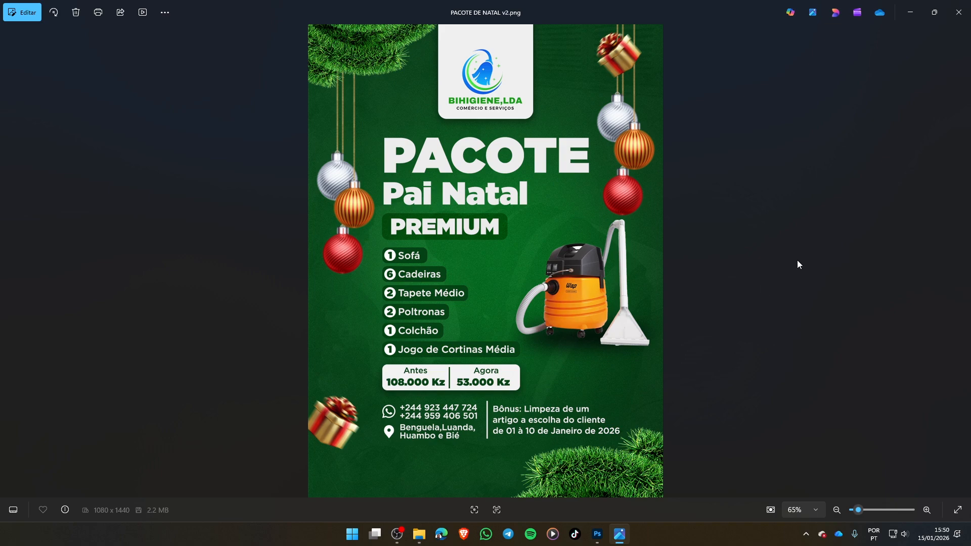
- Close the reference image, switch to Photoshop and set up a new document 1080 pixels wide and 1440 pixels high
left_click(958, 12)
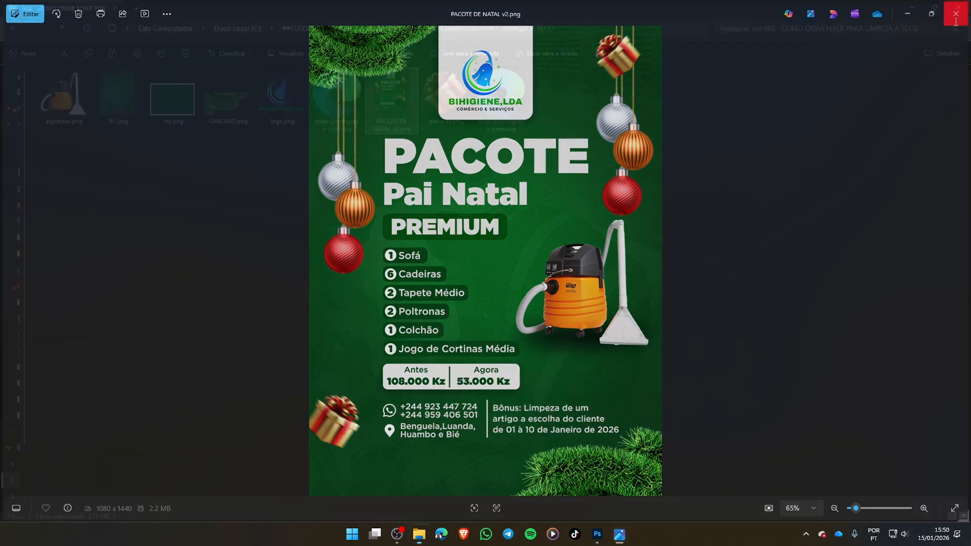
left_click(609, 536)
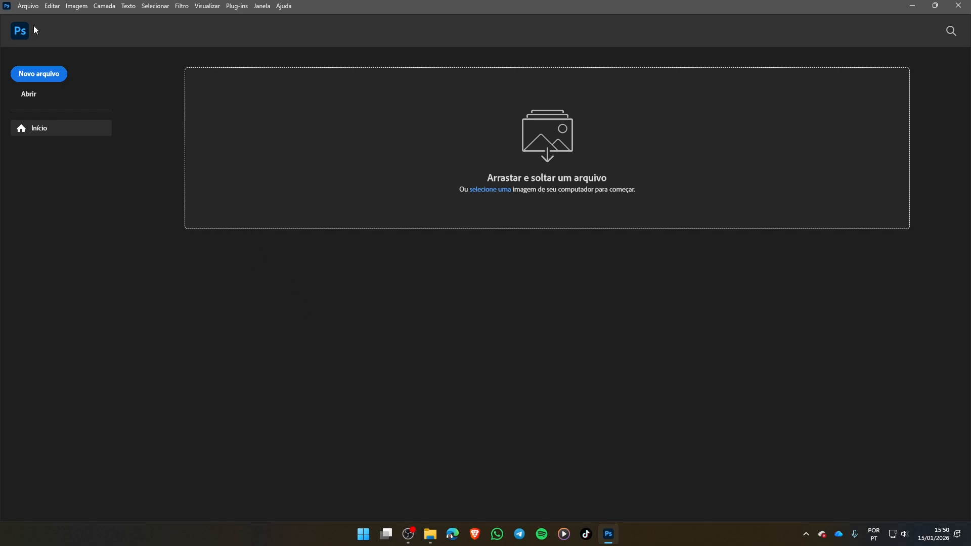
left_click(50, 79)
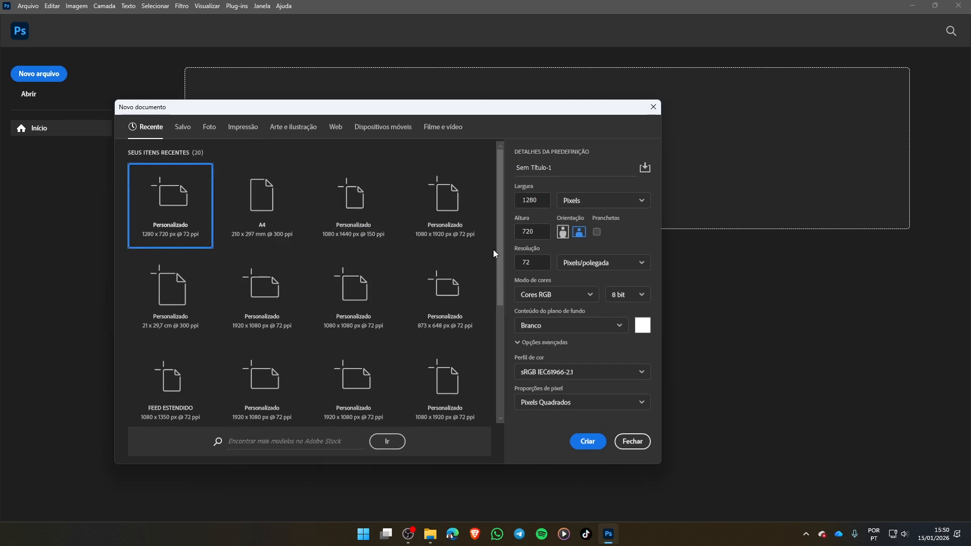
left_click_drag(547, 204, 513, 204)
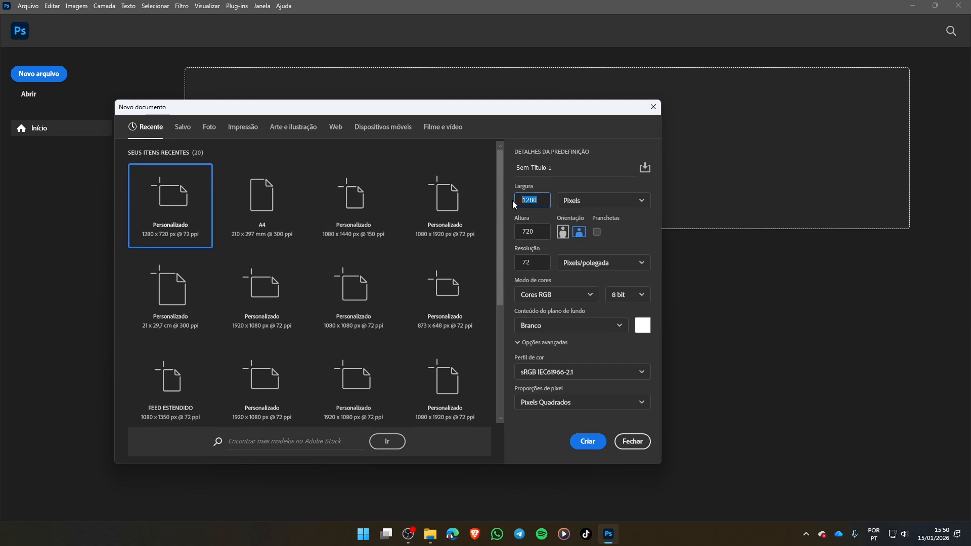
type("1080")
left_click_drag(542, 231, 514, 230)
type("1440")
left_click(541, 262)
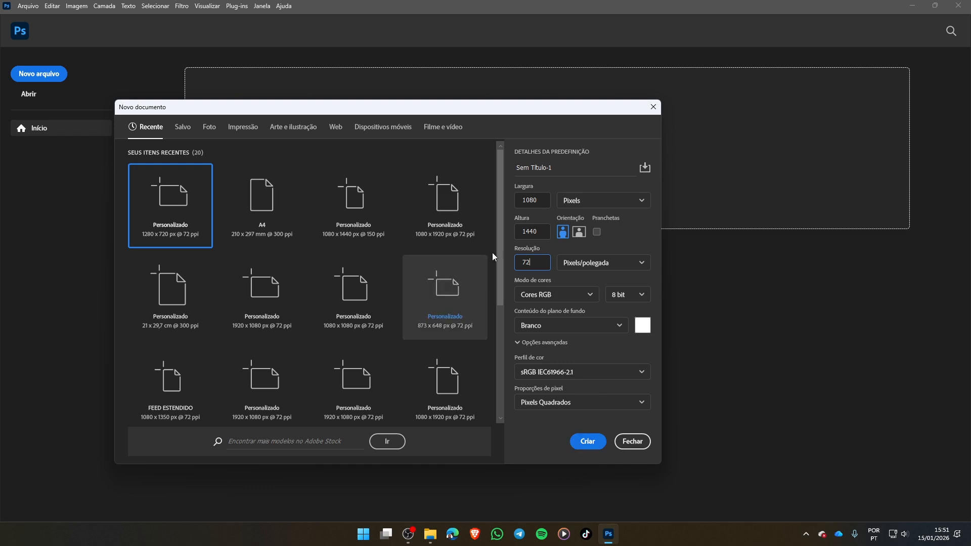
- Name the new document FLYER LAVAGEM A SECO and create it
left_click(575, 170)
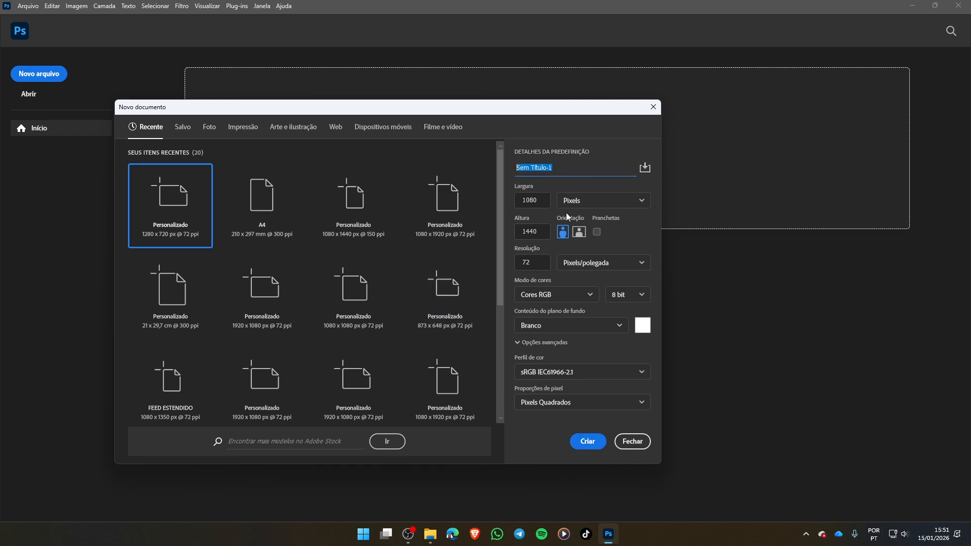
type("FLYER LAVAGE")
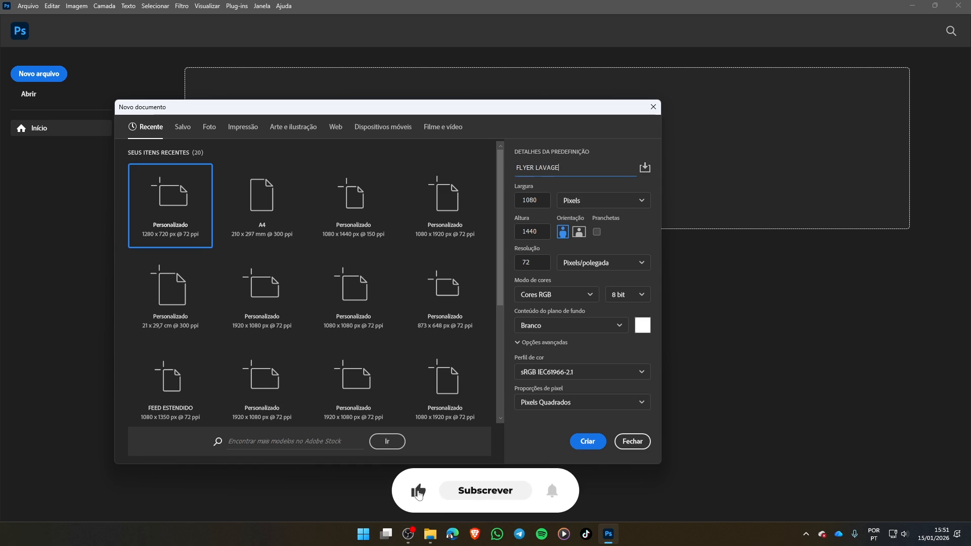
type("M A SECO")
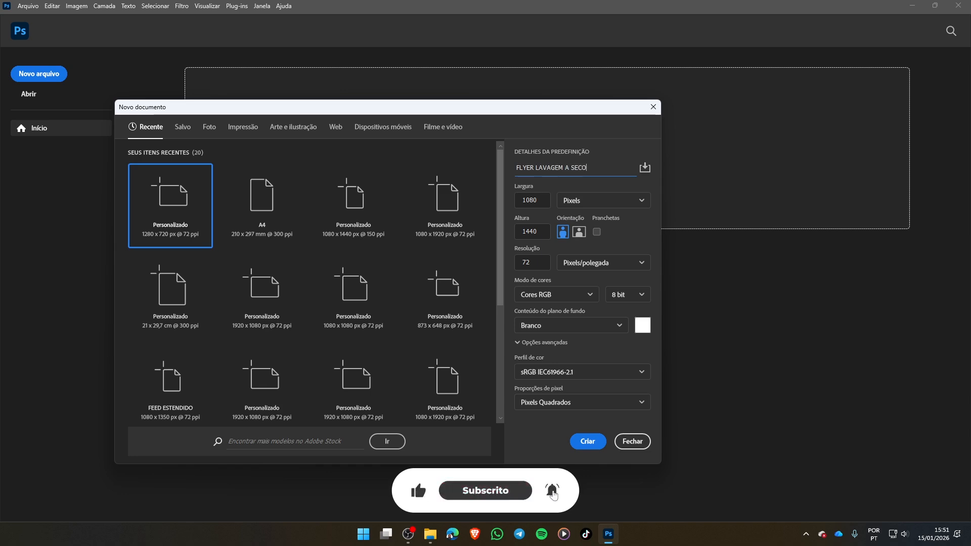
left_click(586, 443)
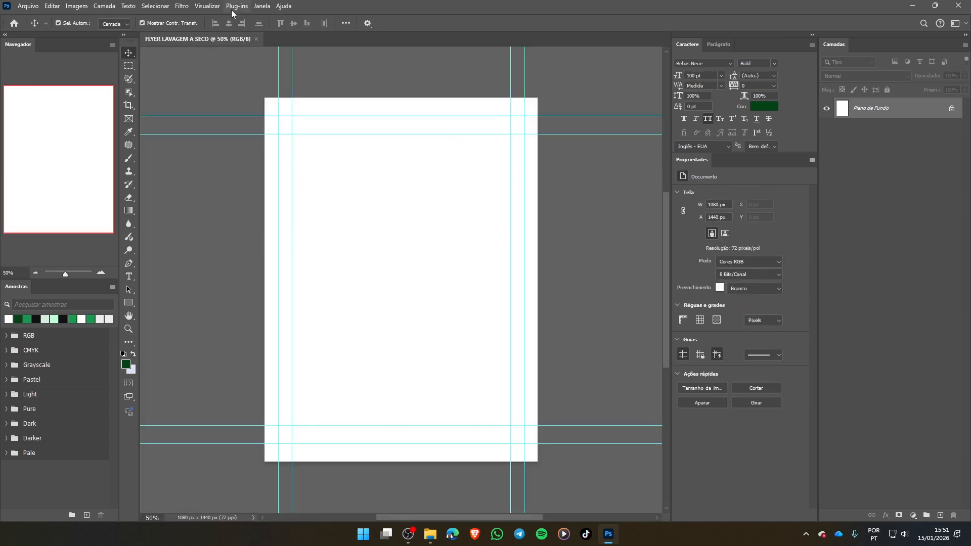
- Clear all existing guides from the new document
left_click(205, 6)
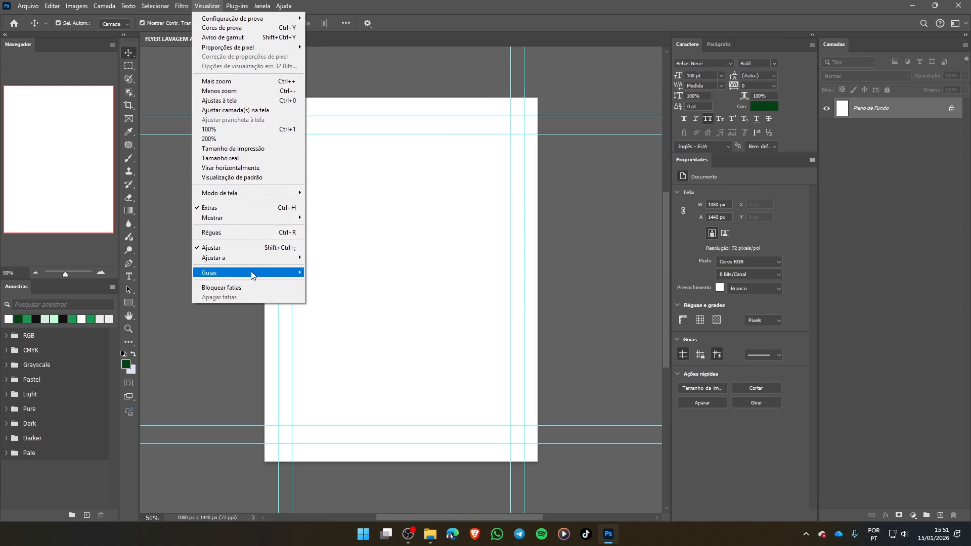
mouse_move(248, 276)
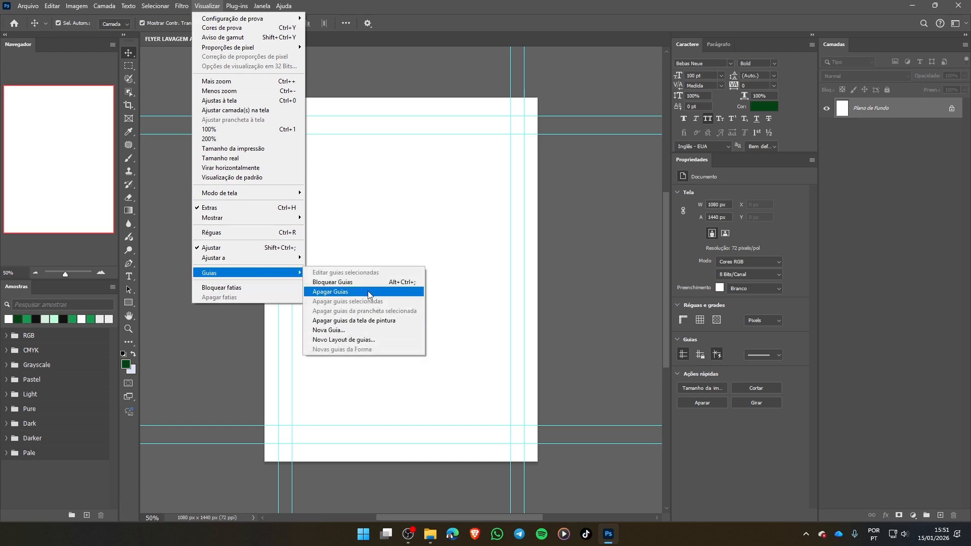
left_click(352, 292)
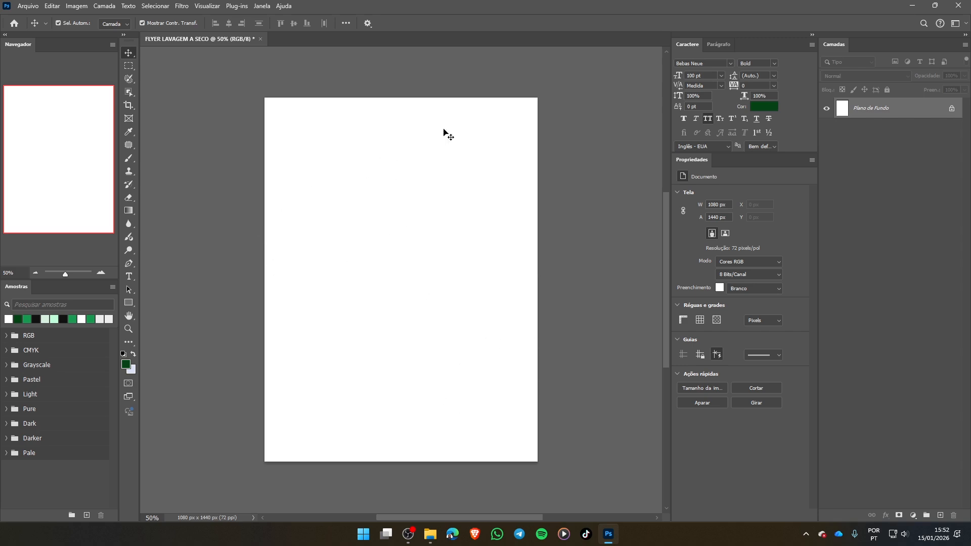
- Create a rectangle shape 980 px wide and 1080 px high on the canvas
left_click(129, 302)
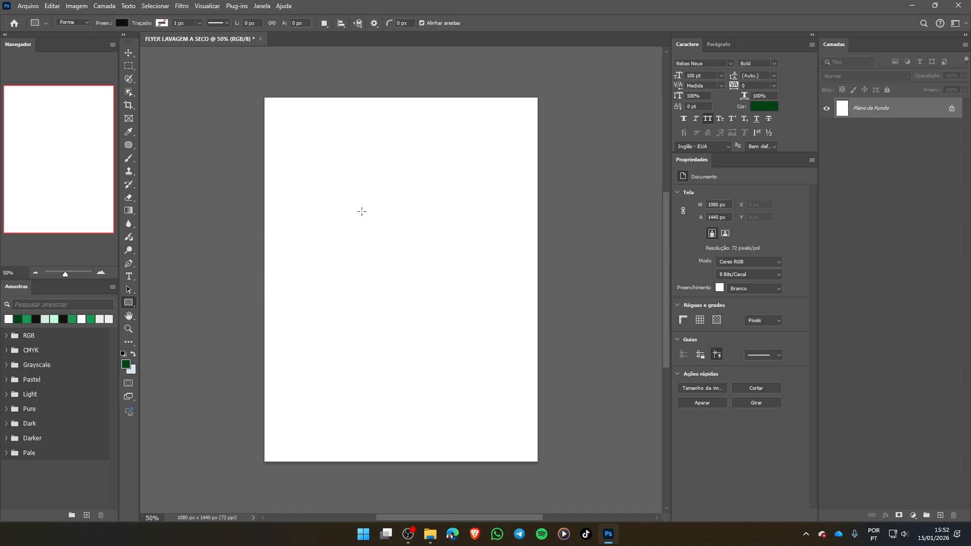
left_click(340, 185)
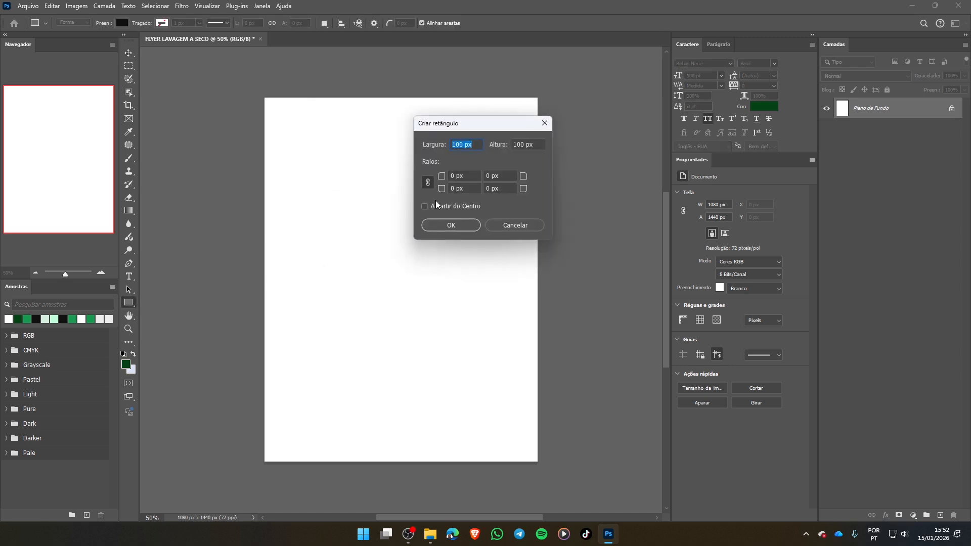
type("1080")
left_click(537, 139)
type("1080")
left_click(457, 145)
type("-100")
left_click(538, 144)
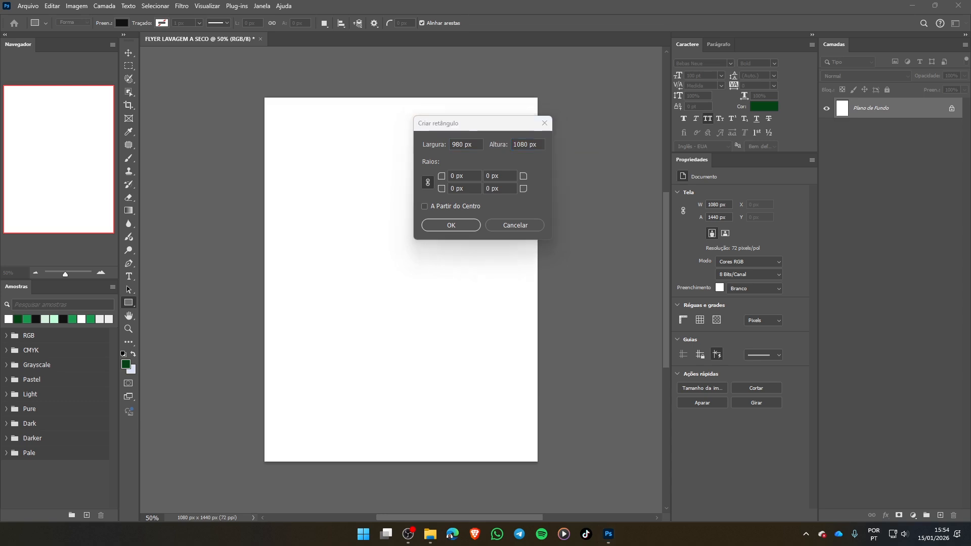
left_click(476, 145)
left_click(477, 145)
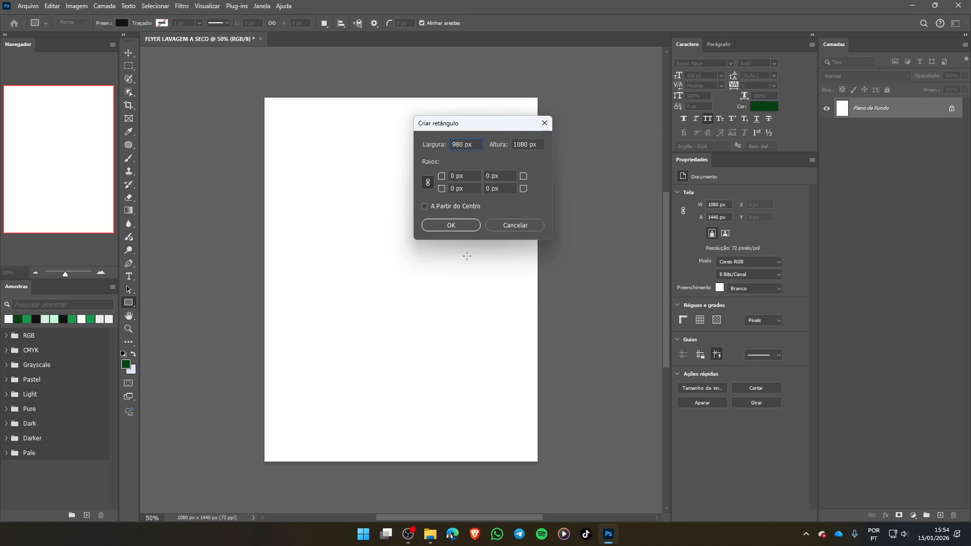
left_click(453, 230)
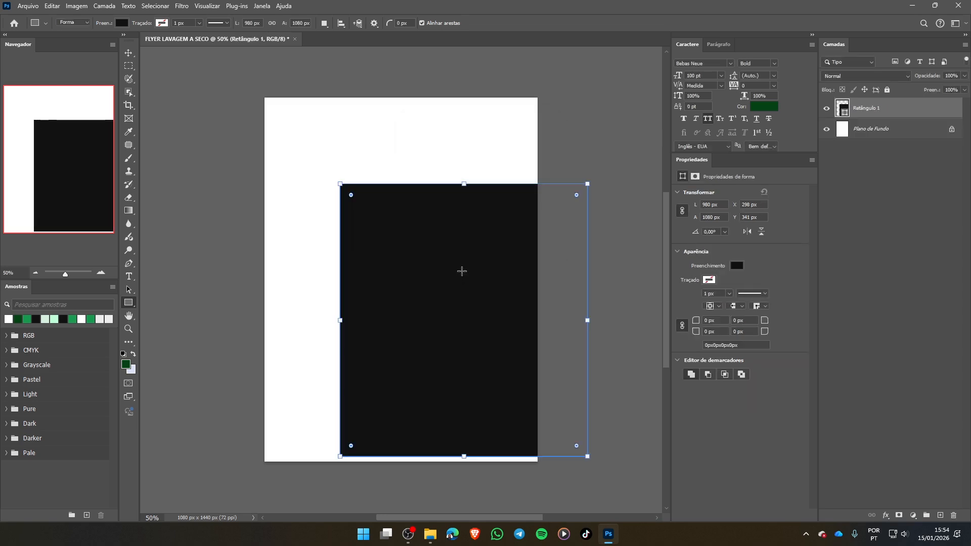
- Set alignment relative to the canvas (Tela) and centre the rectangle vertically and horizontally on it, then deselect it
left_click(128, 53)
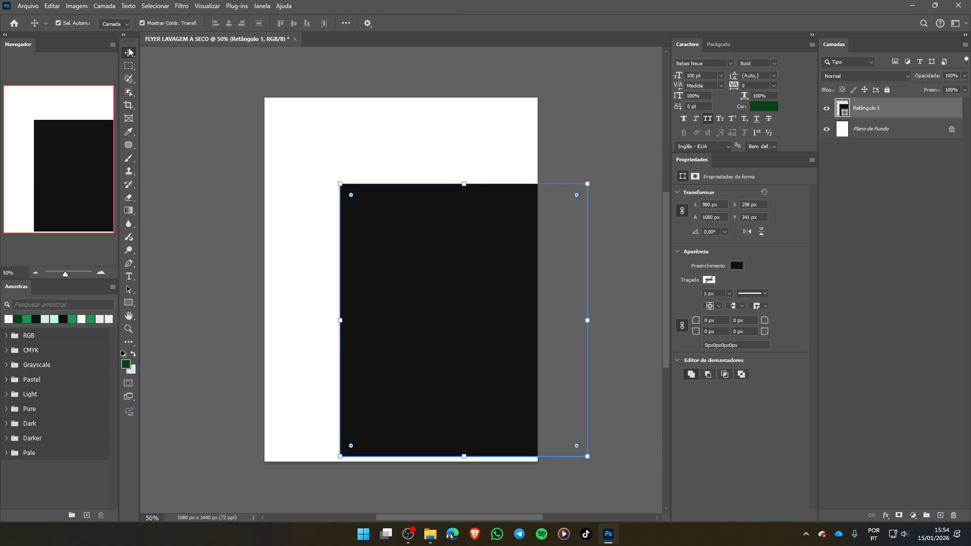
left_click(346, 23)
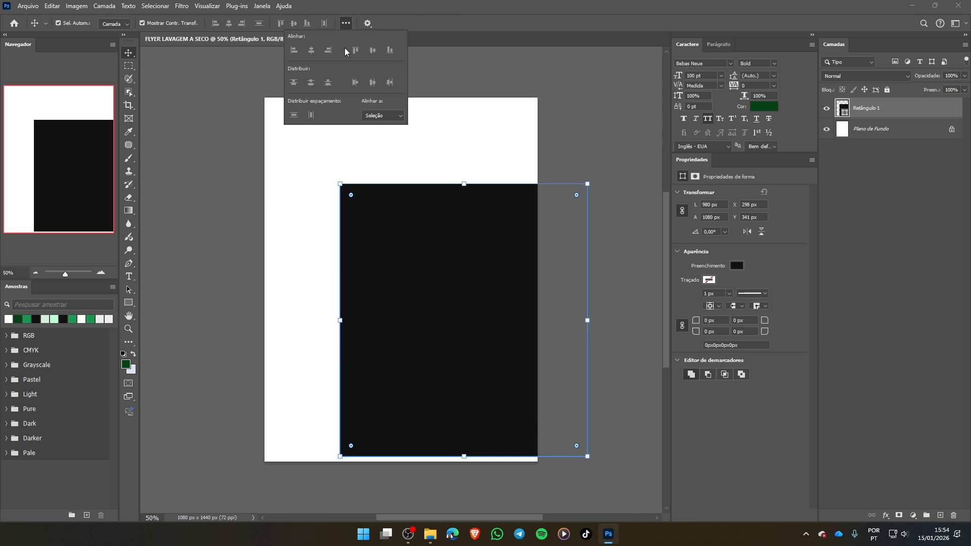
left_click(382, 115)
left_click(381, 131)
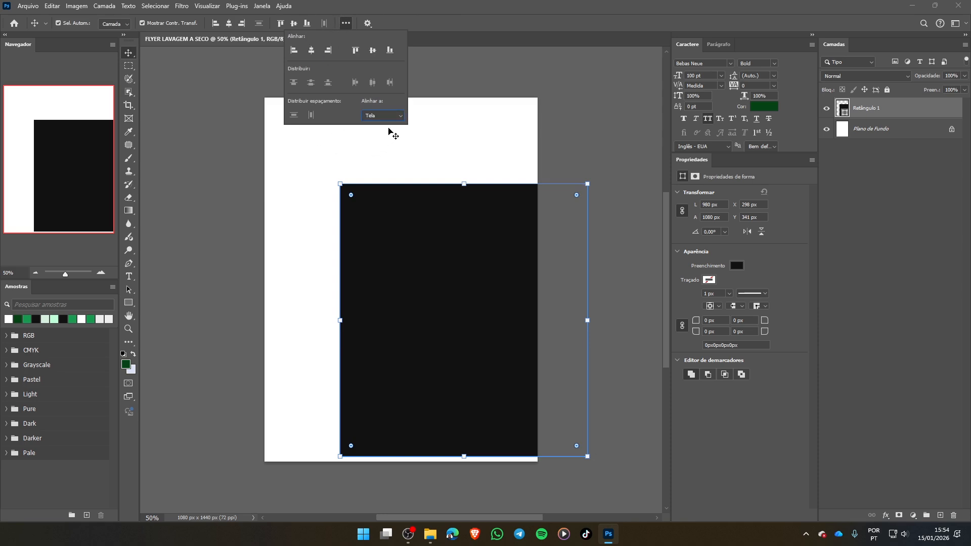
left_click(373, 51)
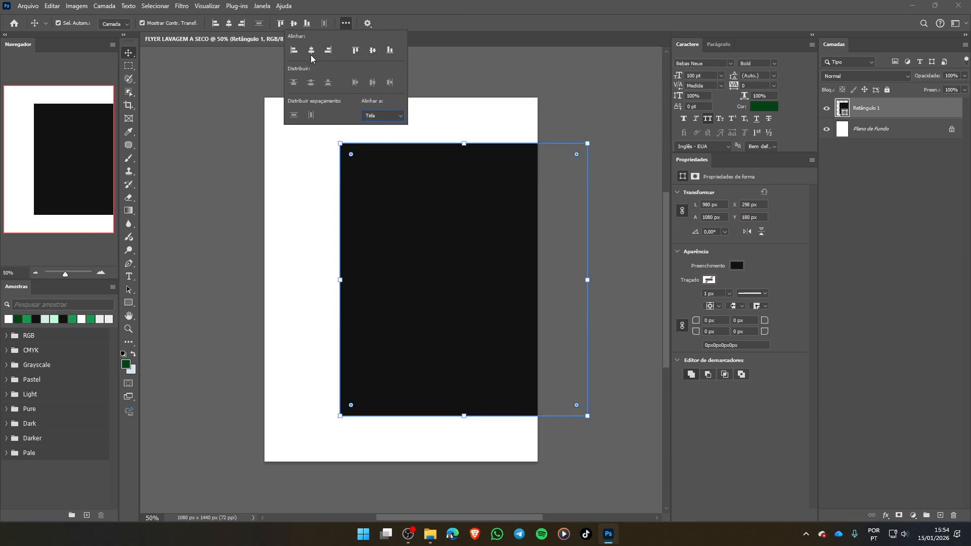
left_click(311, 50)
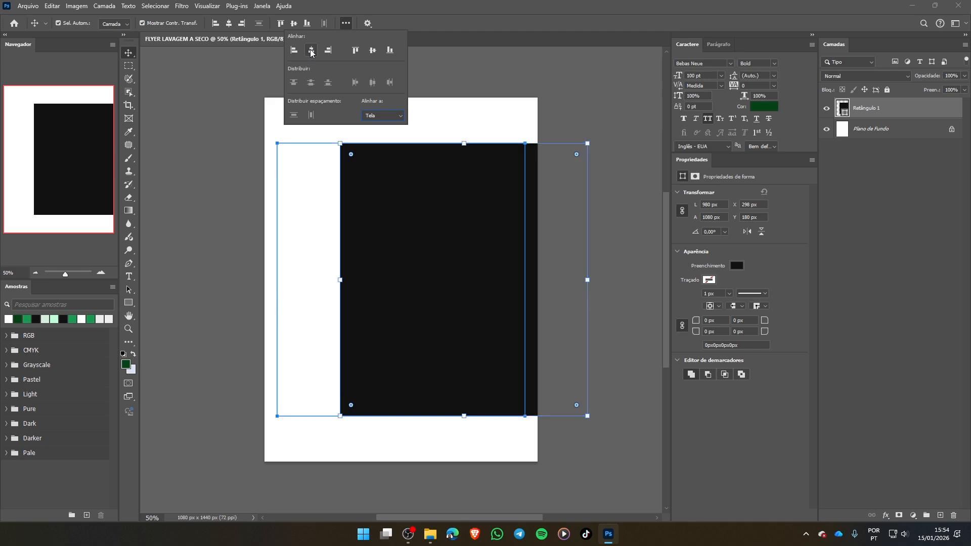
left_click(346, 24)
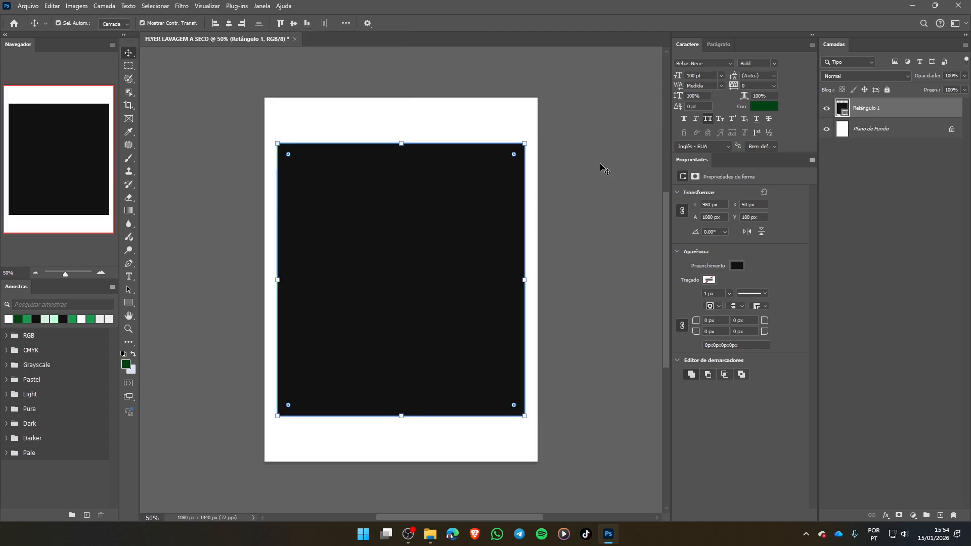
left_click(587, 160)
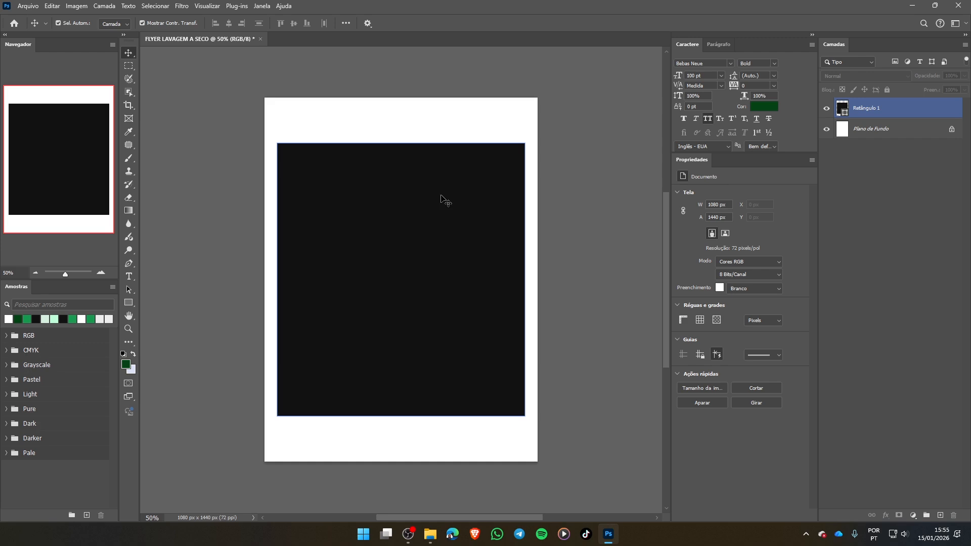
- Show the rulers and place guides along all four edges of the black rectangle
left_click(274, 54)
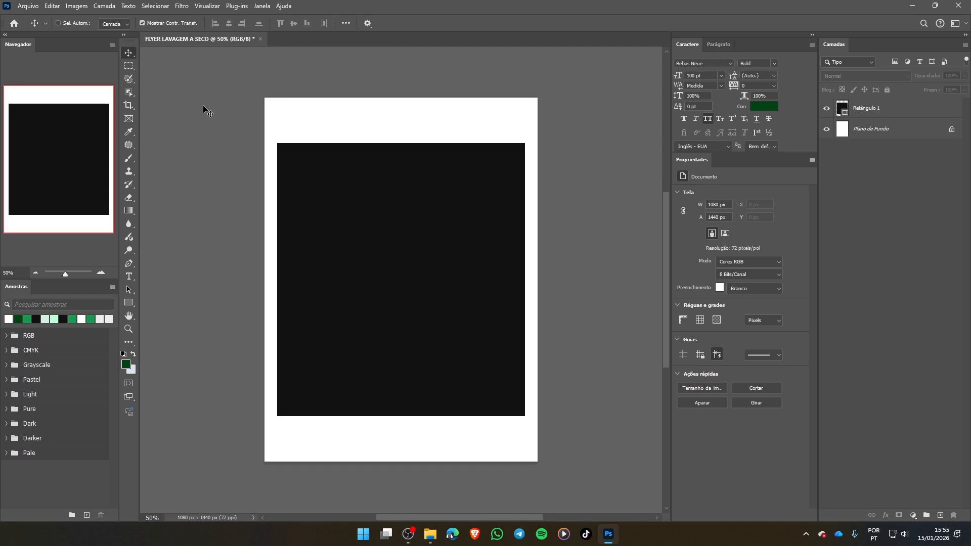
key("ctrl+r")
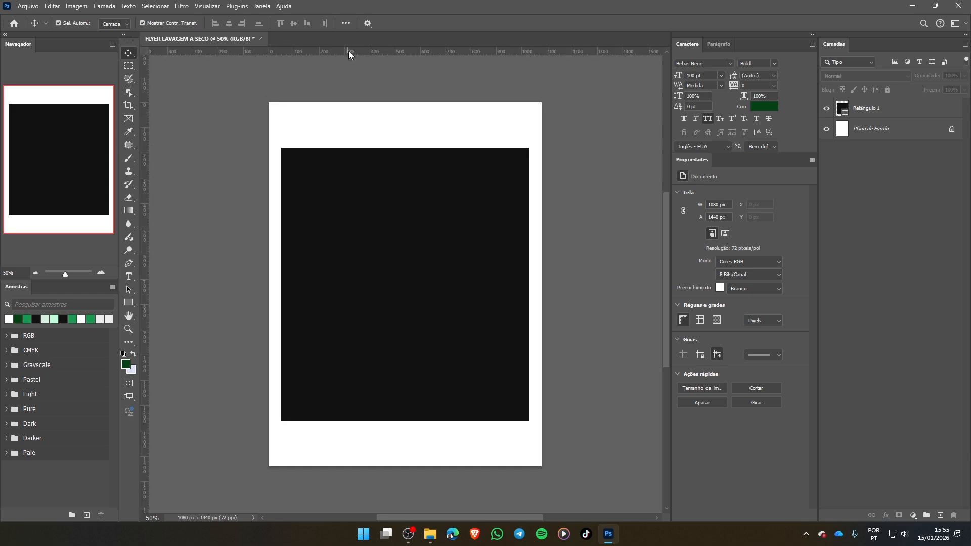
left_click_drag(348, 51, 334, 147)
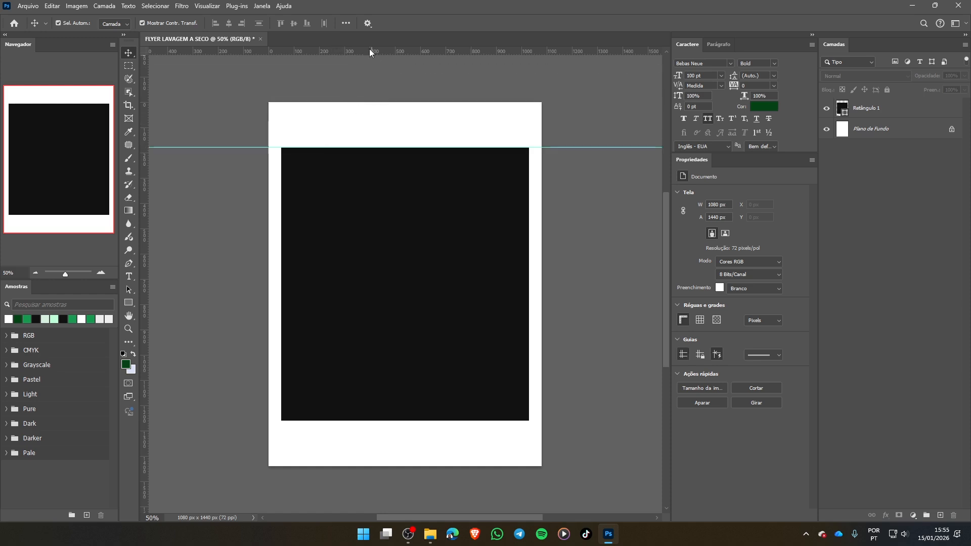
left_click_drag(372, 51, 382, 421)
left_click_drag(146, 293, 281, 298)
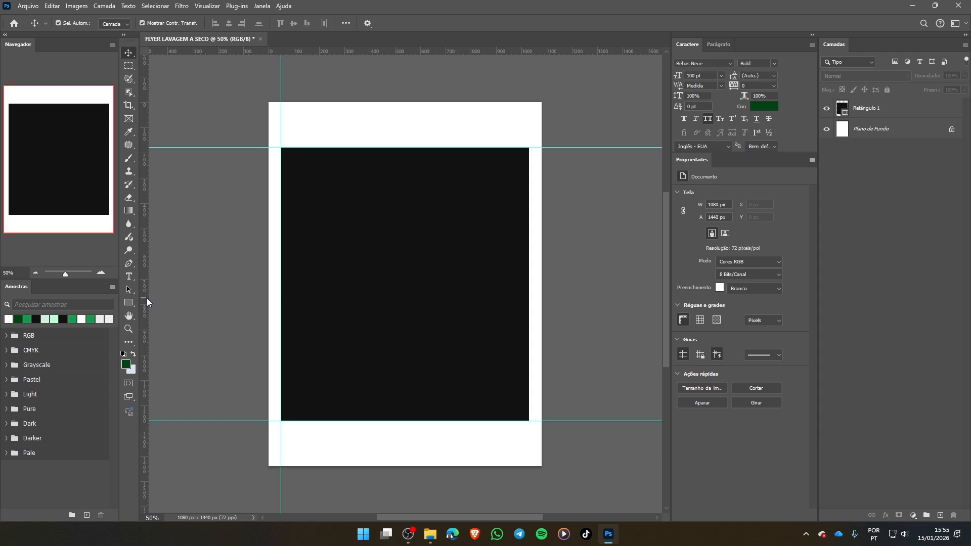
left_click_drag(145, 299, 529, 320)
- Delete the black helper rectangle from the document, keeping the guides
left_click(523, 381)
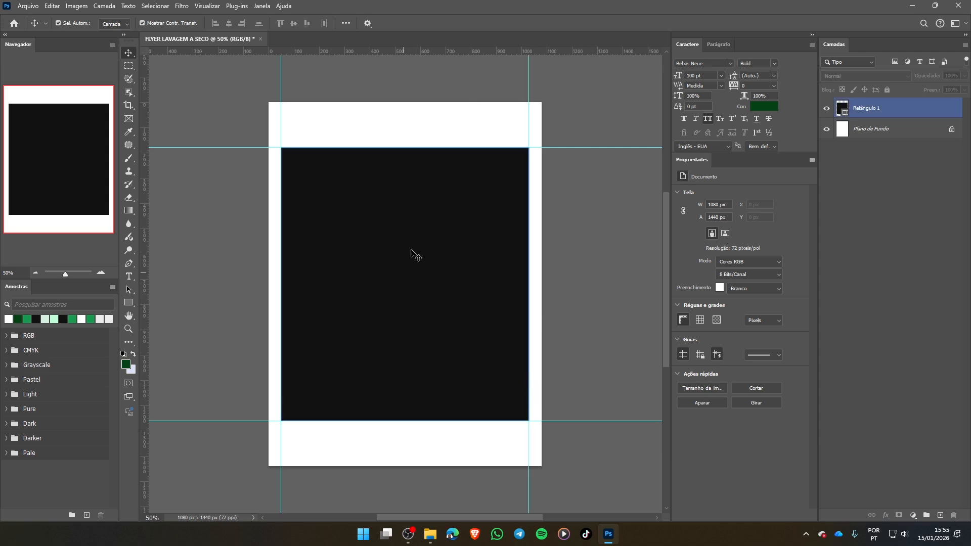
left_click(425, 219)
key("Delete")
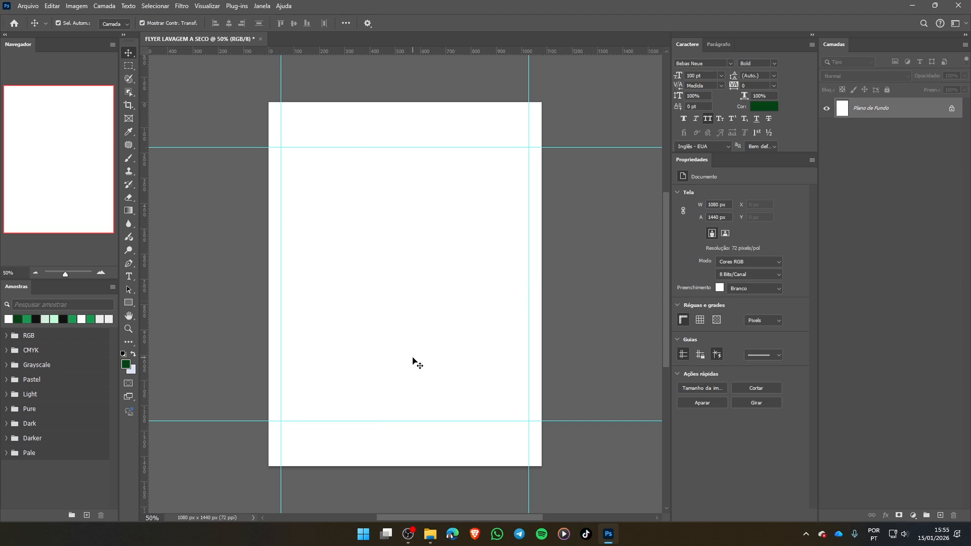
- Switch to File Explorer and examine the reference flyer PACOTE DE NATAL v2.png, then close it
left_click(430, 533)
left_click(419, 289)
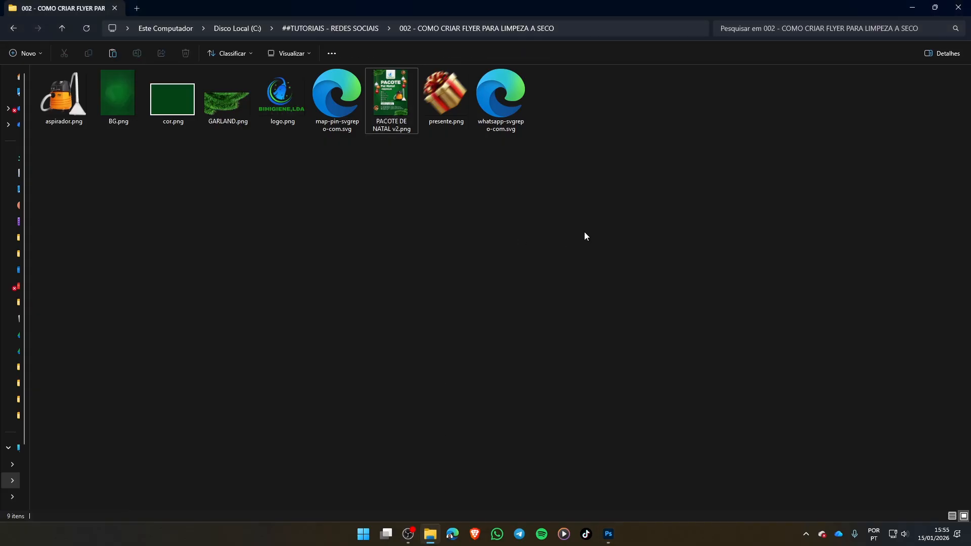
left_click(393, 109)
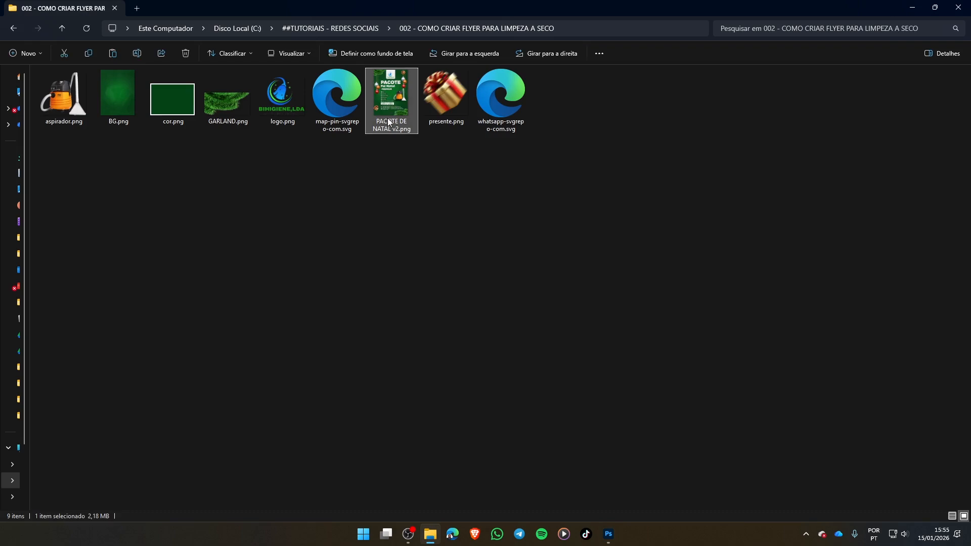
left_click(588, 256)
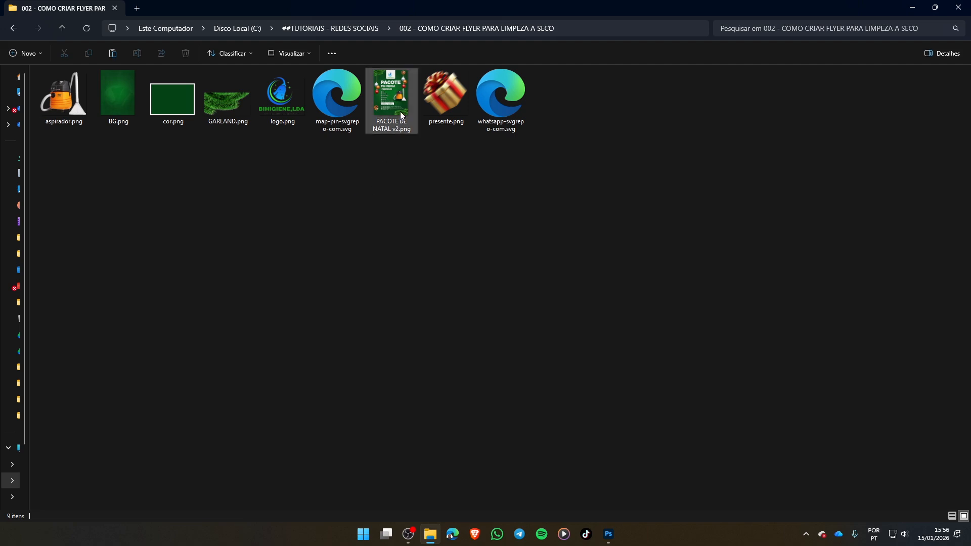
double_click(392, 104)
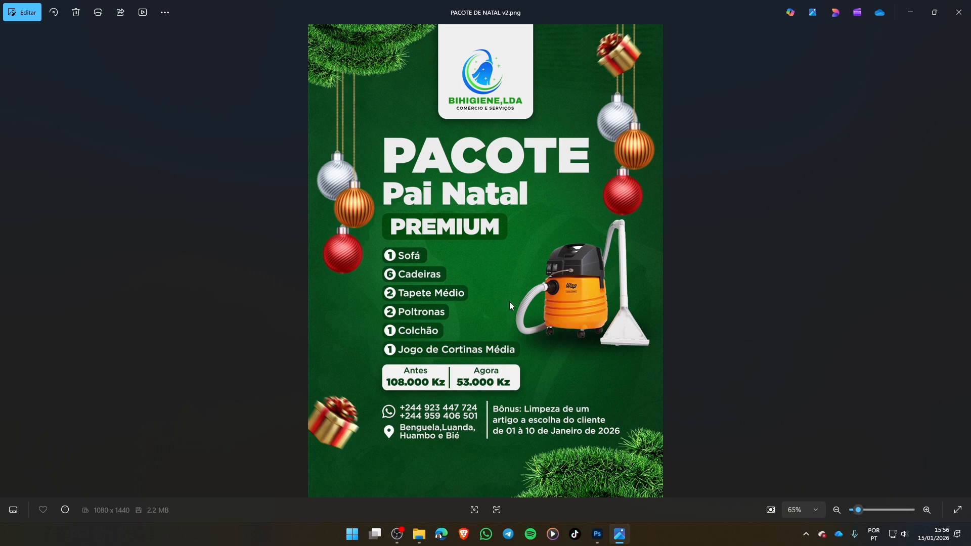
key("alt+F4")
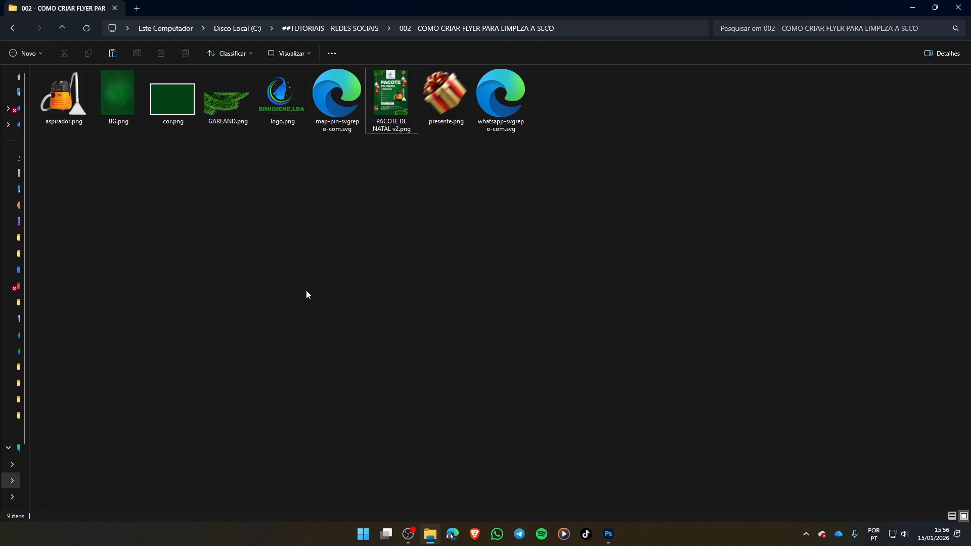
- Look over the flyer asset files in the project folder, then return to the Photoshop document
left_click(283, 101)
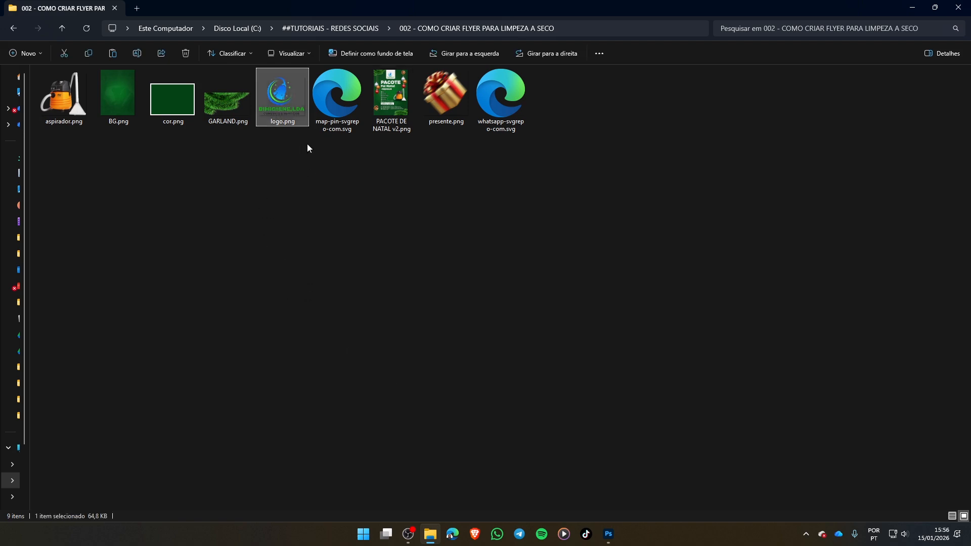
left_click(257, 161)
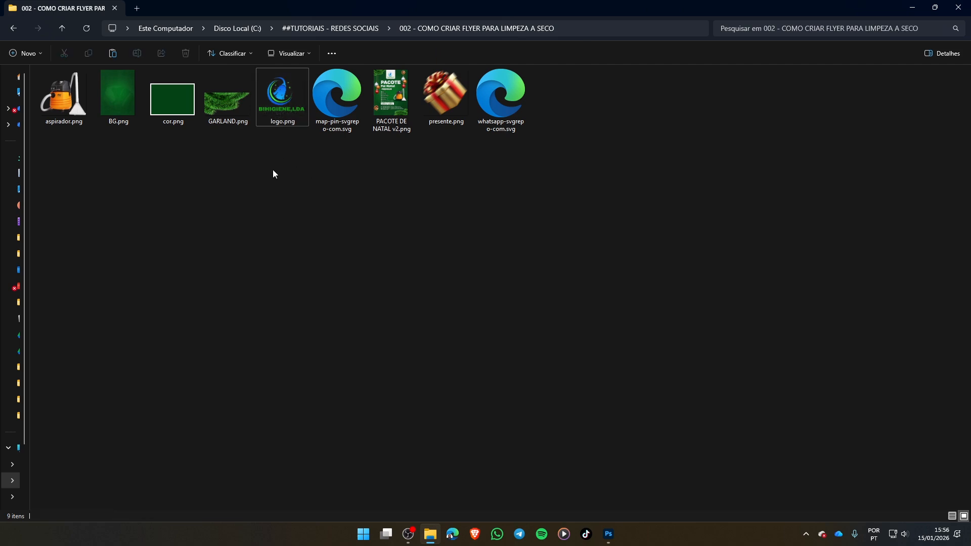
left_click_drag(273, 169, 287, 74)
left_click(472, 253)
left_click(915, 6)
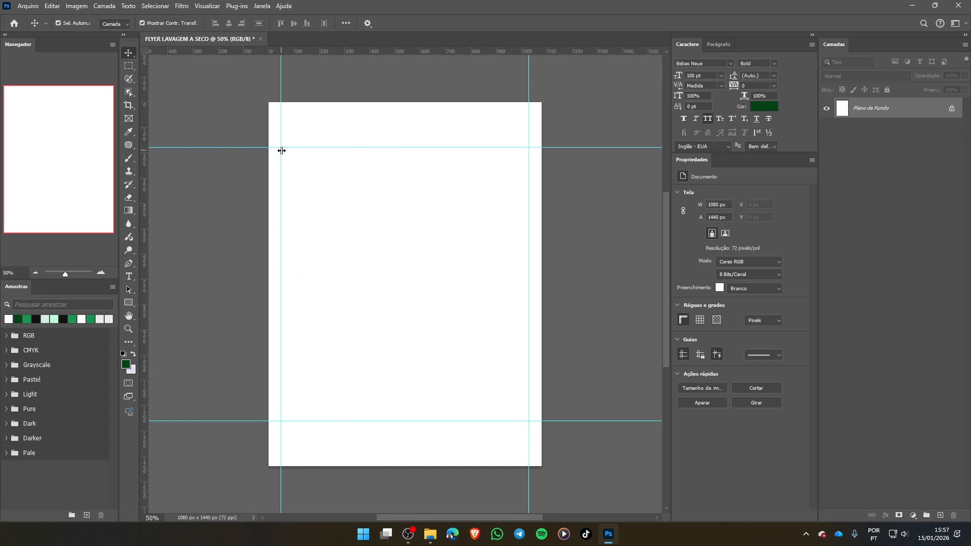
- Place BG.png as an embedded image and scale it to cover the whole 1080 × 1440 px canvas
left_click(33, 8)
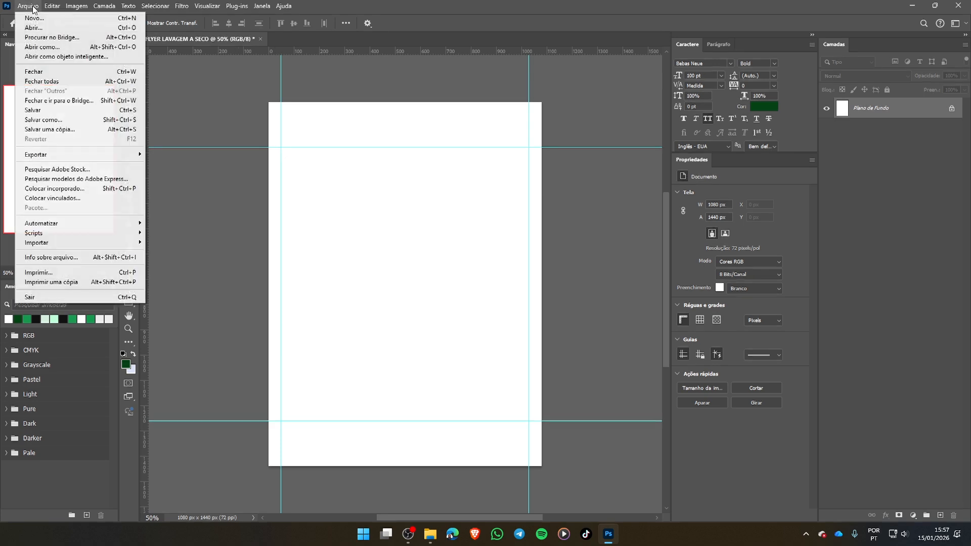
left_click(84, 194)
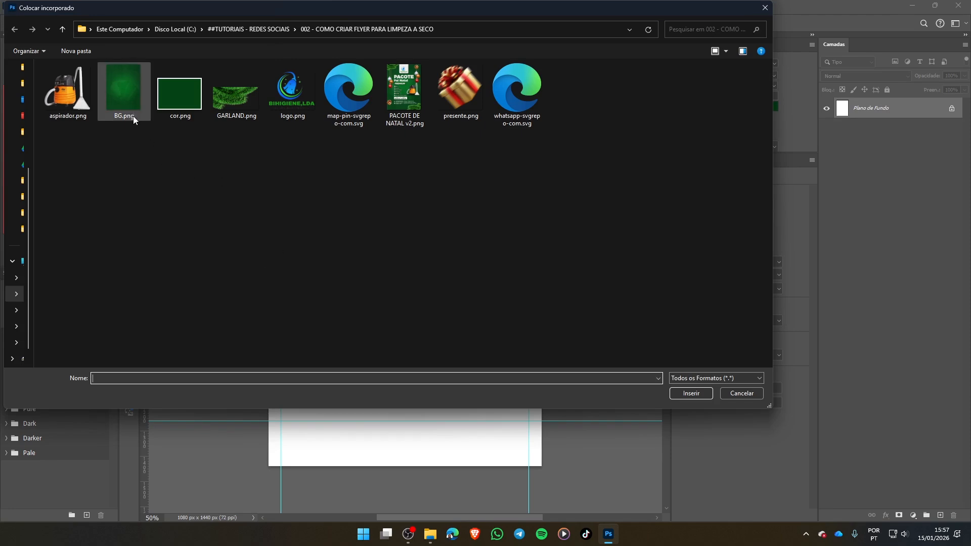
double_click(126, 82)
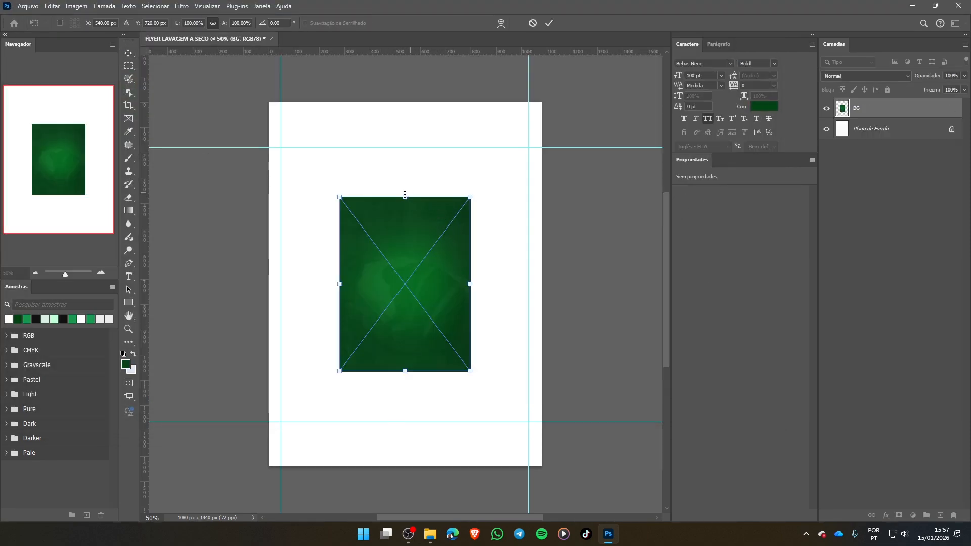
left_click_drag(405, 197, 406, 100)
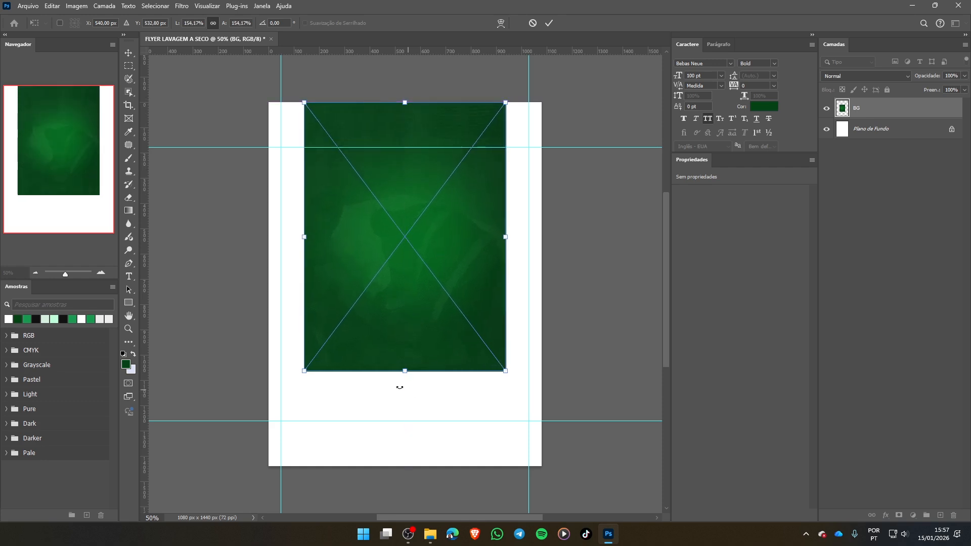
left_click_drag(408, 371, 415, 466)
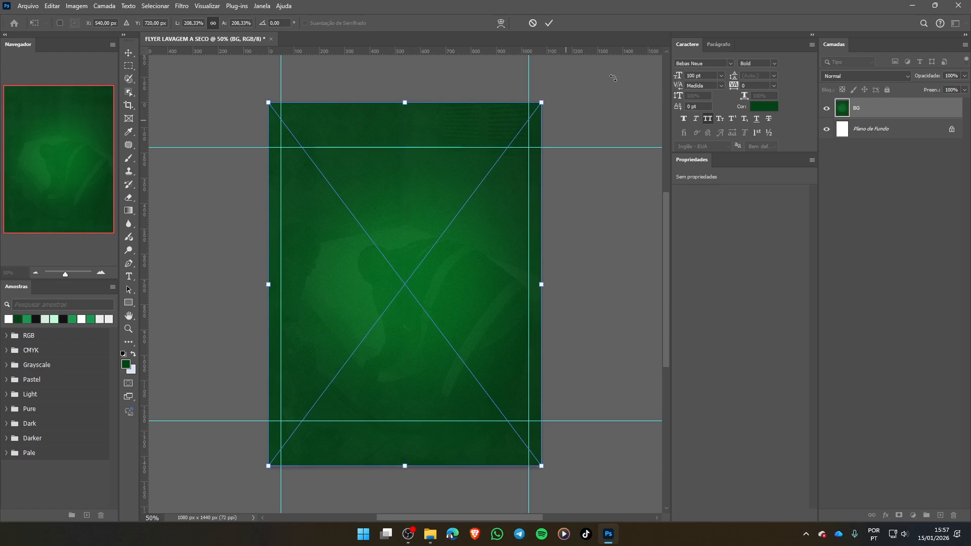
left_click(550, 23)
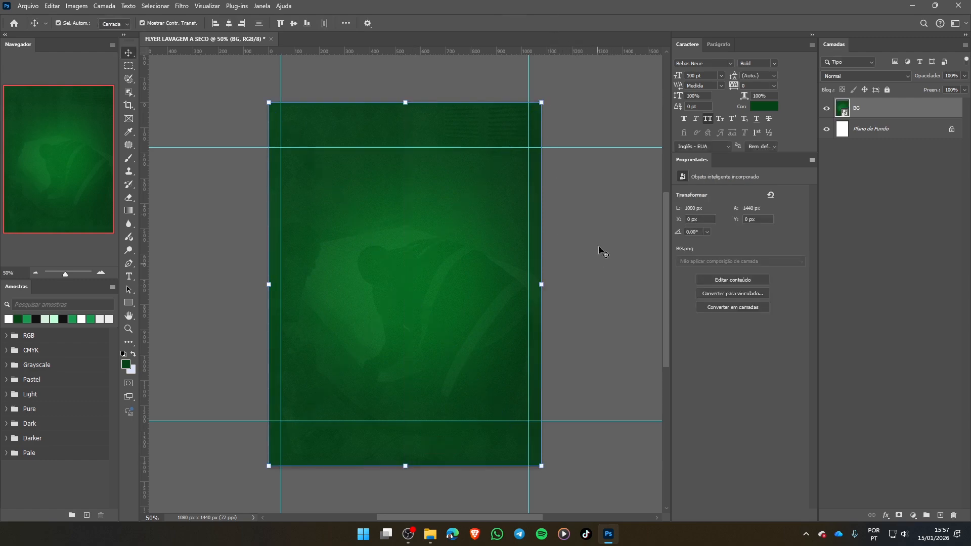
left_click(555, 331)
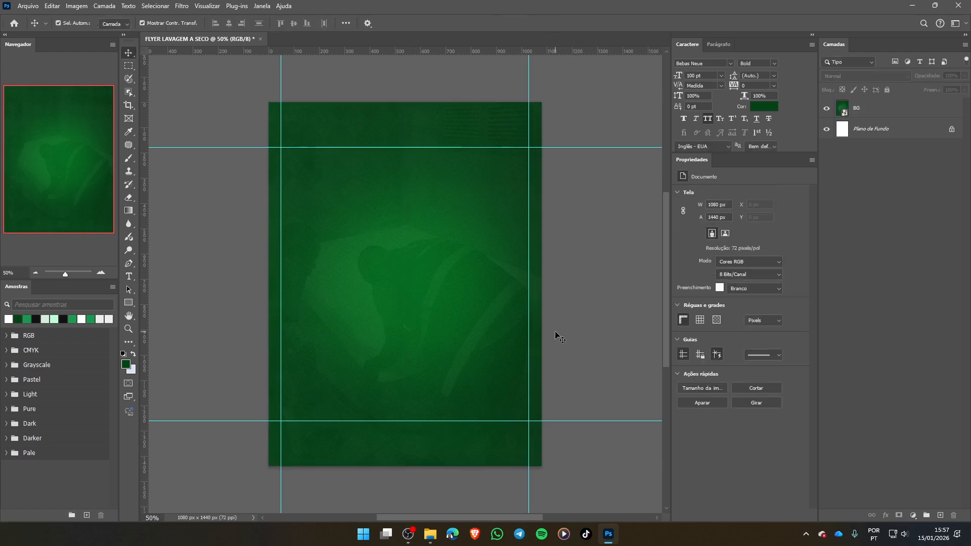
- Fully lock the BG layer and try to move the background on the canvas
left_click(493, 287)
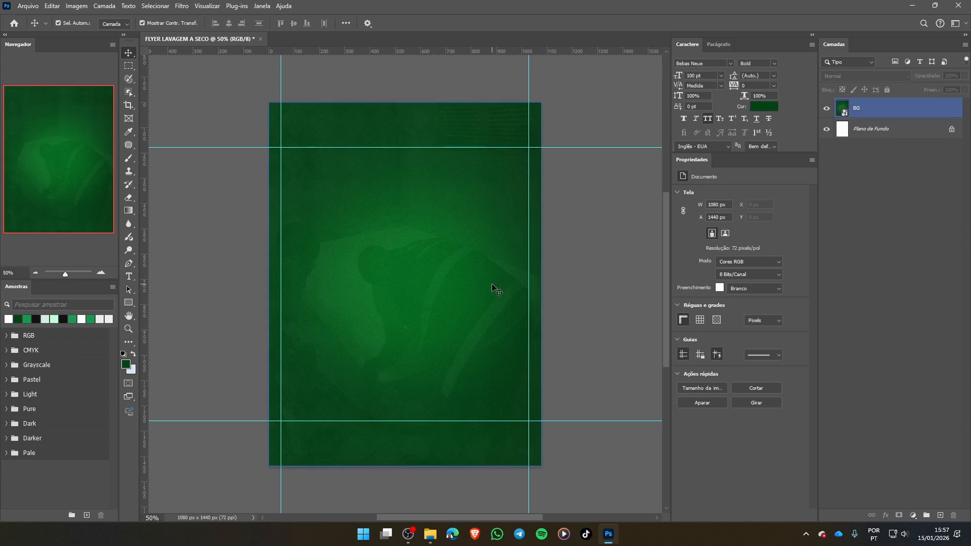
left_click(928, 110, "ctrl")
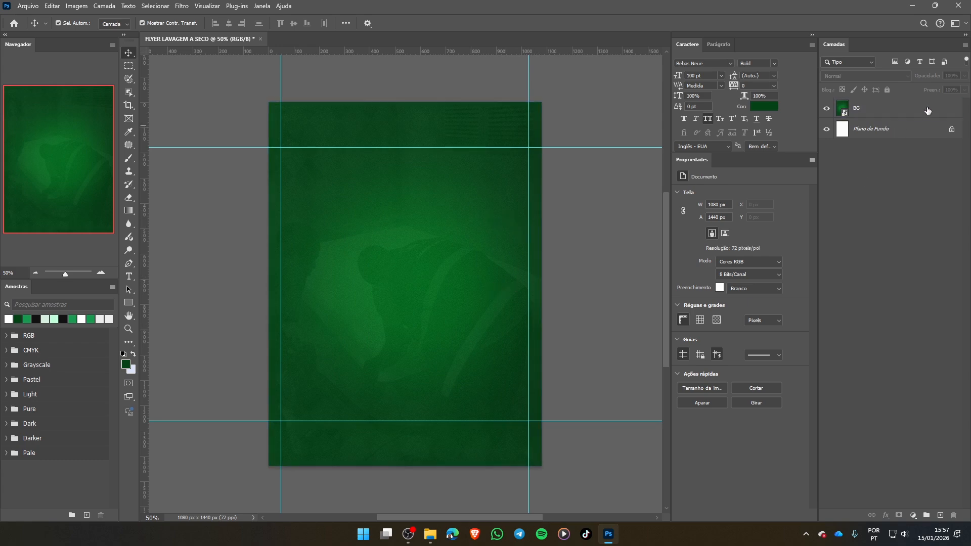
left_click(891, 108)
left_click(888, 90)
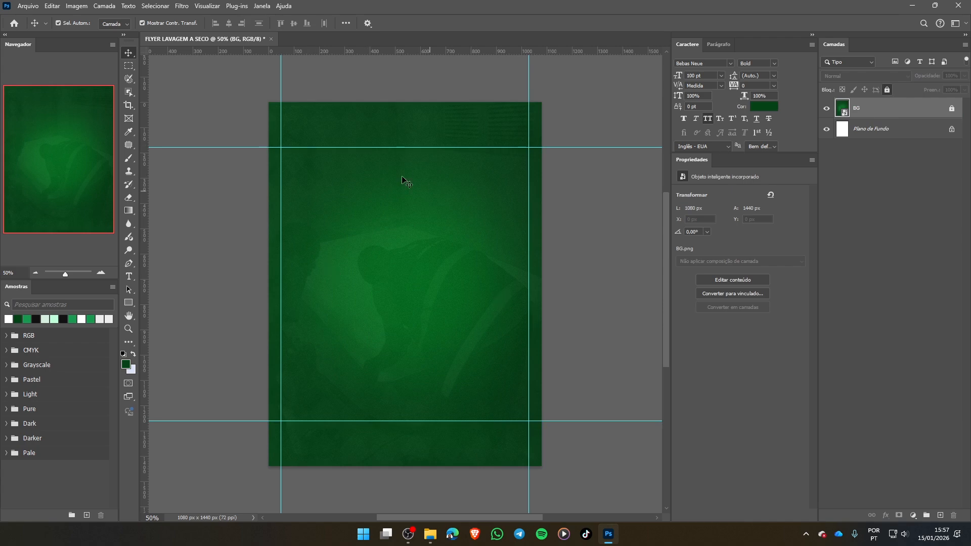
mouse_move(392, 265)
left_mouse_down()
mouse_move(360, 284)
mouse_move(424, 302)
left_mouse_up()
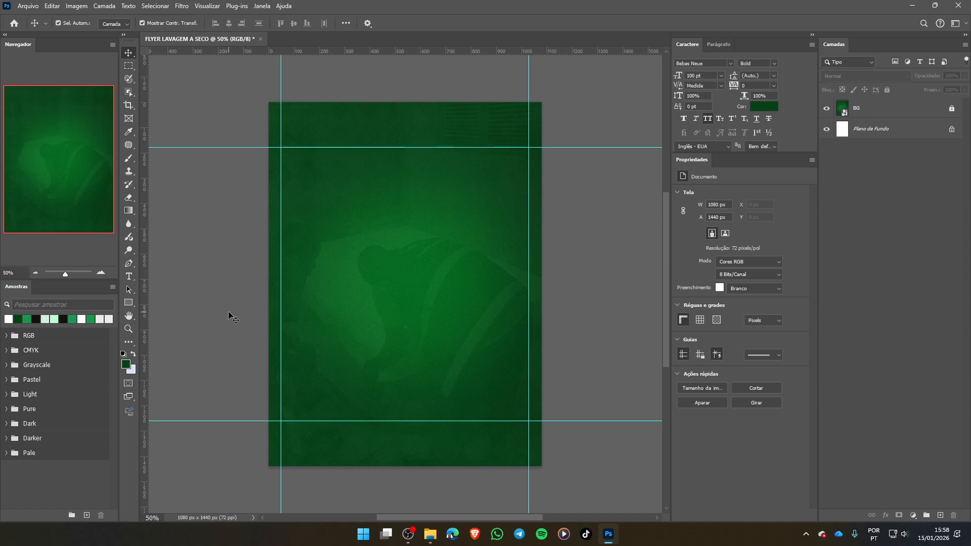
- Place logo.png as an embedded image, enlarge it to about 272 × 228 px and position it centred near the flyer's upper edge
left_click(28, 7)
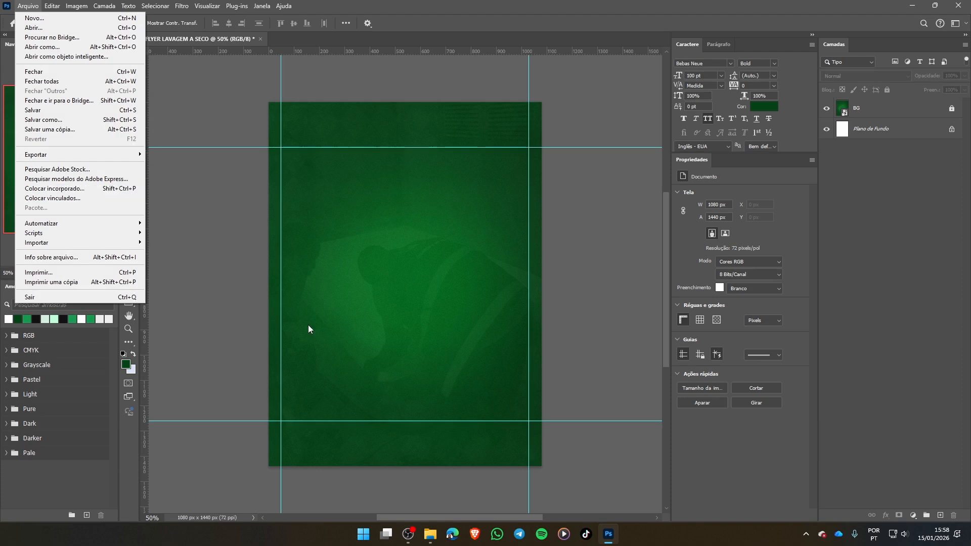
left_click(373, 307)
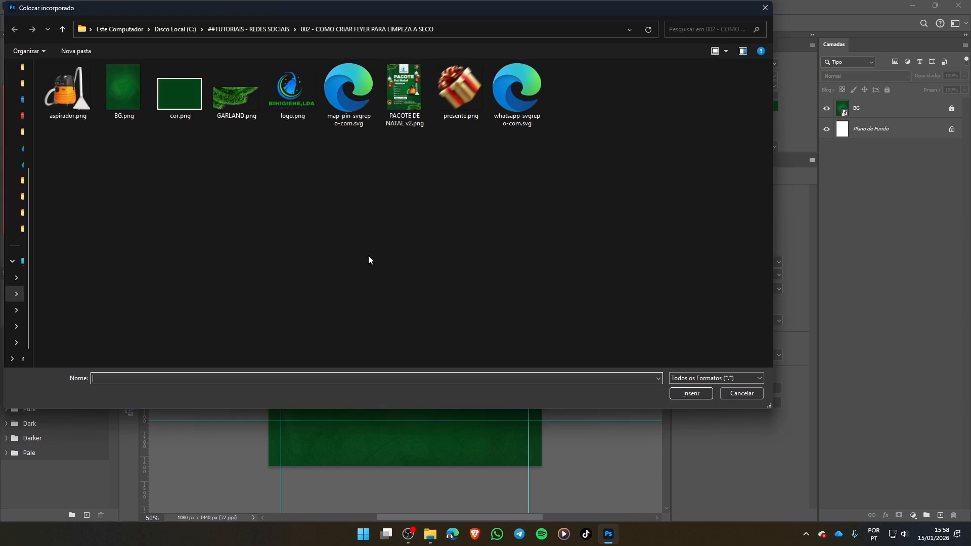
double_click(291, 95)
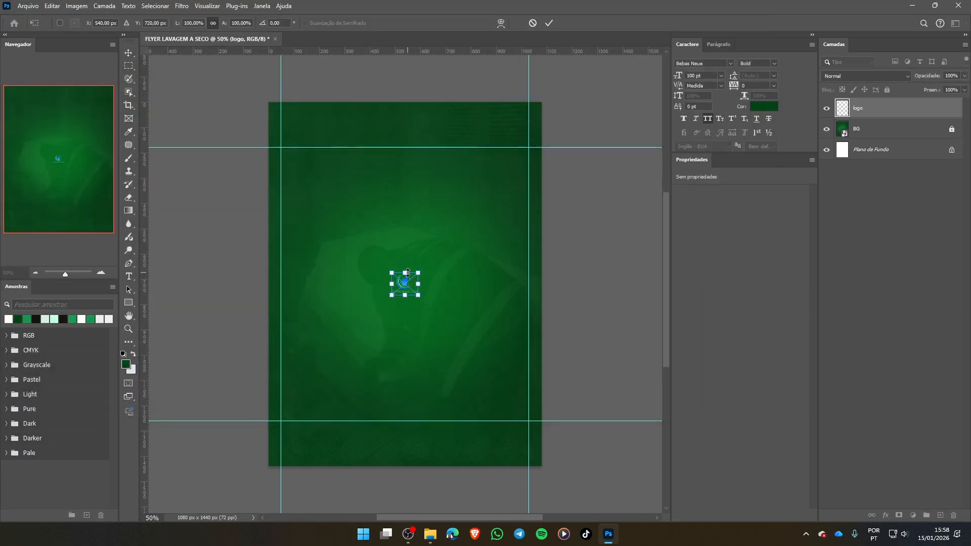
left_click_drag(405, 272, 407, 162)
left_click(549, 24)
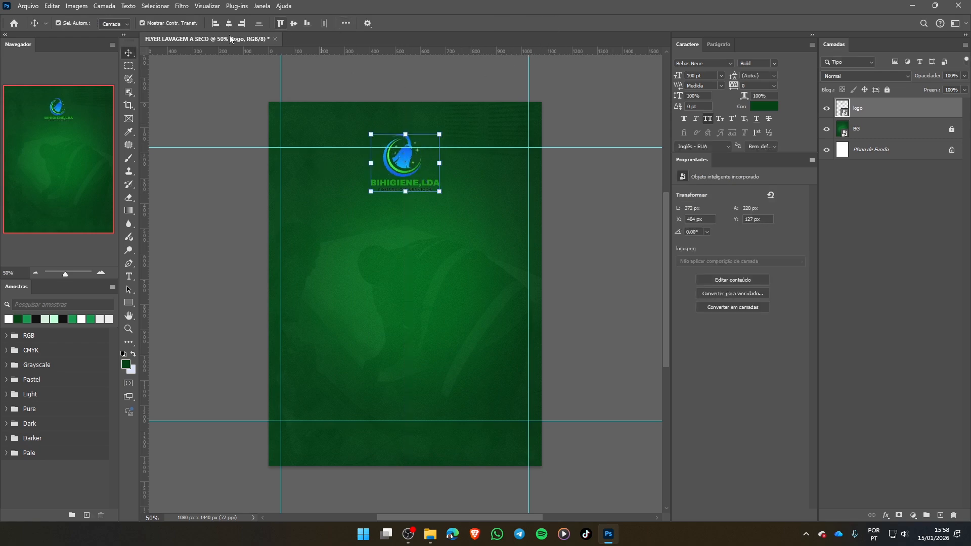
left_click(347, 23)
left_click(474, 217)
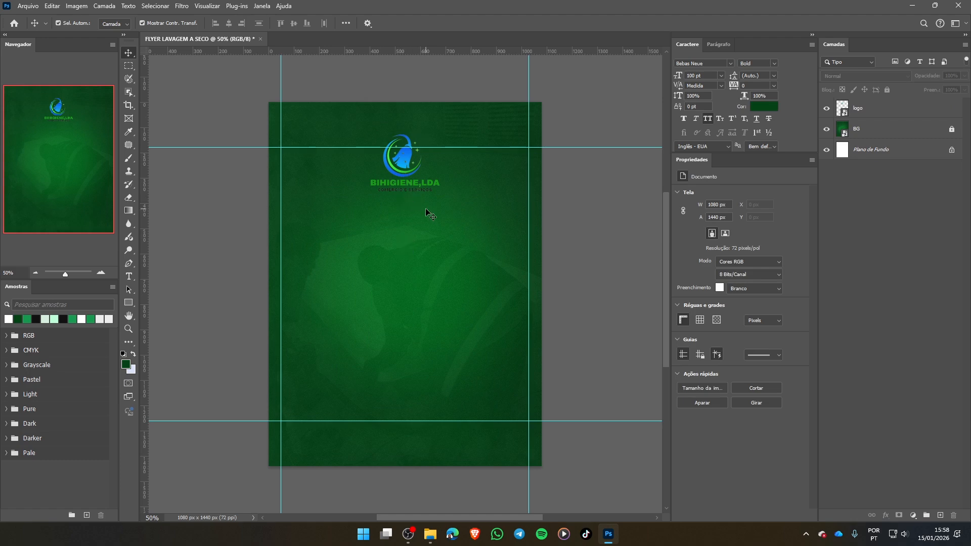
left_click(404, 163)
left_click(321, 329)
- Draw a rectangle about 329 × 402 px over the logo, starting slightly above the canvas's upper edge
left_click(131, 303)
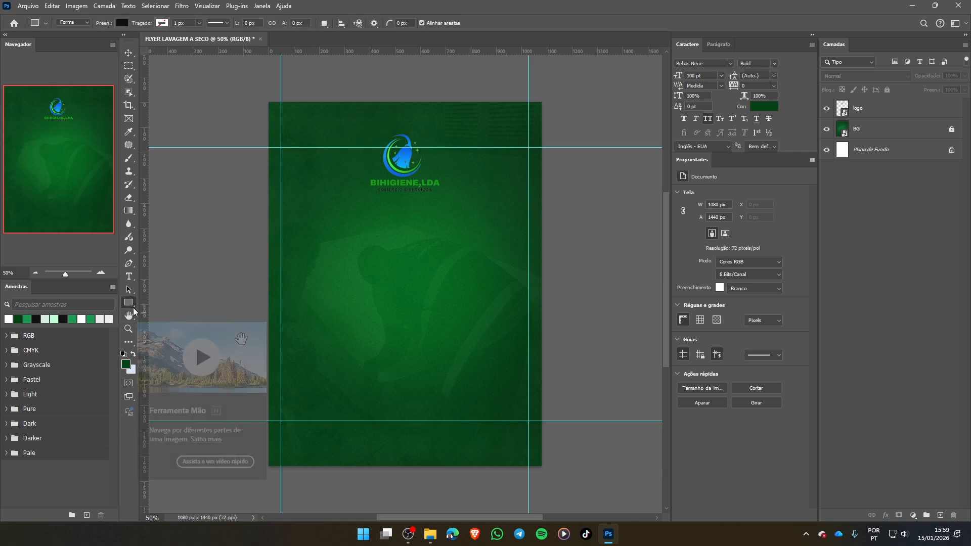
right_click(130, 303)
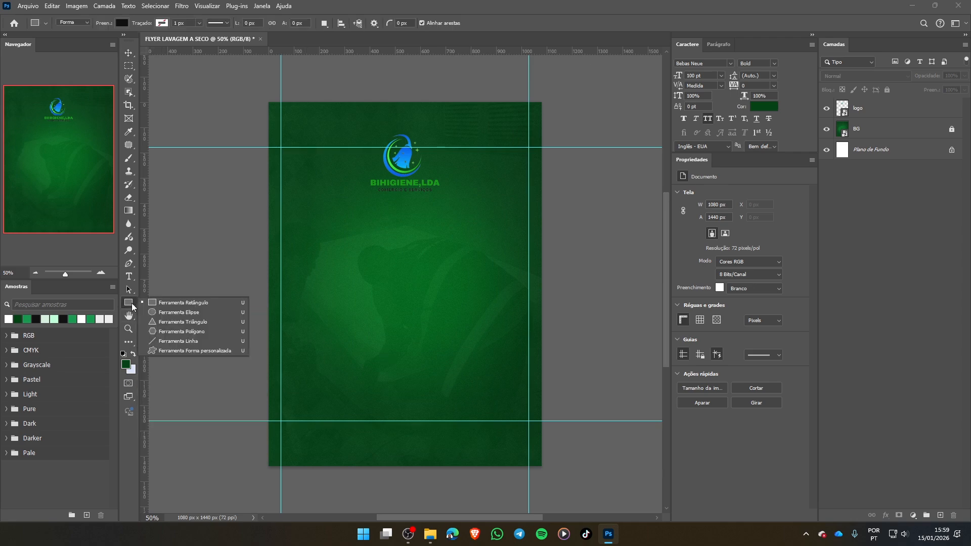
left_click(165, 305)
left_click_drag(368, 98, 447, 198)
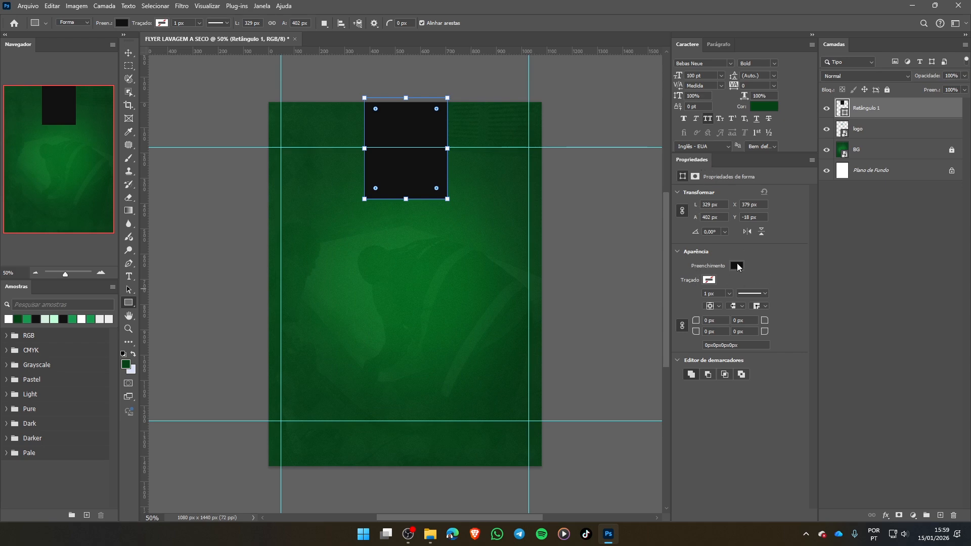
- Change the rectangle's fill colour to white (#ffffff)
left_click(736, 267)
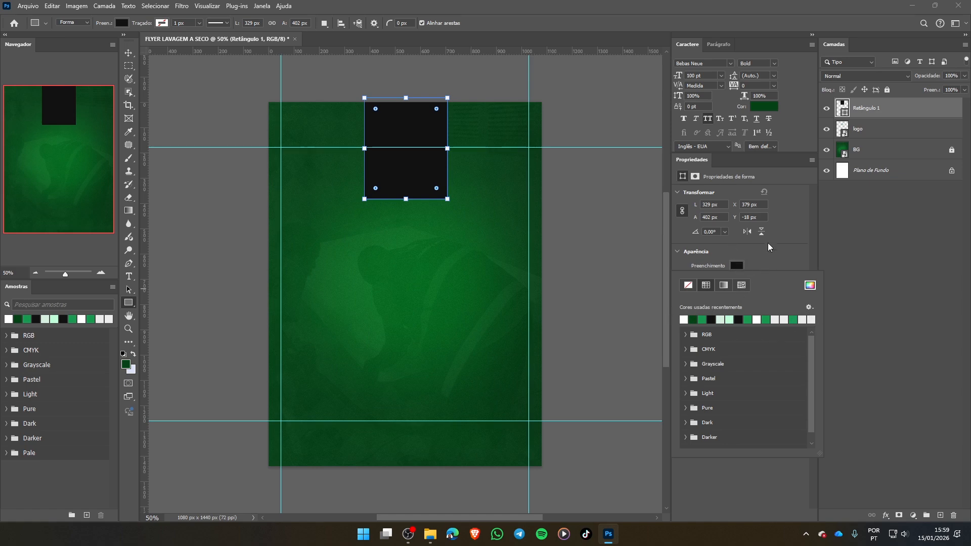
left_click(738, 266)
left_click(737, 266)
left_click(740, 263)
left_click(121, 23)
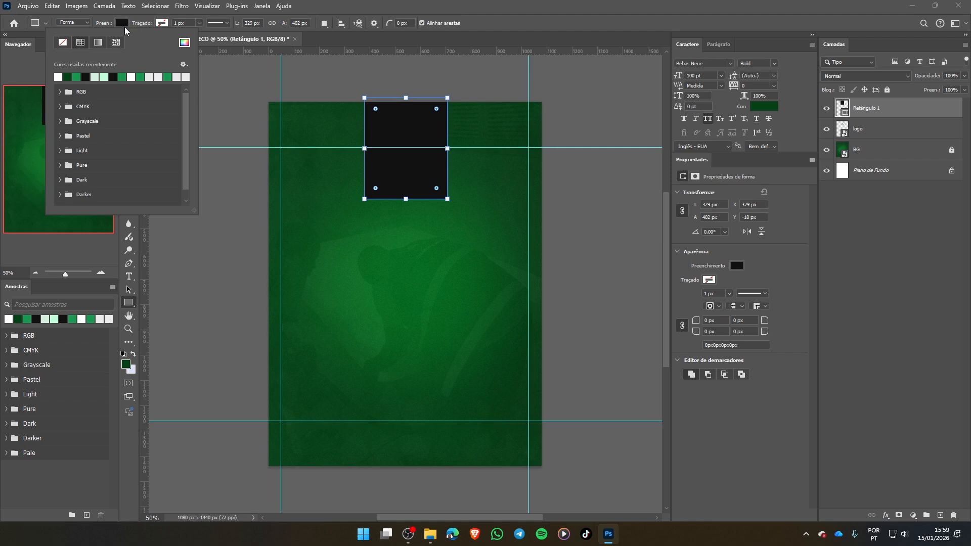
left_click(185, 43)
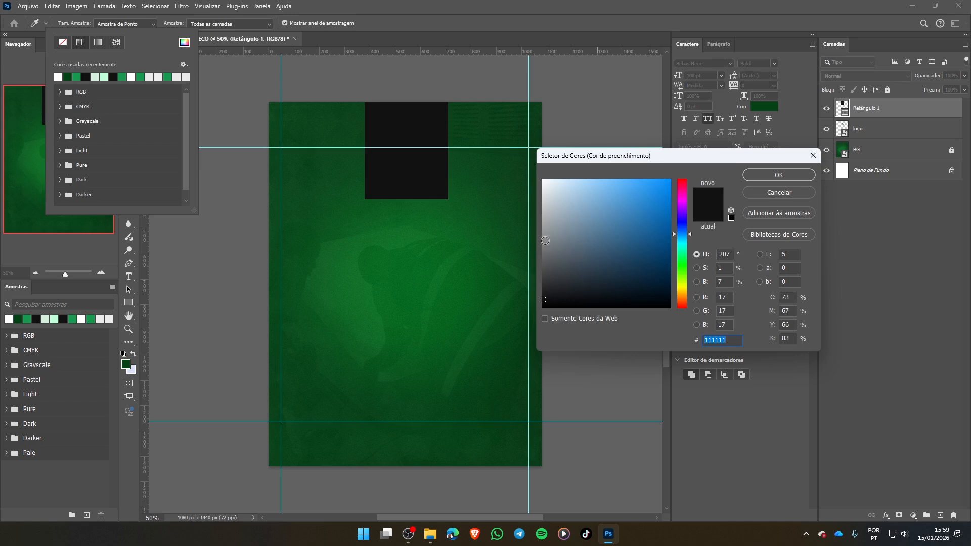
left_click(543, 180)
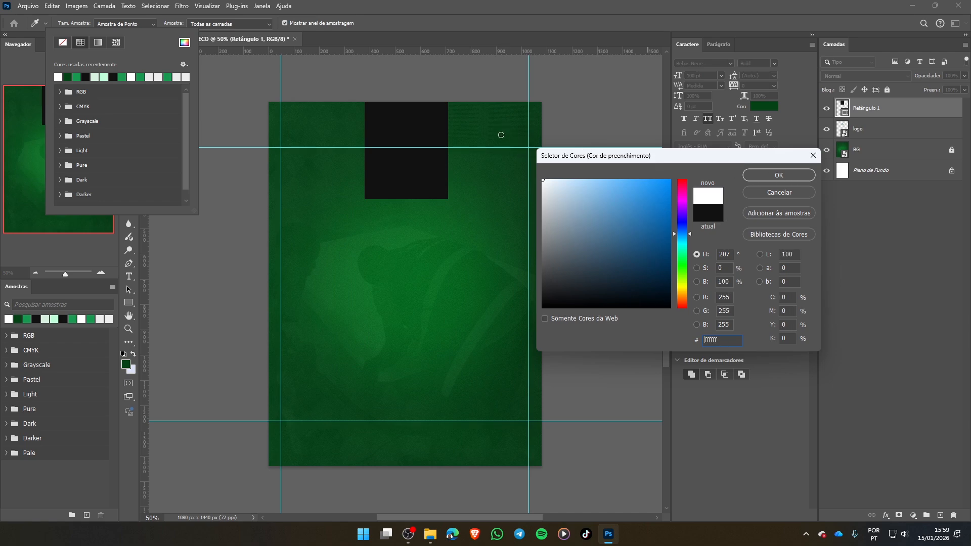
left_click(802, 177)
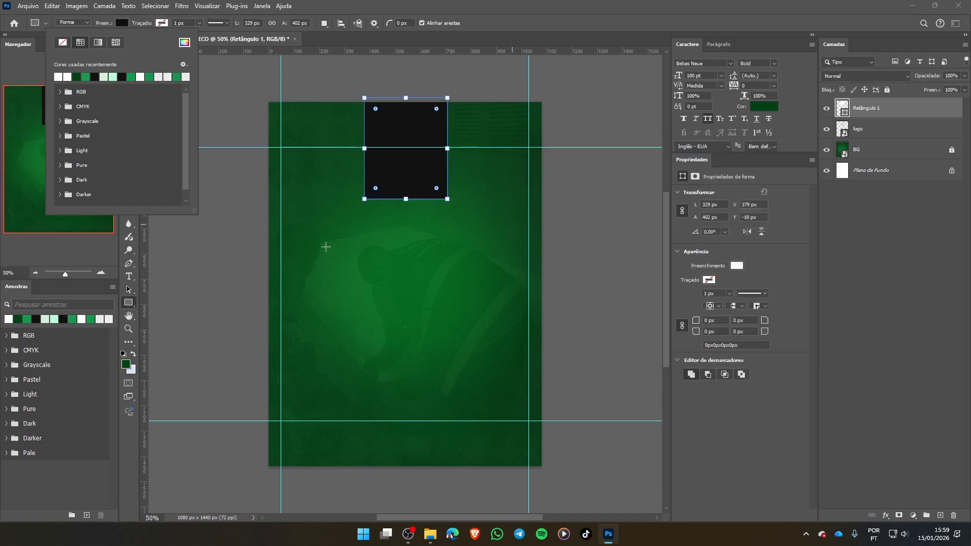
left_click(125, 23)
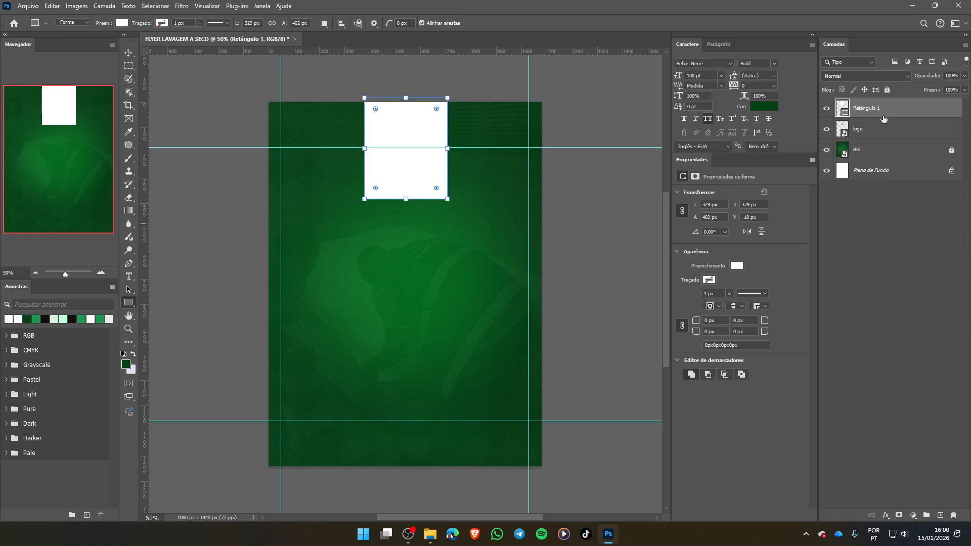
- Move the rectangle layer below the logo layer and centre the rectangle horizontally on the canvas
left_click_drag(891, 111, 889, 138)
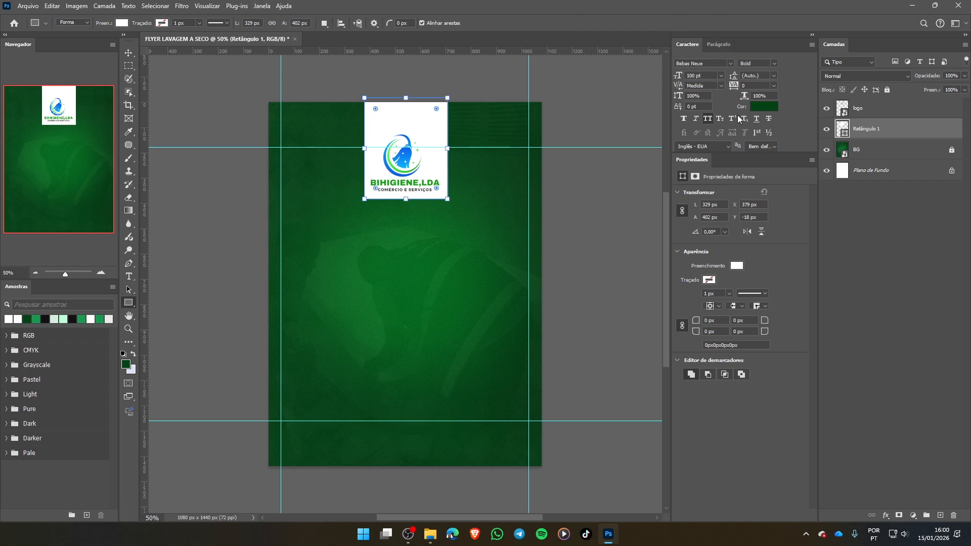
left_click(128, 54)
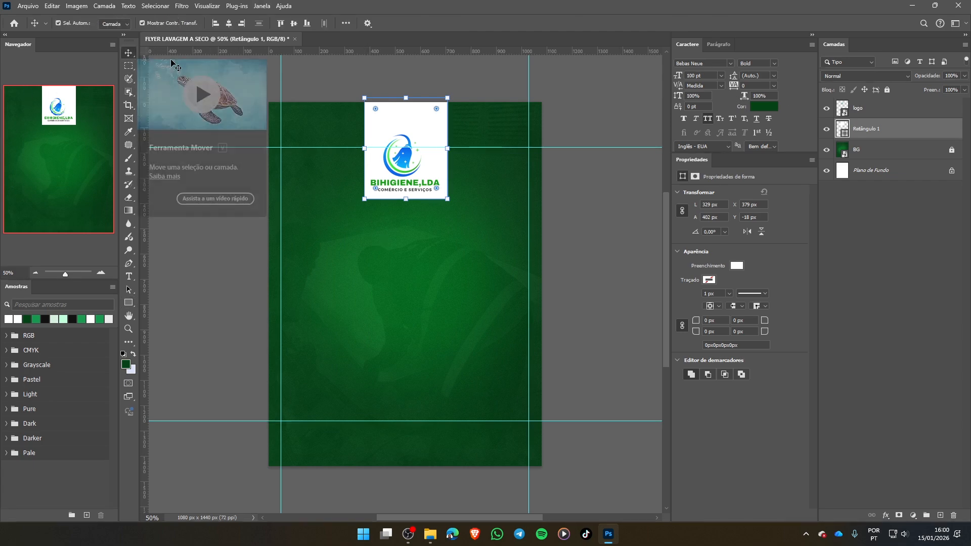
left_click(229, 23)
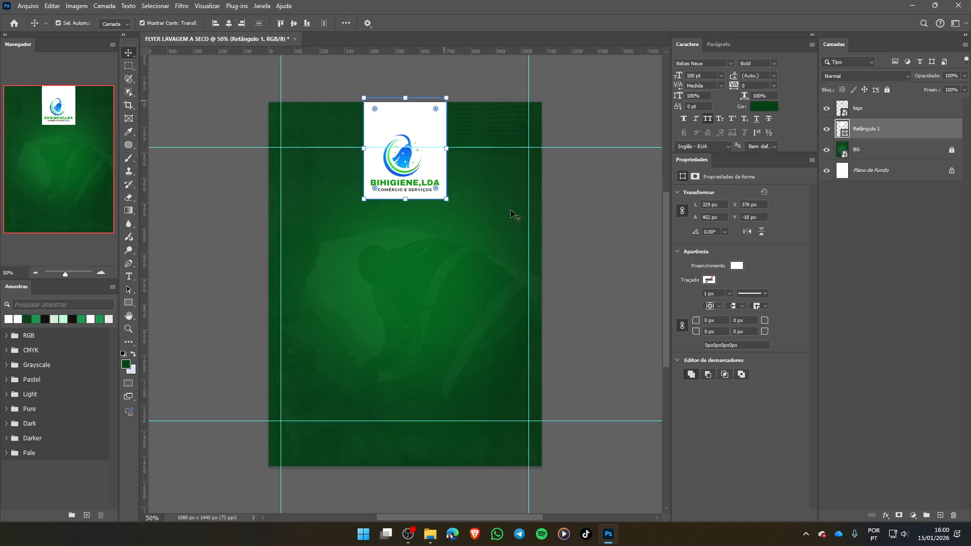
left_click(587, 212)
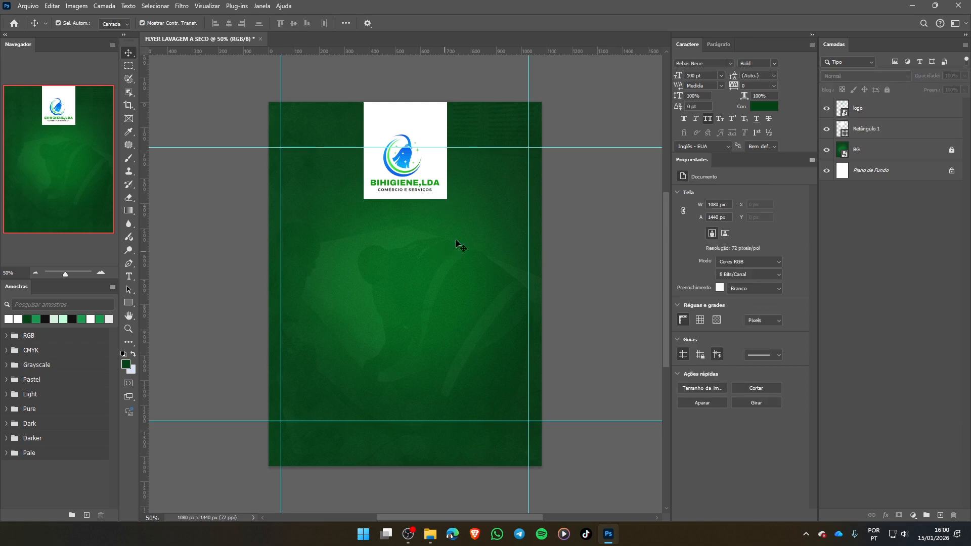
- Stretch the white rectangle upward beyond the canvas to a height of about 486 px and round its corners with a 20 px radius
left_click(423, 114)
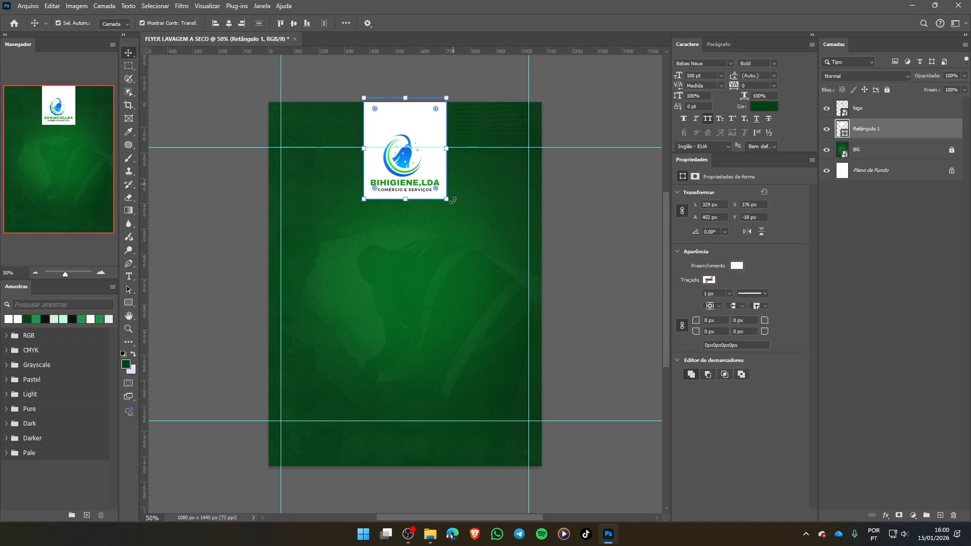
left_click_drag(406, 99, 405, 77)
left_click(543, 24)
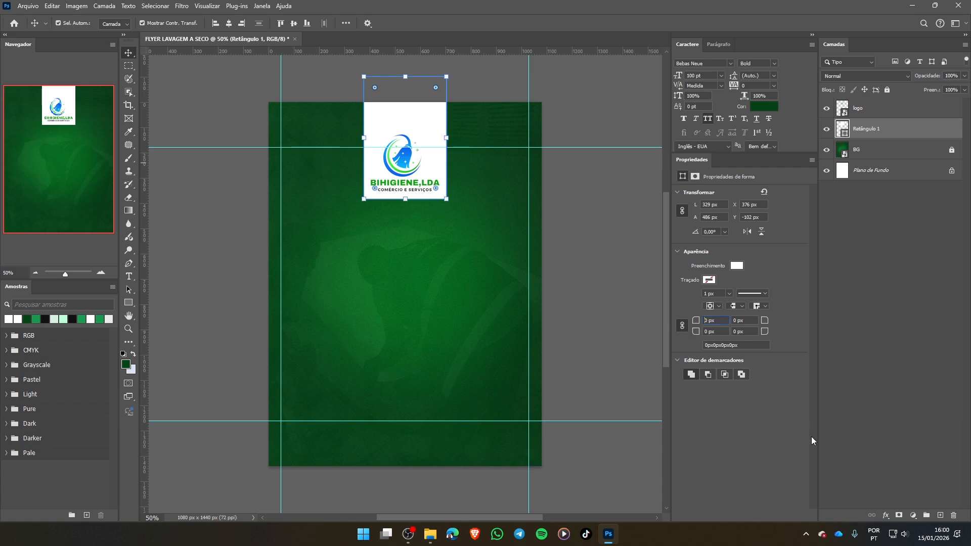
type("20")
key("Return")
left_click(472, 272)
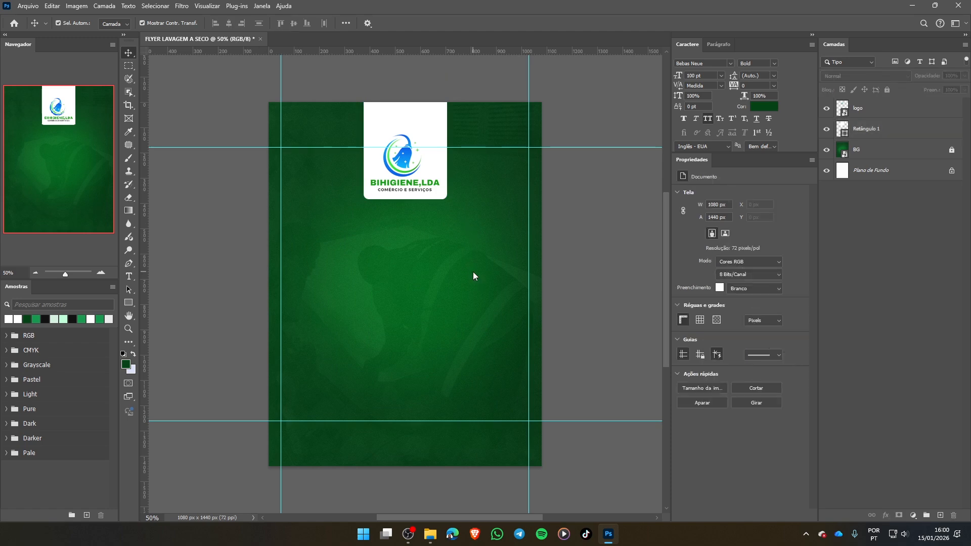
- Set all corner radii of the white rectangle behind the logo to 30 px
left_click(407, 128)
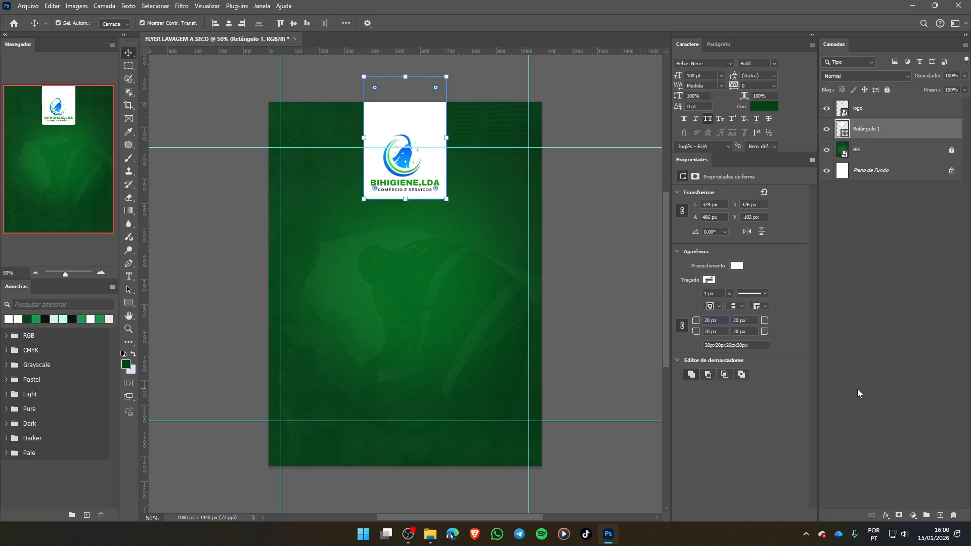
key("Return")
left_click(481, 217)
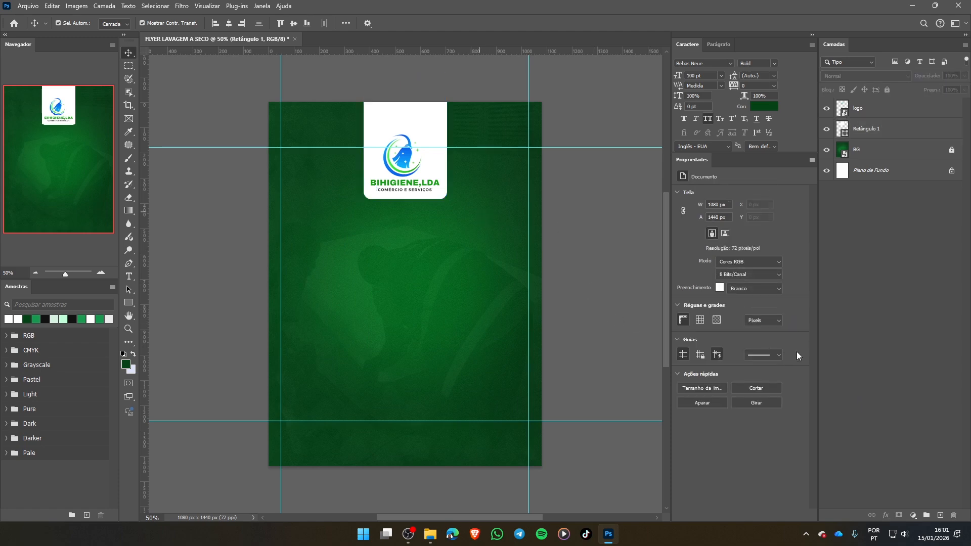
left_click(428, 119)
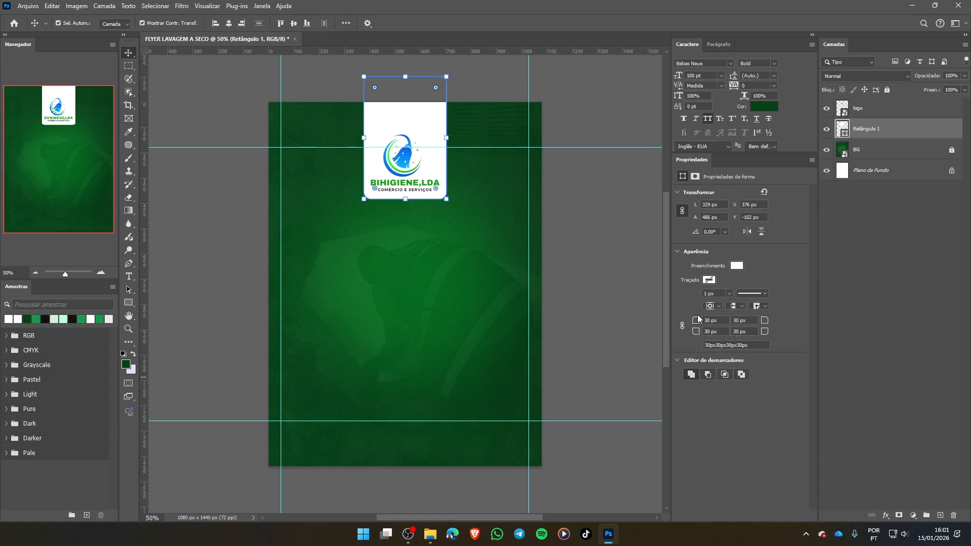
left_click(682, 325)
left_click(319, 151)
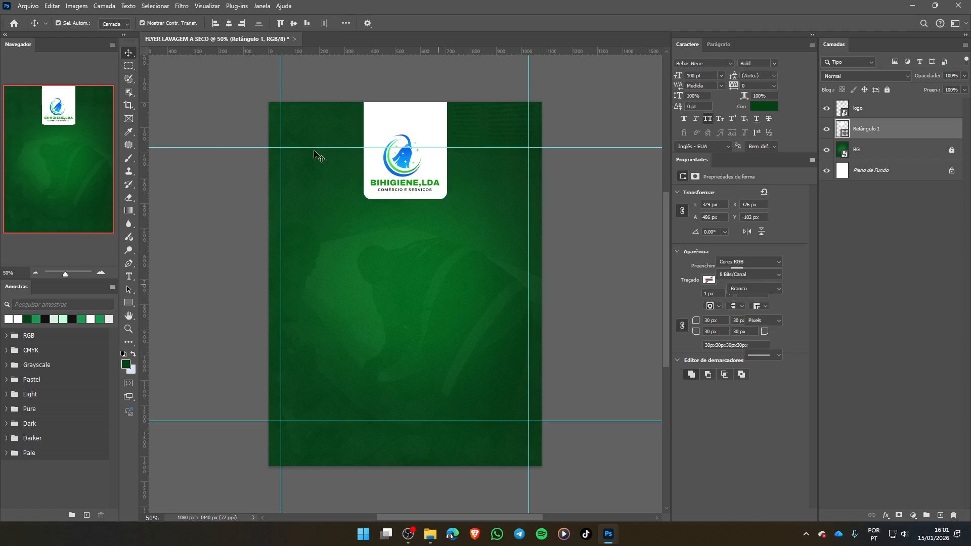
- Move the white rectangle slightly upward to a Y position of -112 px and deselect it
left_click_drag(401, 116, 401, 113)
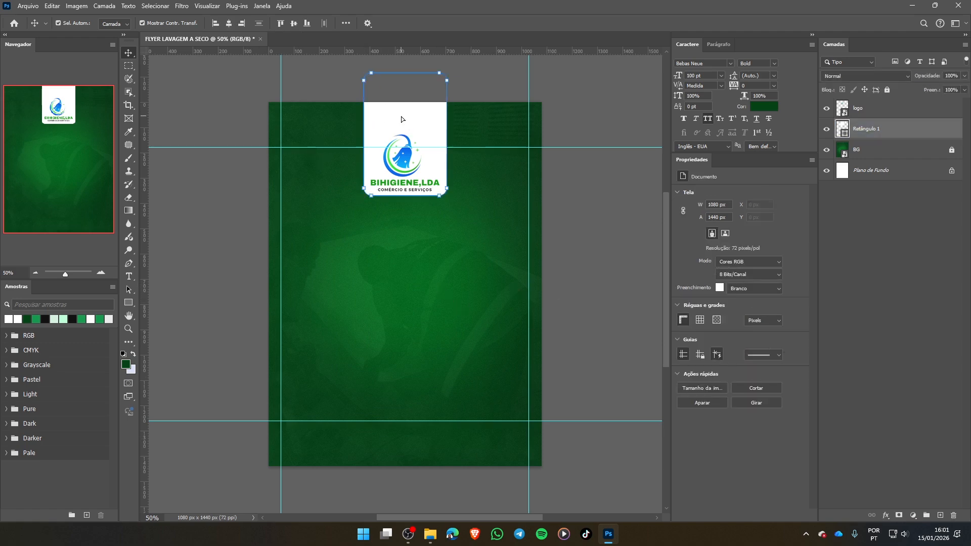
key("Down")
key("Down")
key("Down")
key("Down")
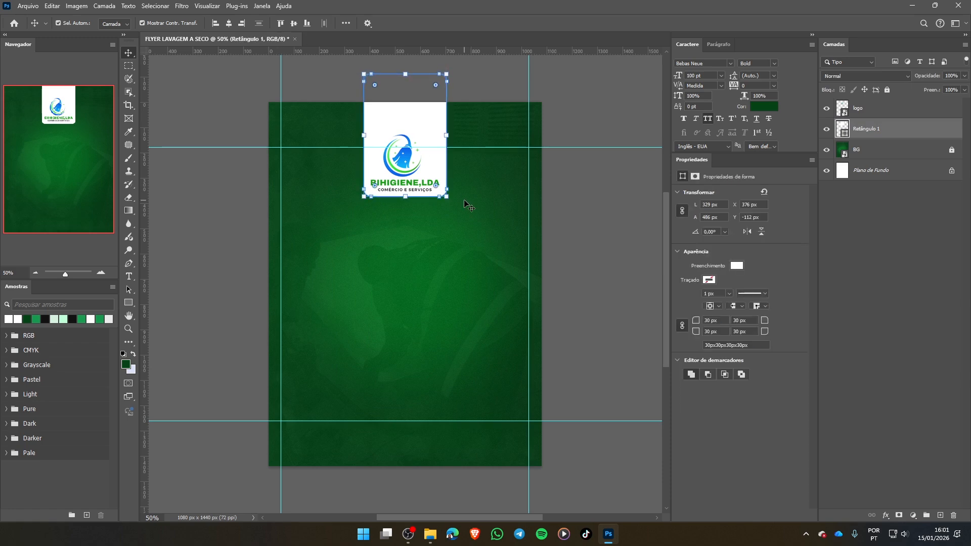
left_click(431, 264)
- Apply a black Multiply drop shadow to the white rectangle with 64% opacity, 90° angle, 3 px distance, 5% spread and 27 px size
double_click(938, 133)
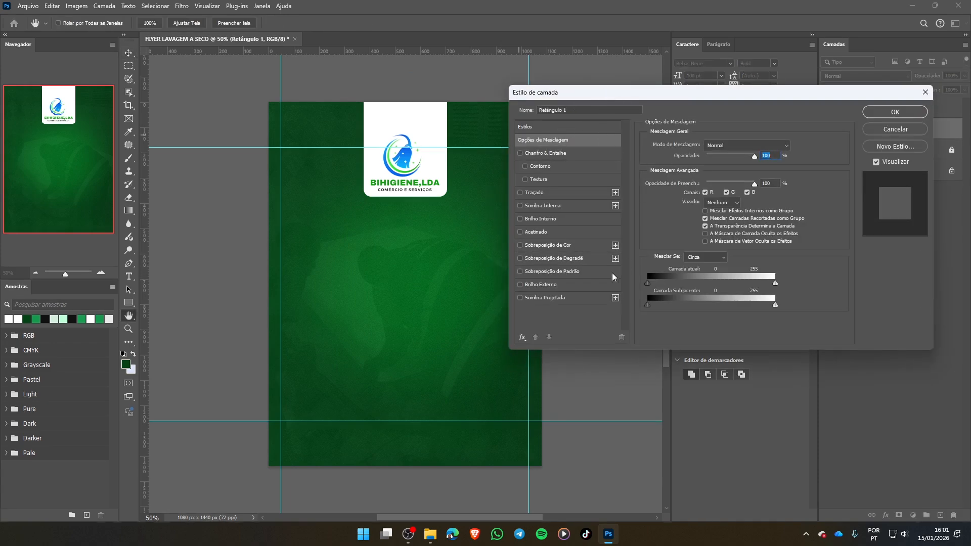
left_click(528, 300)
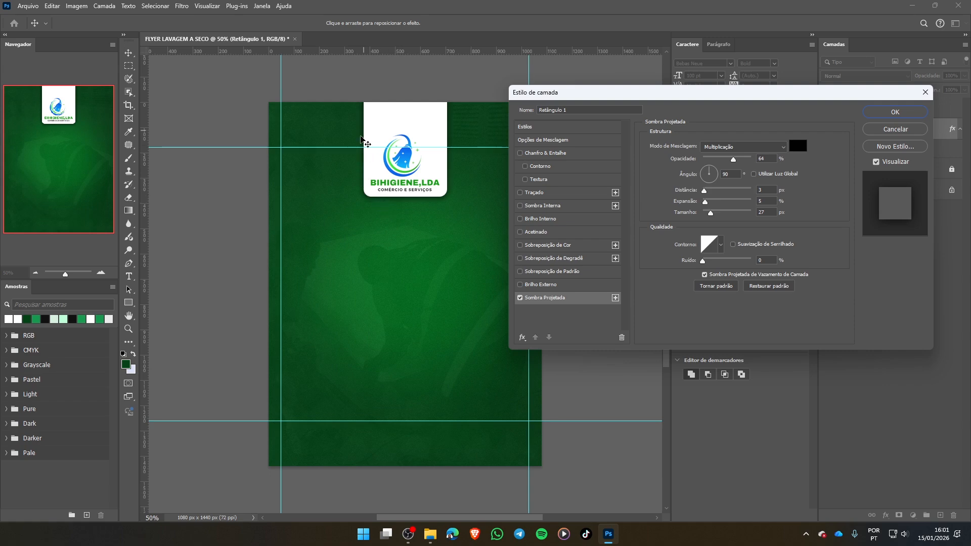
left_click(520, 299)
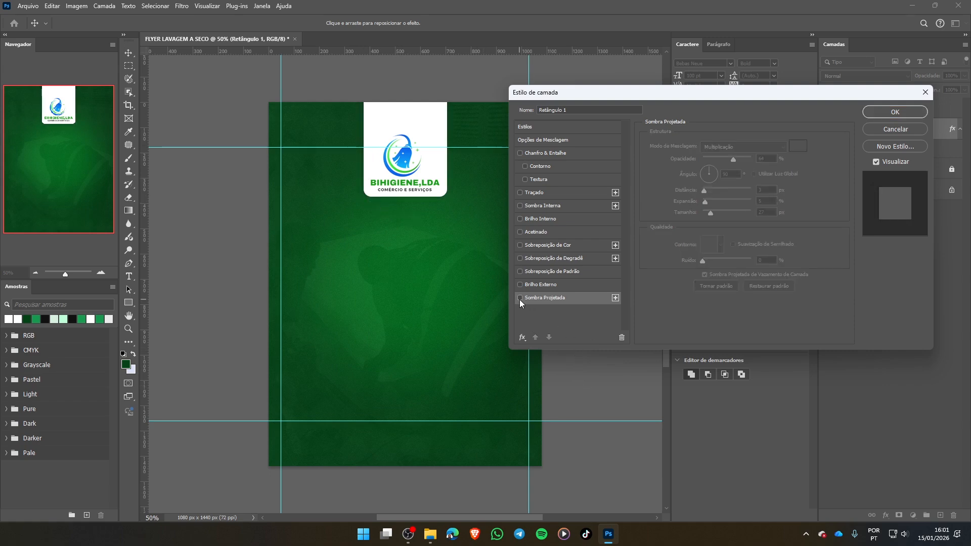
scroll(396, 242, "up", 1)
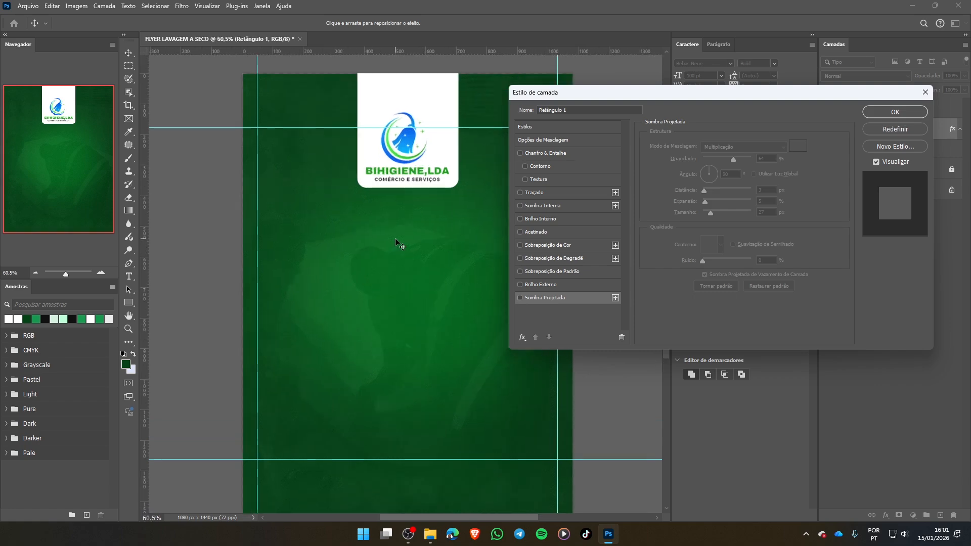
scroll(455, 178, "up", 1)
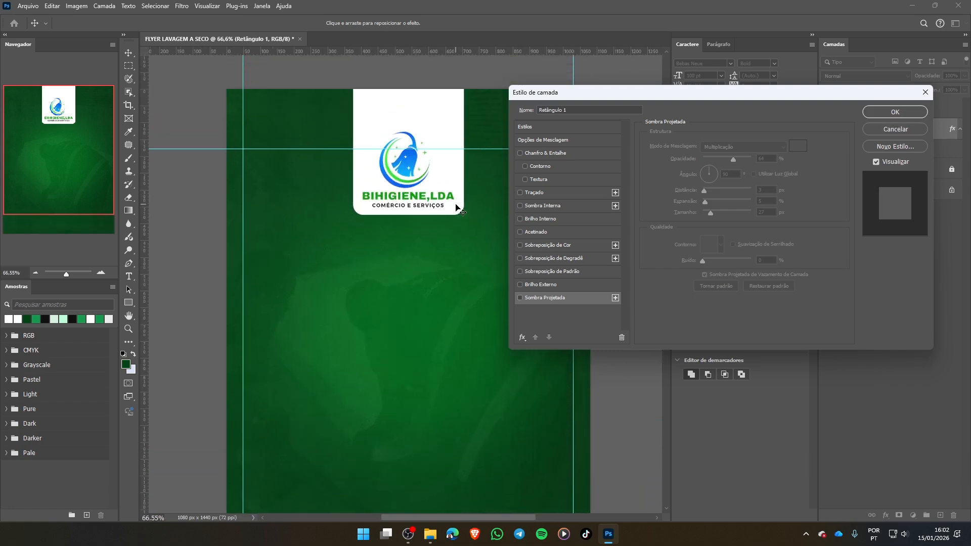
scroll(458, 219, "up", 3)
scroll(435, 252, "up", 1)
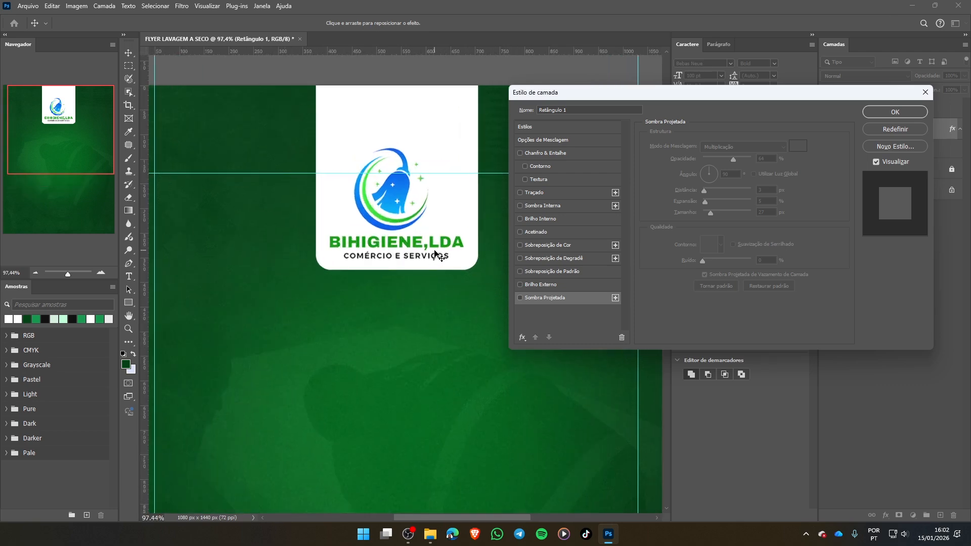
left_click(520, 298)
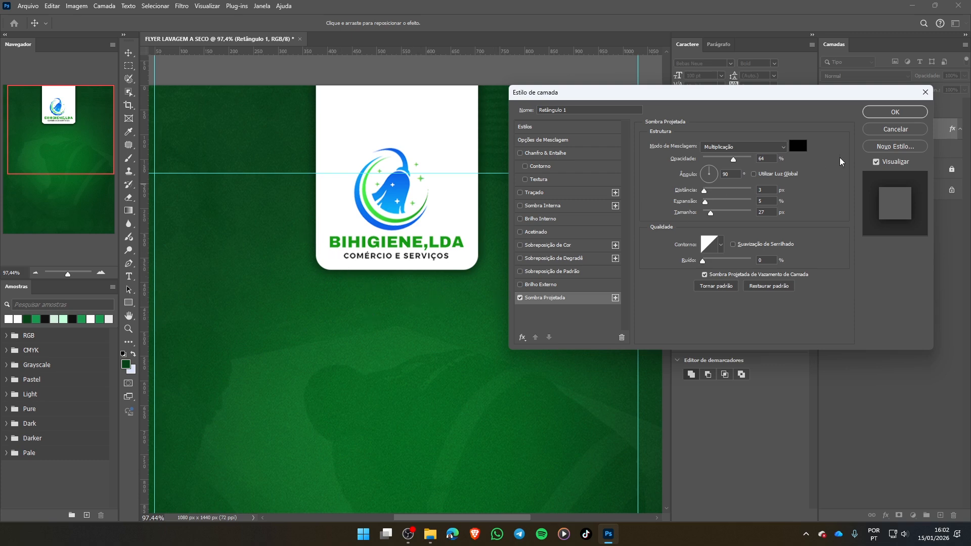
left_click(896, 114)
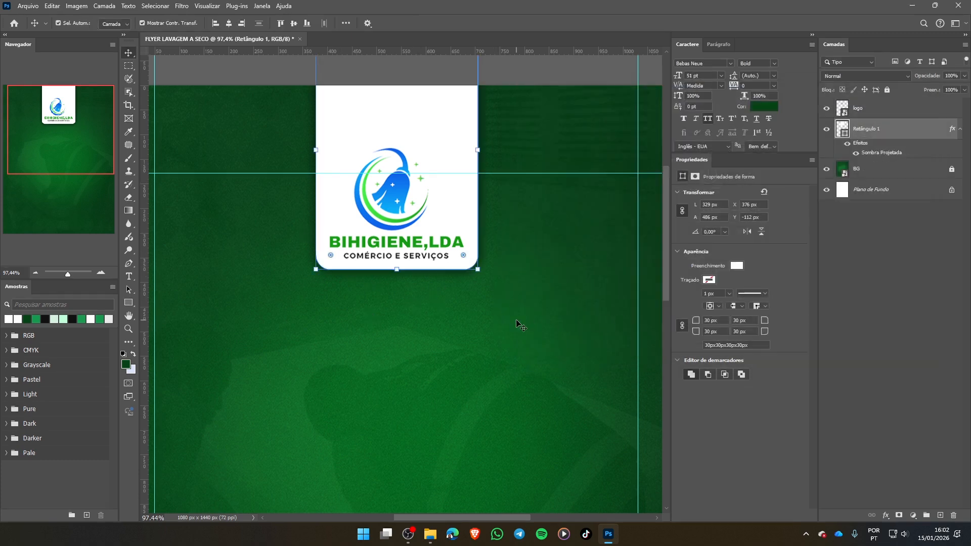
- Examine the white logo tab and its drop shadow against the green background at several magnifications
scroll(522, 318, "down", 3)
scroll(524, 316, "down", 3)
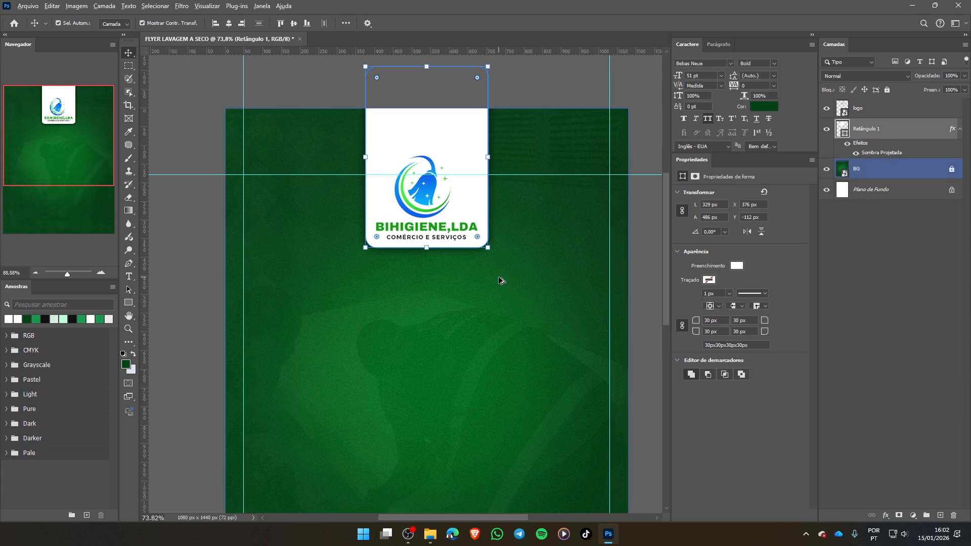
scroll(500, 280, "up", 3)
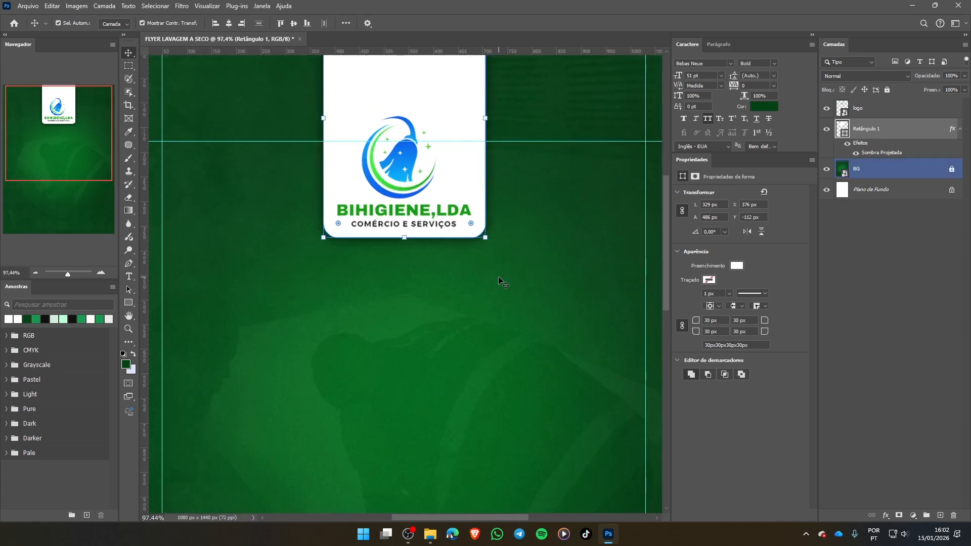
scroll(500, 282, "up", 3)
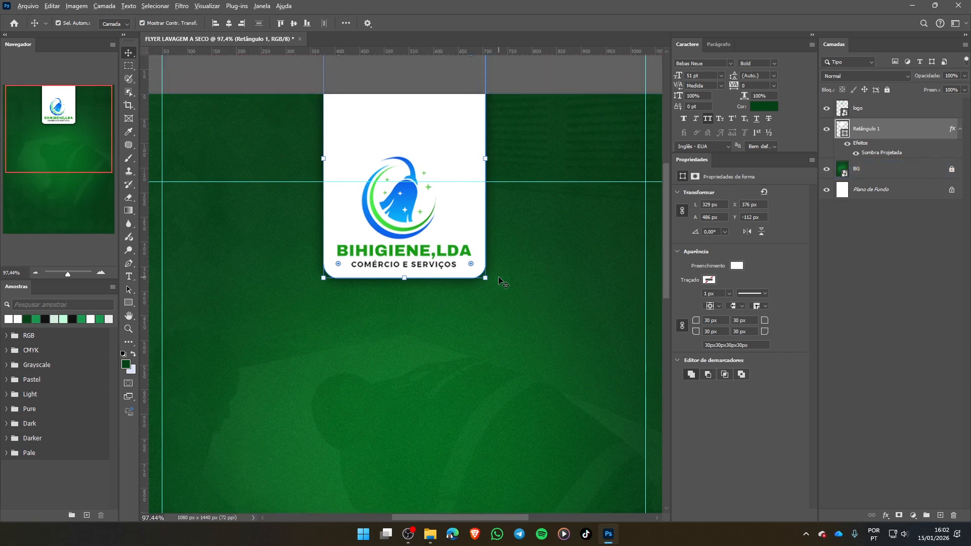
scroll(499, 280, "up", 2)
scroll(499, 280, "down", 4)
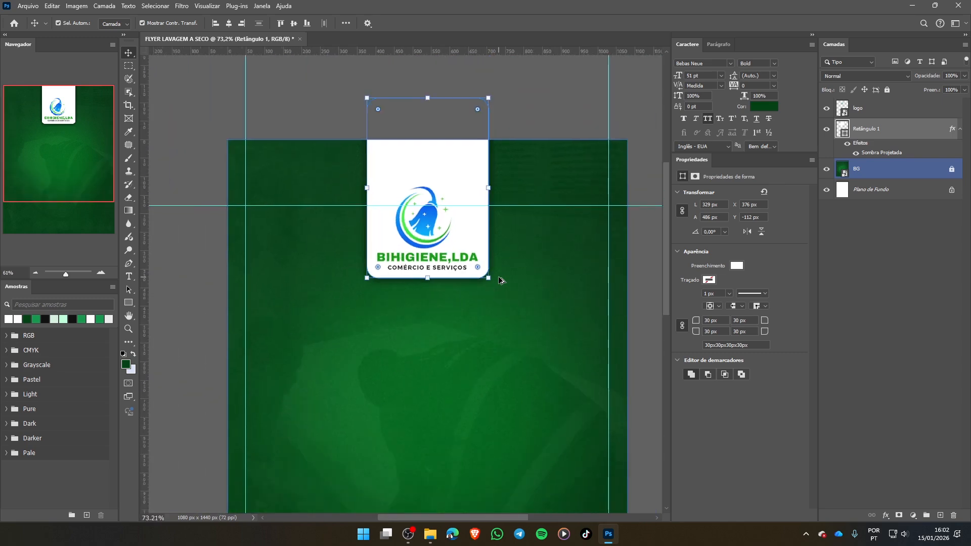
scroll(498, 280, "down", 2)
scroll(499, 280, "up", 4)
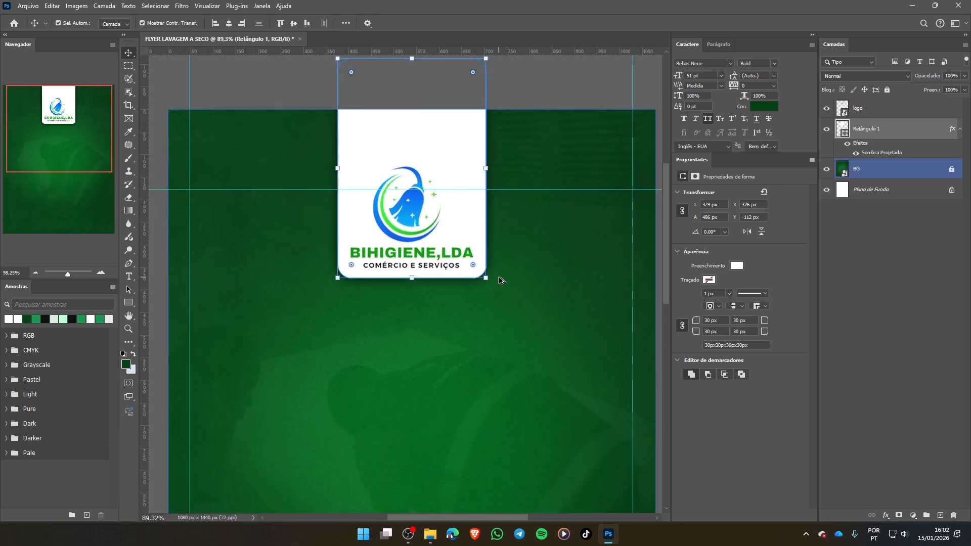
scroll(500, 280, "up", 3)
scroll(500, 280, "down", 5)
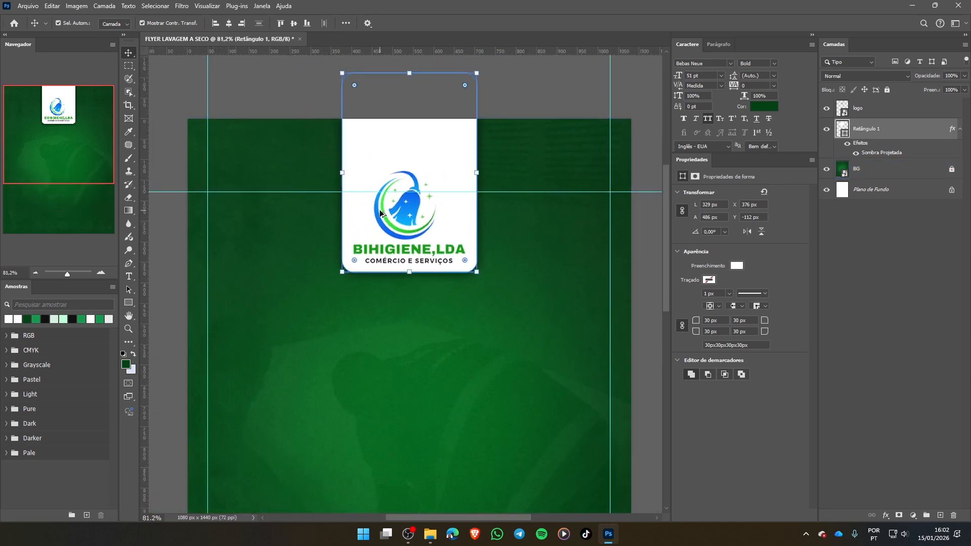
scroll(579, 253, "down", 1)
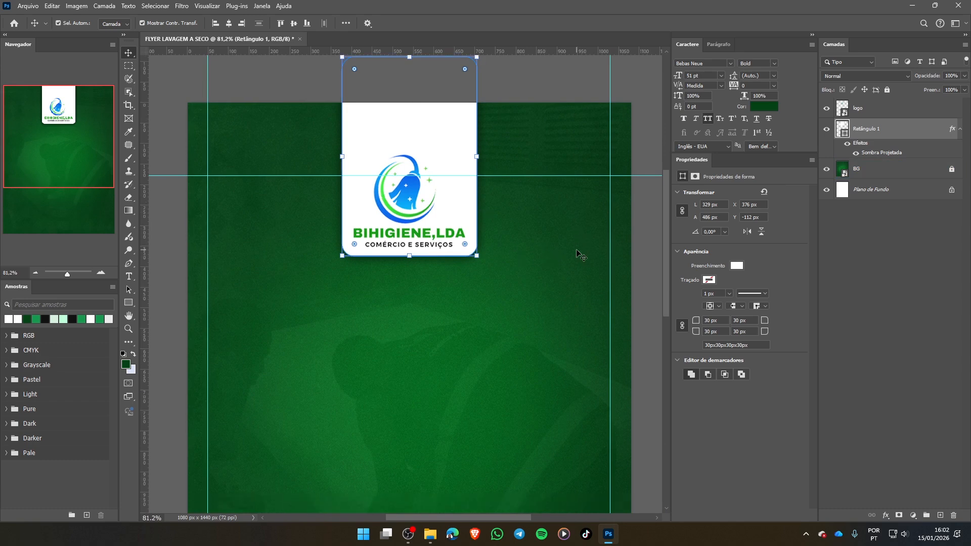
left_click(512, 289)
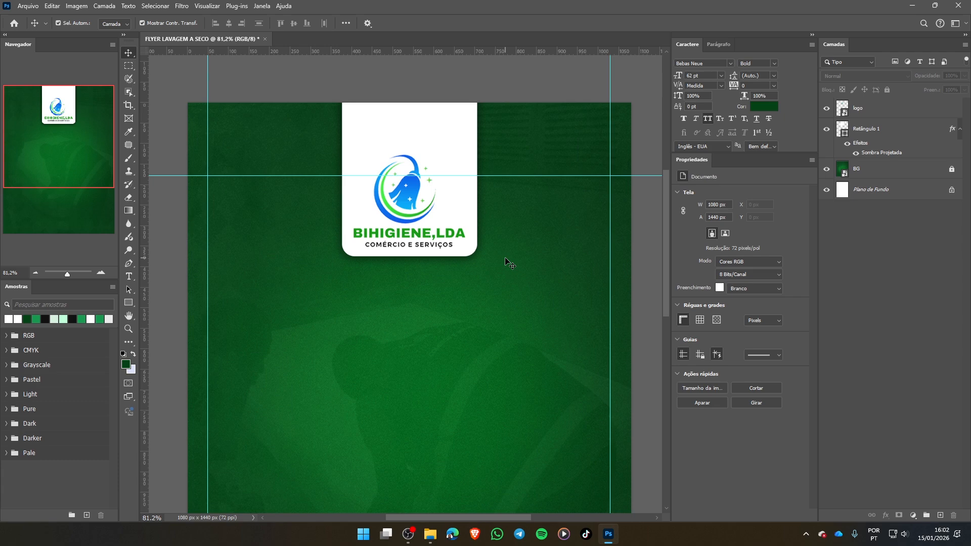
- Add the text "PACOTE" in Gotham Ultra at 81 pt just below the logo tab
scroll(507, 261, "down", 3)
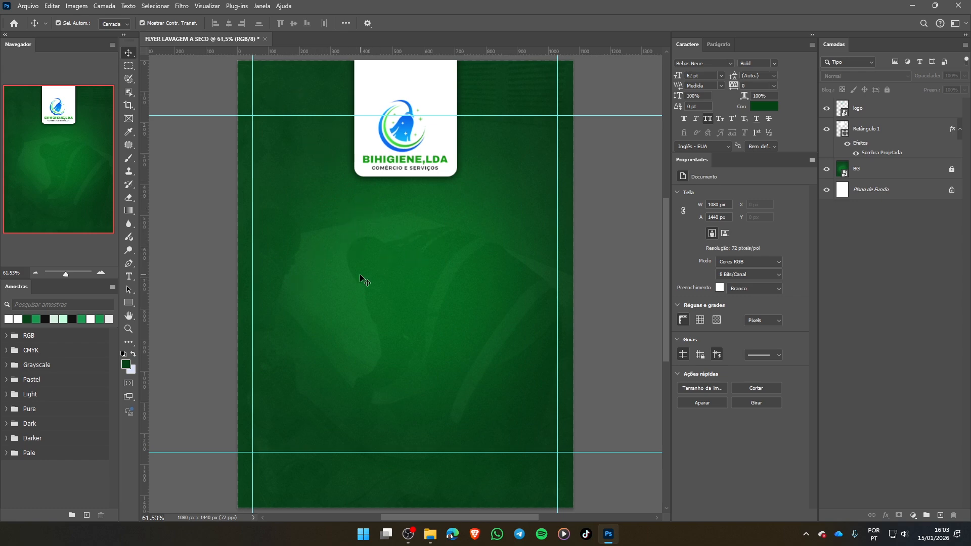
key("t")
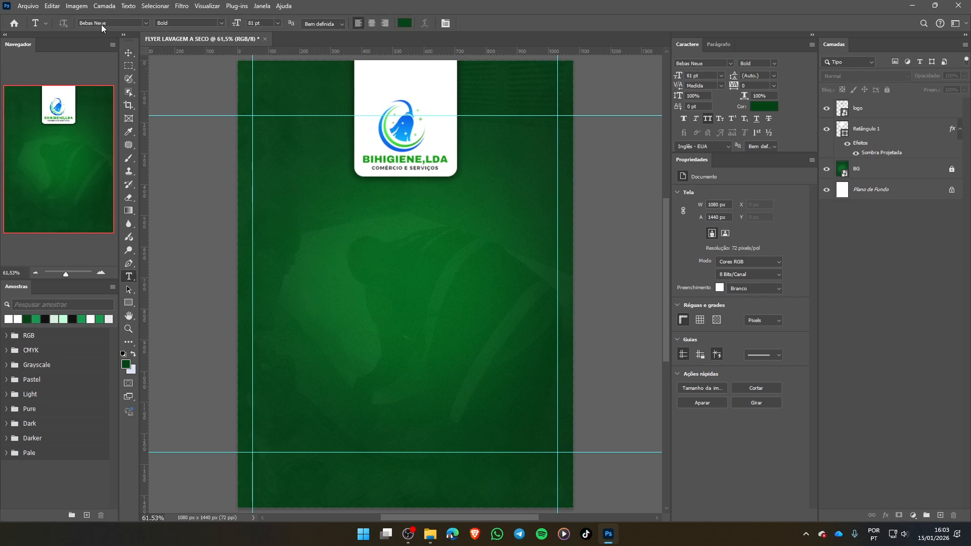
left_click(120, 21)
type("GOTHAM")
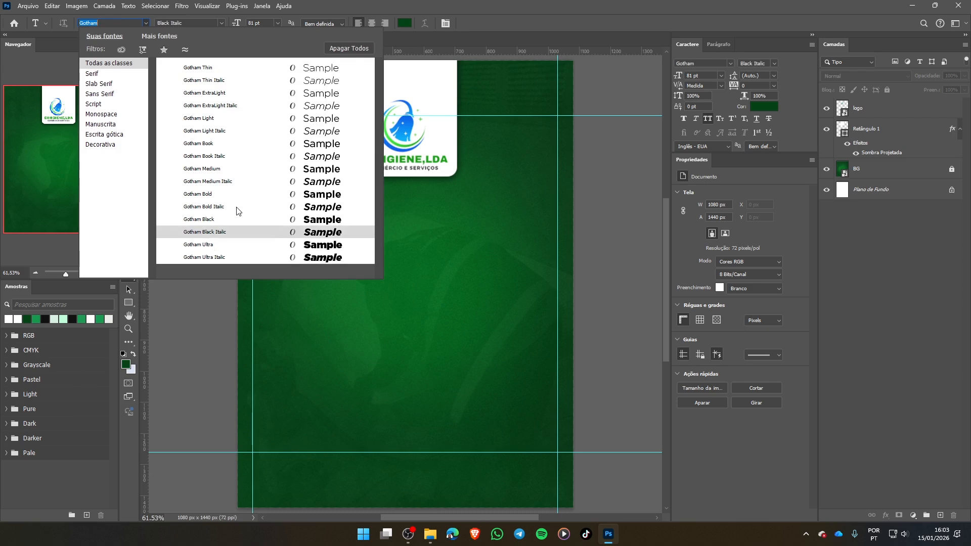
left_click(202, 245)
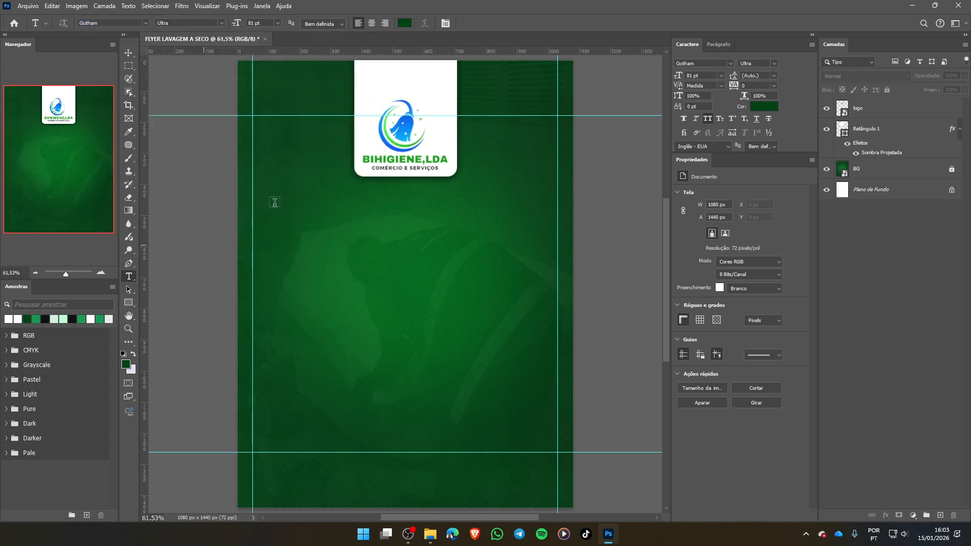
left_click(324, 215)
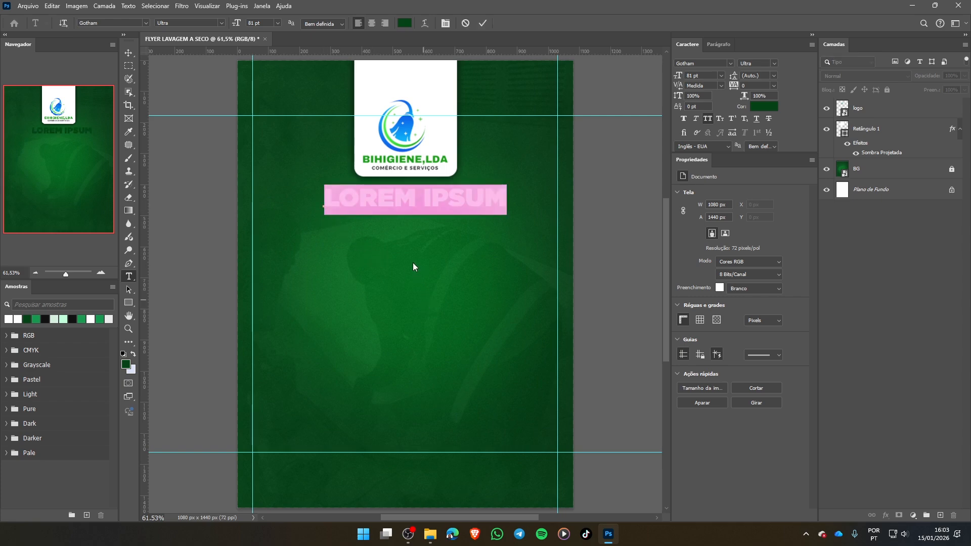
type("PACOTE")
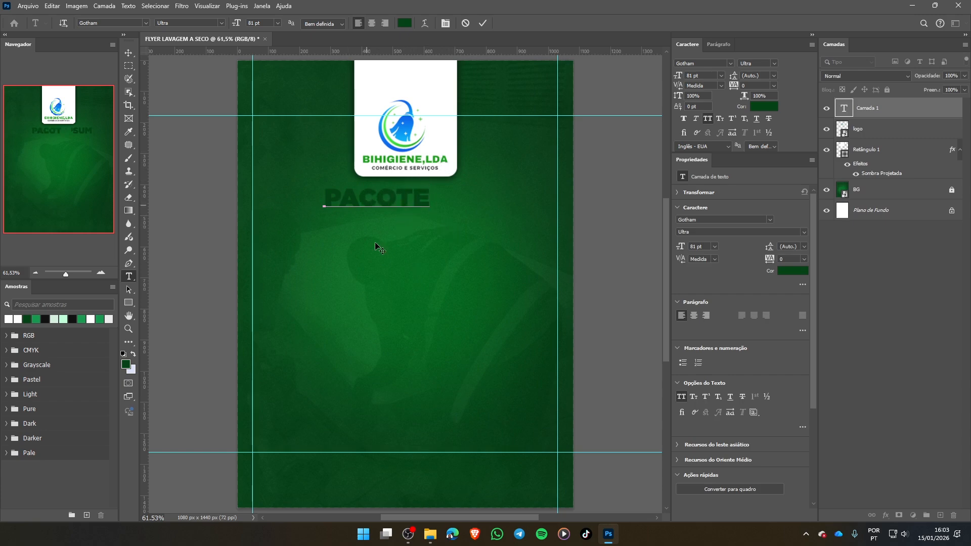
left_click(484, 23)
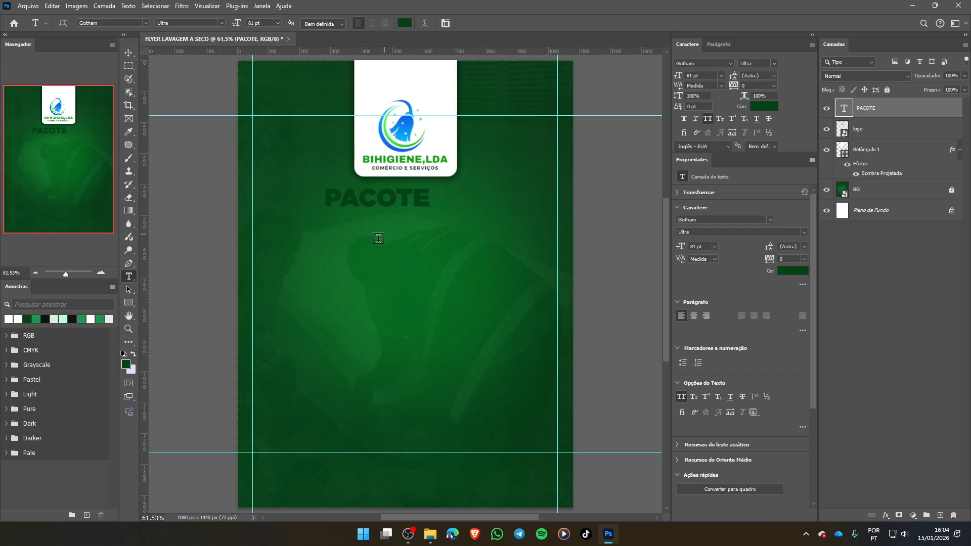
- Recolour the PACOTE text from dark green to the very light grey #efefef
left_click(129, 53)
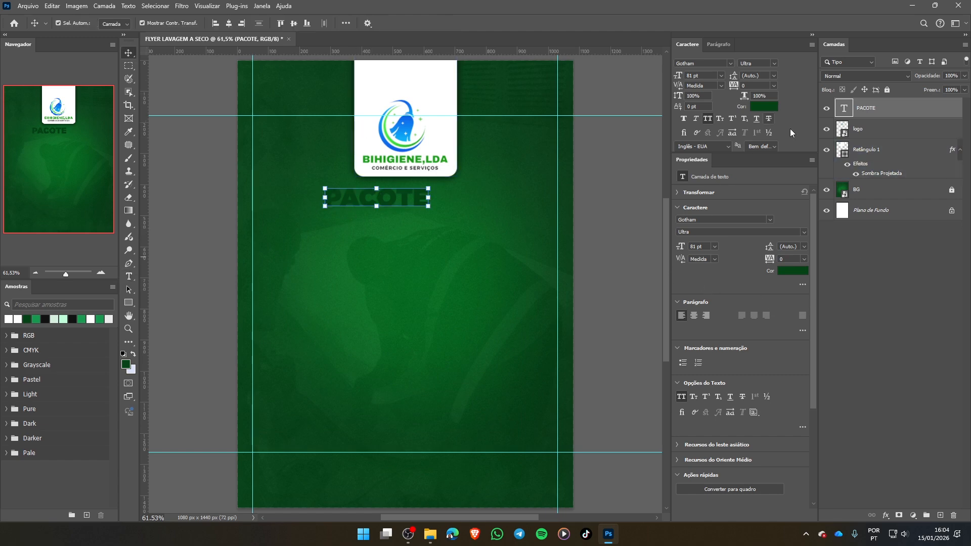
left_click(767, 110)
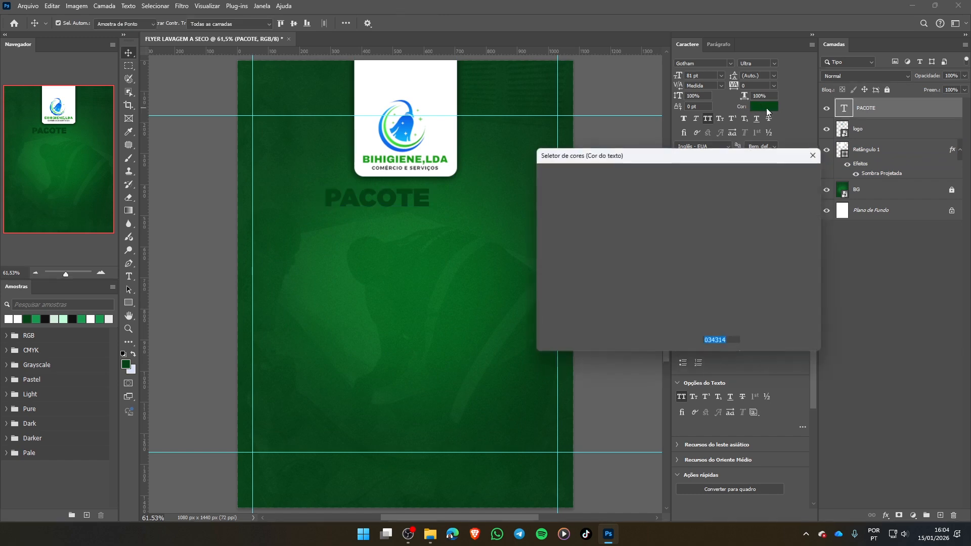
left_click(554, 196)
left_click_drag(554, 197, 536, 186)
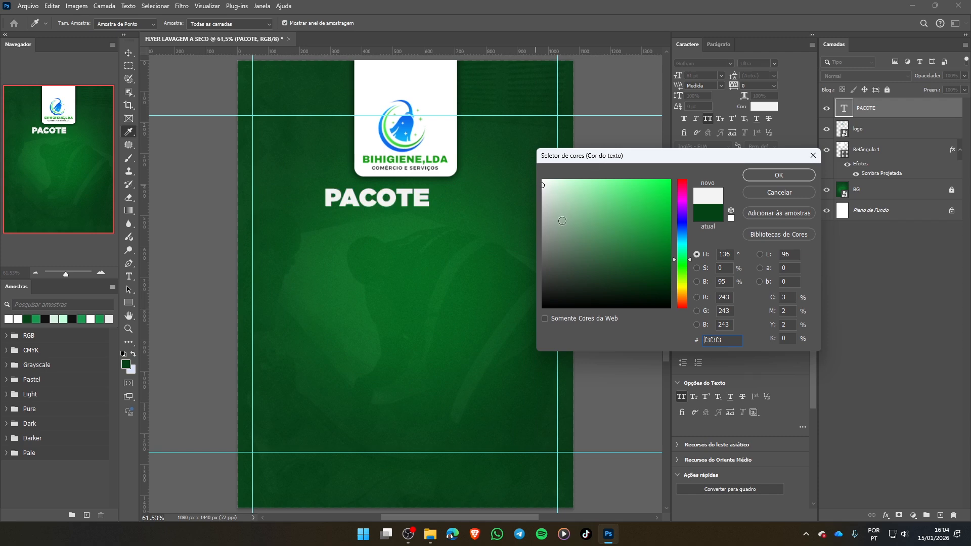
left_click(542, 180)
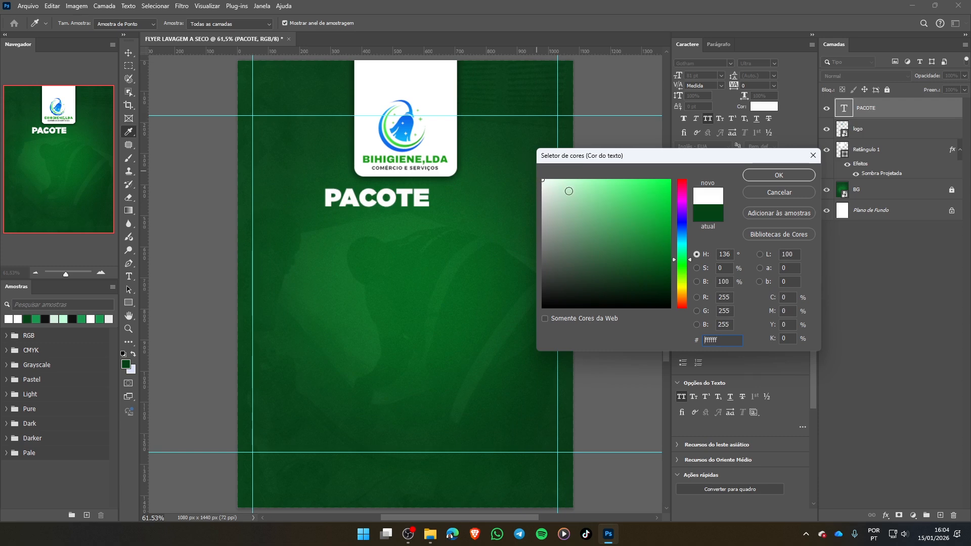
left_click(538, 188)
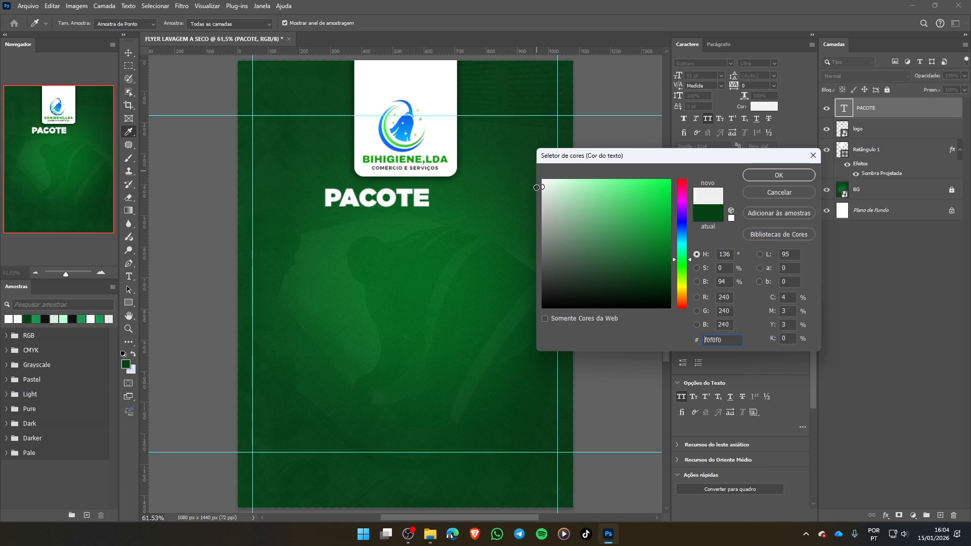
left_click(537, 188)
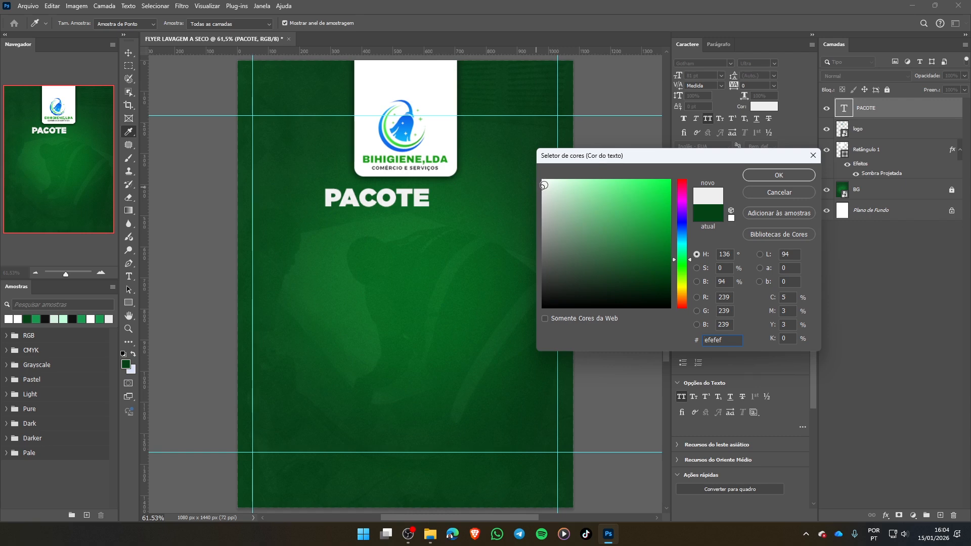
left_click(779, 175)
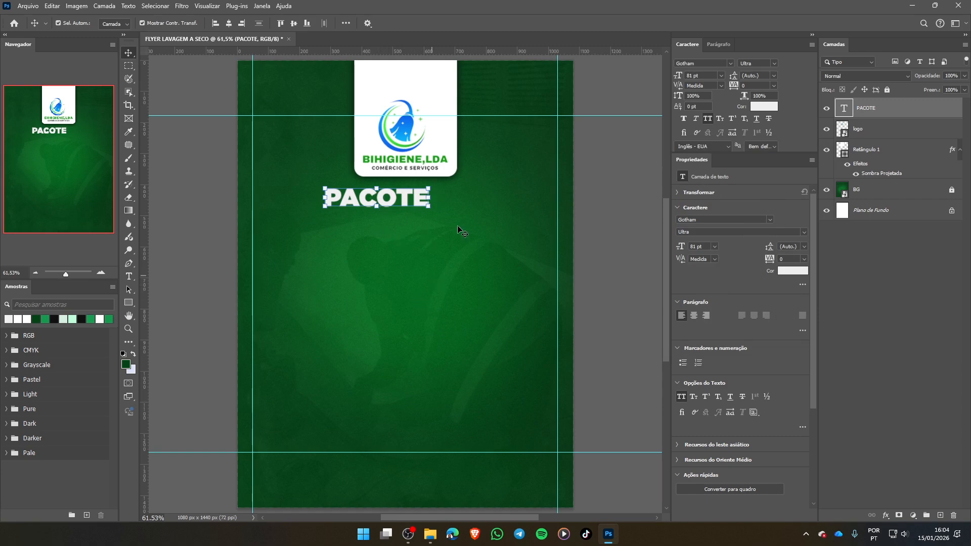
- Enlarge the PACOTE text to 127 pt, centre its paragraph alignment and move it back beneath the logo tab
left_click(696, 74)
type("125")
key("Return")
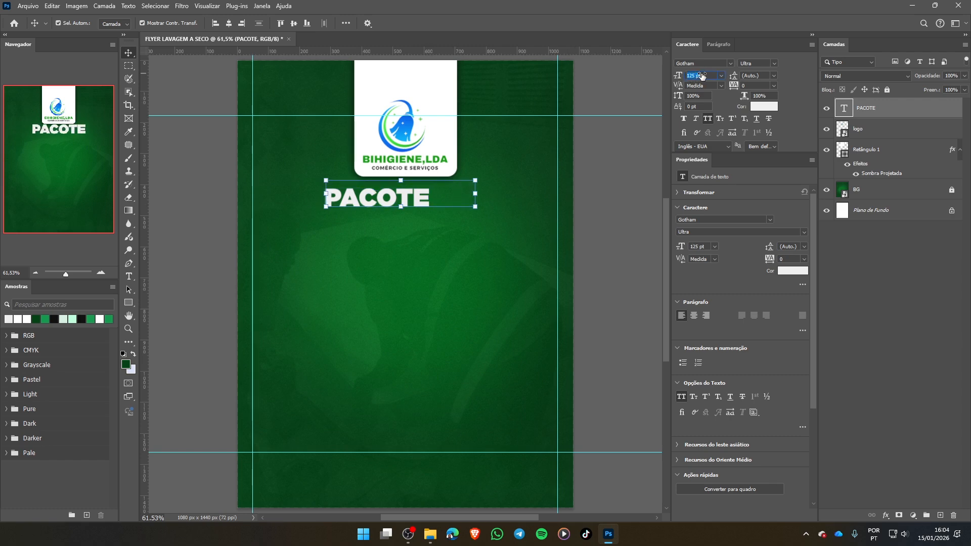
left_click_drag(703, 76, 704, 76)
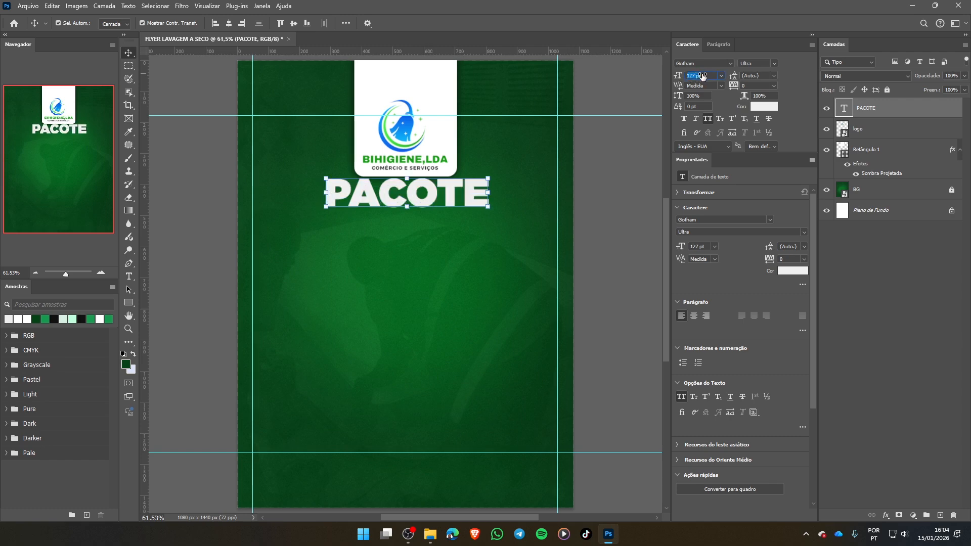
left_click(694, 317)
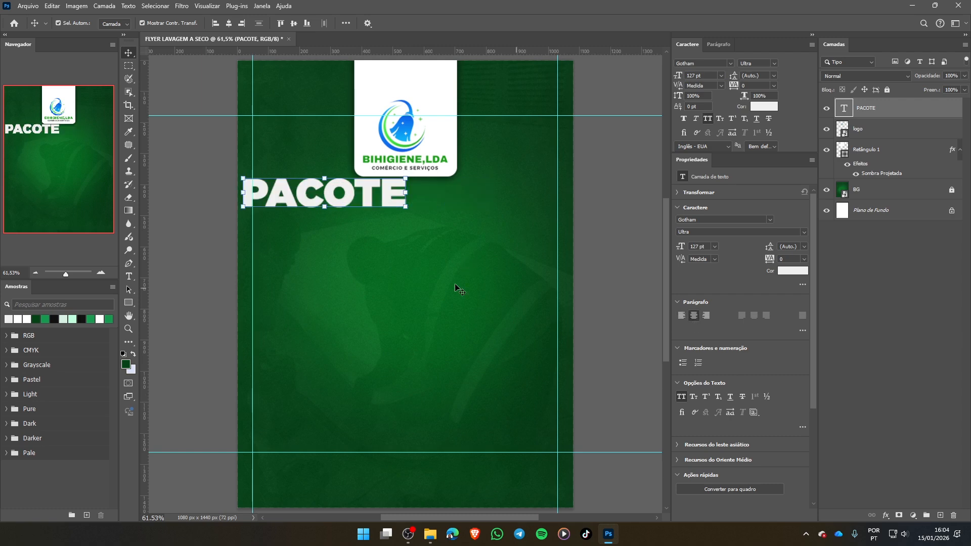
left_click_drag(328, 195, 390, 206)
left_click_drag(390, 202, 389, 203)
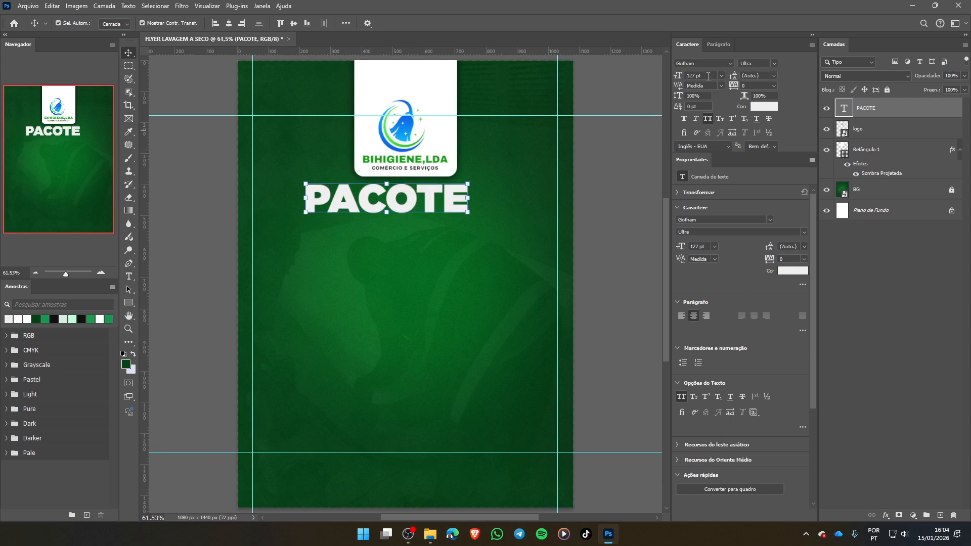
- Position the PACOTE text centrally below the logo tab and enlarge it through 130 pt to 150 pt
left_click(708, 76)
type("130")
key("Return")
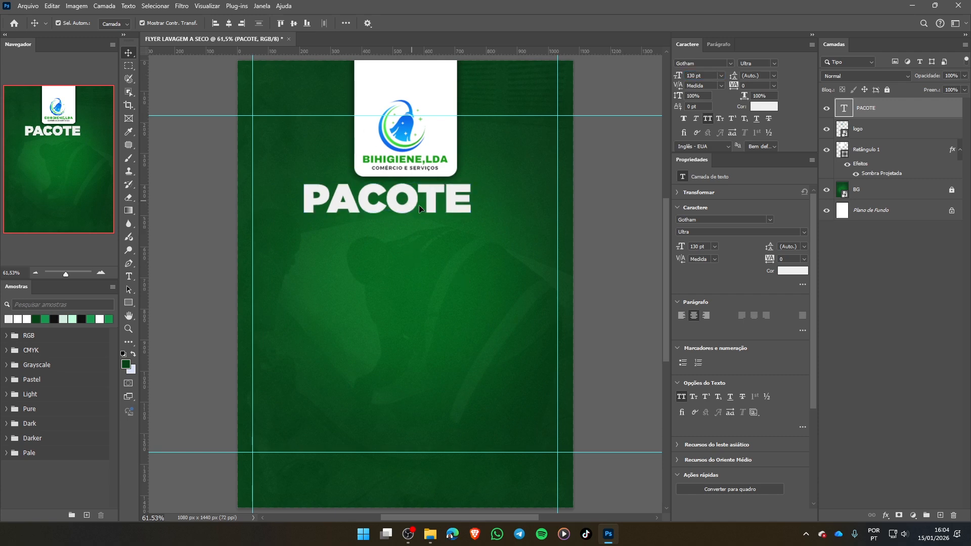
left_click_drag(419, 205, 424, 206)
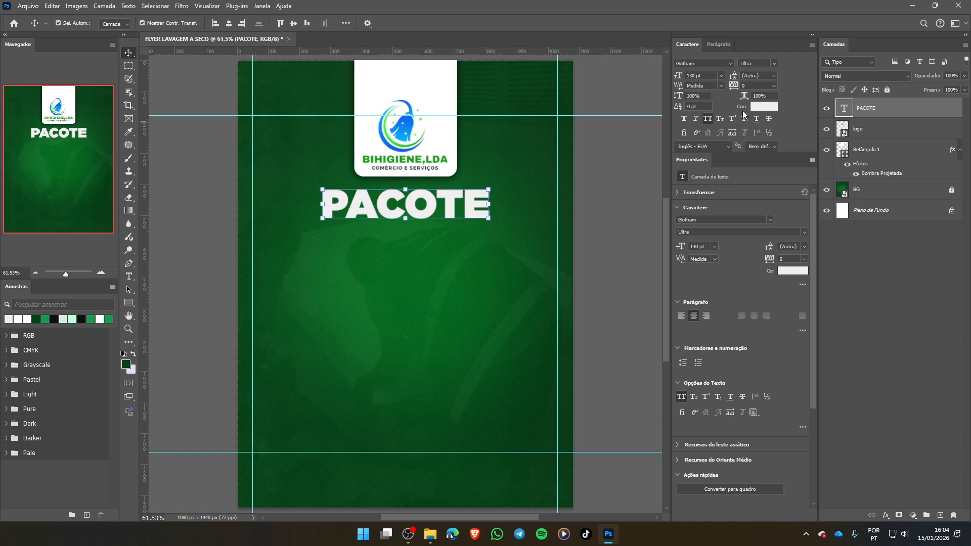
left_click(721, 75)
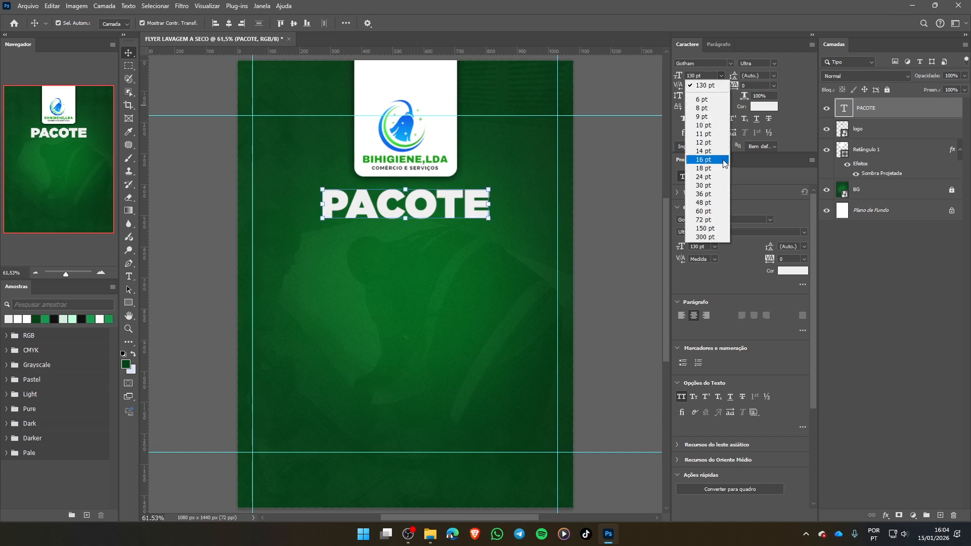
left_click(708, 228)
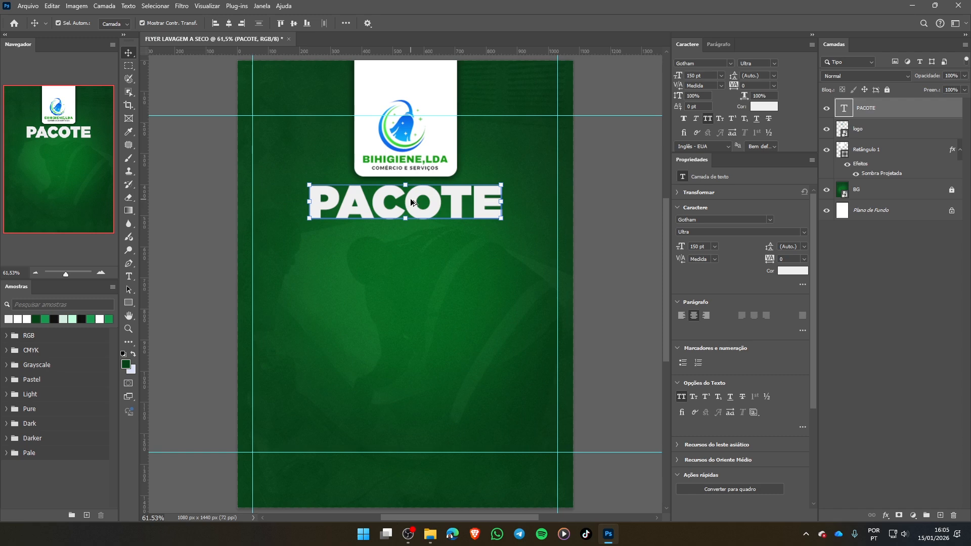
- Duplicate the PACOTE text directly below the original and change the copy's wording to "Pai Natal"
left_click_drag(411, 202, 414, 241)
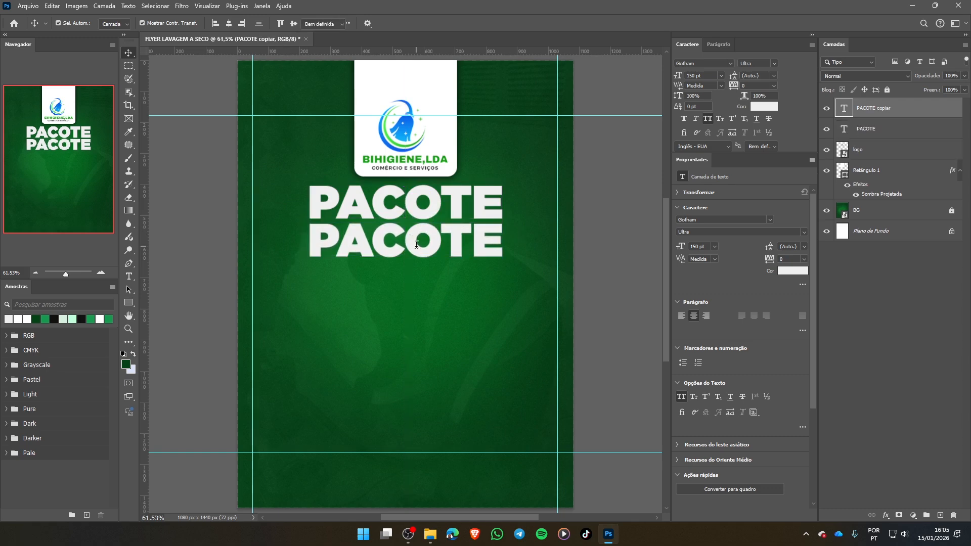
double_click(417, 245)
left_click(336, 242)
left_click_drag(337, 242, 514, 238)
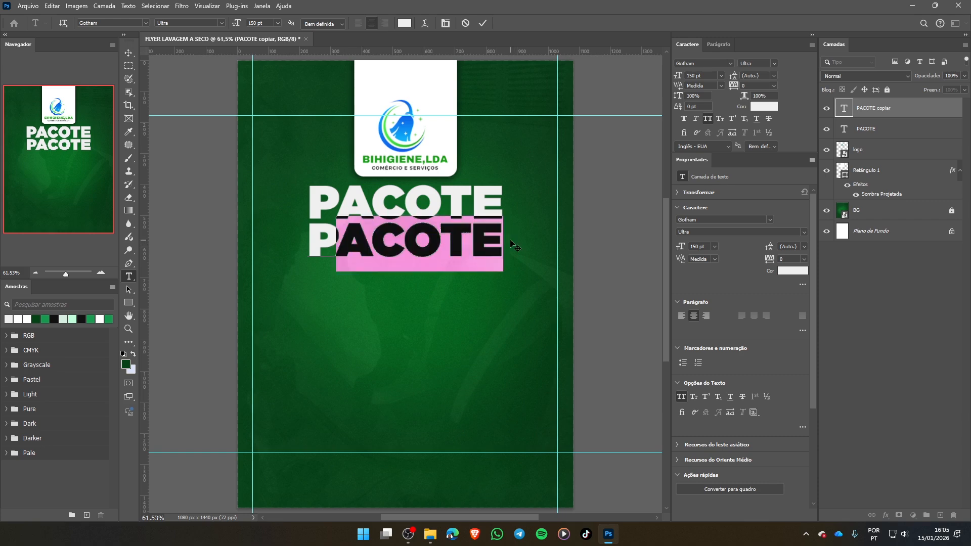
type("AI")
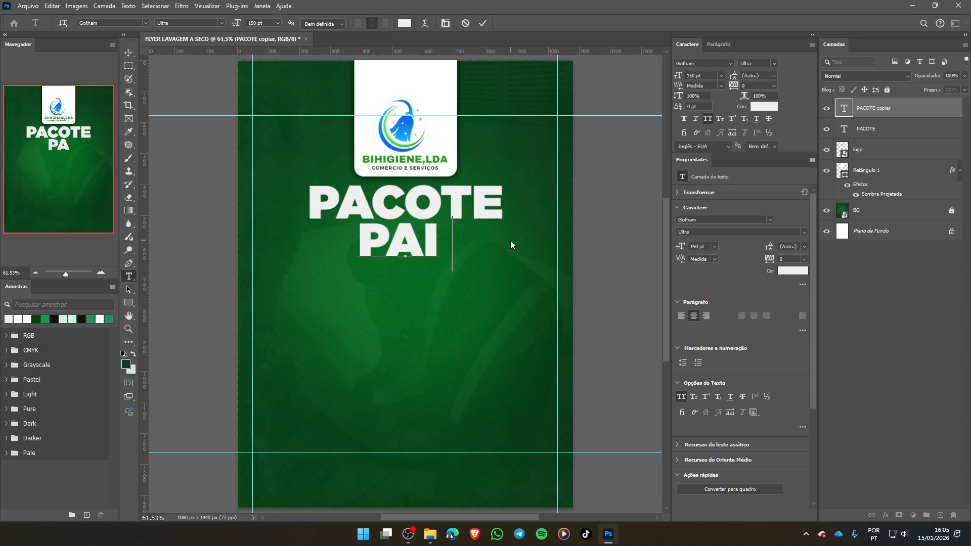
type(" NATAL")
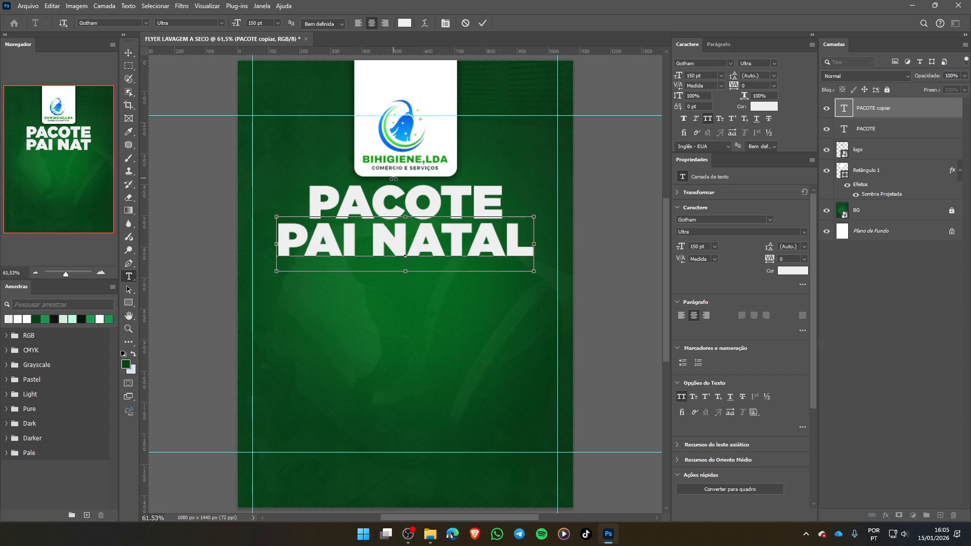
- Left-align the Pai Natal text, turn off its all-caps style and line it up under the start of PACOTE
key("ctrl+a")
left_click(360, 22)
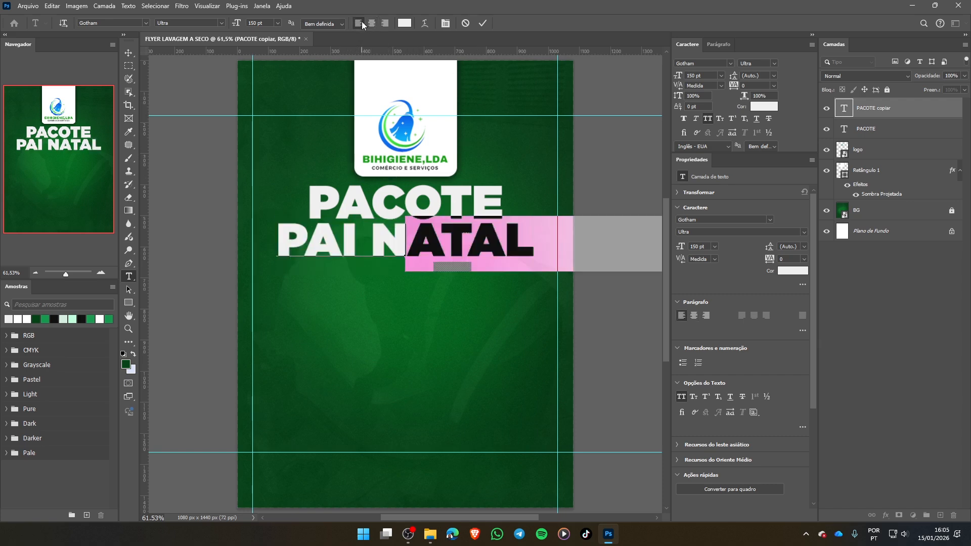
left_click(484, 23)
key("v")
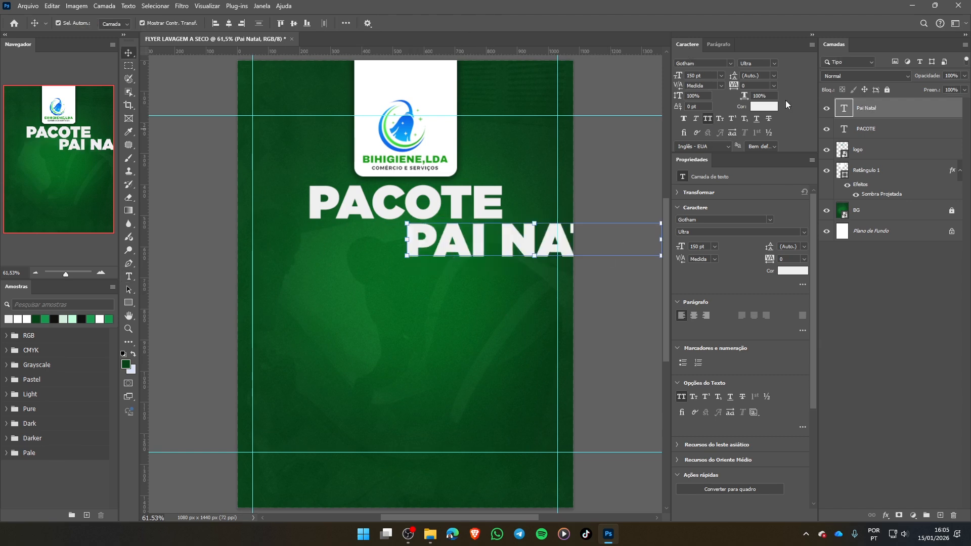
left_click(708, 118)
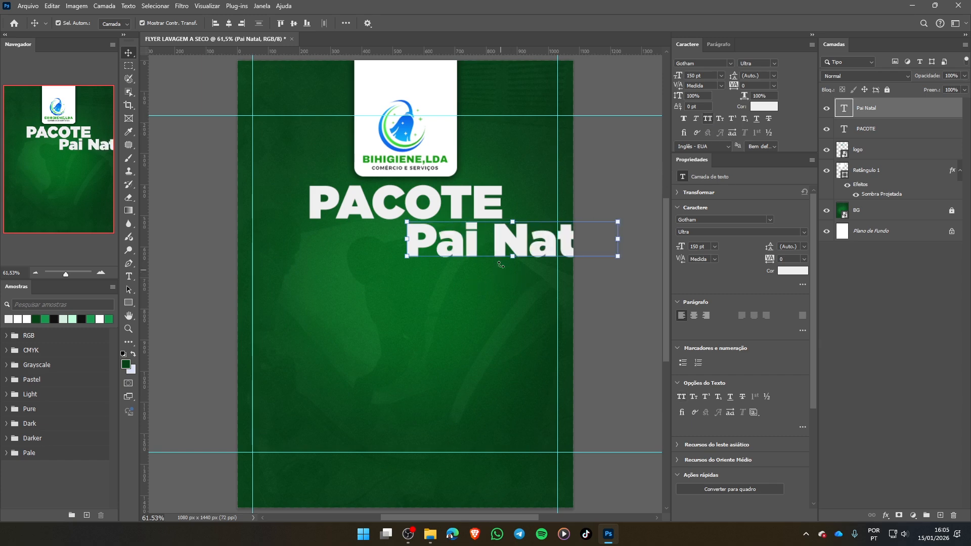
left_click_drag(537, 245, 438, 239)
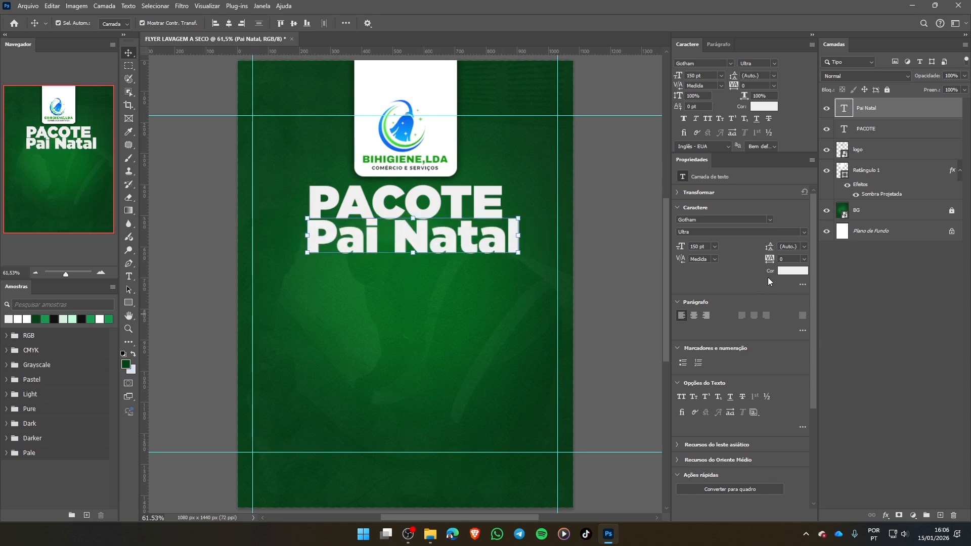
- Try the Bold weight on the Pai Natal text, then set its Gotham font style to Black
left_click(775, 63)
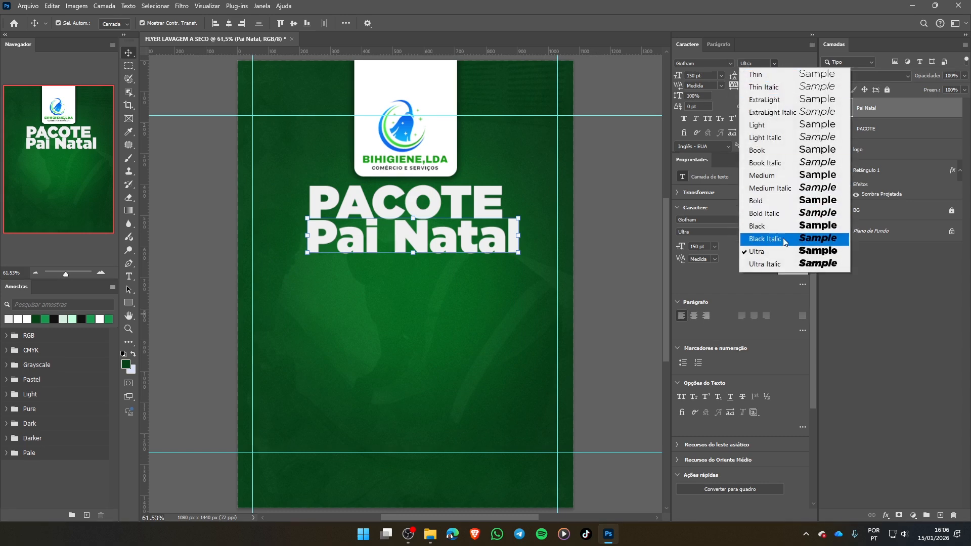
left_click(773, 200)
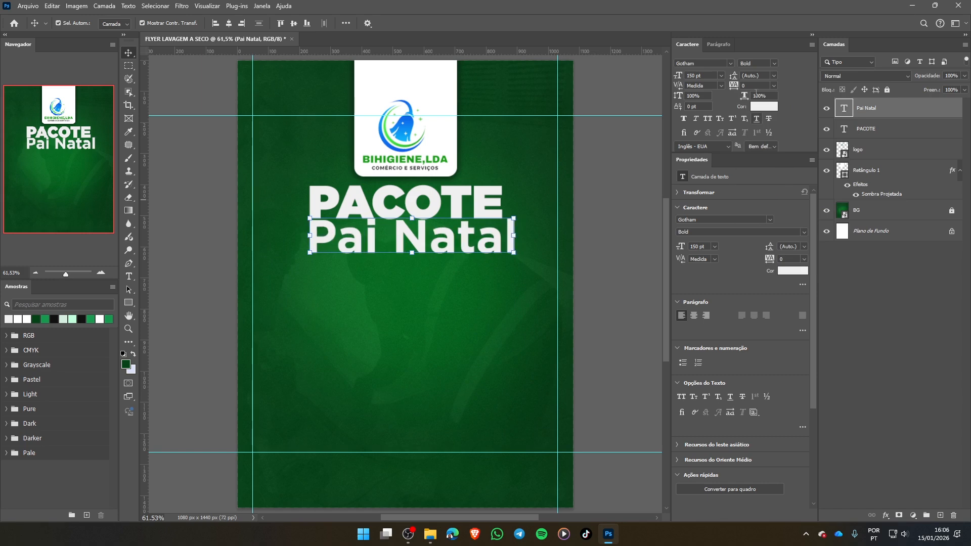
left_click(773, 66)
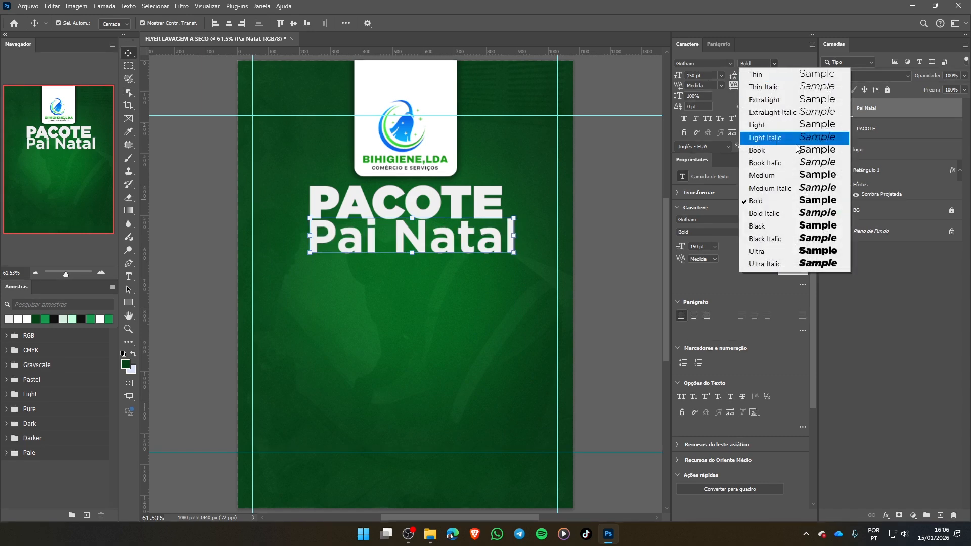
left_click(760, 224)
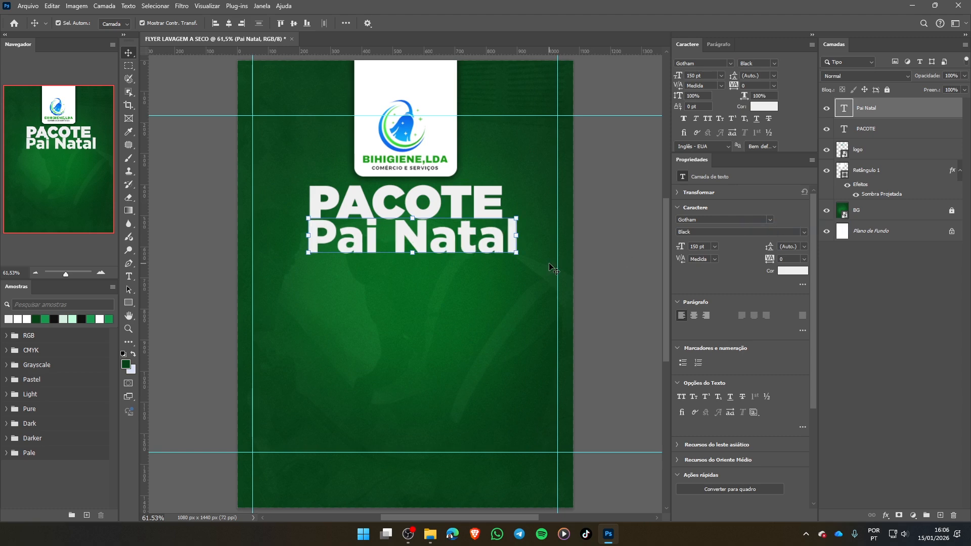
- Scale the Pai Natal text to 63.54%, keeping its start aligned with PACOTE and a small gap beneath it
left_click_drag(517, 235, 441, 241)
left_click_drag(376, 242, 377, 238)
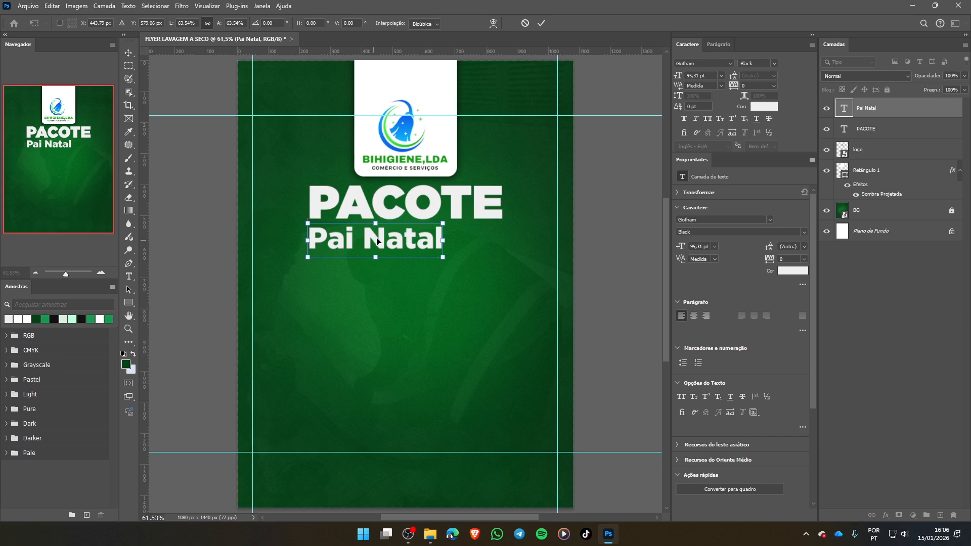
left_click(541, 23)
left_click(429, 270)
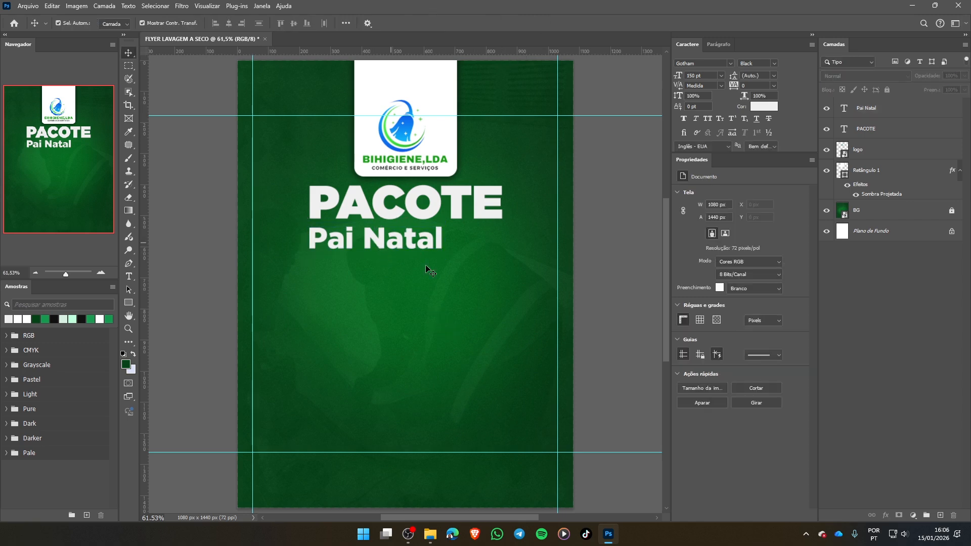
left_click(417, 238)
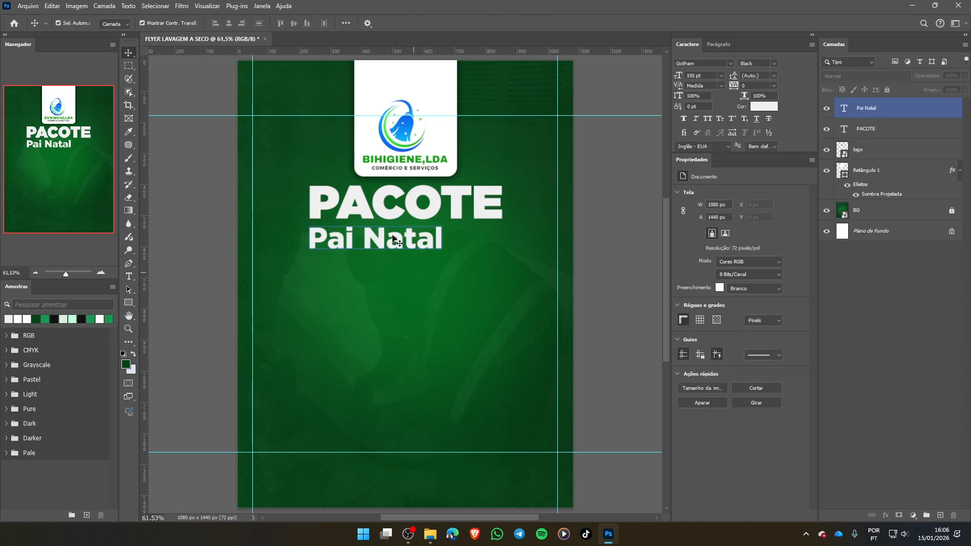
left_click(393, 239)
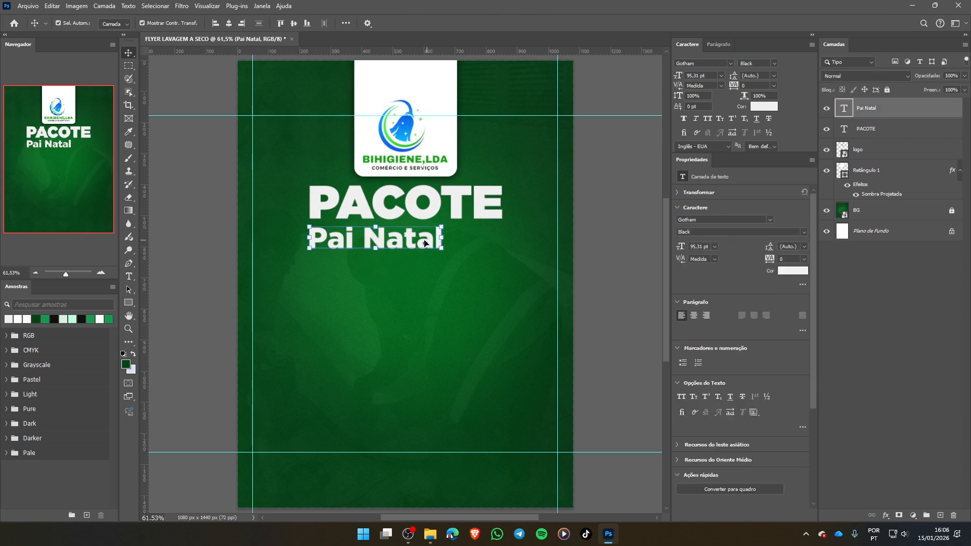
mouse_move(402, 244)
left_mouse_down()
mouse_move(397, 272)
mouse_move(398, 263)
left_mouse_up()
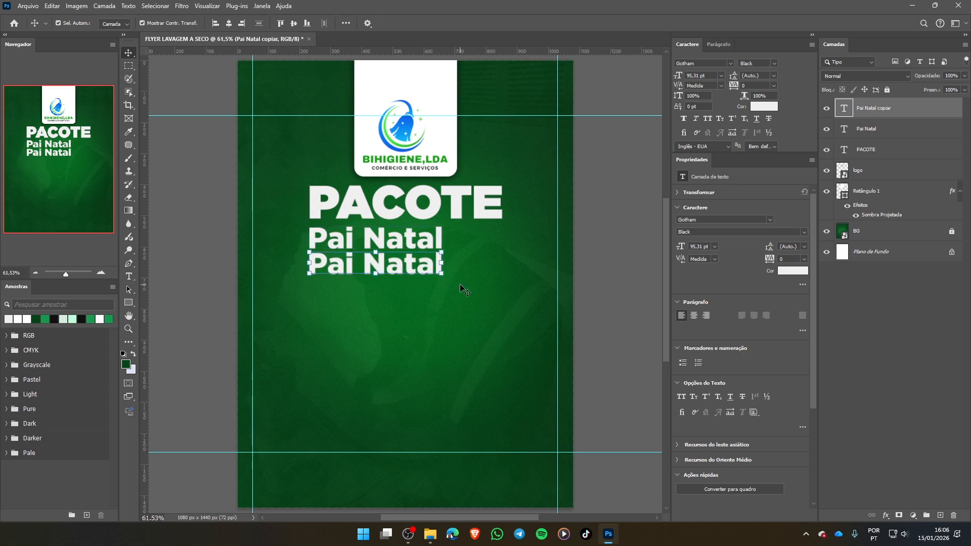
key("Delete")
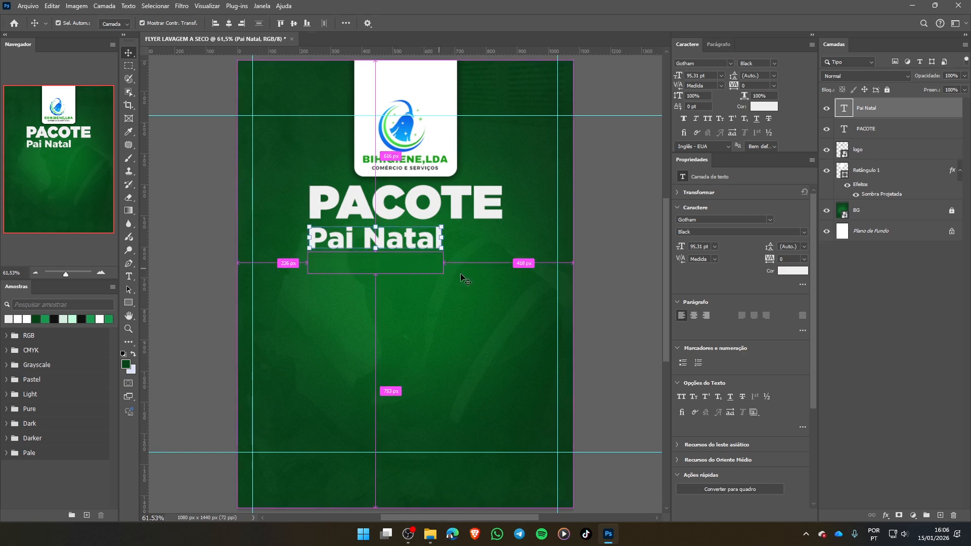
- Duplicate the Pai Natal text layer and place the copy directly below the original with the same left alignment
left_click(466, 304)
left_click(406, 242)
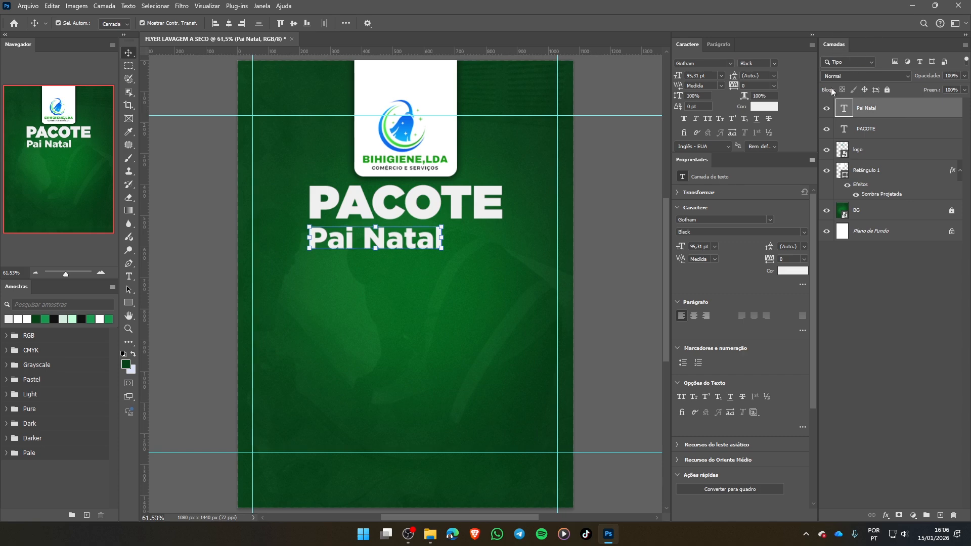
right_click(903, 108)
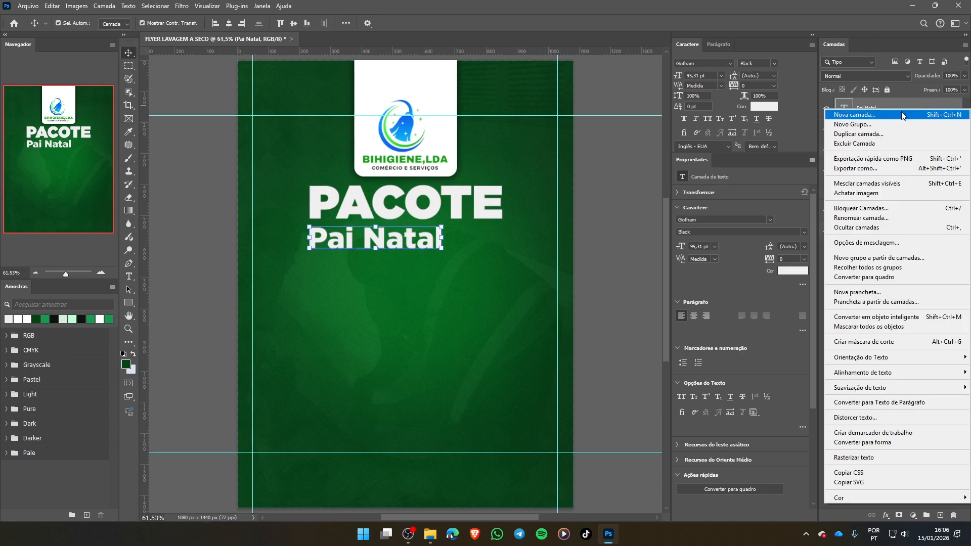
left_click(880, 134)
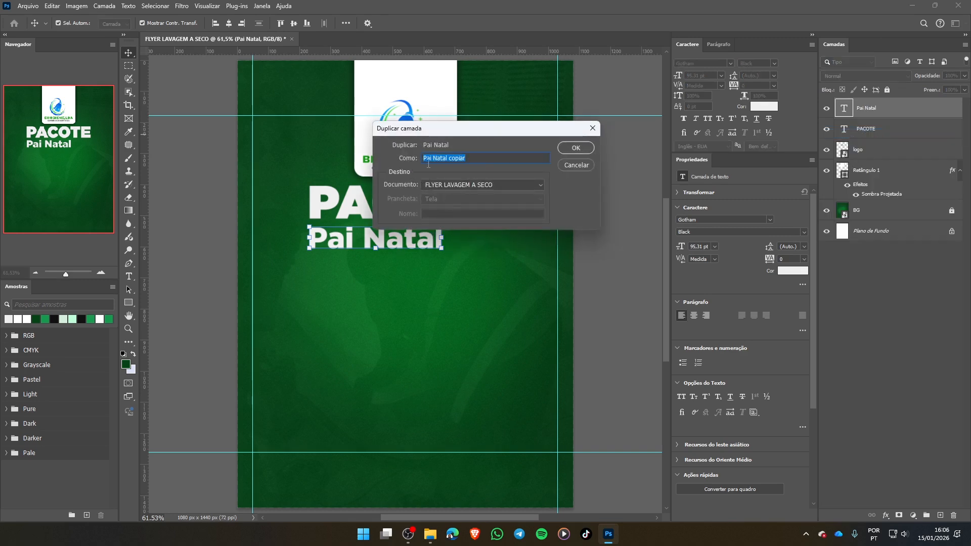
left_click(576, 148)
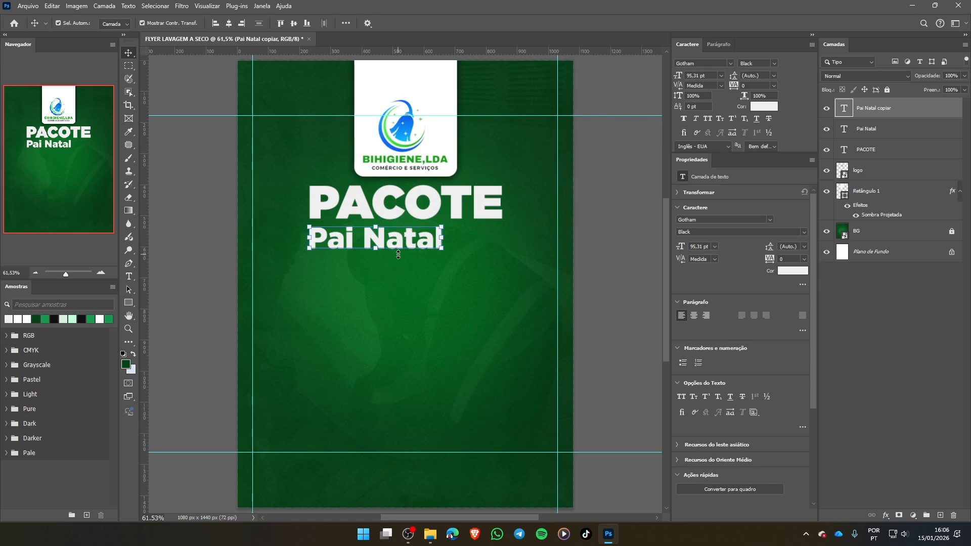
left_click_drag(381, 240, 367, 267)
left_click(416, 321)
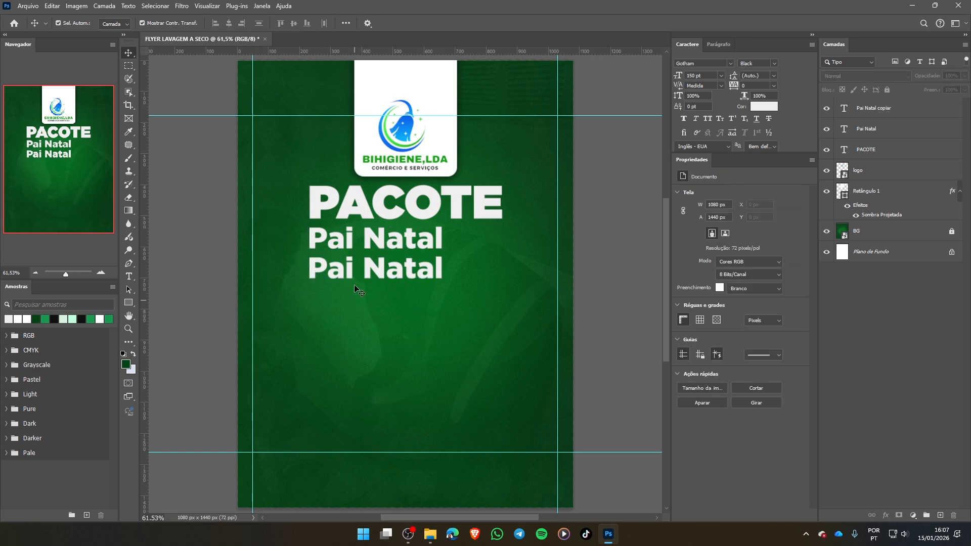
- Change the wording of the lower Pai Natal copy to "PREMIUM"
left_click(381, 270)
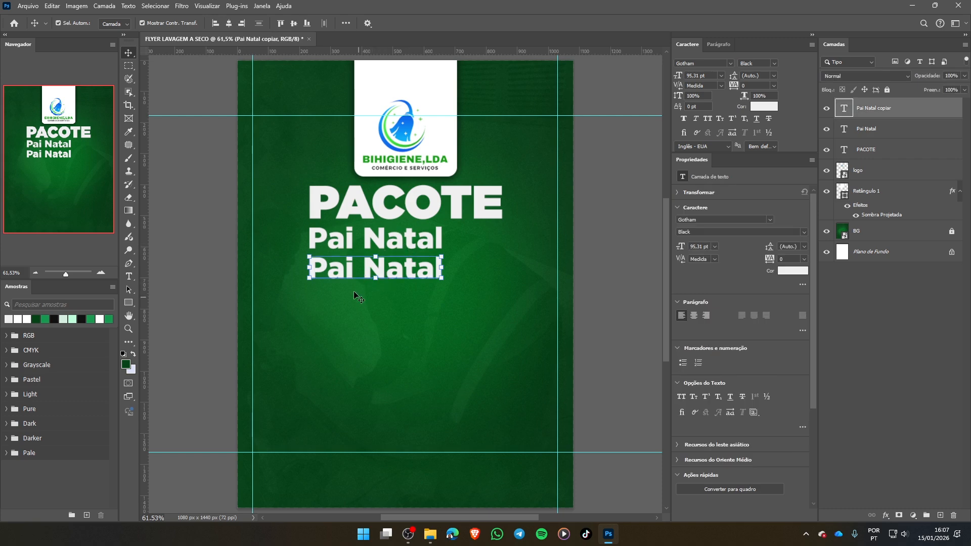
double_click(353, 273)
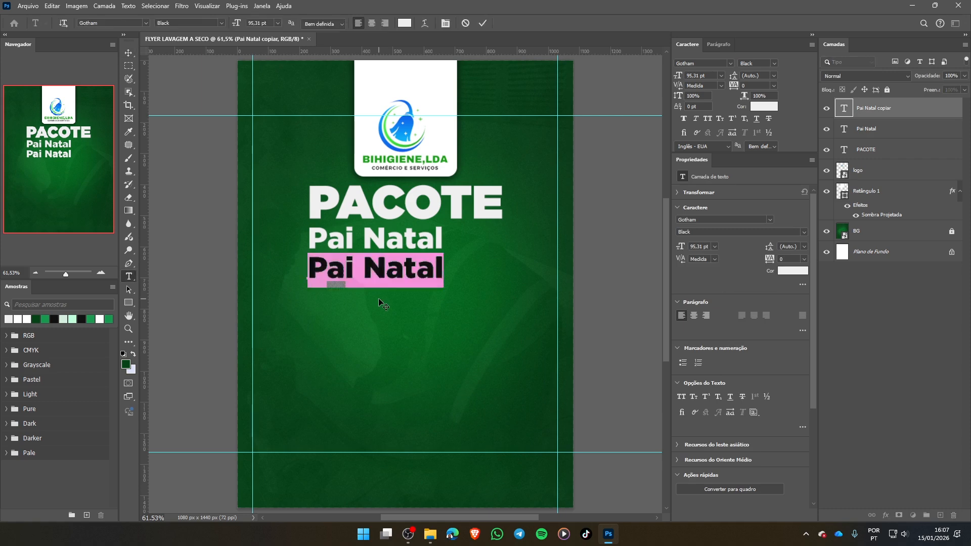
type("PREMIU")
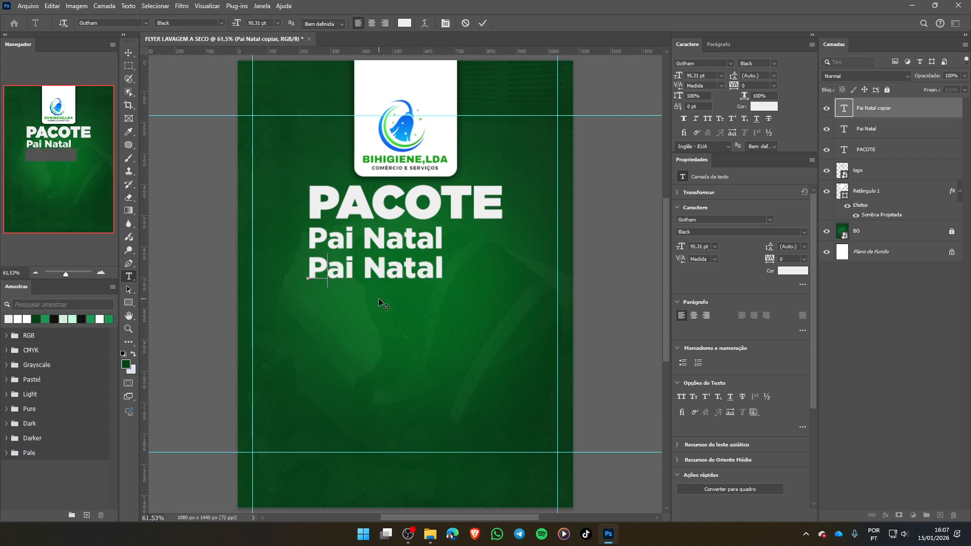
type("M")
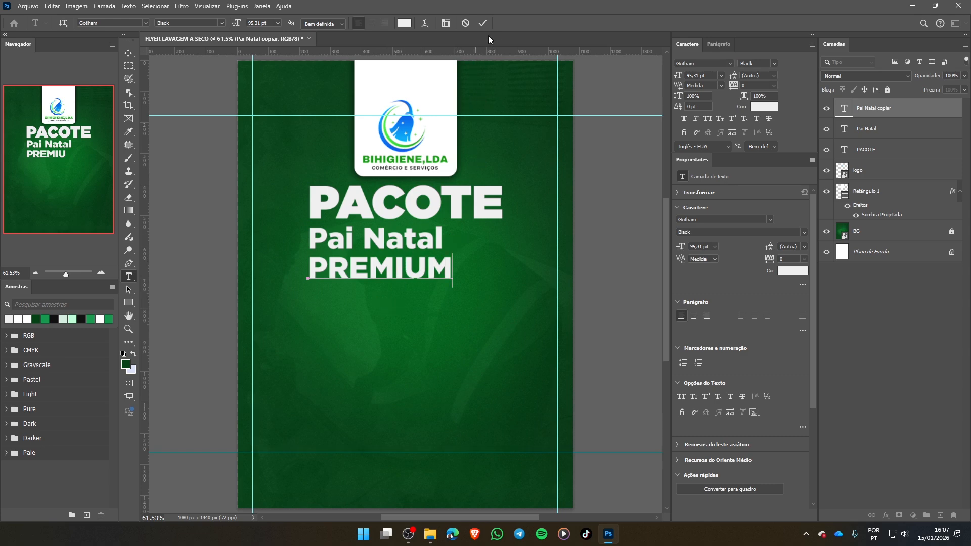
left_click(482, 24)
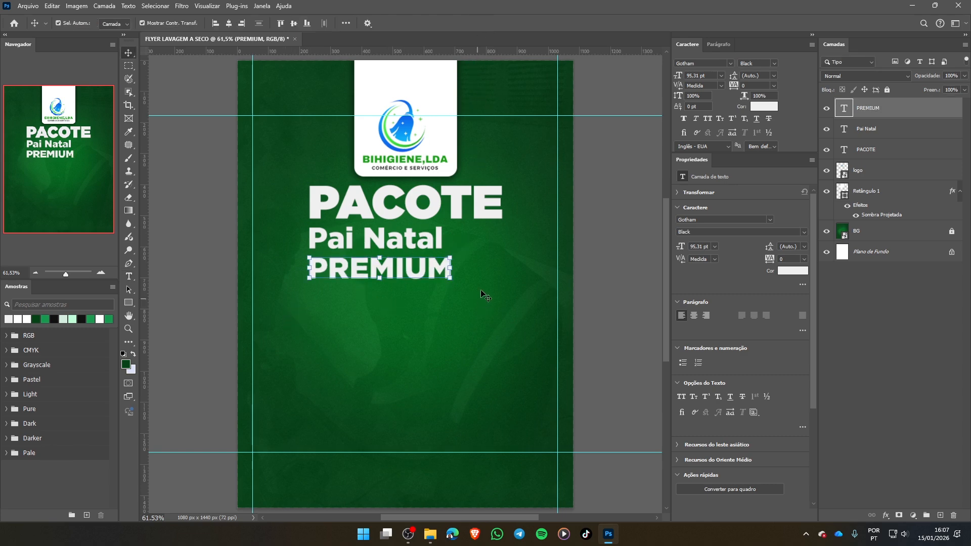
- Scale the PREMIUM text to 76.26%, keeping its start aligned with the lines above
left_click_drag(451, 268, 418, 270)
left_click(542, 23)
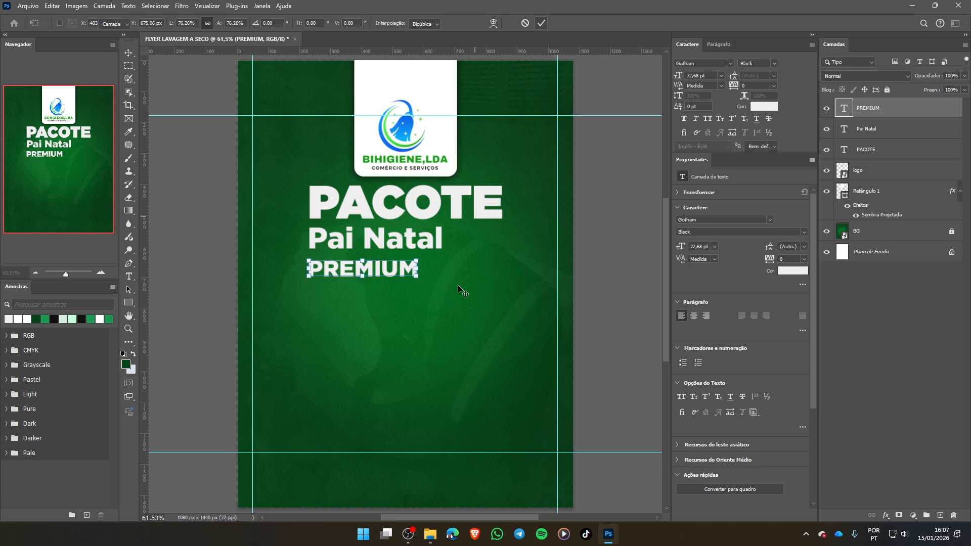
left_click(457, 284)
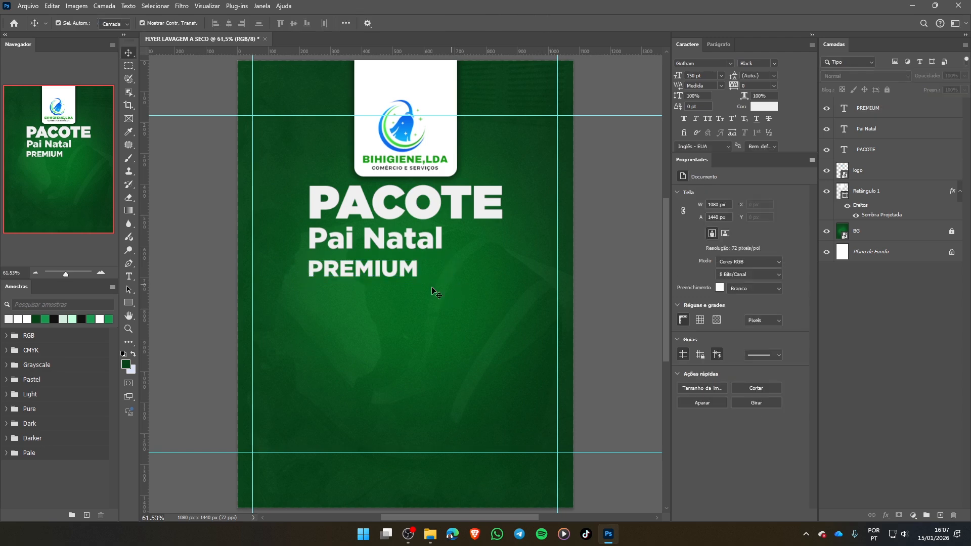
left_click(365, 274)
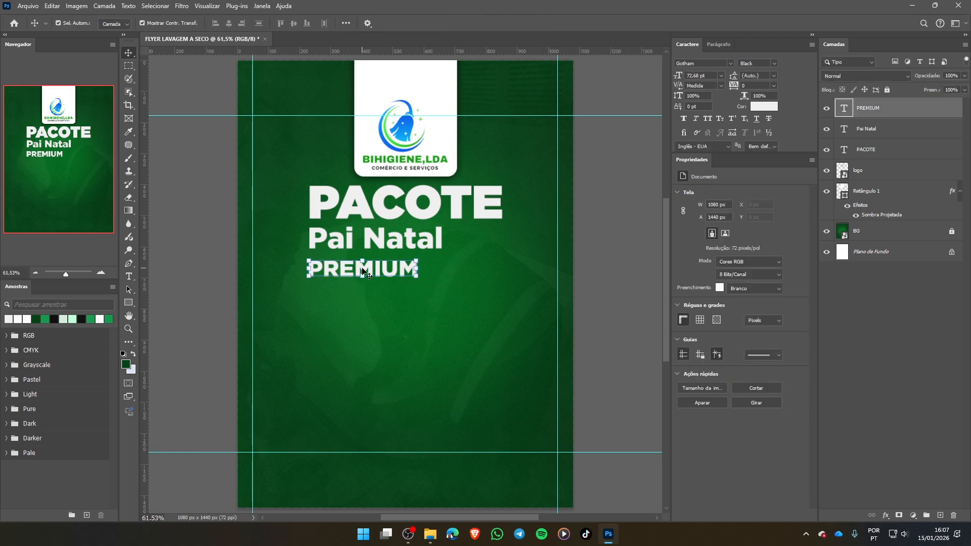
left_click(145, 348)
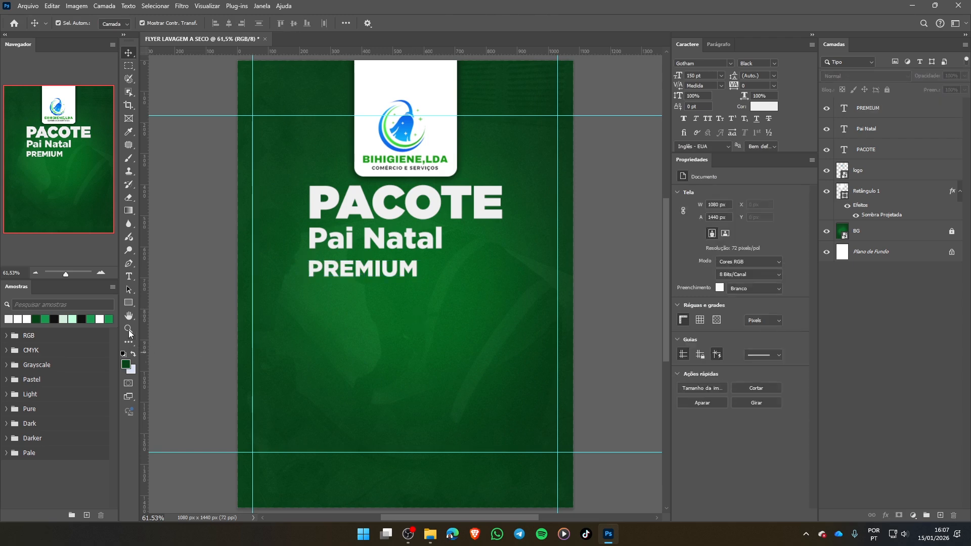
- Draw a white rectangle about 398 × 86 px around the PREMIUM text, stacked between the Pai Natal and PREMIUM layers
left_click(129, 304)
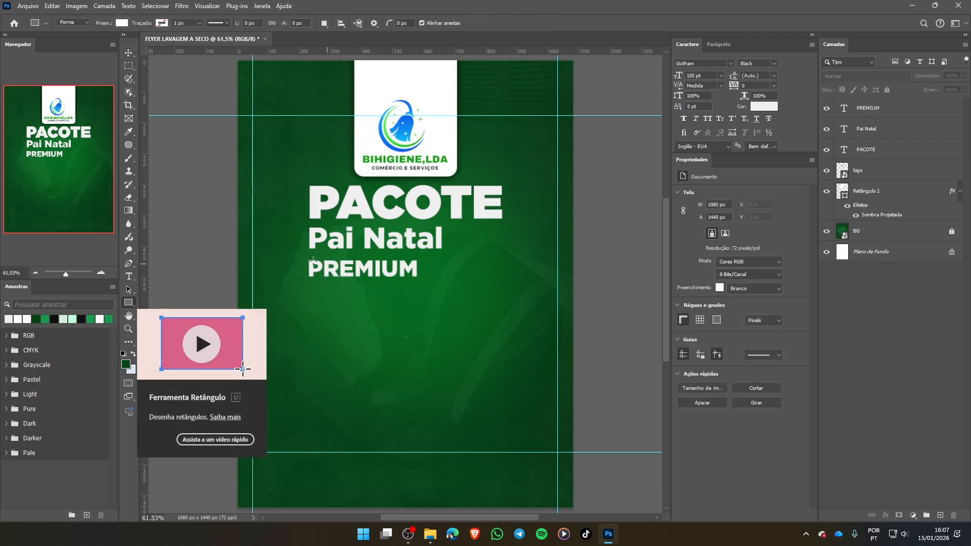
left_click(880, 108)
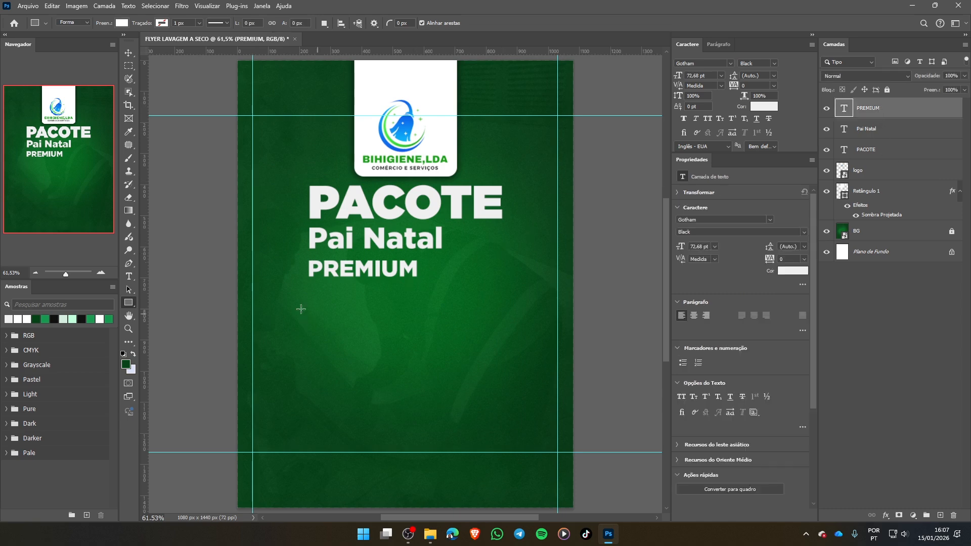
left_click(873, 129)
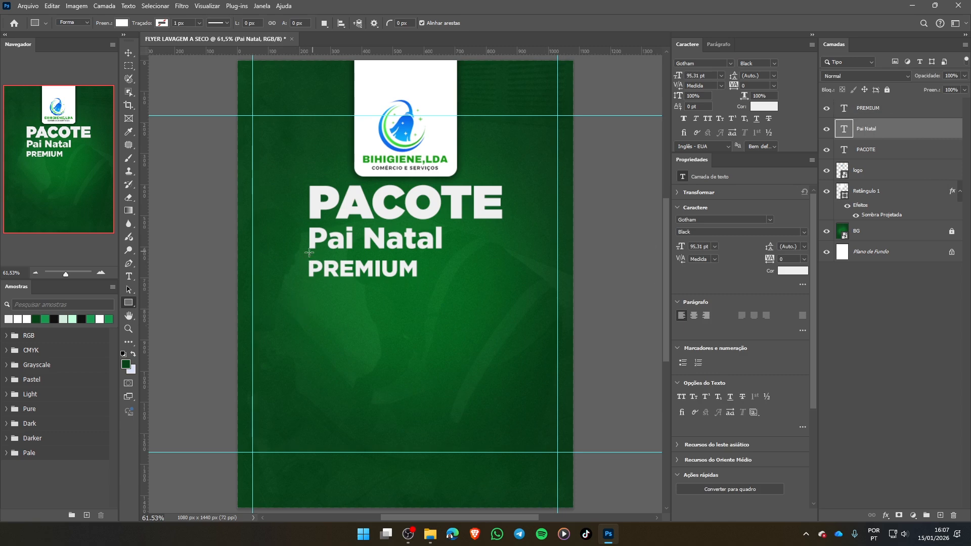
left_click_drag(300, 255, 426, 283)
left_click_drag(429, 282, 424, 281)
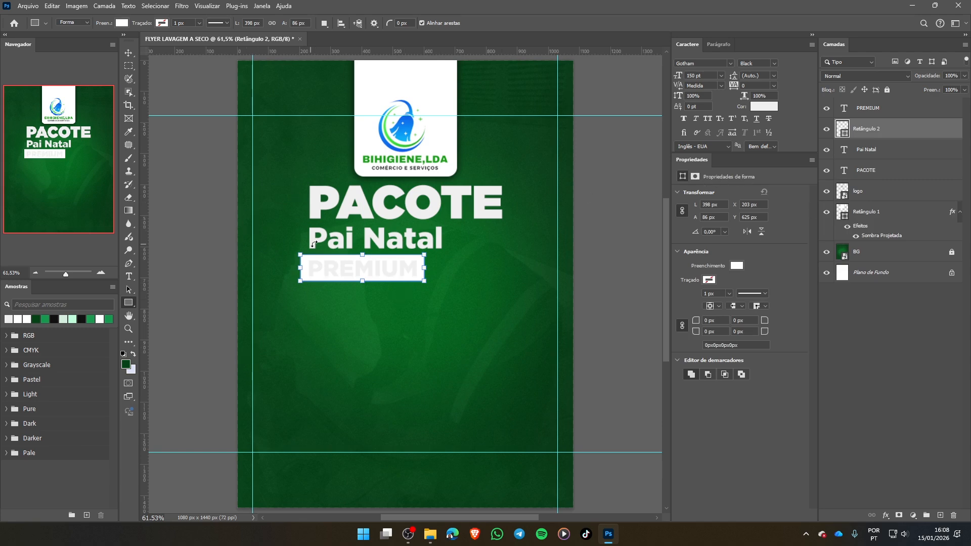
key("v")
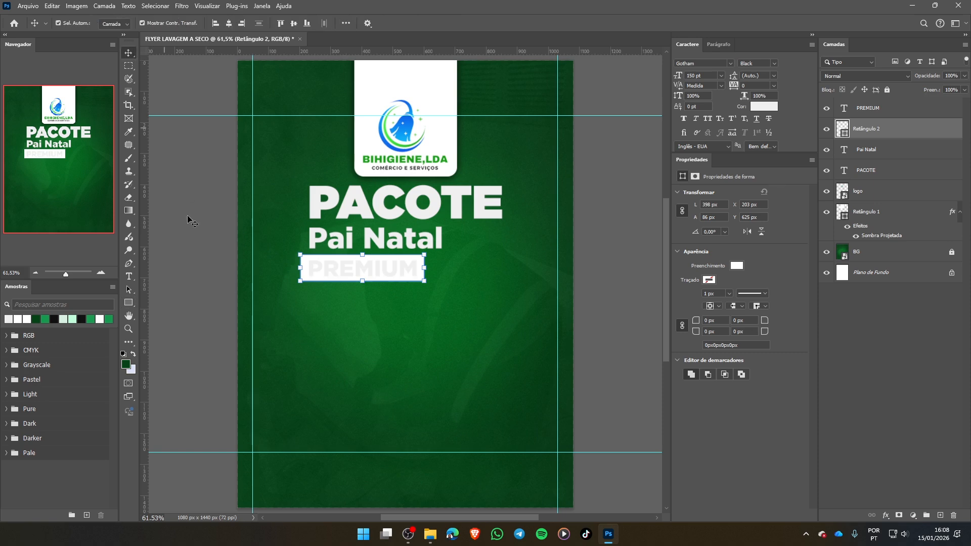
left_click(381, 365)
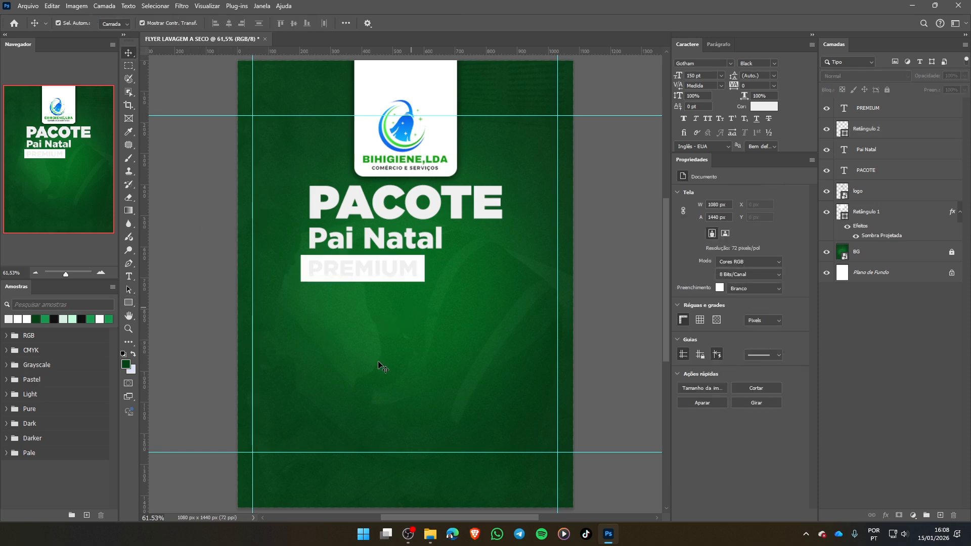
- Place cor.png as an embedded image, enlarge it to 191.59% and position it above the logo in the white tab
key("ctrl+shift+p")
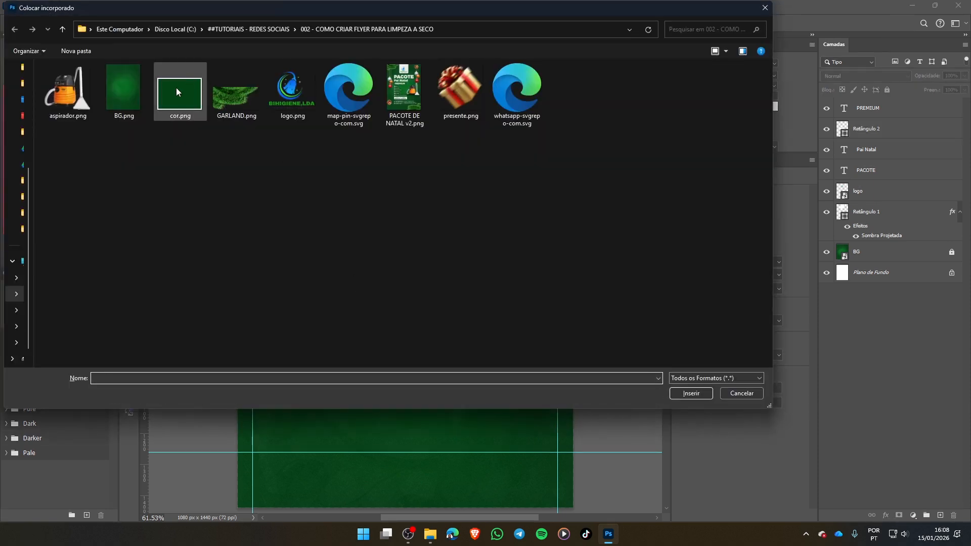
double_click(175, 89)
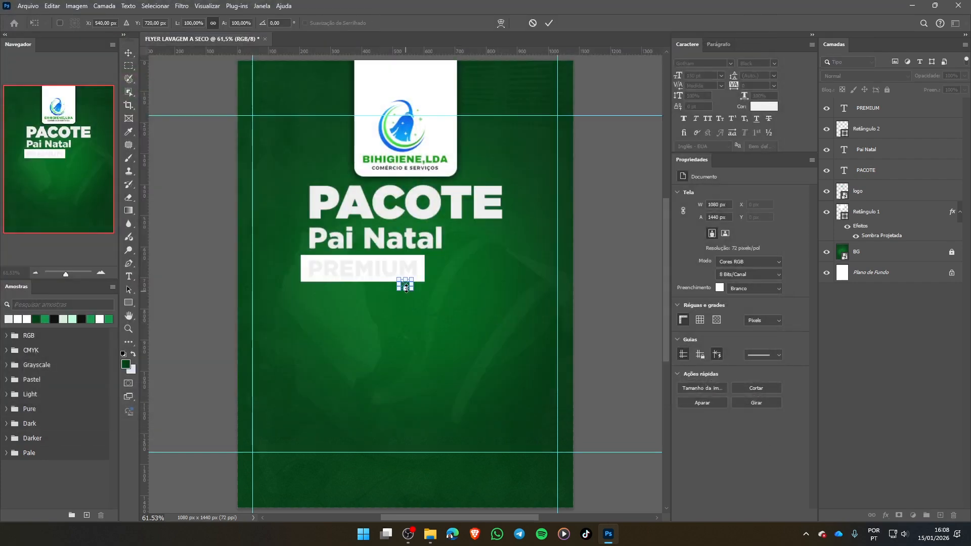
left_click_drag(413, 280, 411, 86)
left_click(549, 23)
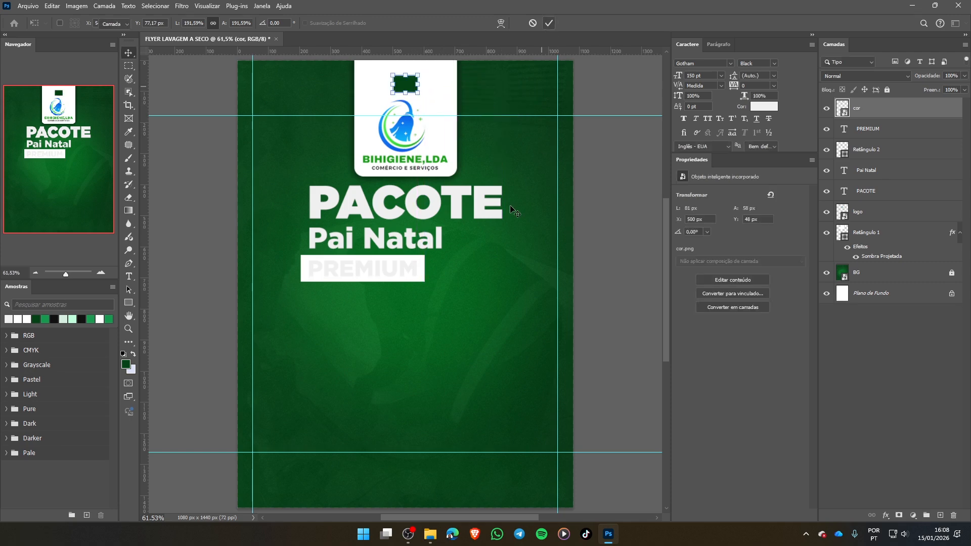
left_click(384, 140)
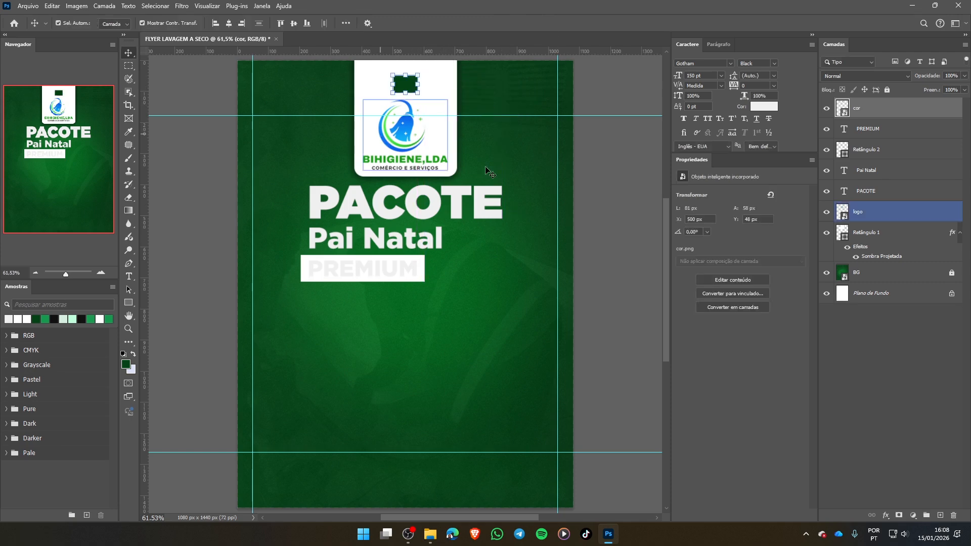
left_click(523, 285)
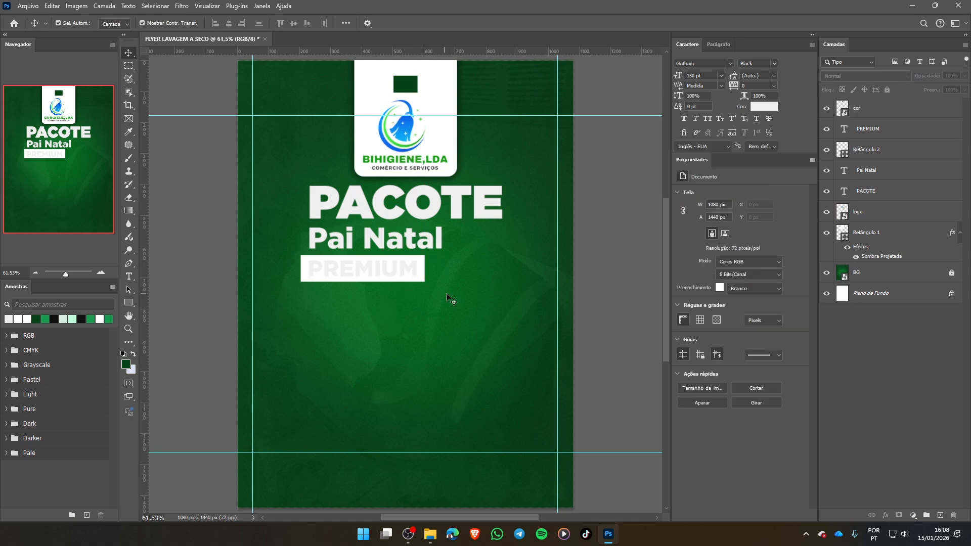
- Round all corners of the white rectangle behind PREMIUM to a 15 px radius
left_click(357, 273)
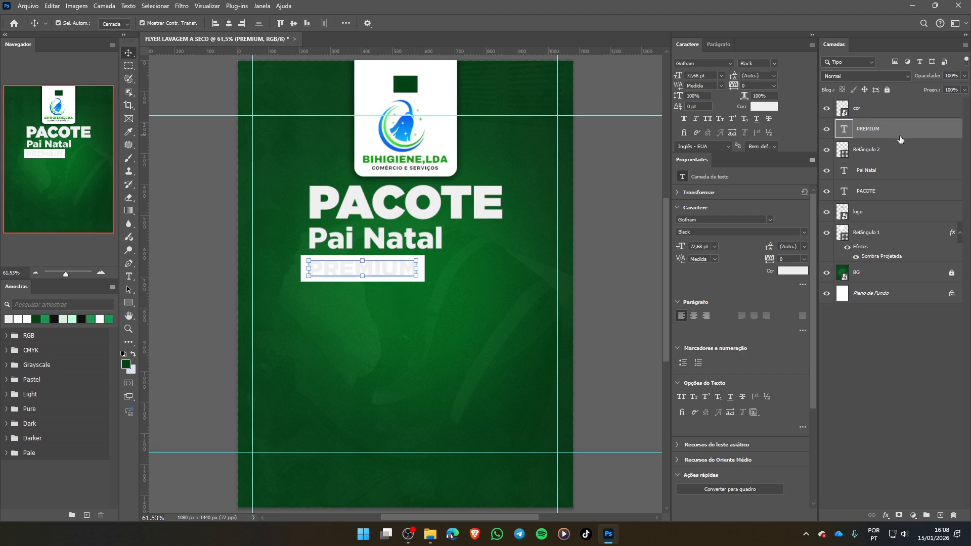
left_click(868, 108)
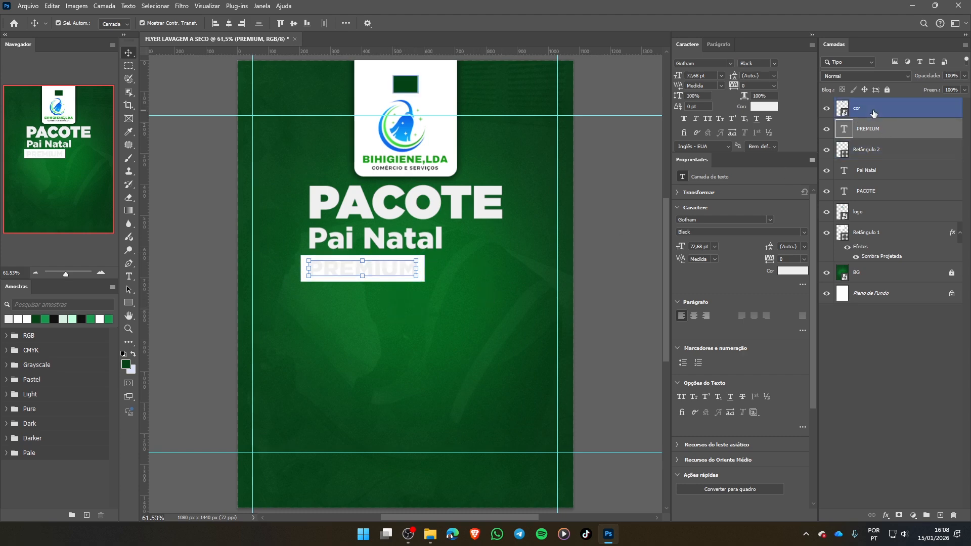
left_click(891, 151)
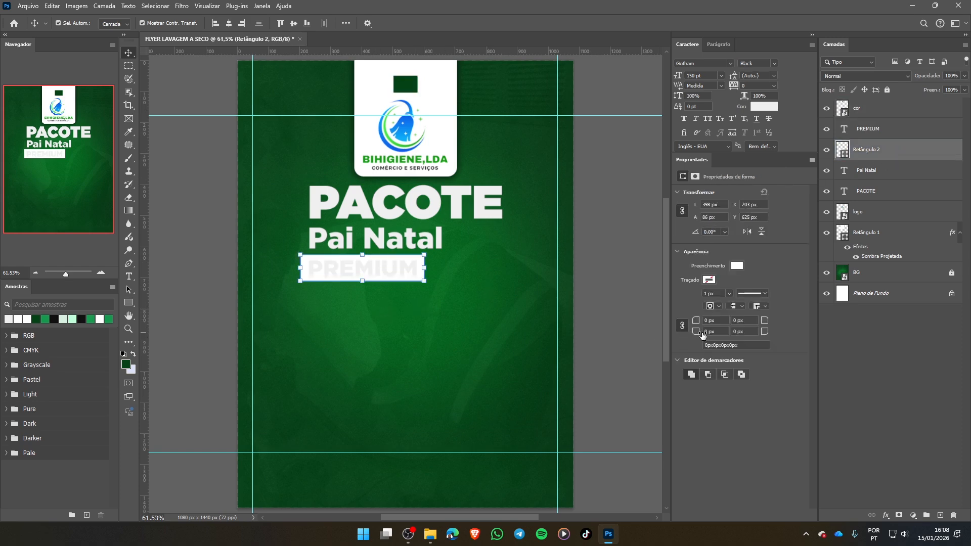
mouse_move(697, 332)
left_mouse_down()
mouse_move(714, 332)
mouse_move(696, 332)
left_mouse_up()
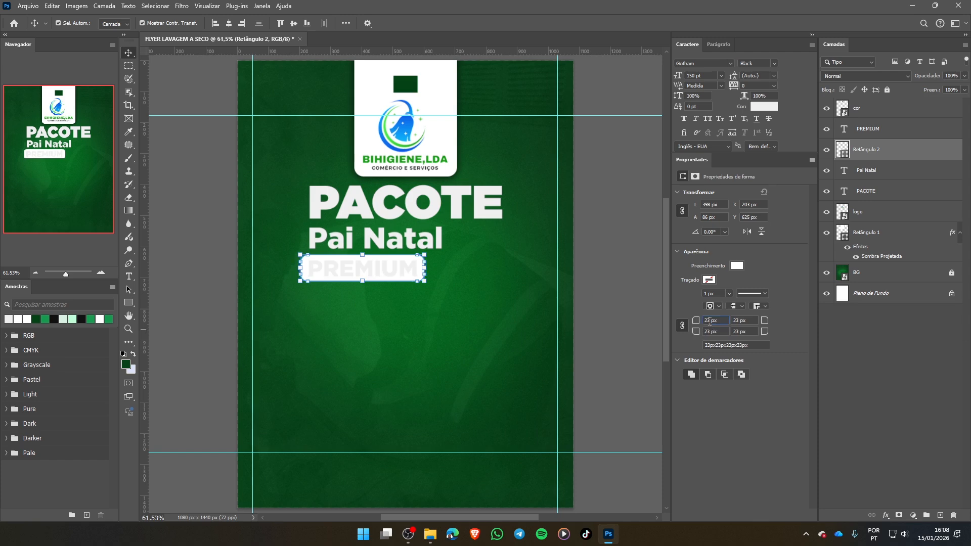
type("15")
key("Return")
left_click(524, 304)
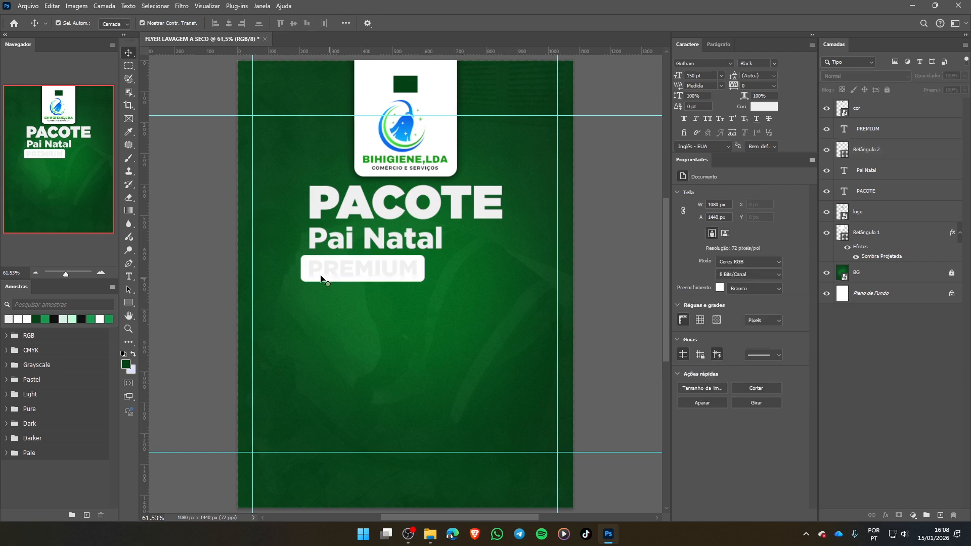
left_click(303, 273)
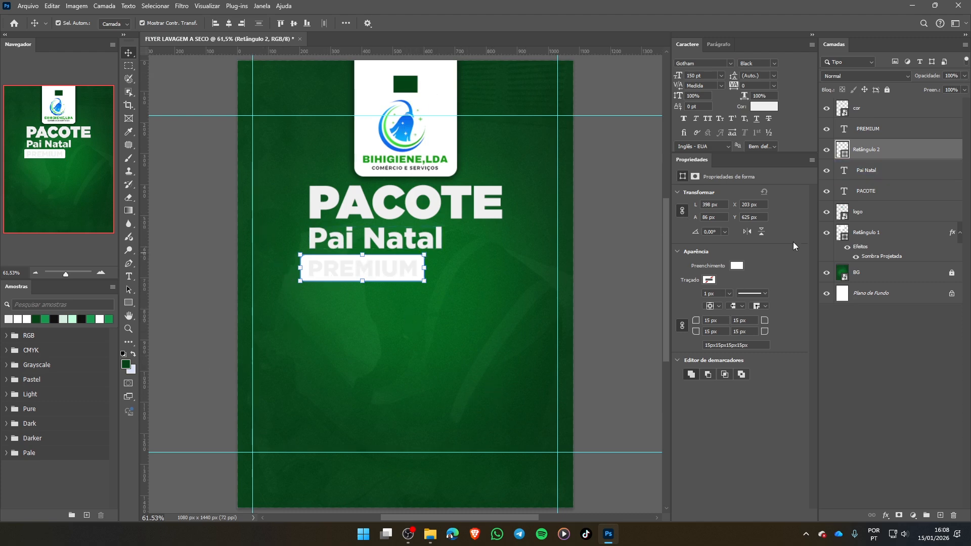
left_click(739, 265)
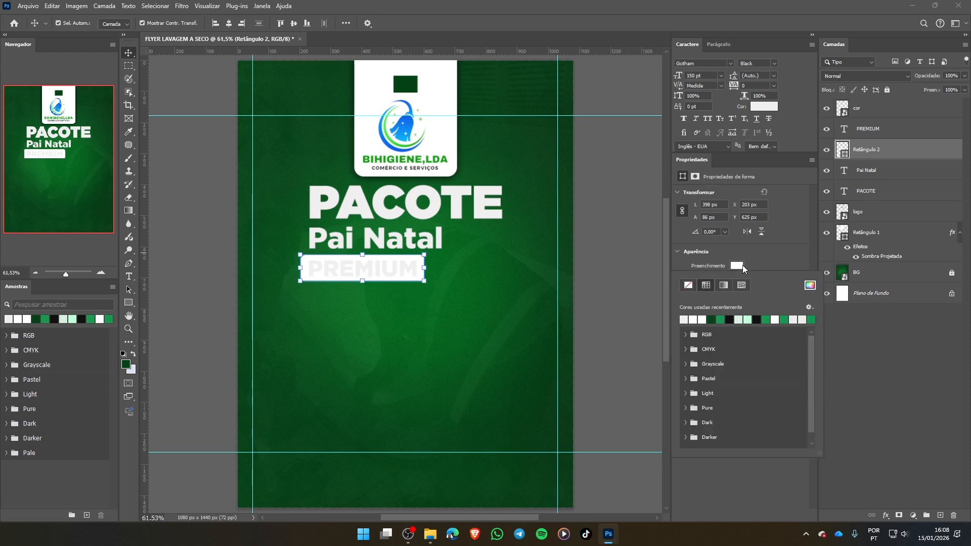
left_click(811, 286)
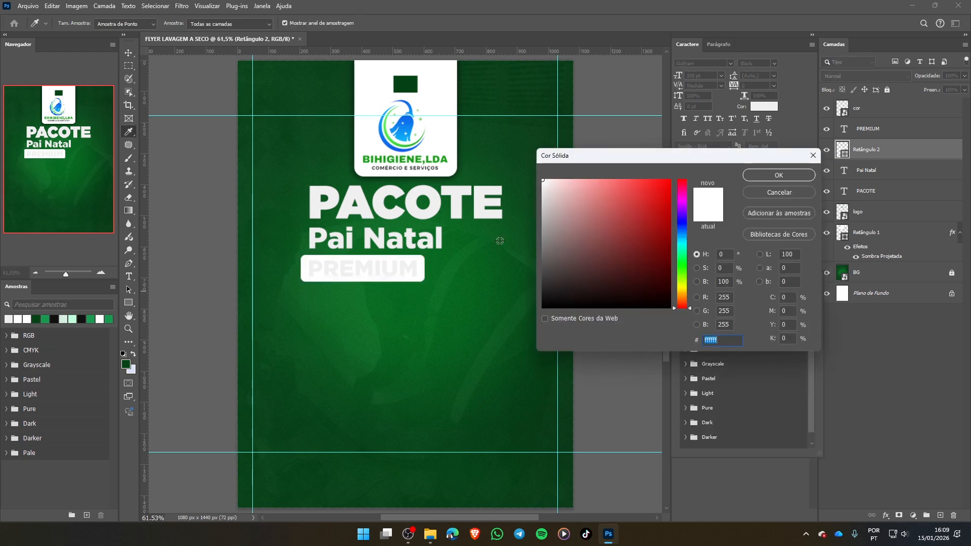
left_click(789, 195)
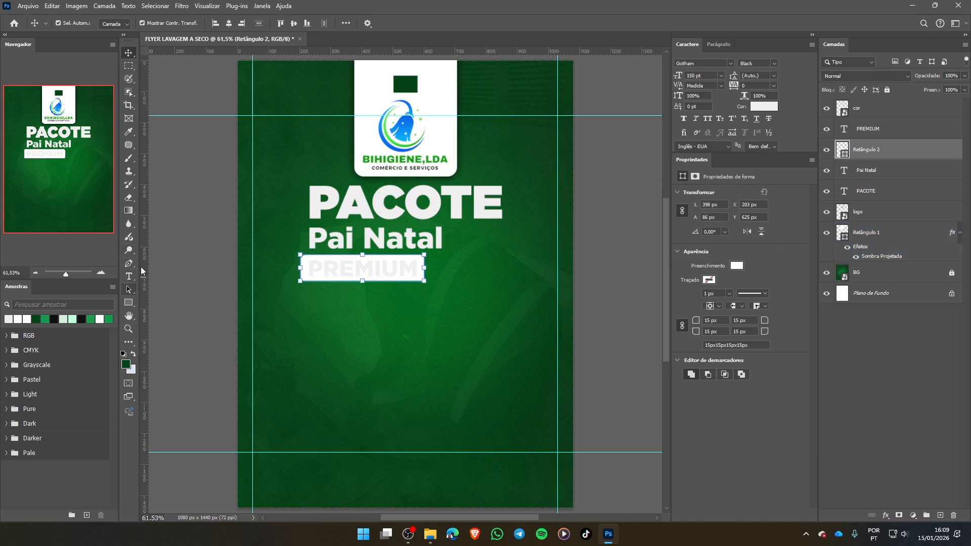
- Fill the rounded rectangle behind PREMIUM with the dark green sampled from the cor swatch above the logo
left_click(128, 133)
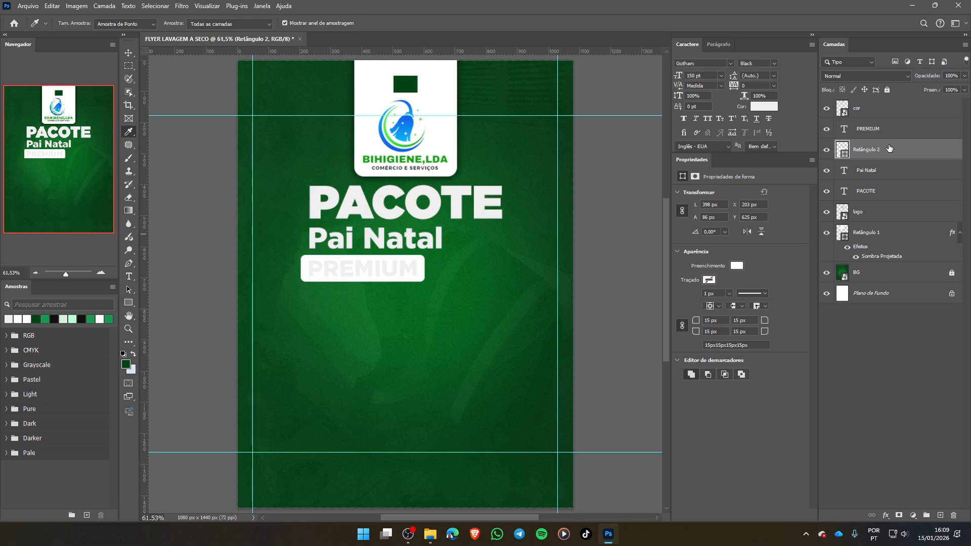
left_click(406, 84)
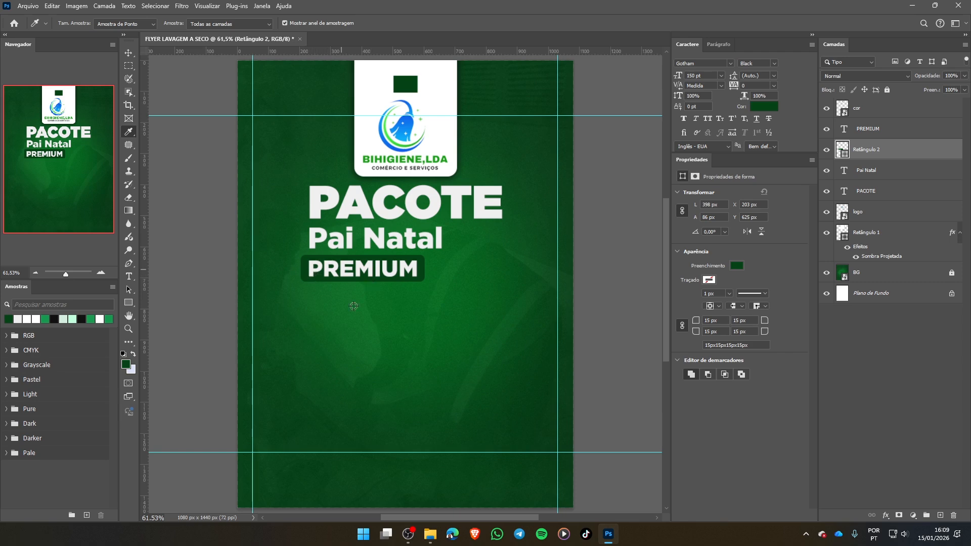
left_click(128, 52)
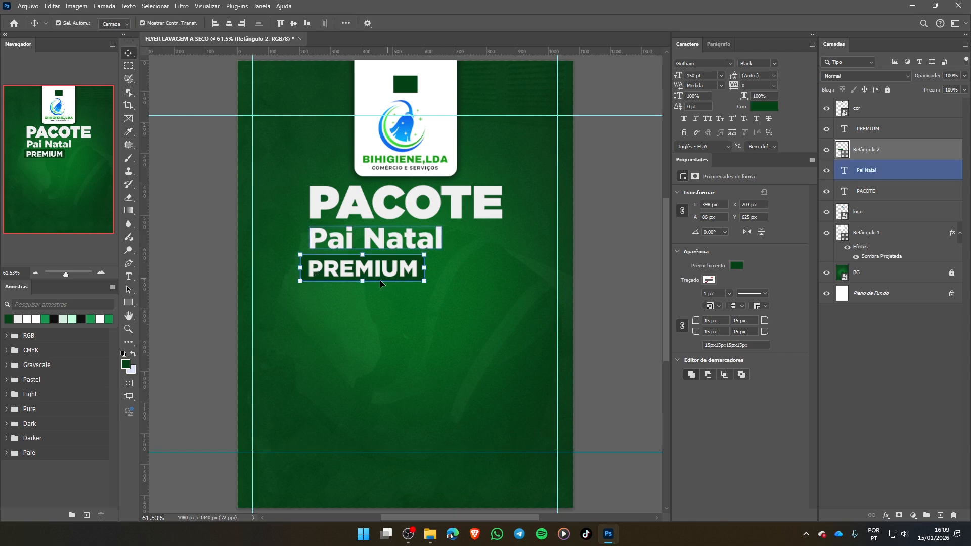
left_click(738, 266)
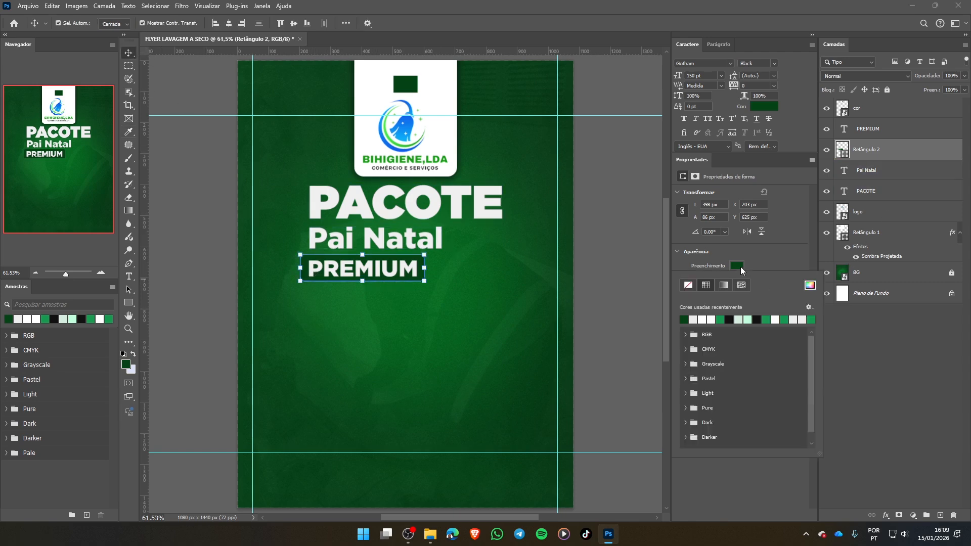
left_click(811, 286)
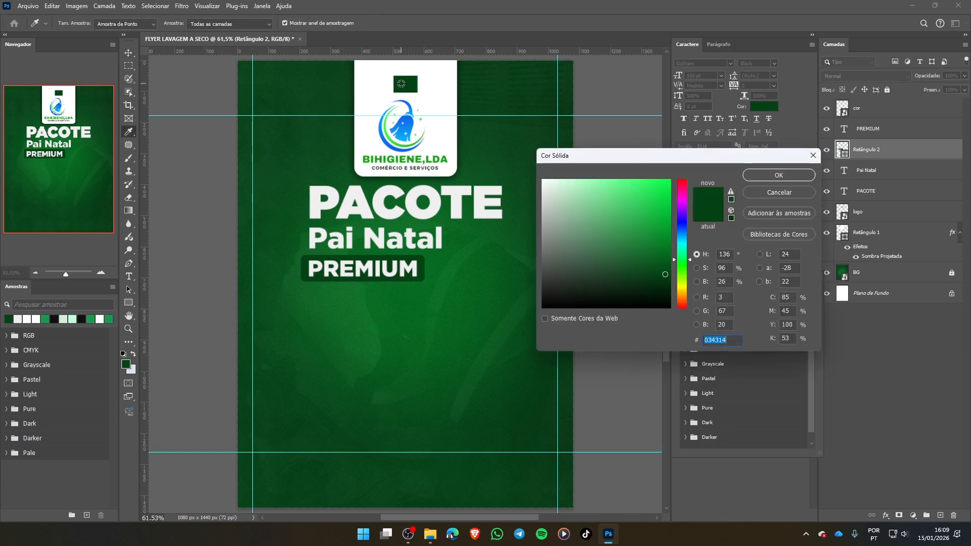
left_click(765, 193)
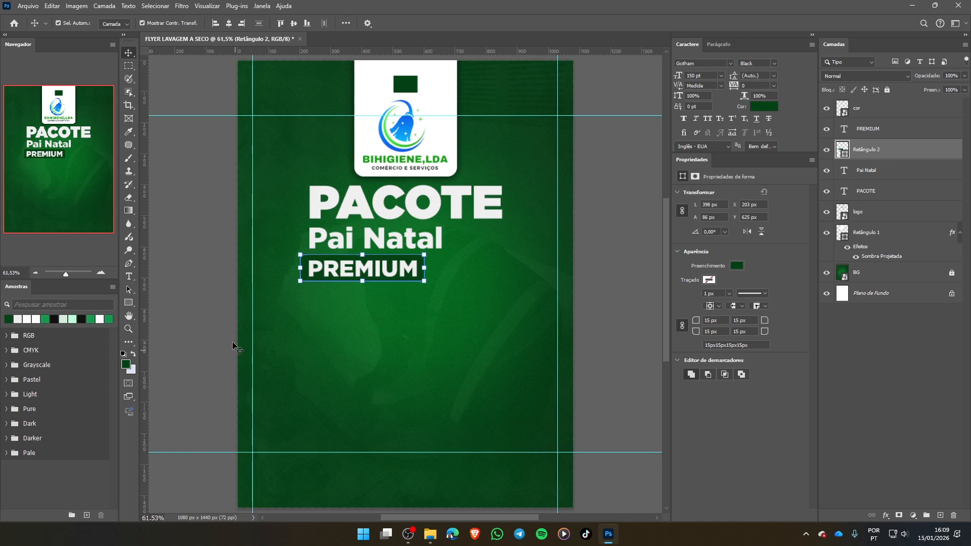
- Try the logo's blue and green and the tab's white as the PREMIUM rectangle's fill, then resample the dark green swatch
key("i")
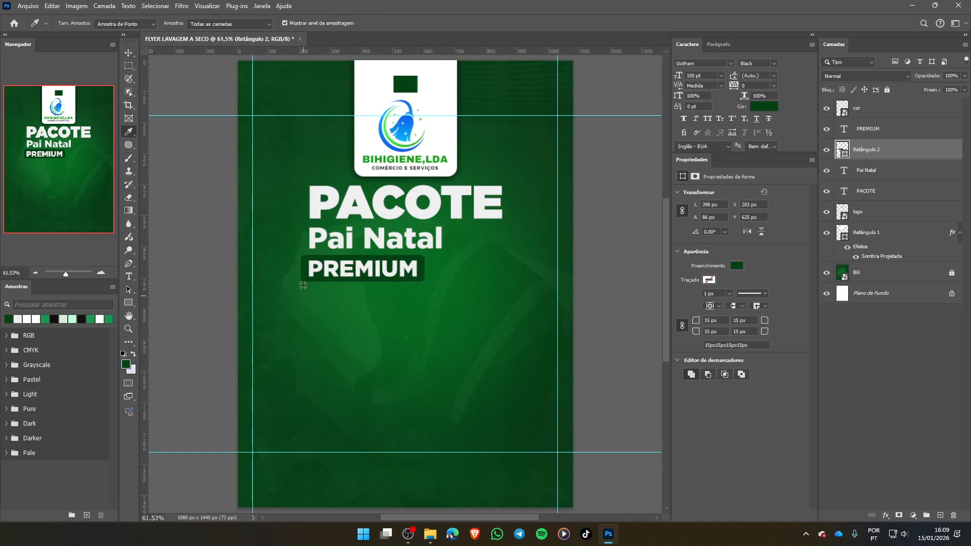
left_click(398, 150)
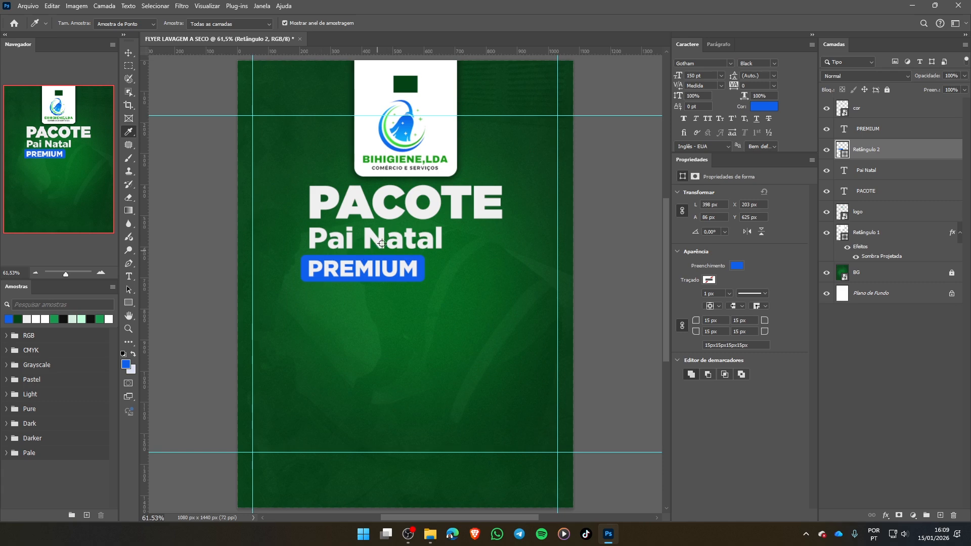
left_click(368, 160)
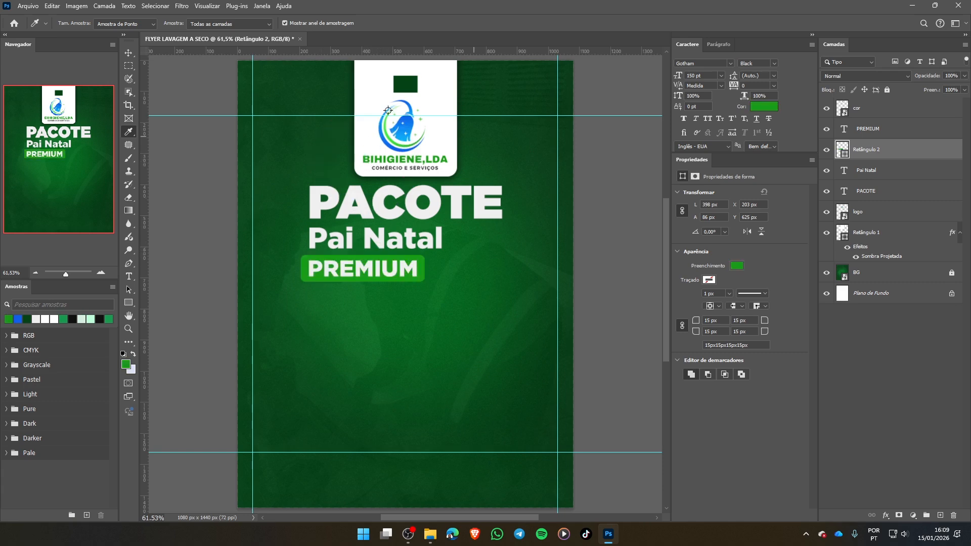
left_click(361, 129)
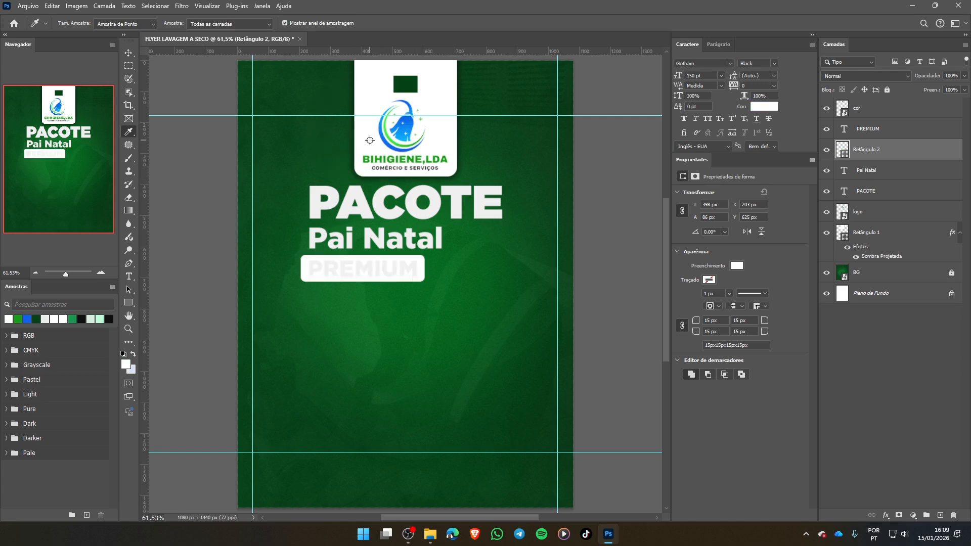
left_click(411, 85)
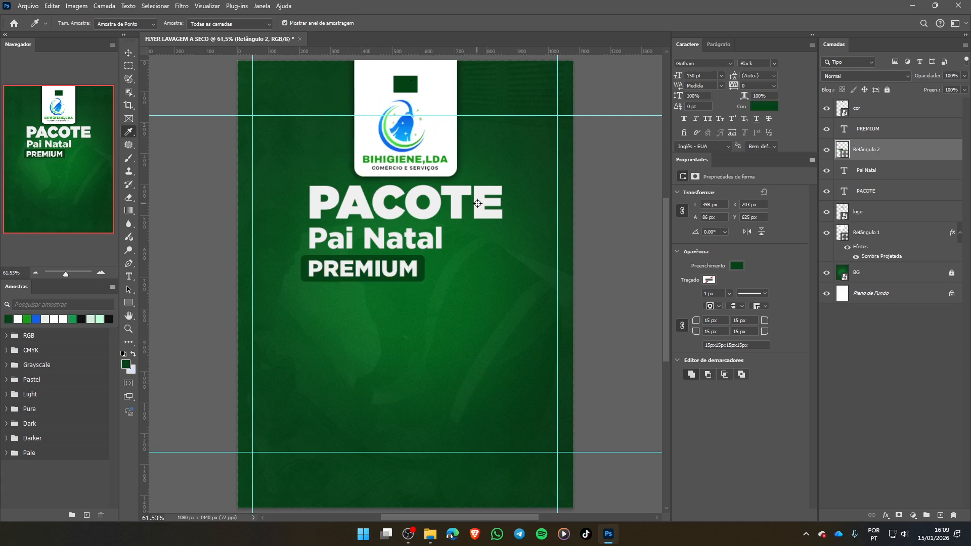
left_click(128, 54)
key("ctrl+t")
left_click_drag(430, 313, 346, 280)
key("Escape")
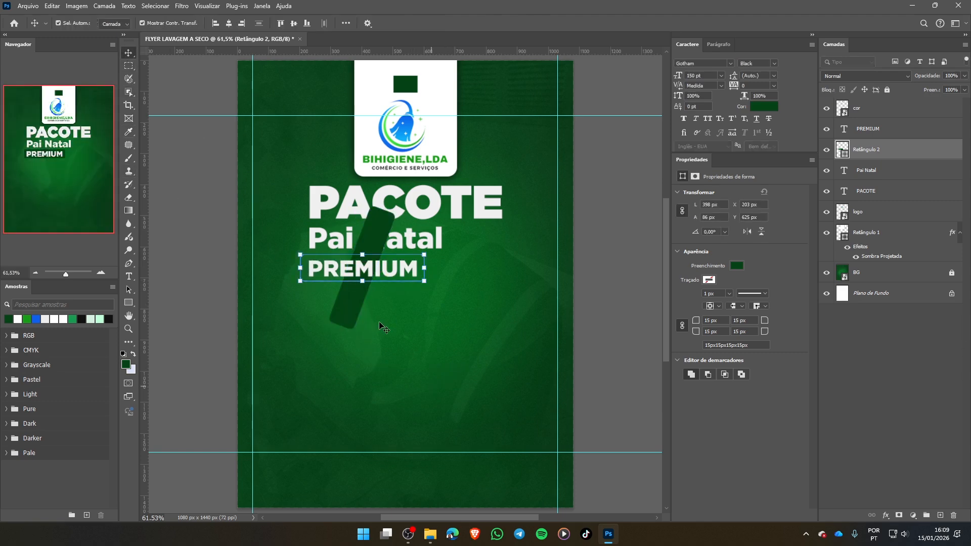
left_click(390, 310)
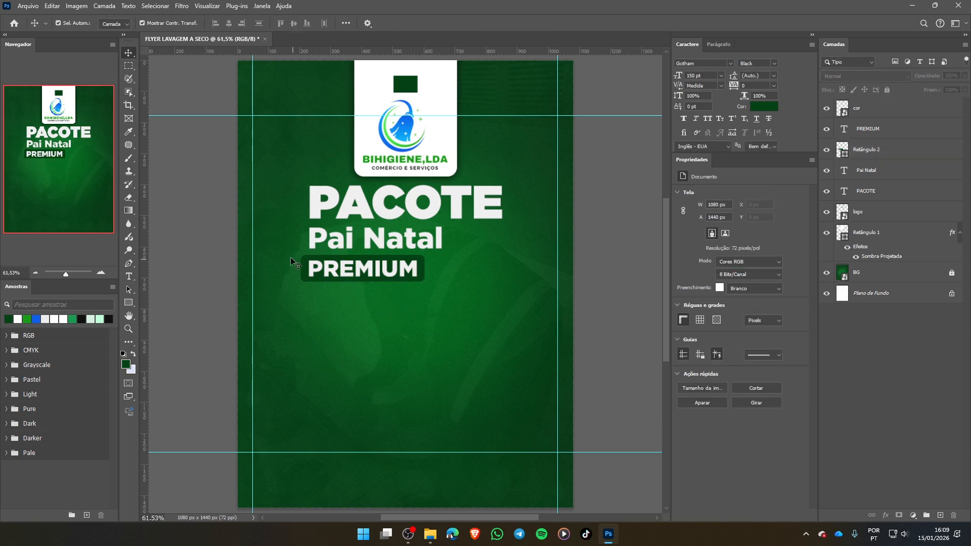
- Scale the PREMIUM text and its rectangle together to 87.69%, align their start with the lines above and nudge them up towards Pai Natal
left_click_drag(291, 259, 424, 279)
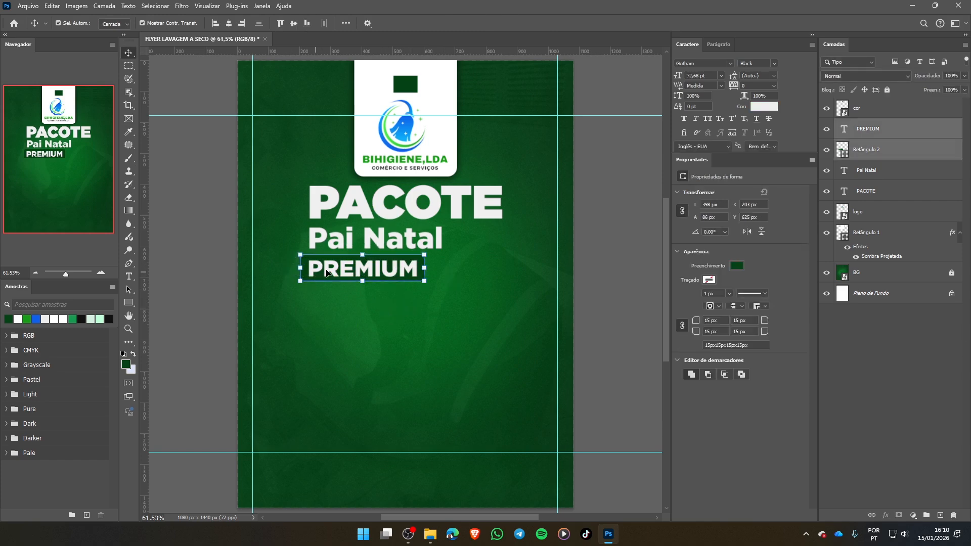
left_click_drag(332, 271, 340, 270)
left_click_drag(433, 268, 418, 268)
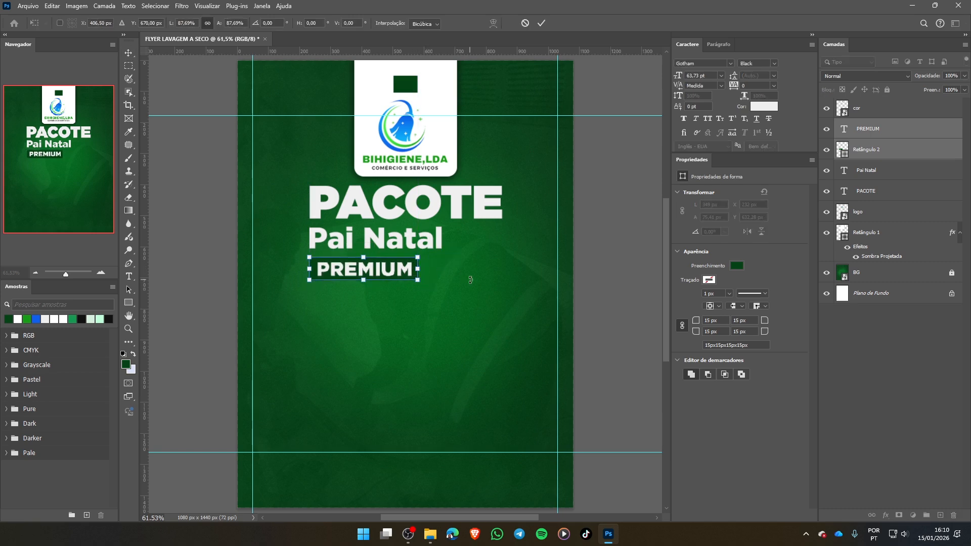
key("Up")
key("Up")
key("Up")
key("Up")
key("Up")
key("Up")
key("Up")
key("Up")
key("Up")
key("Up")
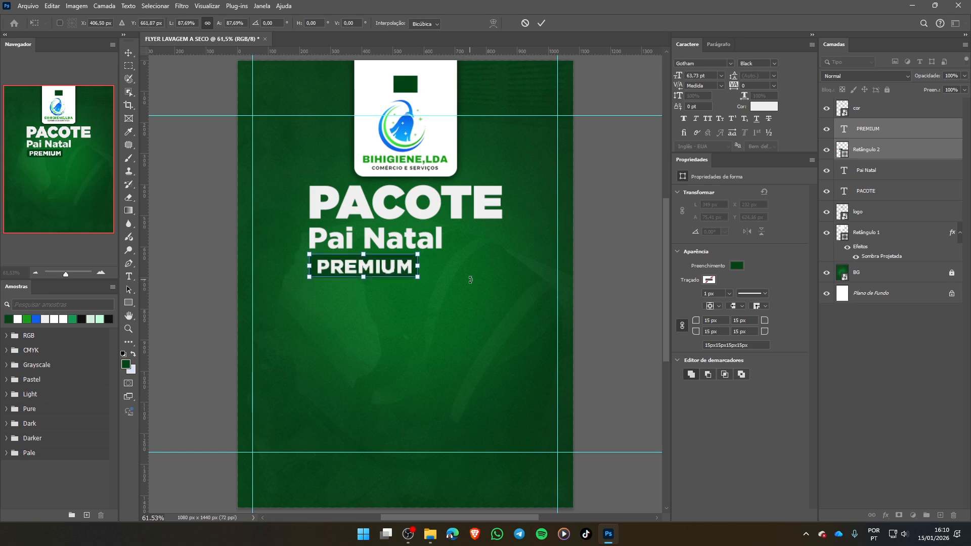
left_click(541, 25)
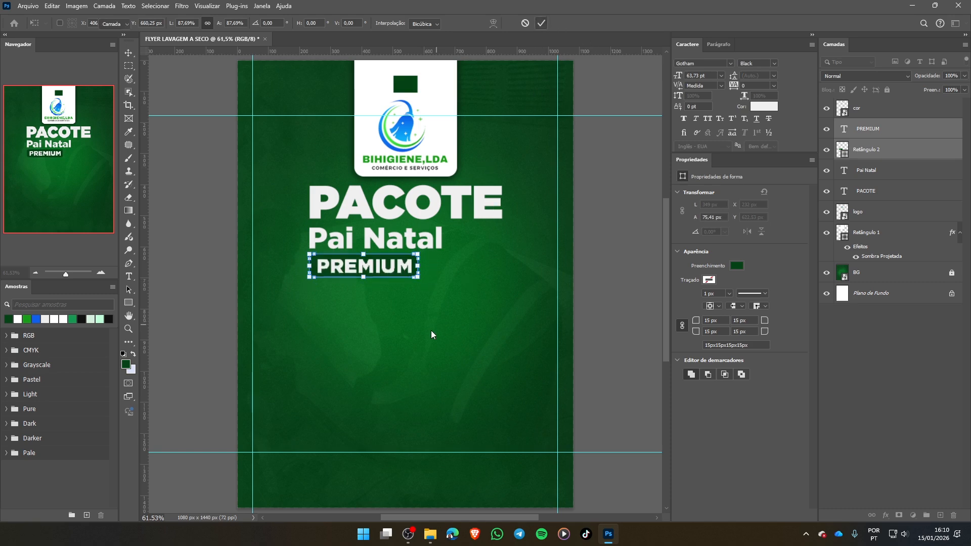
left_click(455, 331)
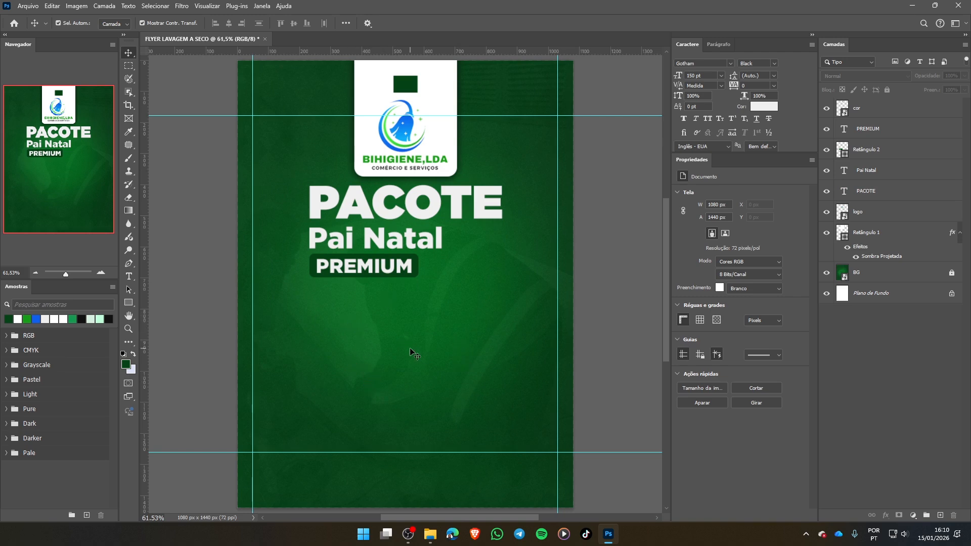
- Place aspirador.png as an embedded image, enlarge it to 183.53% and position it below the headline, near the flyer's right-hand guide
key("ctrl+shift+p")
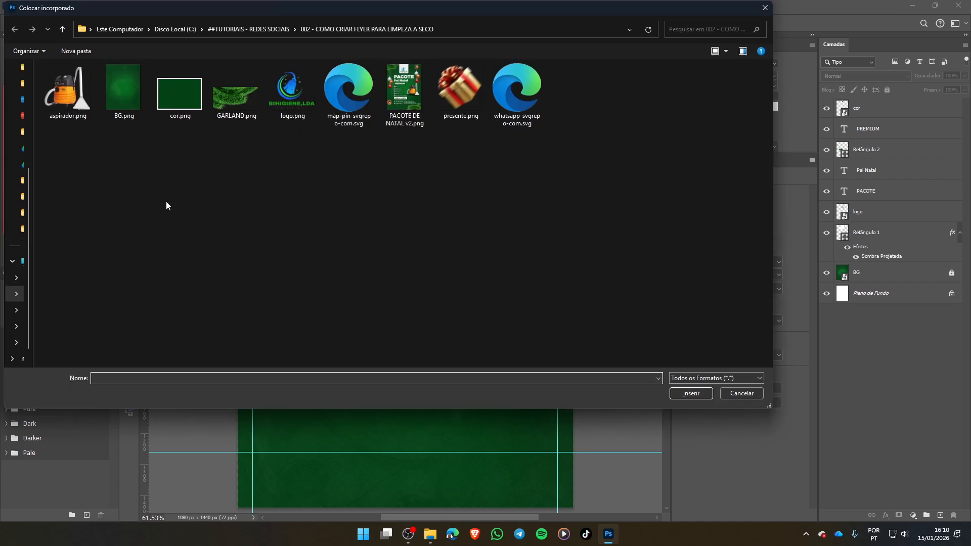
left_click(70, 77)
double_click(70, 75)
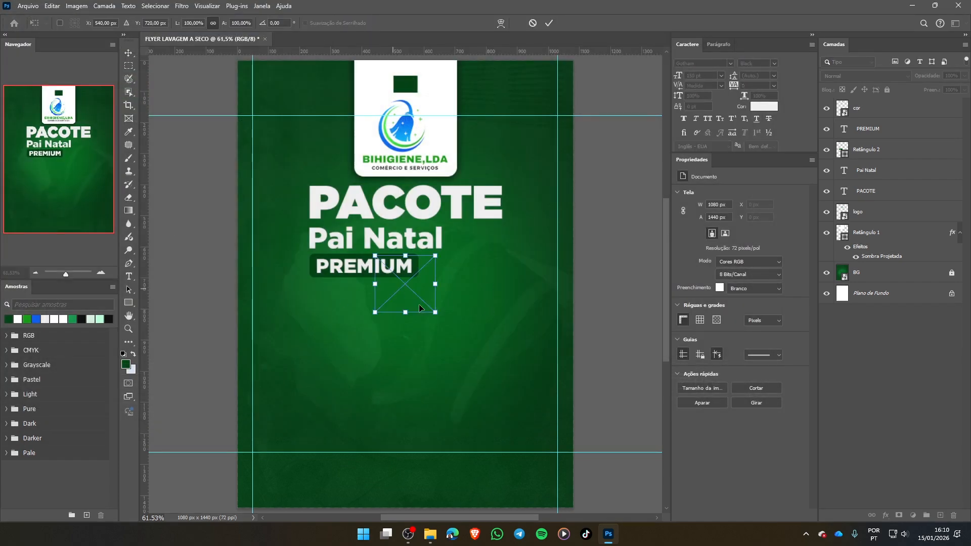
left_click_drag(435, 315, 460, 335)
left_click_drag(424, 308, 484, 312)
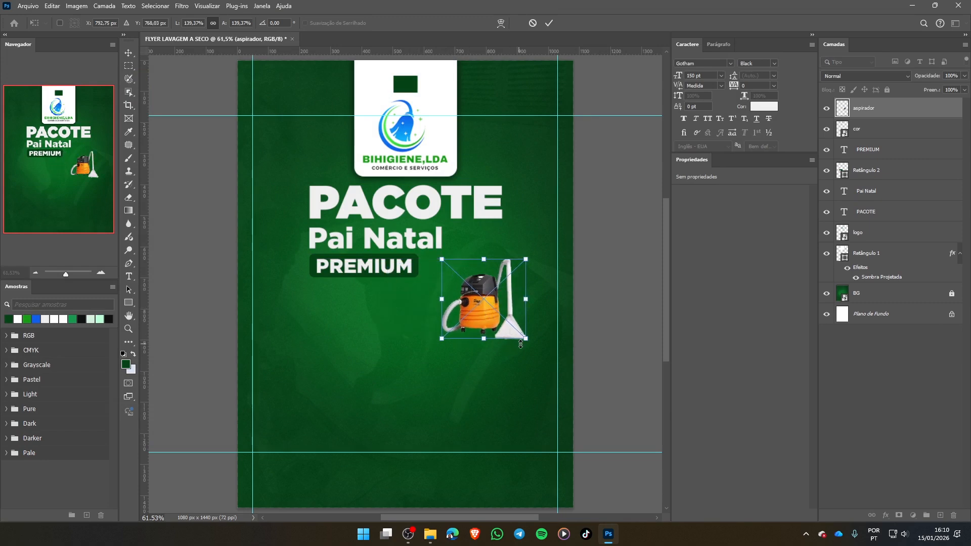
left_click_drag(526, 339, 548, 371)
left_click_drag(482, 312, 492, 318)
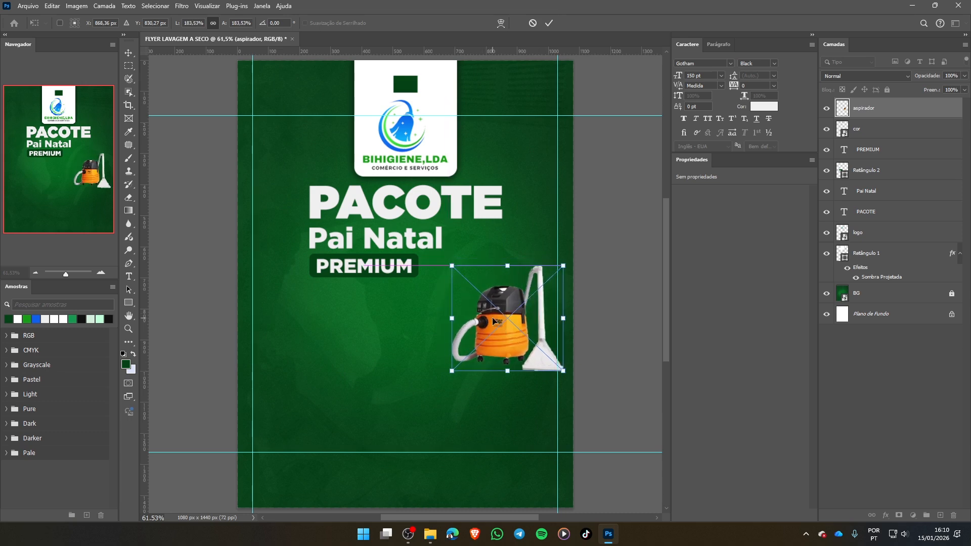
left_click(549, 23)
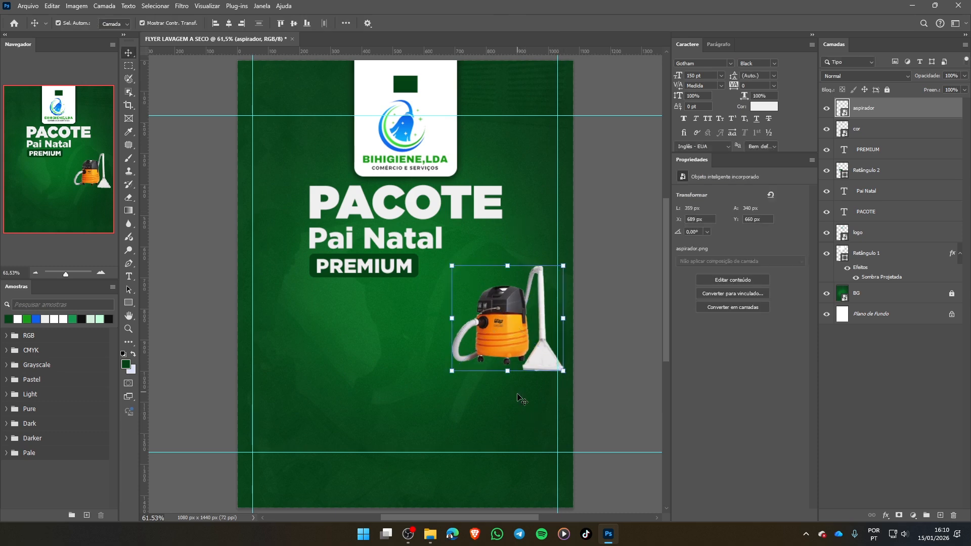
left_click(494, 394)
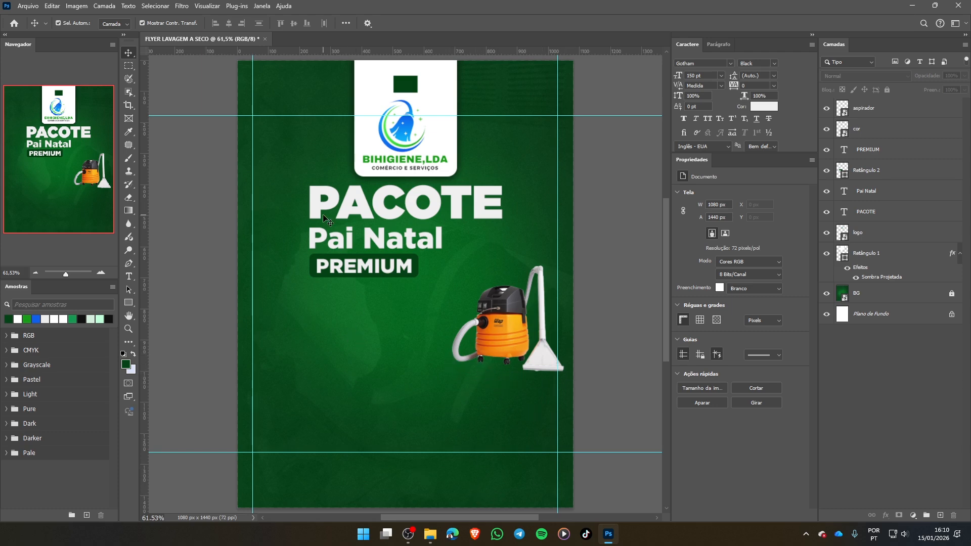
- Draw a flat ellipse about 347 × 43 px across the vacuum cleaner's base and fill it with black (000000)
left_click(126, 303)
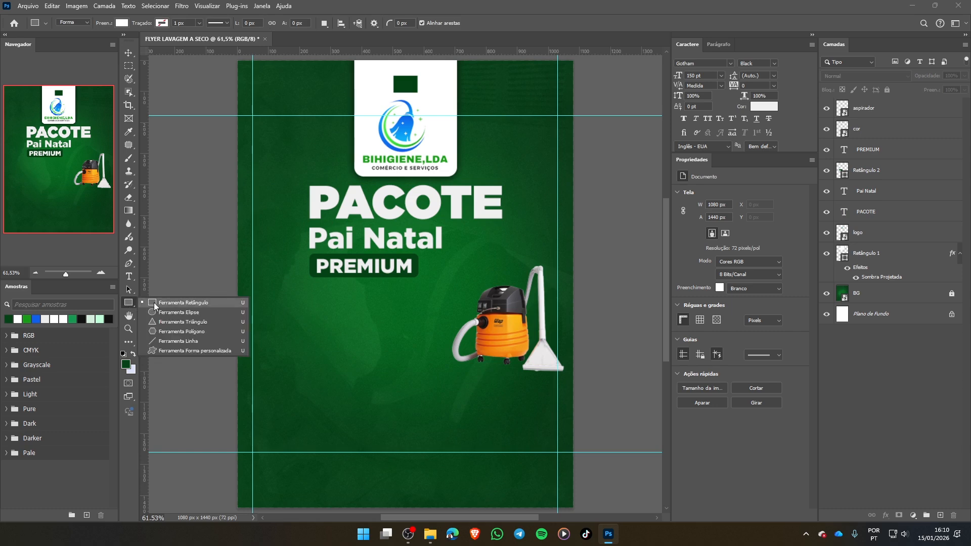
left_click(167, 311)
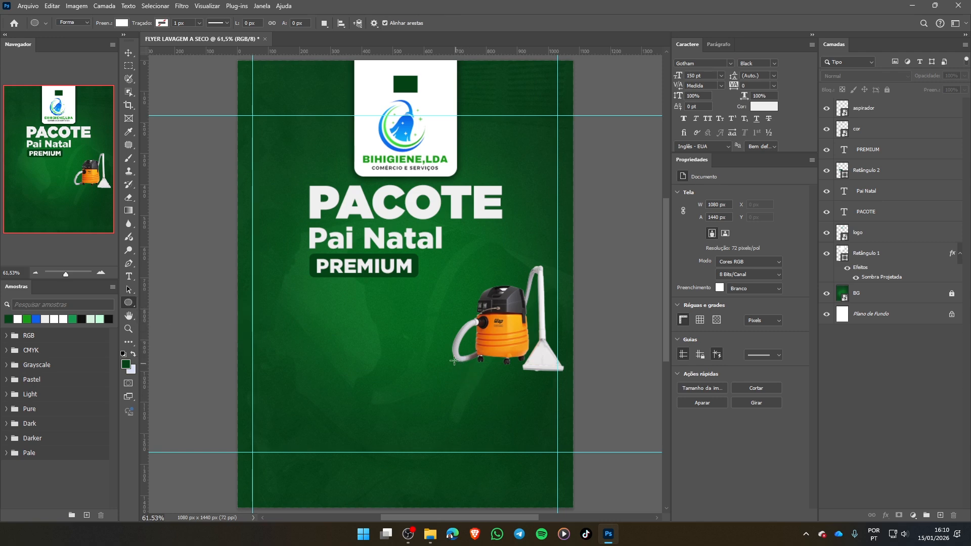
left_click_drag(453, 361, 500, 367)
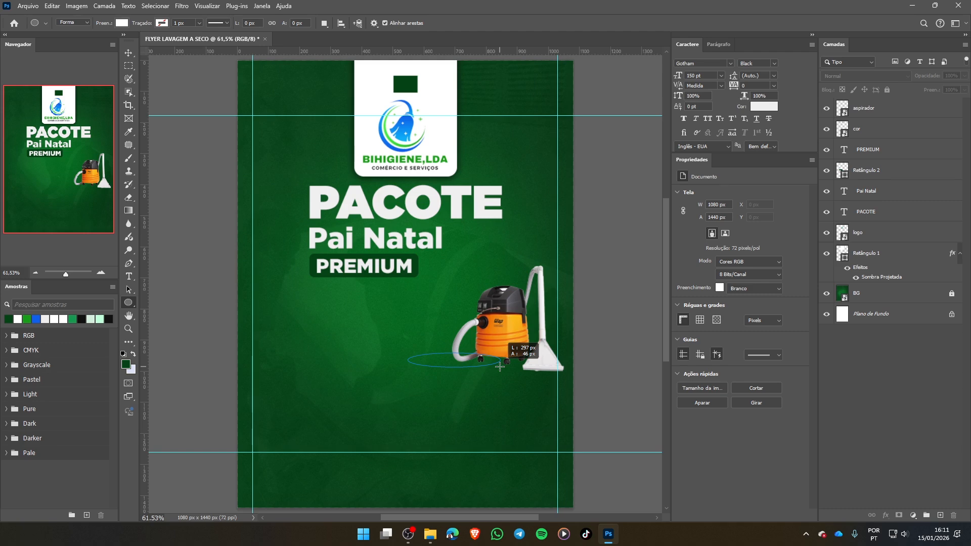
left_click_drag(500, 366, 557, 370)
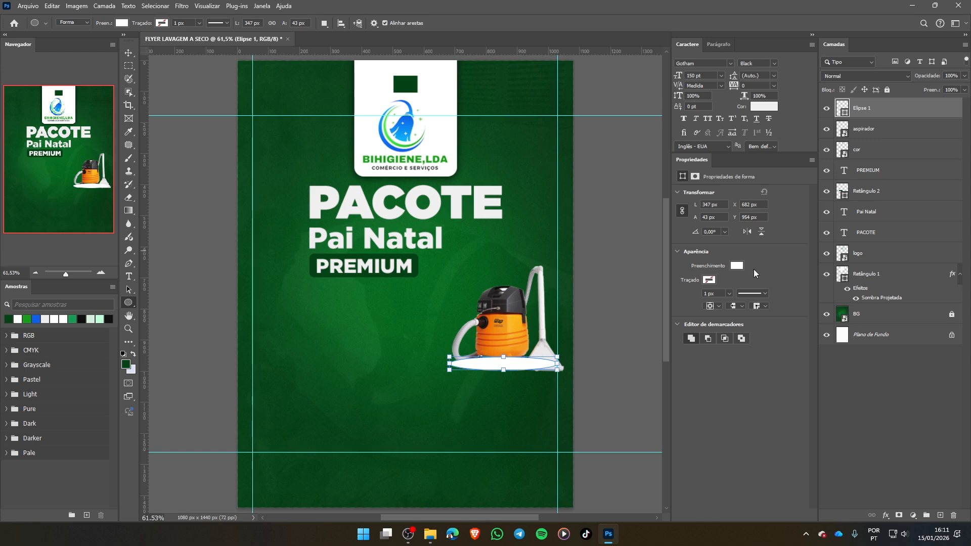
left_click(738, 267)
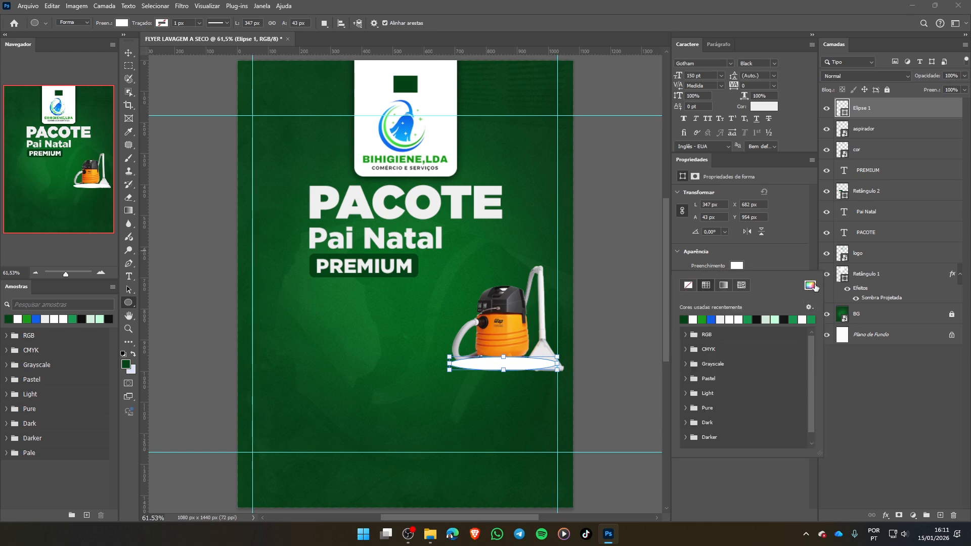
left_click(813, 286)
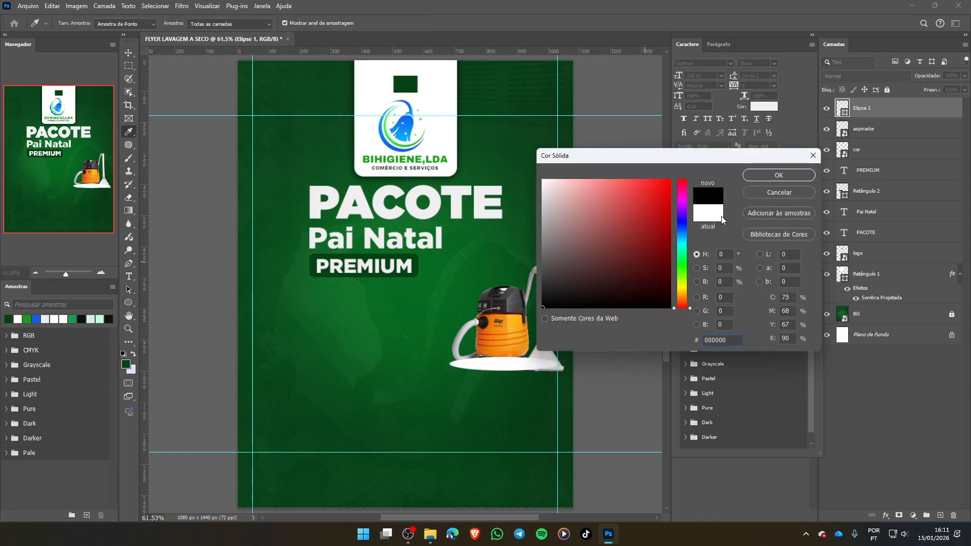
left_click(786, 174)
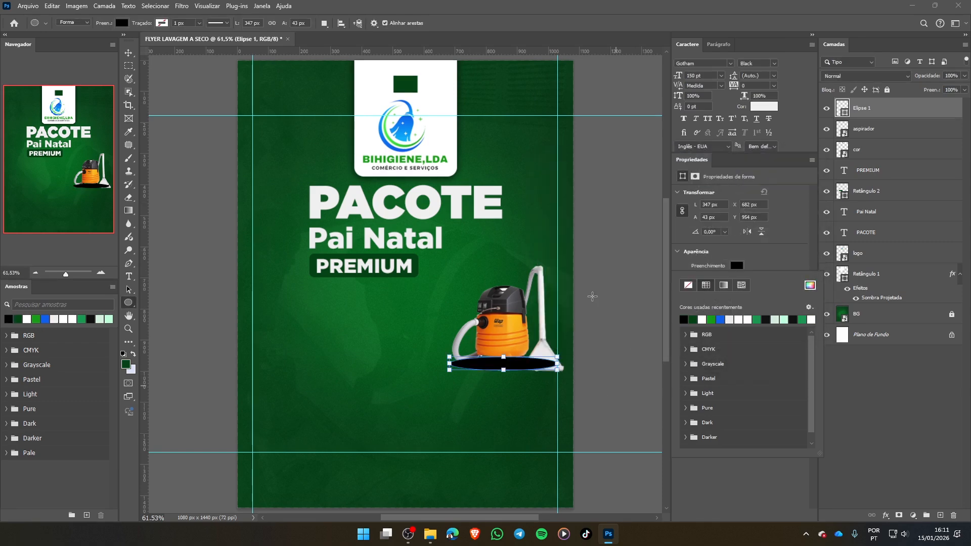
- Stack the black ellipse directly beneath the aspirador layer and rename its layer SOMBRA
left_click(883, 133)
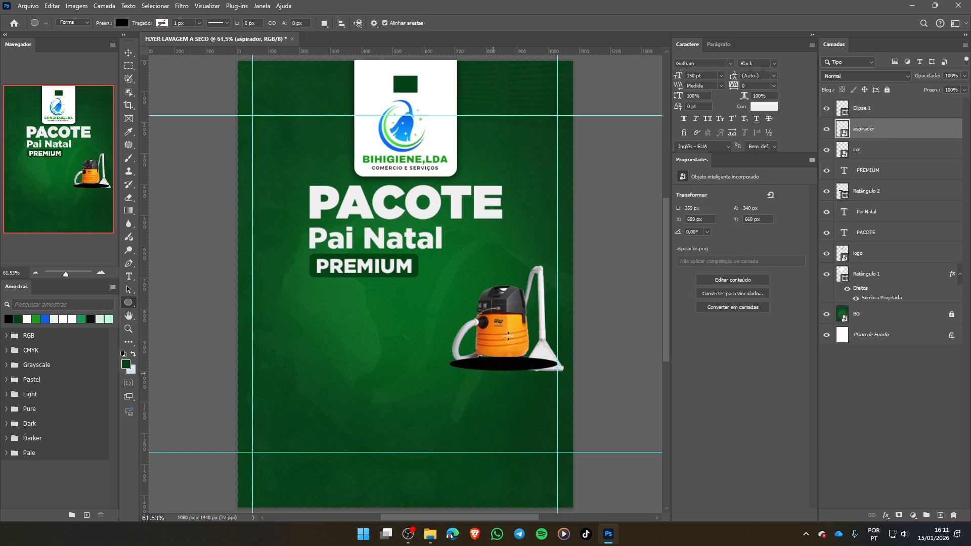
left_click(882, 109)
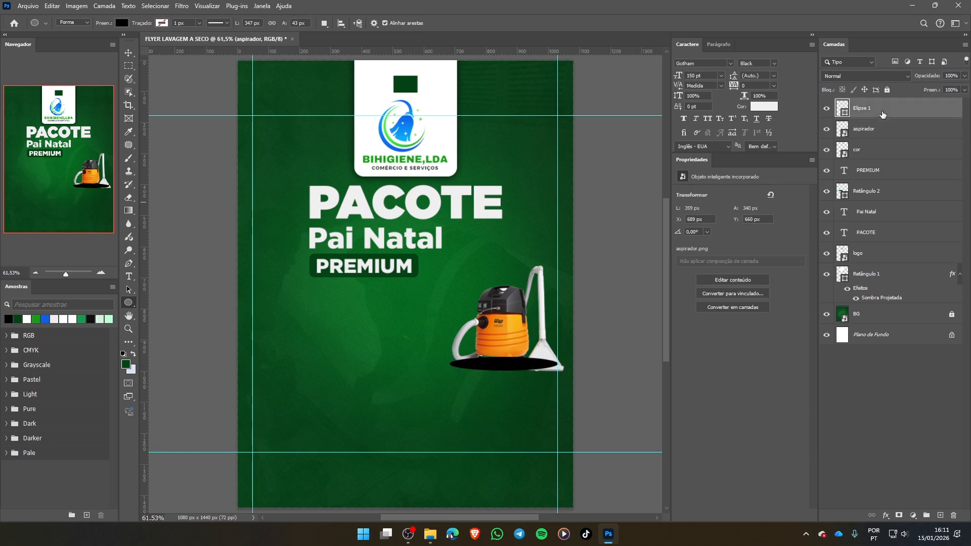
left_click_drag(883, 109, 877, 143)
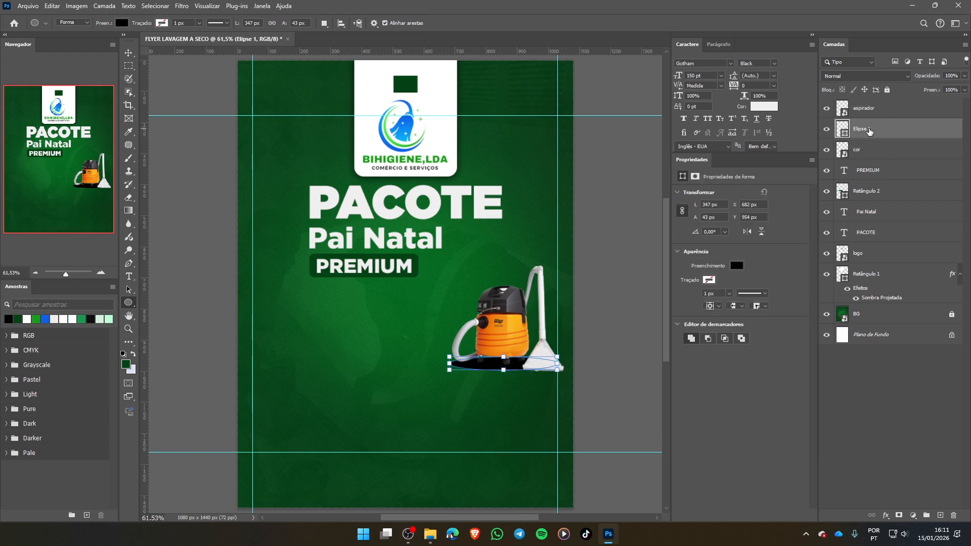
double_click(869, 129)
key("Return")
double_click(863, 130)
type("SOMBRA")
key("Return")
left_click(129, 54)
left_click(392, 384)
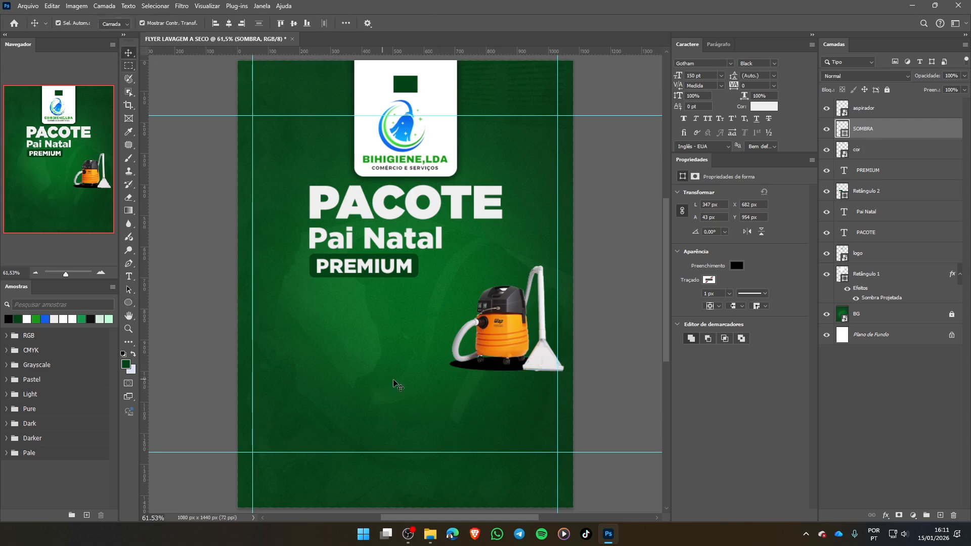
- Convert the SOMBRA ellipse layer under the vacuum cleaner into a smart object
left_click(493, 370)
left_click(495, 373)
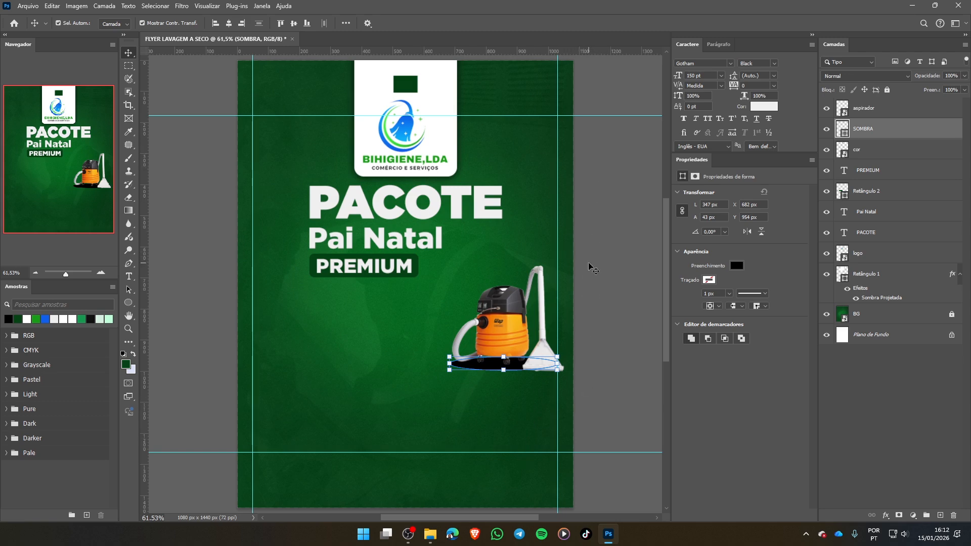
right_click(899, 125)
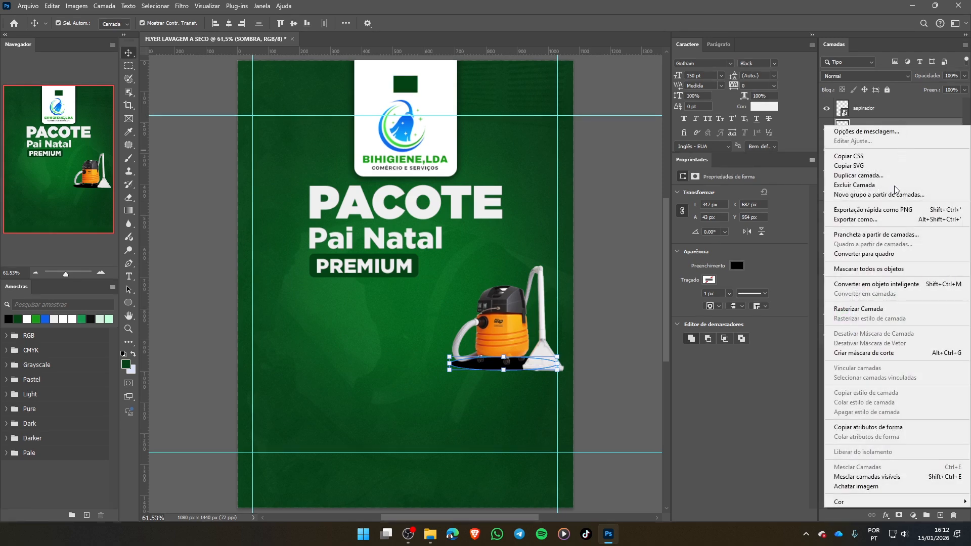
left_click(890, 286)
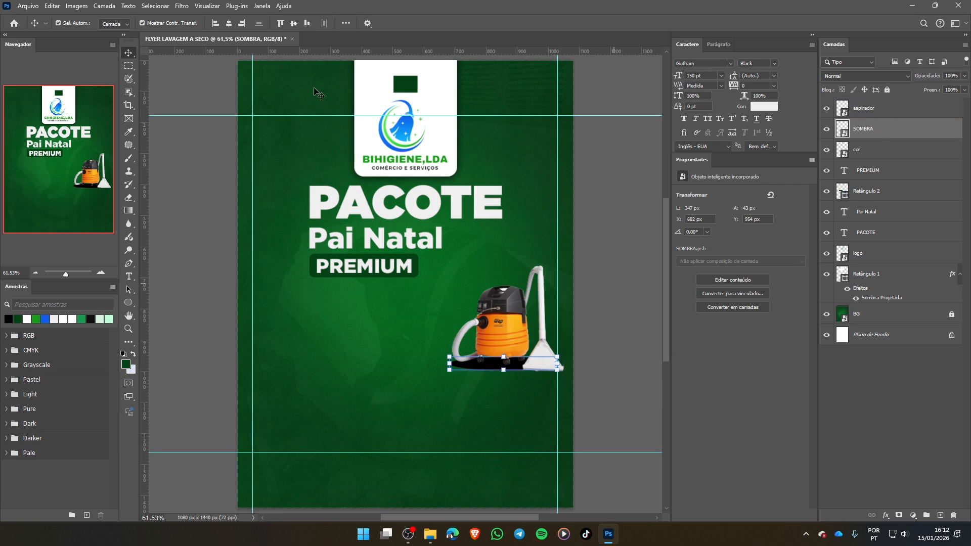
- Apply a Gaussian blur with a 16-pixel radius to the SOMBRA layer and nudge the shadow slightly under the vacuum cleaner's base
left_click(182, 6)
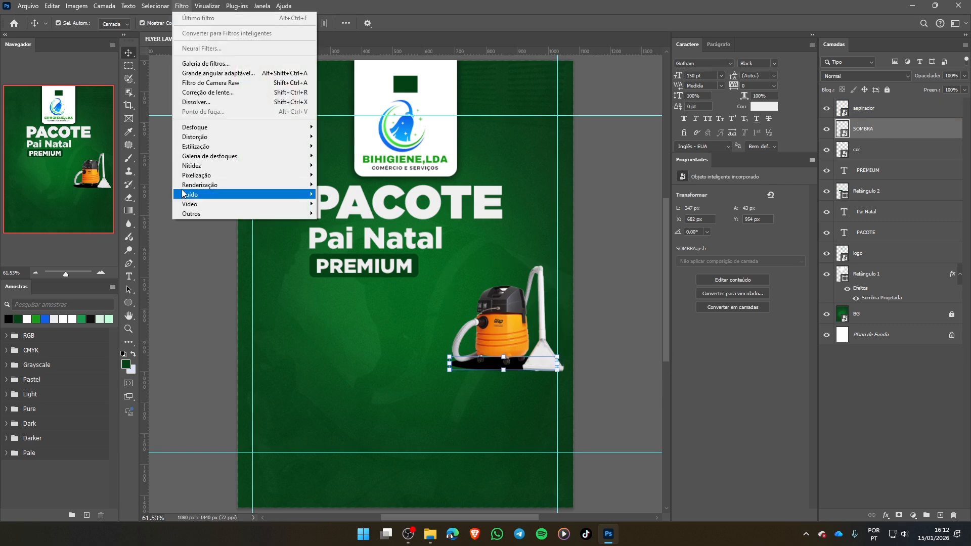
mouse_move(202, 131)
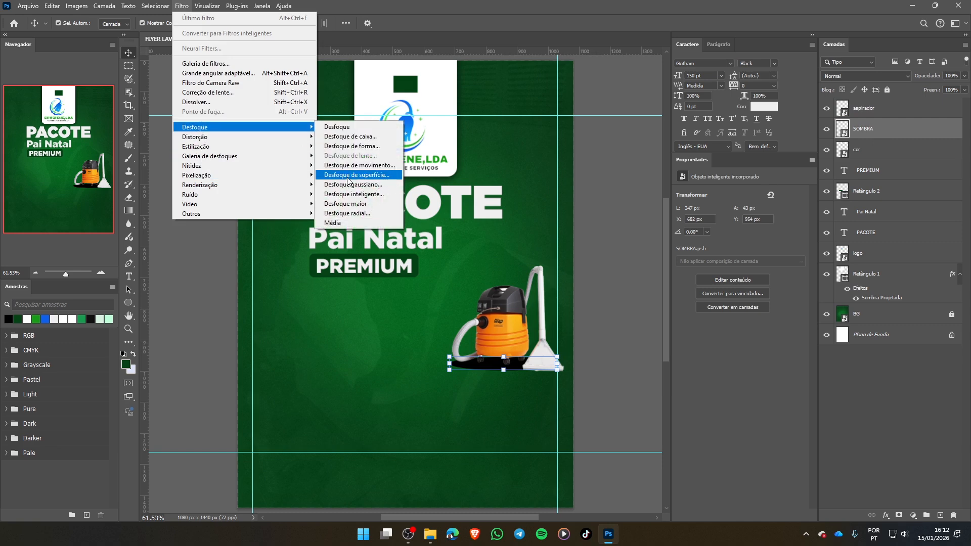
left_click(375, 189)
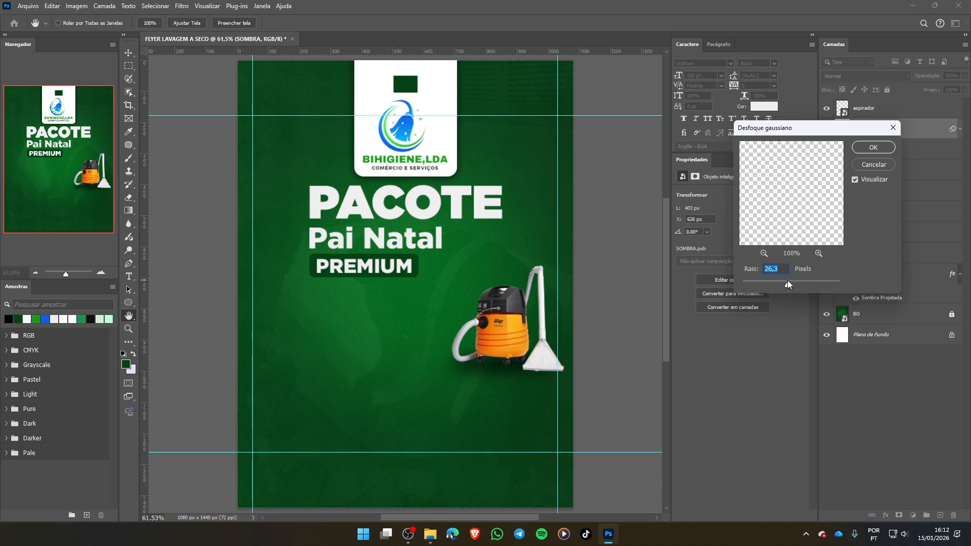
mouse_move(788, 284)
left_mouse_down()
mouse_move(804, 286)
mouse_move(784, 283)
left_mouse_up()
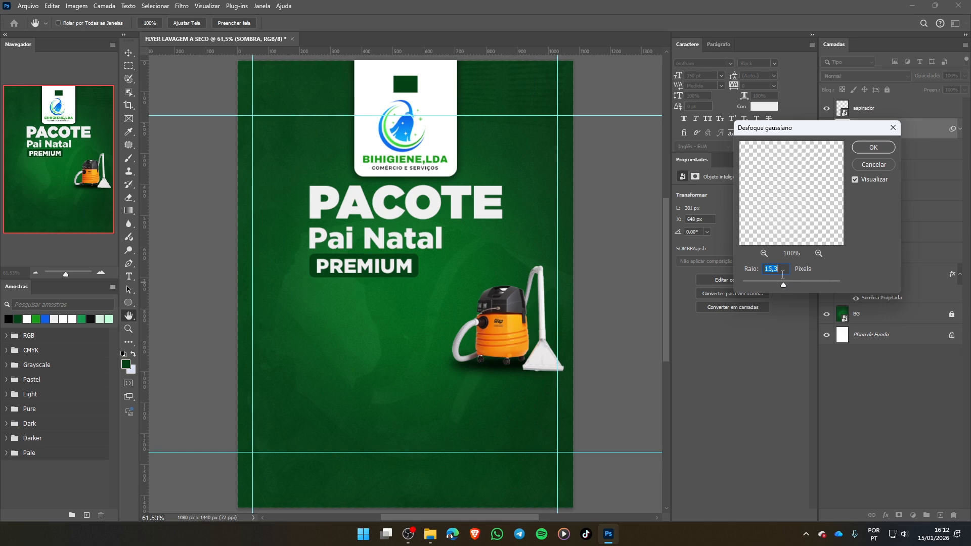
type("16")
left_click(870, 147)
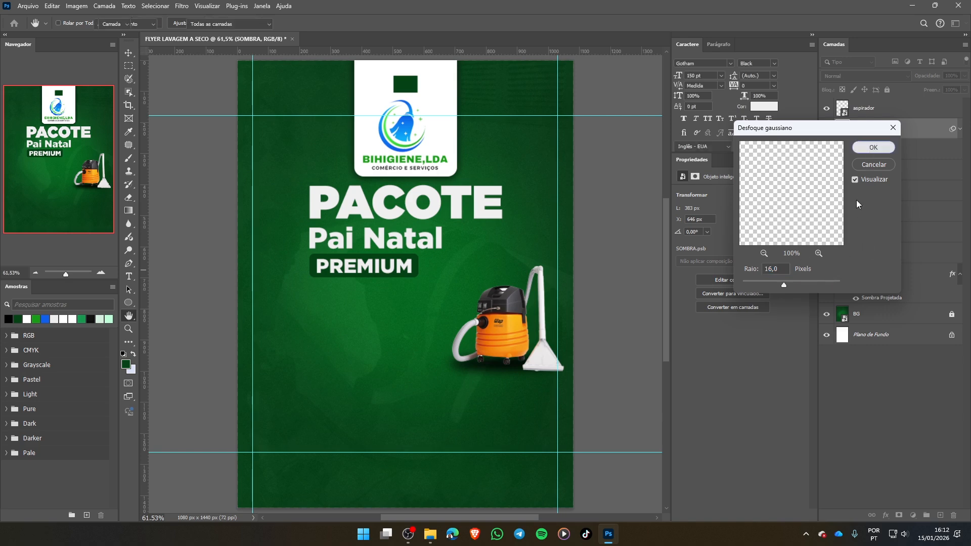
left_click(502, 365)
left_click_drag(503, 366, 502, 366)
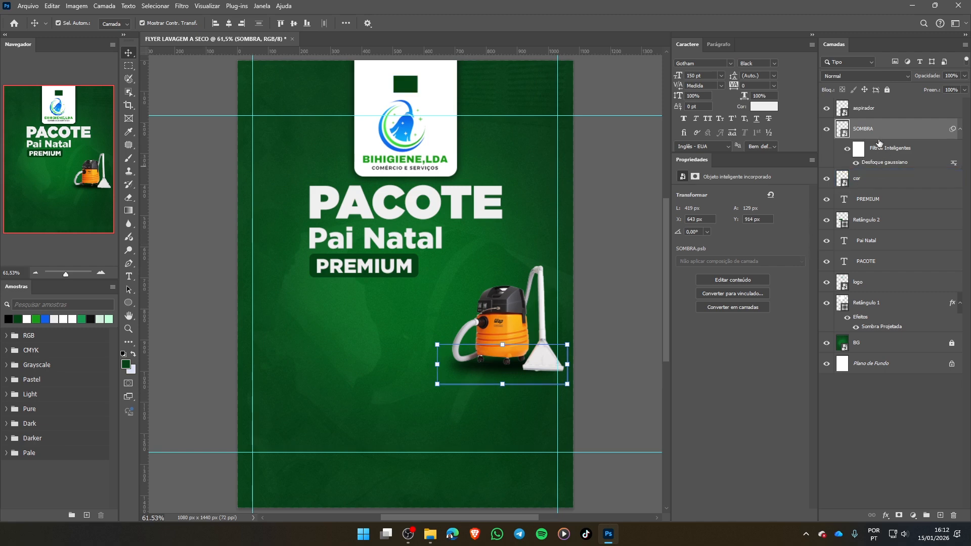
- Set the SOMBRA layer's opacity to 80% and collapse its smart filter list
left_click(908, 185)
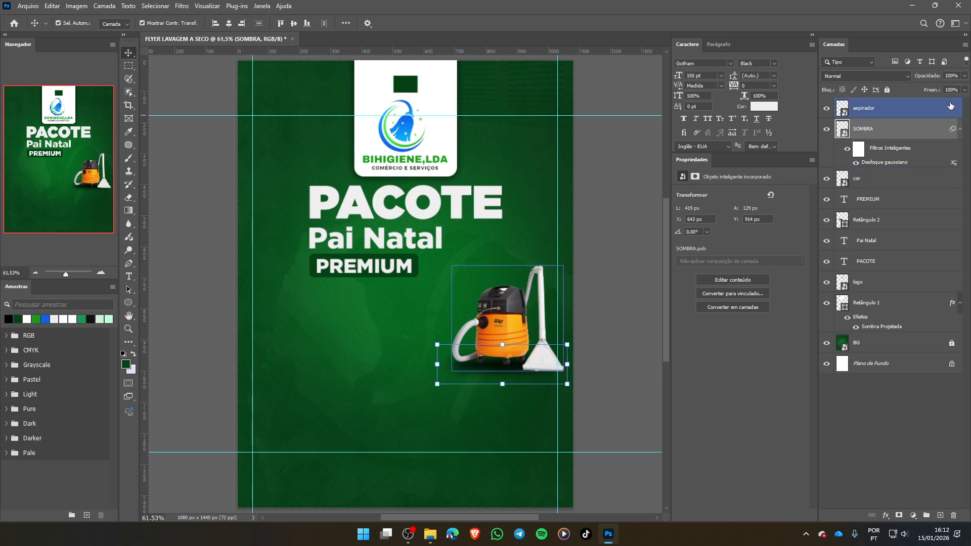
left_click(965, 76)
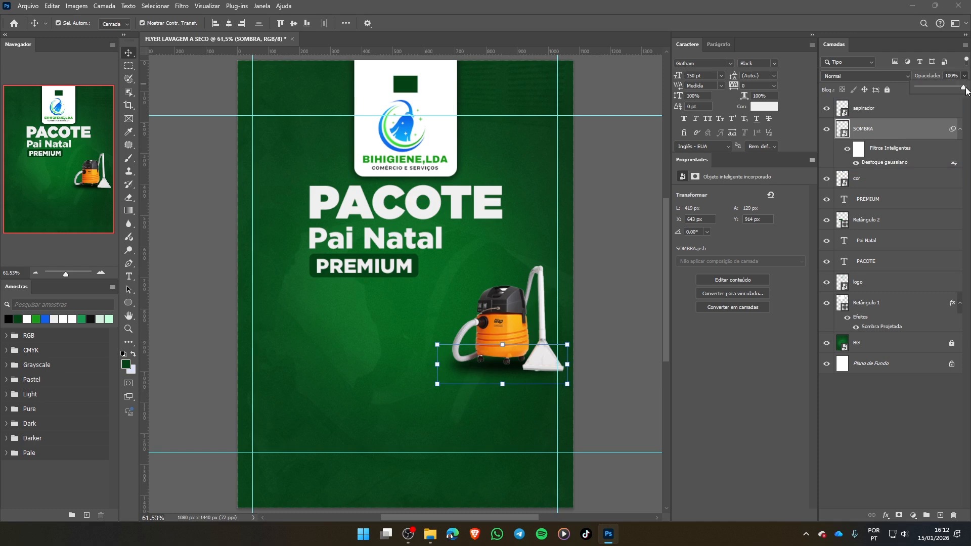
left_click_drag(965, 89, 961, 89)
left_click_drag(956, 87, 953, 87)
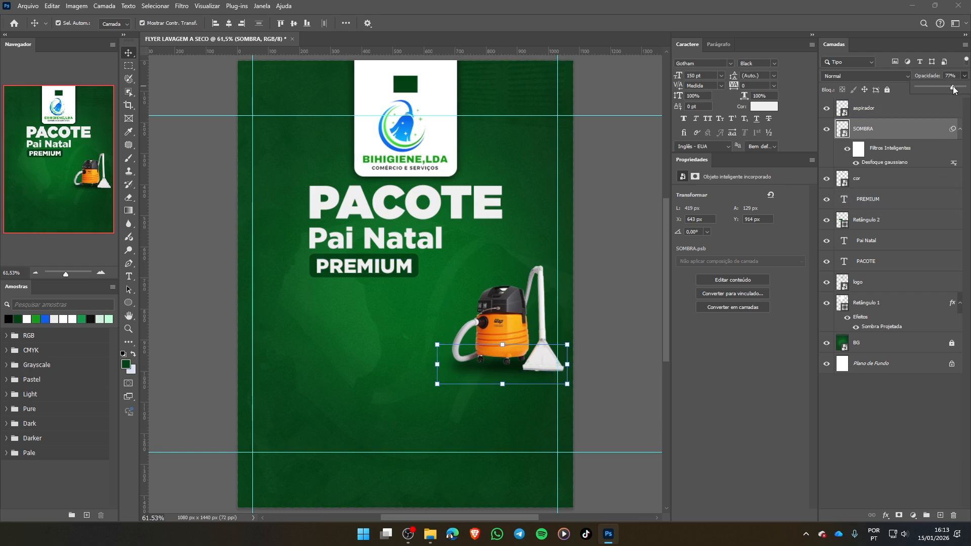
left_click_drag(957, 76, 897, 73)
type("80")
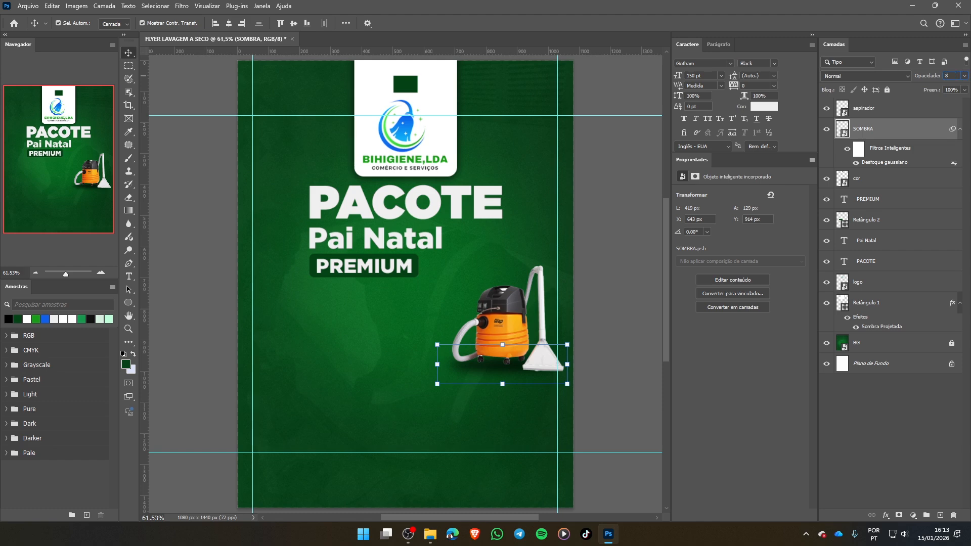
key("Return")
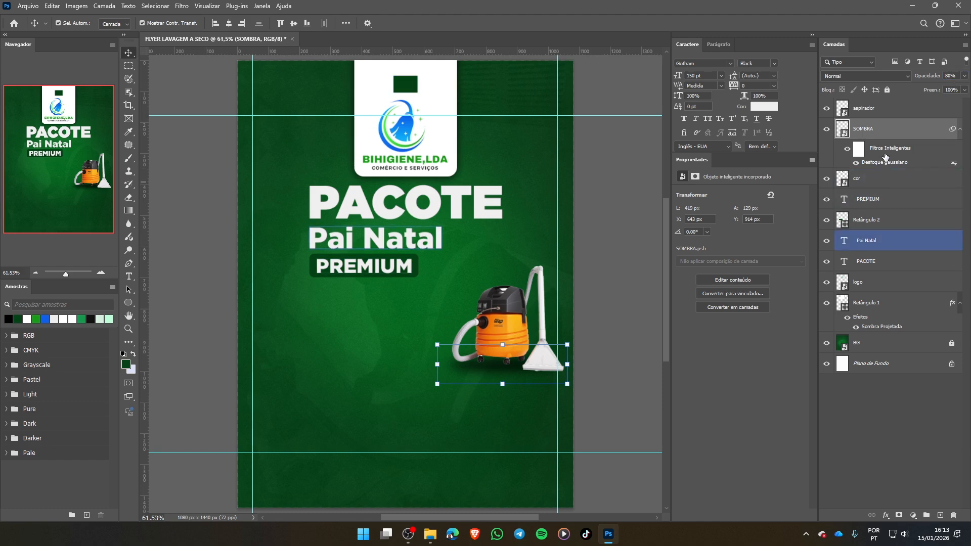
left_click(961, 132)
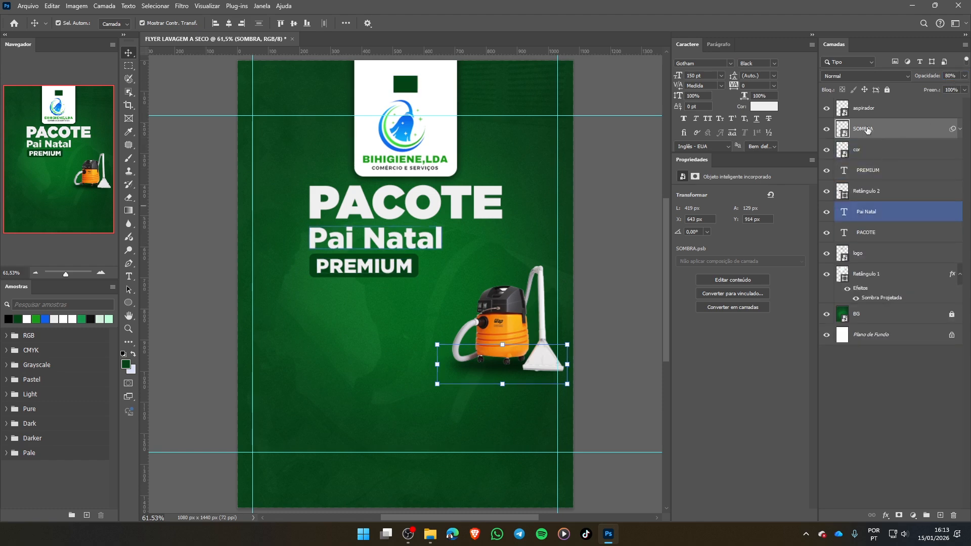
- Try moving the vacuum cleaner upwards without its shadow, and undo the move
left_click(883, 108)
left_click(881, 131)
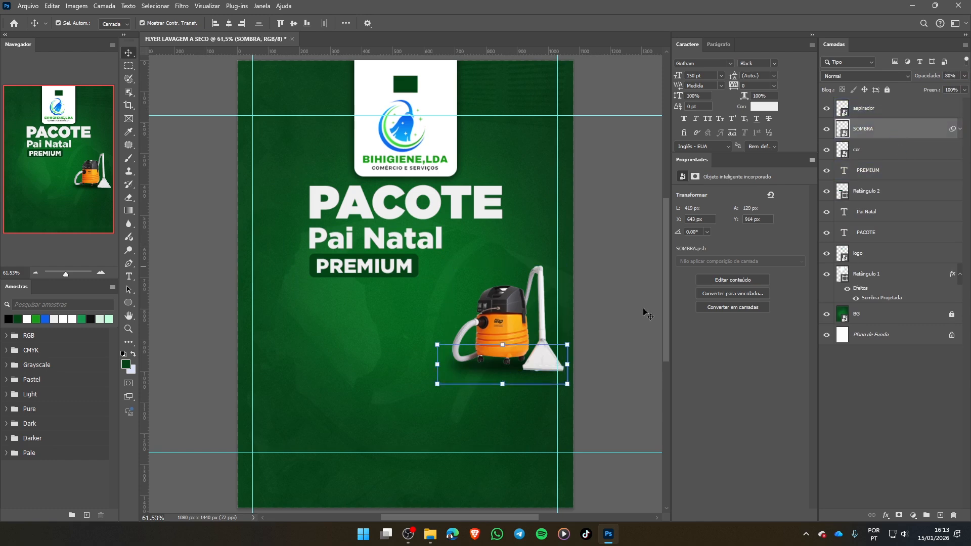
left_click_drag(504, 329, 508, 300)
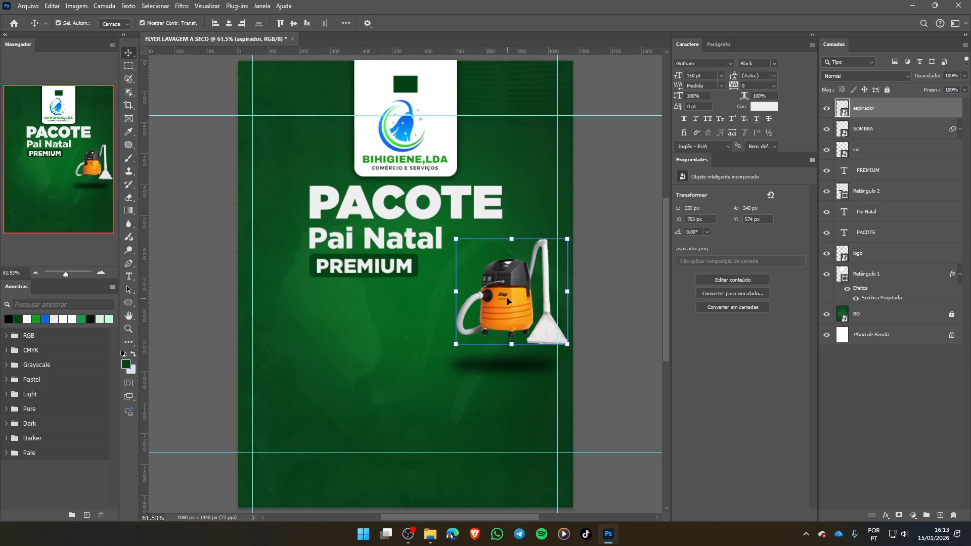
key("ctrl+z")
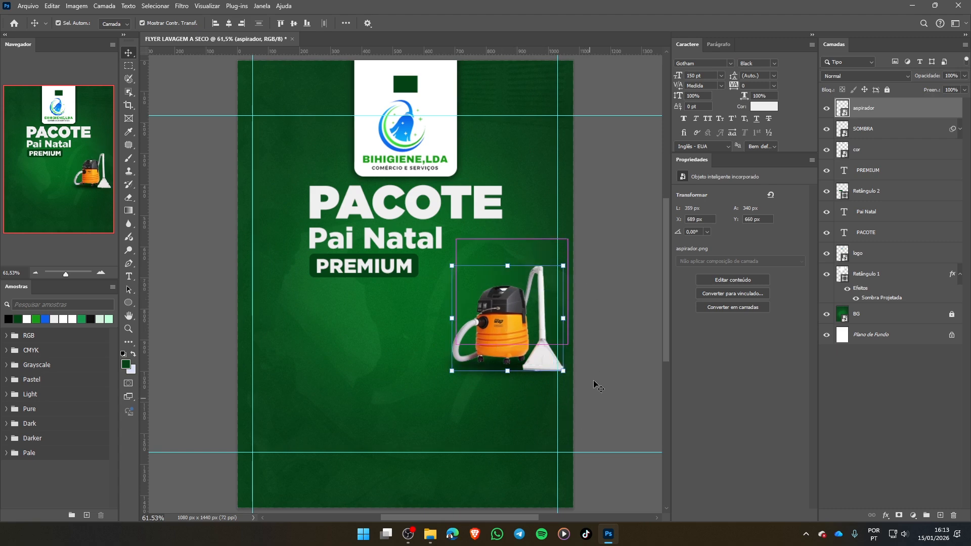
left_click(597, 386)
- Link the aspirador and SOMBRA layers together, and deselect them
left_click(914, 139)
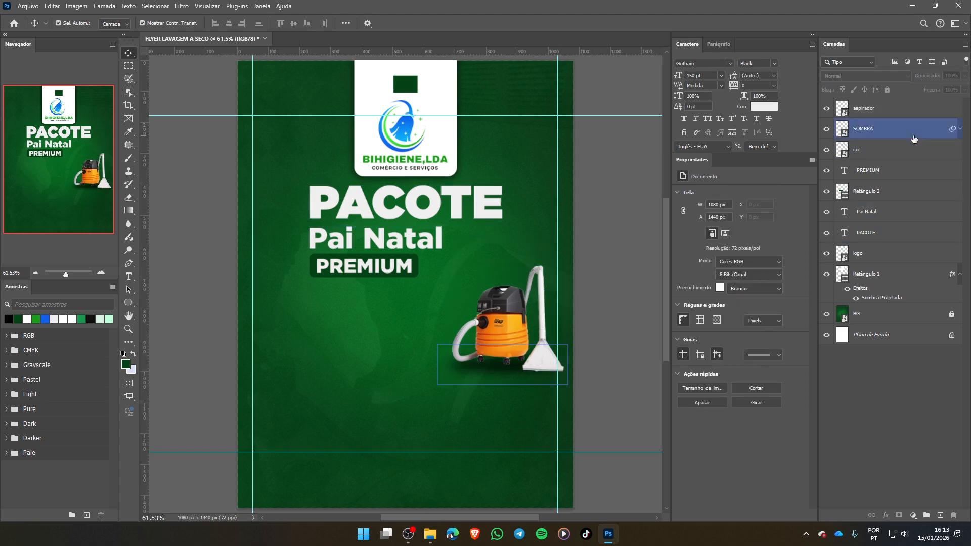
left_click(911, 209)
left_click(888, 112)
left_click(889, 131, "shift")
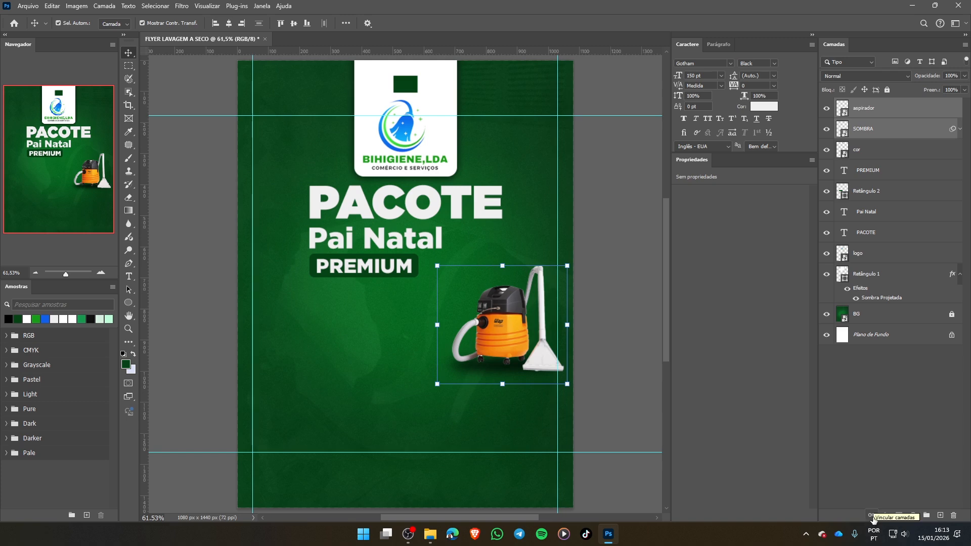
left_click(872, 516)
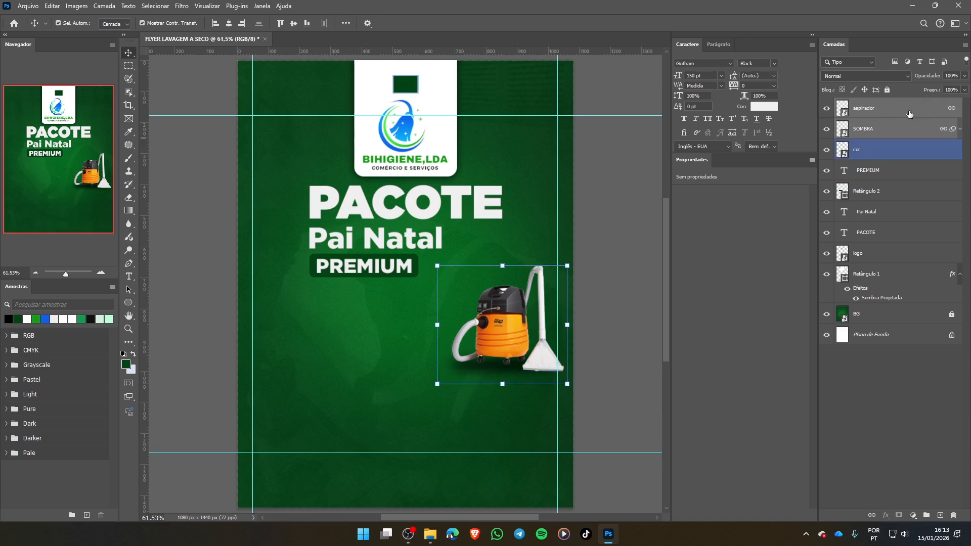
left_click(598, 321)
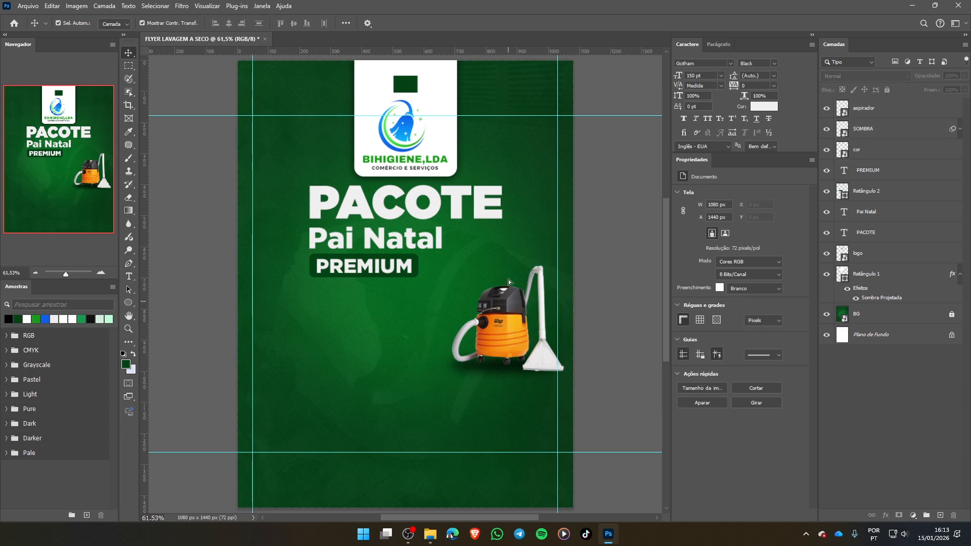
- Try moving the linked vacuum cleaner and shadow upwards together, and undo the move
left_click_drag(505, 363, 510, 318)
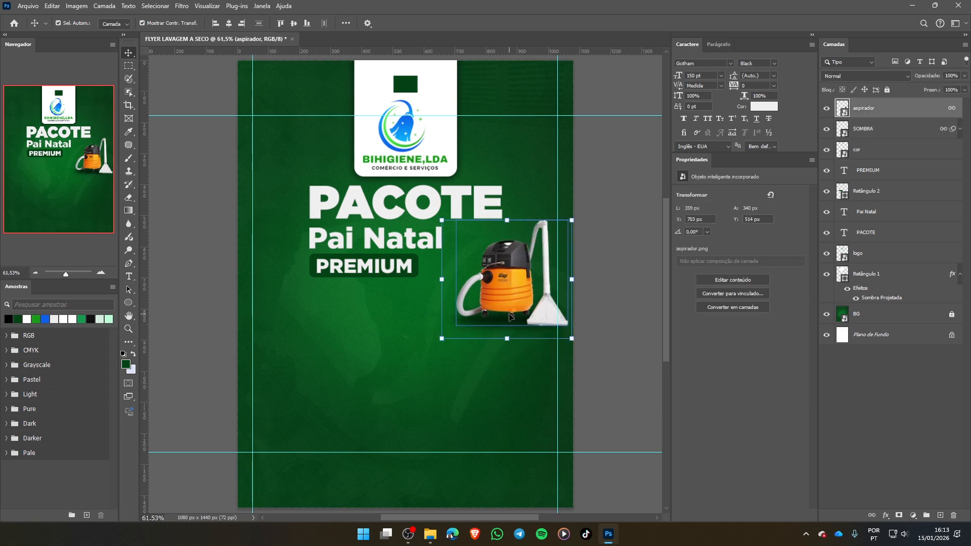
key("ctrl+z")
left_click(627, 311)
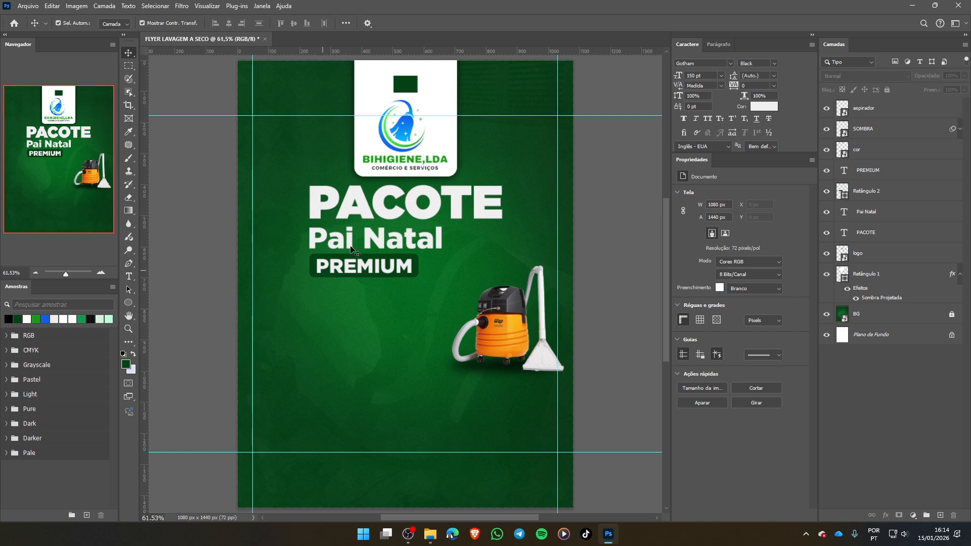
- Select the PREMIUM text together with the rectangle behind it
left_click_drag(303, 247, 448, 285)
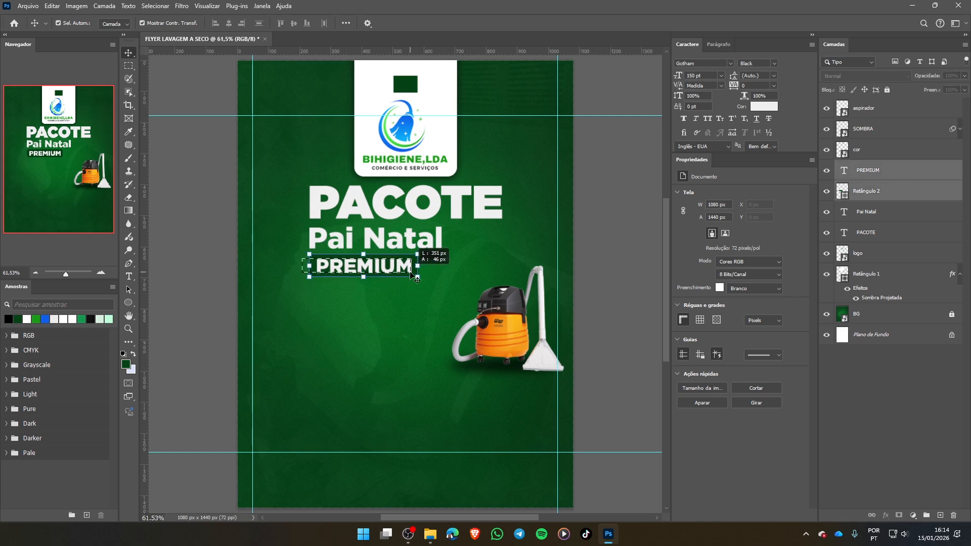
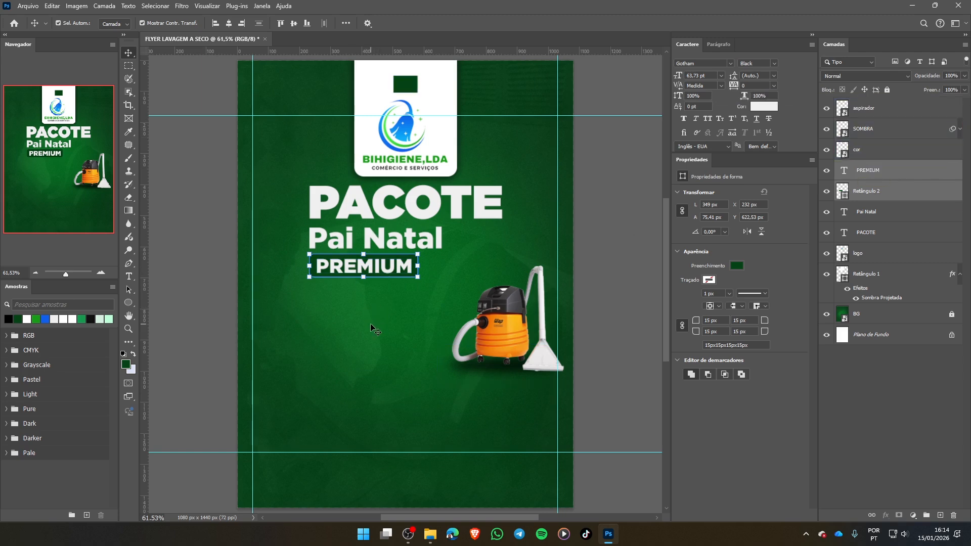
- Duplicate the PREMIUM text and its rounded rectangle directly below the originals, and deselect the copies
key("ctrl")
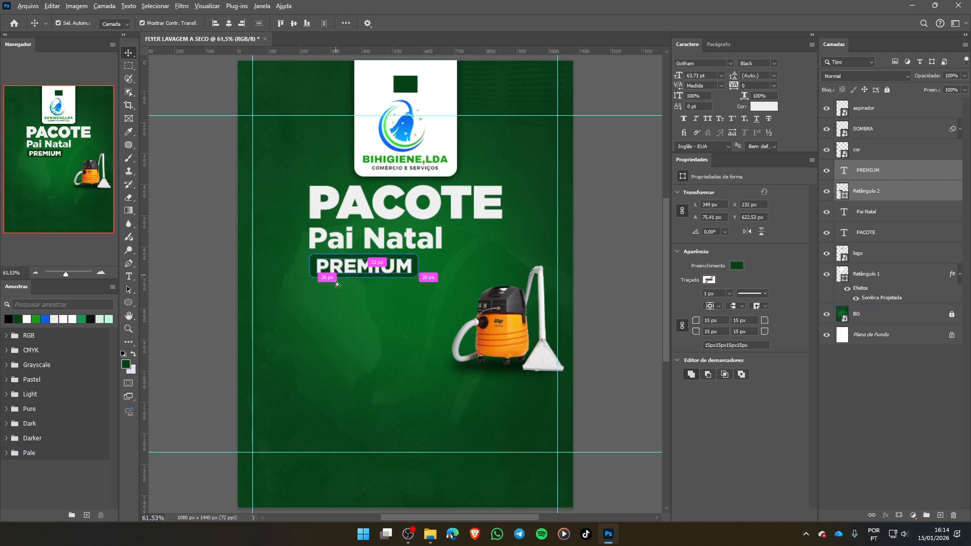
left_click_drag(336, 281, 339, 299)
left_click(358, 350)
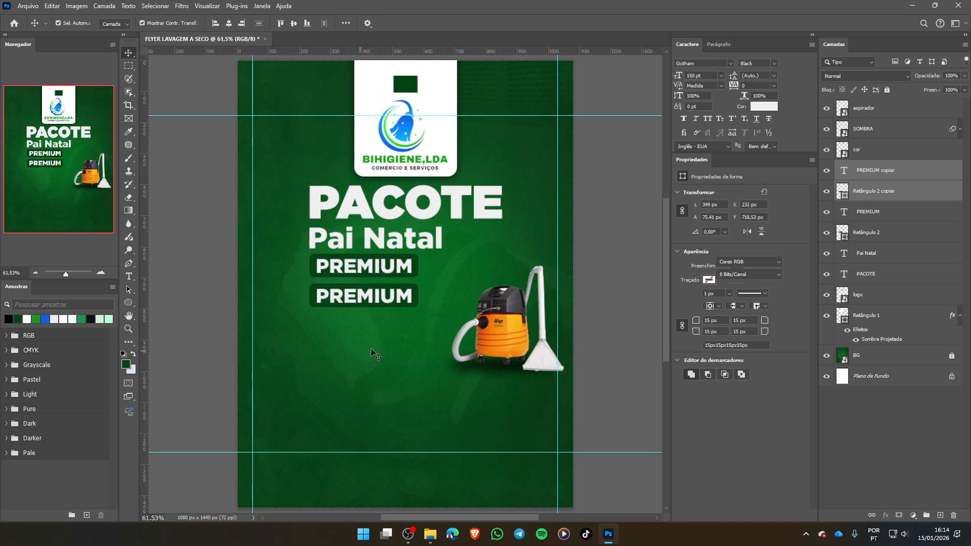
- Change the copied PREMIUM text to "Sofá" and centre it within the copied rectangle
left_click(370, 303)
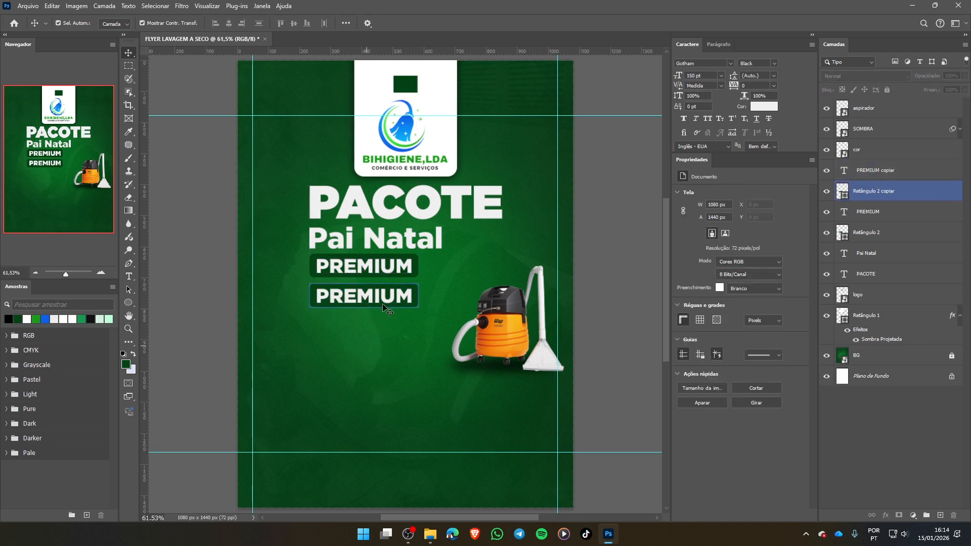
left_click(388, 299)
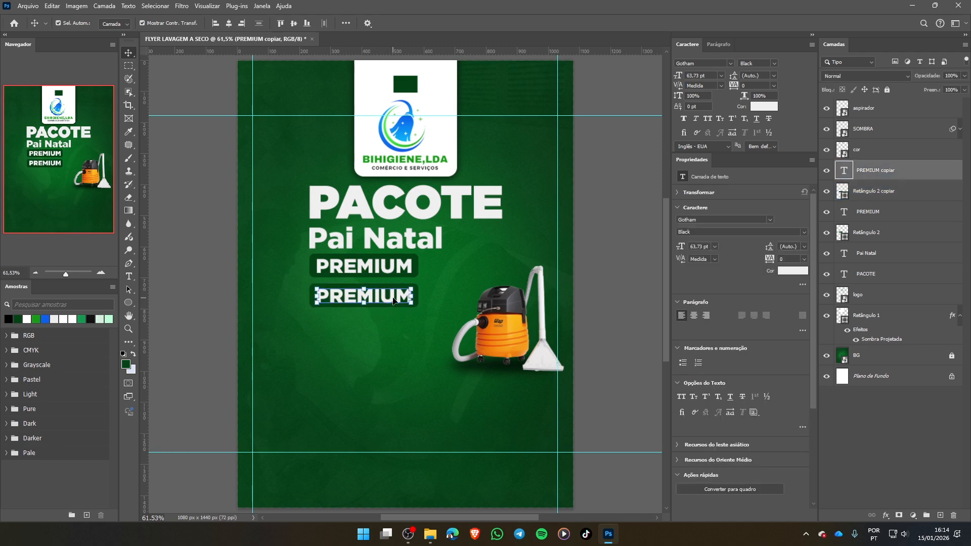
double_click(391, 301)
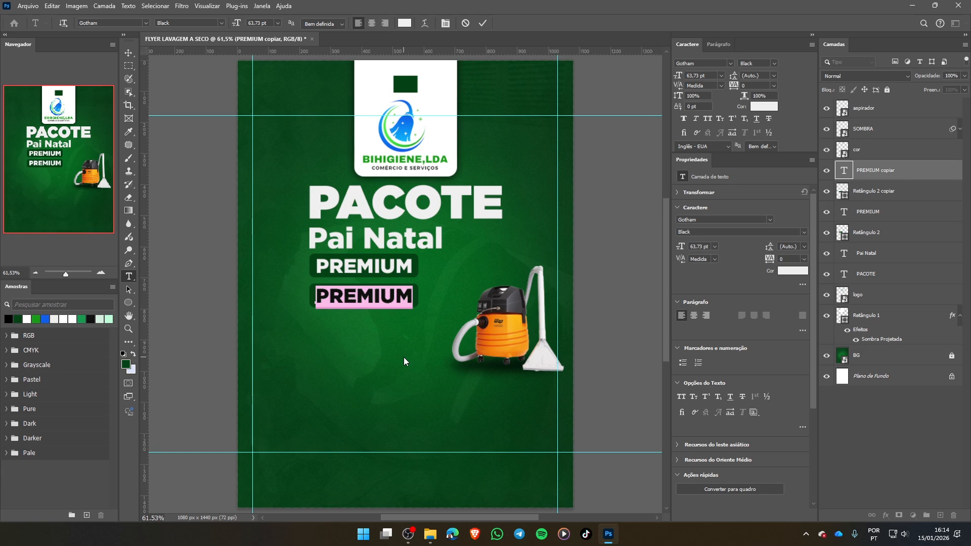
type("Sof")
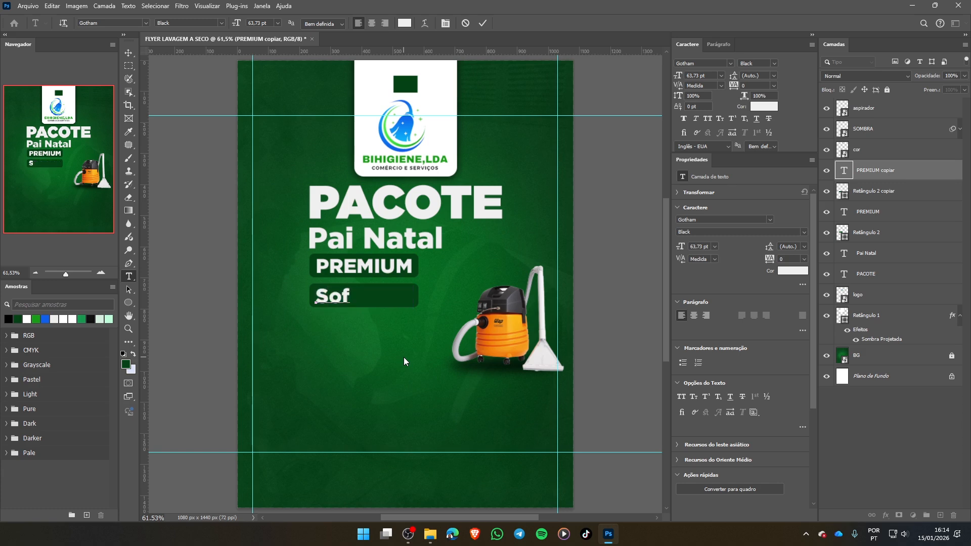
type("á")
left_click(482, 22)
key("v")
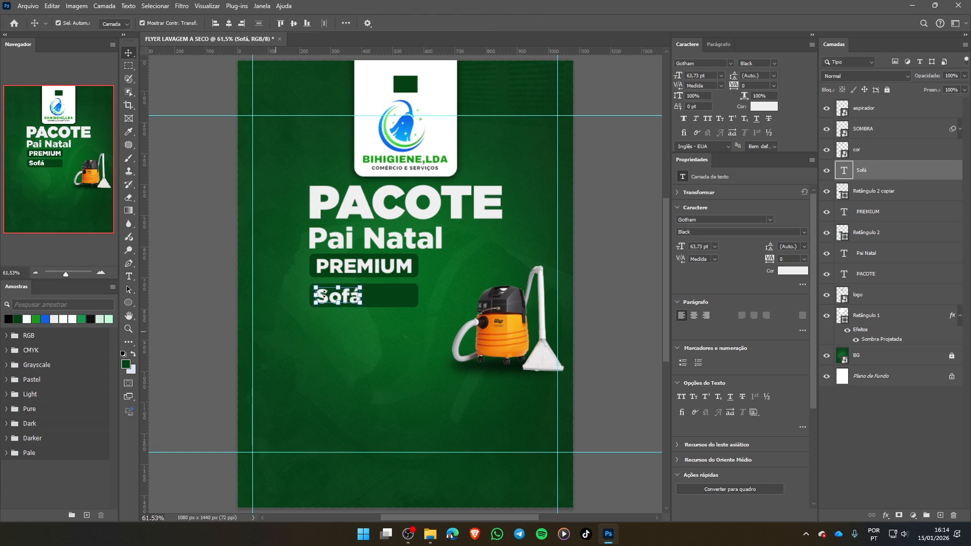
left_click_drag(343, 299, 369, 299)
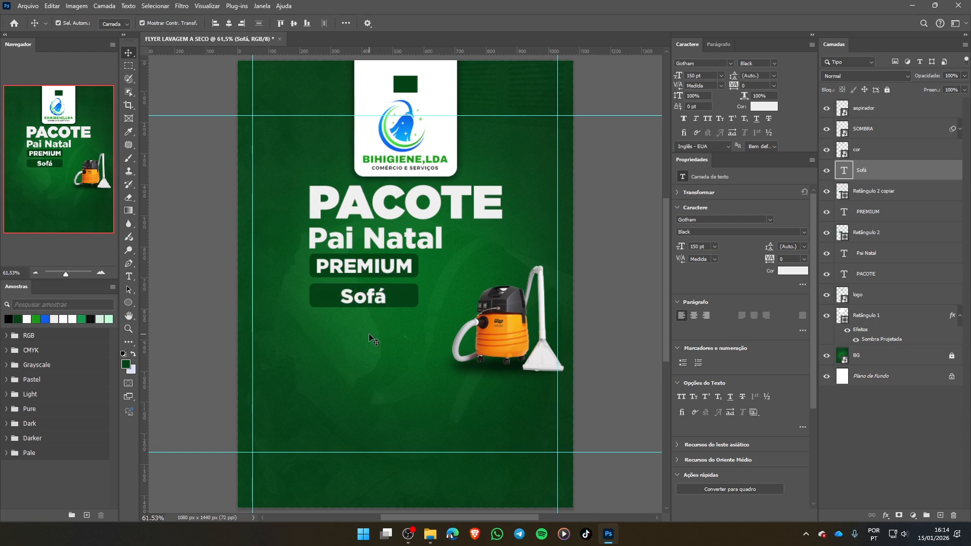
left_click(369, 333)
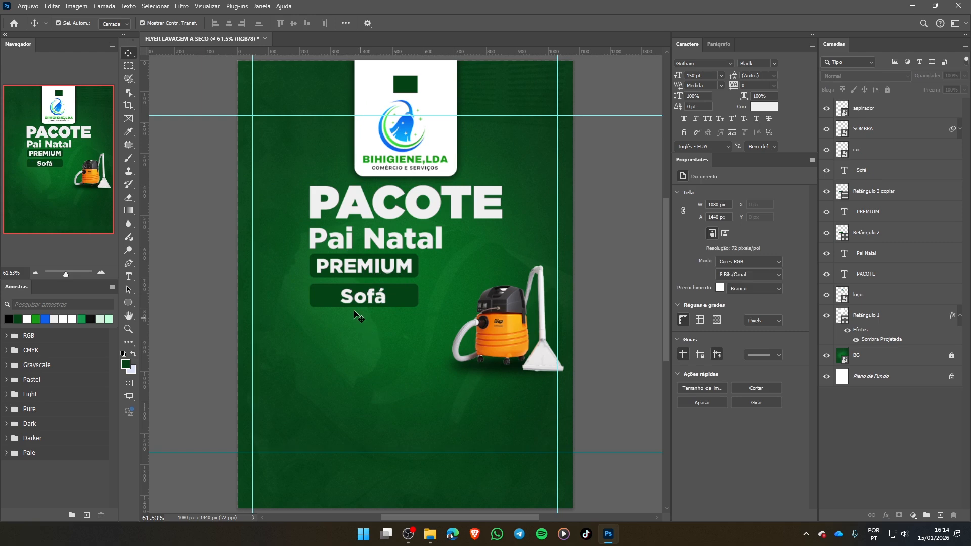
- Draw a 48 px circle inside the copied rectangle, just before the word Sofá
left_click(129, 303)
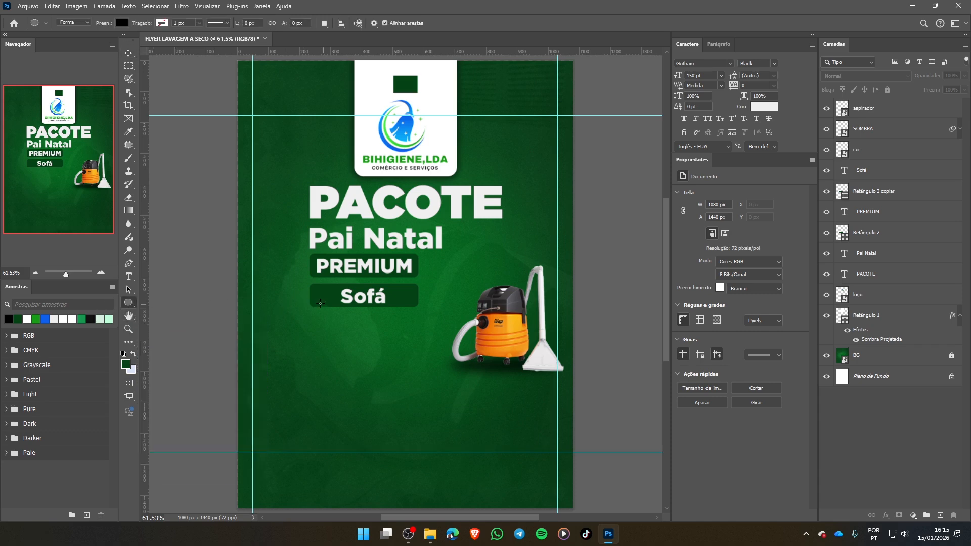
left_click_drag(314, 326, 327, 333)
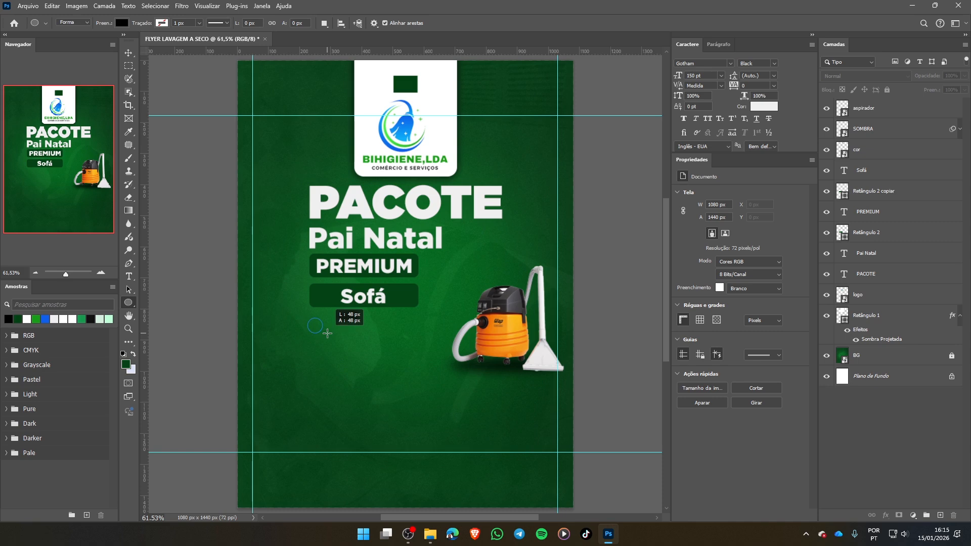
left_click_drag(327, 334, 336, 303)
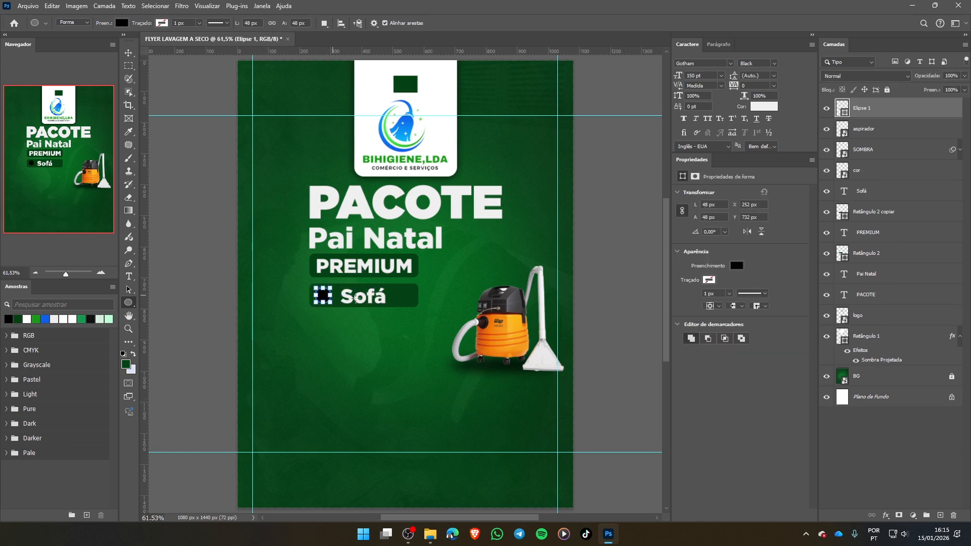
- Fill the circle beside Sofá with the off-white f0f0f0 sampled from the PACOTE headline
left_click(737, 266)
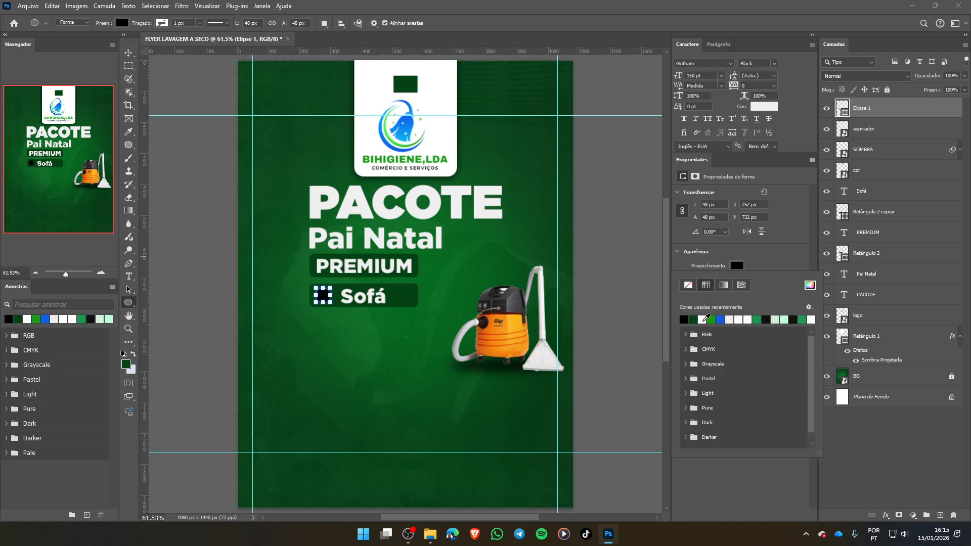
left_click(810, 287)
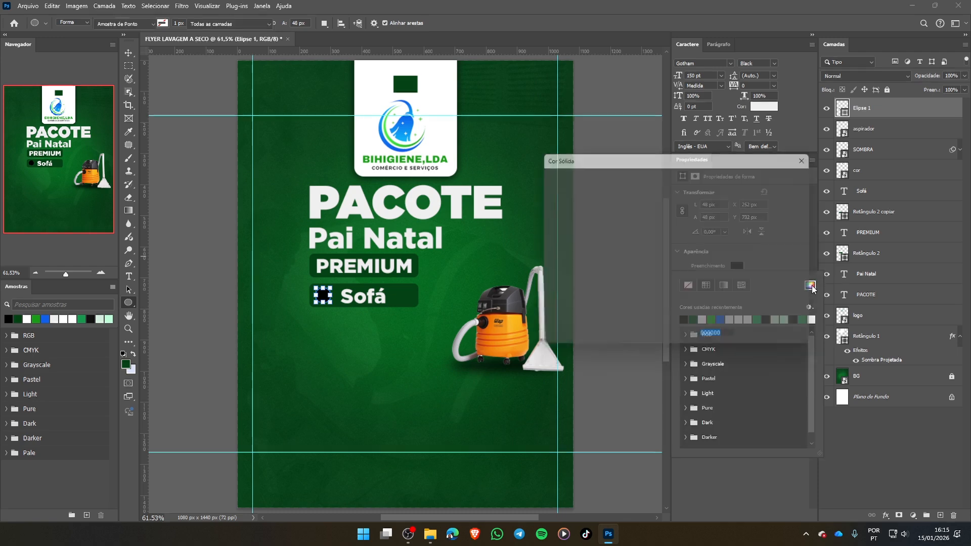
left_click(353, 194)
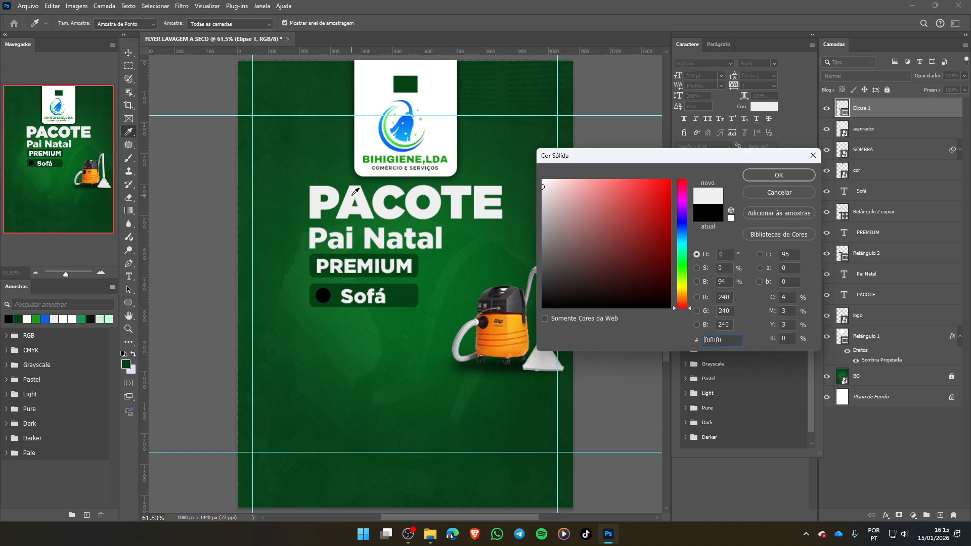
left_click(788, 174)
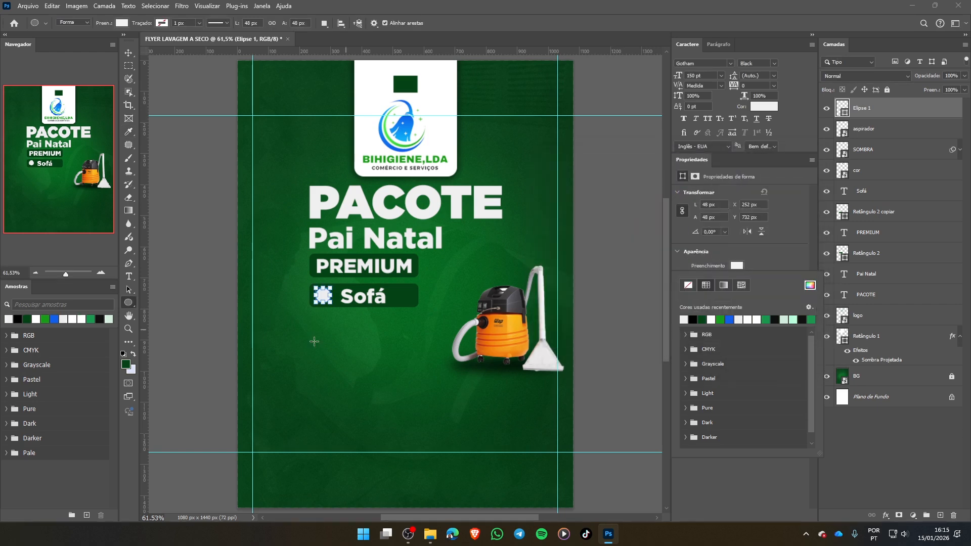
left_click(130, 53)
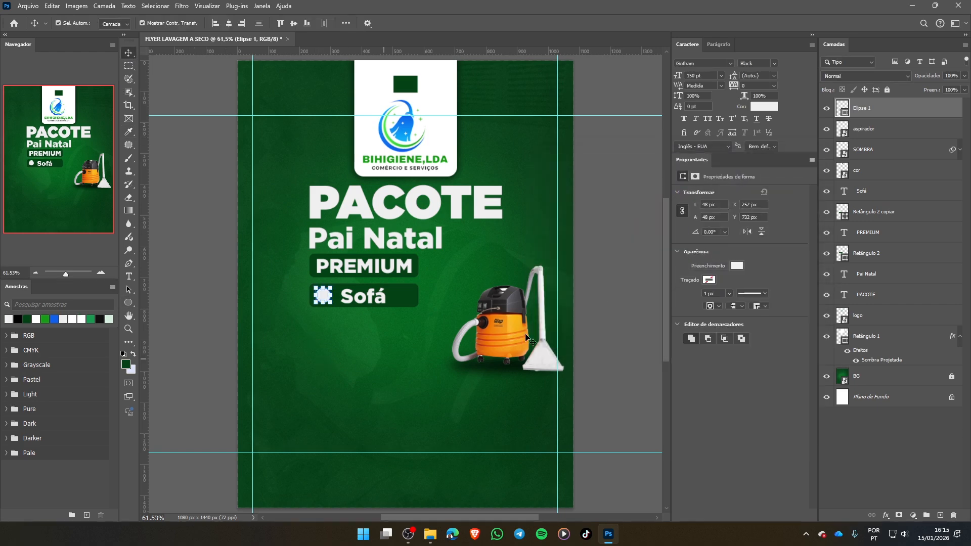
left_click(484, 204)
left_click(445, 99)
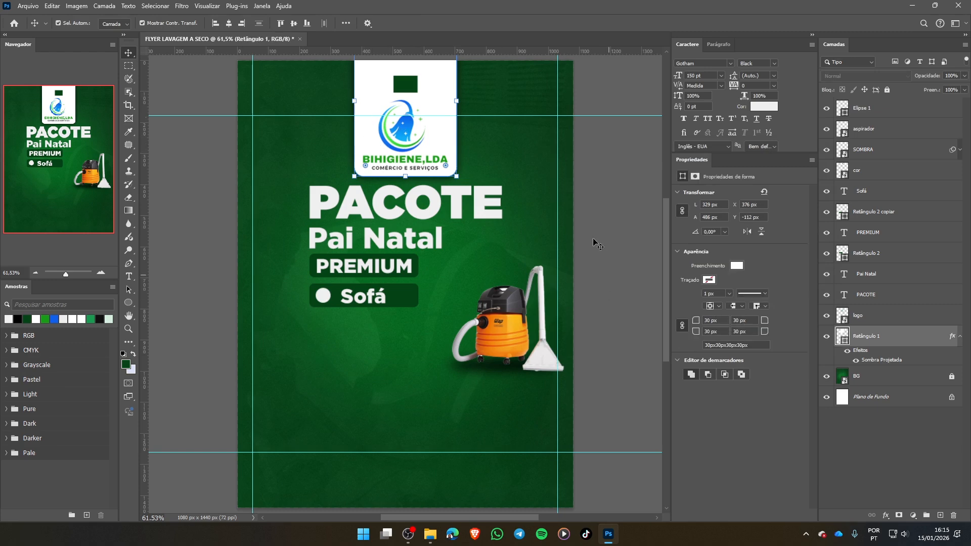
left_click(588, 221)
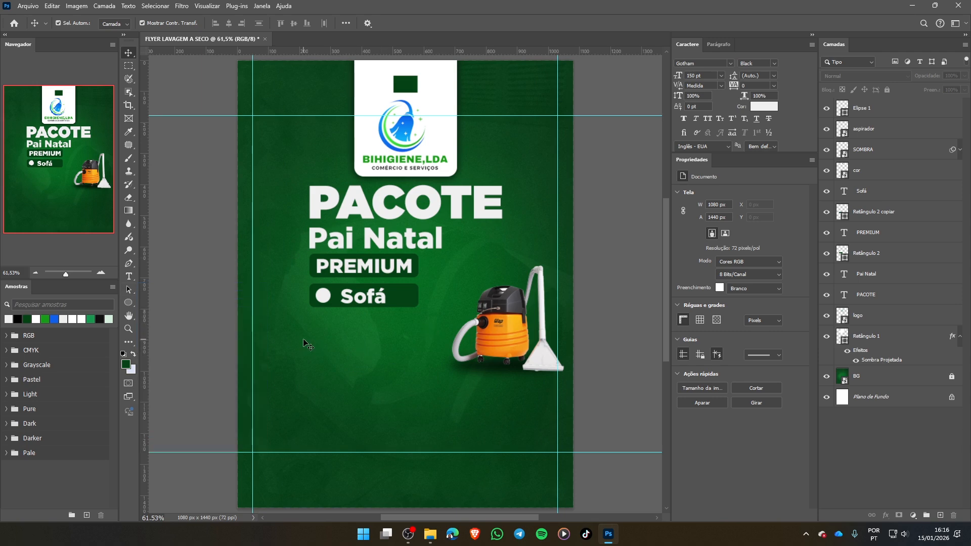
- Add the text "1" in Gotham Black below the Sofá rectangle
key("t")
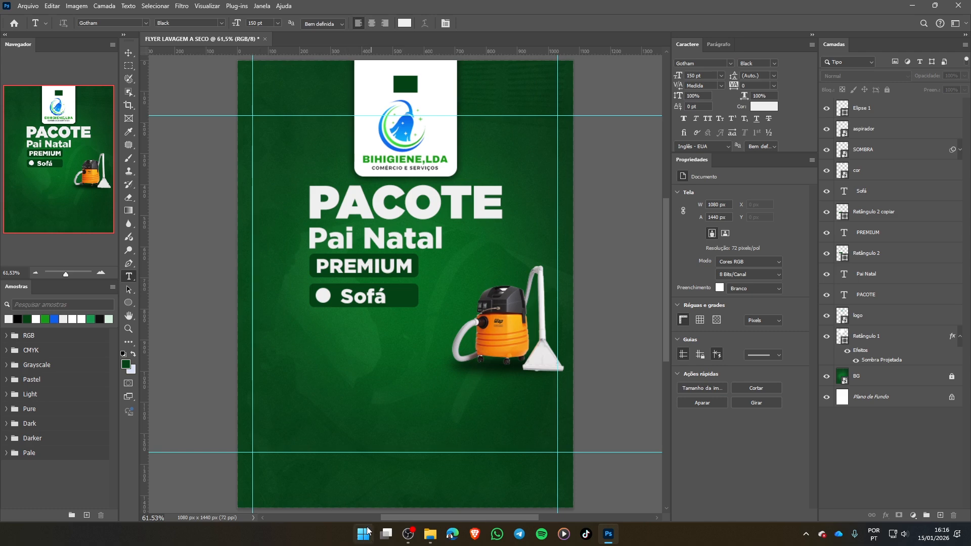
left_click(331, 333)
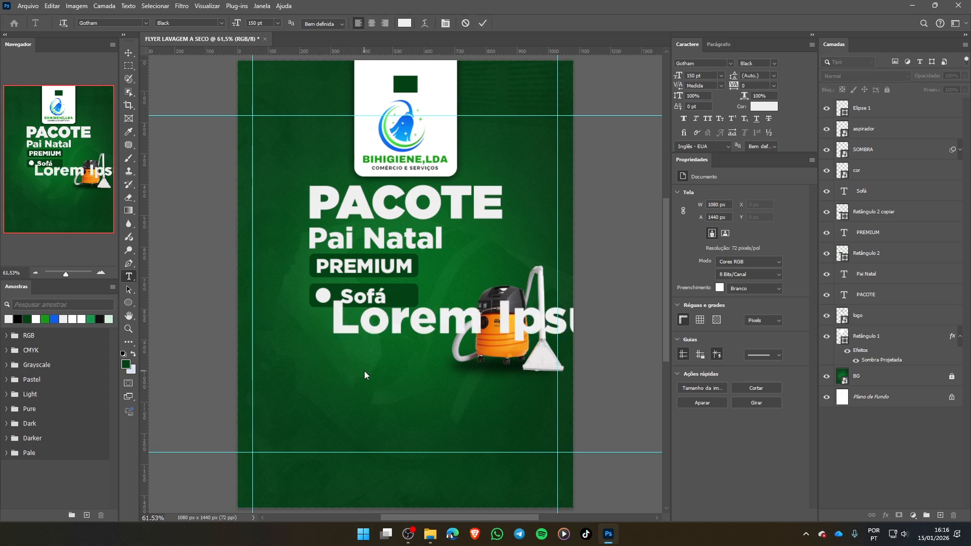
type("1")
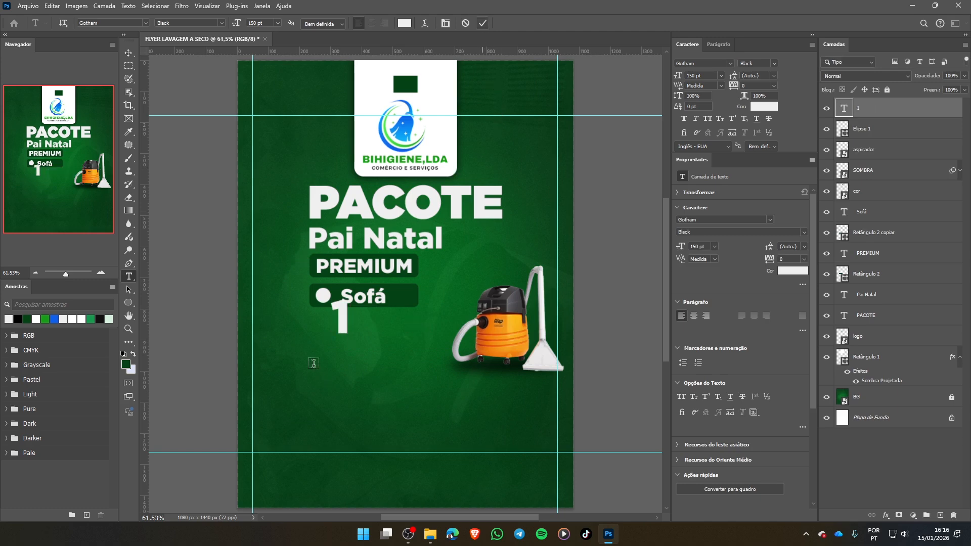
left_click(483, 23)
left_click(128, 52)
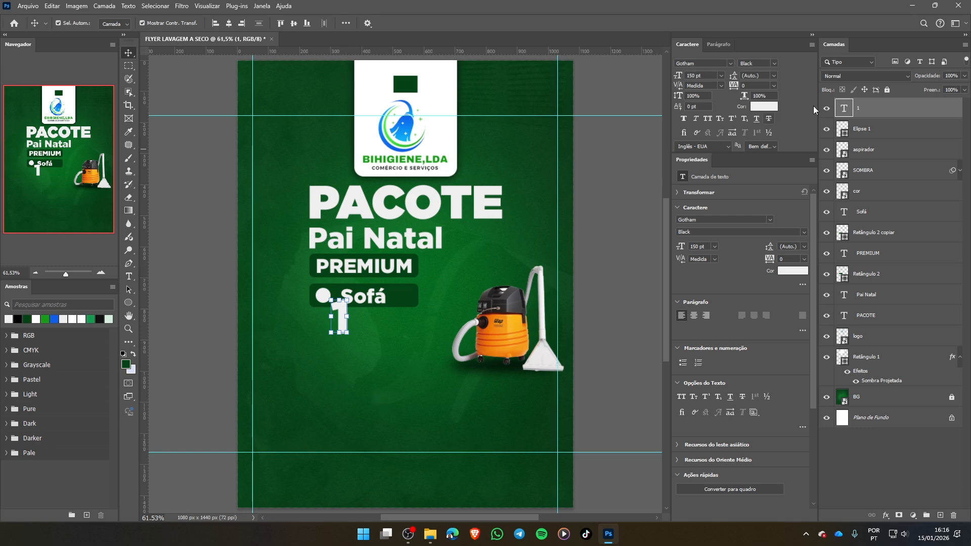
- Reduce the font size of the number 1 to 50 pt
left_click_drag(674, 83, 632, 82)
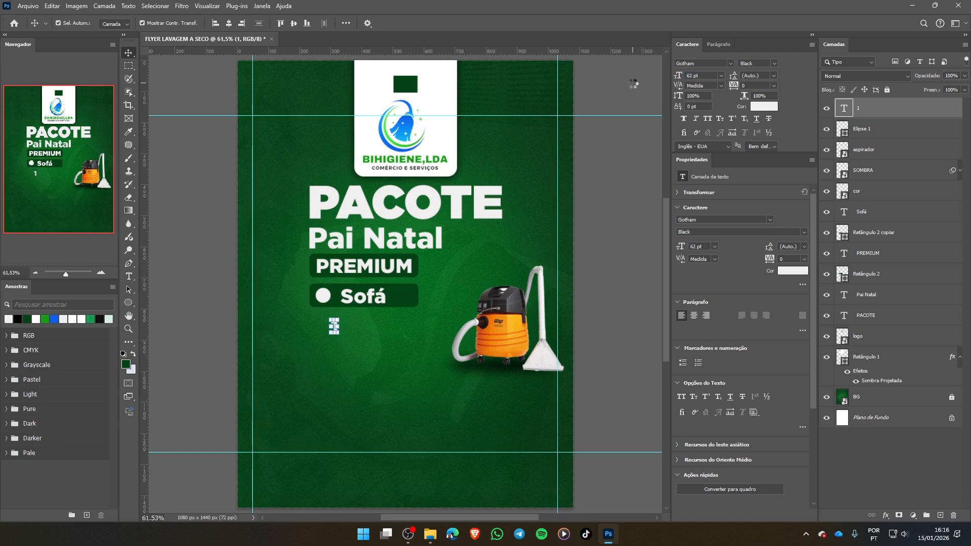
left_click_drag(701, 76, 626, 78)
type("50")
key("Return")
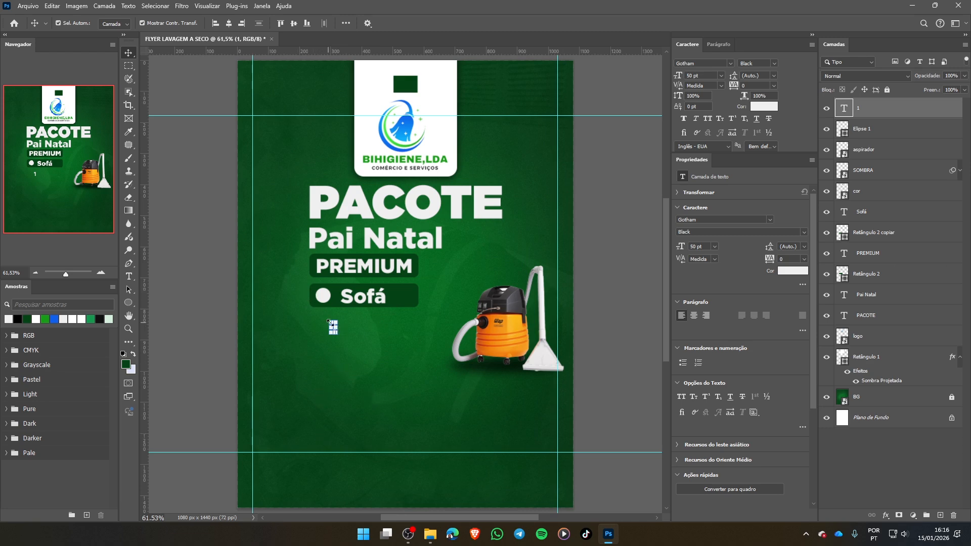
- Move the number 1 onto the centre of the off-white circle beside Sofá, without changing its size
left_click_drag(336, 328, 371, 329)
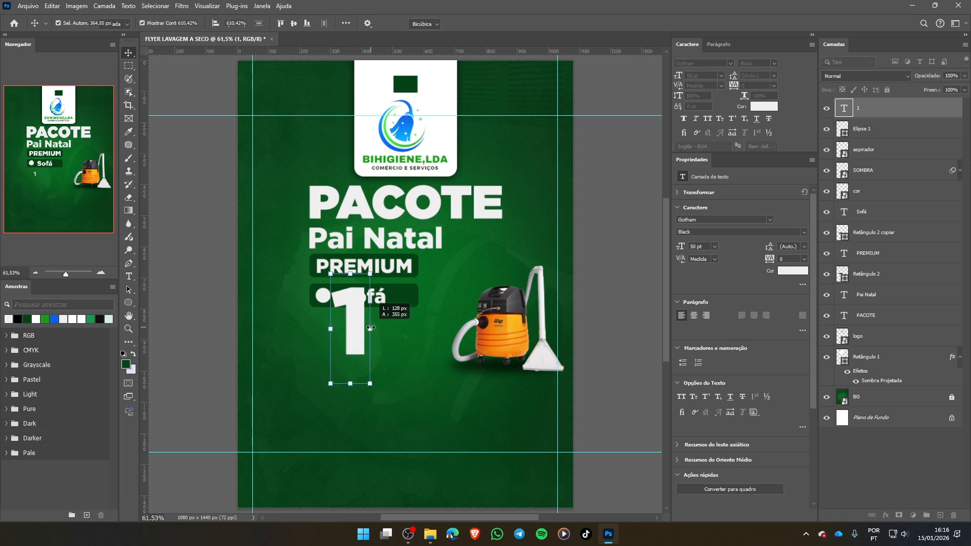
key("Escape")
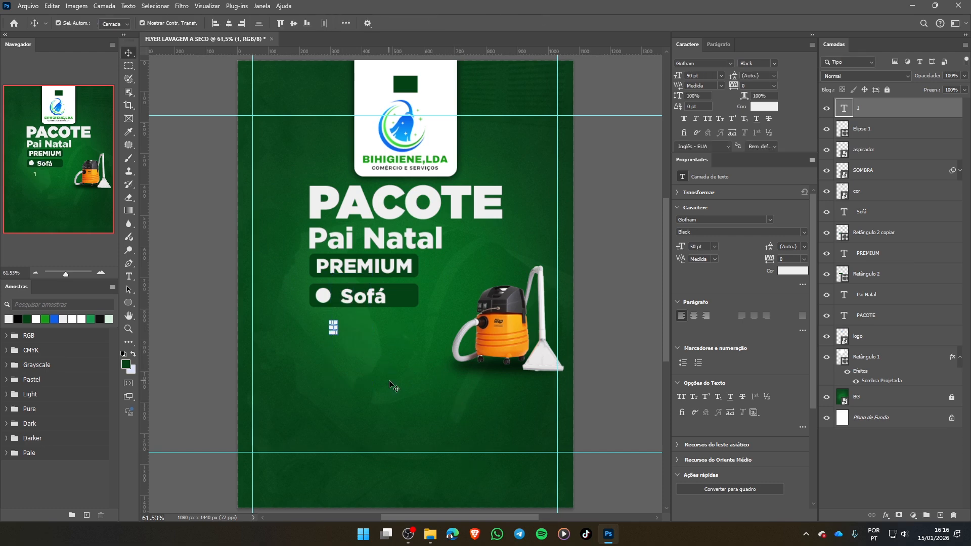
key("ctrl")
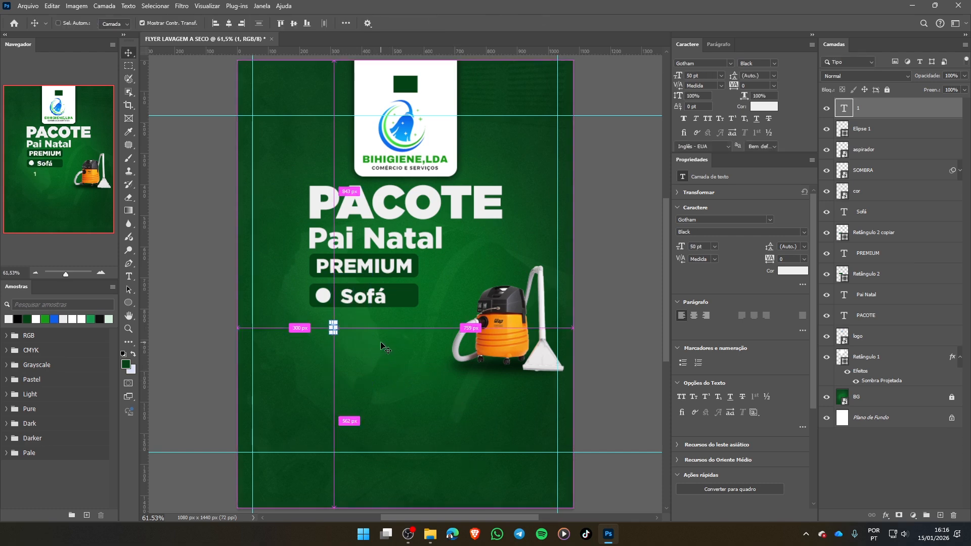
mouse_move(360, 324)
left_mouse_down()
mouse_move(353, 315)
mouse_move(383, 317)
mouse_move(369, 322)
mouse_move(370, 311)
left_mouse_up()
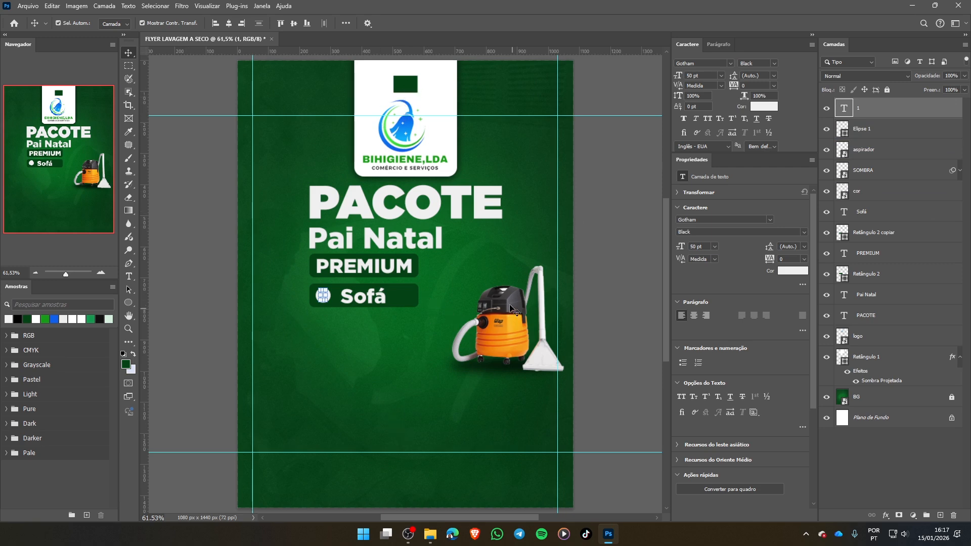
- Try recolouring the number 1 with dark green 034314 sampled from the small rectangle above the logo, and undo the change
left_click(760, 104)
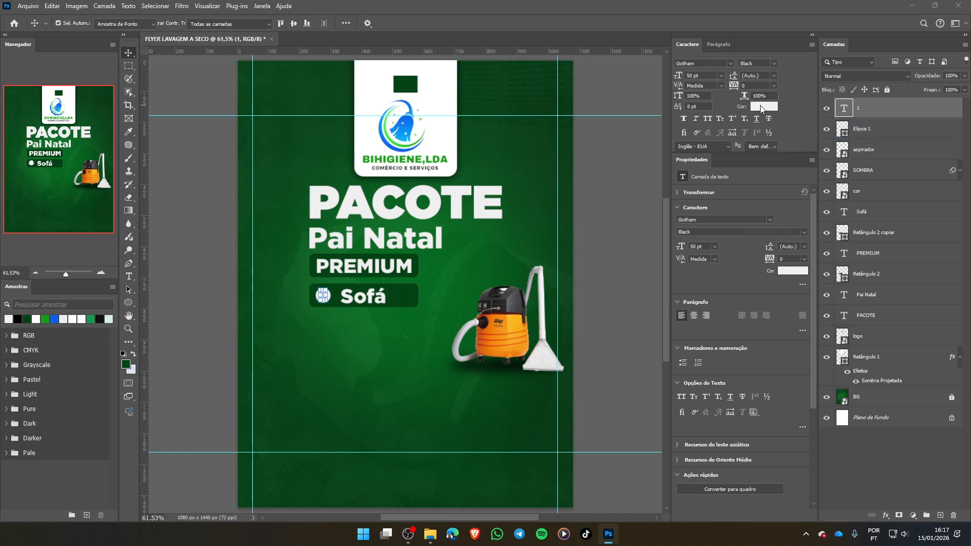
left_click(410, 83)
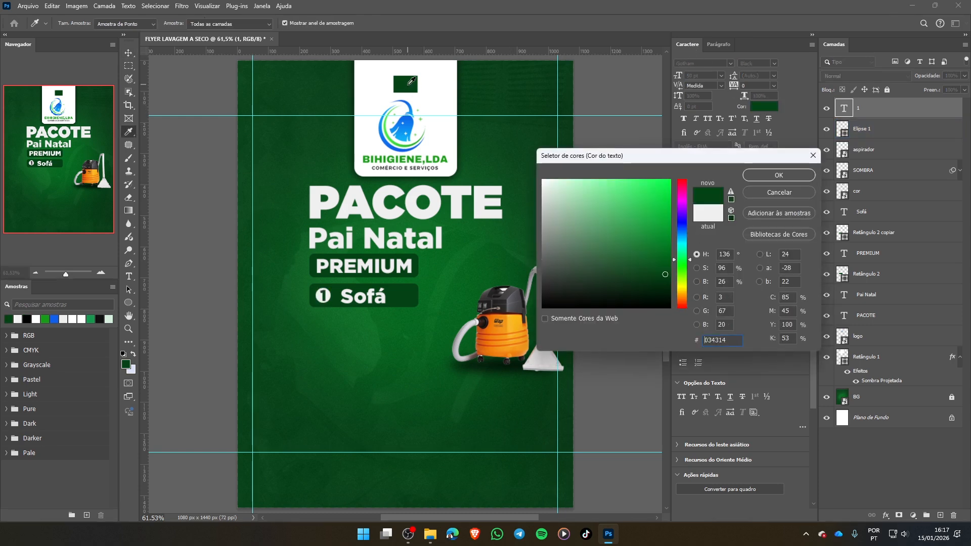
left_click(798, 178)
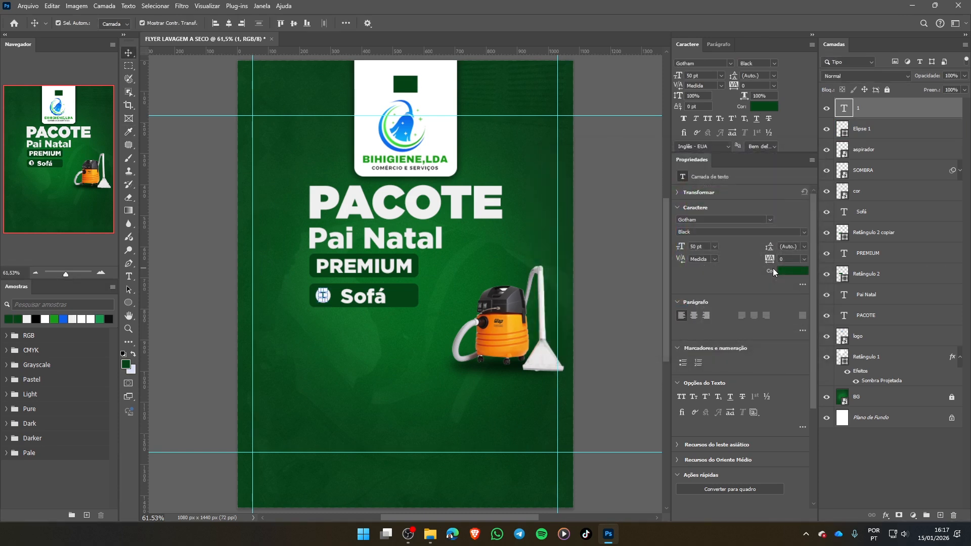
key("ctrl+z")
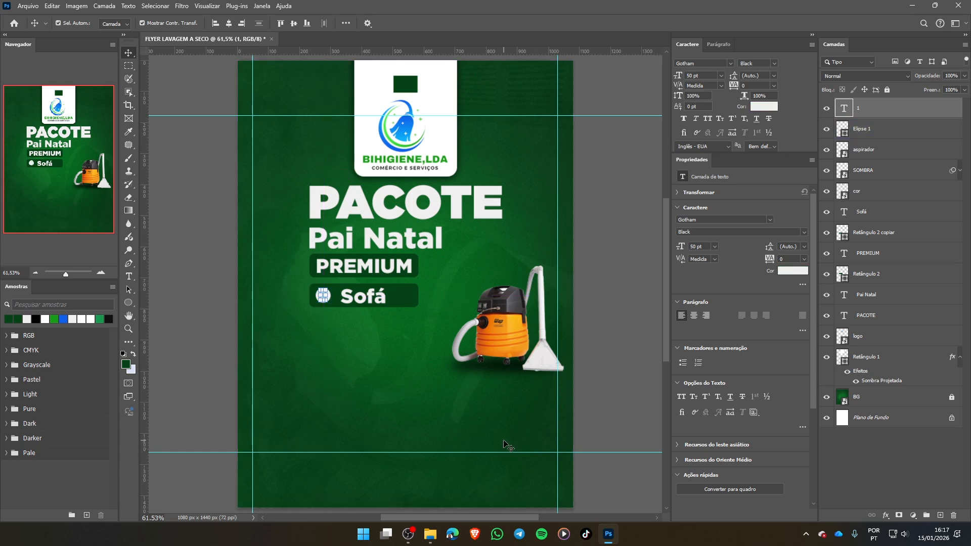
- Try sampling the dark green of the small rectangle above the logo with the Eyedropper to recolour the number 1
key("i")
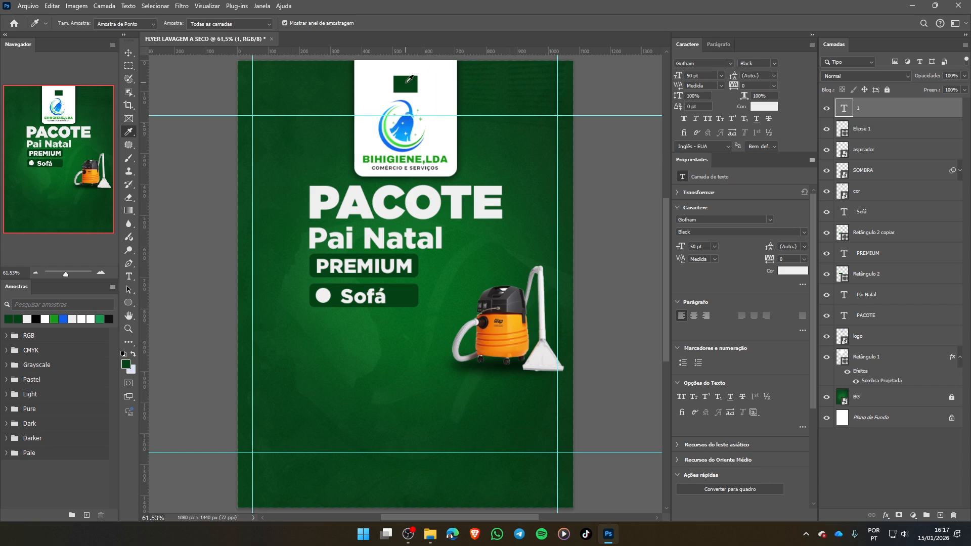
left_click(128, 52)
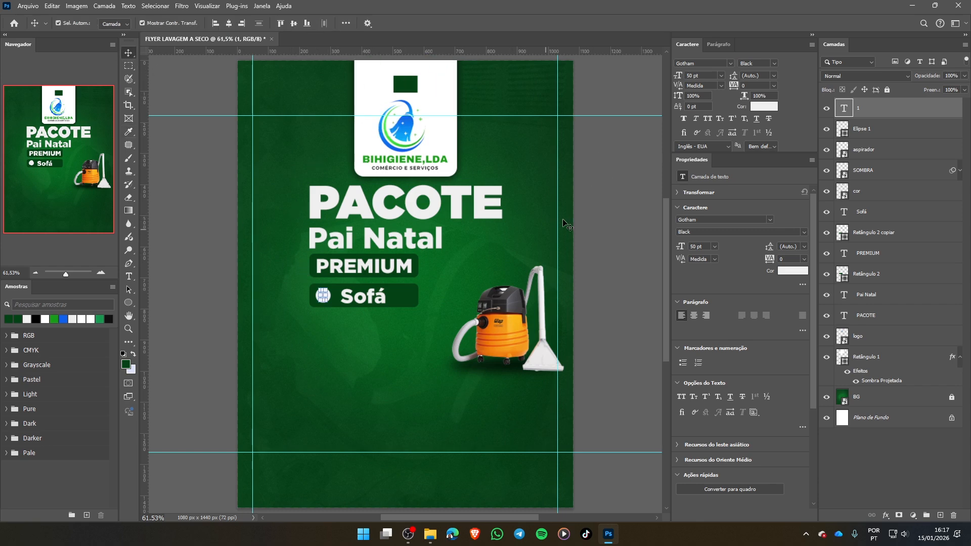
left_click(401, 342)
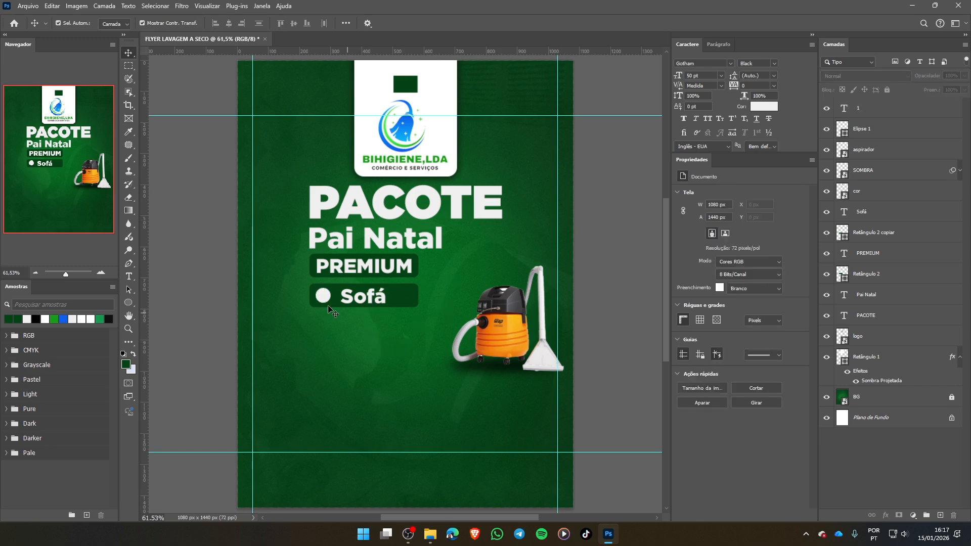
left_click(883, 111)
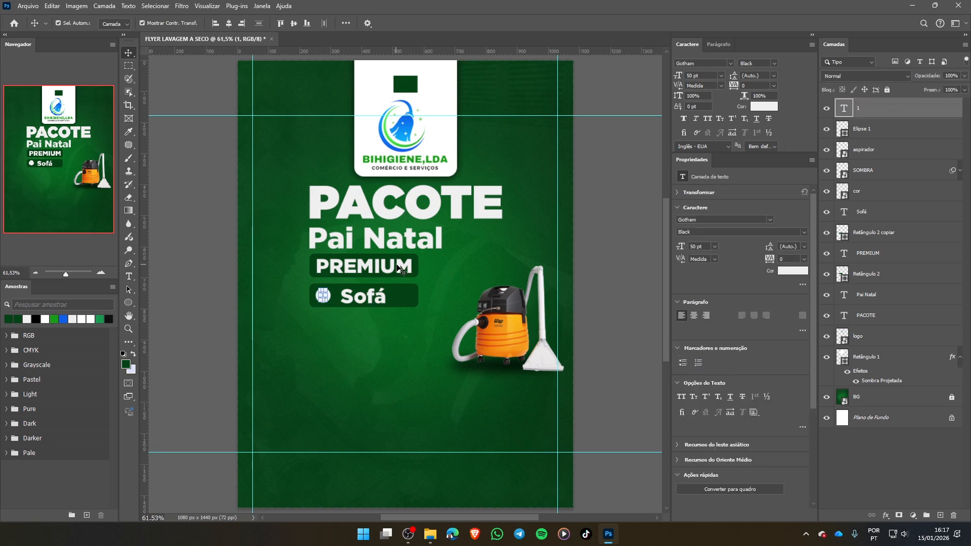
key("i")
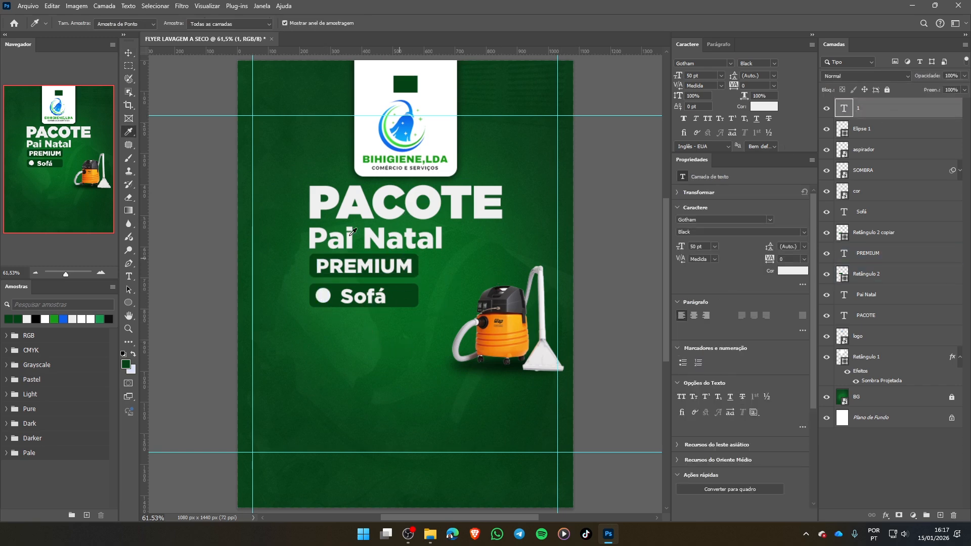
left_click(406, 82)
left_click(130, 54)
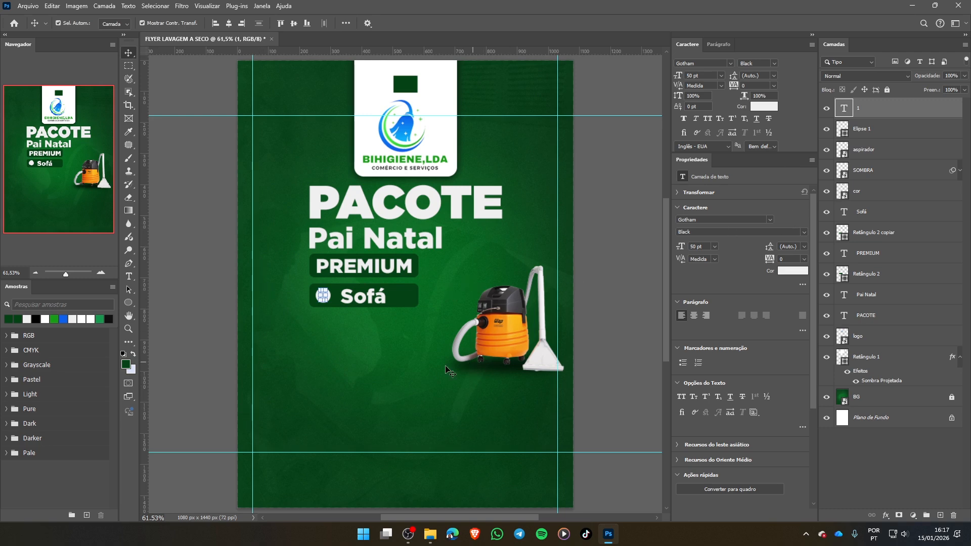
left_click(319, 308)
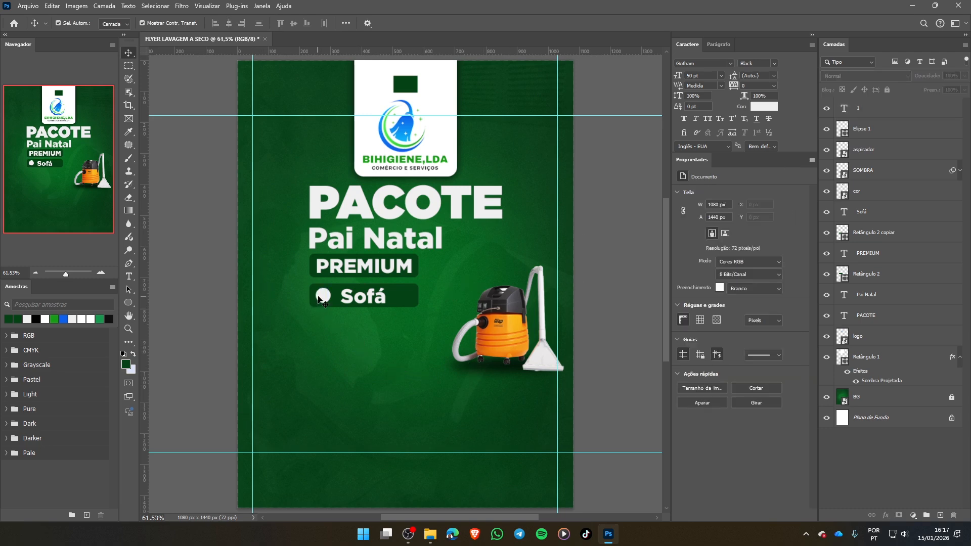
- Set the text colour of the number 1 to dark green 034314, sampled from the small rectangle above the logo
left_click(902, 105)
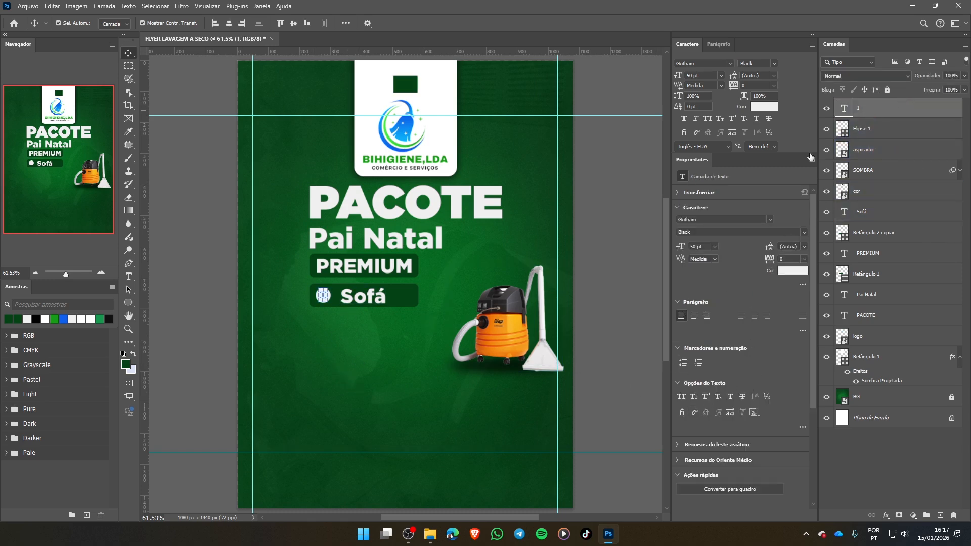
left_click(763, 108)
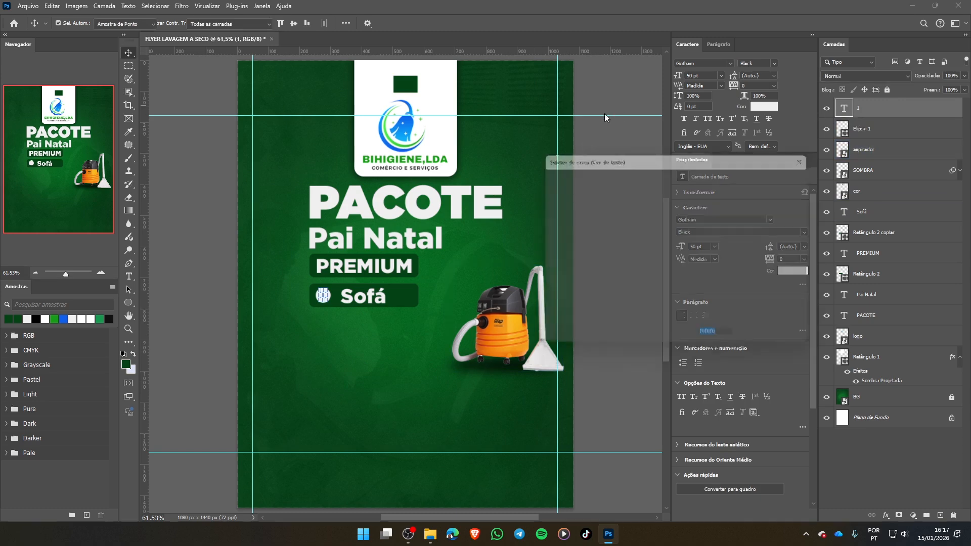
left_click(411, 85)
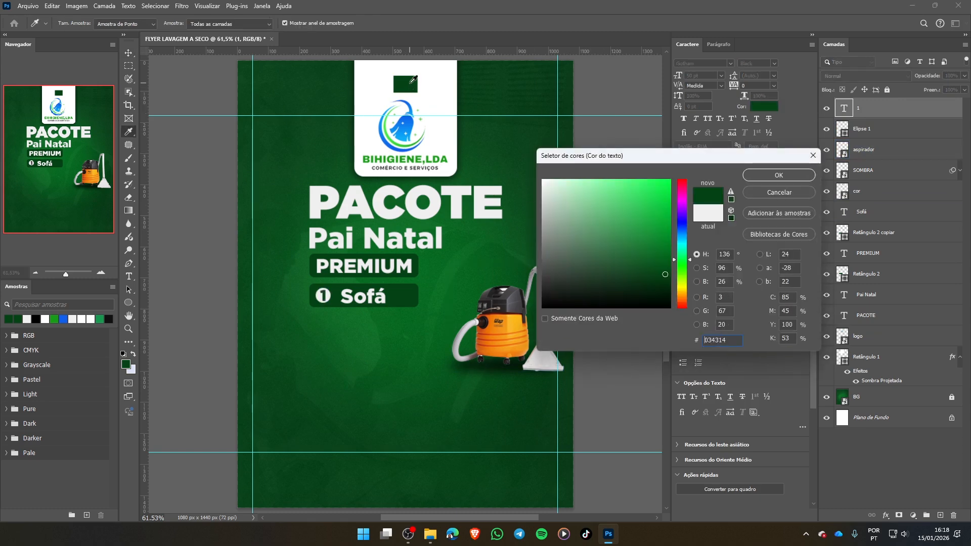
left_click(332, 329)
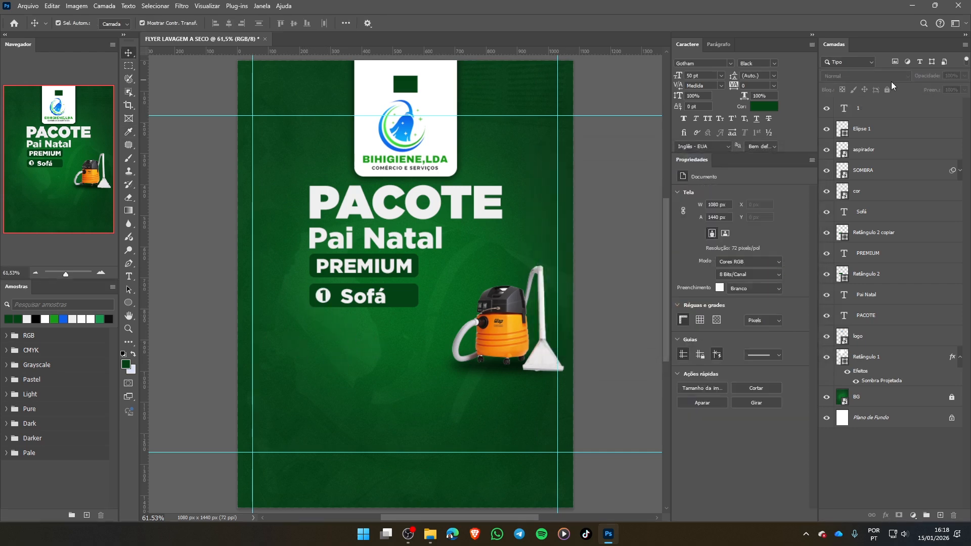
- Select the number 1 together with its circle and set the alignment reference to Seleção
left_click(878, 142)
left_click(876, 137)
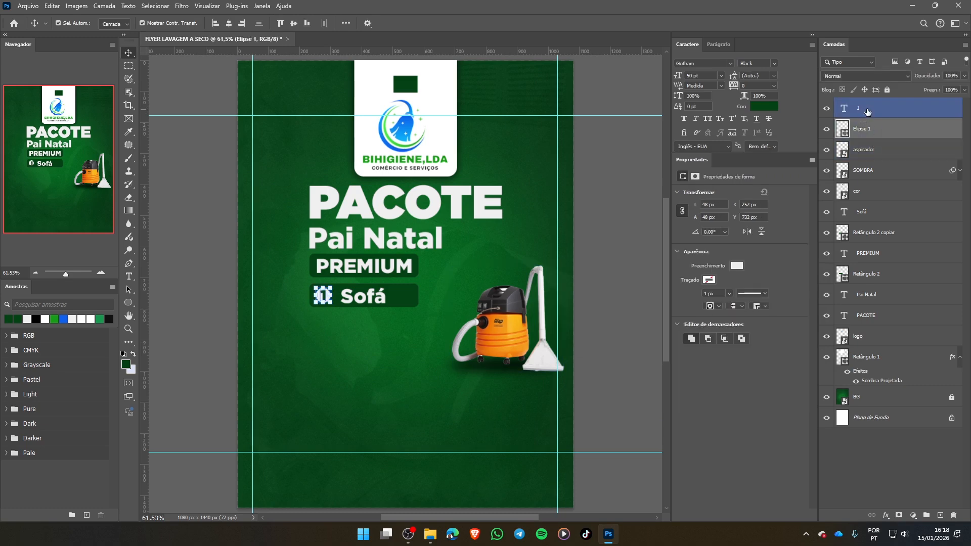
left_click(872, 108)
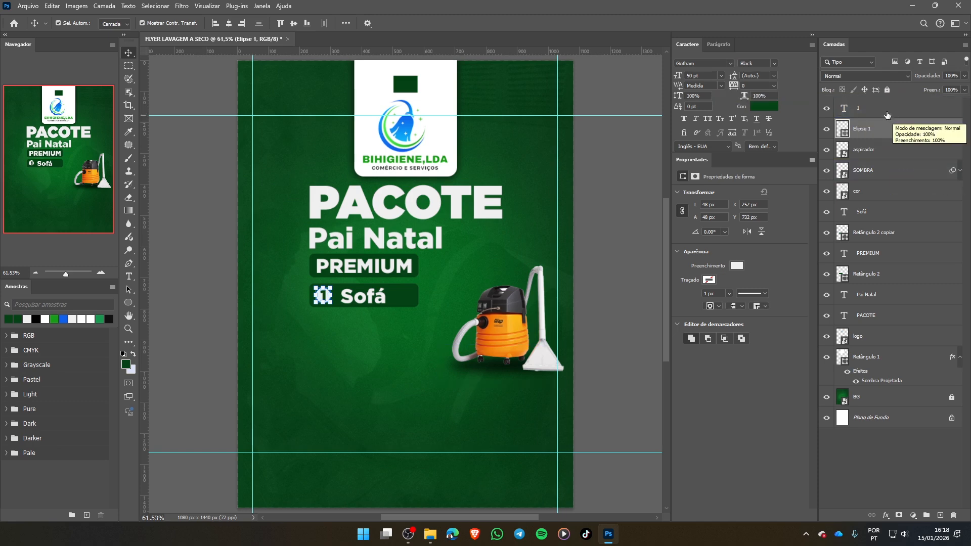
left_click(873, 109, "shift")
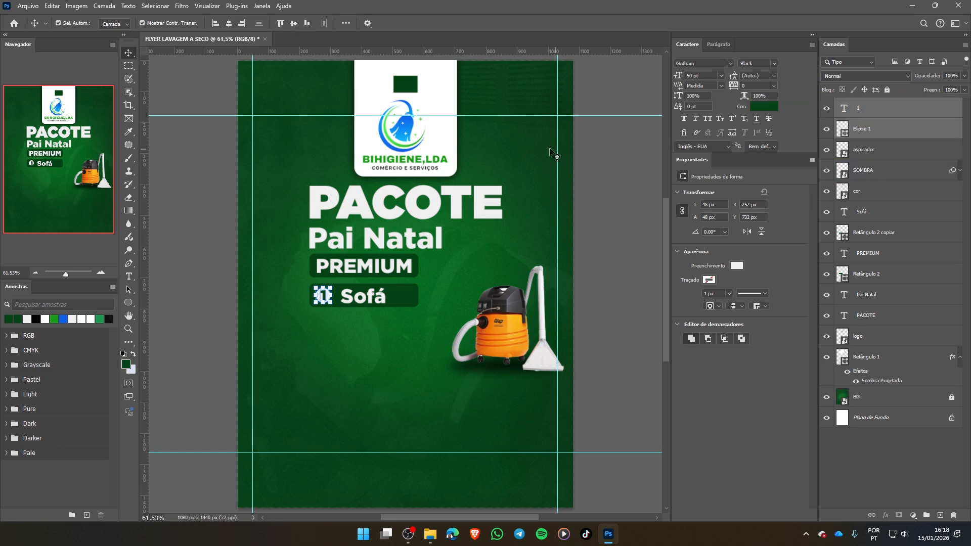
left_click(346, 23)
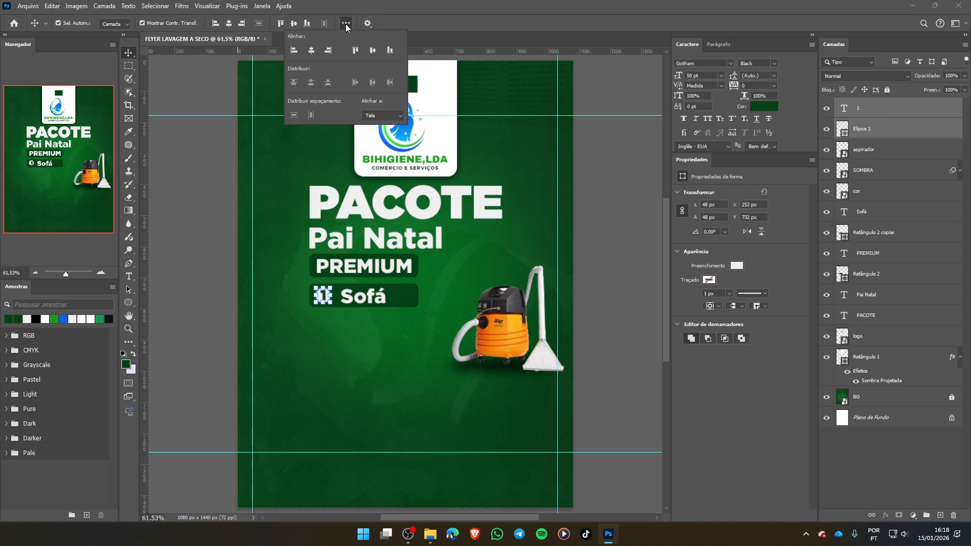
left_click(382, 115)
left_click(380, 133)
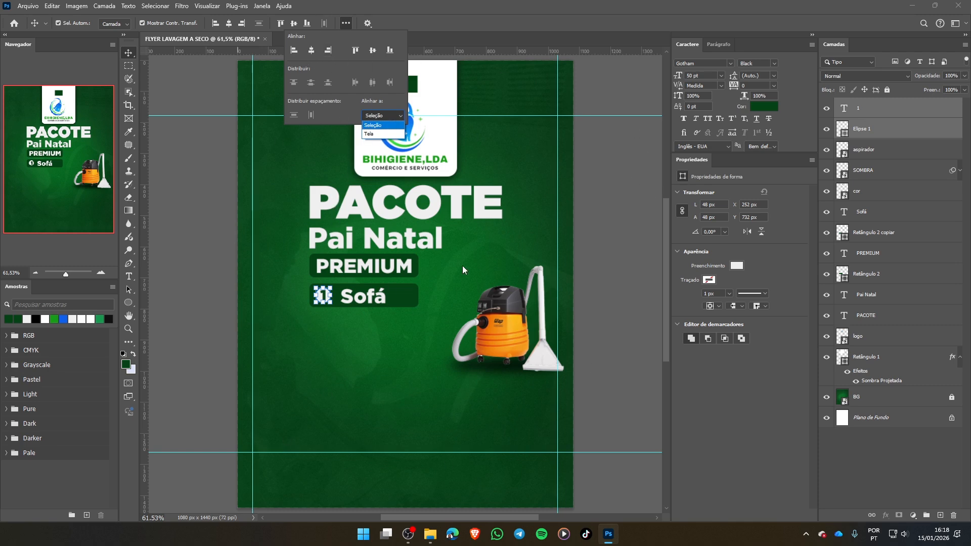
left_click(374, 127)
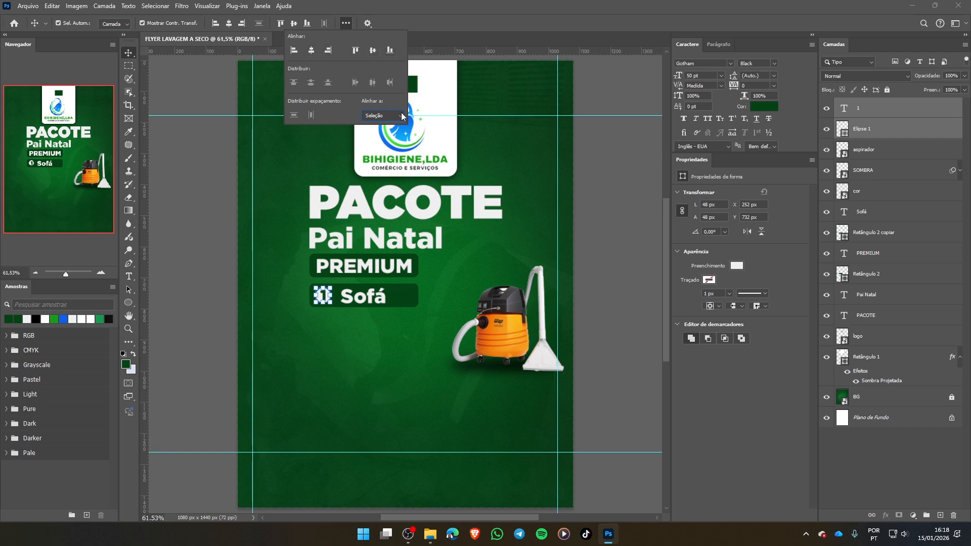
left_click(420, 21)
left_click(366, 337)
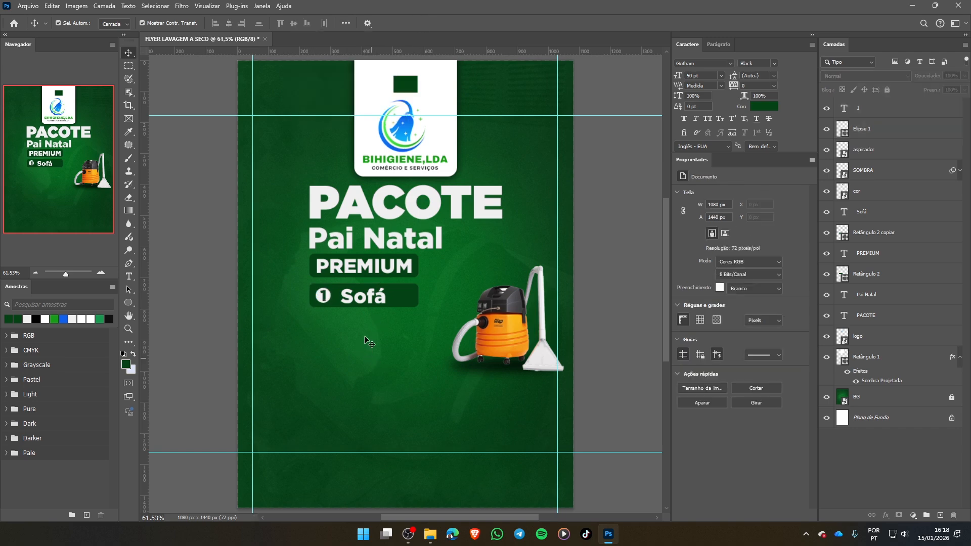
- Change the Sofá text's font weight to Gotham Medium, trying Bold first
left_click(372, 303)
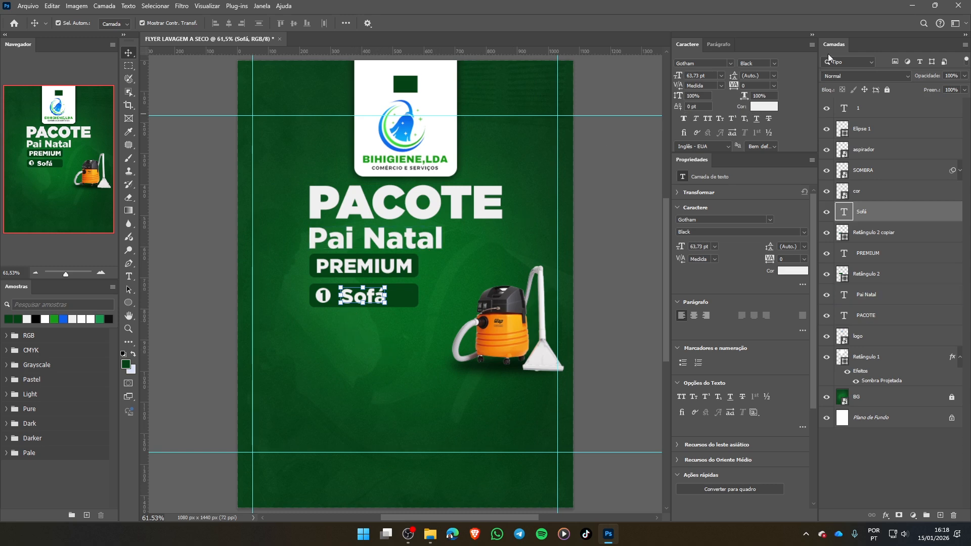
left_click(774, 62)
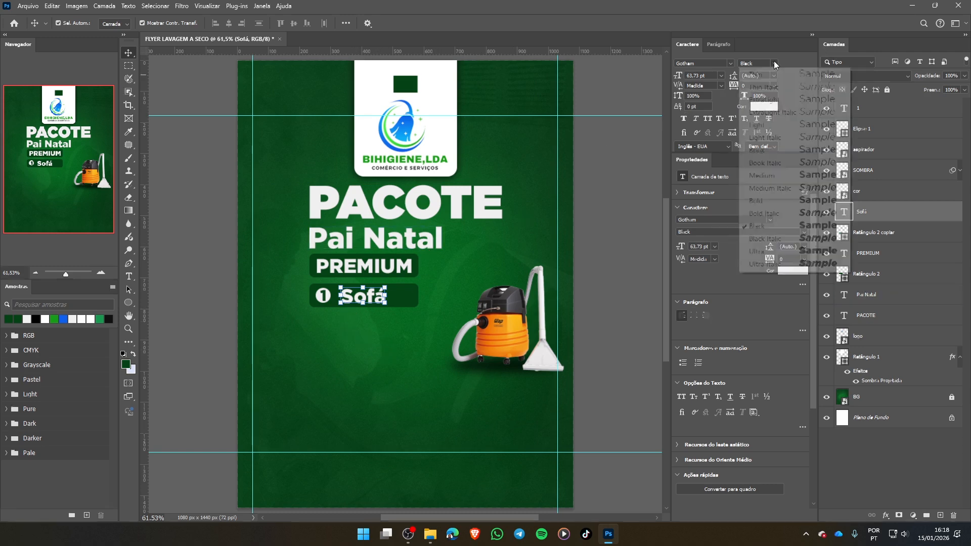
left_click(770, 203)
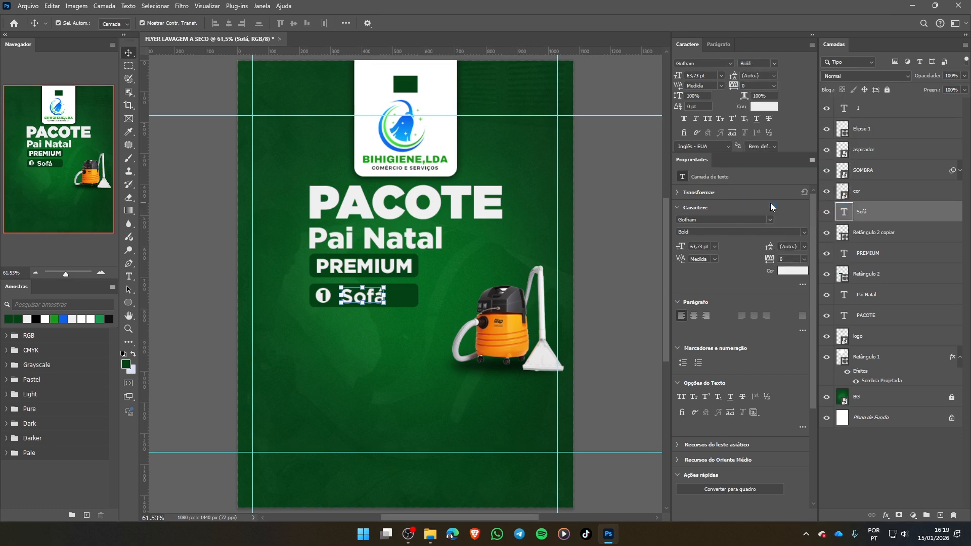
left_click(774, 63)
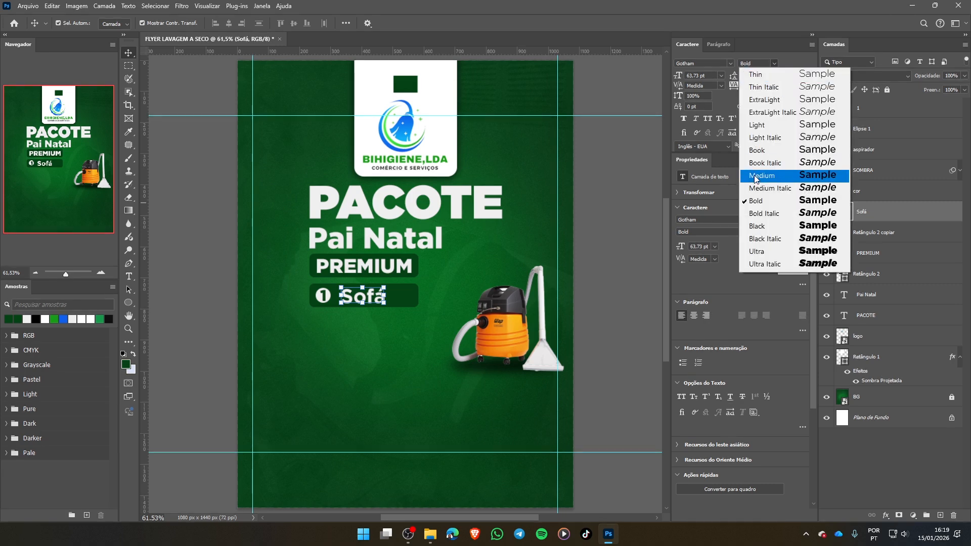
left_click(784, 175)
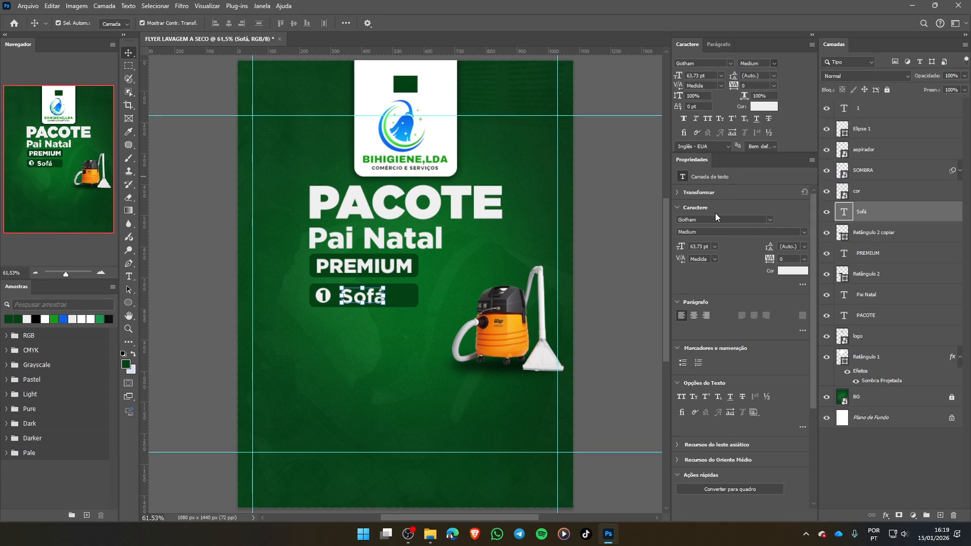
left_click(381, 345)
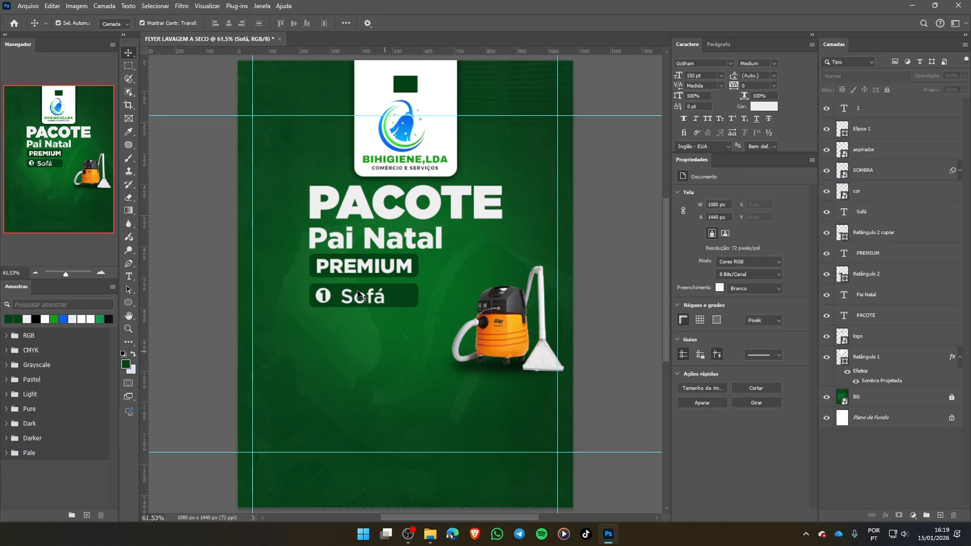
- Move the Sofá text closer to the circled number 1 and select the whole label to check its alignment settings
left_click_drag(360, 294, 355, 296)
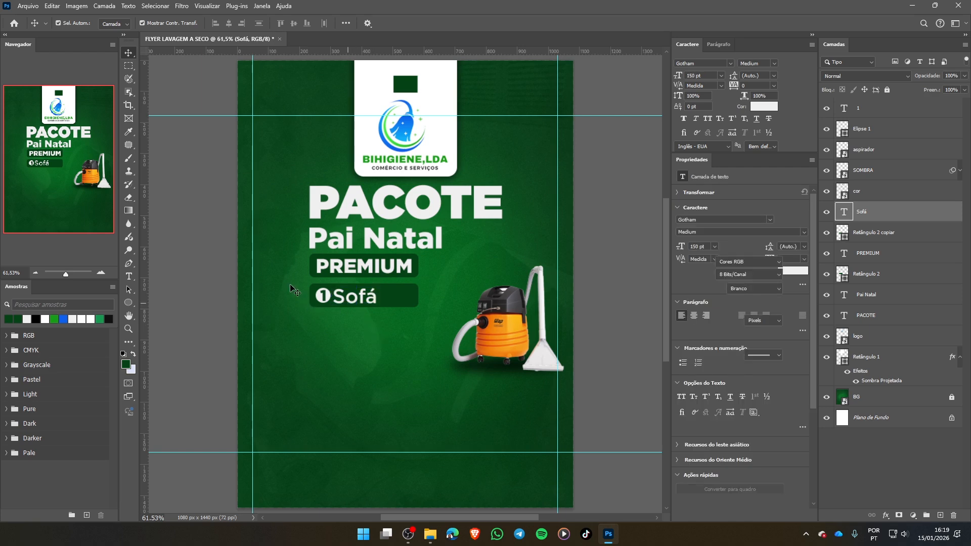
left_click_drag(292, 288, 421, 284)
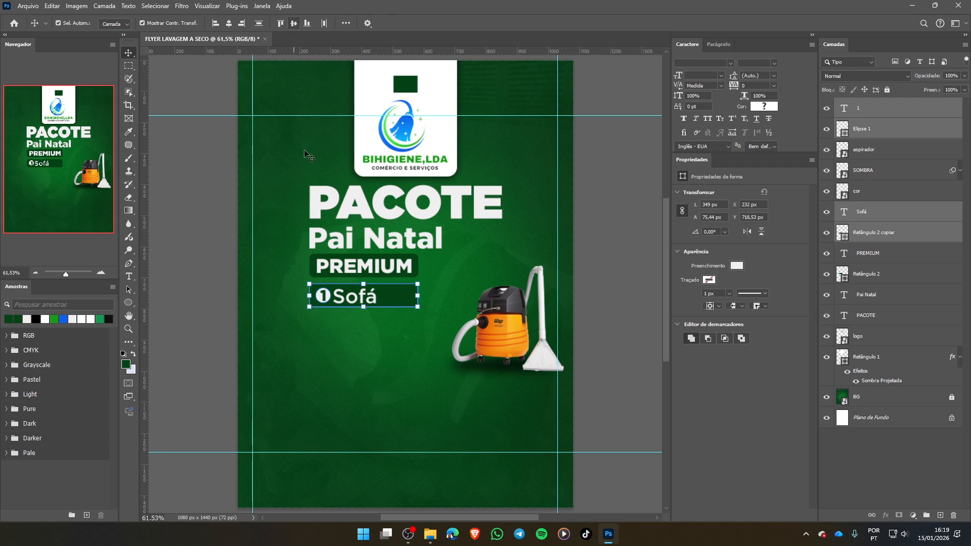
left_click(346, 24)
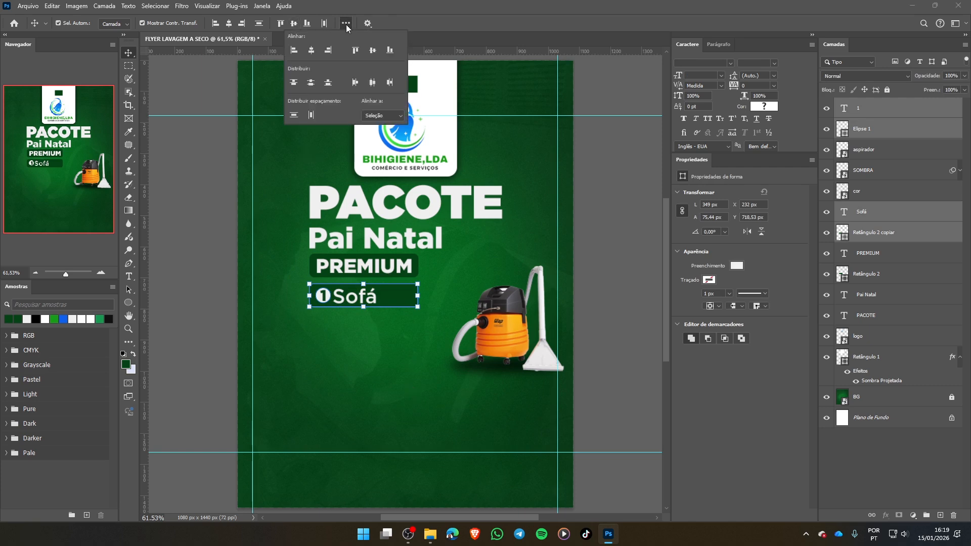
left_click(439, 327)
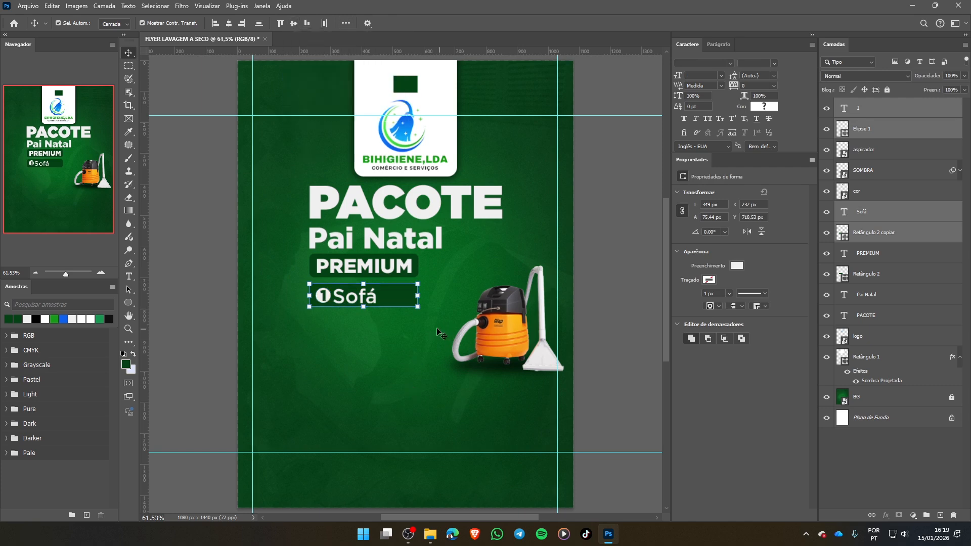
- Reduce the Sofá text's font size to 50 pt and reposition it level with the circled number 1
left_click(351, 303)
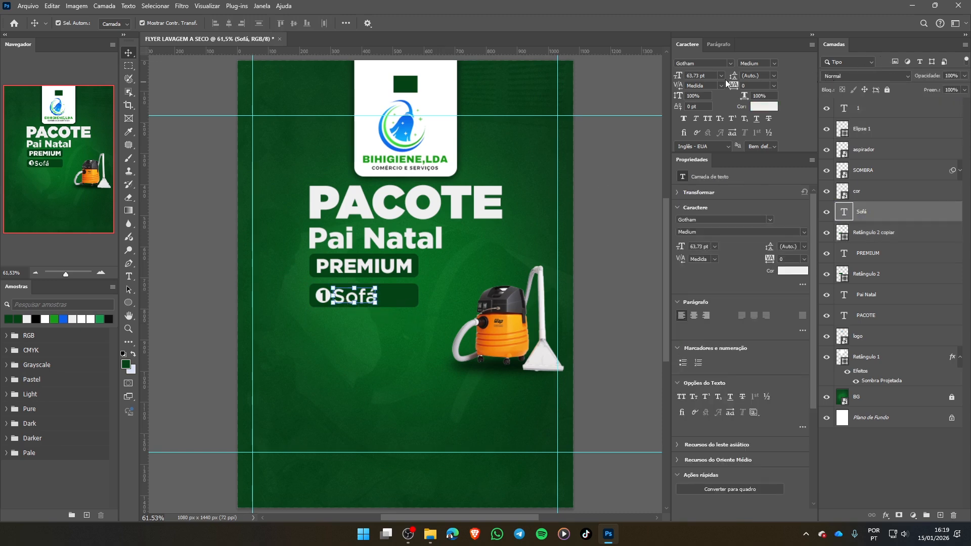
left_click(721, 75)
left_click(706, 76)
type("50")
key("Return")
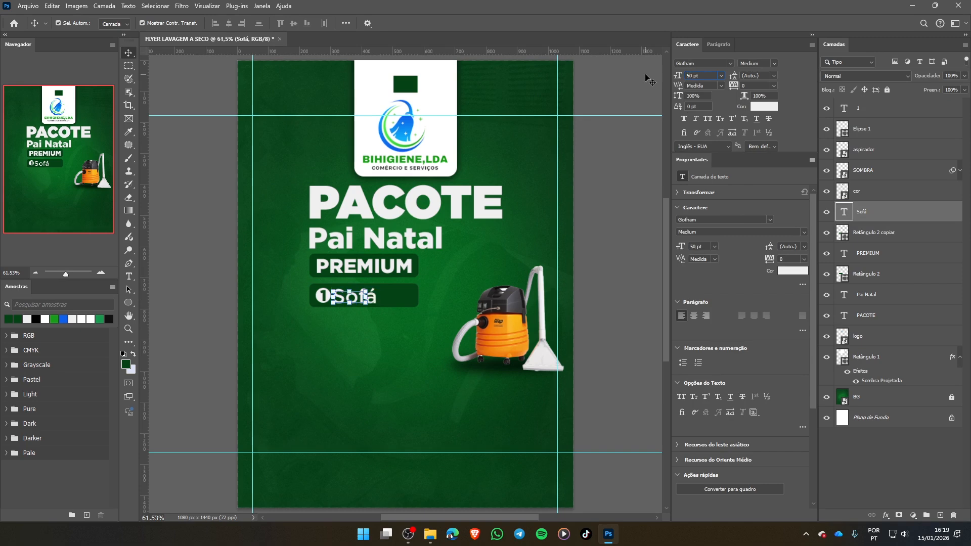
left_click_drag(352, 305, 350, 298)
left_click(332, 314)
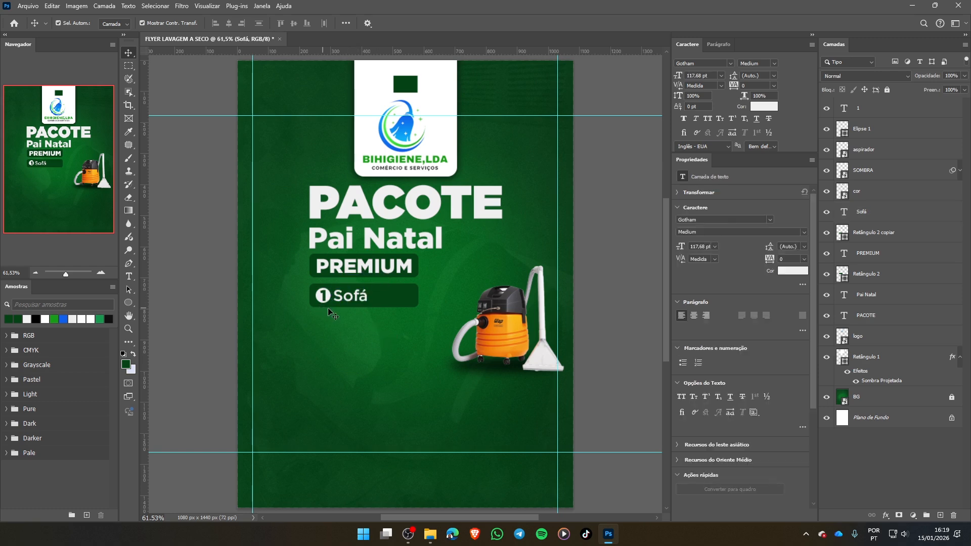
- Try narrowing the dark green rectangle behind Sofá to about 65% of its width, and cancel the transform
left_click(405, 300)
left_click(418, 295)
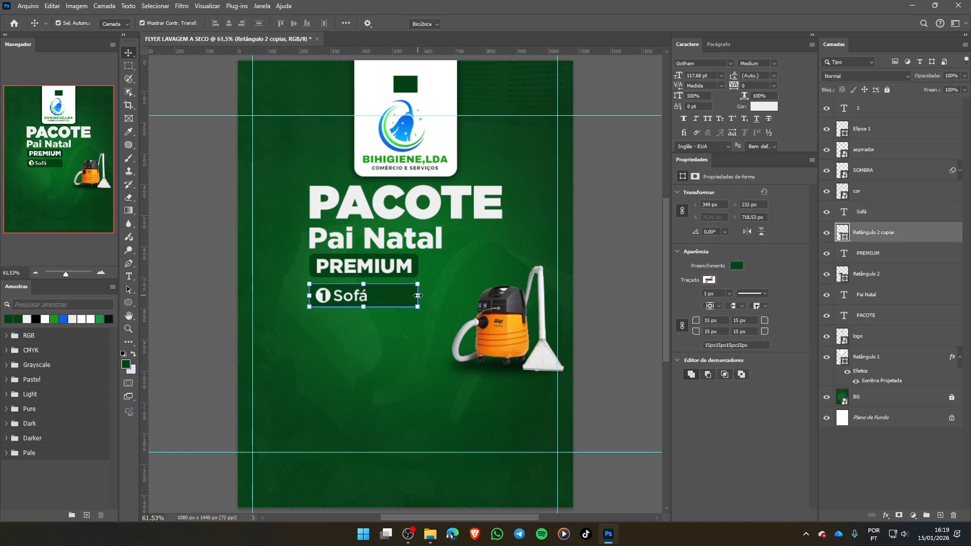
left_click_drag(418, 295, 380, 296)
key("Escape")
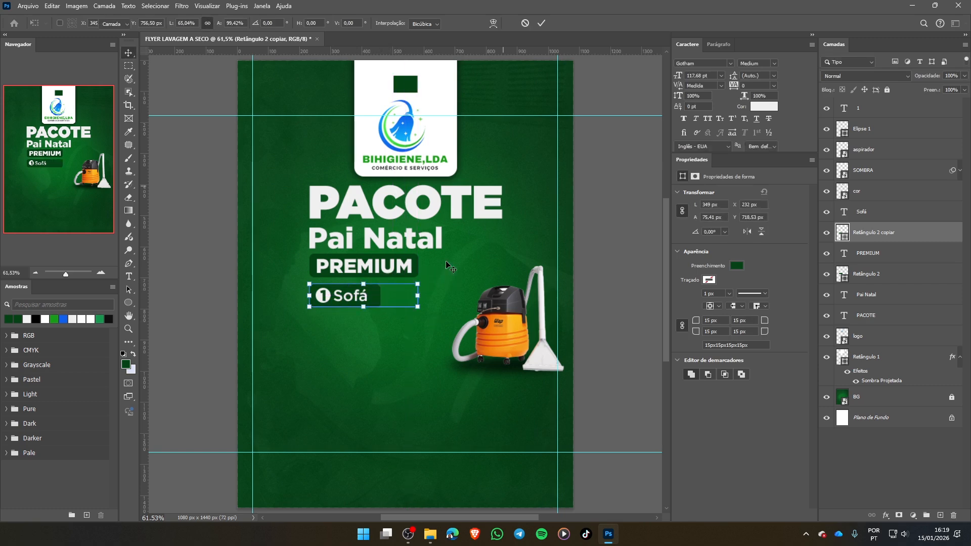
left_click(385, 351)
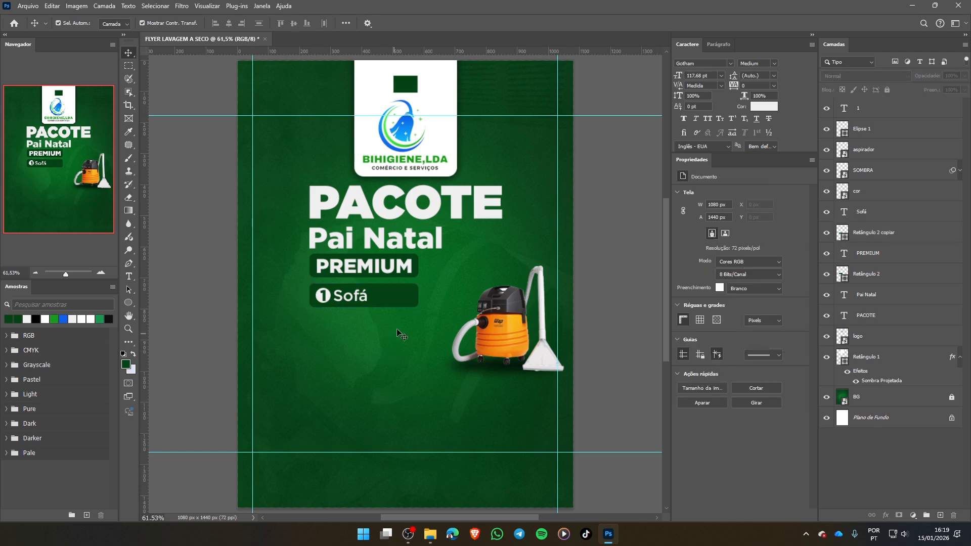
left_click(394, 300)
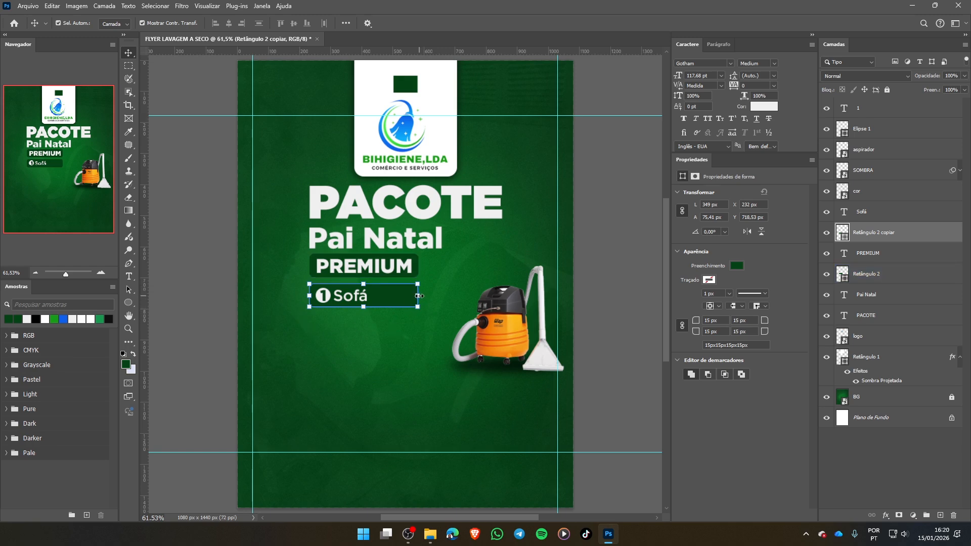
left_click_drag(420, 296, 378, 296)
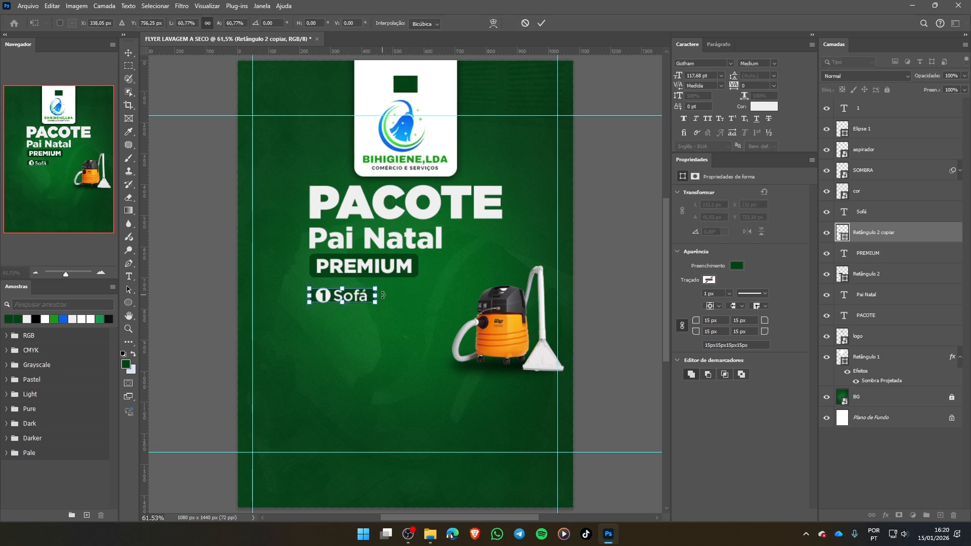
key("ctrl+z")
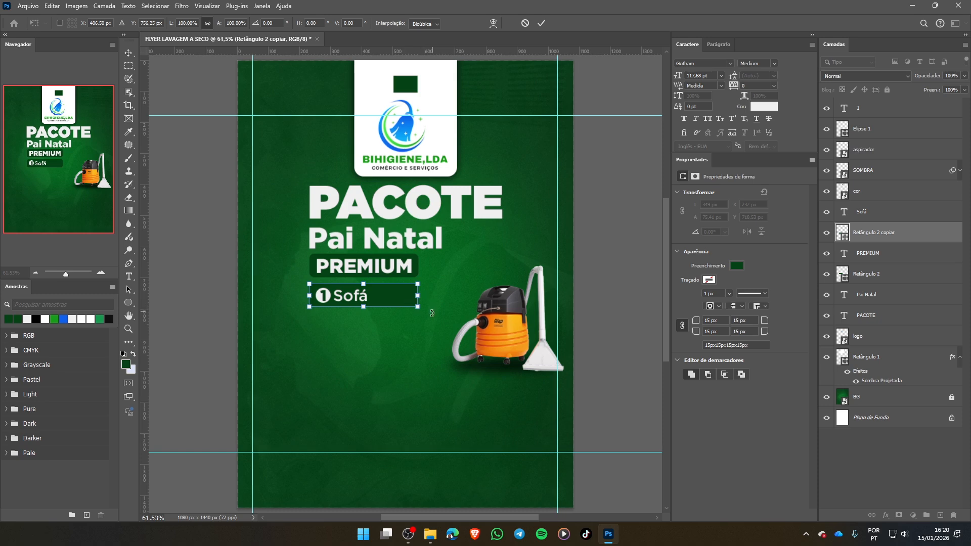
left_click(525, 23)
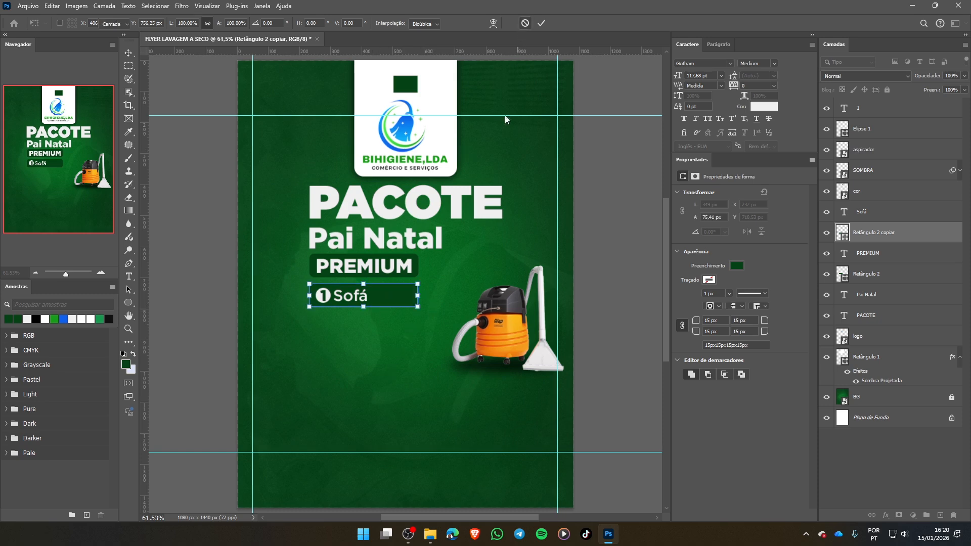
- Narrow the dark green rectangle behind the Sofá label to about 212 px wide, keeping its height nearly unchanged
left_click(393, 296)
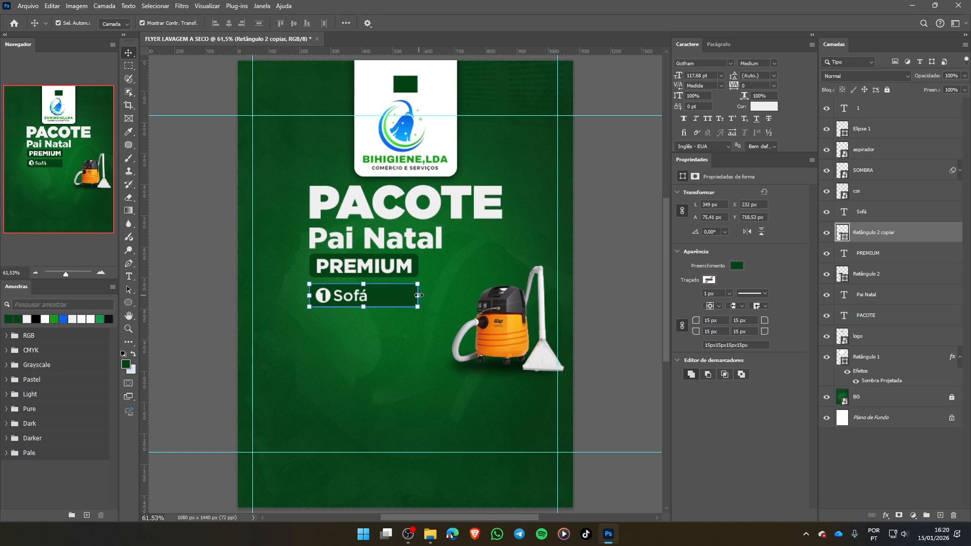
left_click_drag(419, 295, 376, 298)
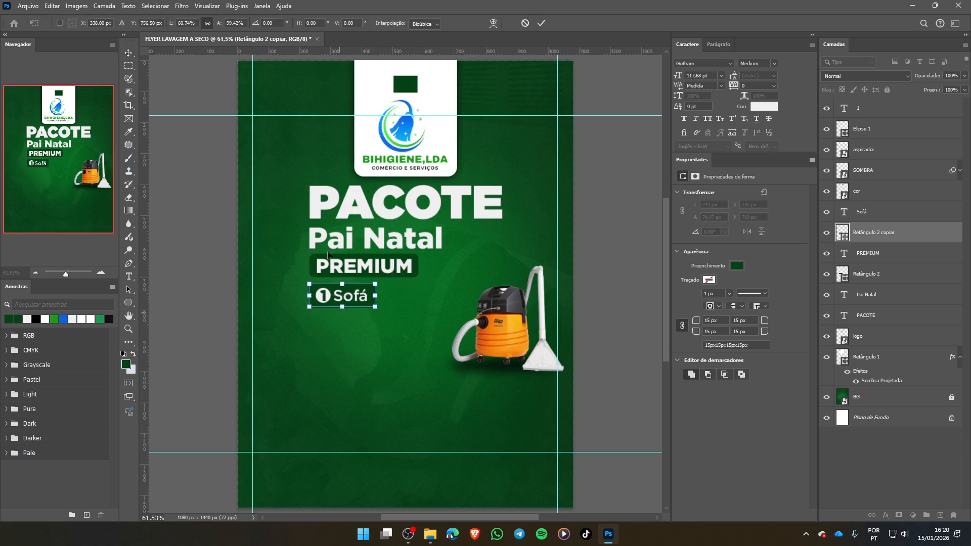
left_click(542, 23)
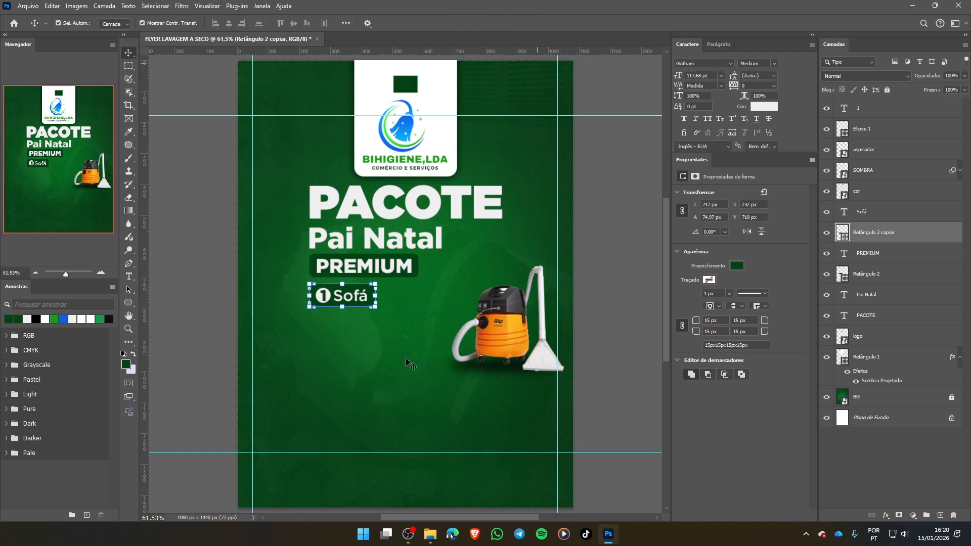
left_click(382, 327)
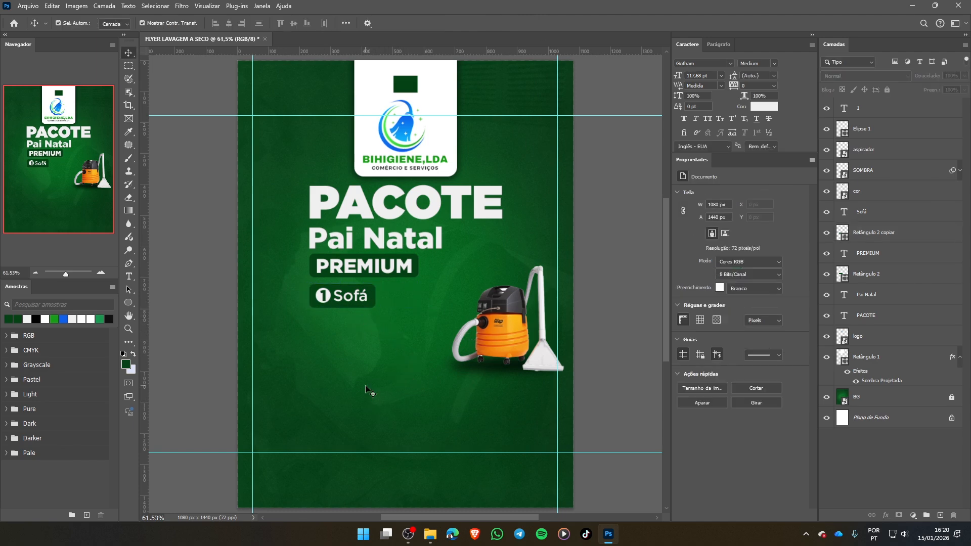
- Select all parts of the 1 Sofá label and scale them together to about 77.6%
left_click(372, 303)
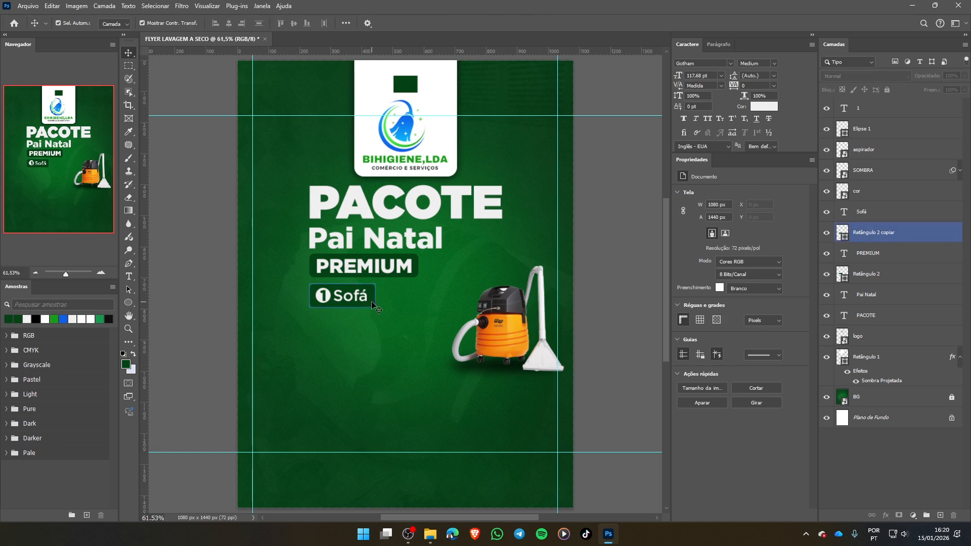
left_click(465, 367)
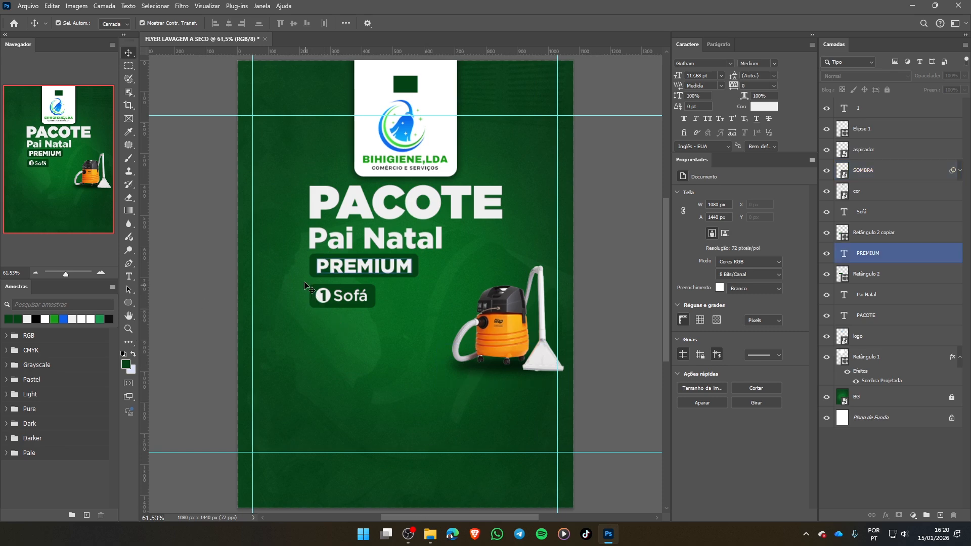
left_click_drag(305, 281, 361, 302)
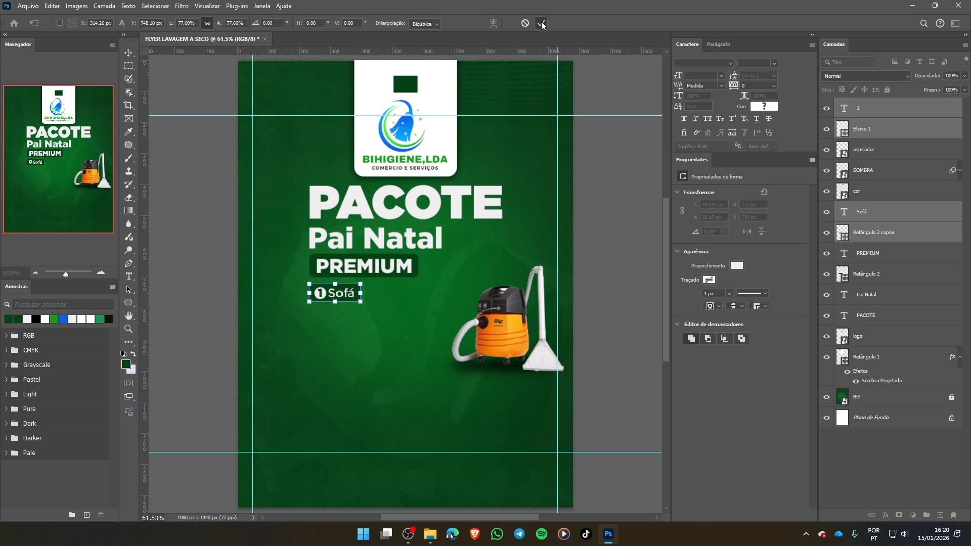
left_click(541, 23)
left_click(372, 334)
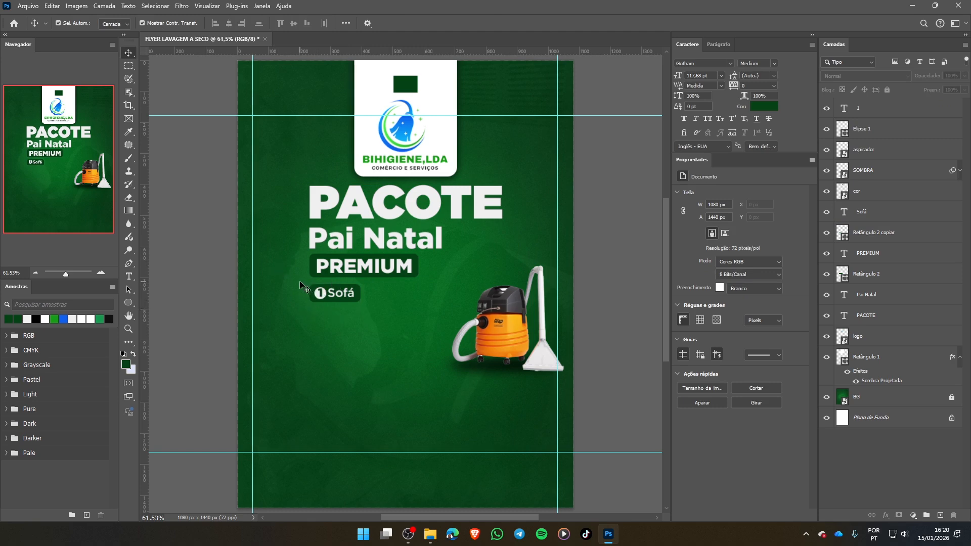
- Duplicate the complete 1 Sofá label directly below the original, aligned with its left edge
left_click_drag(300, 282, 365, 304)
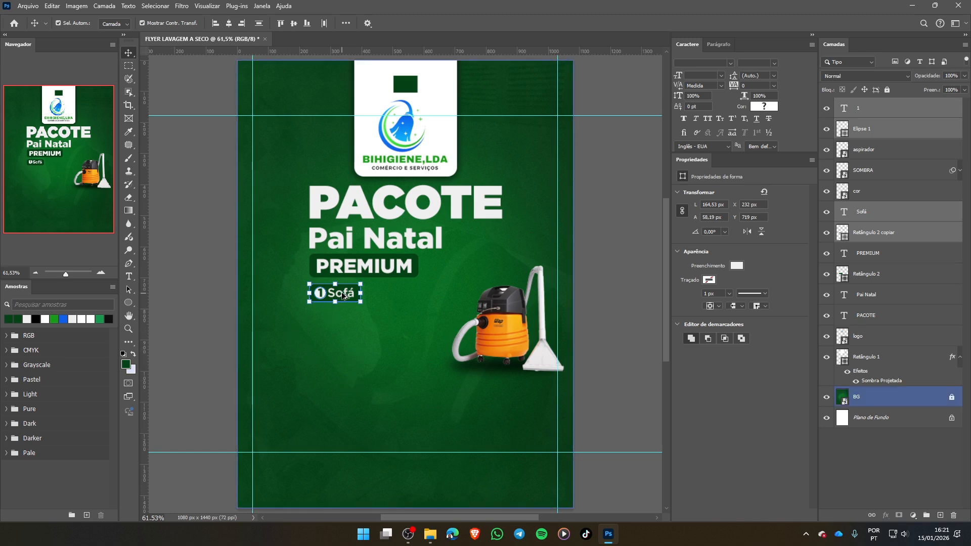
left_click_drag(341, 299, 342, 323)
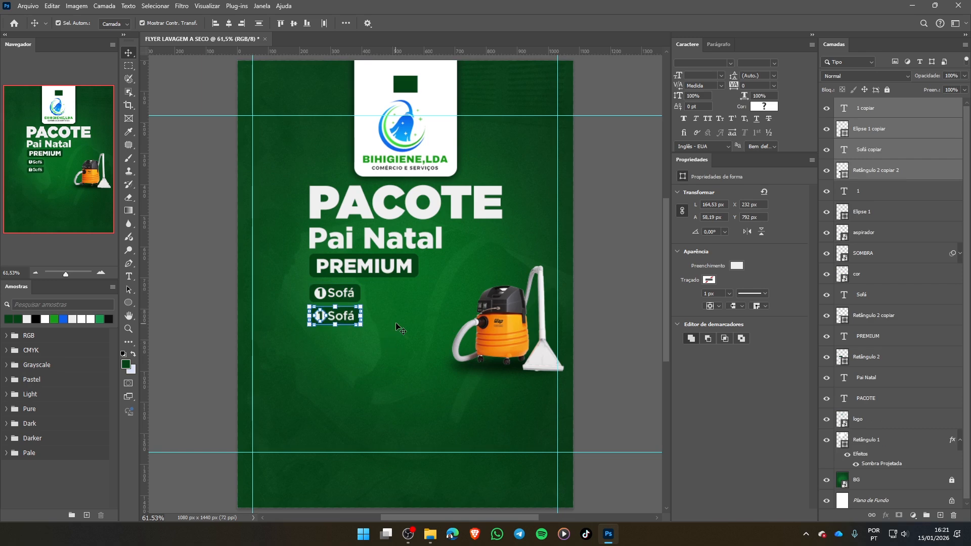
left_click(396, 327)
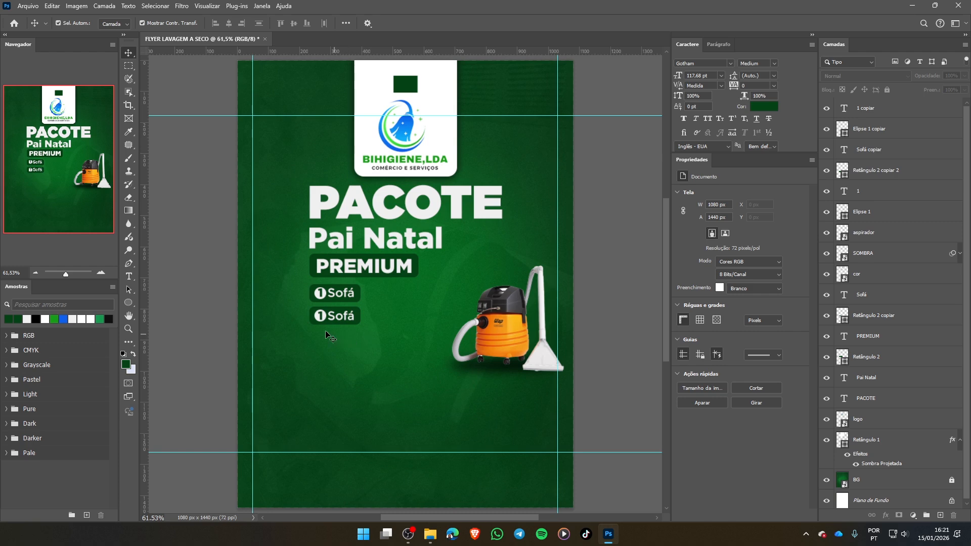
- Change the number in the duplicated label to 6 and centre-align its text
key("t")
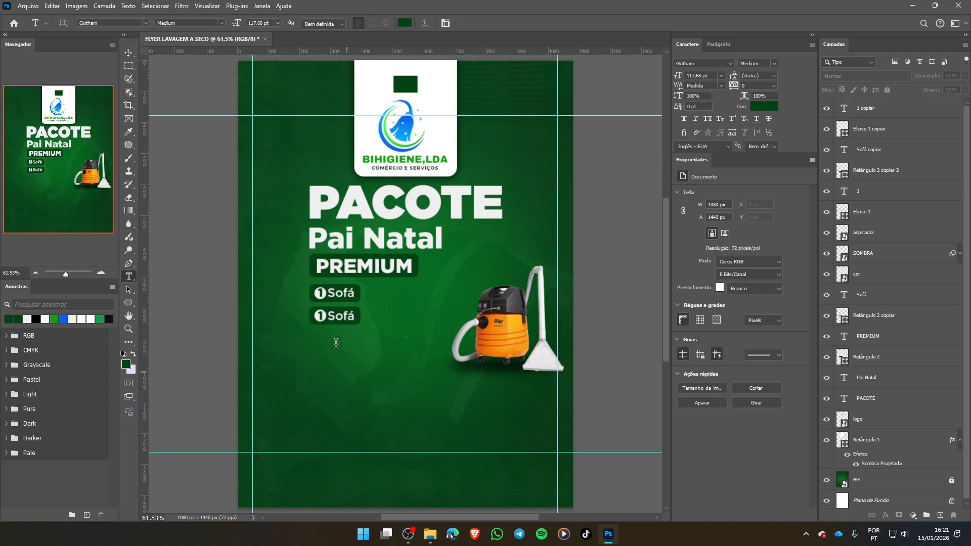
left_click(320, 316)
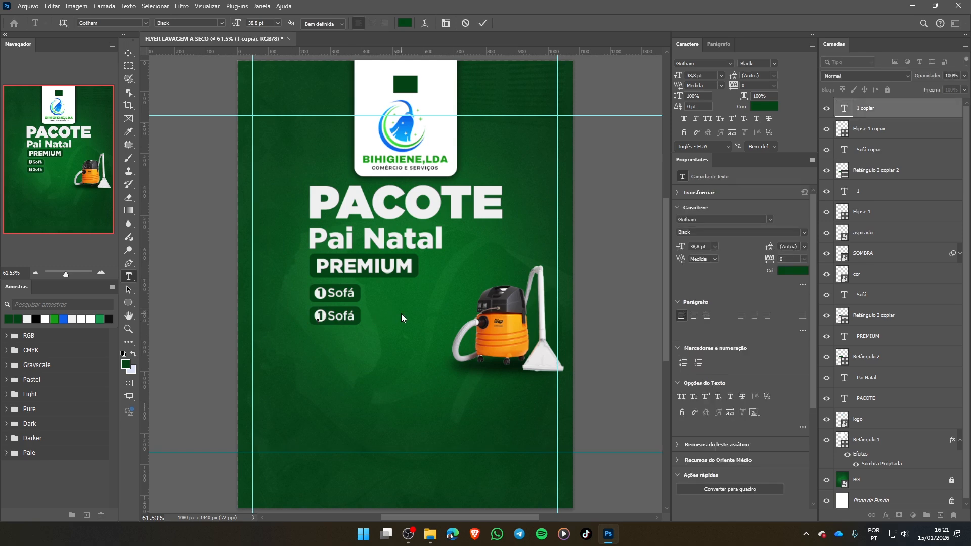
key("BackSpace")
type("6")
left_click(371, 22)
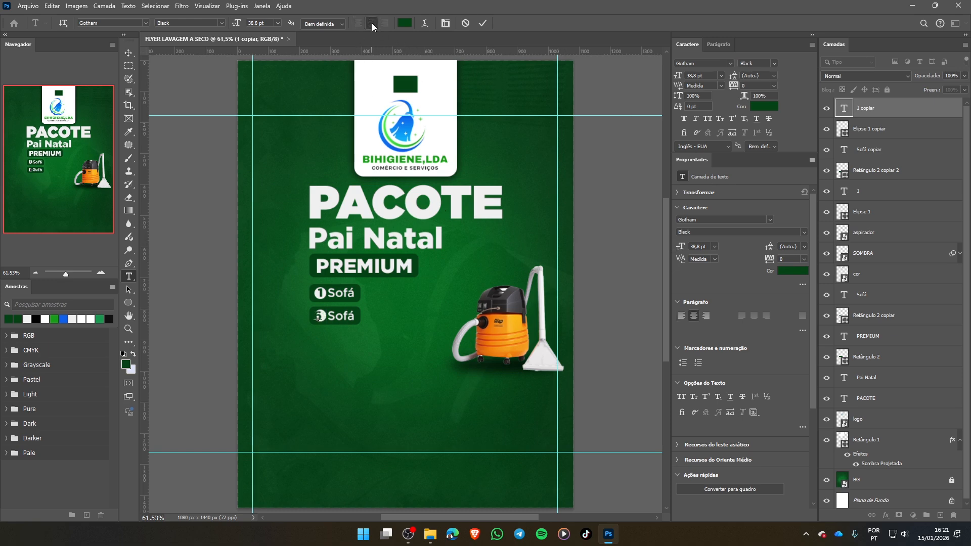
left_click(483, 23)
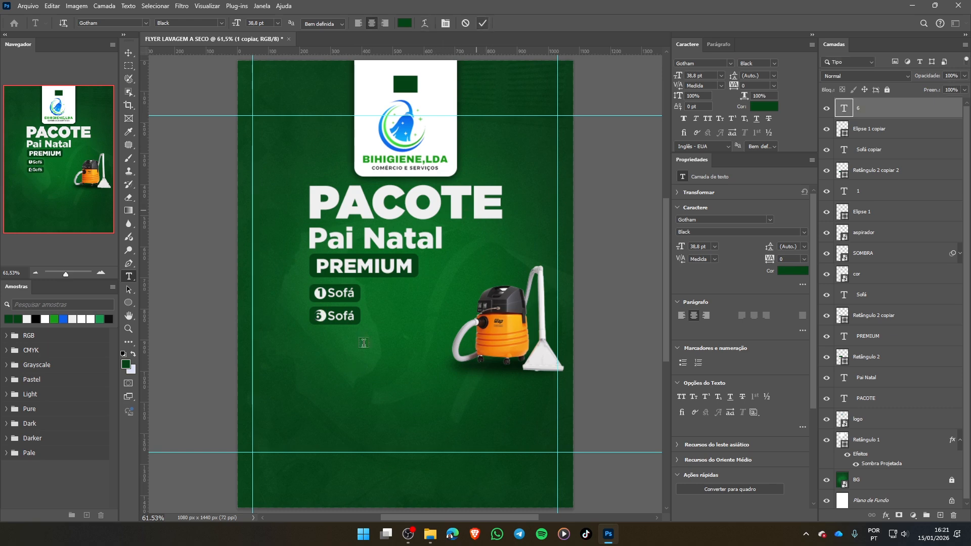
left_click(130, 54)
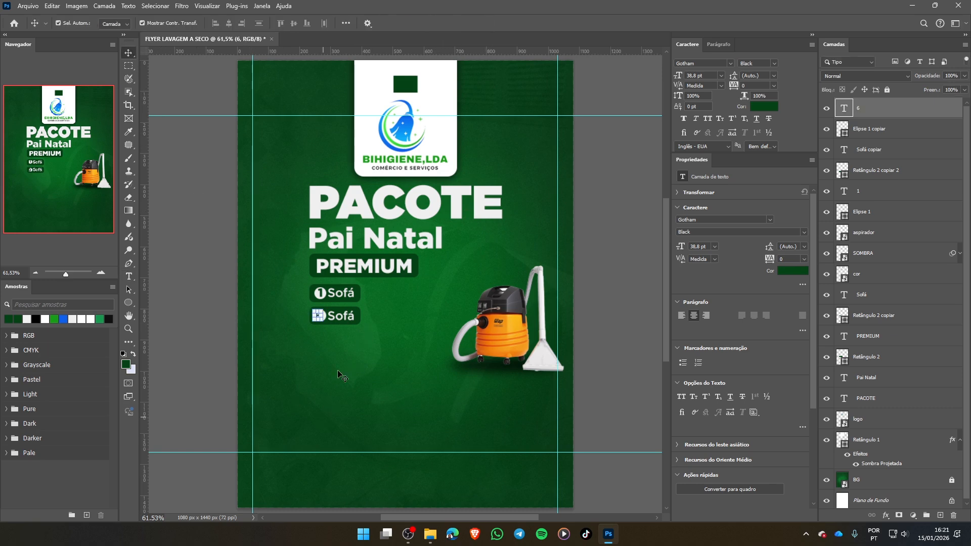
left_click(157, 99)
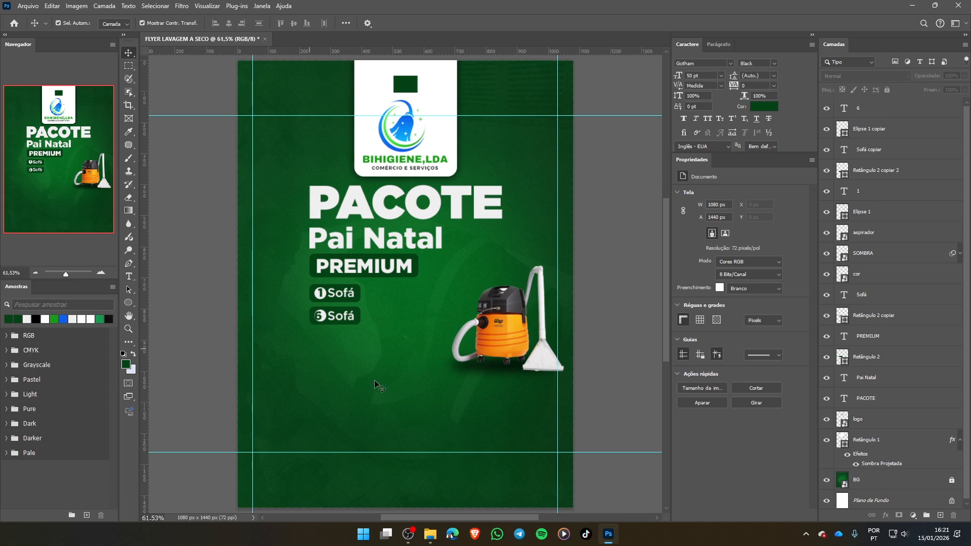
- Select the 6 together with its white circle and centre them horizontally on each other
left_click(317, 318)
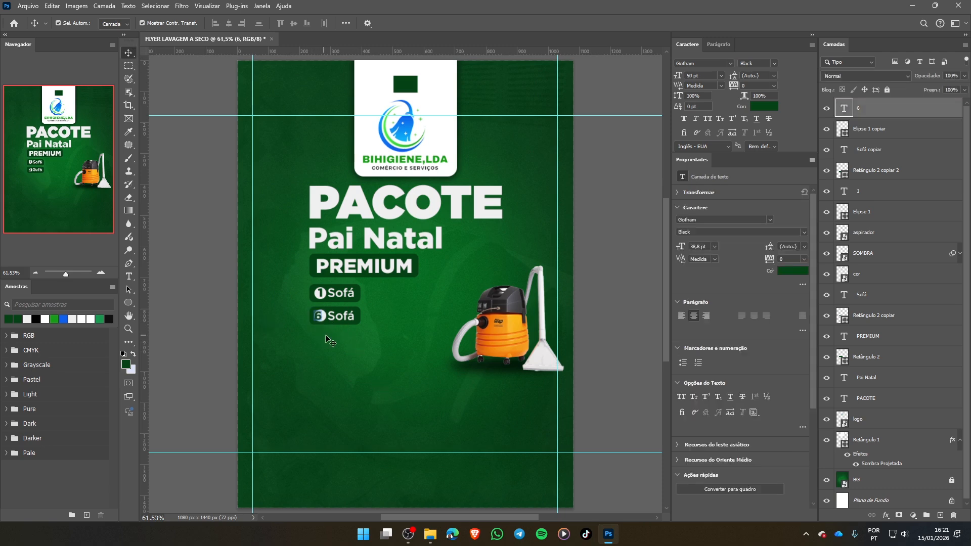
left_click(884, 128)
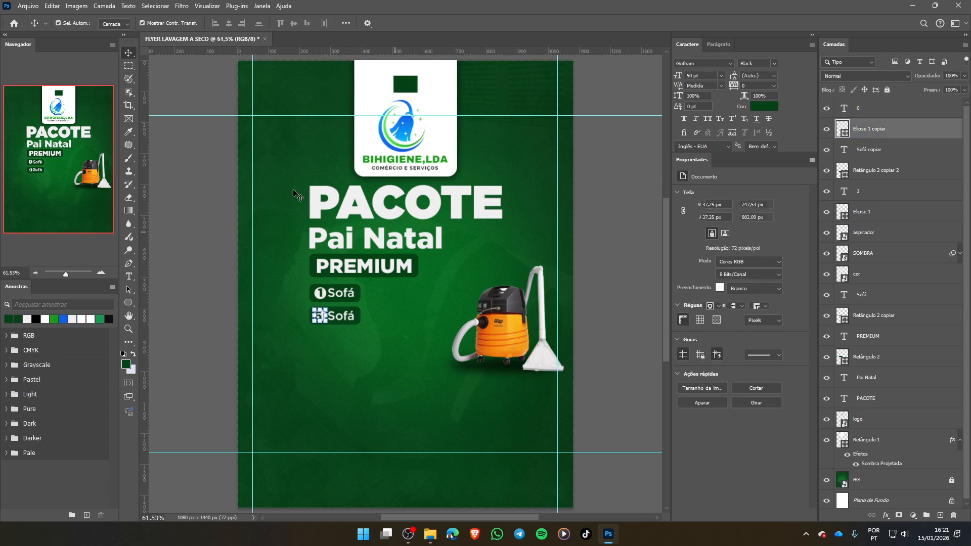
left_click(348, 24)
left_click(366, 31)
left_click(874, 111, "shift")
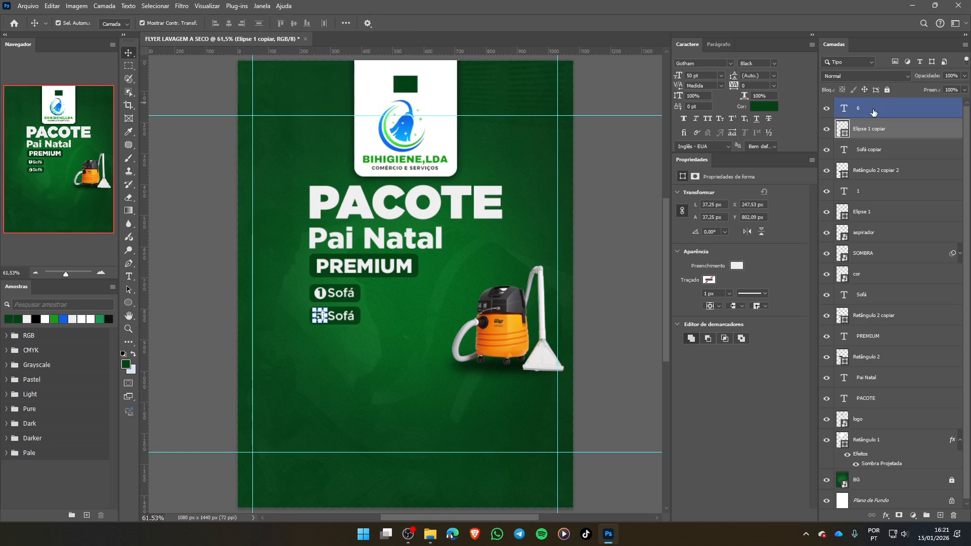
left_click(229, 25)
- Replace the Sofá text in the second label with Cadeiras
left_click(336, 318)
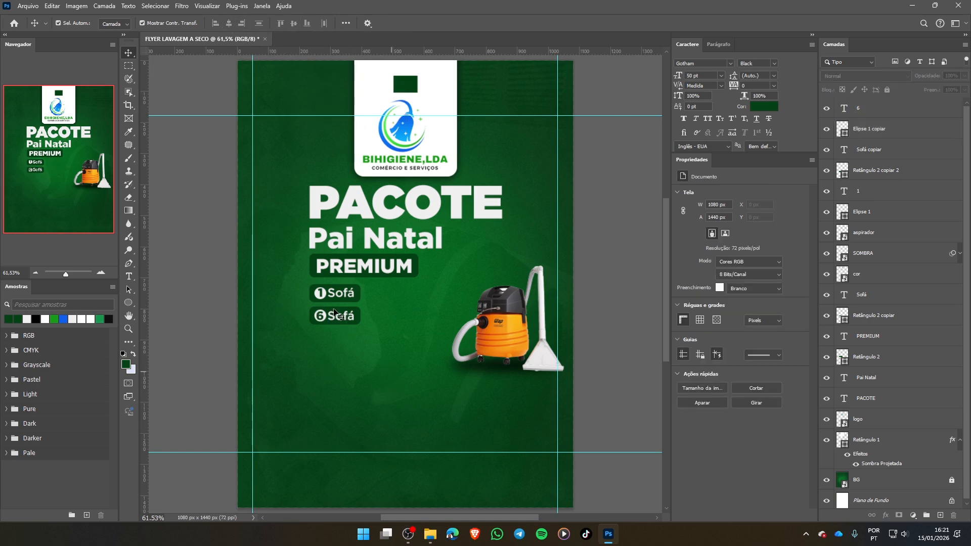
double_click(336, 317)
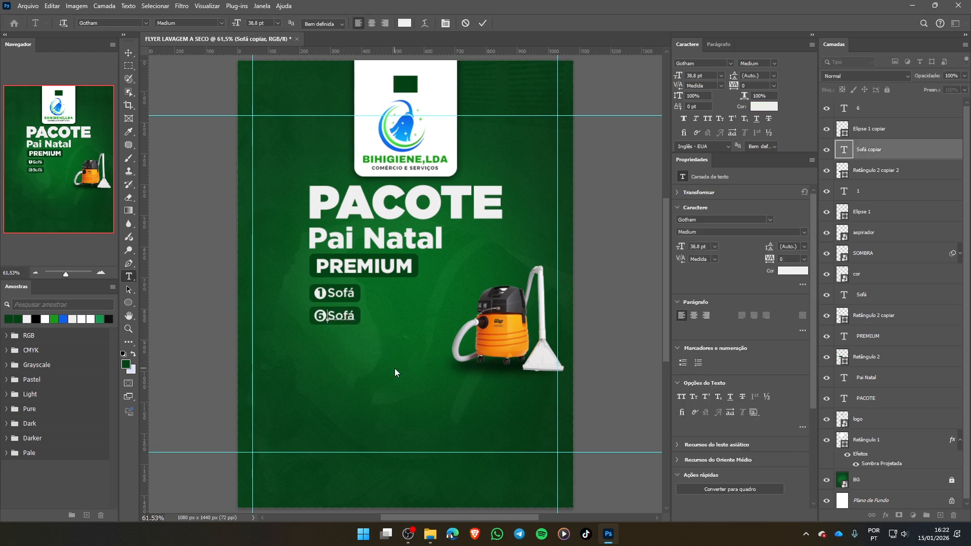
key("ctrl+a")
type("Cadeiras")
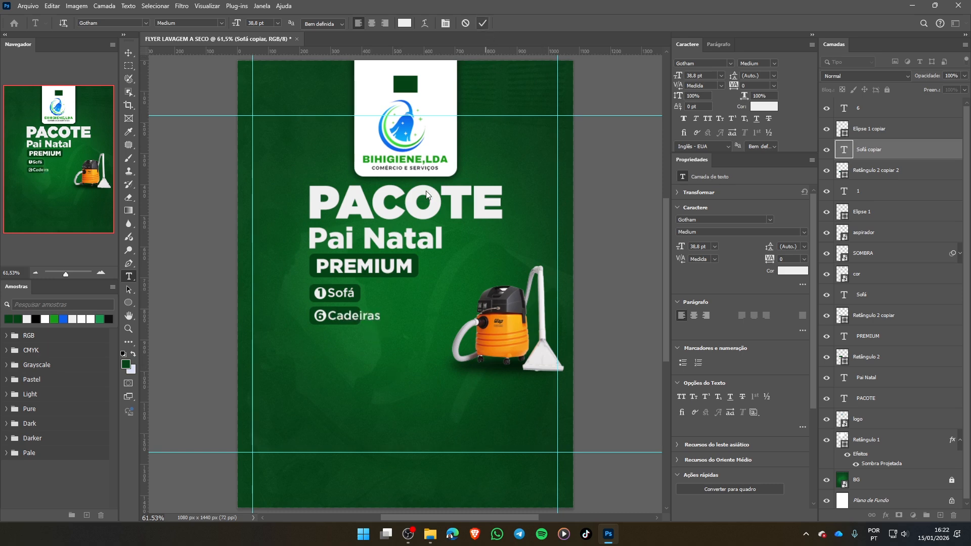
left_click(484, 23)
left_click(126, 53)
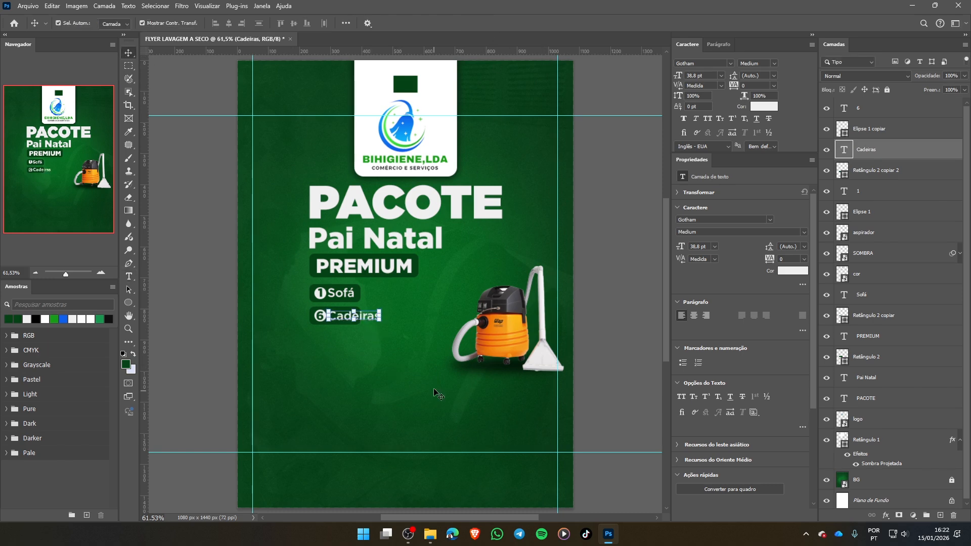
- Widen the dark green rectangle behind Cadeiras to about 251 px so it covers the whole word
left_click(357, 352)
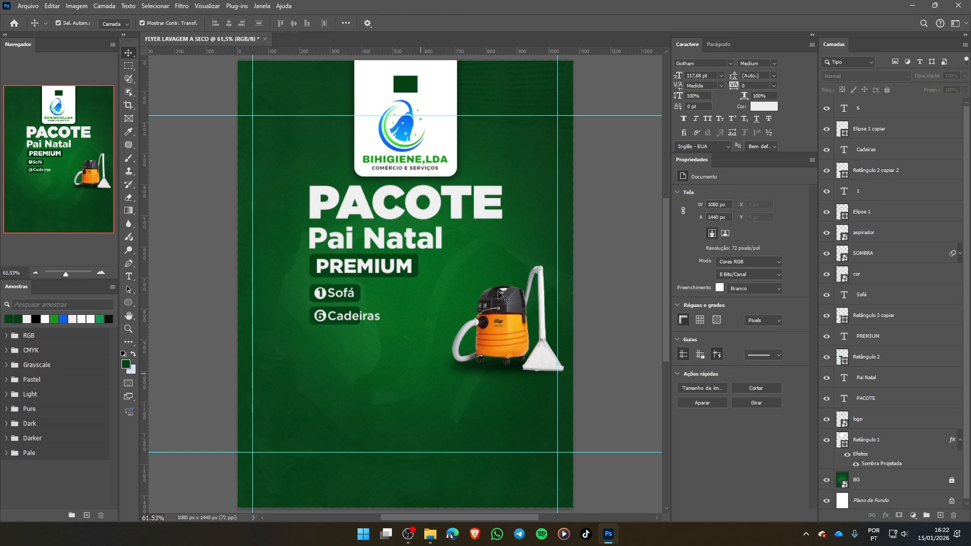
left_click(329, 320)
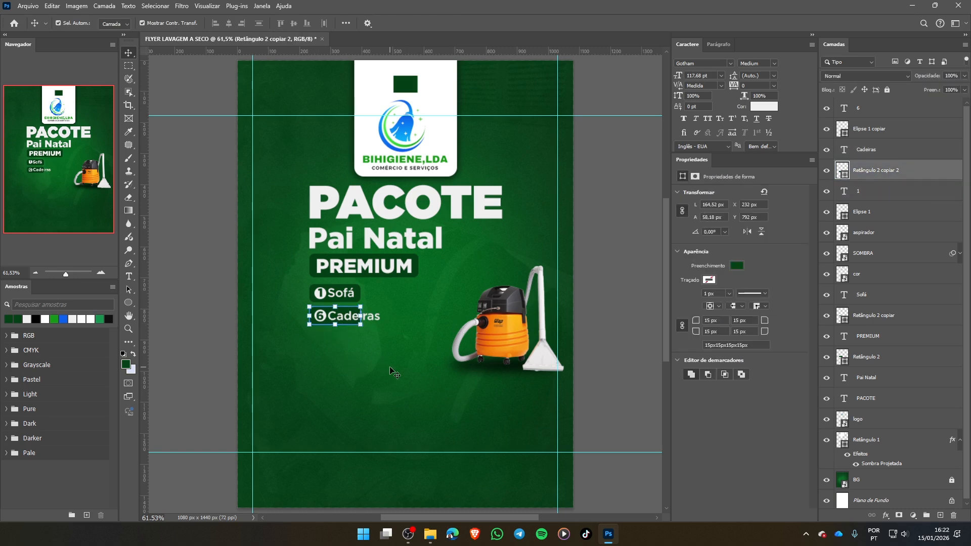
left_click_drag(361, 316, 388, 314)
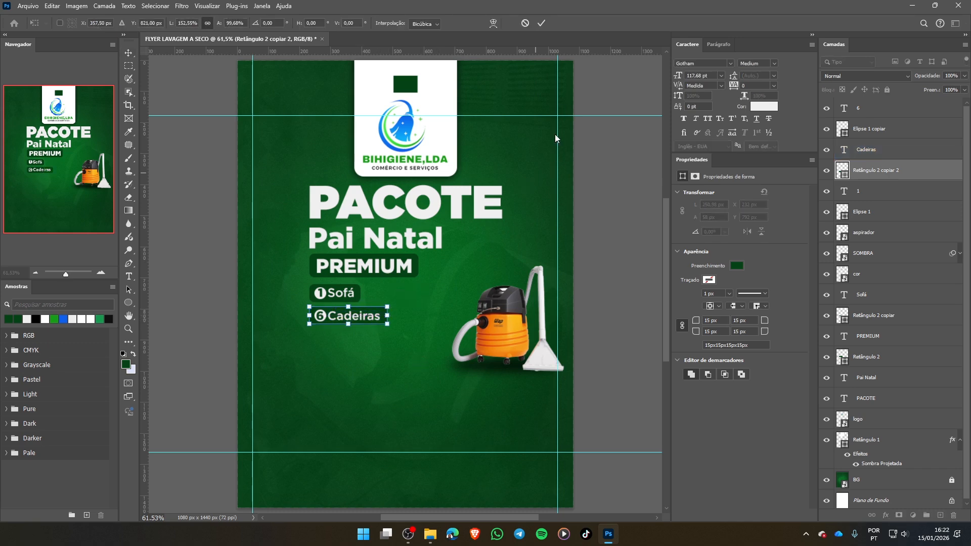
left_click(541, 23)
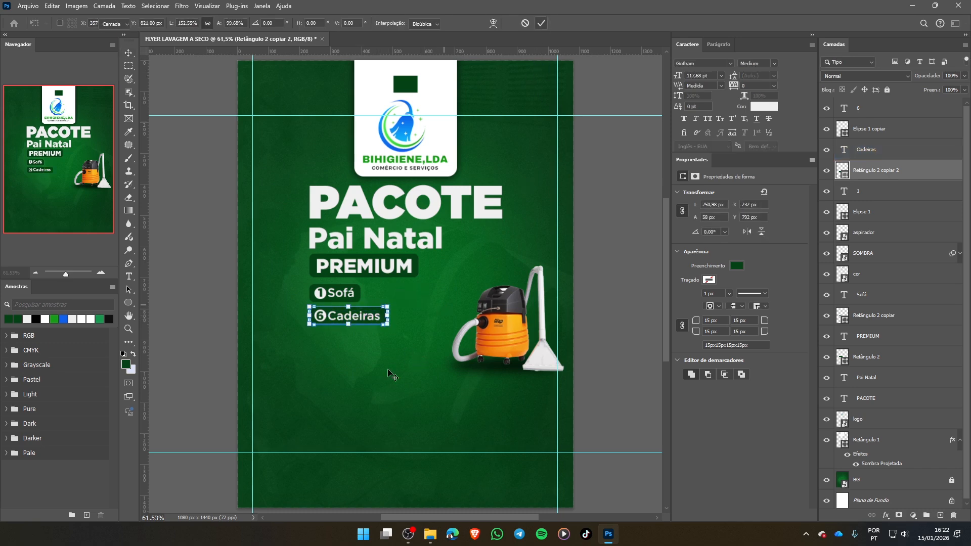
- Duplicate the complete 6 Cadeiras label directly below the original as a third label, and clear the selection
left_click_drag(400, 337, 336, 342)
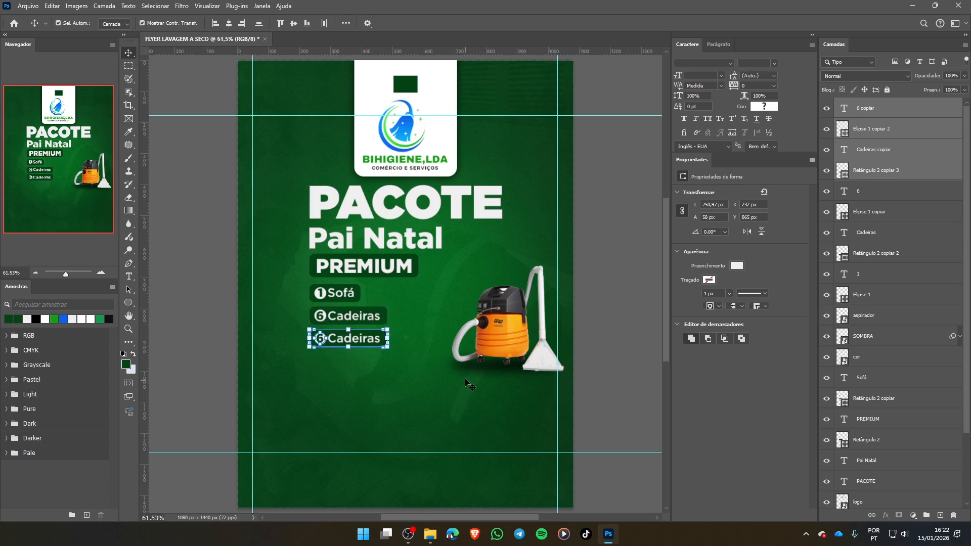
left_click(451, 372)
left_click(323, 340)
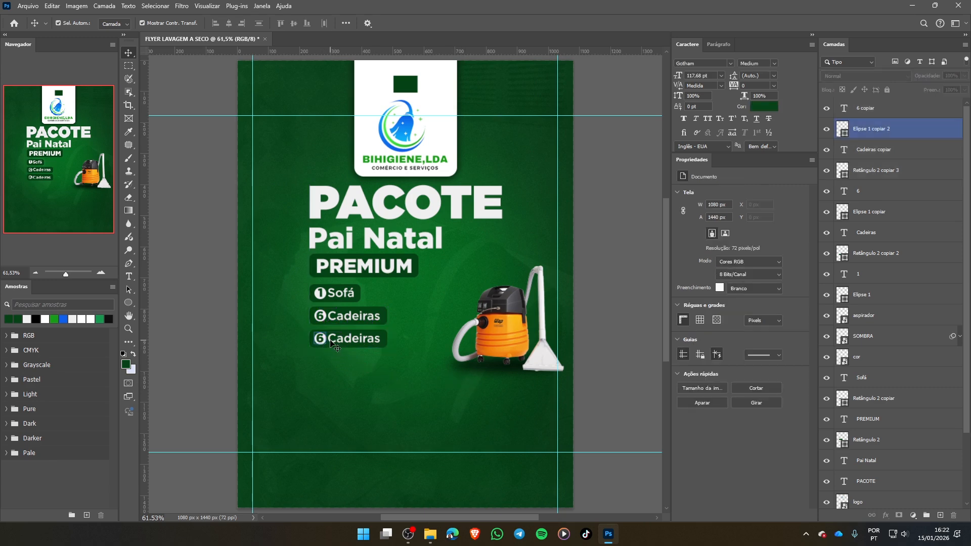
left_click(333, 343)
left_click(338, 362)
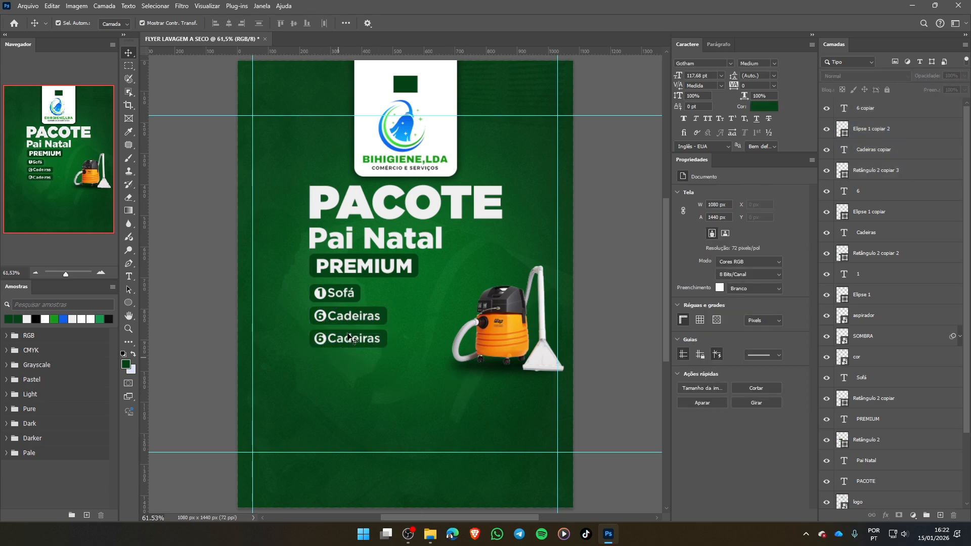
- Change the number in the third label's white circle from 6 to 2
key("t")
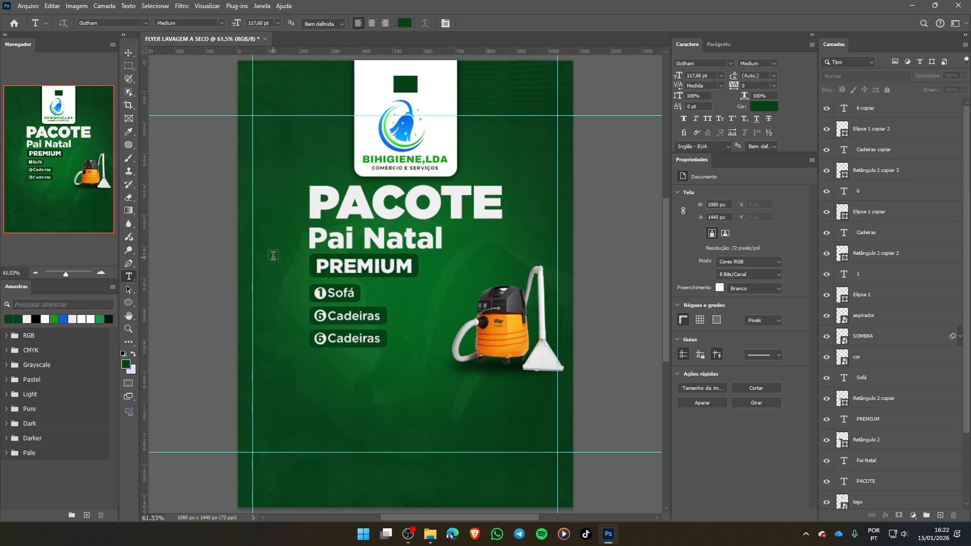
double_click(320, 338)
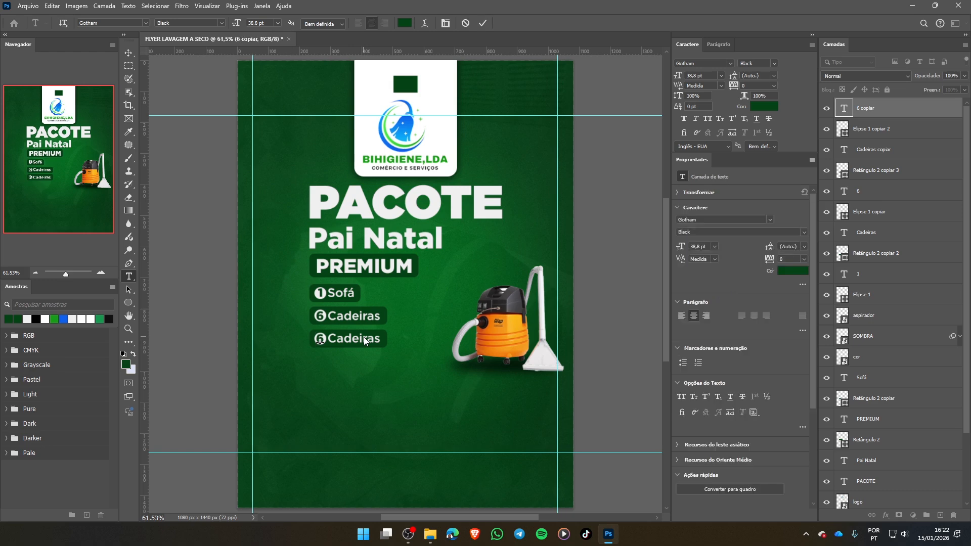
type("2")
left_click(483, 23)
- Replace the Cadeiras text in the third label with Tapete Médio
left_click(352, 338)
double_click(382, 342)
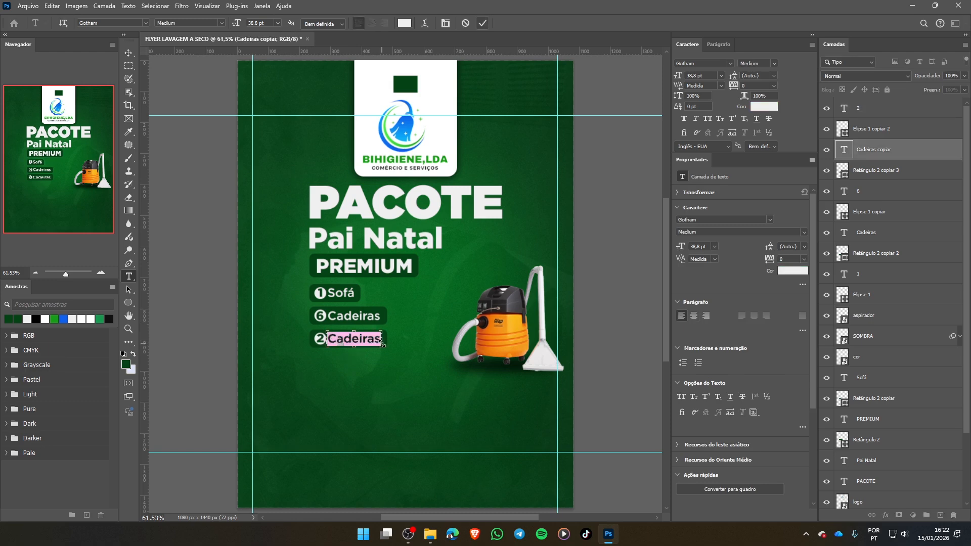
type("T")
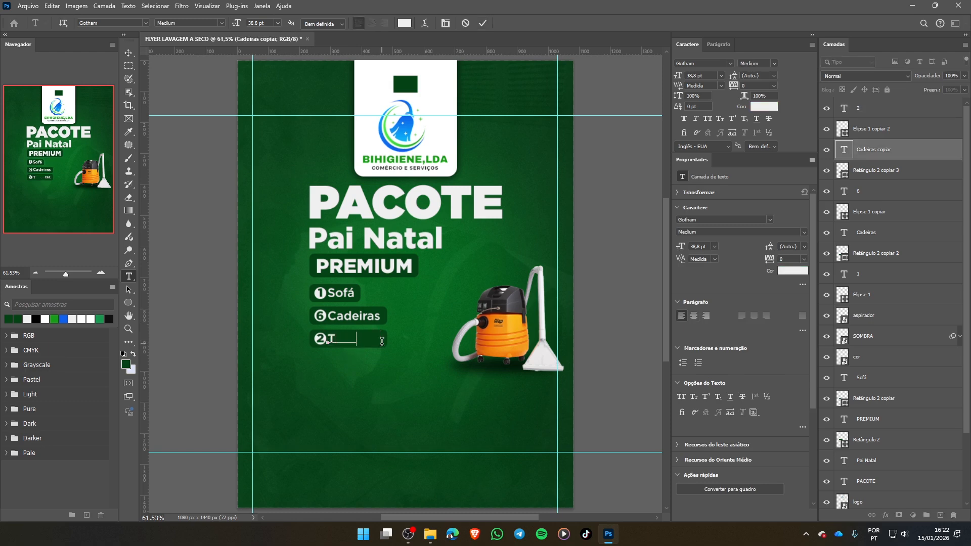
type("apete M")
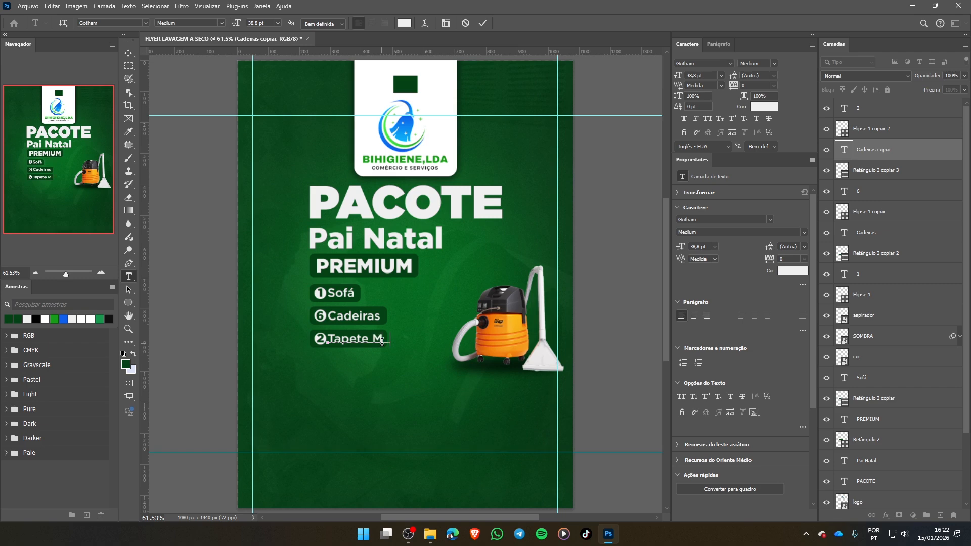
type("édio")
left_click(482, 26)
- Widen the dark green rectangle behind Tapete Médio to about 331 px so it covers the whole text, and clear the selection
left_click(128, 53)
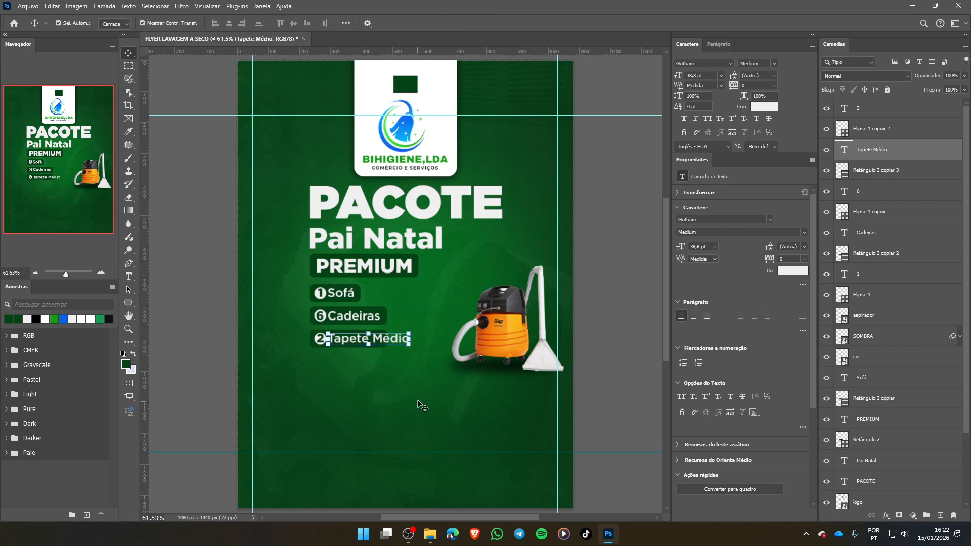
left_click(378, 350)
left_click(379, 343)
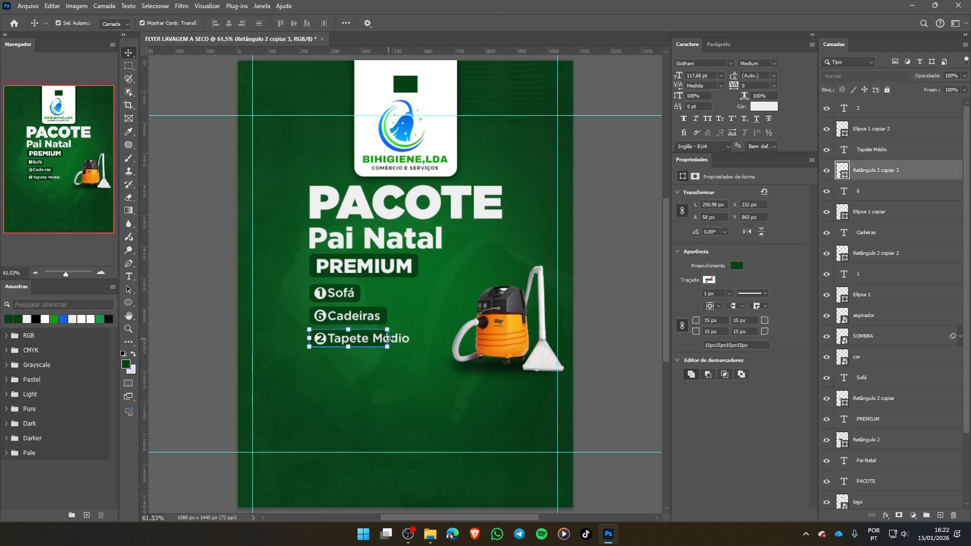
left_click_drag(388, 338, 417, 338)
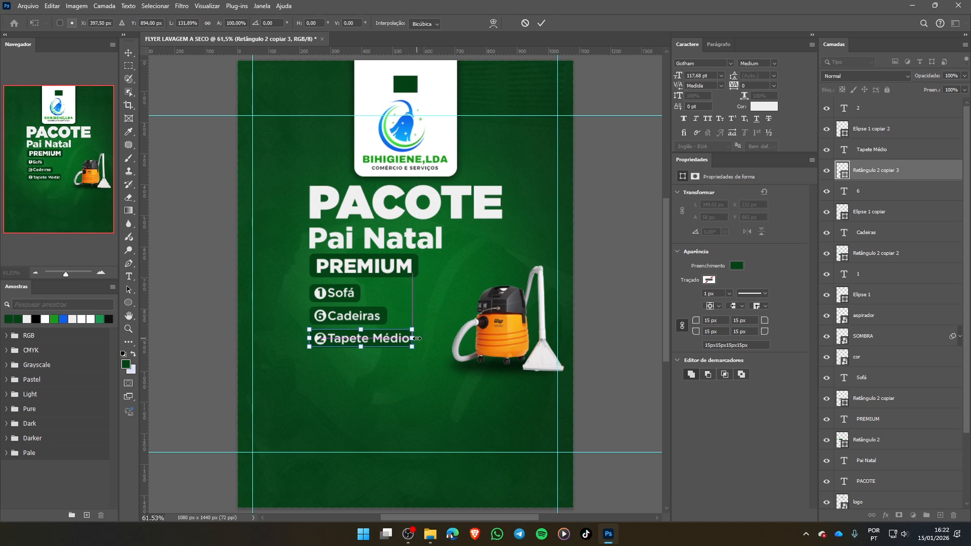
left_click(539, 23)
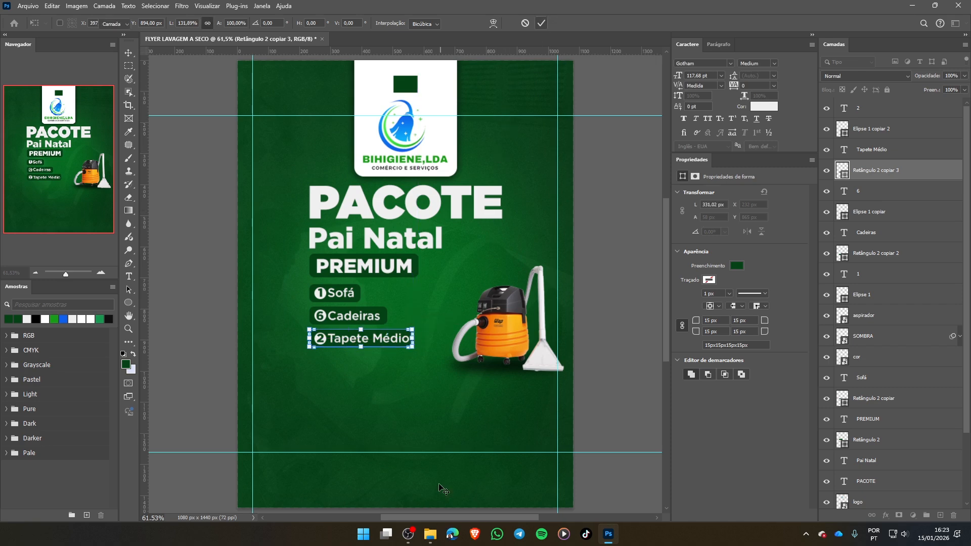
left_click(458, 436)
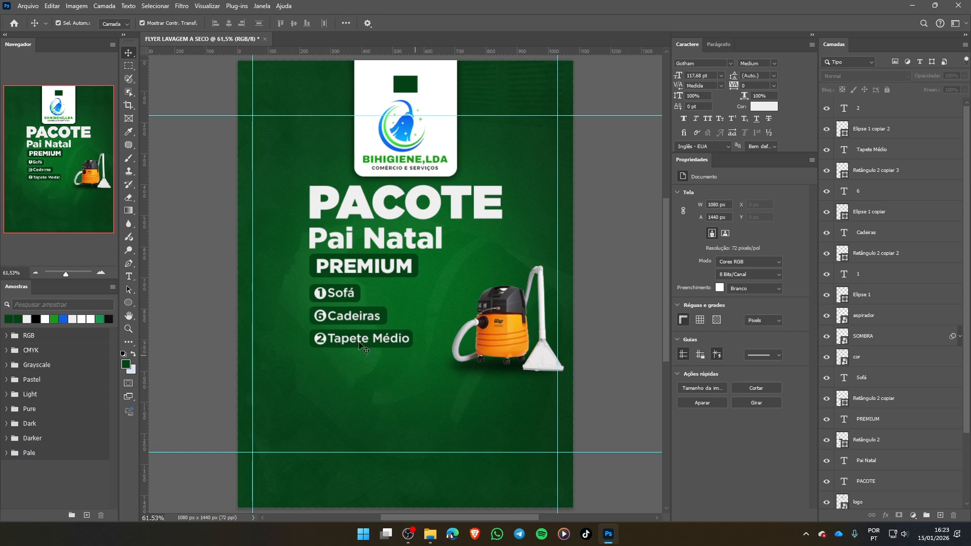
left_click_drag(360, 346, 348, 367)
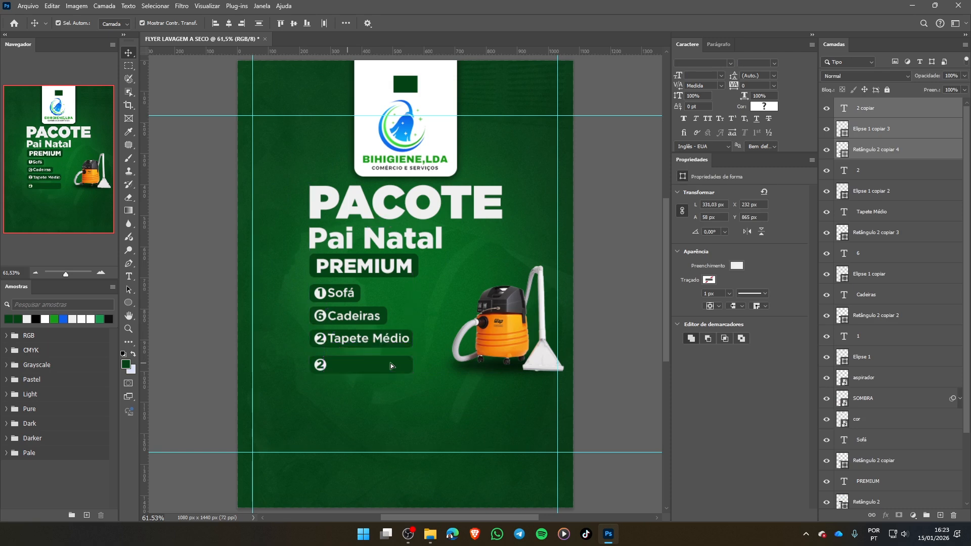
key("ctrl+z")
key("ctrl+z")
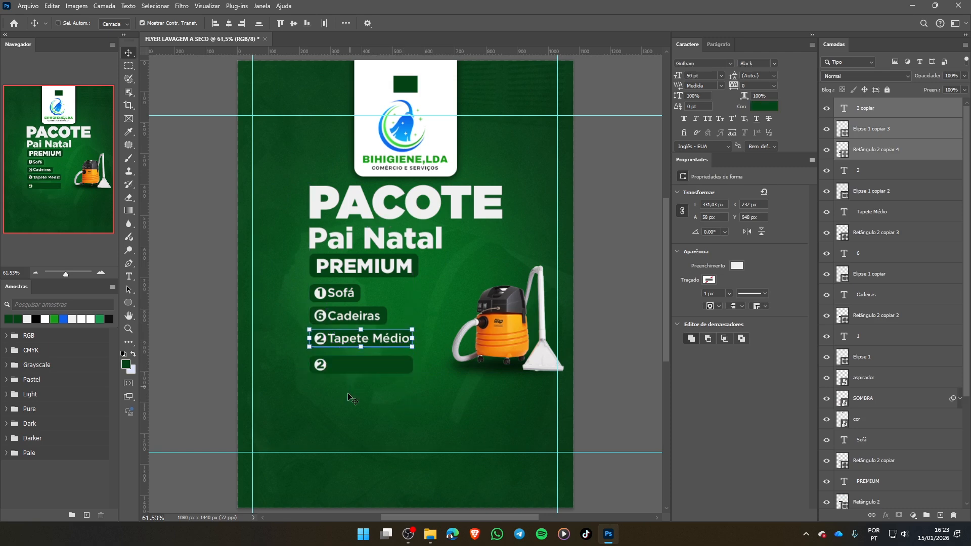
- Duplicate the complete 2 Tapete Médio label directly below the original as a fourth label, and clear the selection
left_click_drag(295, 329, 416, 351)
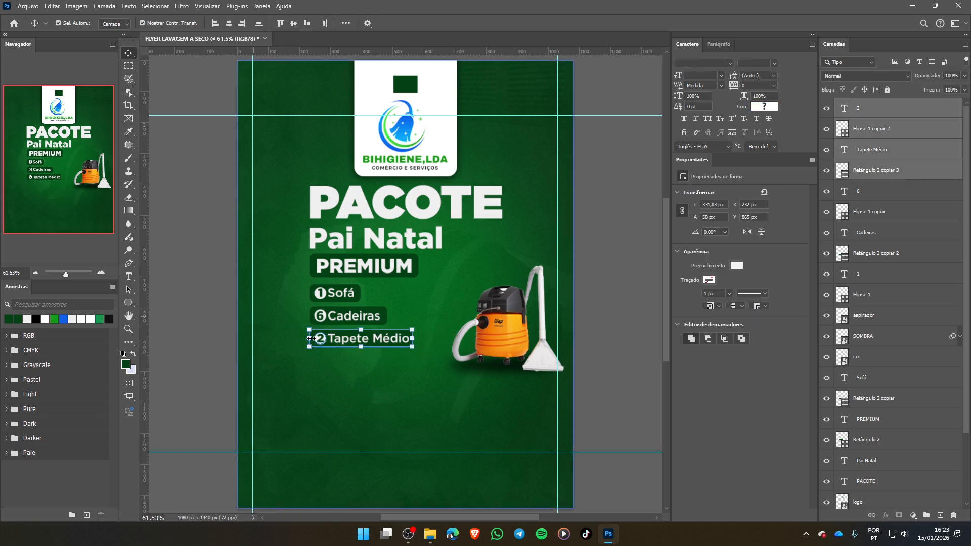
left_click_drag(340, 340, 339, 364)
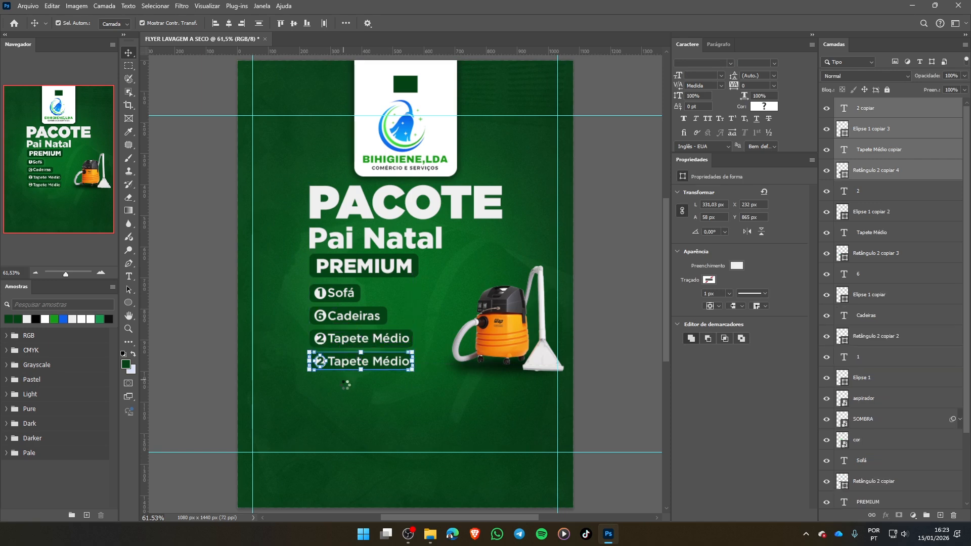
left_click(368, 409)
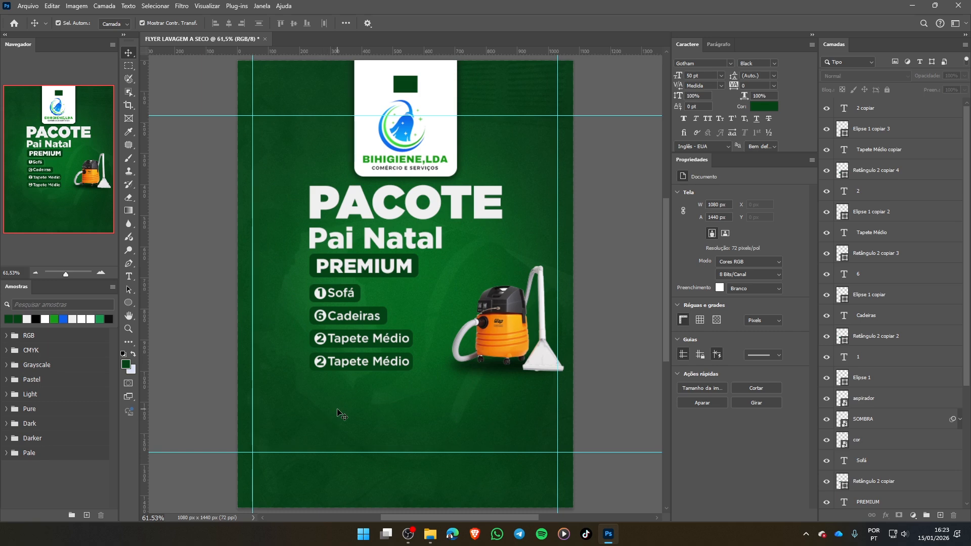
- Replace the Tapete Médio text in the fourth label with Poltronas
left_click(358, 365)
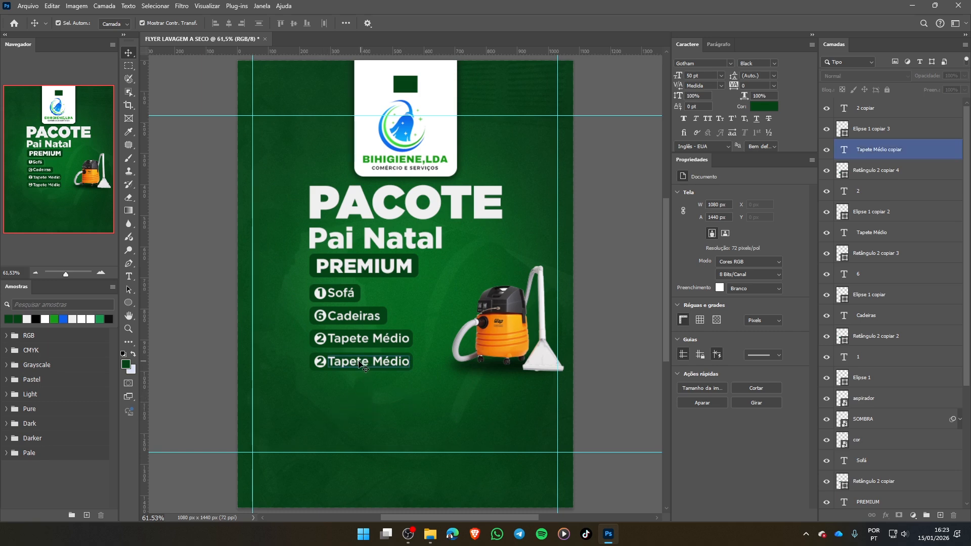
double_click(355, 363)
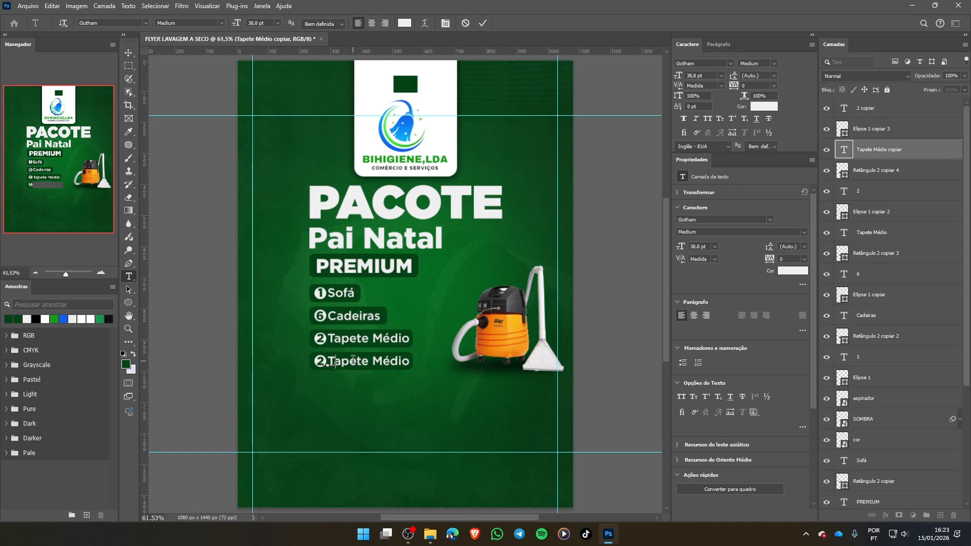
type("Poltron")
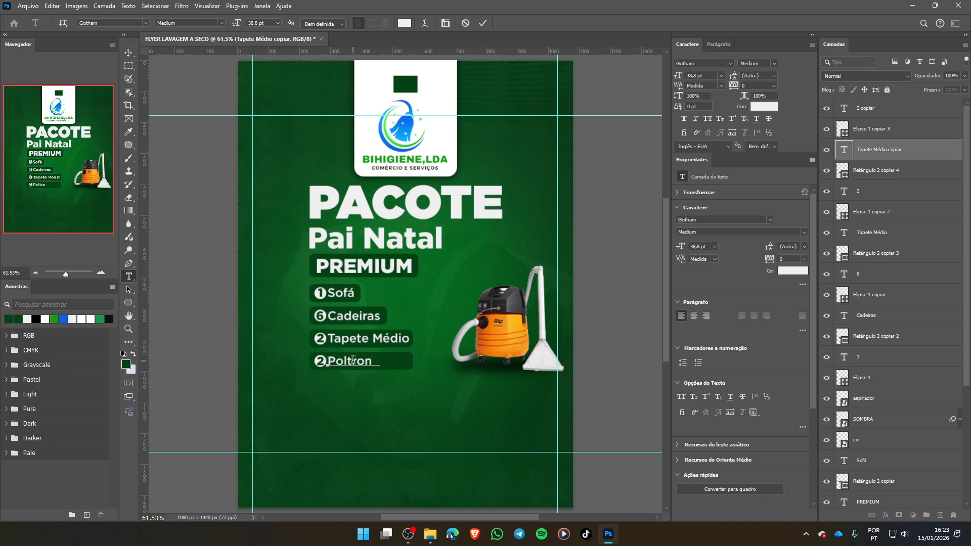
type("as")
left_click(487, 25)
- Narrow the dark green rectangle behind Poltronas to about 268 px so it fits the word, and clear the selection
key("v")
left_click(410, 364)
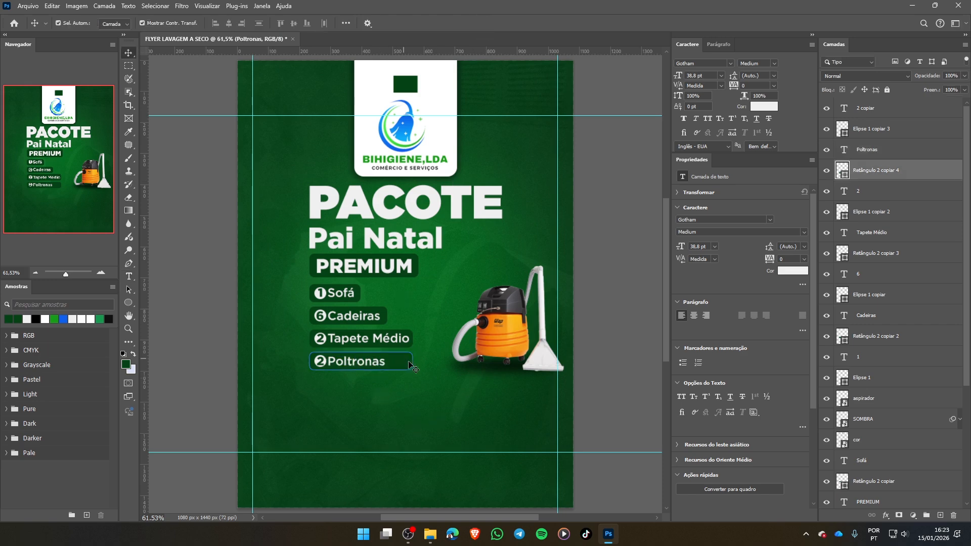
key("ctrl+t")
left_click_drag(412, 361, 394, 361)
left_click(541, 24)
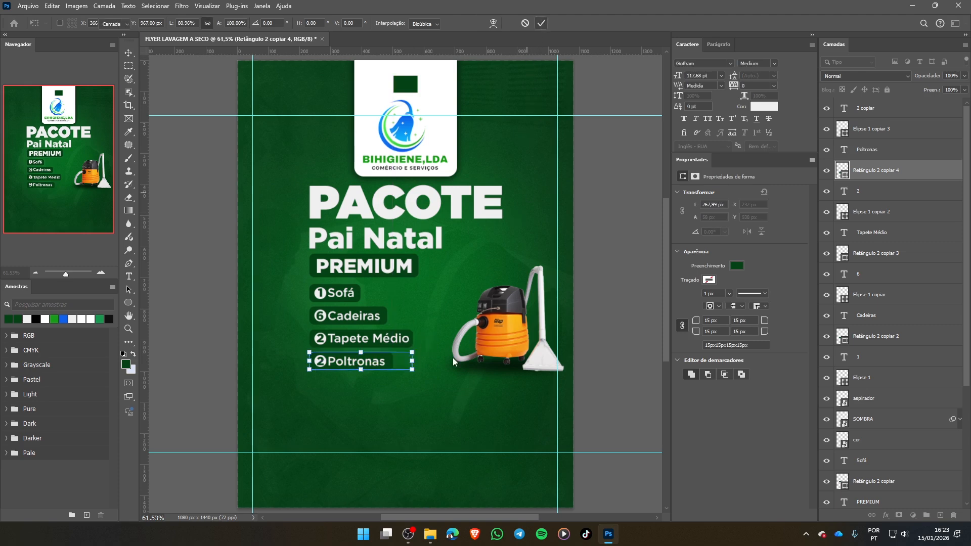
left_click(400, 415)
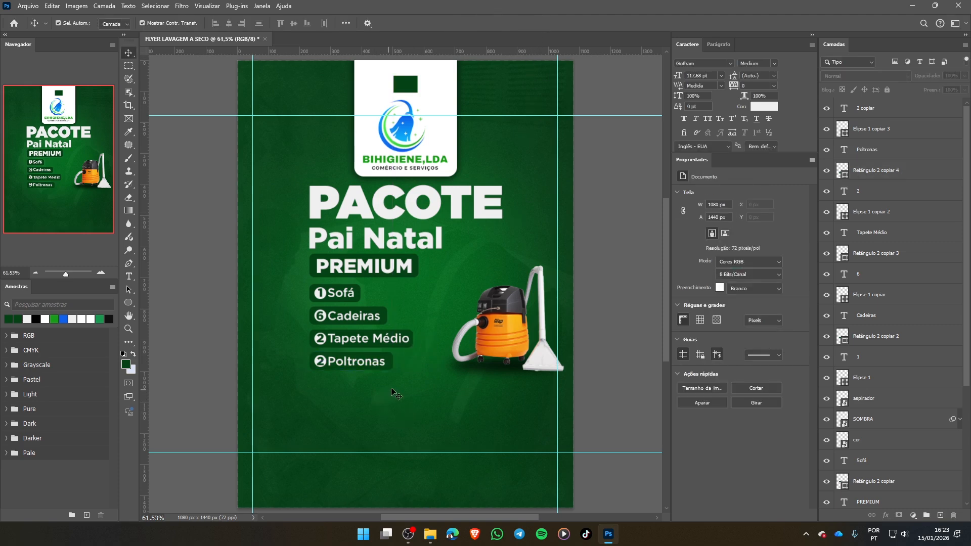
- Duplicate the complete 2 Poltronas label directly below the original as a fifth label, and clear the selection
left_click_drag(398, 375, 308, 349)
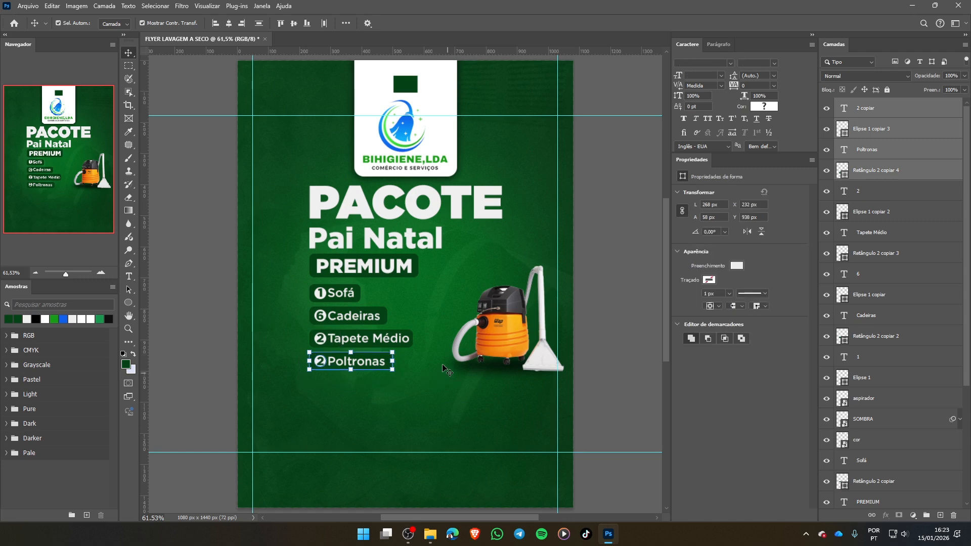
left_click_drag(370, 360, 371, 386)
left_click(443, 411)
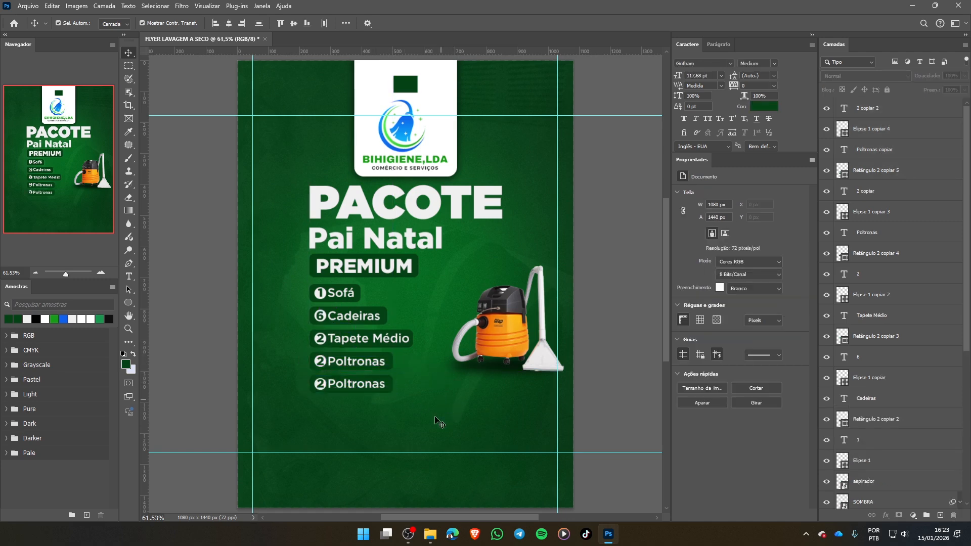
- Change the number in the fifth label's white circle to 1
key("t")
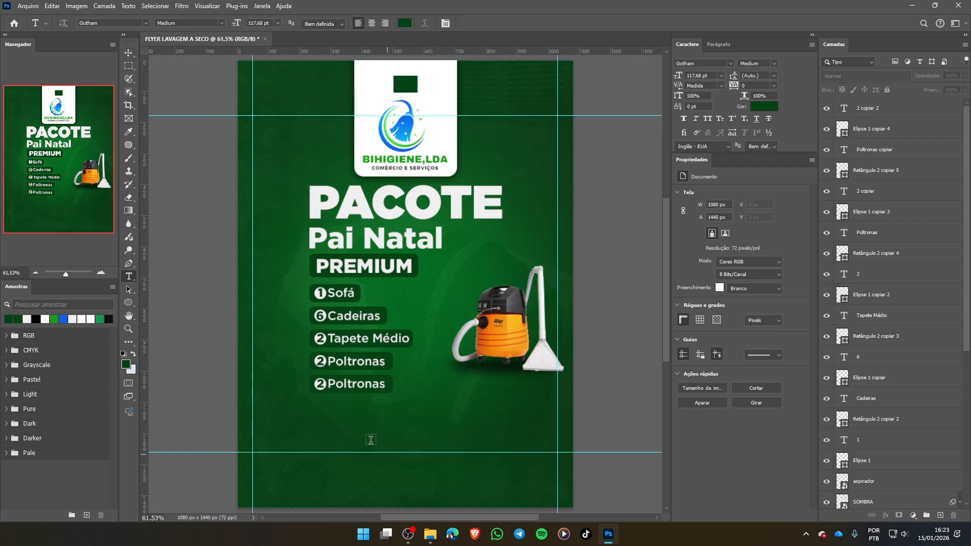
left_click(318, 384)
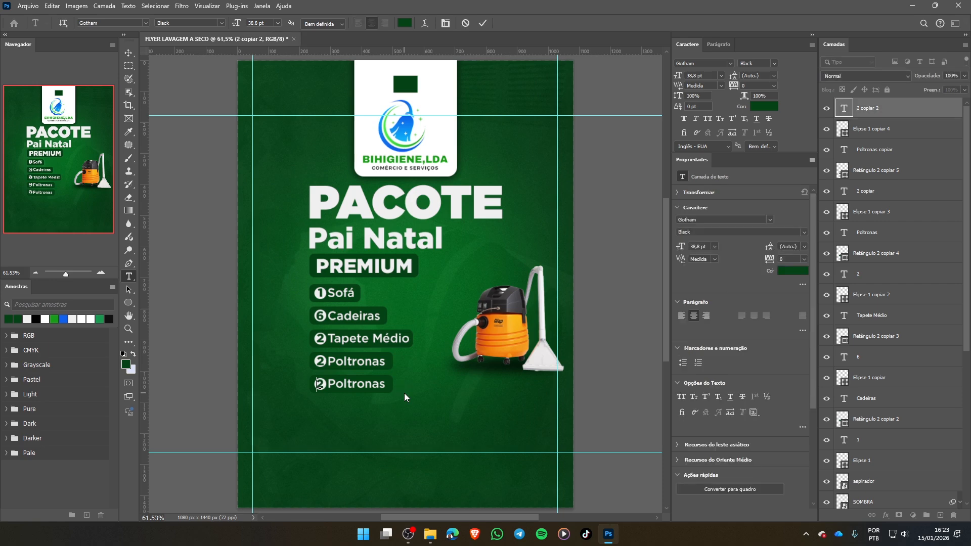
type("1")
- Replace the Poltronas text in the fifth label with Colchão, and clear the selection
double_click(372, 392)
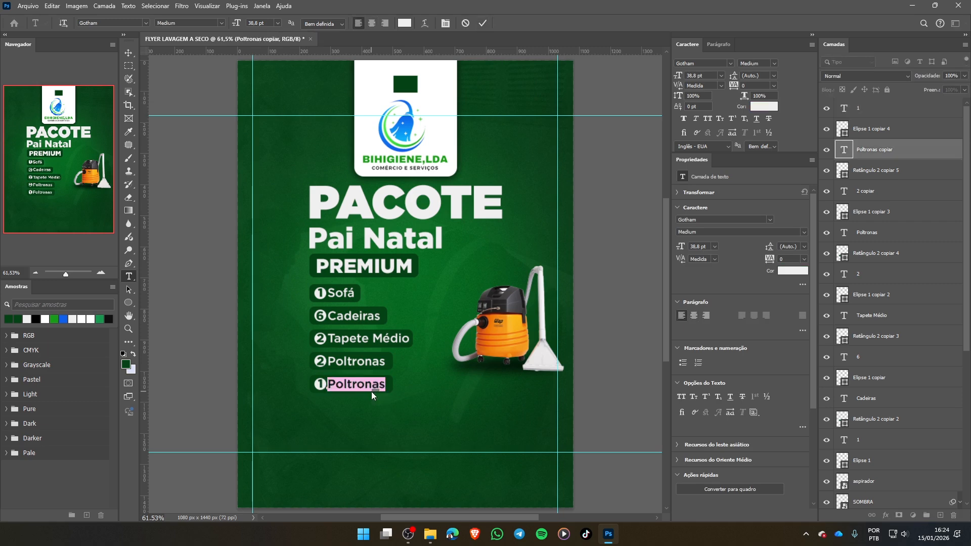
type("C")
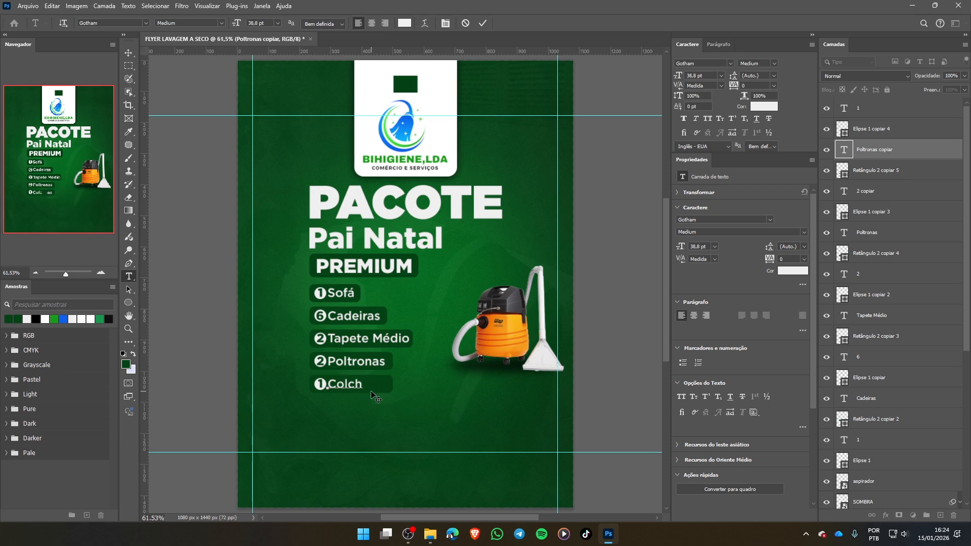
type("olch")
type("1ao")
key("Delete")
key("Delete")
key("Delete")
type("ão")
left_click(479, 23)
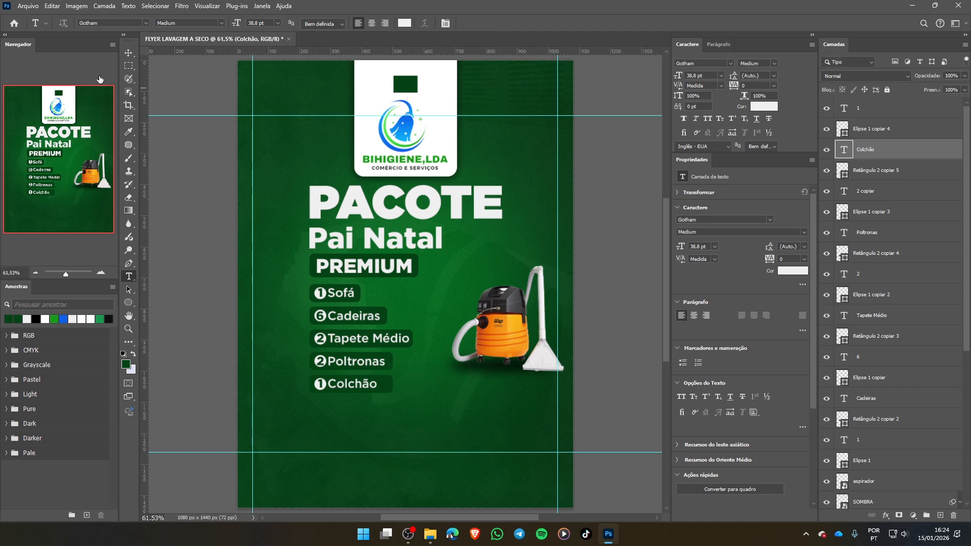
left_click(129, 52)
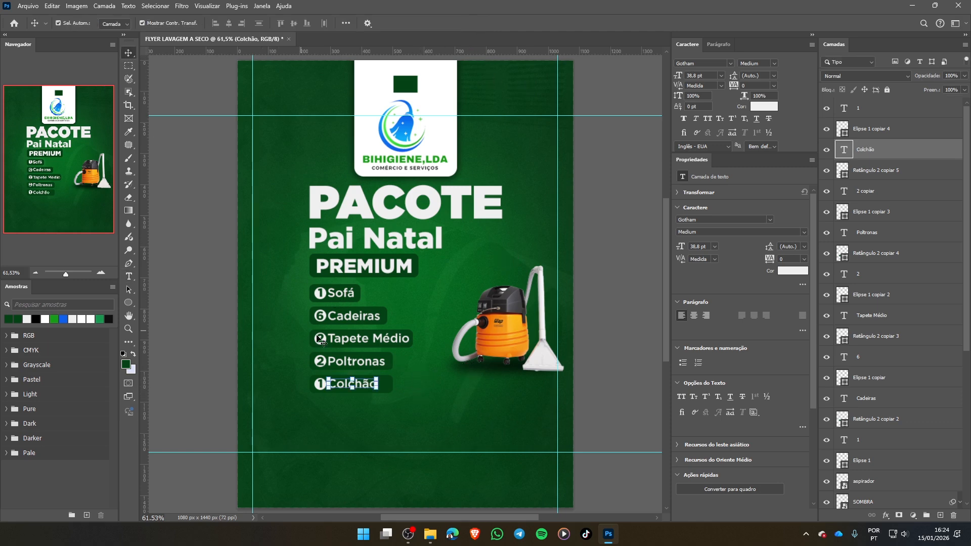
left_click(444, 388)
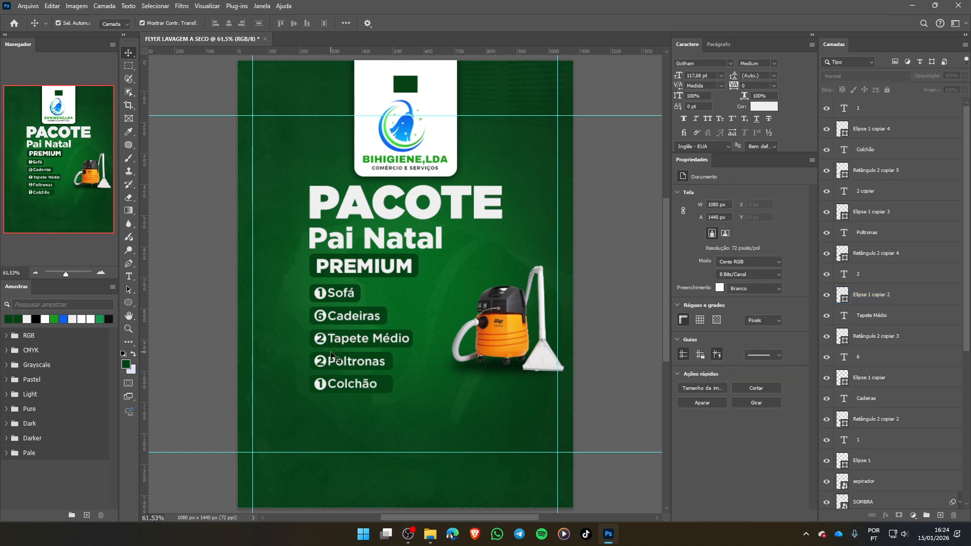
left_click(319, 290)
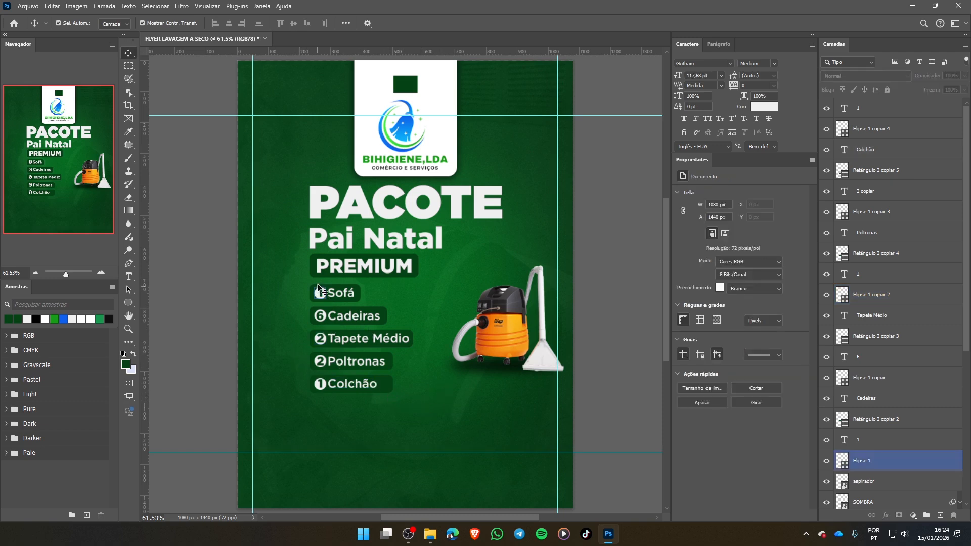
left_click(319, 291)
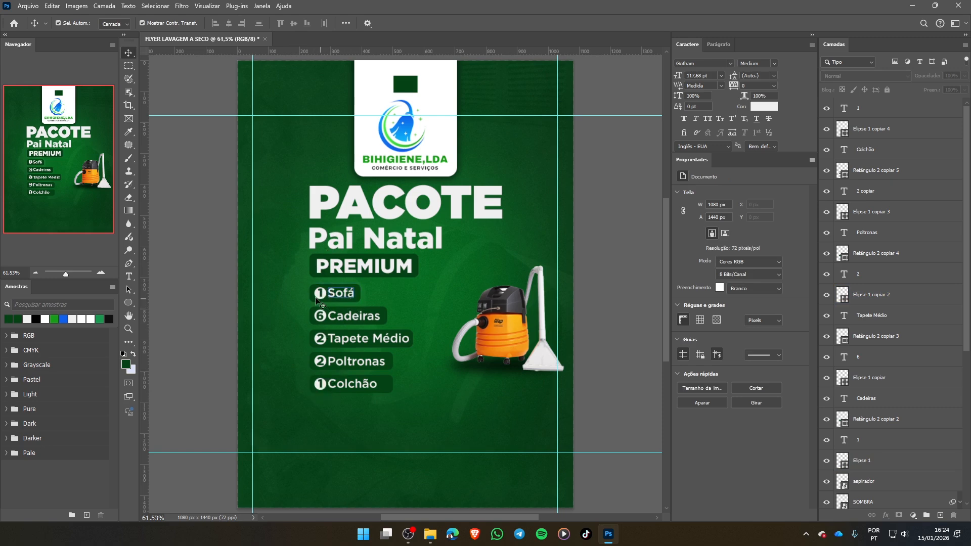
left_click(320, 298)
left_click(334, 310)
left_click(348, 318)
- Select the five service names from Sofá to Colchão together, nudge them slightly right away from their number circles, and clear the selection
left_click(342, 293)
left_click(348, 300)
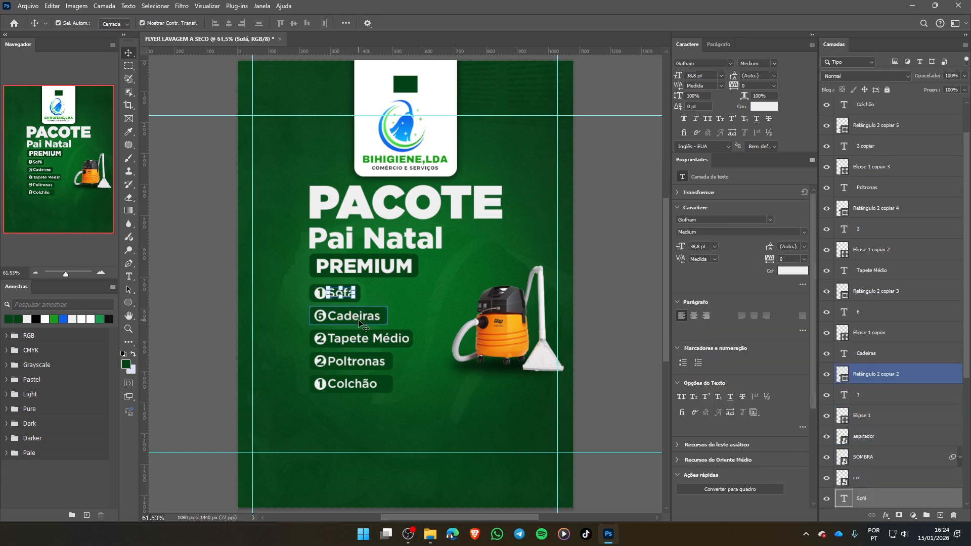
left_click(359, 319, "shift")
left_click(361, 340, "shift")
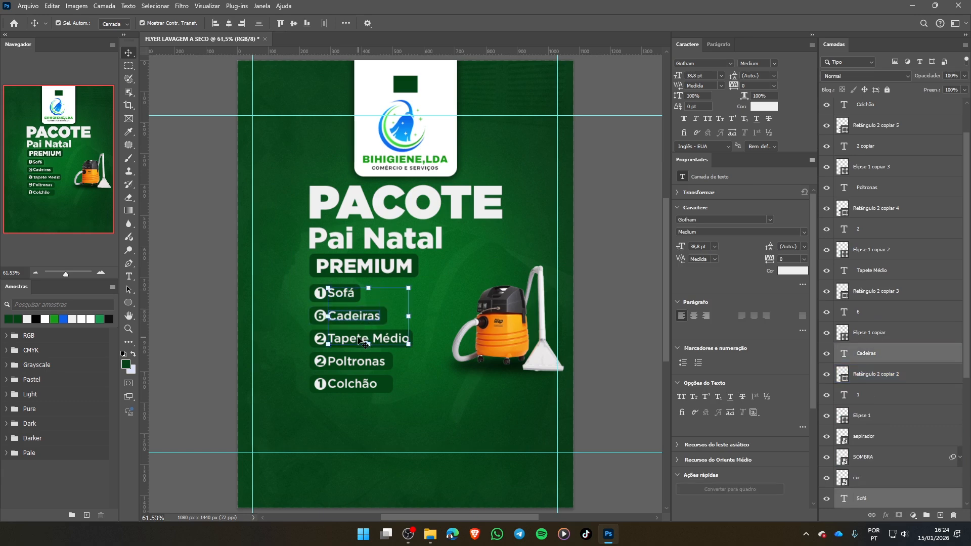
left_click(358, 363, "shift")
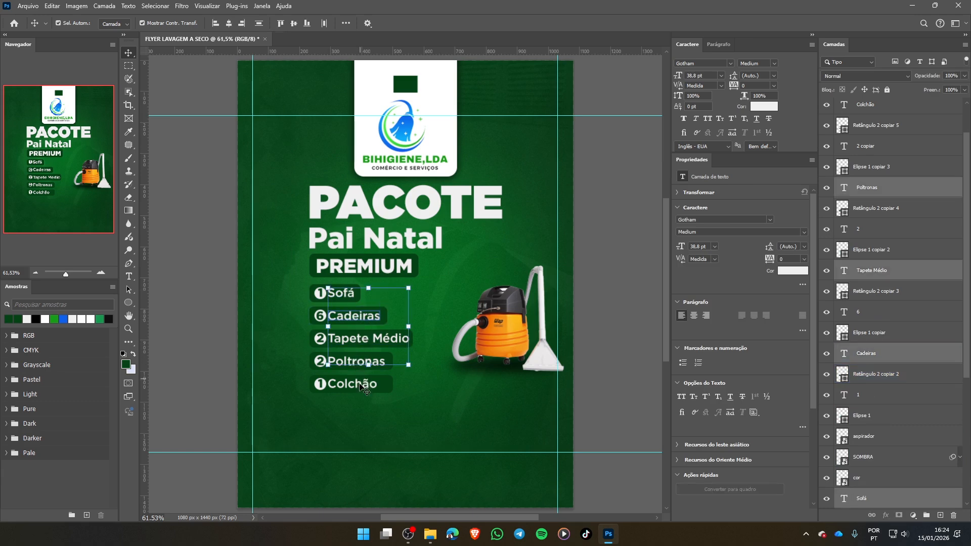
left_click(363, 388, "shift")
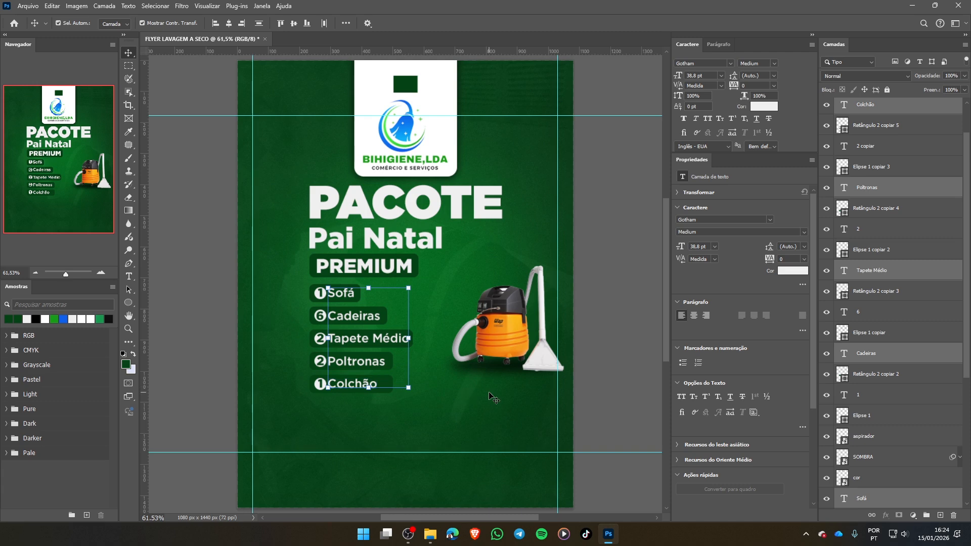
key("Right")
key("Right")
key("Right")
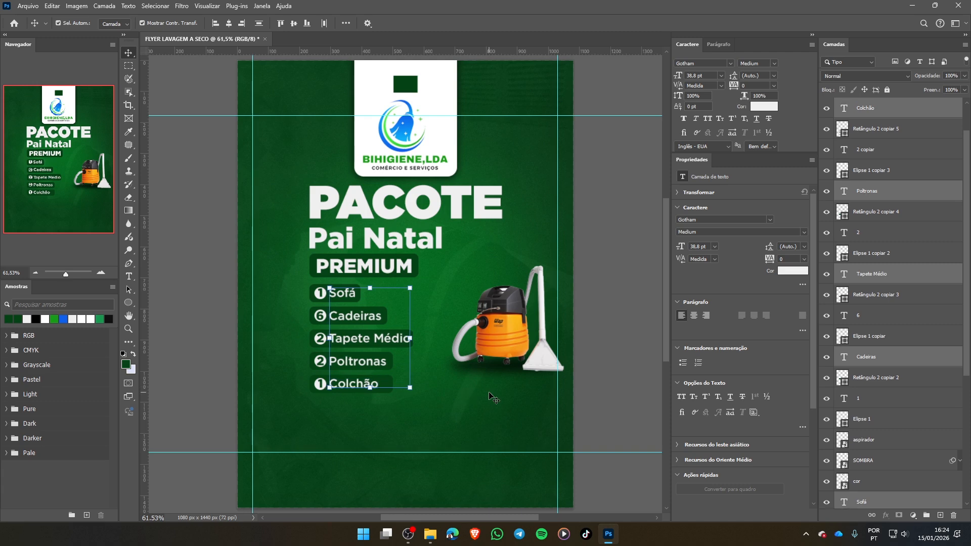
key("Right")
key("Right")
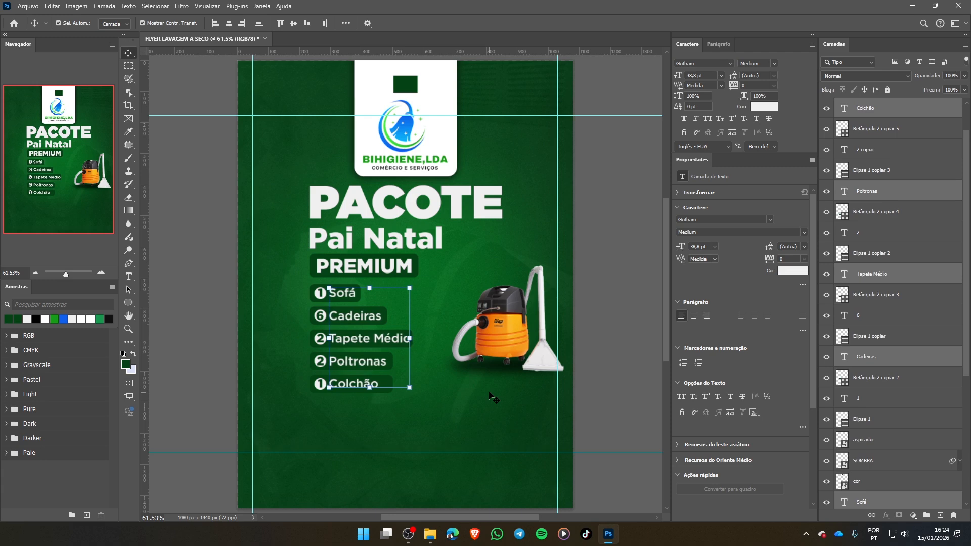
left_click(457, 407)
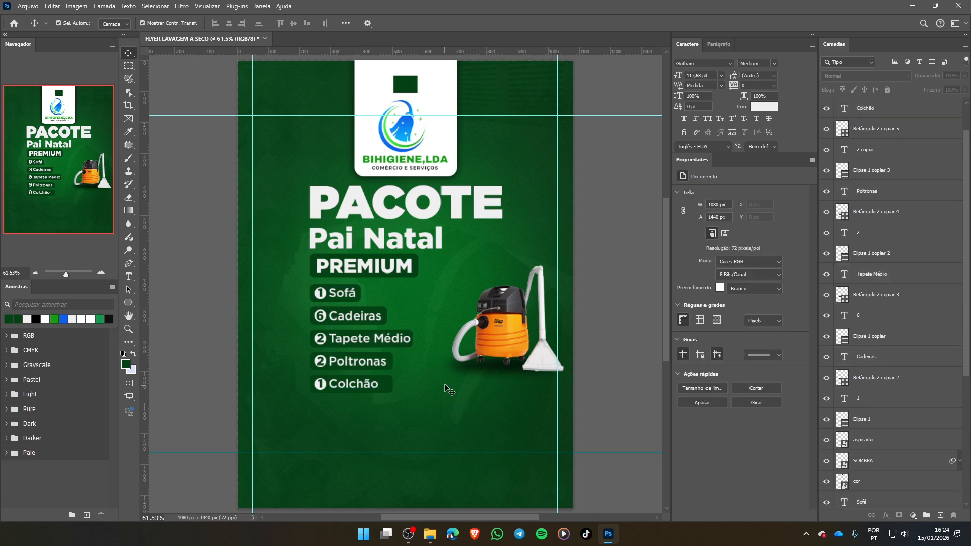
- Widen the dark green rectangle behind Tapete Médio to about 349 px, and clear the selection
left_click(408, 347)
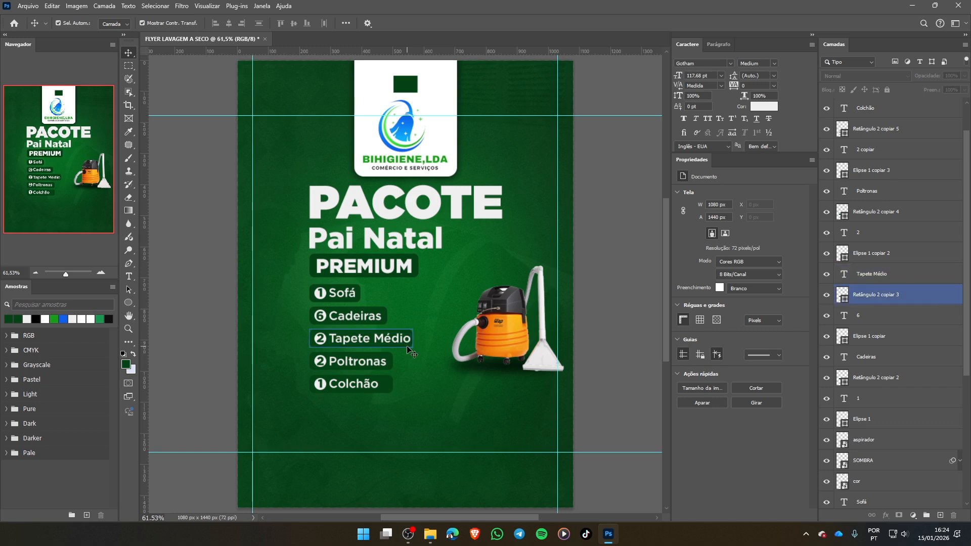
left_click_drag(413, 338, 419, 337)
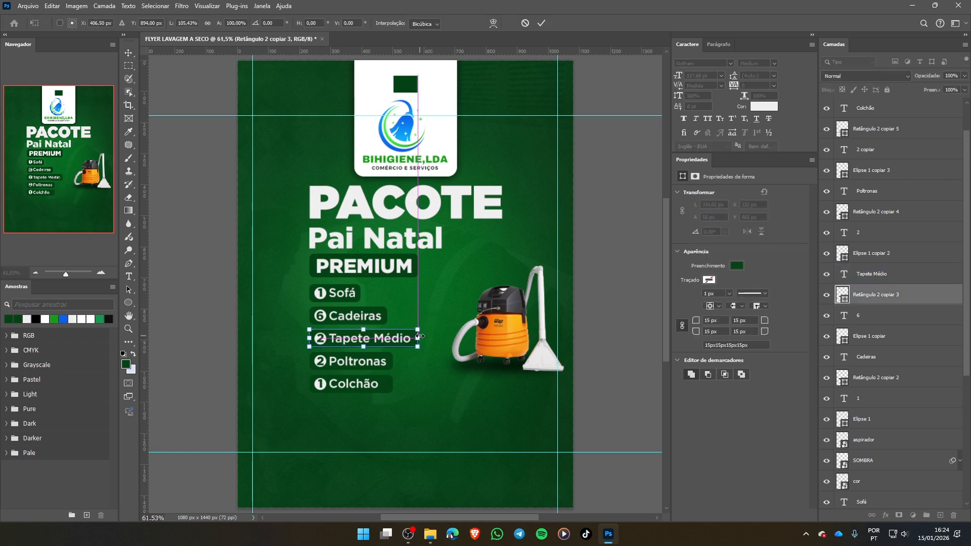
left_click(418, 387)
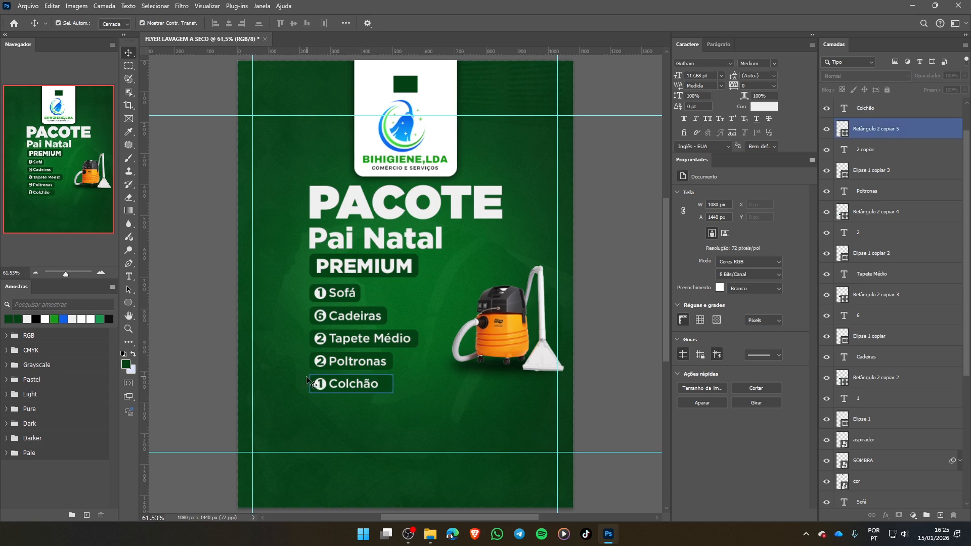
- Duplicate the complete 1 Colchão label directly below the original as a sixth label, and clear the selection
left_click_drag(300, 375, 399, 392)
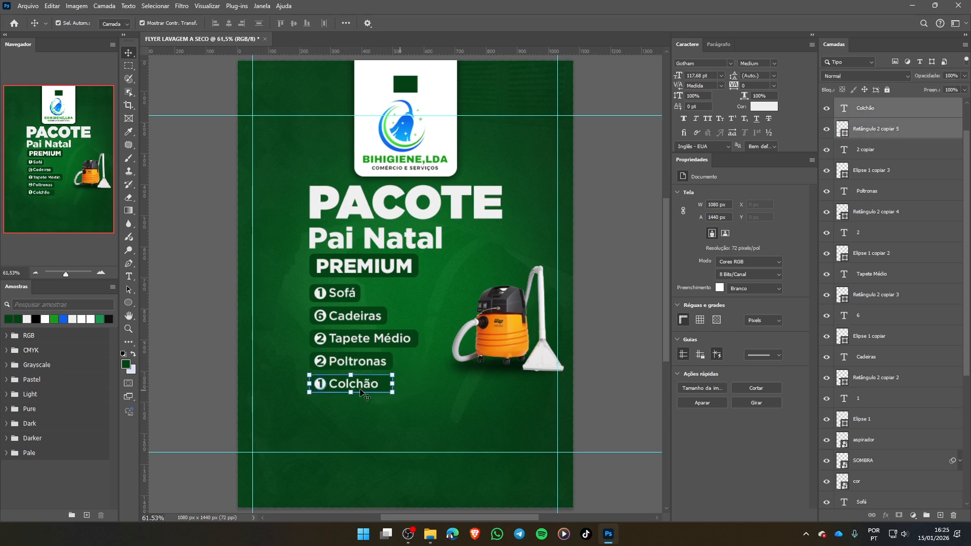
left_click_drag(340, 386, 341, 405)
left_click(416, 406)
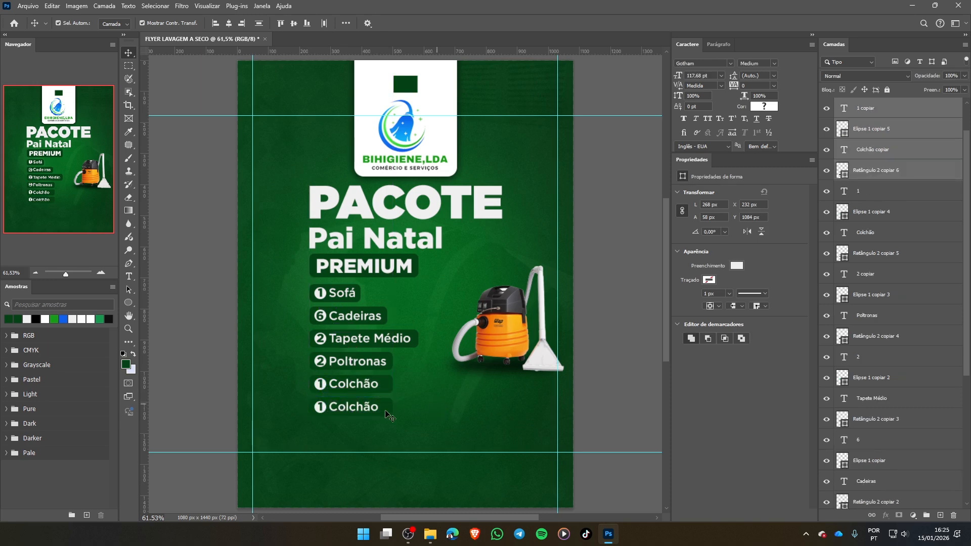
- Replace the Colchão text in the sixth label with Jogo de Cortinas Média, and clear the selection
double_click(338, 408)
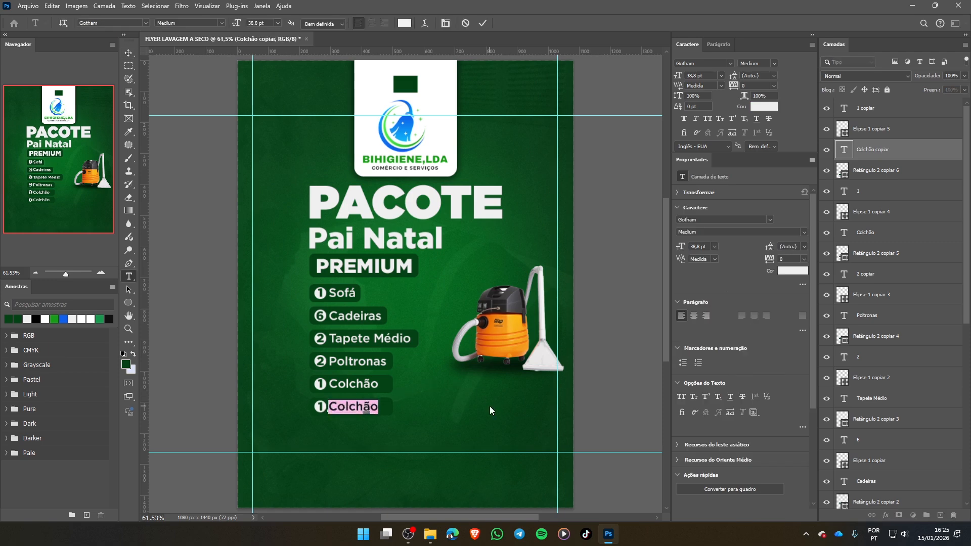
type("Jogo ")
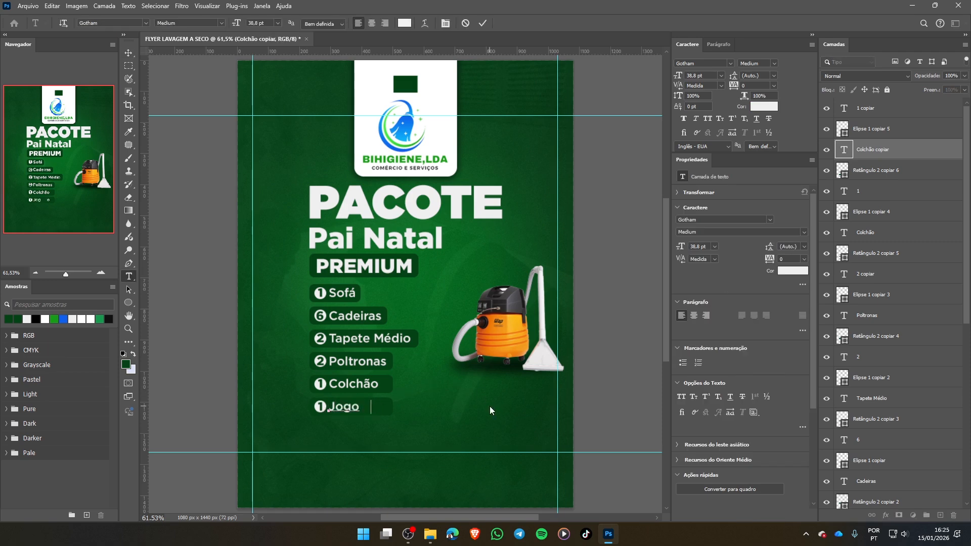
type("de Corti")
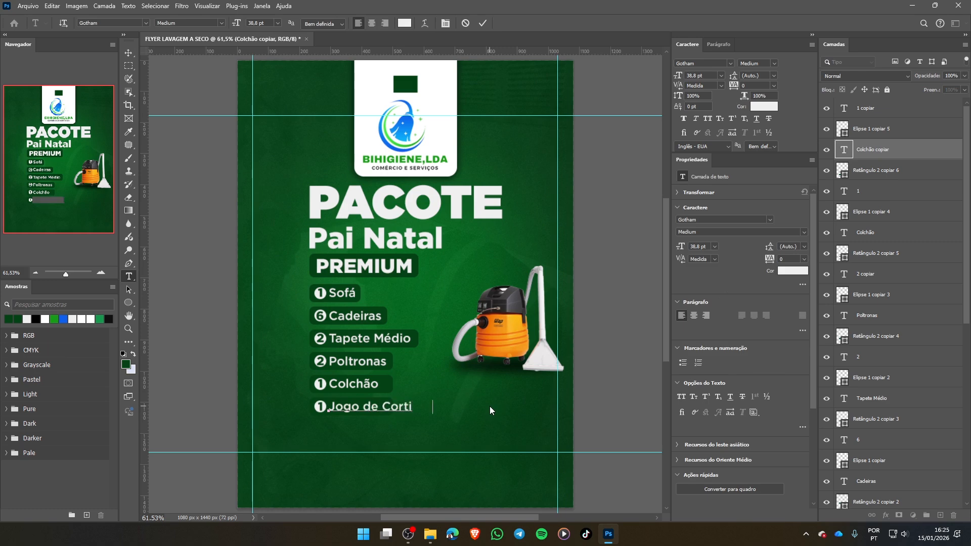
type("nas M")
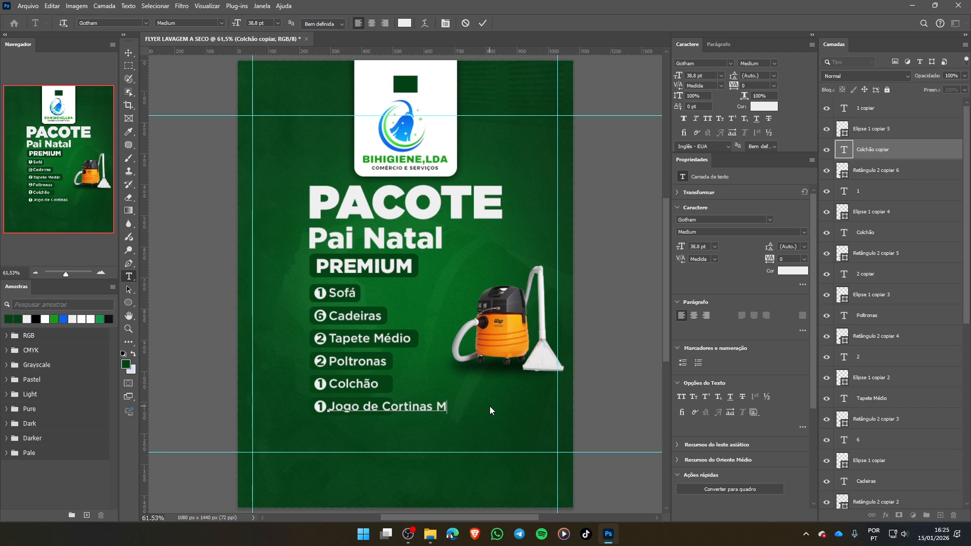
type("édia")
left_click(487, 29)
key("v")
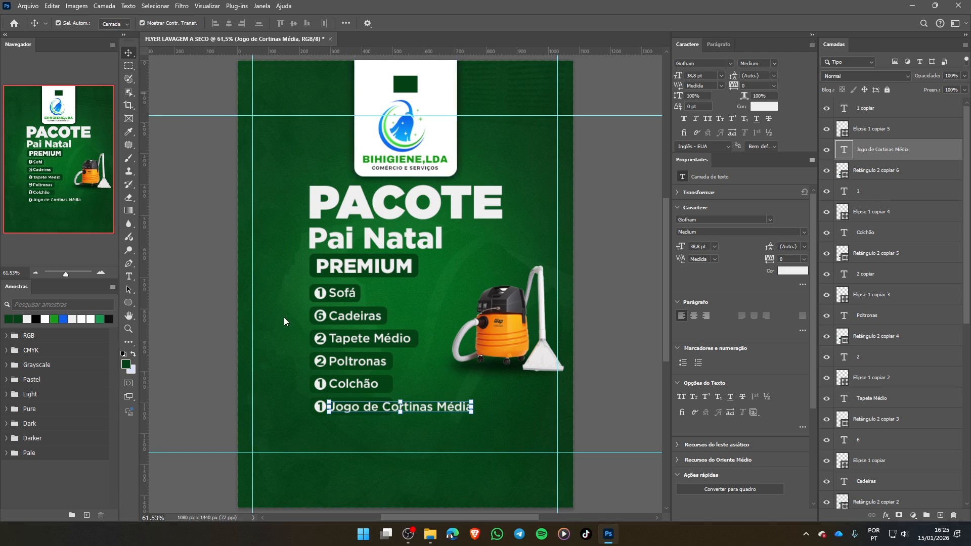
left_click(390, 437)
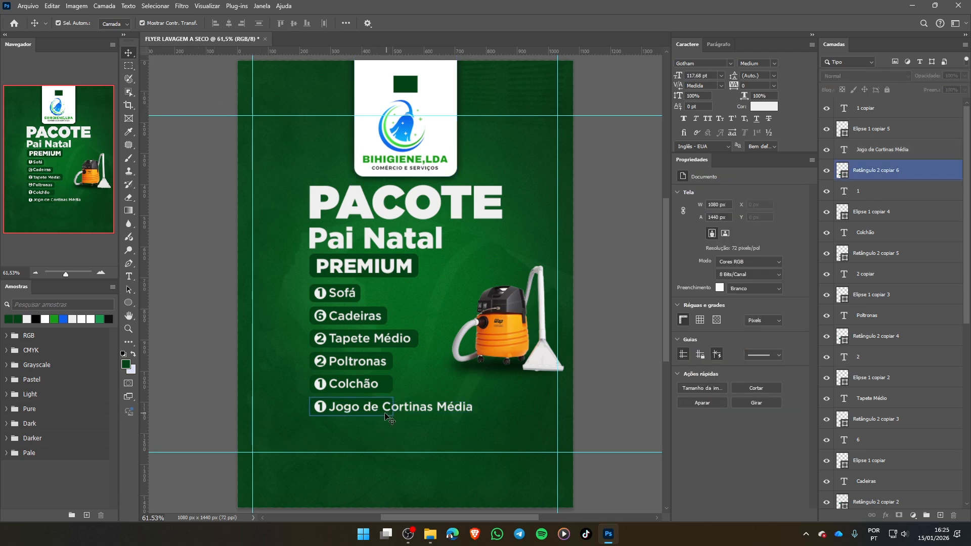
- Widen the dark green rectangle behind Jogo de Cortinas Média to about 547 px so it fits the text, and clear the selection
left_click(391, 412)
left_click_drag(393, 407, 480, 413)
left_click(542, 24)
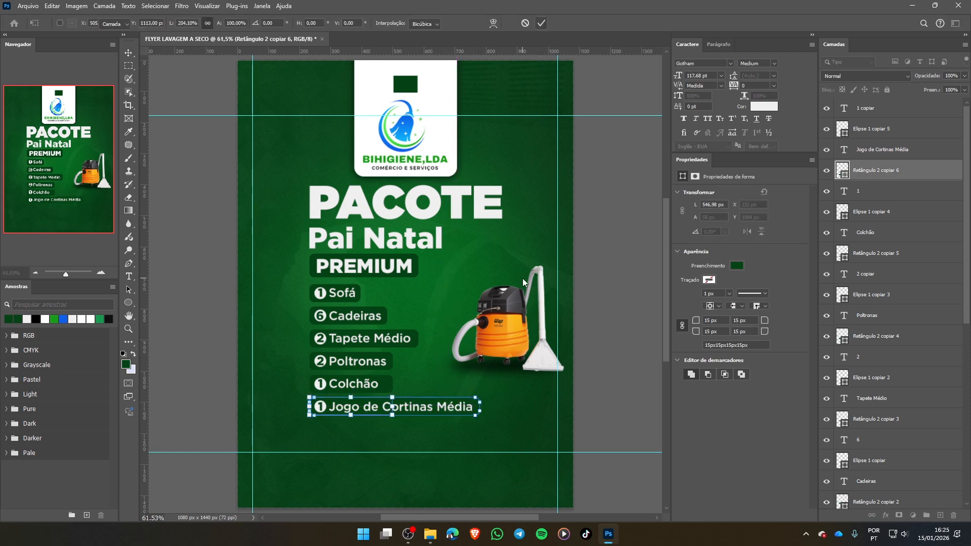
left_click(515, 429)
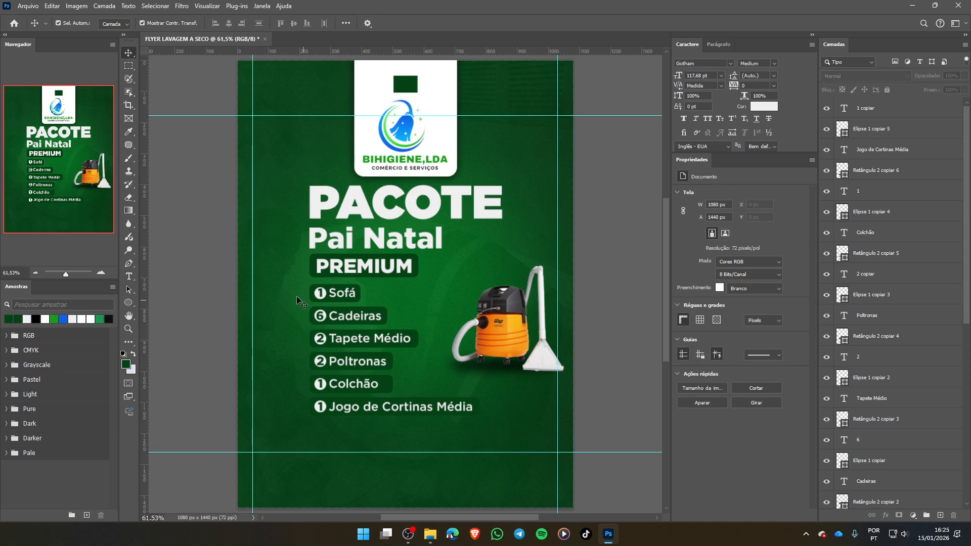
- Select all six service labels without the vacuum cleaner and scale them down proportionally to about 82%, keeping the upper-left corner fixed
left_click_drag(294, 285, 492, 417)
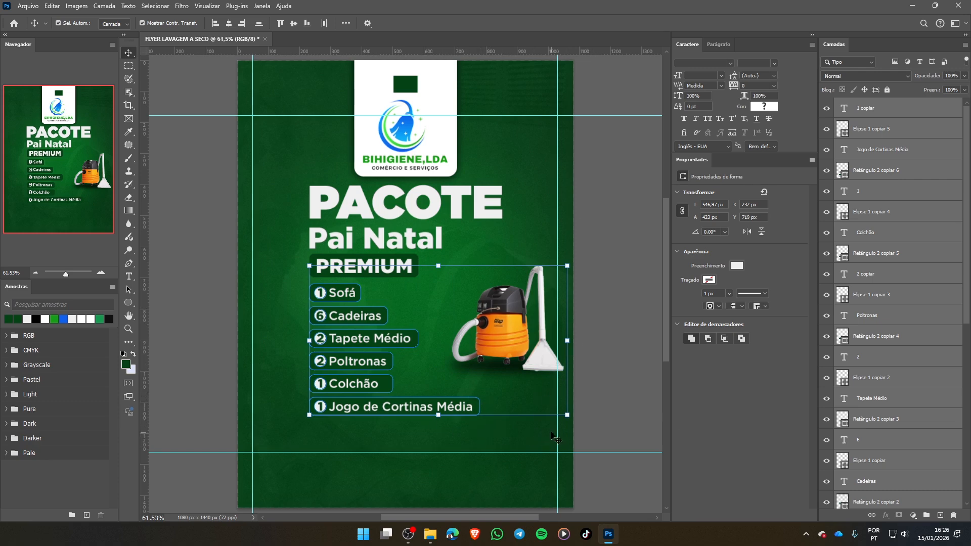
left_click(493, 369, "shift")
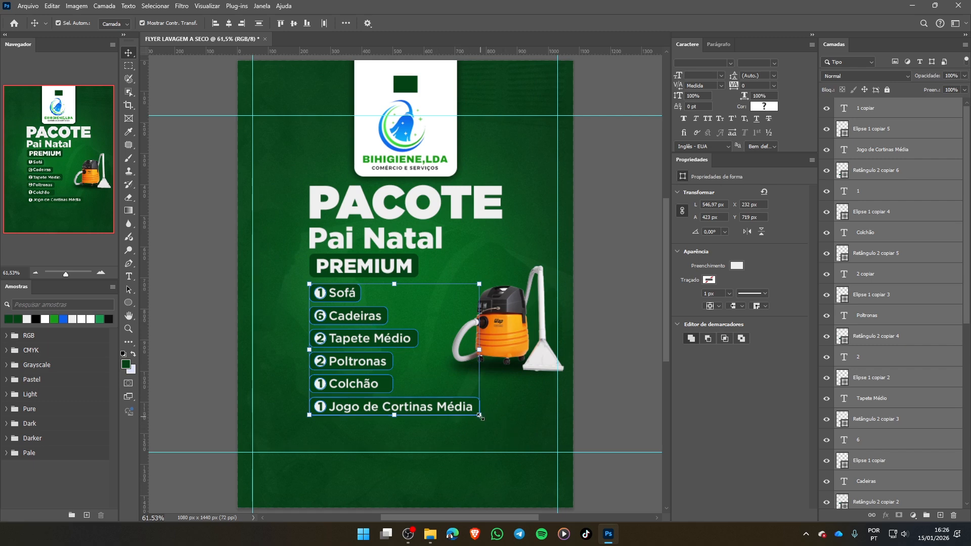
left_click_drag(480, 416, 450, 394)
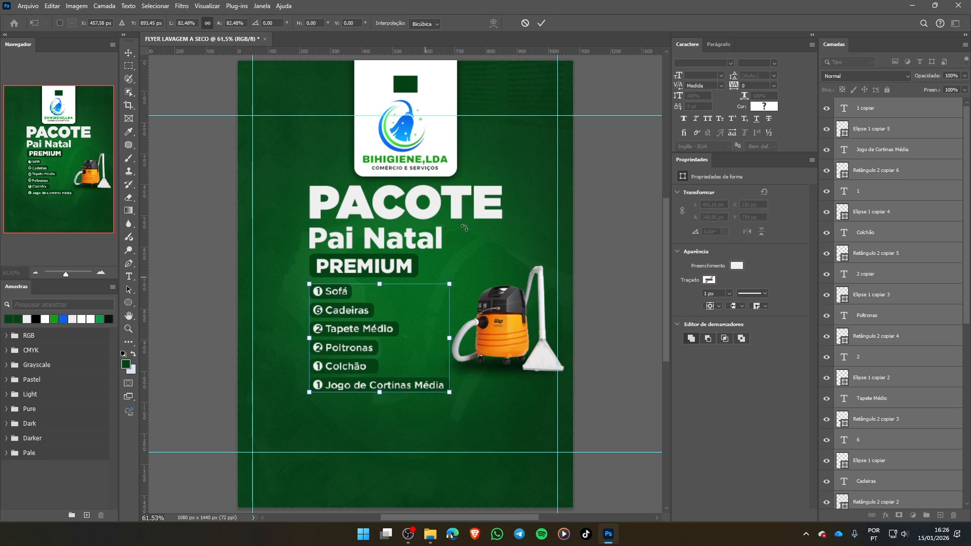
left_click(542, 22)
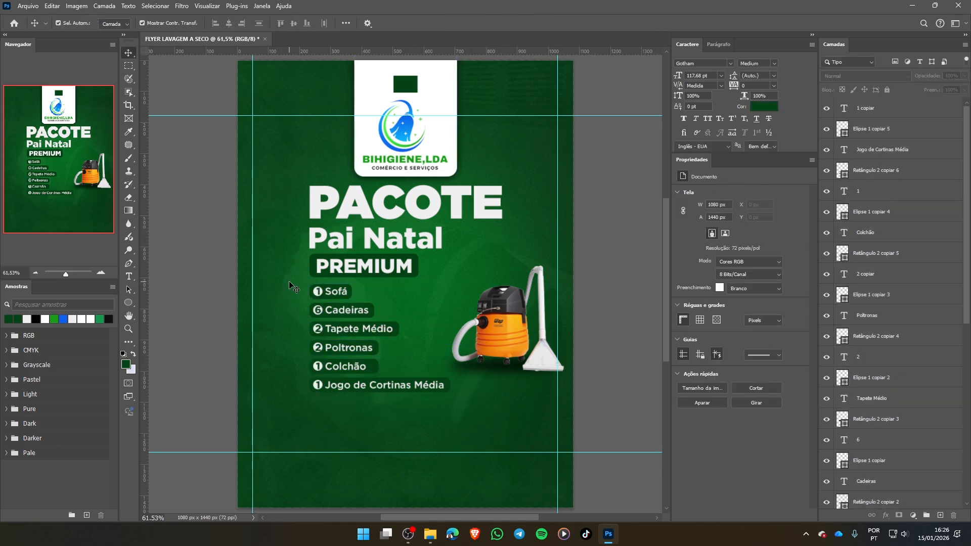
- Reselect the six service labels without the vacuum cleaner, scale them to about 99%, and clear the selection
left_click_drag(293, 281, 452, 399)
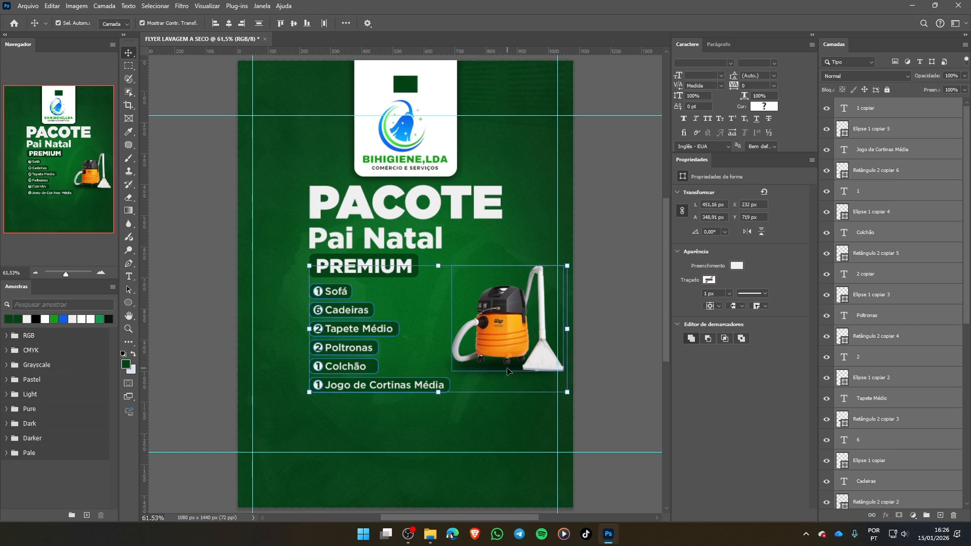
left_click(499, 342, "shift")
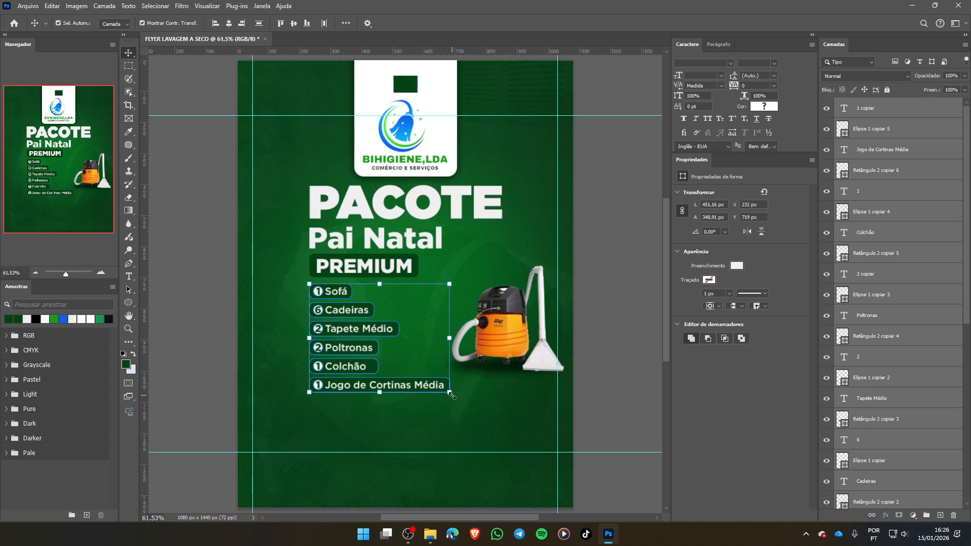
mouse_move(450, 393)
left_mouse_down()
mouse_move(460, 397)
mouse_move(452, 393)
left_mouse_up()
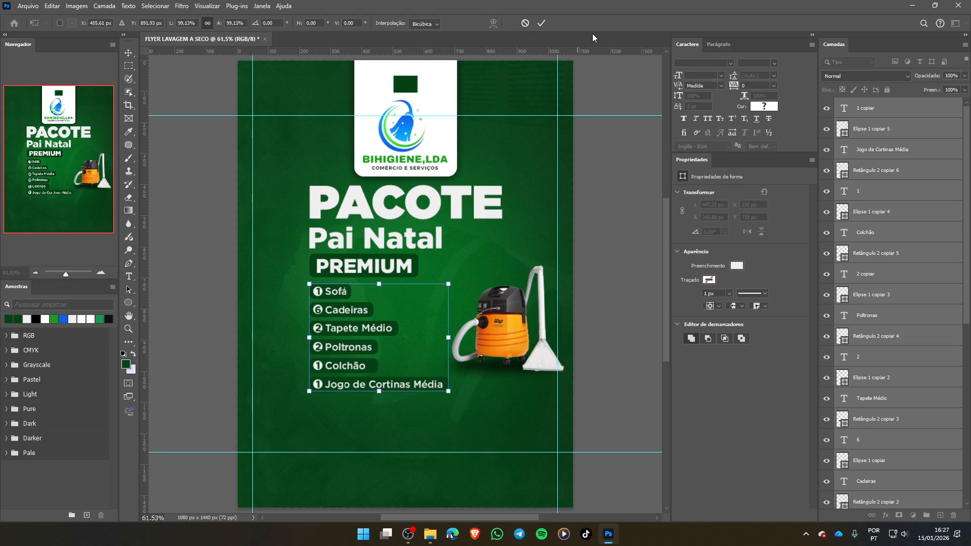
left_click(542, 24)
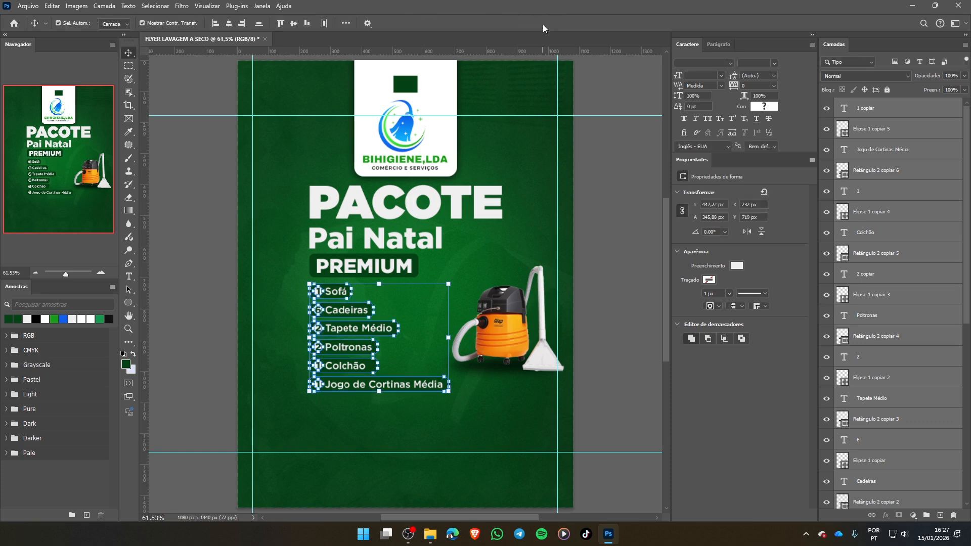
left_click(480, 401)
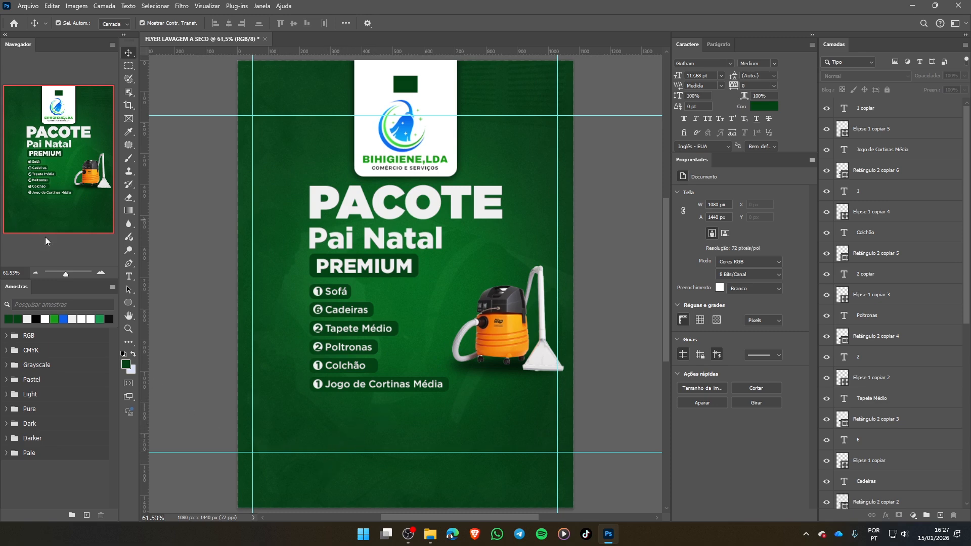
- Draw a dark green rectangle of 447 × 108 px directly below the Jogo de Cortinas Média label with the Rectangle tool
left_click(129, 305)
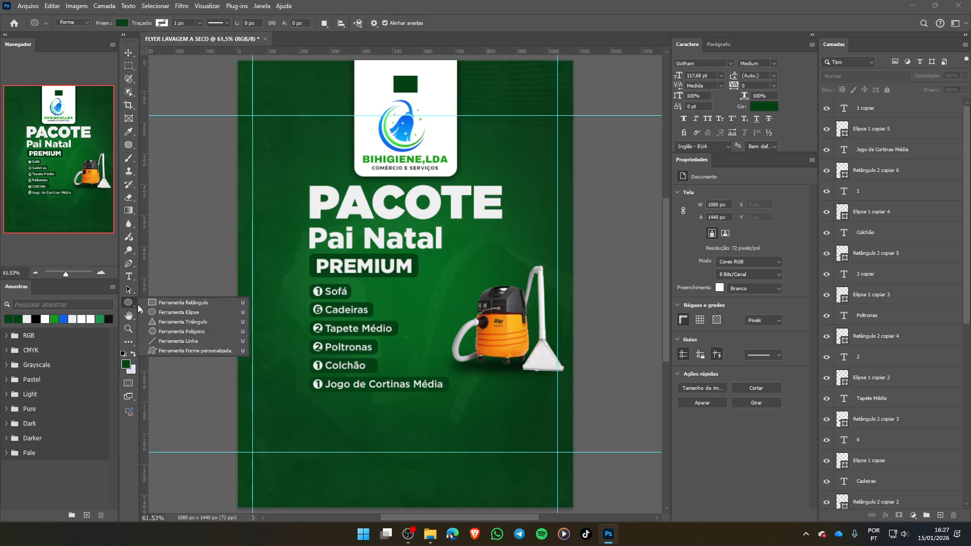
left_click(150, 302)
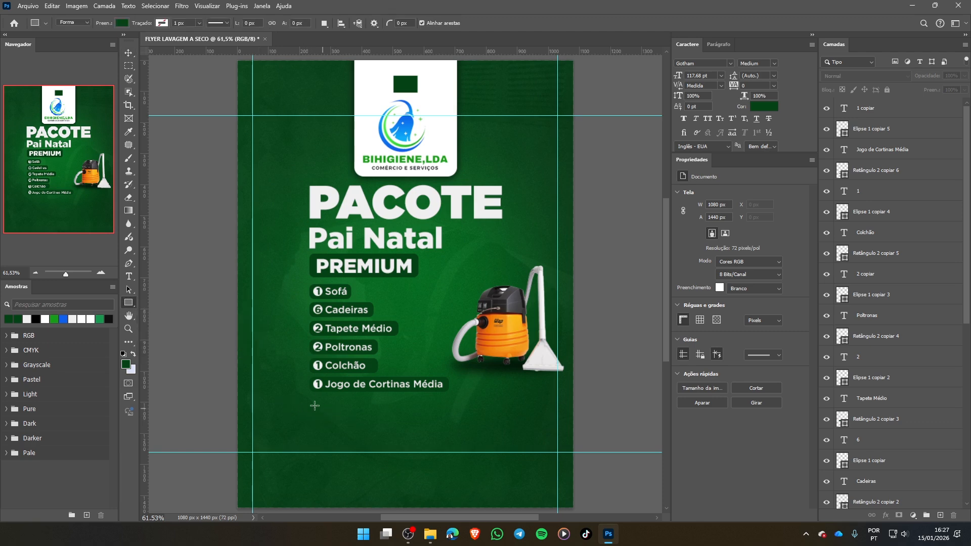
left_click_drag(312, 397, 451, 431)
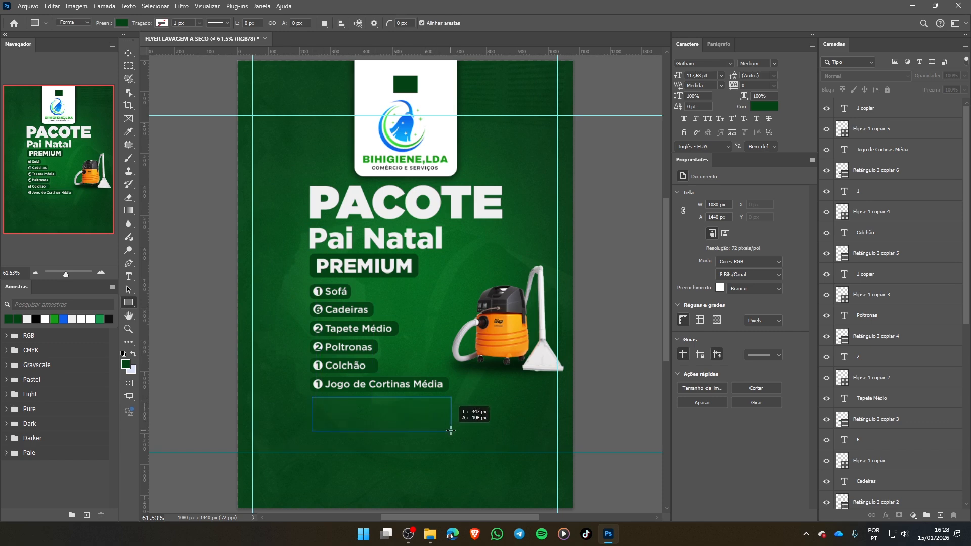
left_click_drag(451, 431, 450, 431)
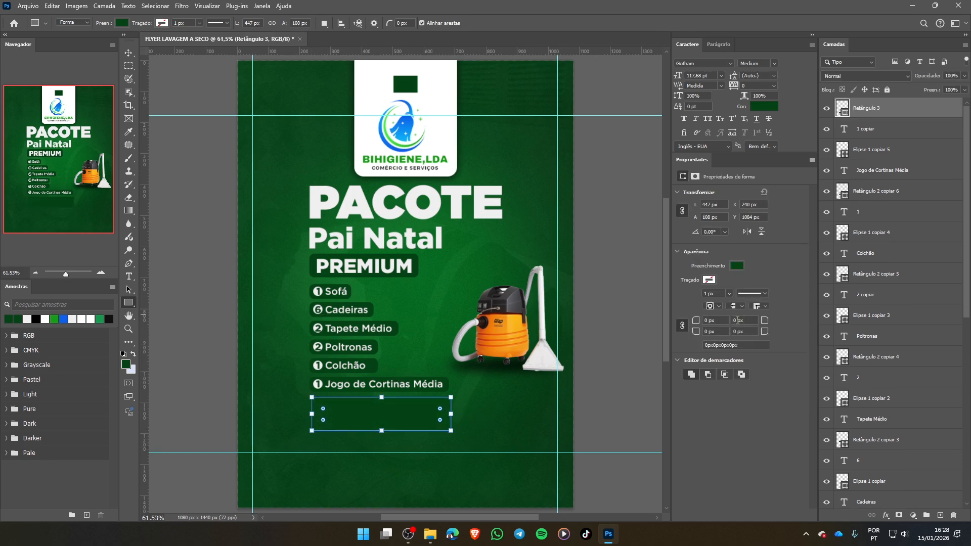
- Change the fill of the rectangle below Jogo de Cortinas Média to light grey f0f0f0, sampled from the PACOTE title
left_click(738, 266)
left_click(810, 286)
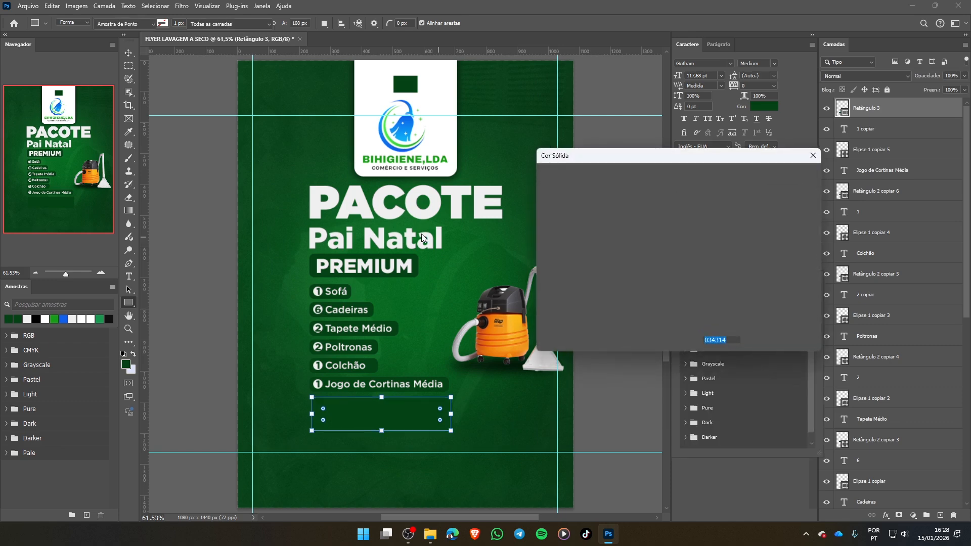
left_click(361, 192)
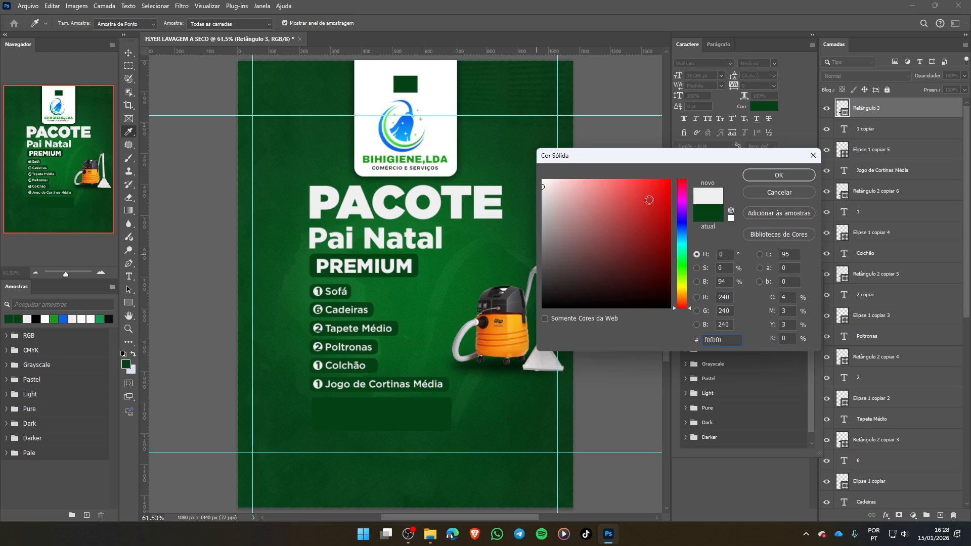
left_click(777, 176)
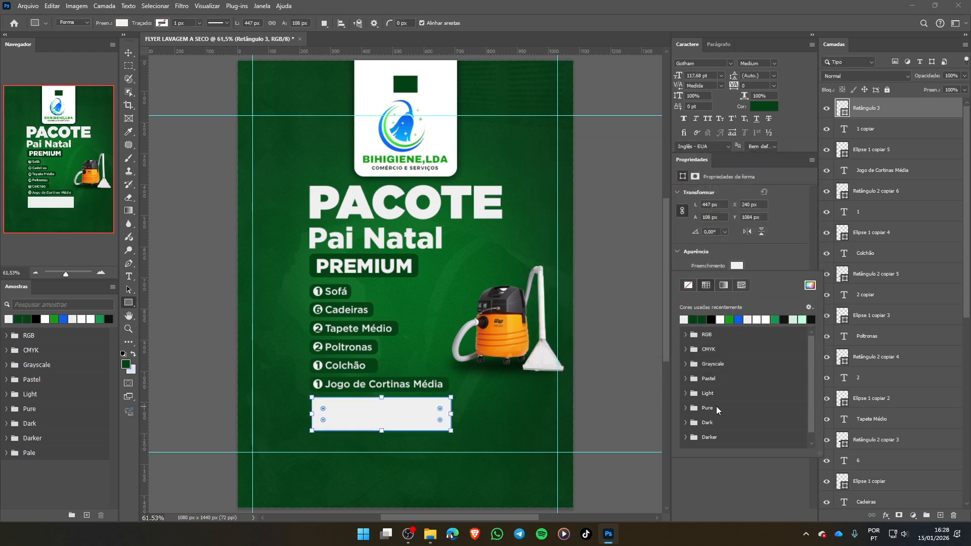
left_click(785, 256)
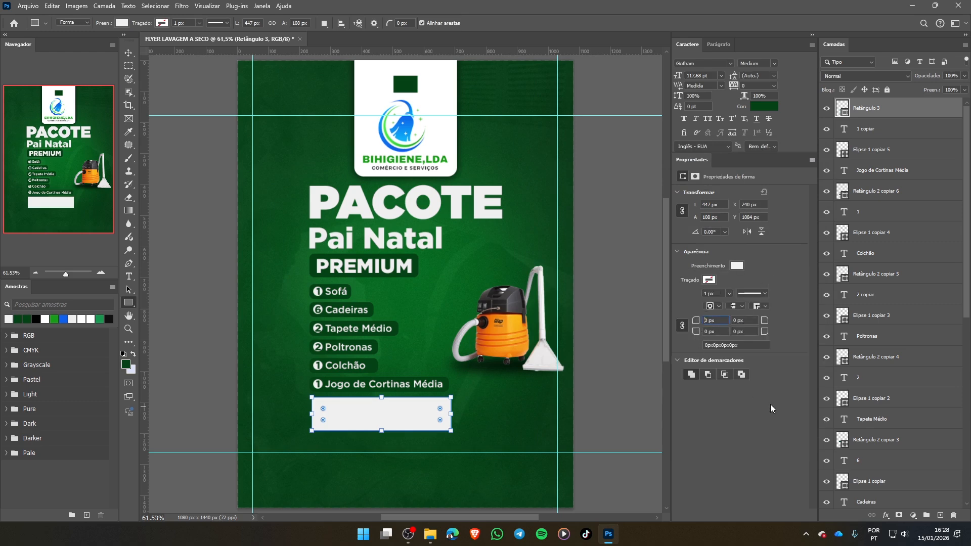
- Round all corners of the light grey rectangle, trying a 30 px radius before setting 20 px, and clear the selection
type("3")
key("Return")
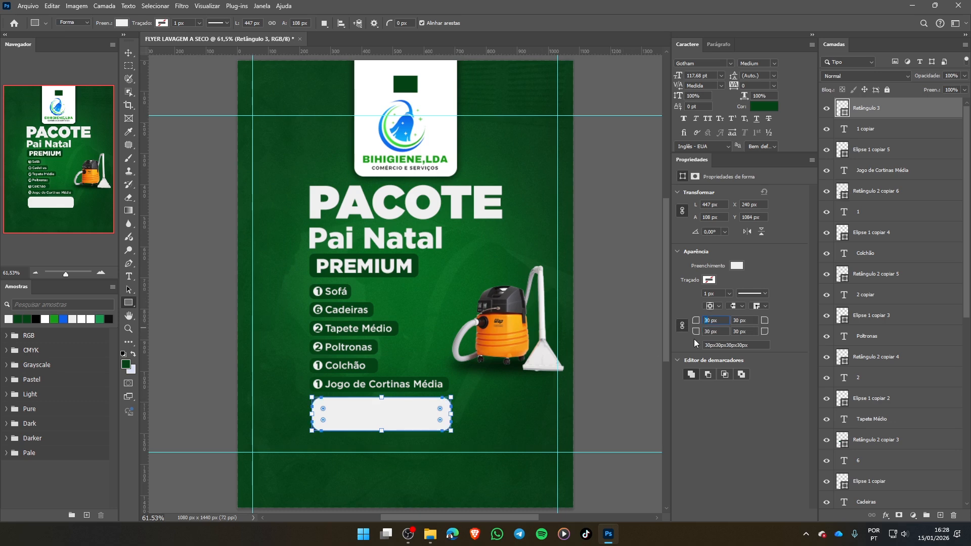
type("20")
key("Return")
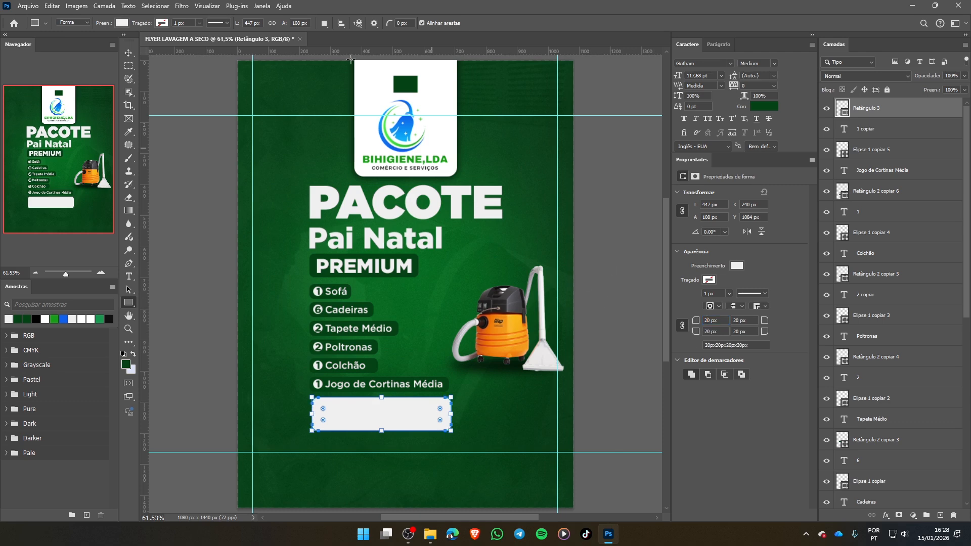
left_click(128, 53)
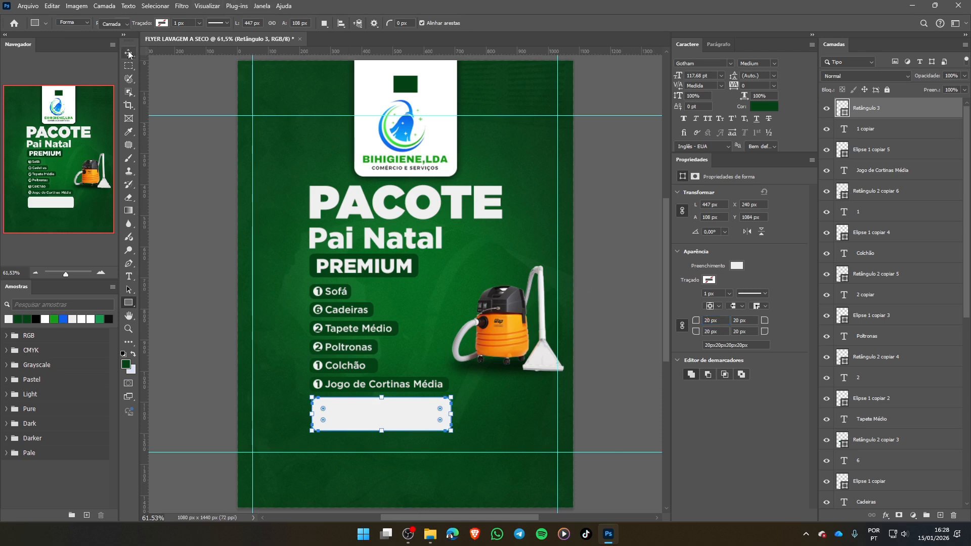
left_click(501, 419)
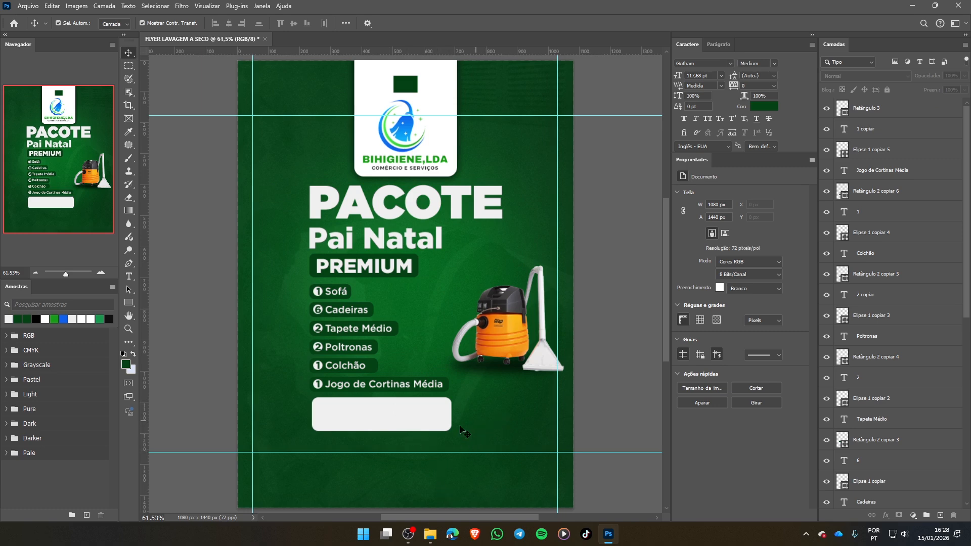
- Copy the drop shadow layer style from the white logo card onto the light grey rectangle and clear the selection
left_click(354, 423)
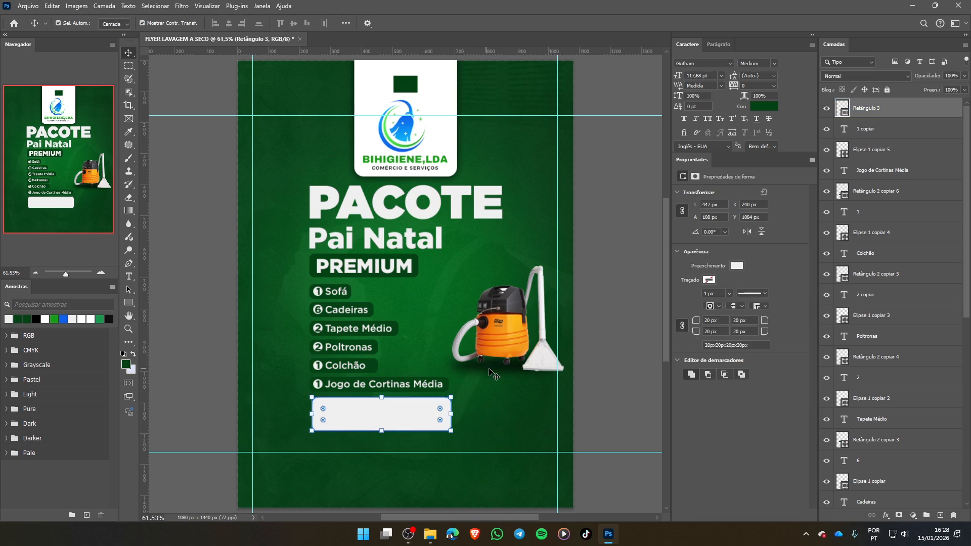
left_click(442, 144)
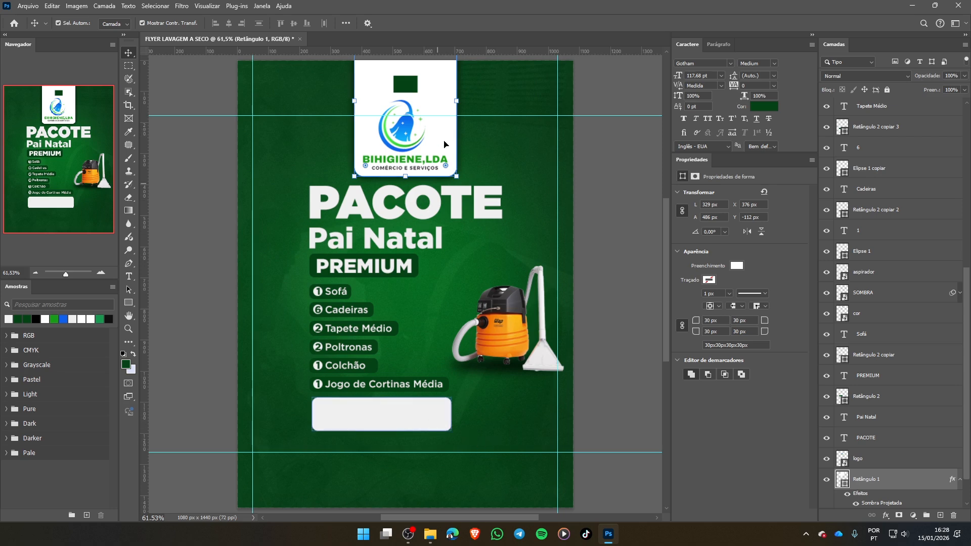
left_click(416, 418)
left_click(446, 132)
scroll(904, 419, "down", 2)
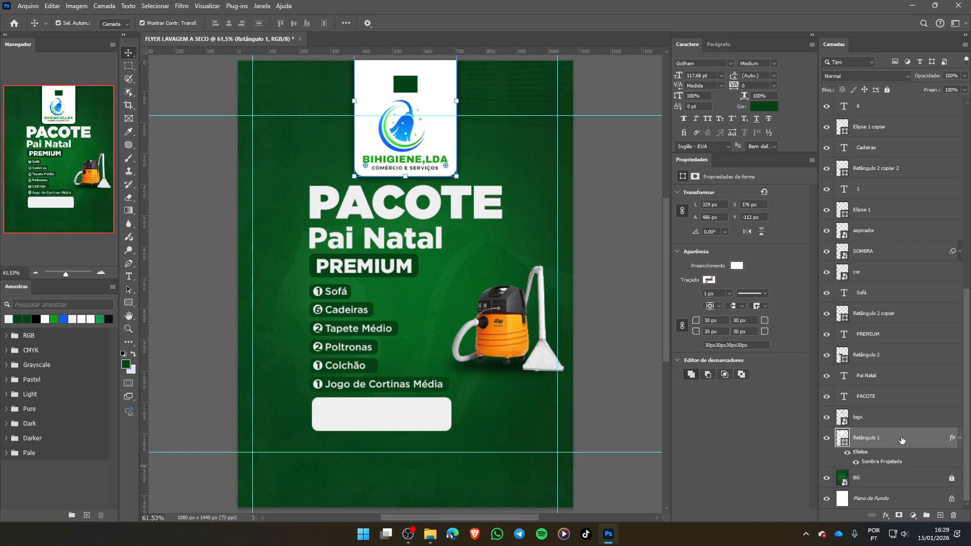
right_click(914, 439)
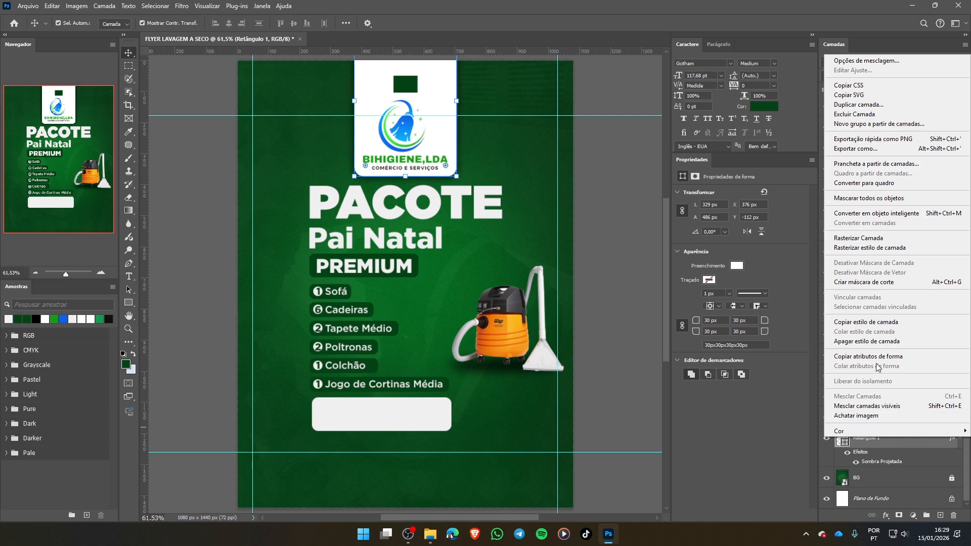
left_click(876, 326)
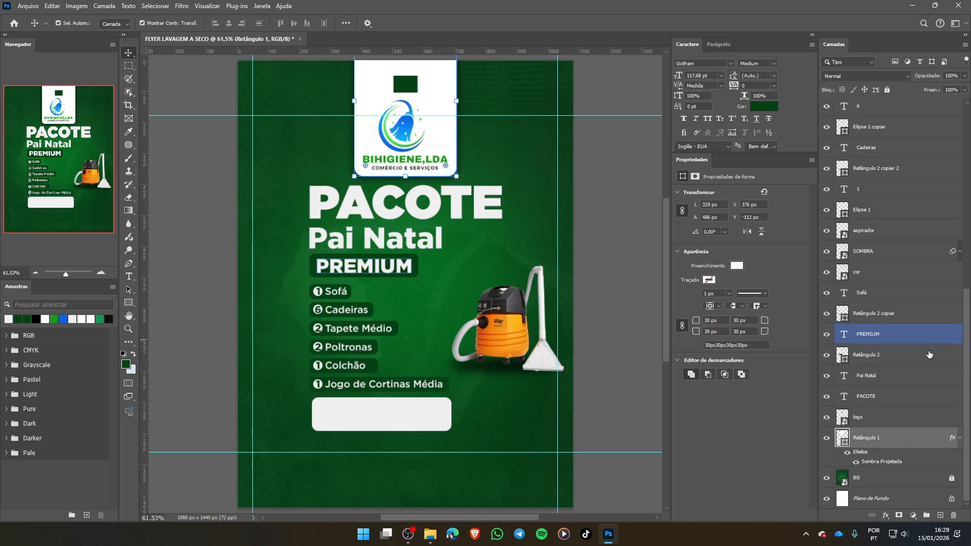
left_click(407, 422)
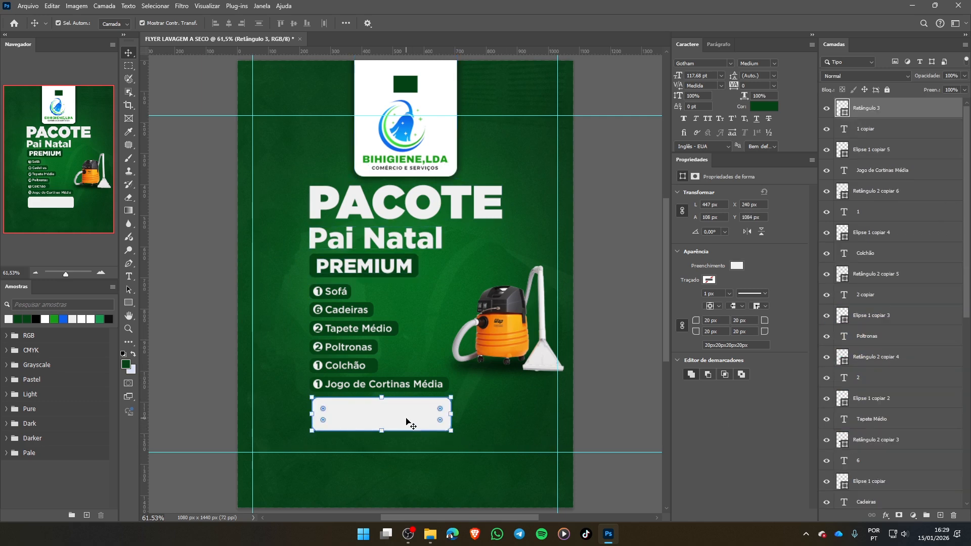
right_click(911, 111)
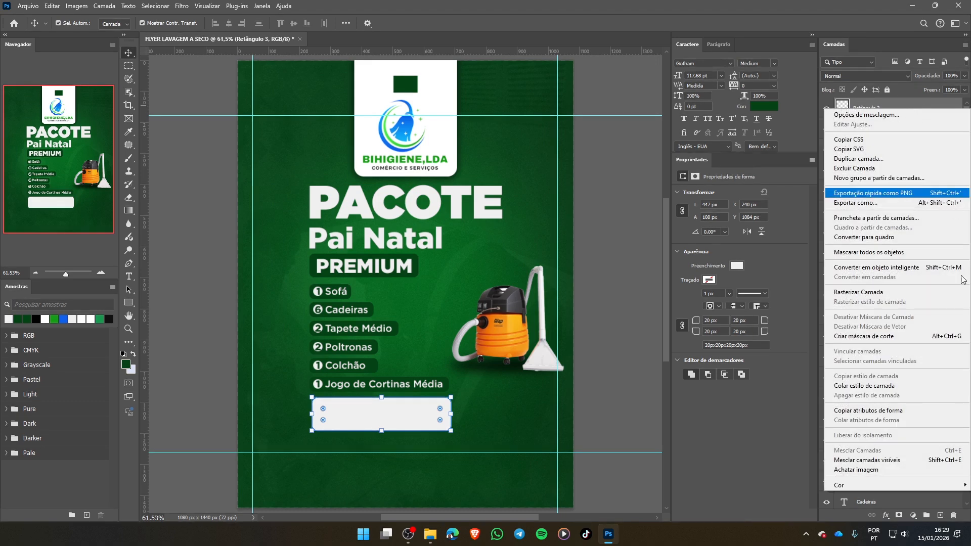
left_click(866, 387)
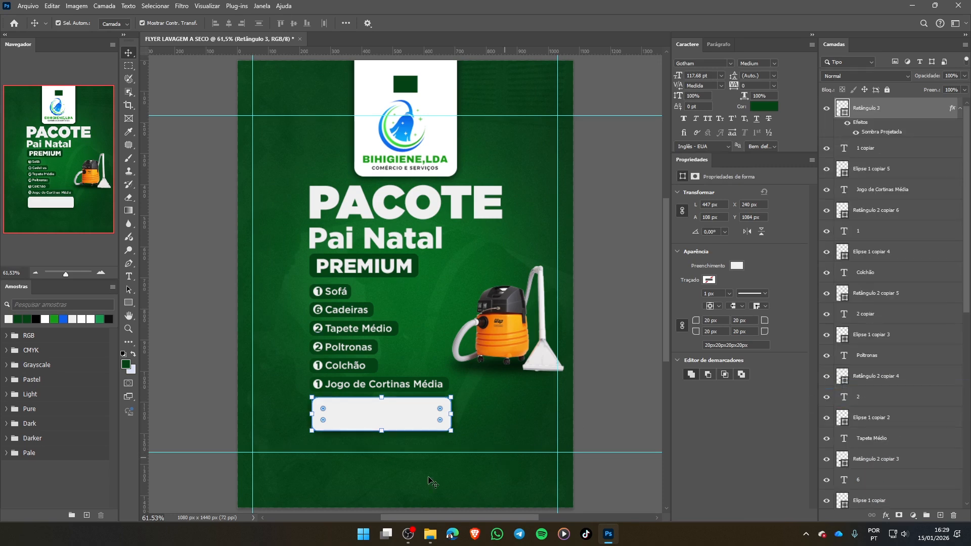
left_click(494, 419)
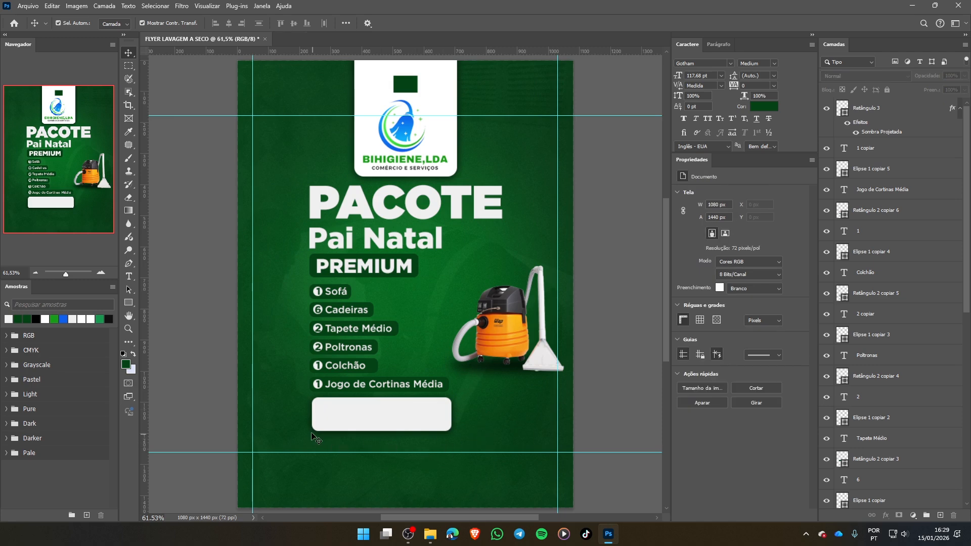
- Examine the light grey rectangle up close with its drop shadow effect switched off and on, leaving the effect on
scroll(438, 452, "up", 5)
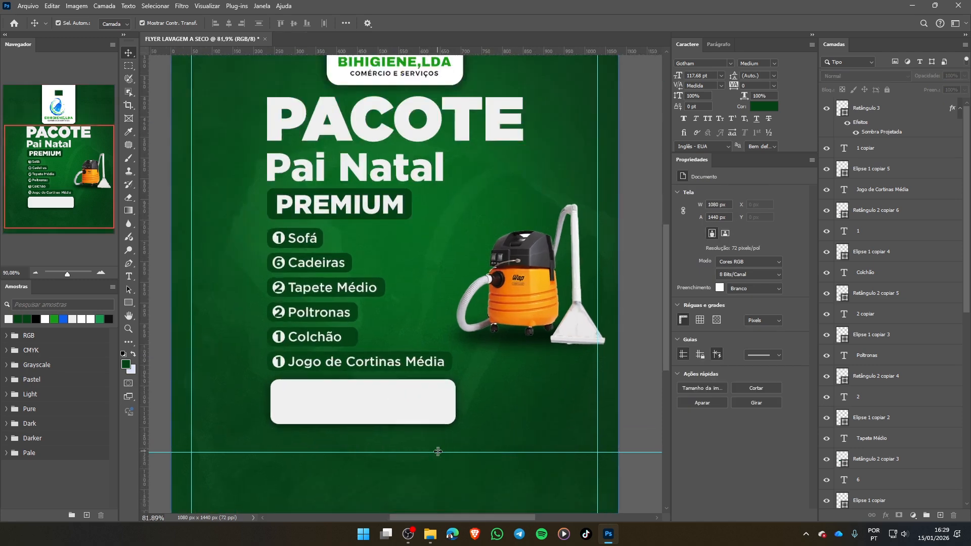
scroll(439, 421, "up", 1)
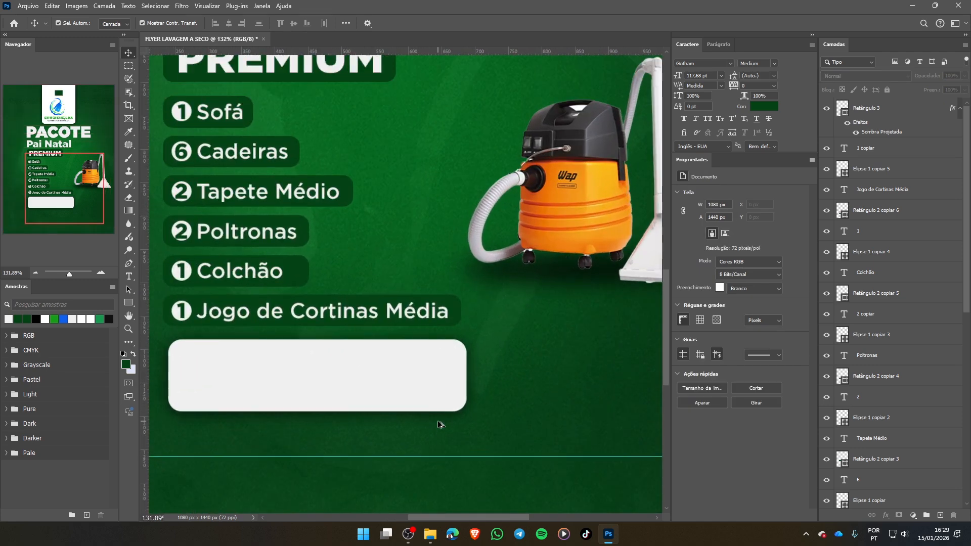
scroll(439, 421, "down", 1)
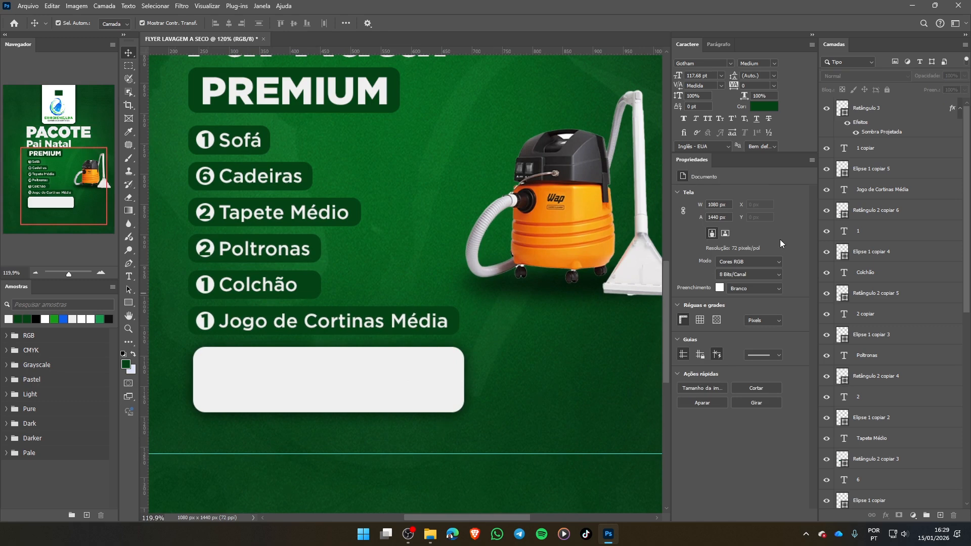
left_click(868, 122)
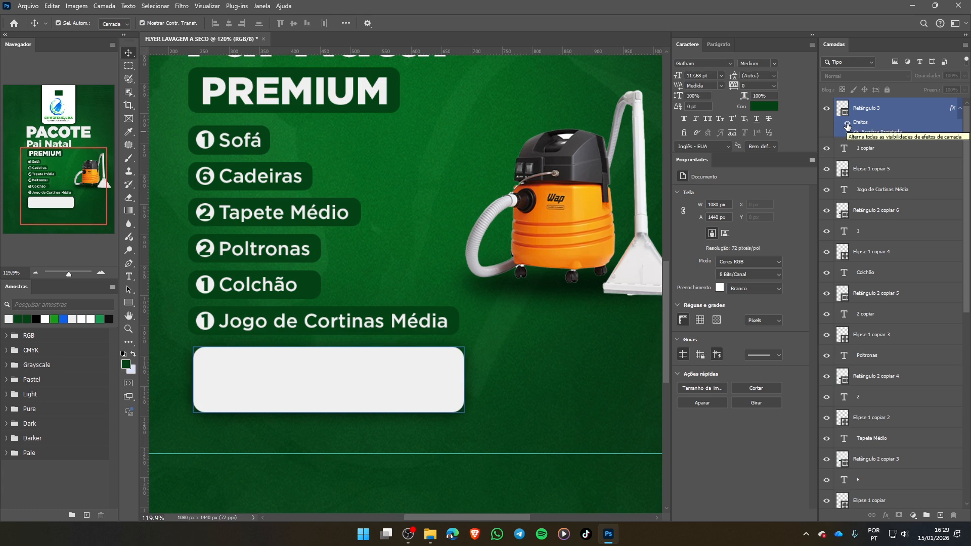
left_click(848, 124)
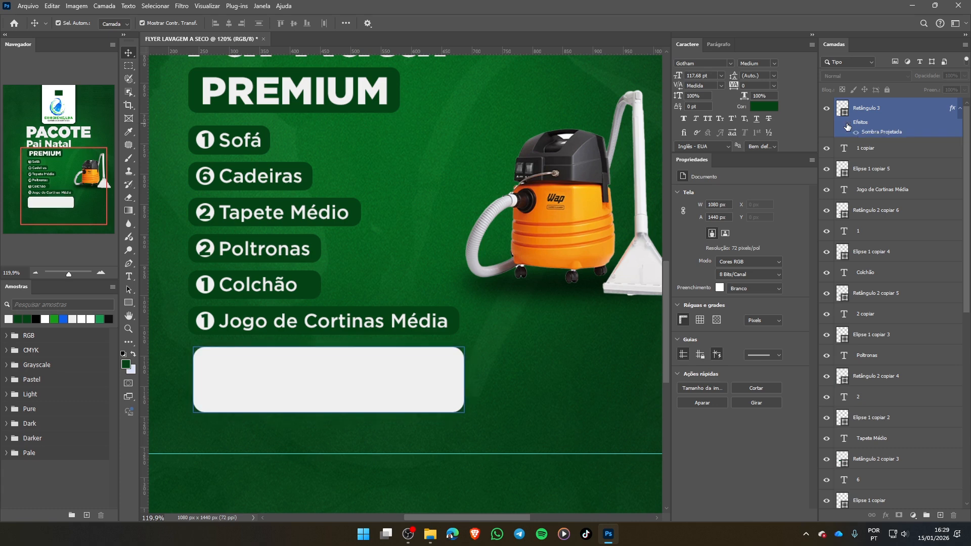
left_click(432, 394)
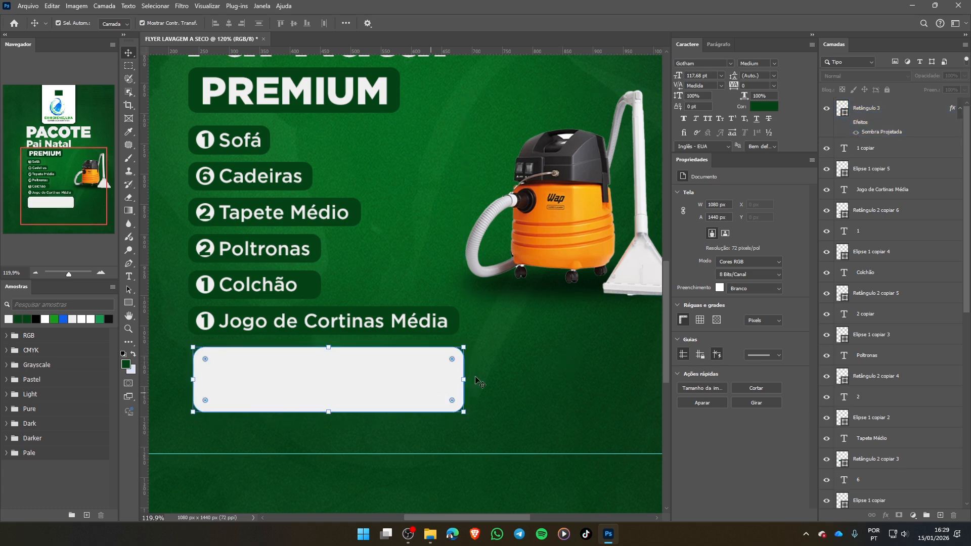
left_click(847, 123)
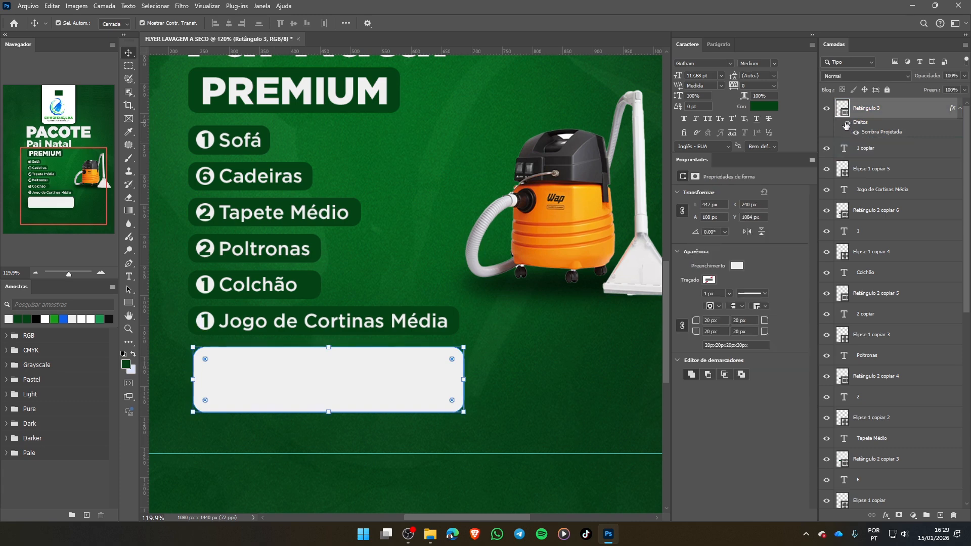
left_click(546, 395)
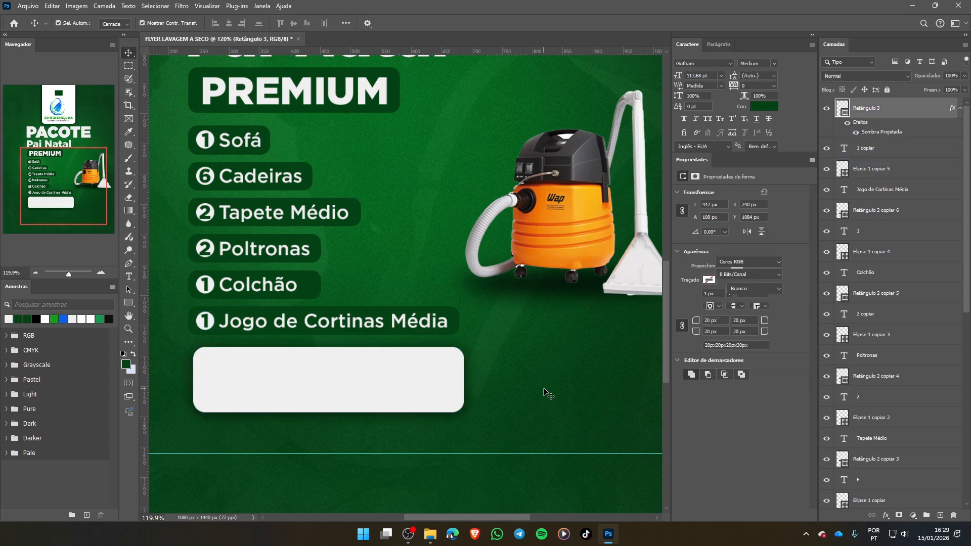
left_click(903, 163)
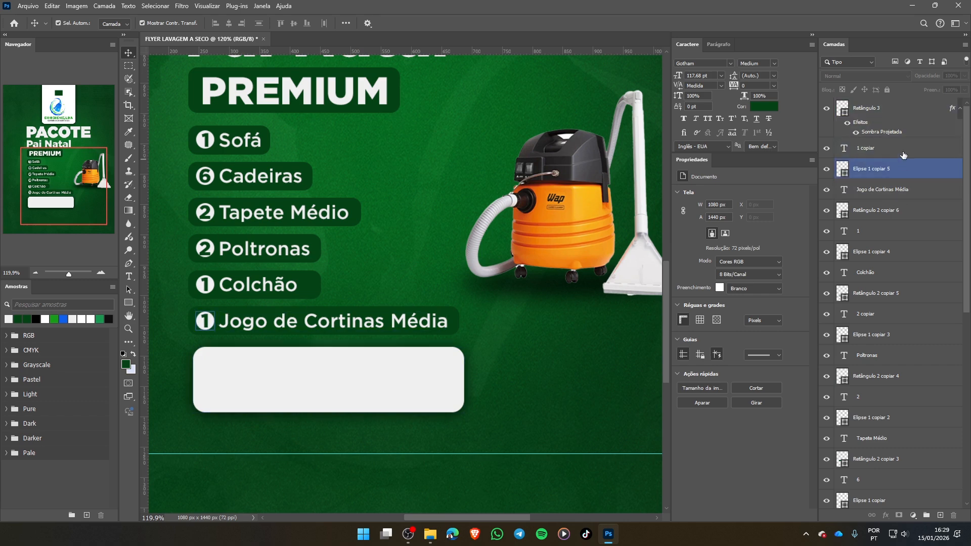
left_click(903, 131)
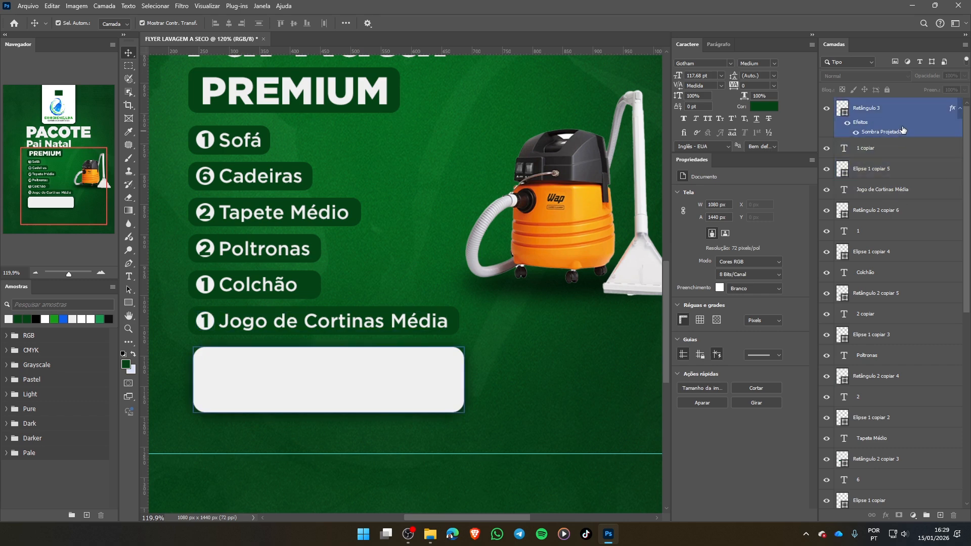
left_click(848, 126)
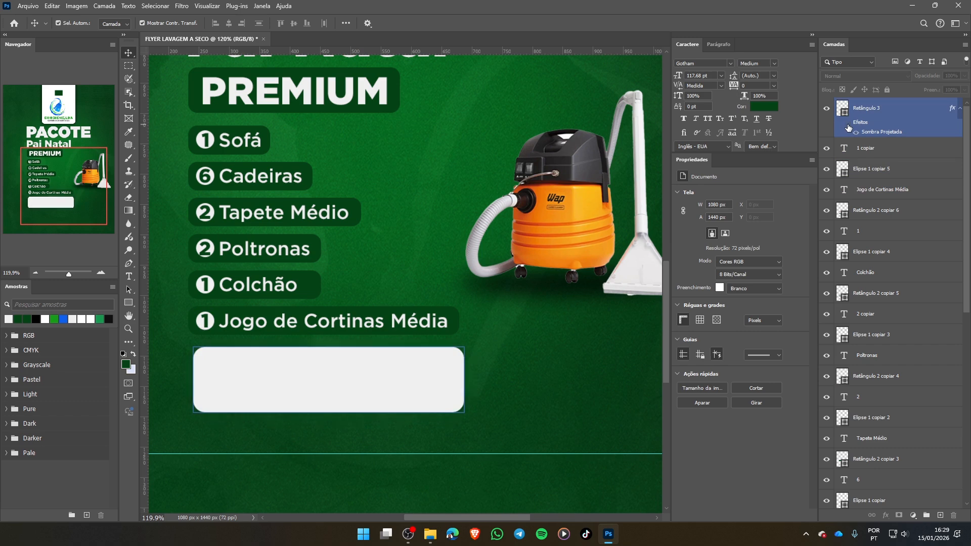
left_click(848, 125)
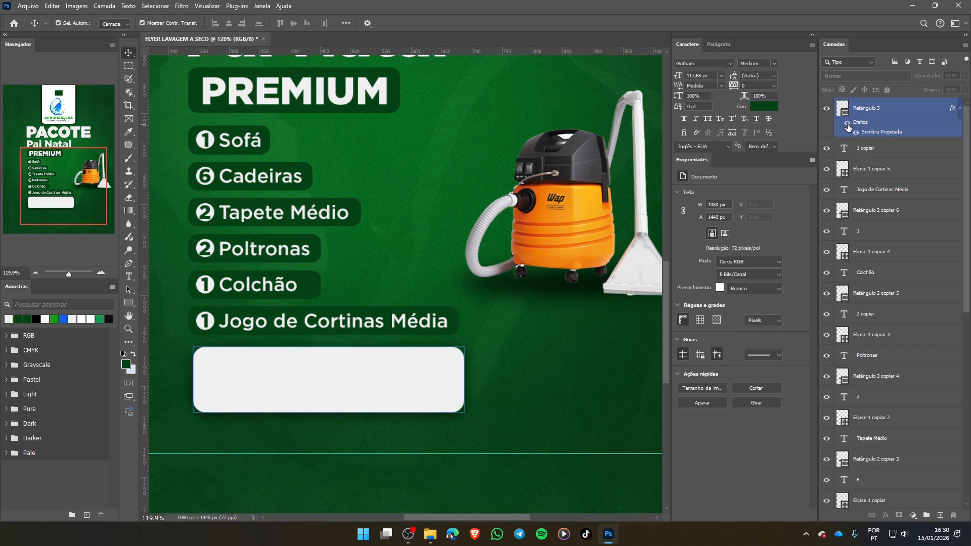
left_click(849, 126)
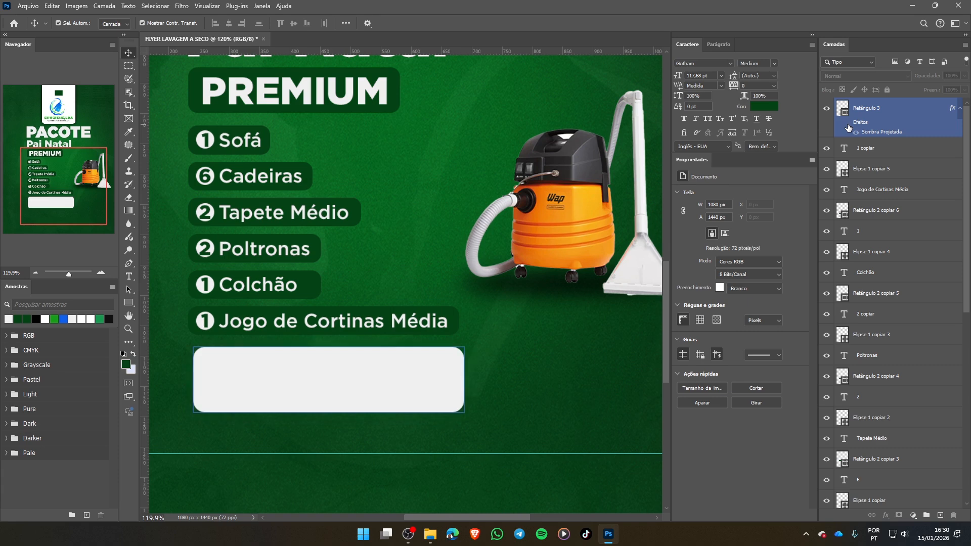
left_click(848, 126)
left_click(387, 473)
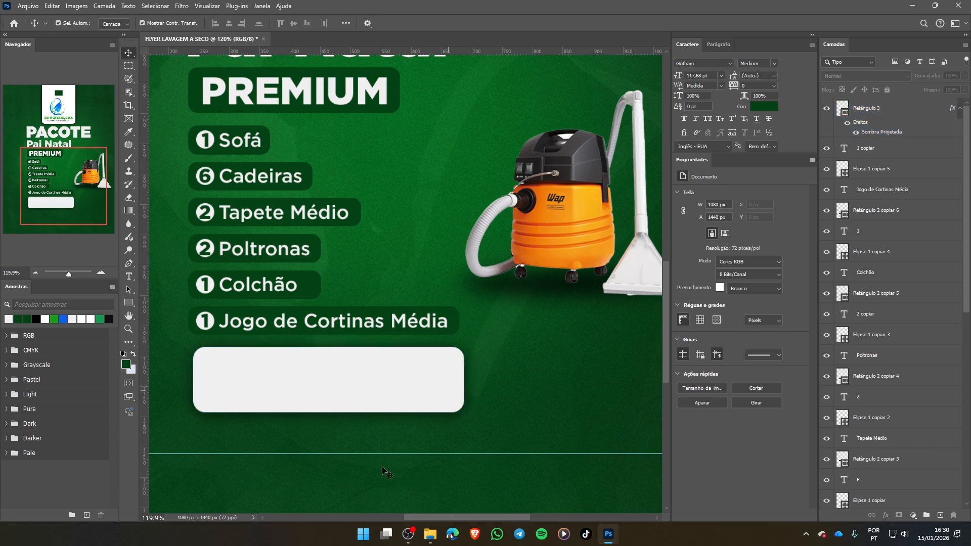
- Hide and show the light grey rectangle's layer to compare the layout with and without it, leaving it shown
left_click(282, 401)
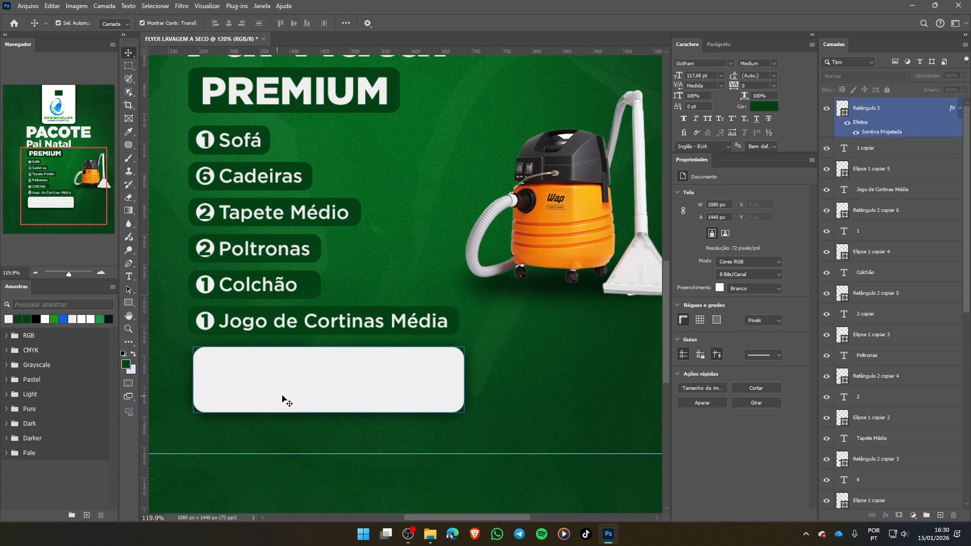
left_click(827, 110)
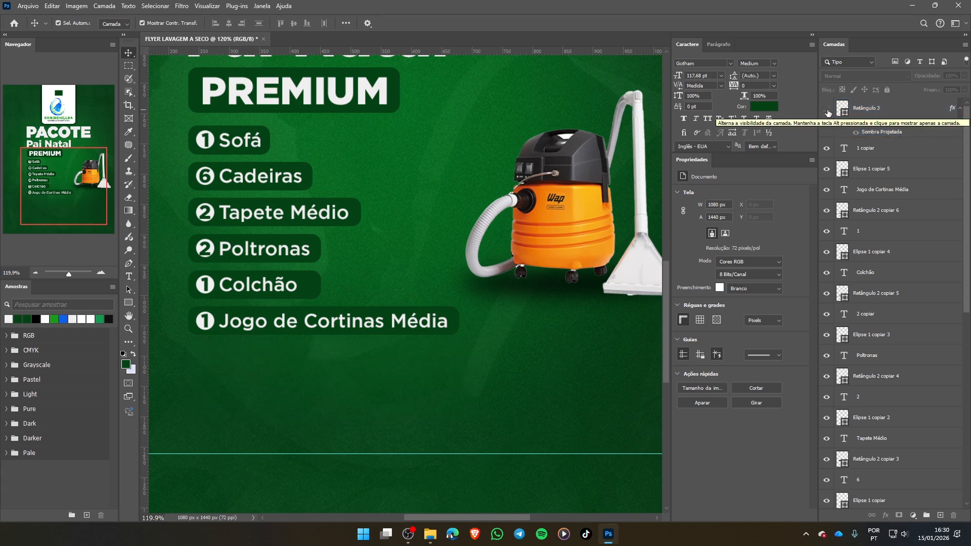
left_click(827, 110)
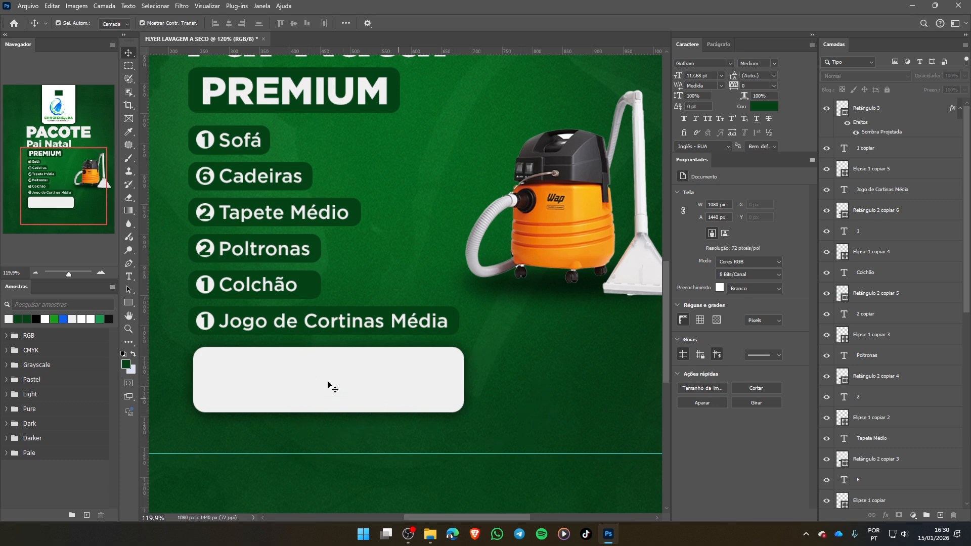
scroll(331, 417, "down", 1)
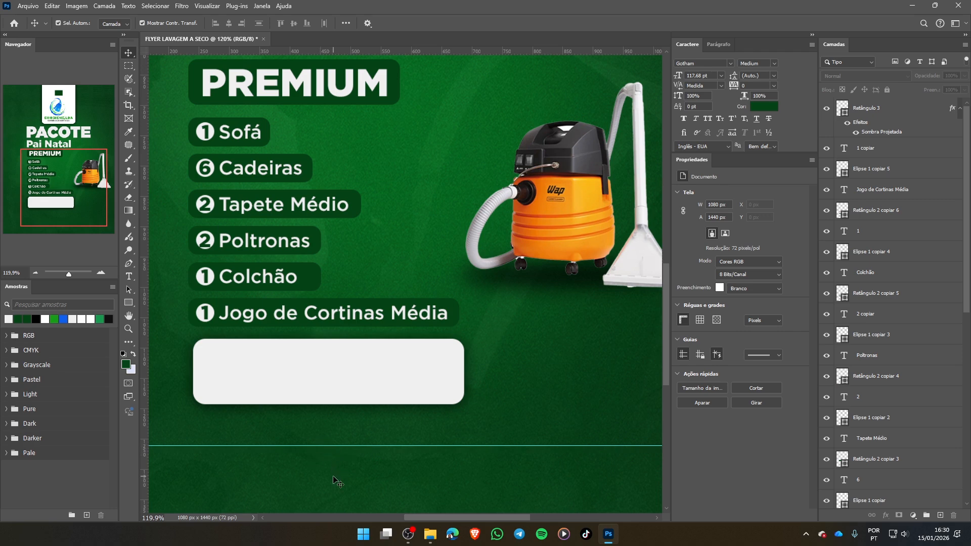
left_click(322, 390)
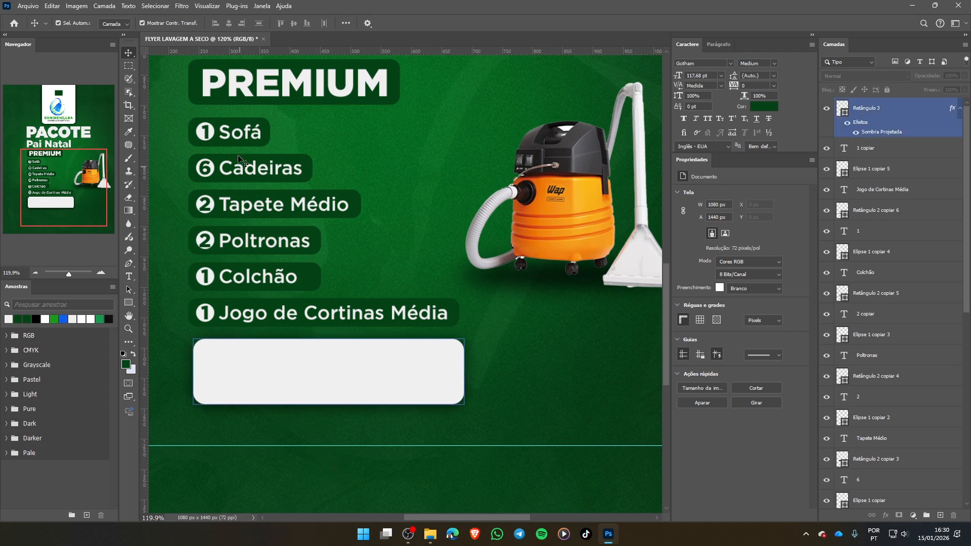
left_click(241, 139)
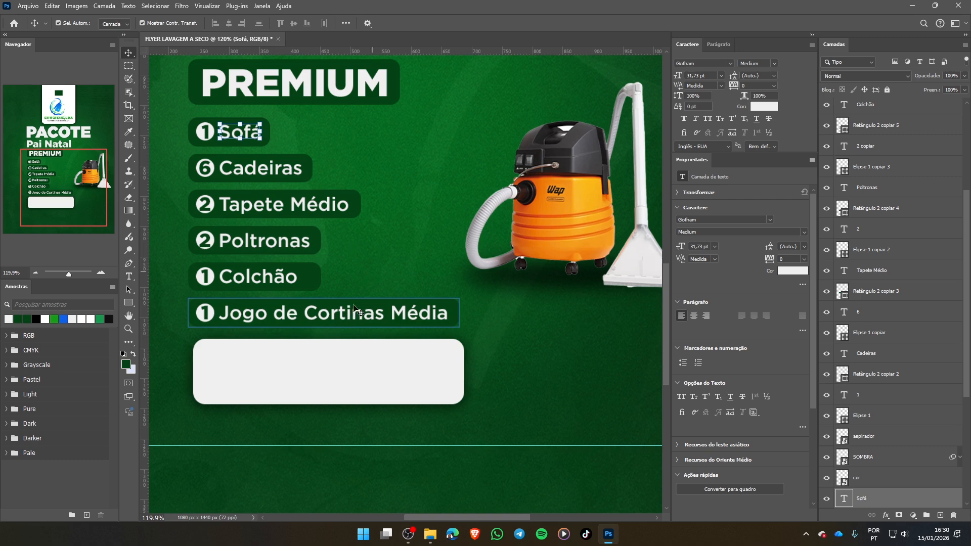
left_click(506, 333)
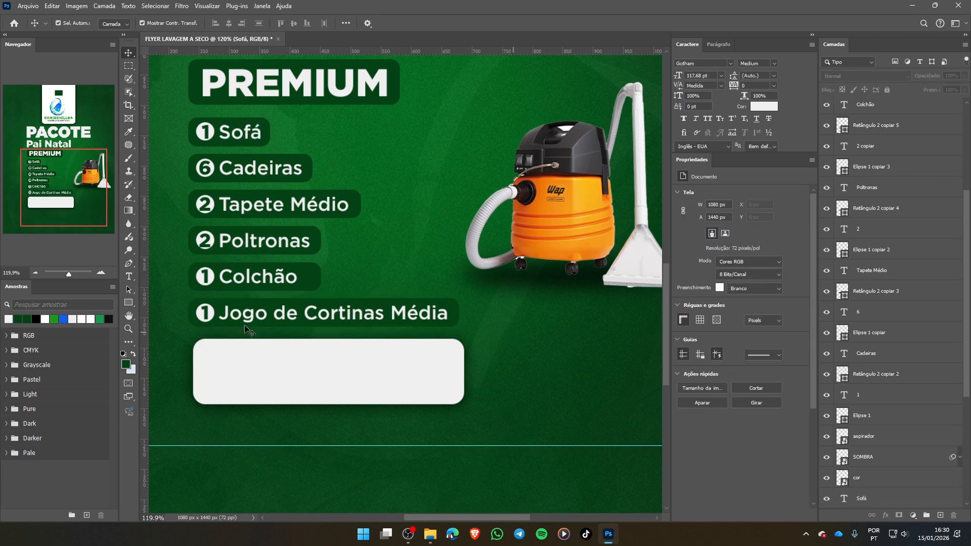
- Duplicate the "Jogo de Cortinas Média" text onto the light grey rectangle and move the copy's layer above the rectangle's layer
left_click(262, 318)
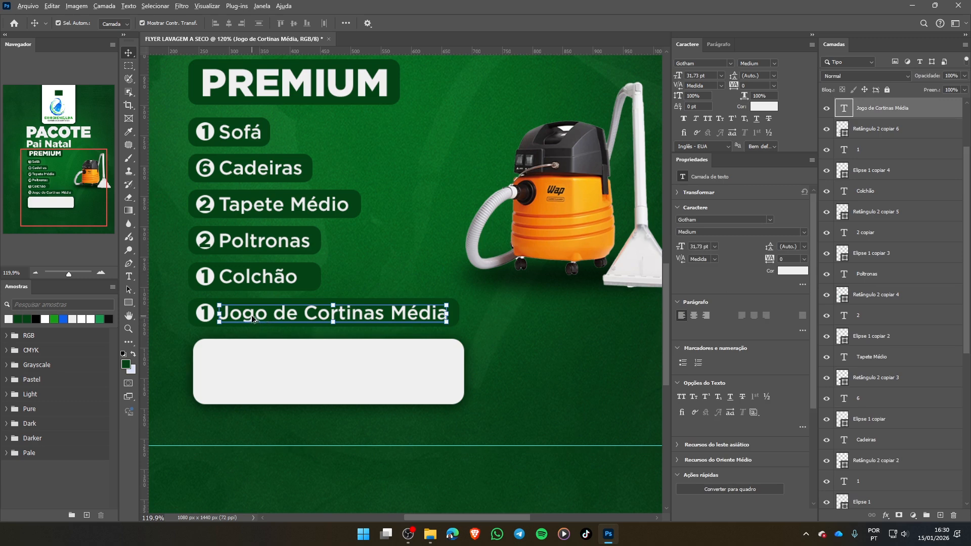
left_click_drag(250, 314, 247, 367)
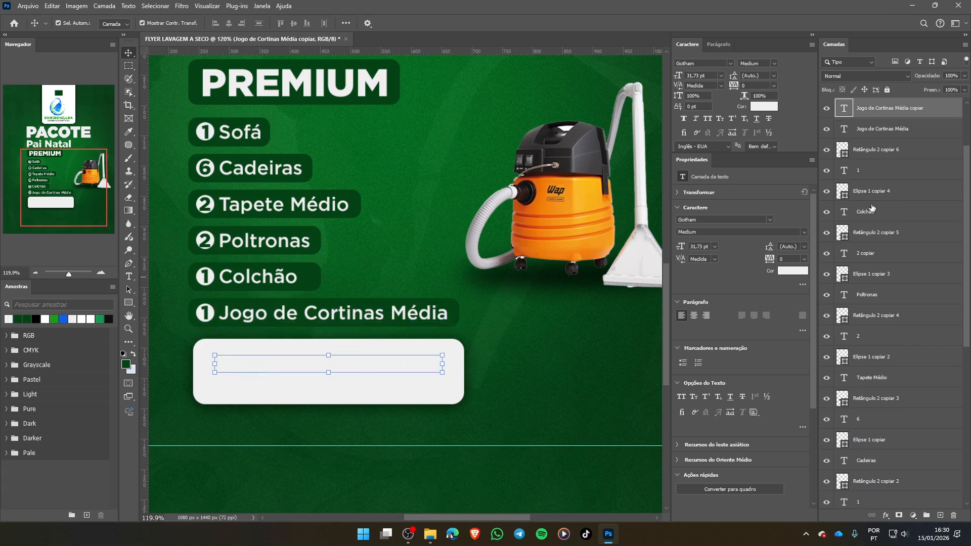
scroll(872, 208, "up", 4)
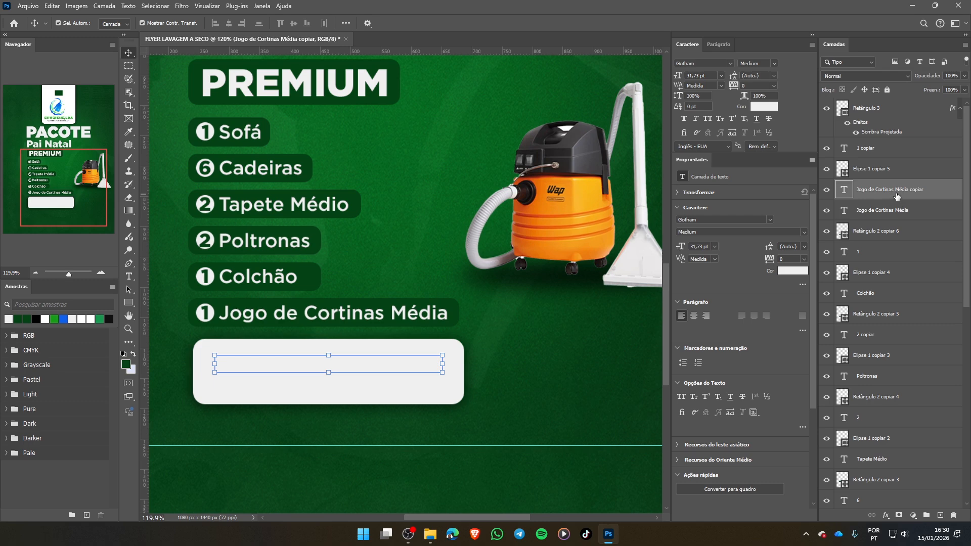
left_click_drag(897, 197, 896, 108)
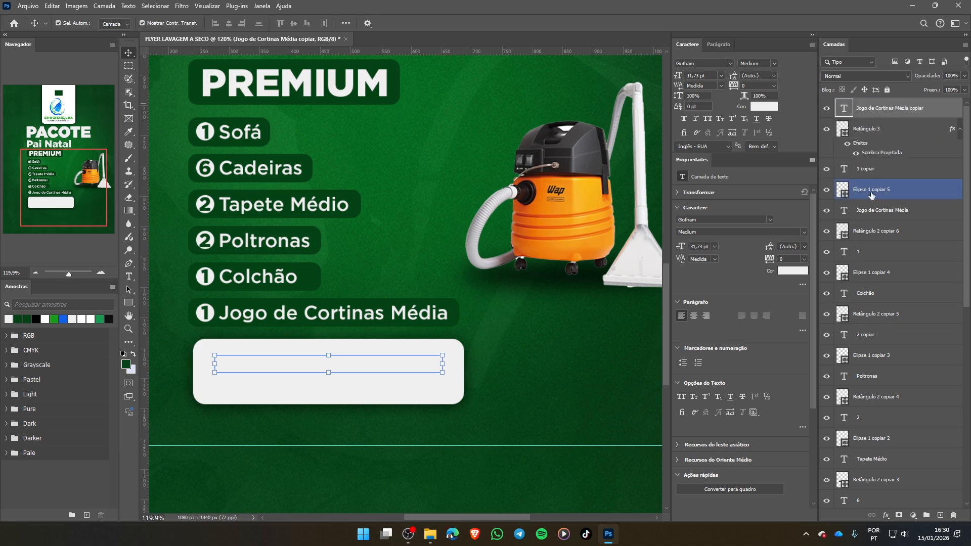
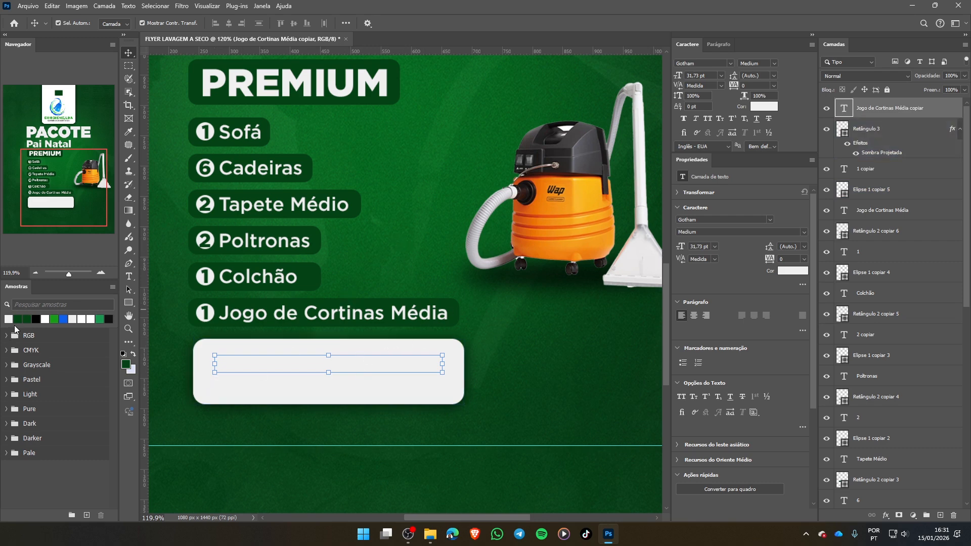
- Recolor the copied text on the light grey rectangle dark green and replace its wording with "Antes"
left_click(21, 318)
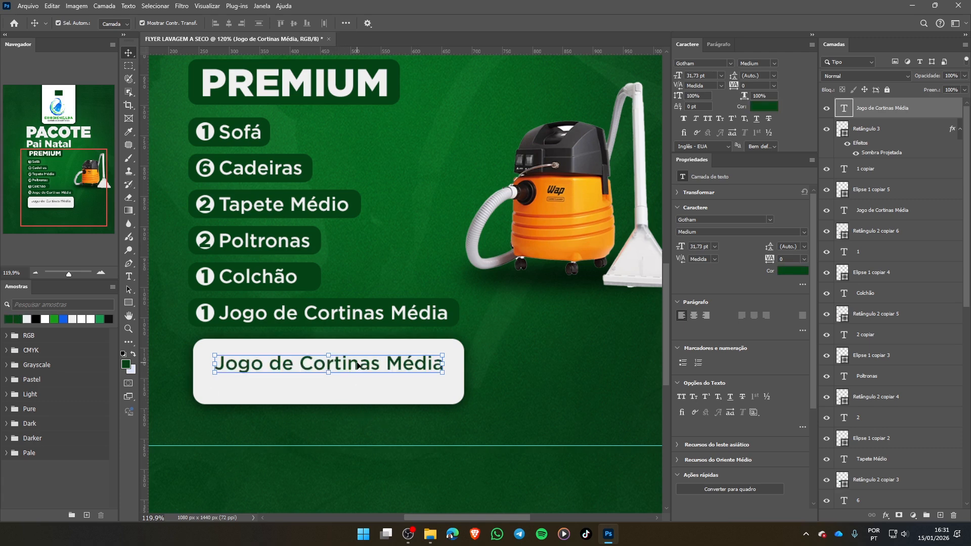
double_click(357, 365)
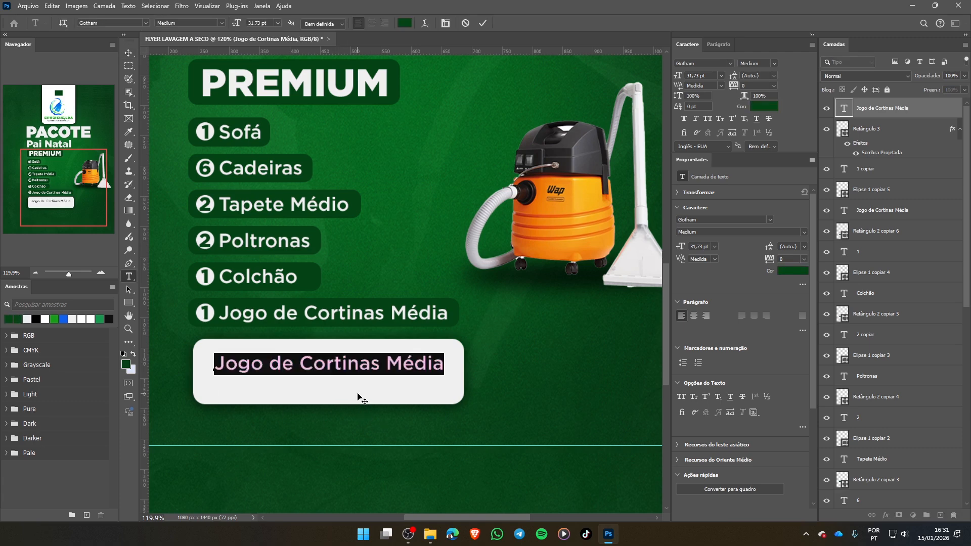
type("Antes")
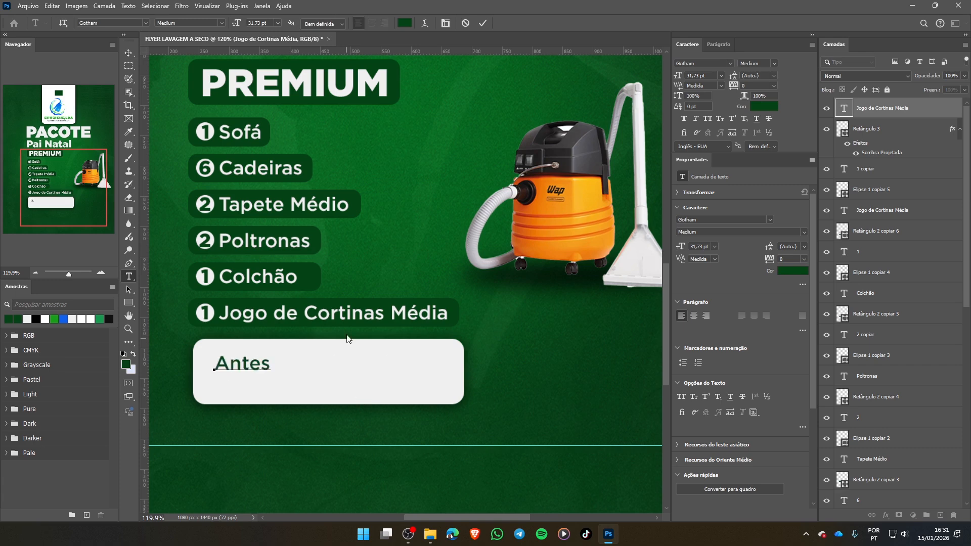
left_click(482, 24)
key("v")
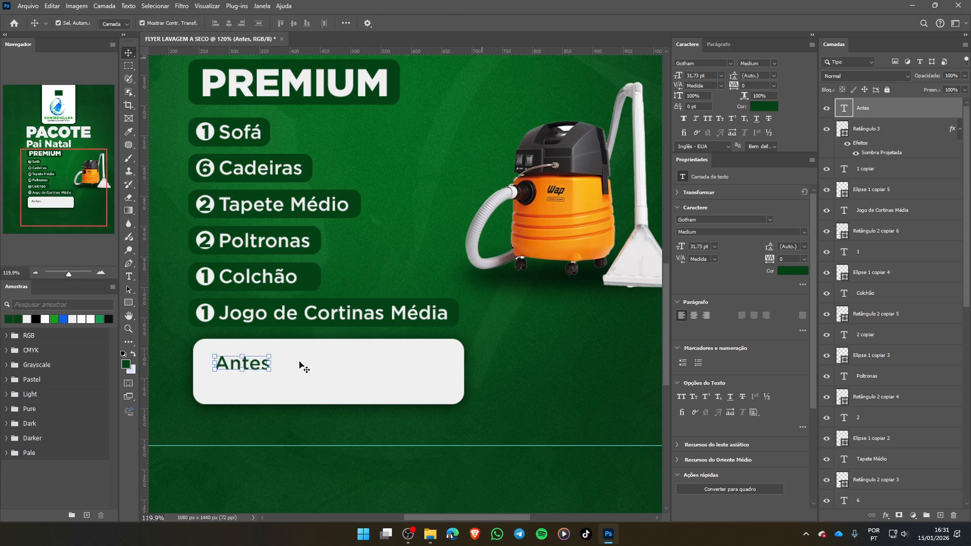
- Move the "Antes" text slightly right and up within the light grey rectangle and set its font size to 25 pt
left_click_drag(242, 362, 270, 362)
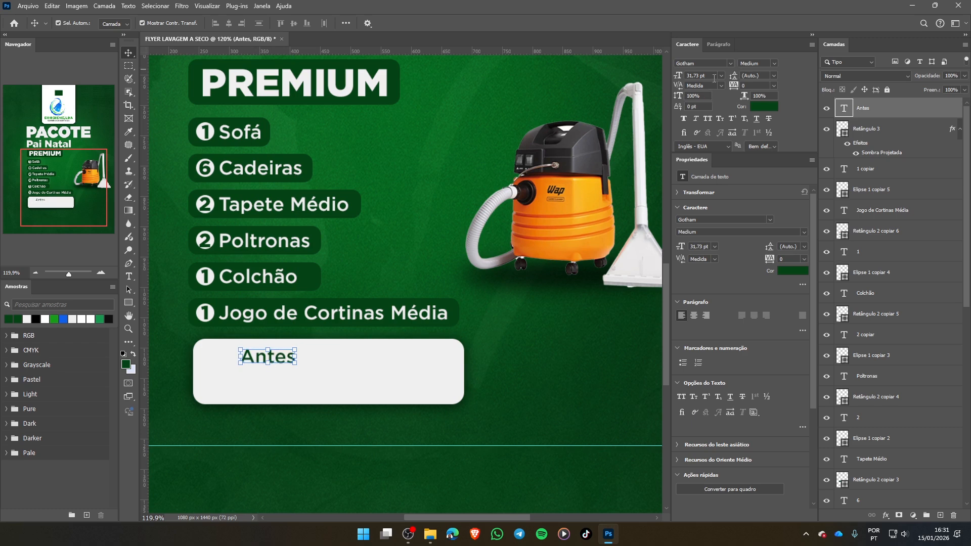
left_click(714, 77)
type("25")
key("Return")
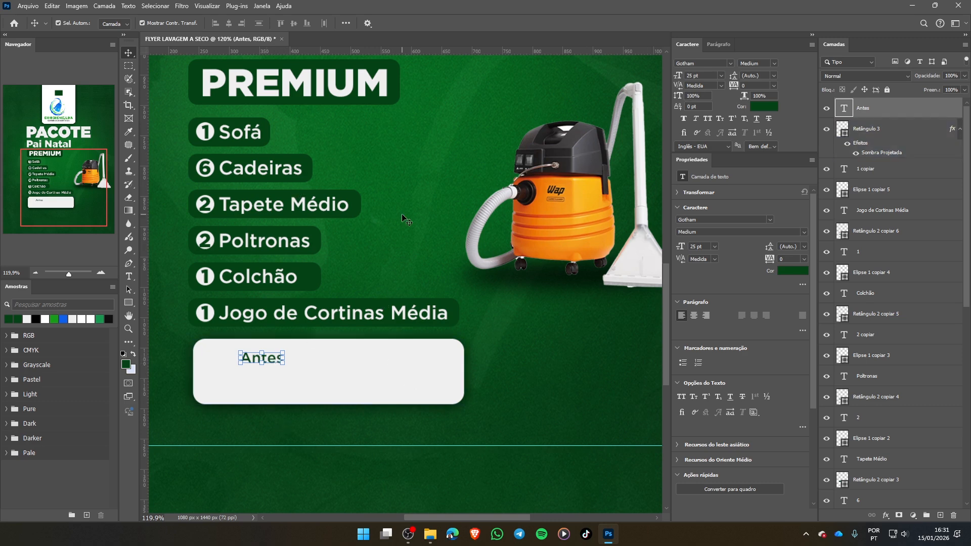
- Duplicate the "PREMIUM" heading onto the light grey rectangle below "Antes" and bring the copy to the front of the layer stack
left_click(289, 83)
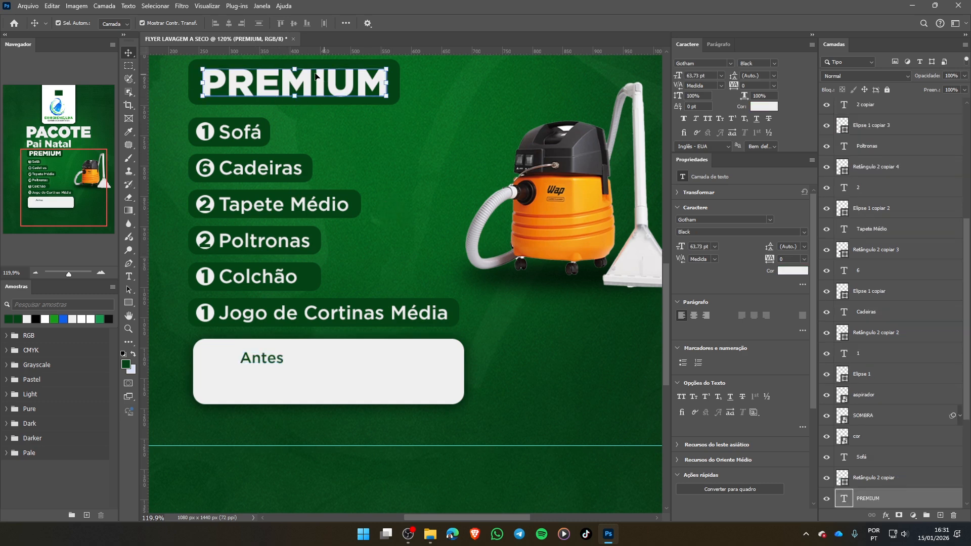
left_click_drag(297, 84, 283, 384)
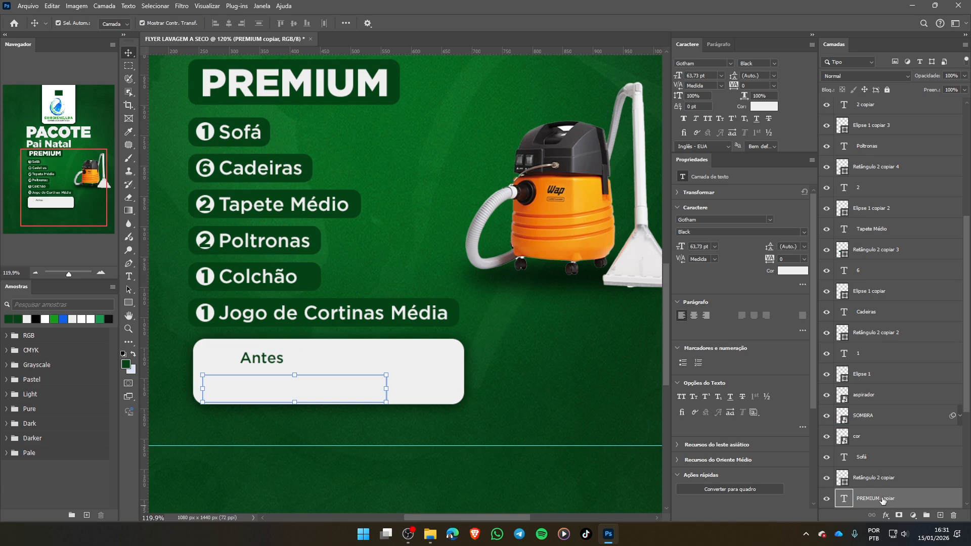
left_click_drag(883, 500, 913, 449)
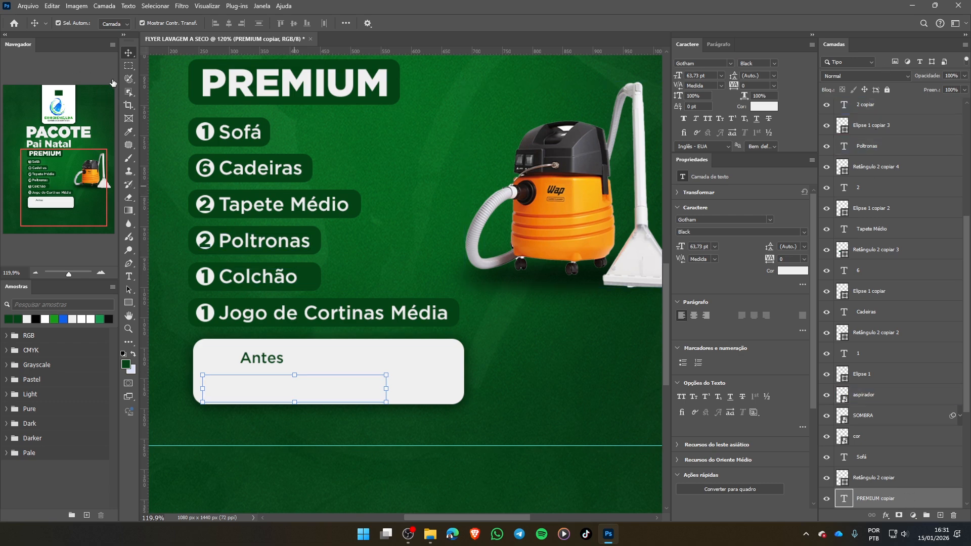
left_click(105, 6)
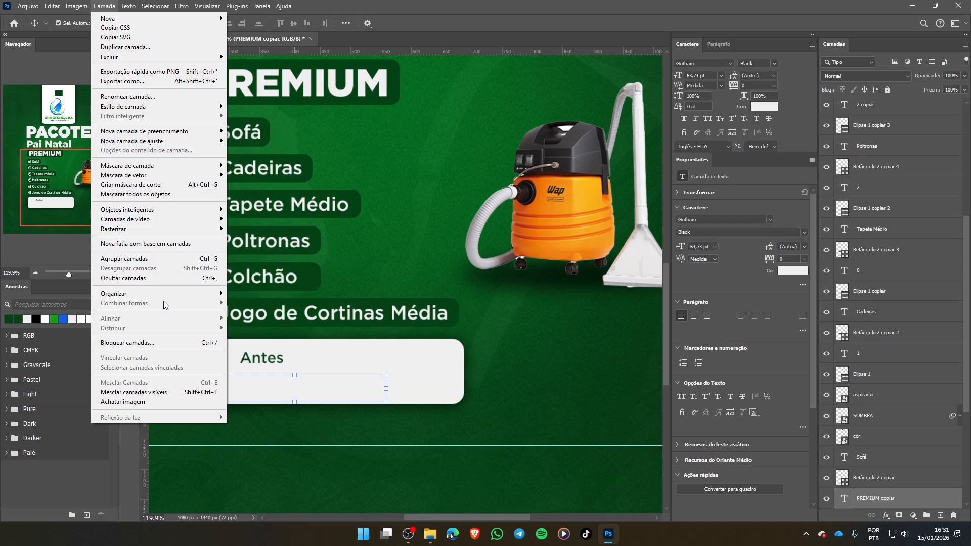
mouse_move(164, 299)
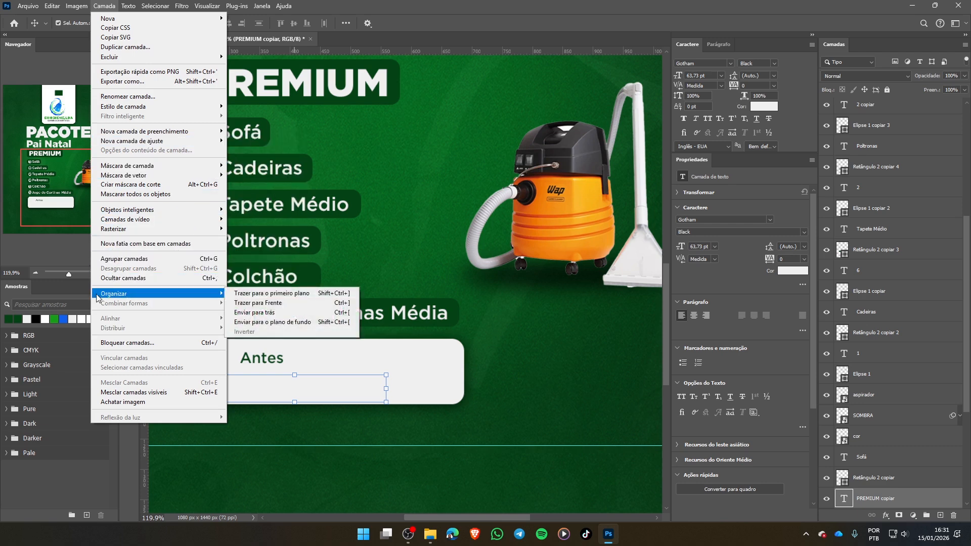
left_click(101, 6)
left_click(101, 6)
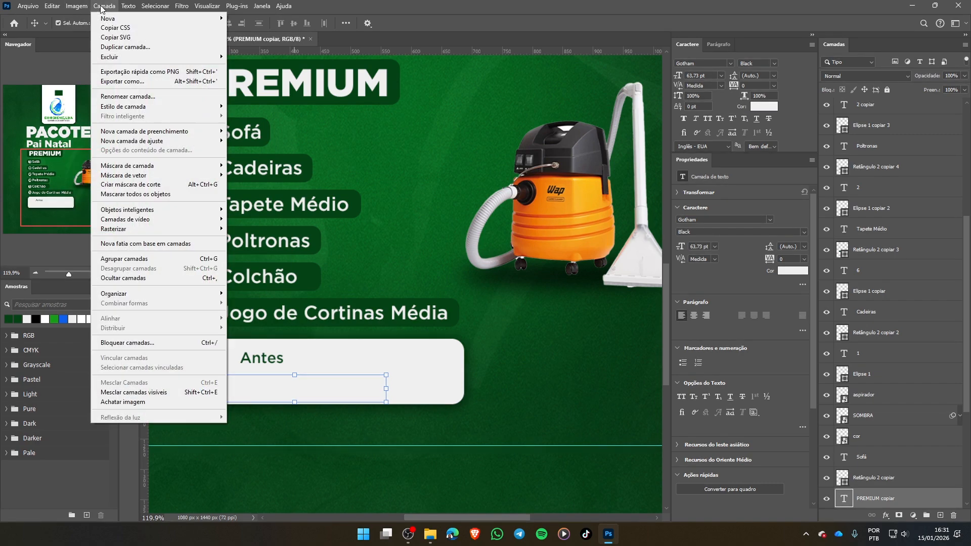
mouse_move(152, 296)
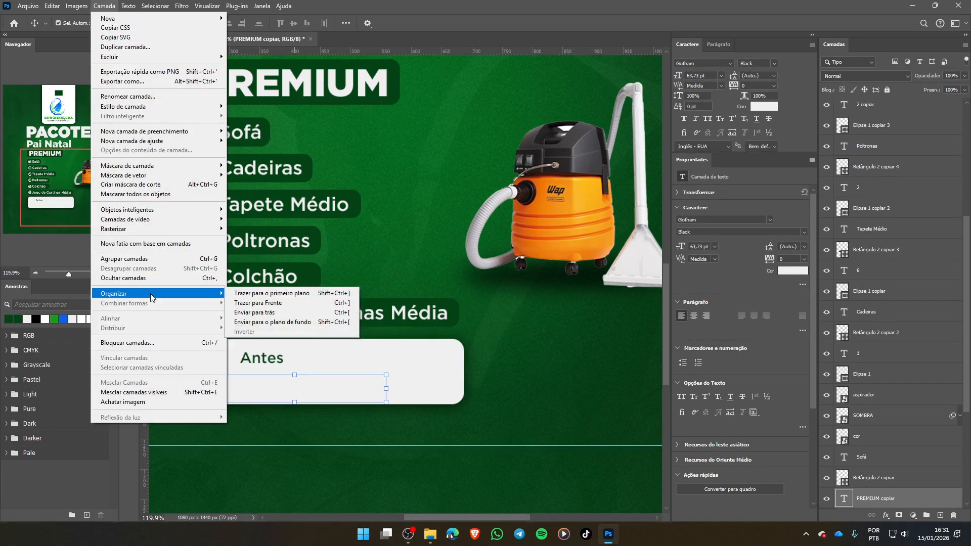
left_click(290, 296)
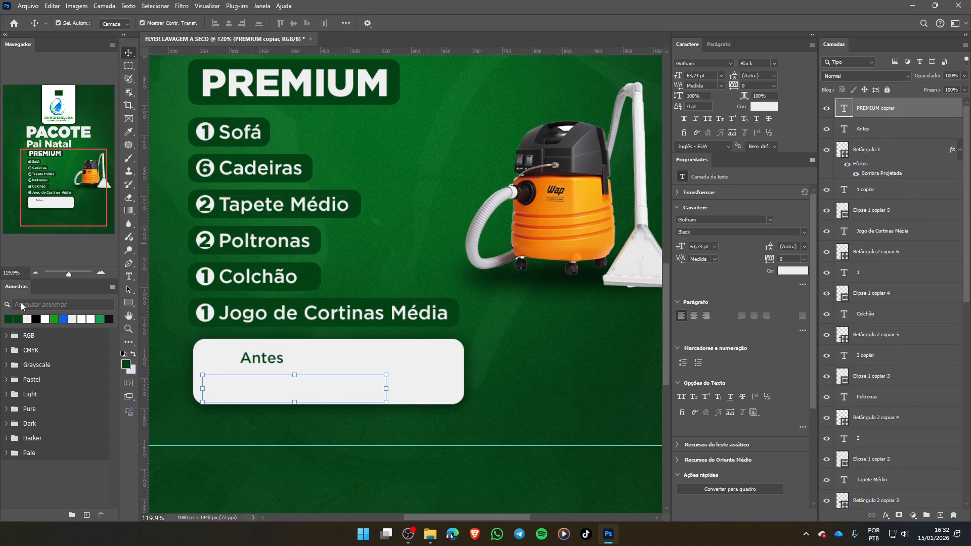
- Recolor the copied "PREMIUM" text dark green and replace its wording with the price "108.000 Kz"
left_click(8, 319)
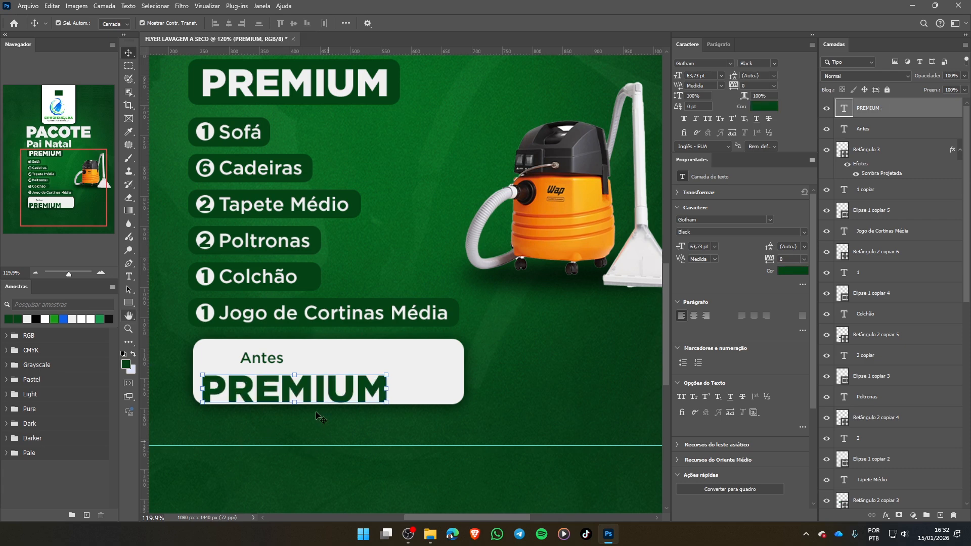
double_click(332, 389)
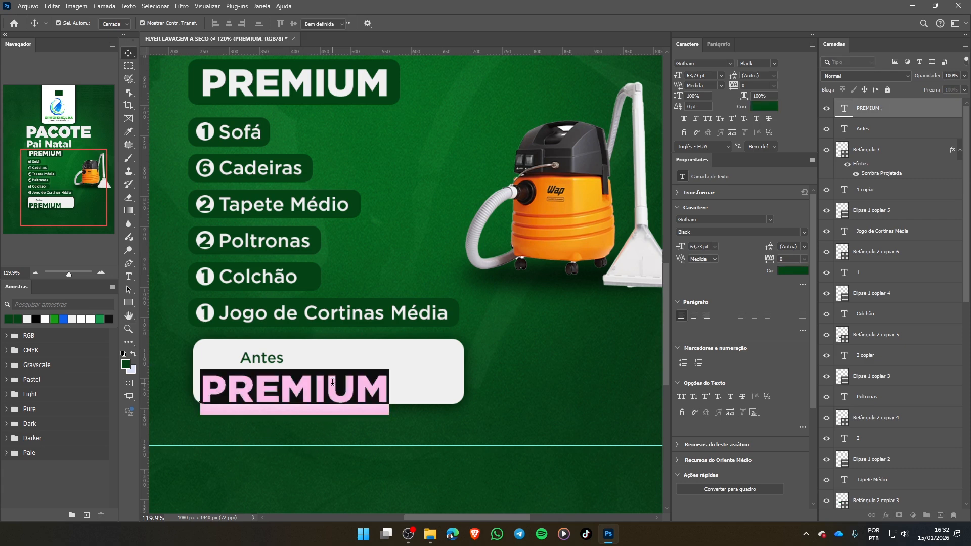
type("108")
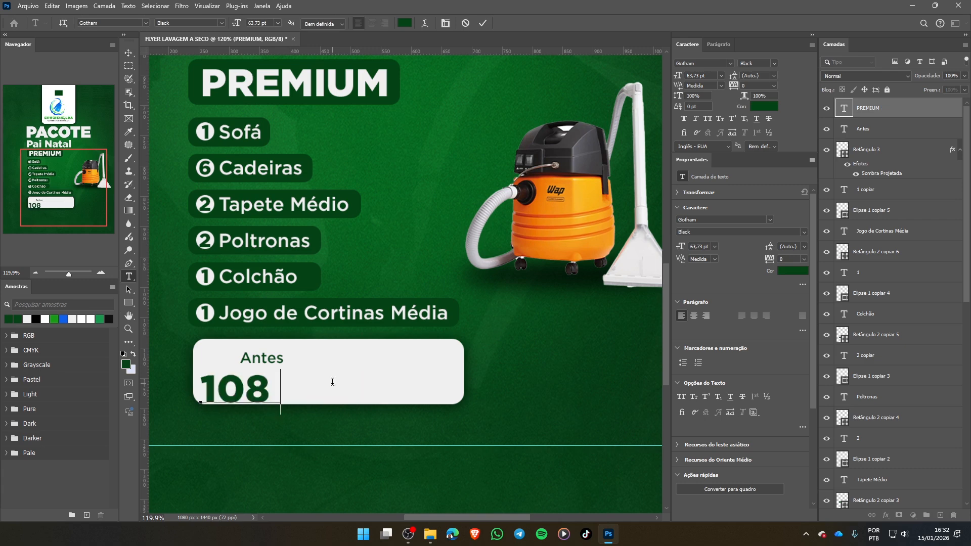
type(",000")
key("Left")
key("Left")
key("Left")
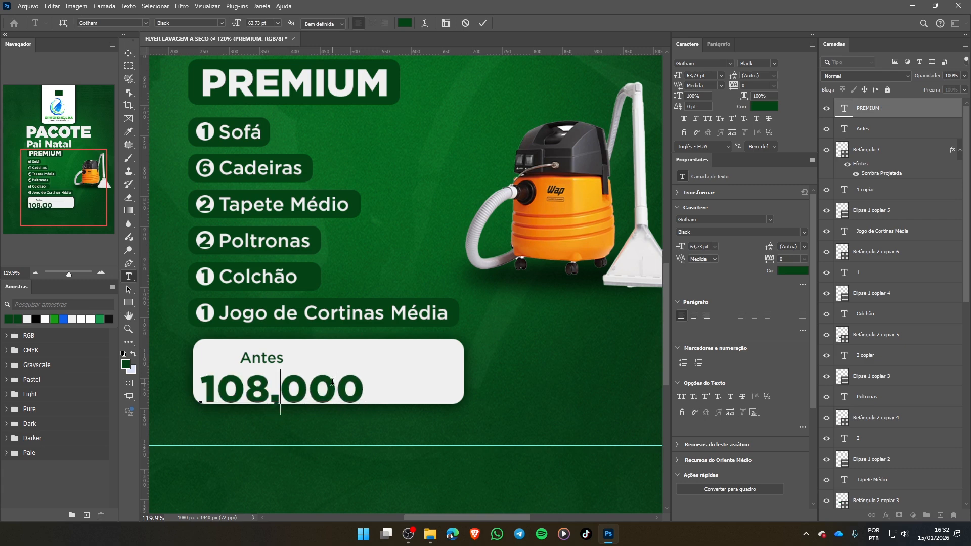
key("Left")
key("Delete")
key("Delete")
key("Delete")
key("Delete")
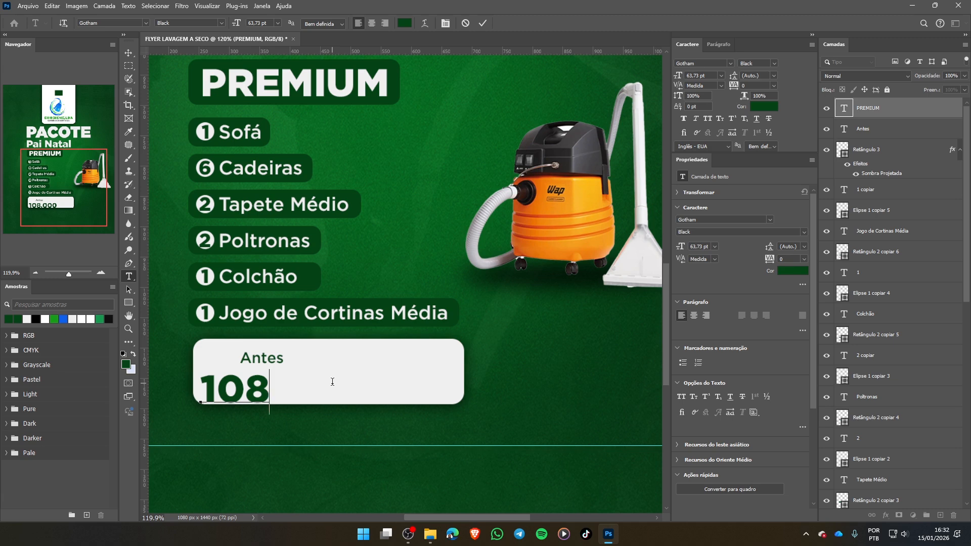
type(".000")
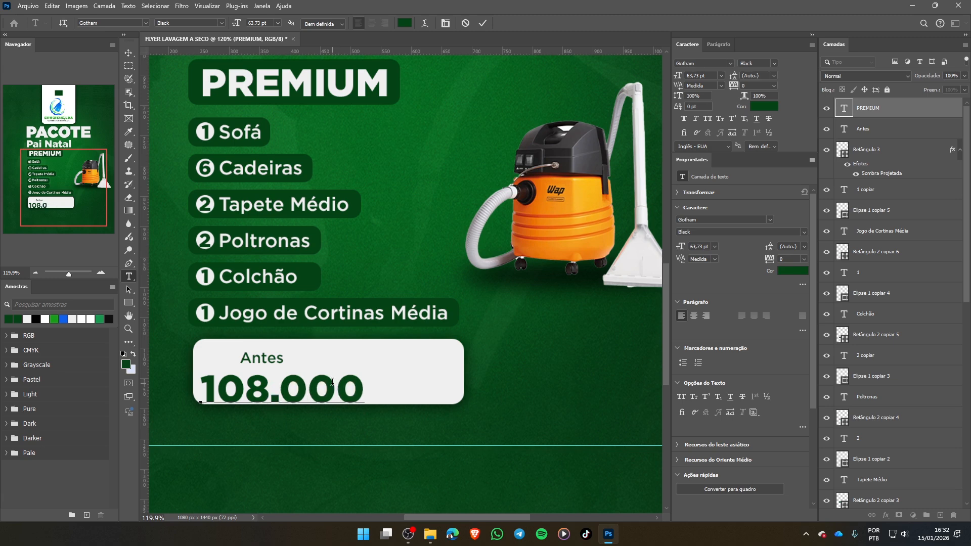
type(" Kz")
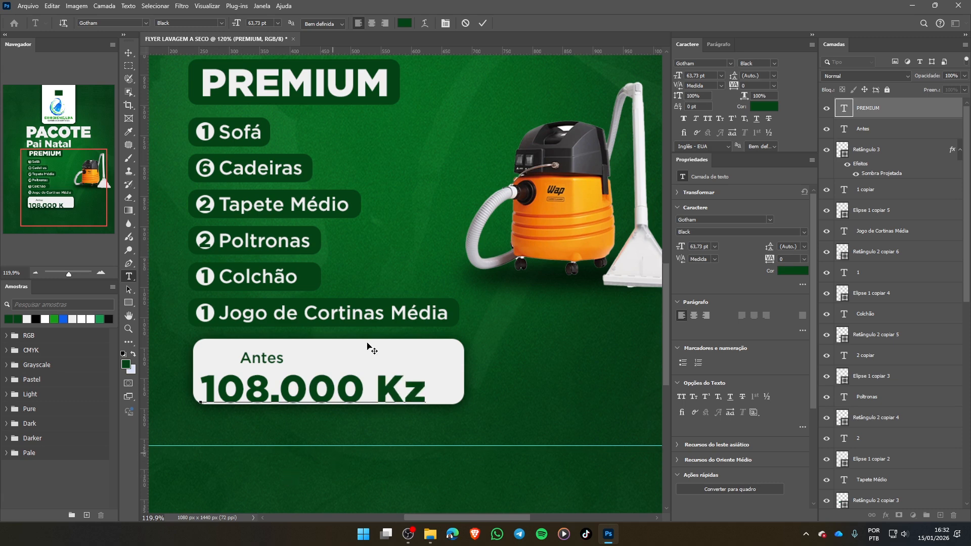
left_click(483, 22)
key("v")
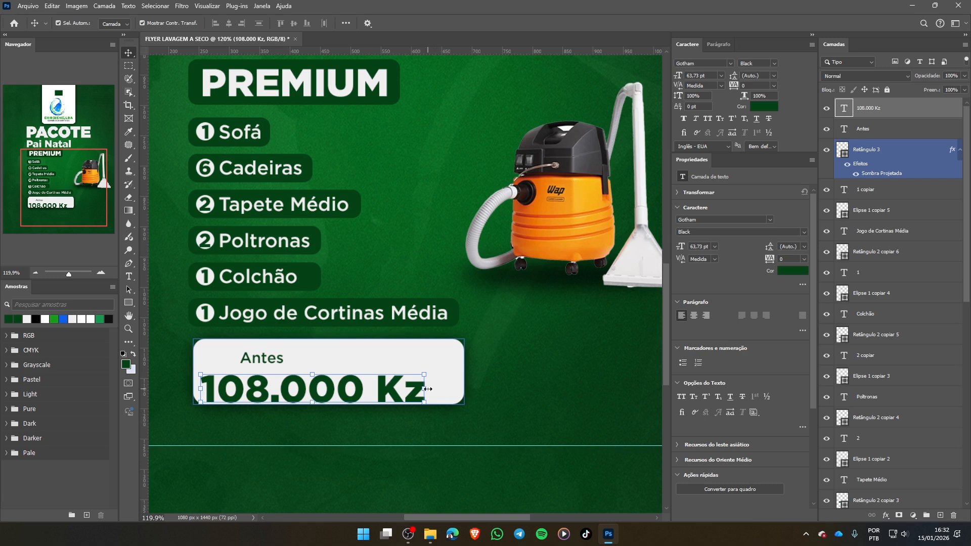
- Scale the "108.000 Kz" text to about 52% beneath "Antes" and shorten the light grey rectangle from its lower edge to 97 px high
left_click_drag(427, 389, 261, 386)
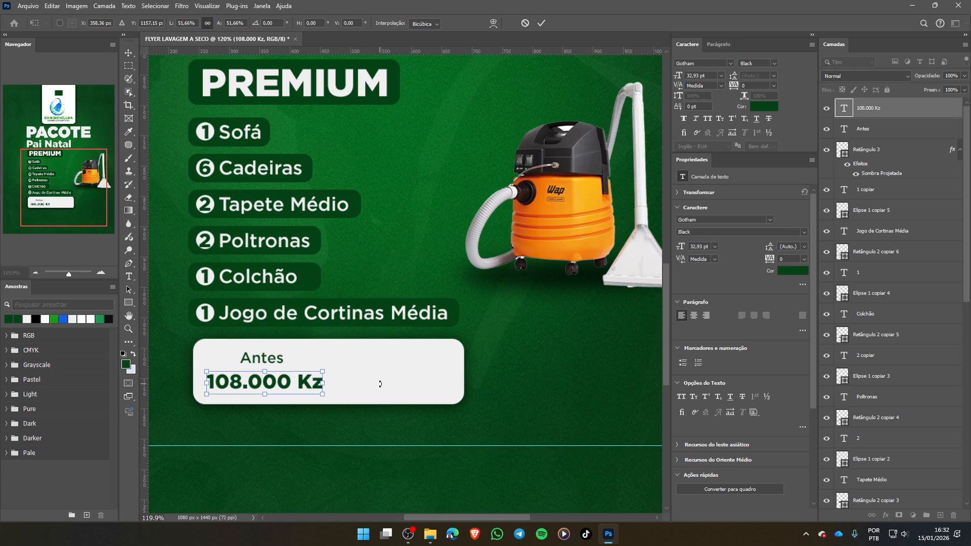
key("Return")
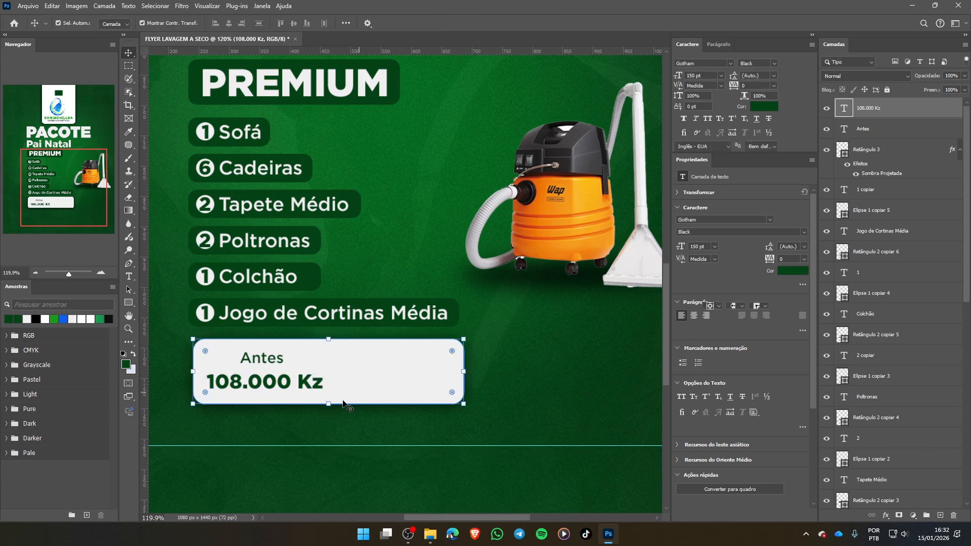
left_click_drag(329, 404, 332, 398)
left_click(542, 24)
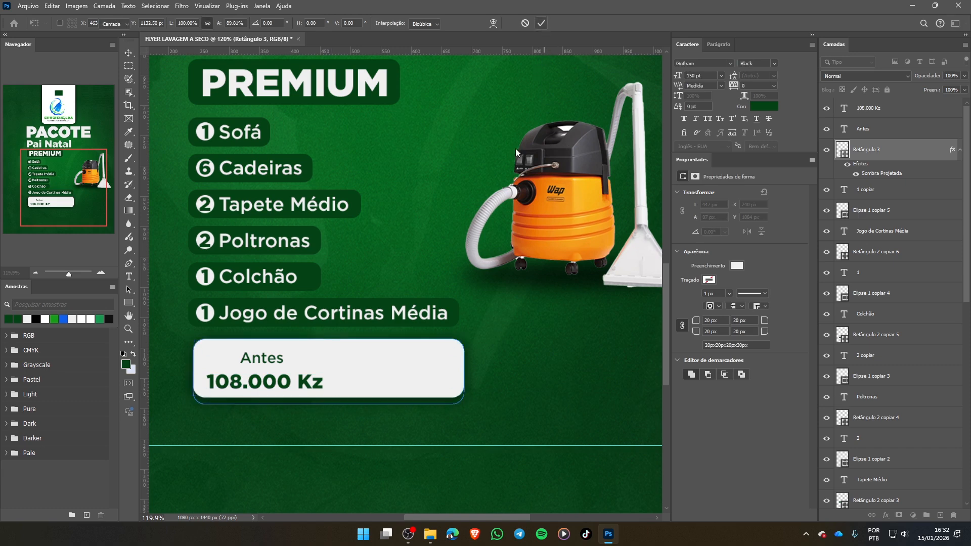
- Select the "Antes" and "108.000 Kz" texts together, nudge them up slightly within the light grey rectangle, and clear the selection
left_click(262, 363)
left_click(309, 389, "shift")
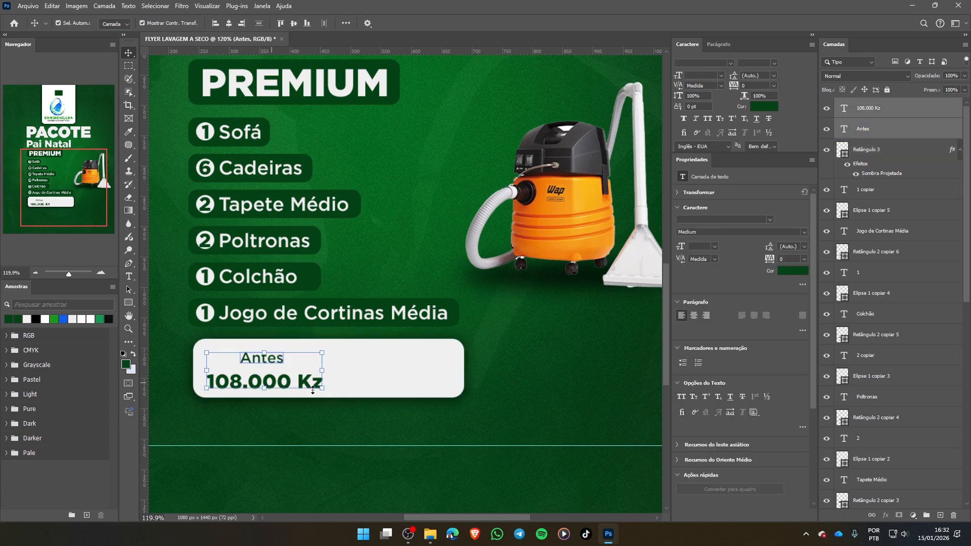
left_click(322, 390, "shift")
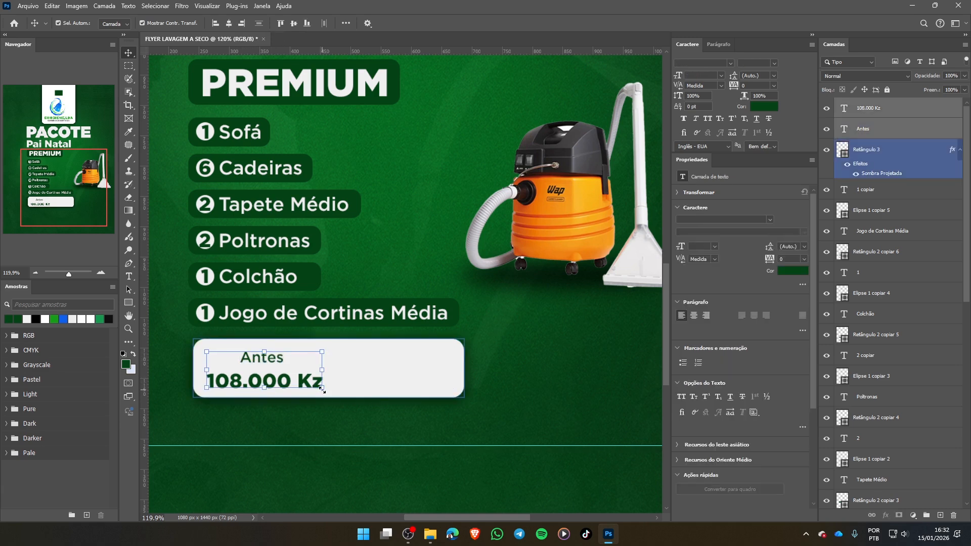
left_click(536, 352)
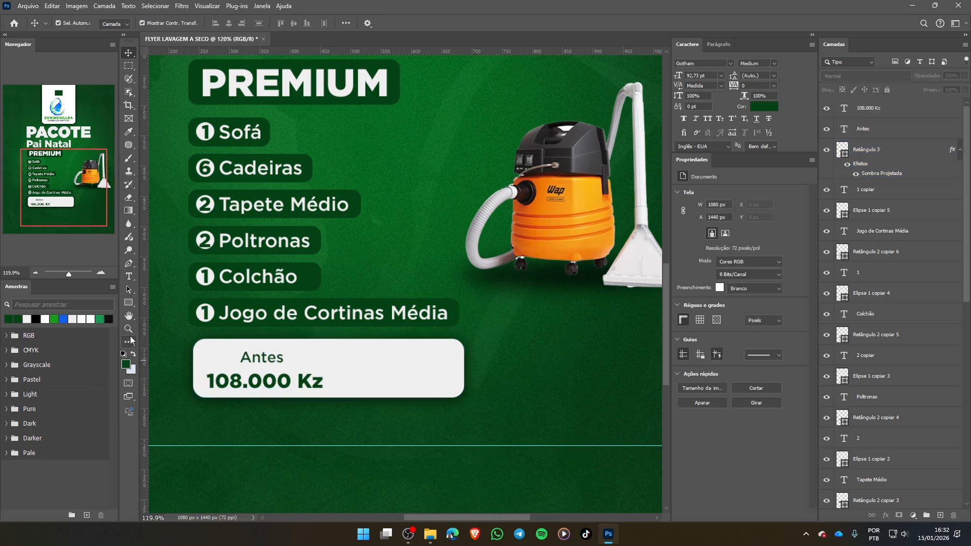
left_click(344, 367)
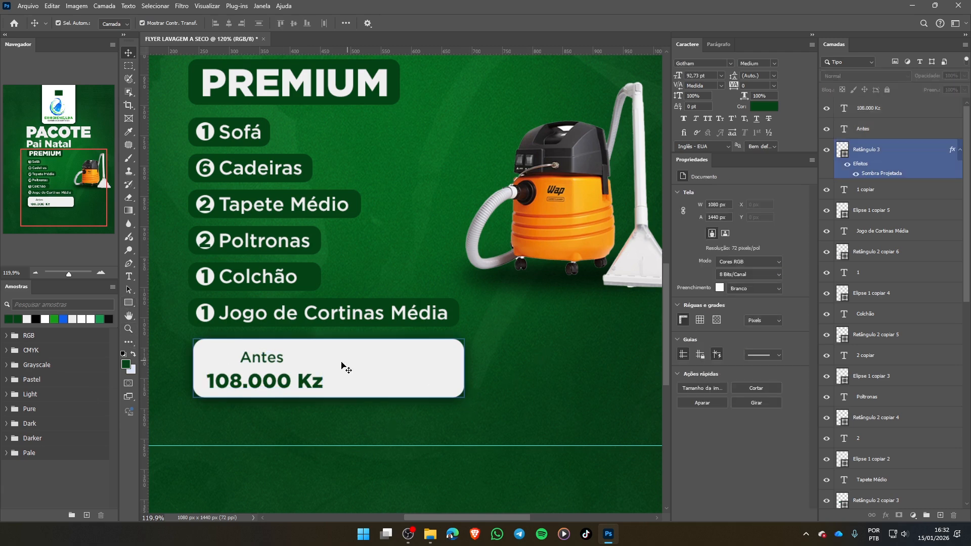
left_click(347, 404)
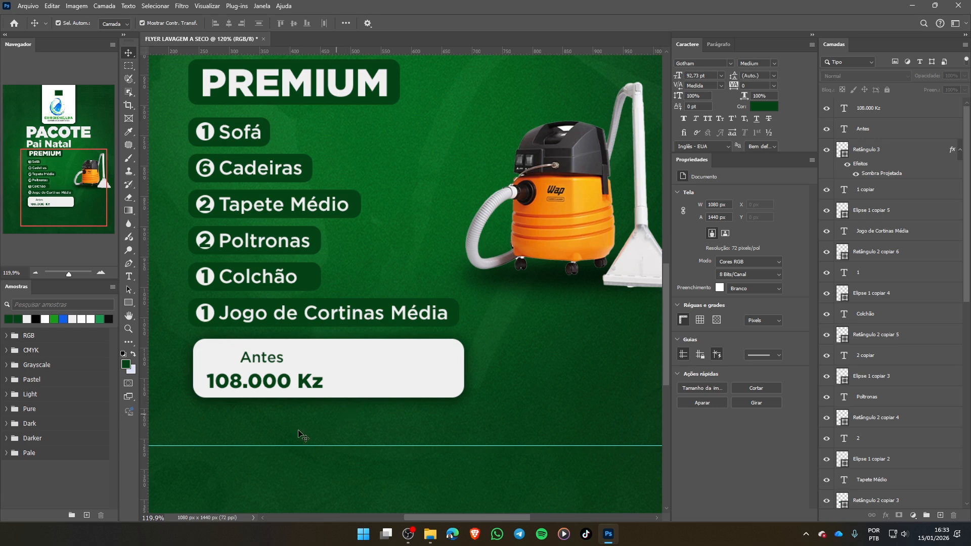
left_click(286, 401)
left_click(280, 470)
- Draw a thin dark green vertical divider rectangle about 4 px wide and 71 px high just right of the "108.000 Kz" price
left_click(131, 303)
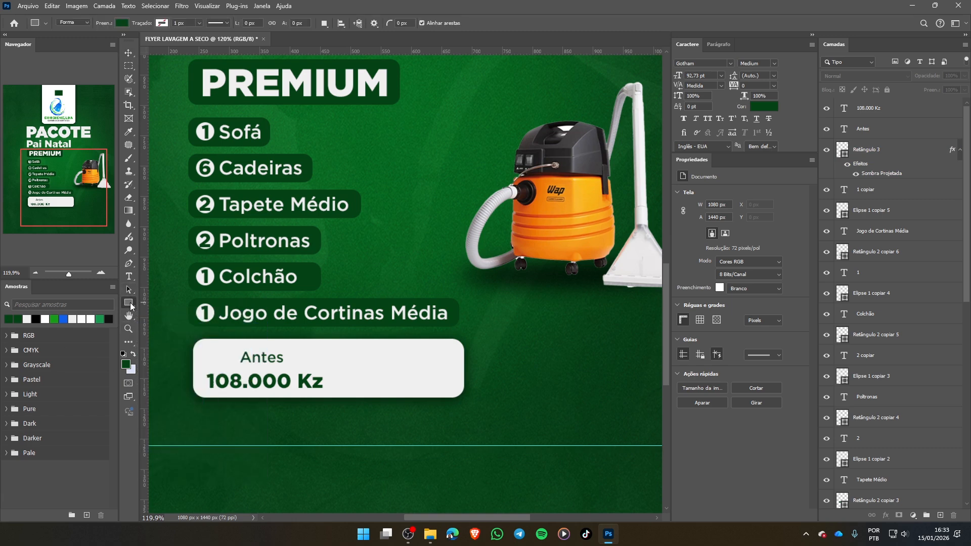
right_click(131, 303)
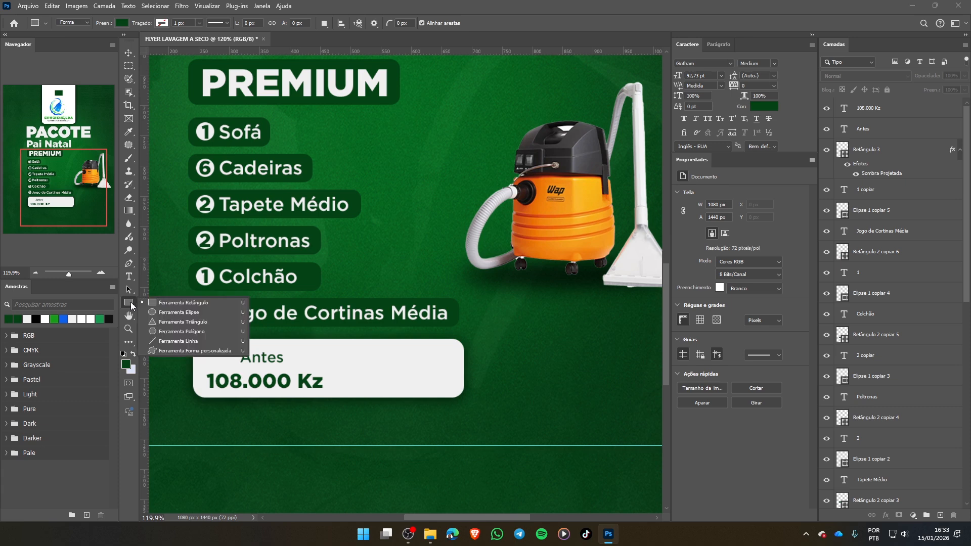
left_click(164, 306)
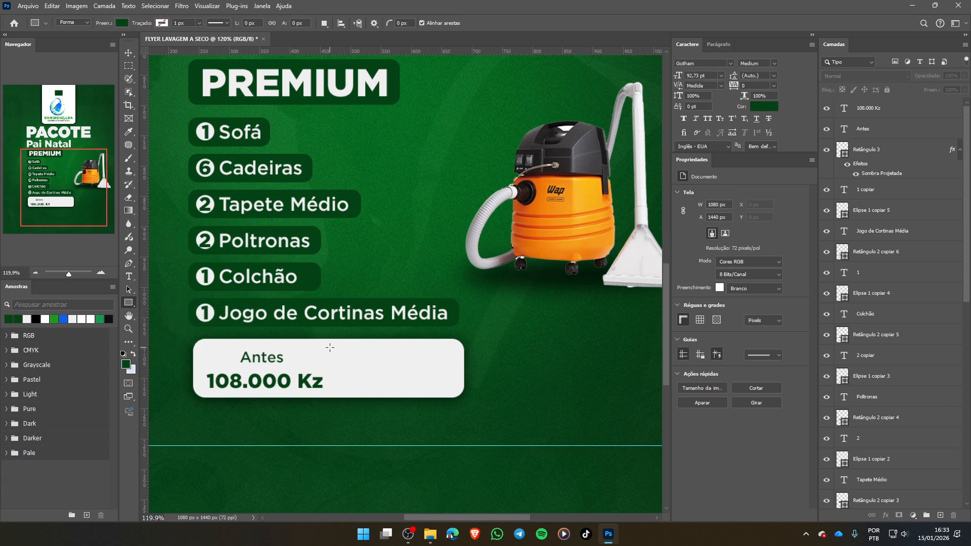
left_click_drag(329, 348, 332, 390)
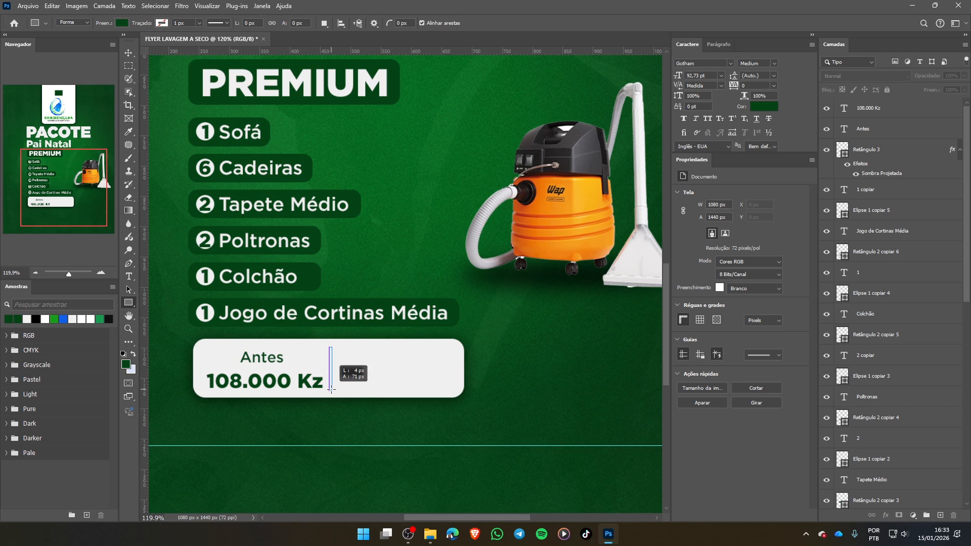
left_click_drag(332, 389, 331, 390)
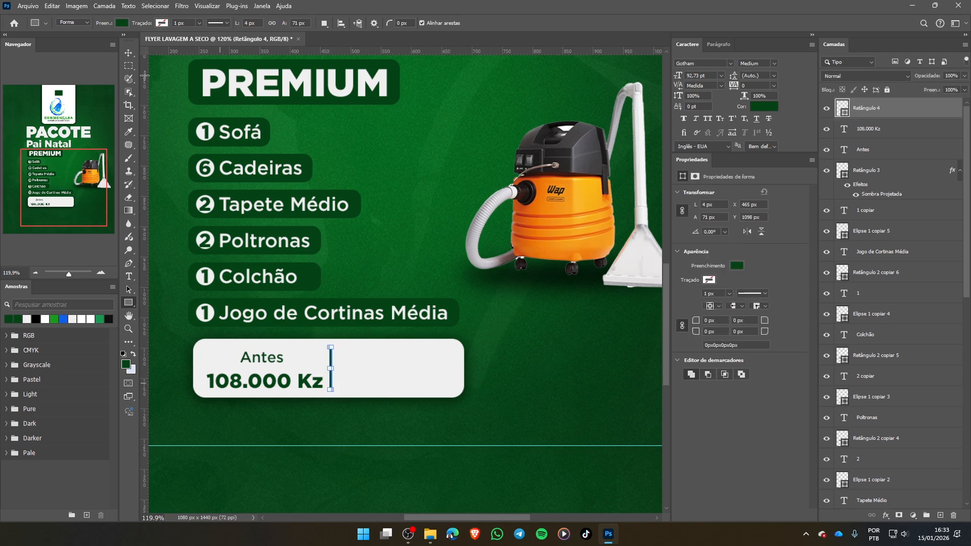
- Centre the dark green divider horizontally within the light grey price box and clear the selection
left_click(128, 50)
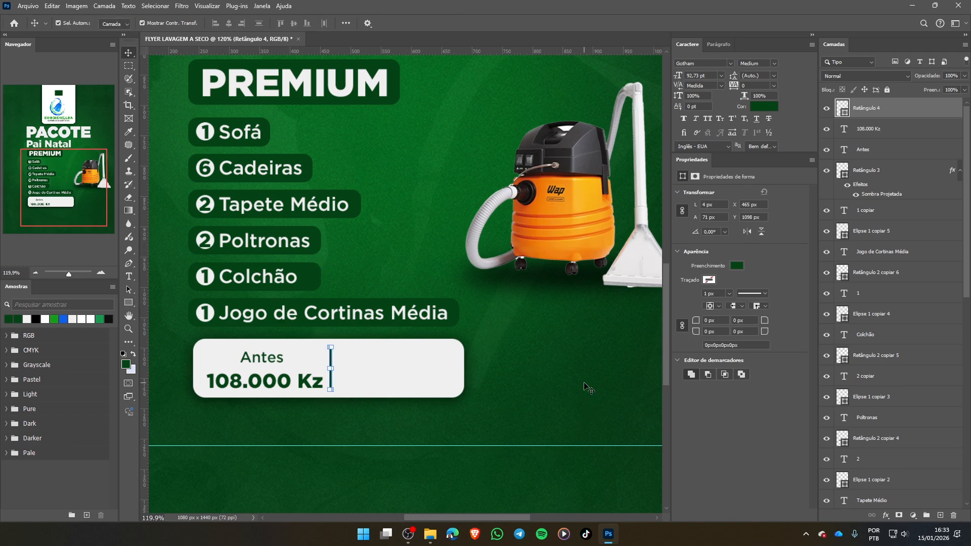
left_click(344, 414)
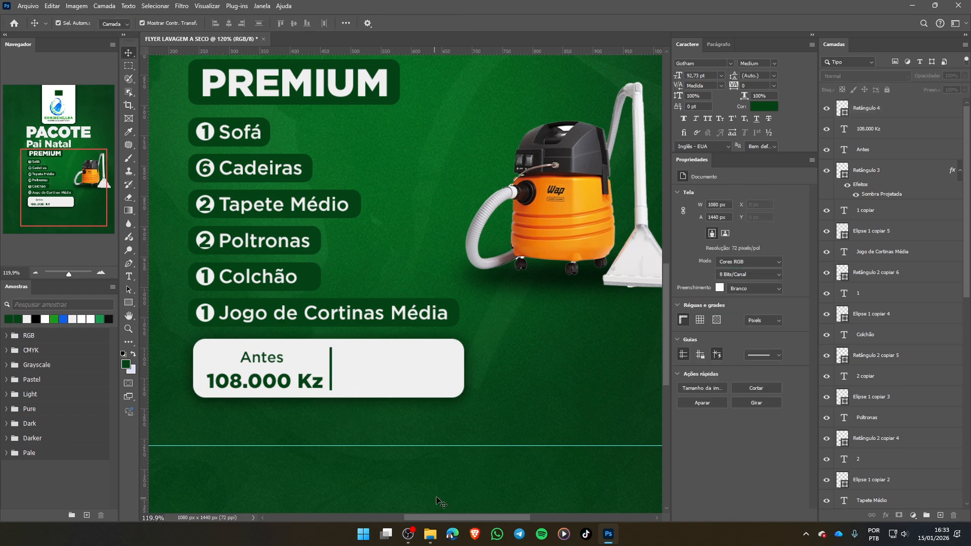
left_click(331, 366)
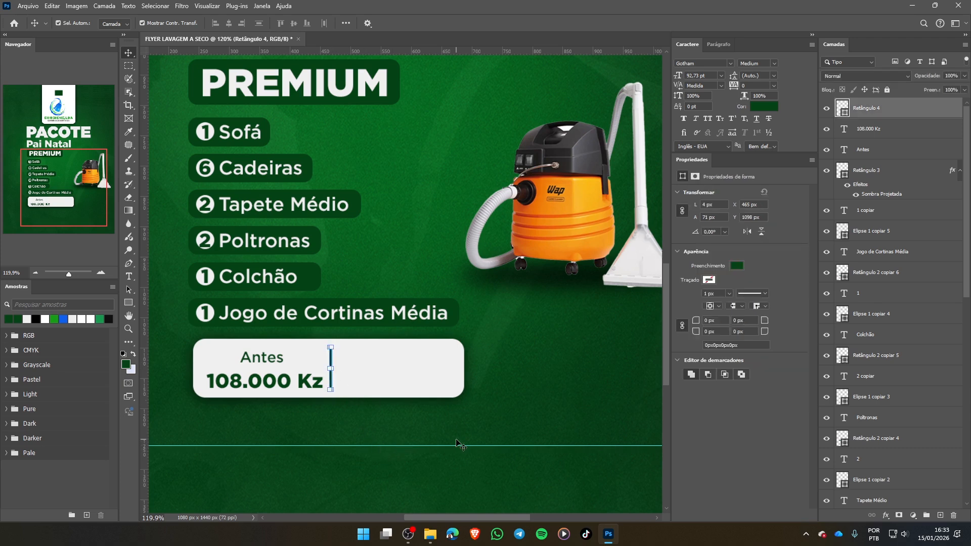
left_click_drag(503, 353, 329, 374)
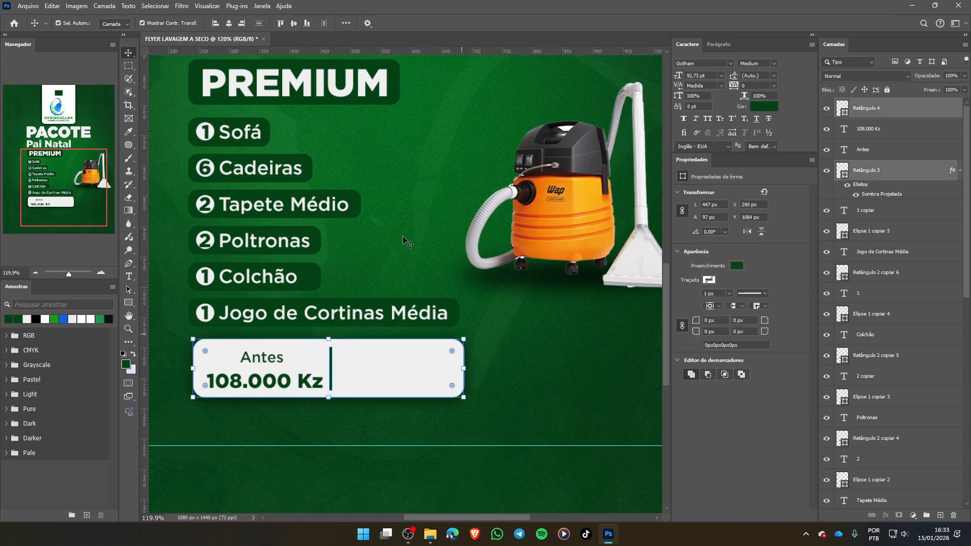
left_click(231, 23)
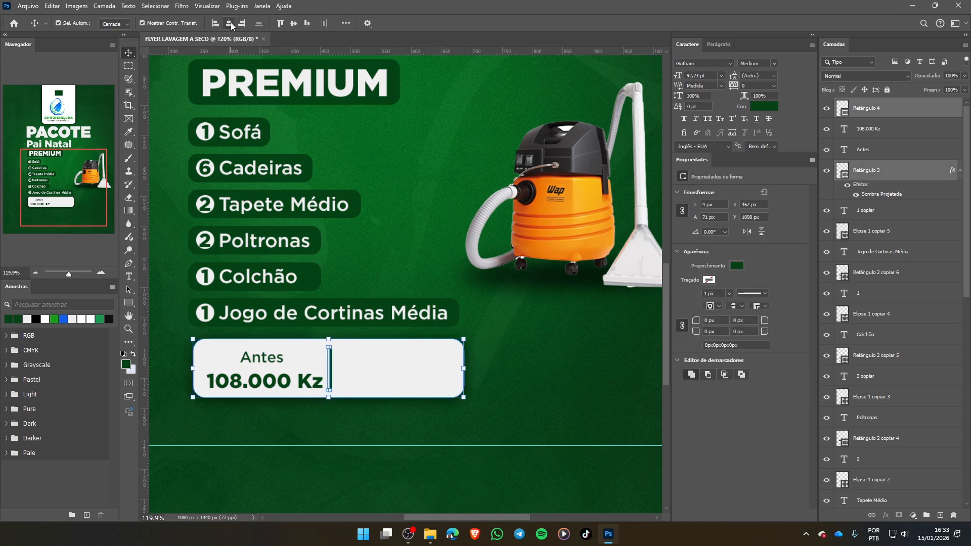
left_click(501, 407)
- Duplicate the "Antes" and "108.000 Kz" texts together into the empty half of the price box, across the divider, and clear the selection
left_click(261, 381)
left_click(278, 373)
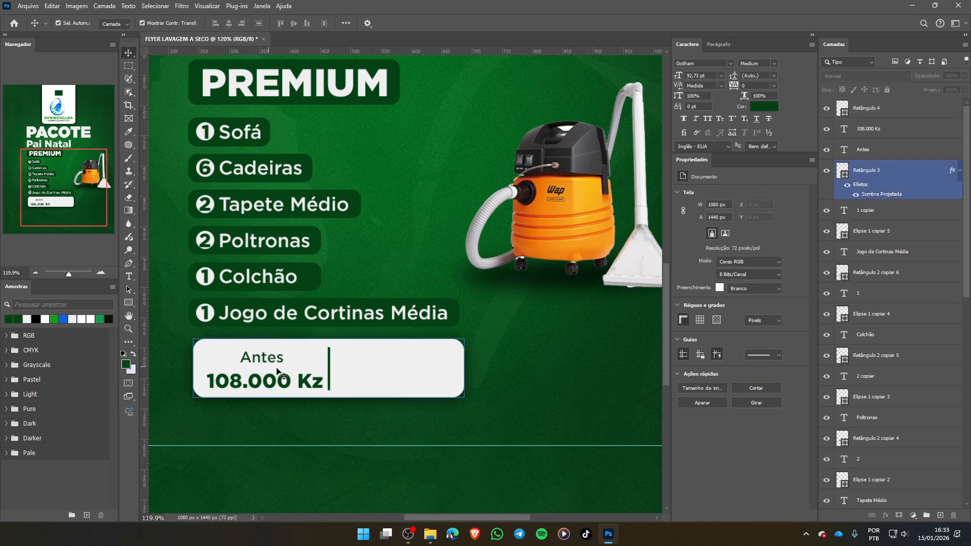
left_click(256, 381)
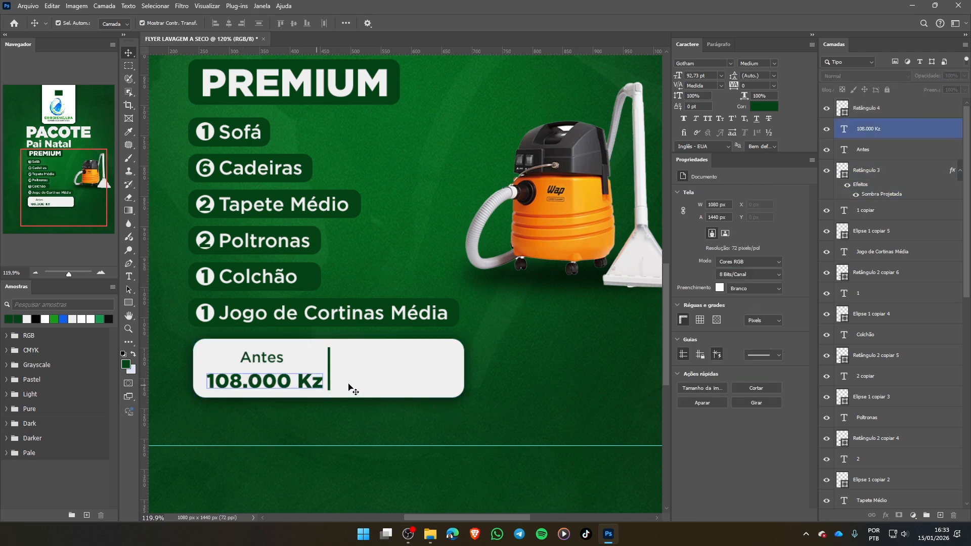
left_click(375, 389)
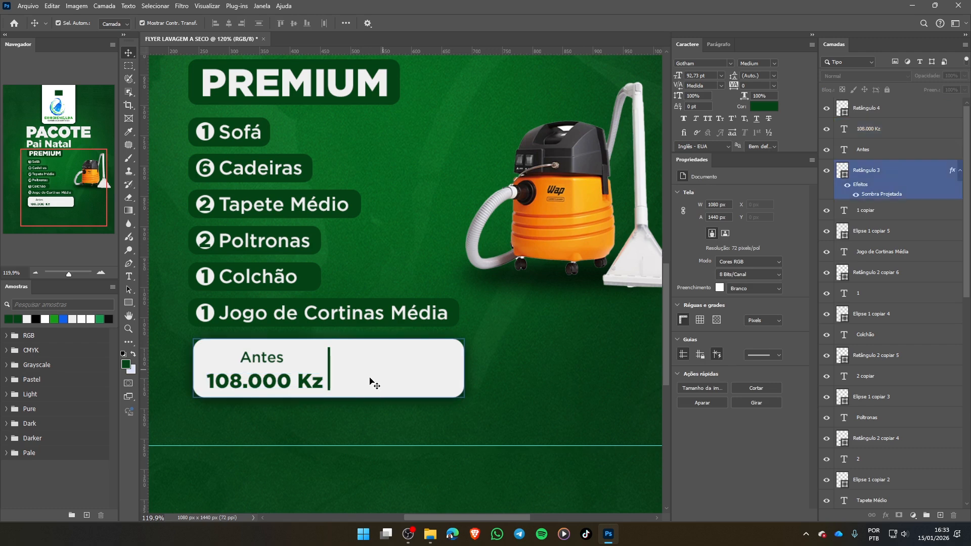
left_click(264, 359)
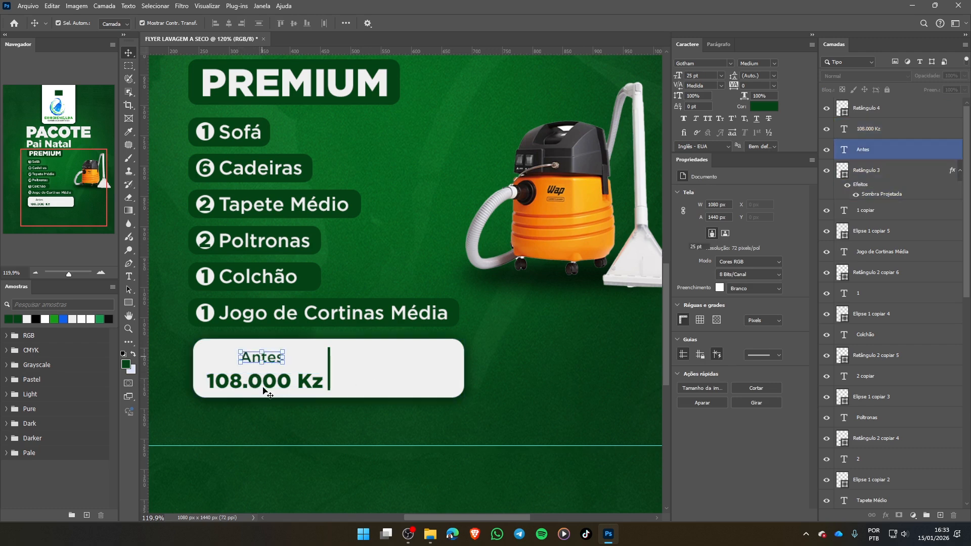
left_click(264, 385, "shift")
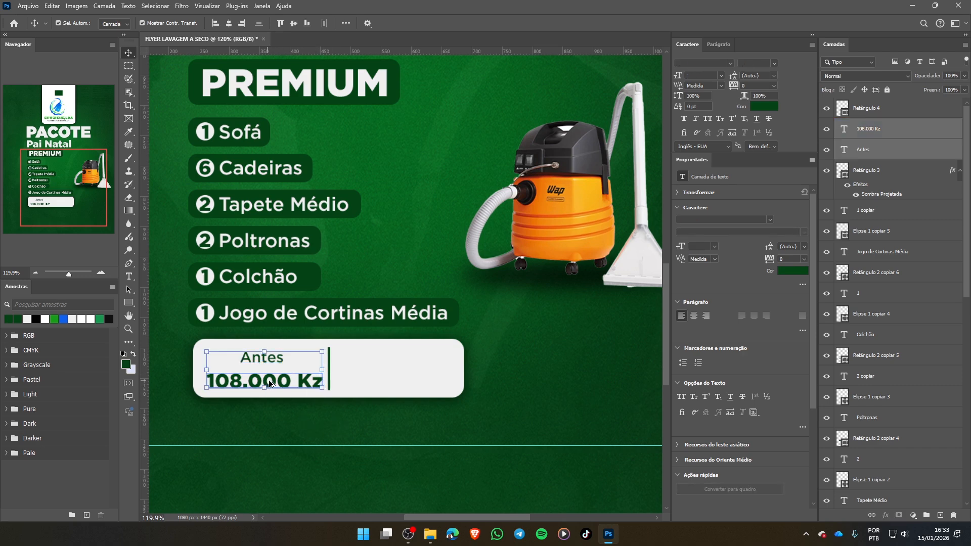
left_click_drag(271, 384, 402, 385)
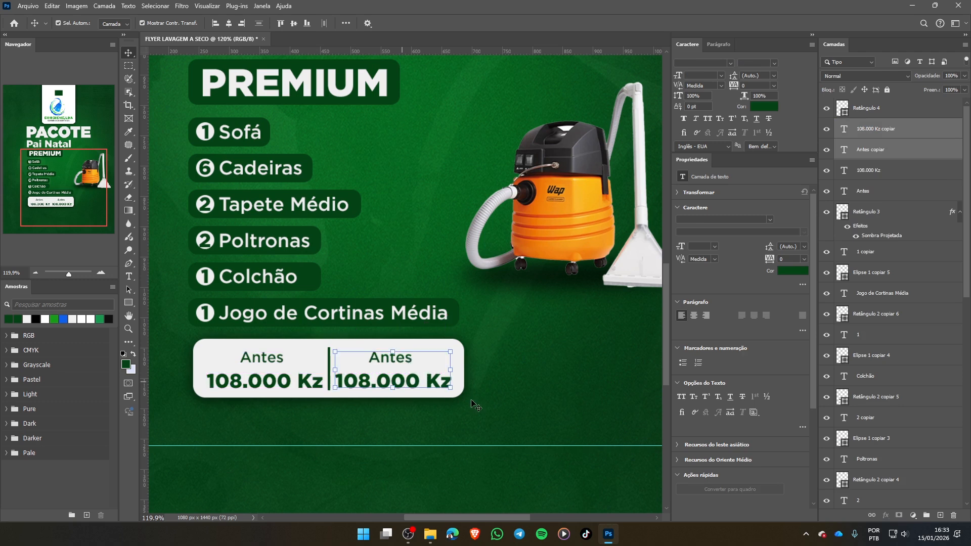
left_click(515, 394)
- Replace the wording of the copied "Antes" label with "Agora"
left_click(383, 362)
double_click(383, 360)
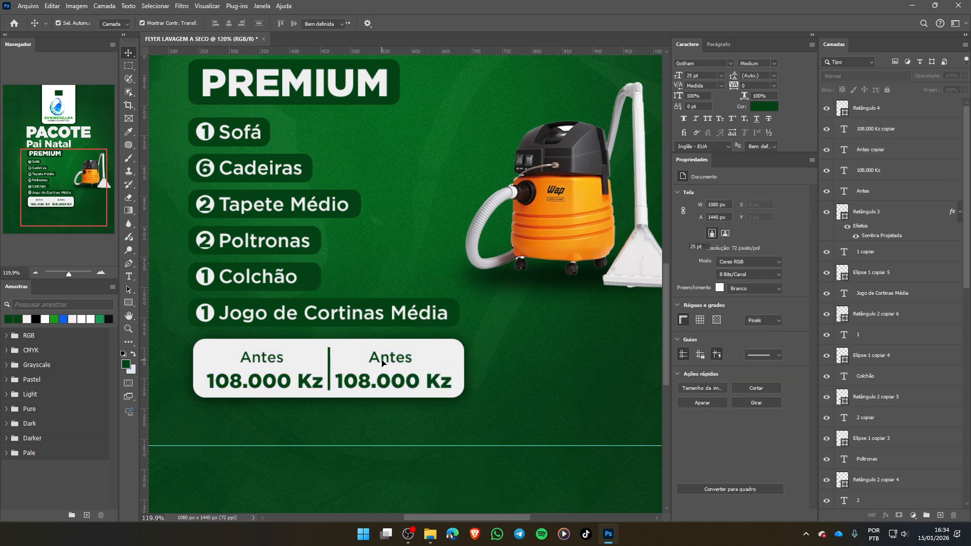
double_click(382, 359)
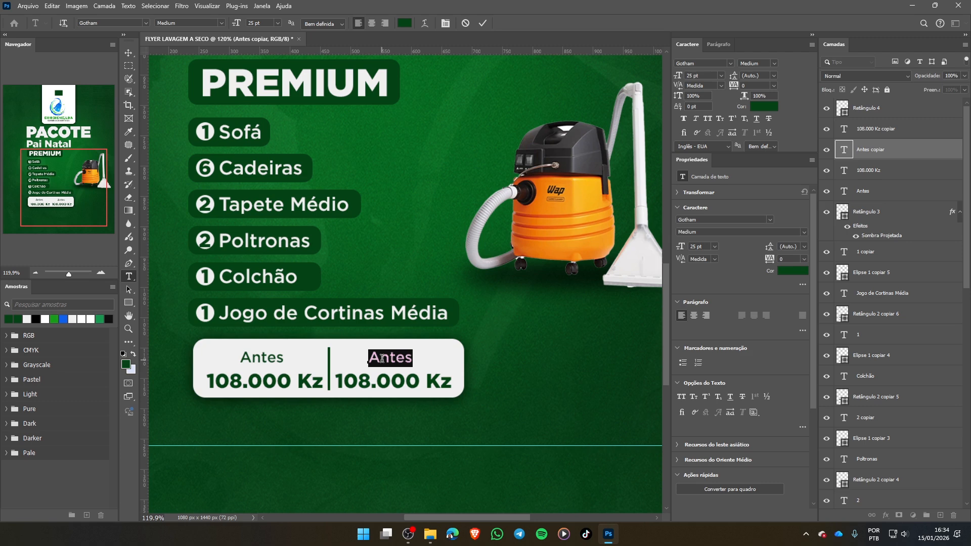
type("Ag")
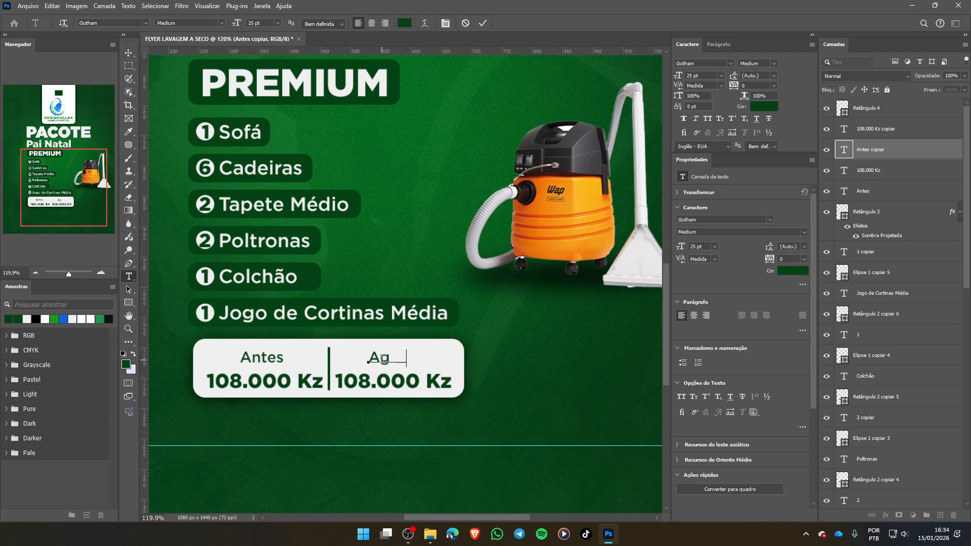
type("ora")
left_click(482, 26)
key("v")
- Change the copied price beneath "Agora" to "53.000 Kz"
left_click(393, 385)
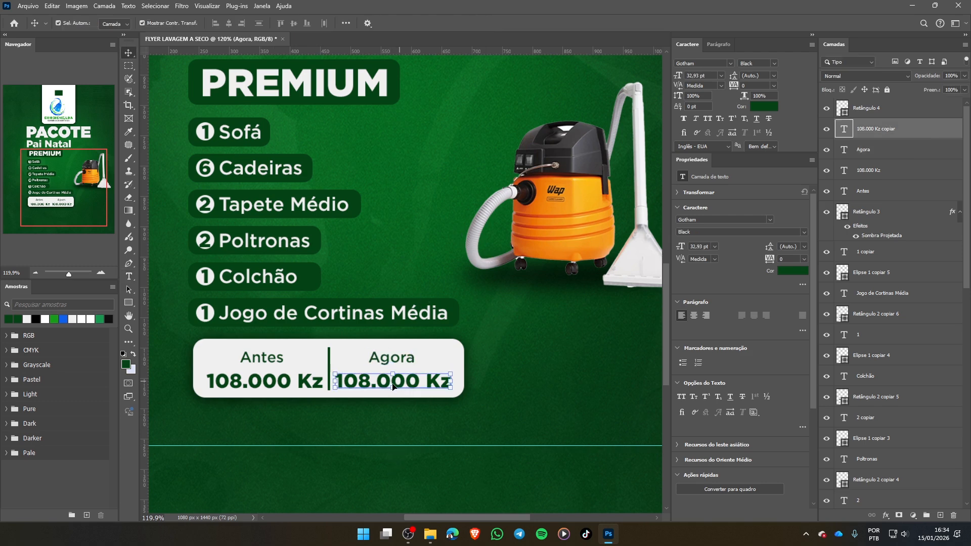
double_click(390, 383)
left_click(371, 380)
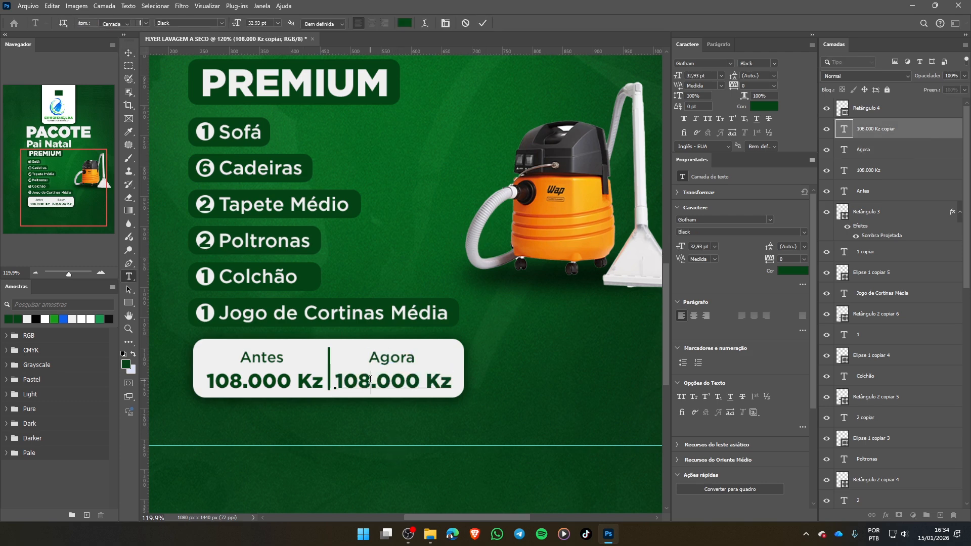
left_click(336, 378, "shift")
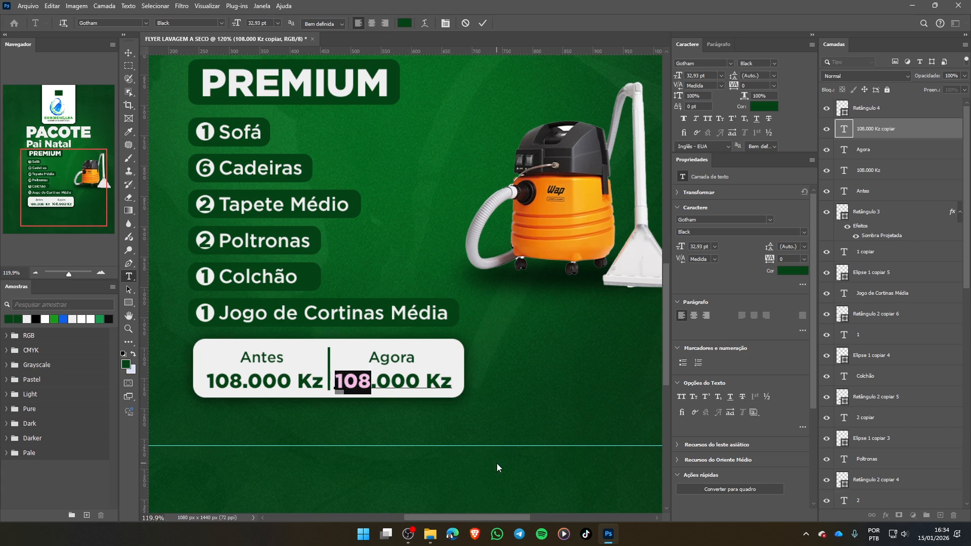
type("53")
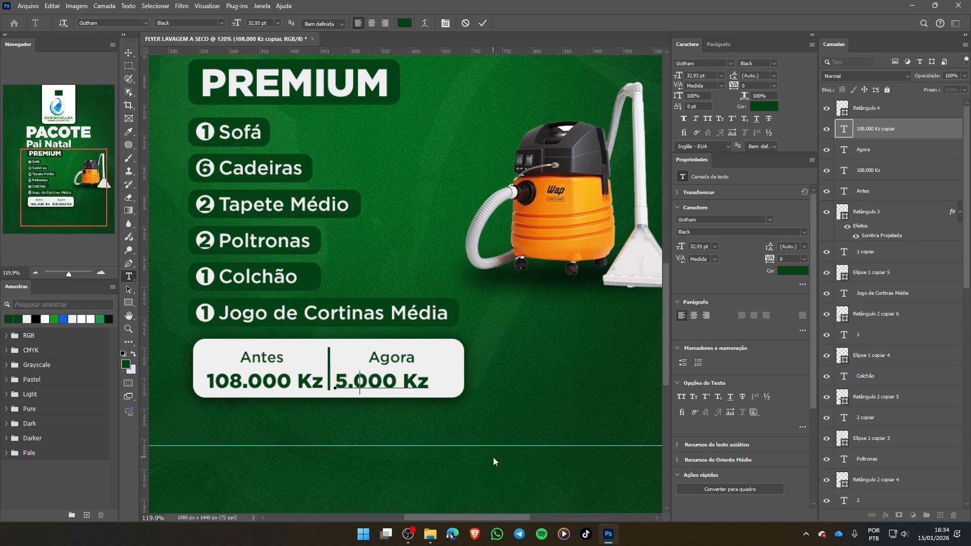
left_click(484, 24)
key("v")
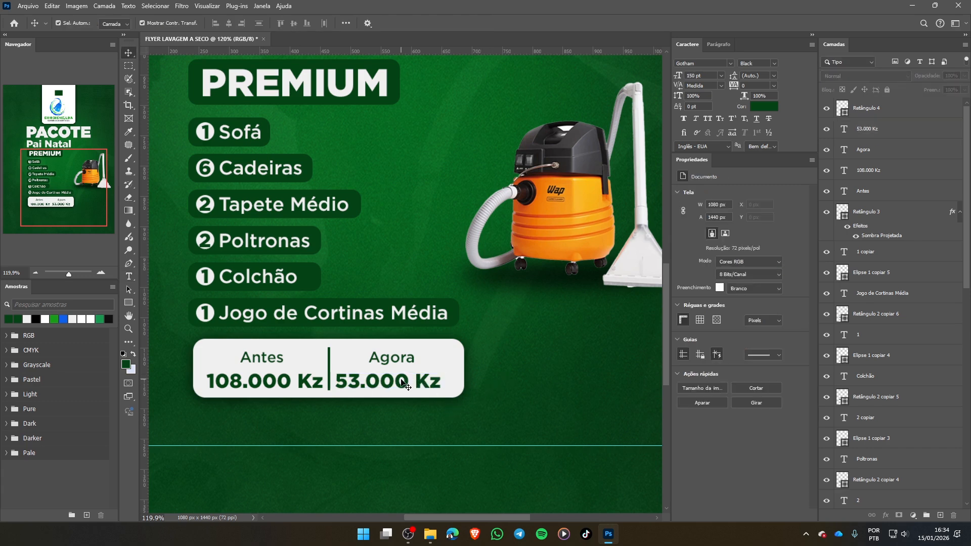
- Align "Agora" and "53.000 Kz" on their horizontal centres and shift both 10 px right, away from the divider
left_click(404, 383)
left_click(392, 357, "shift")
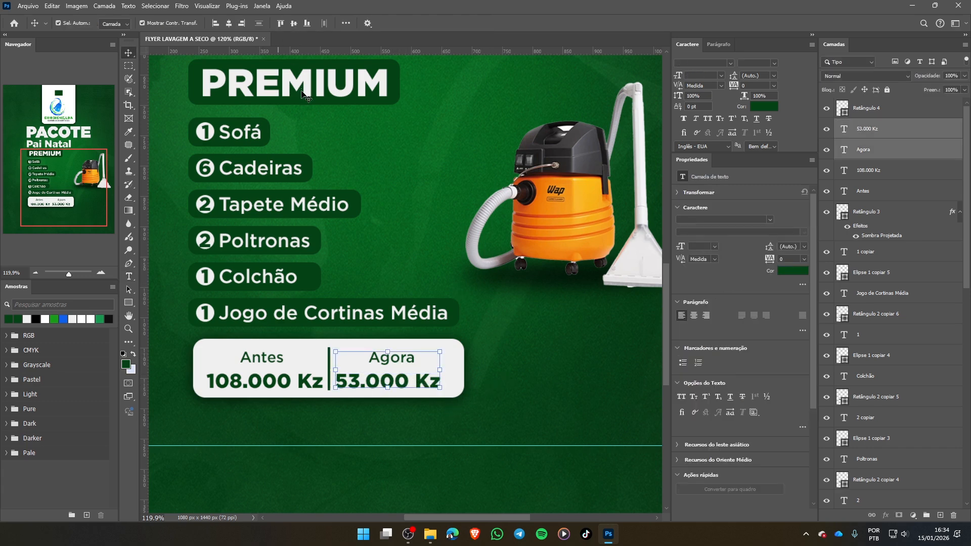
left_click(230, 24)
key("shift+Right")
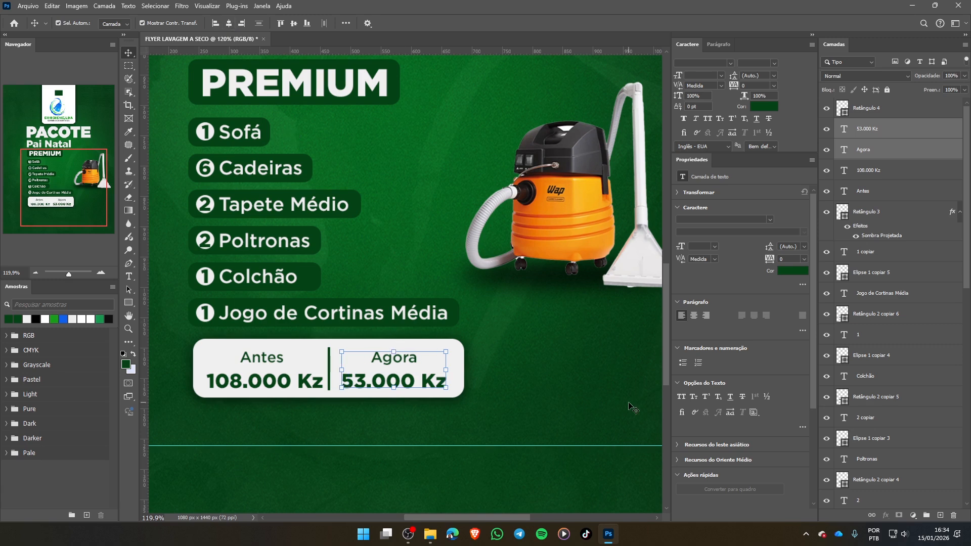
- Align "Antes" and "108.000 Kz" on their horizontal centres, nudge both 1 px left, and clear the selection
left_click(261, 359)
left_click(263, 381, "shift")
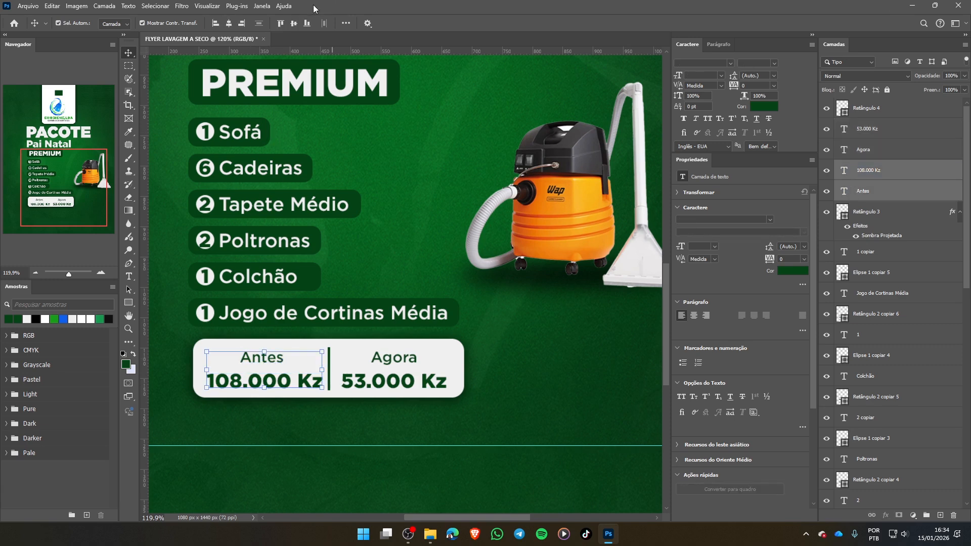
left_click(230, 22)
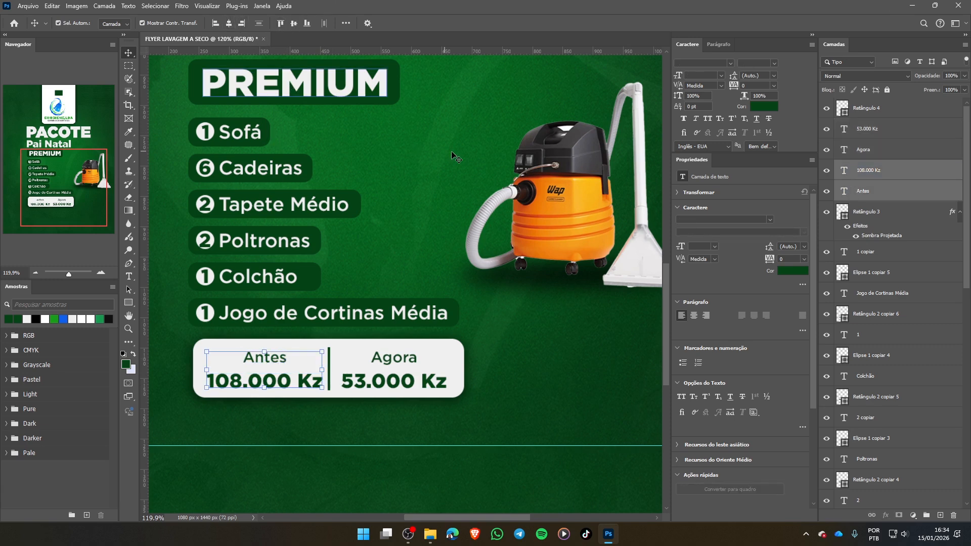
key("Left")
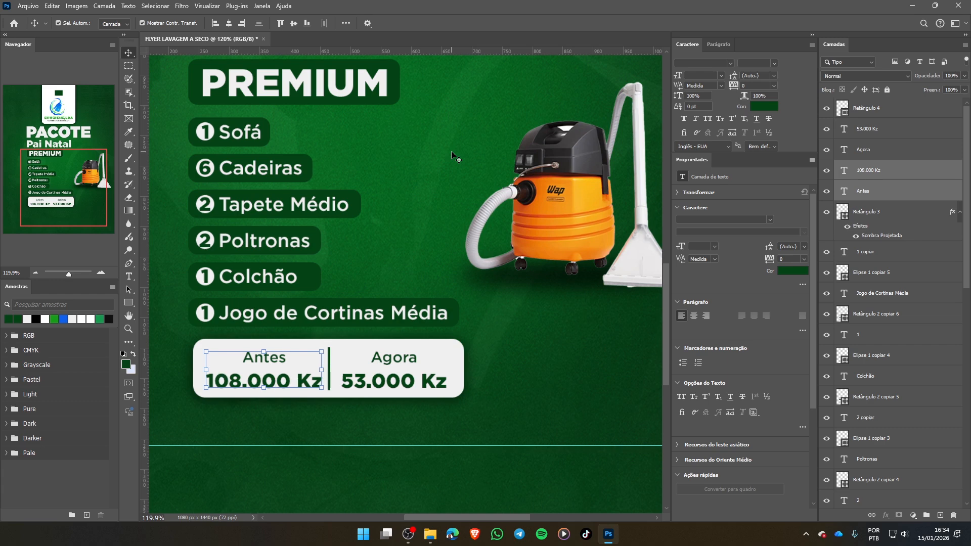
left_click(564, 391)
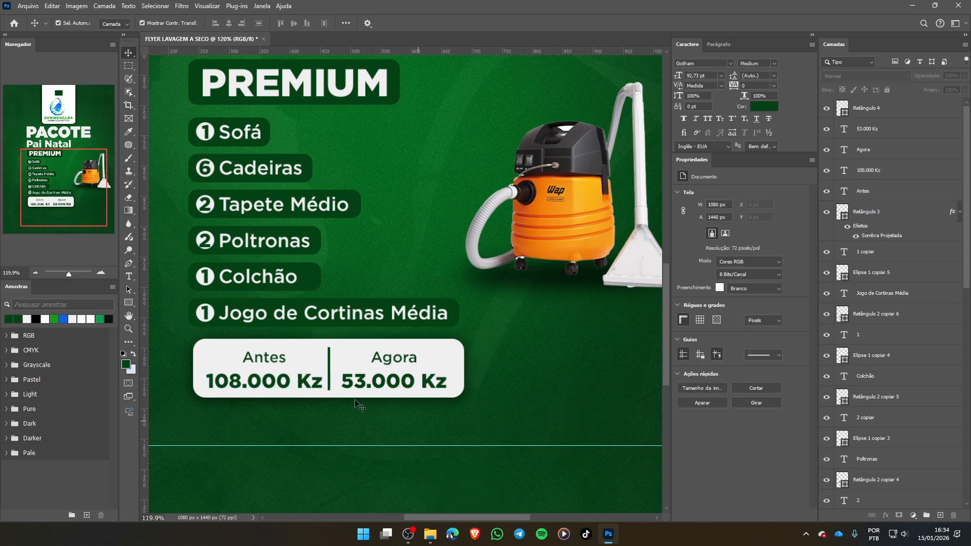
- Select "Agora" and "53.000 Kz" together, nudge them about 3 px right, and clear the selection
left_click(386, 359)
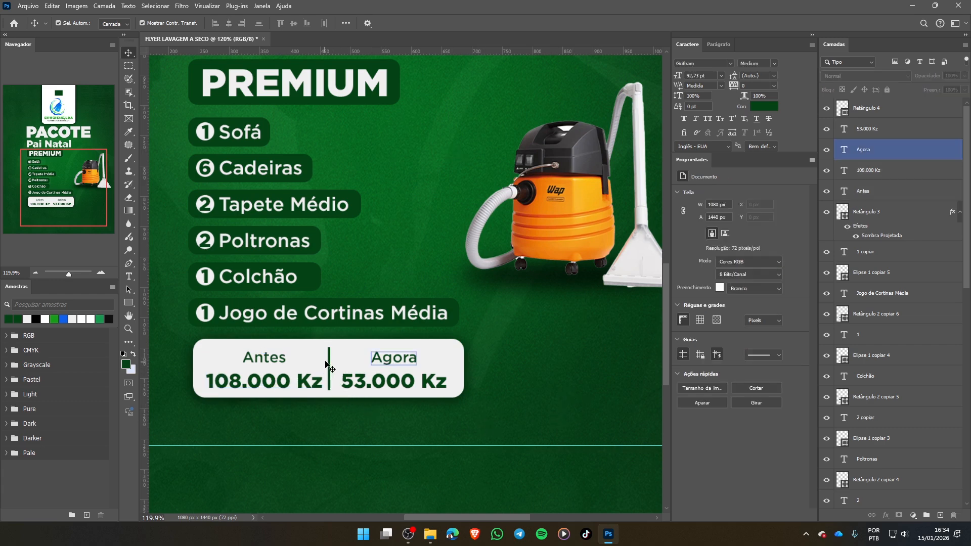
left_click(329, 361)
left_click(387, 363)
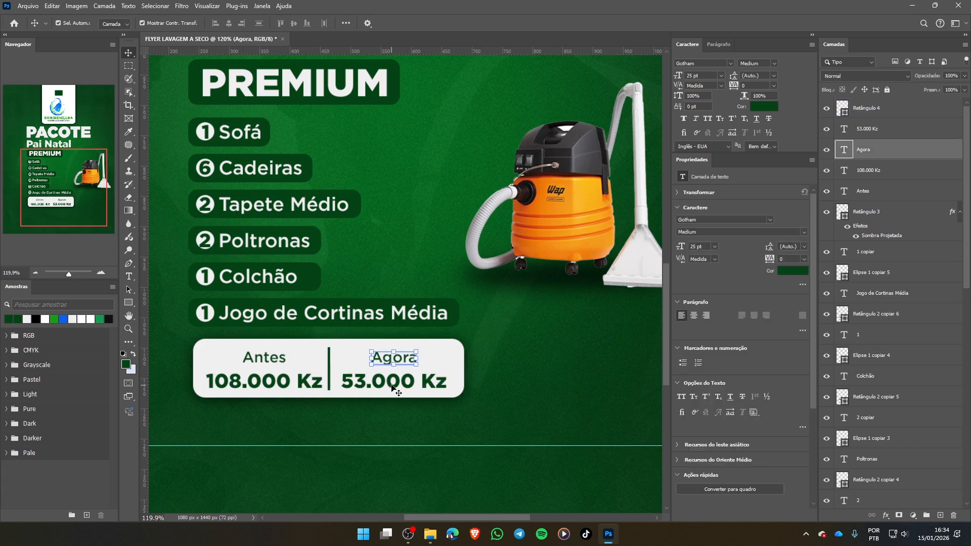
left_click(392, 384, "shift")
key("Right")
key("Right")
key("Right")
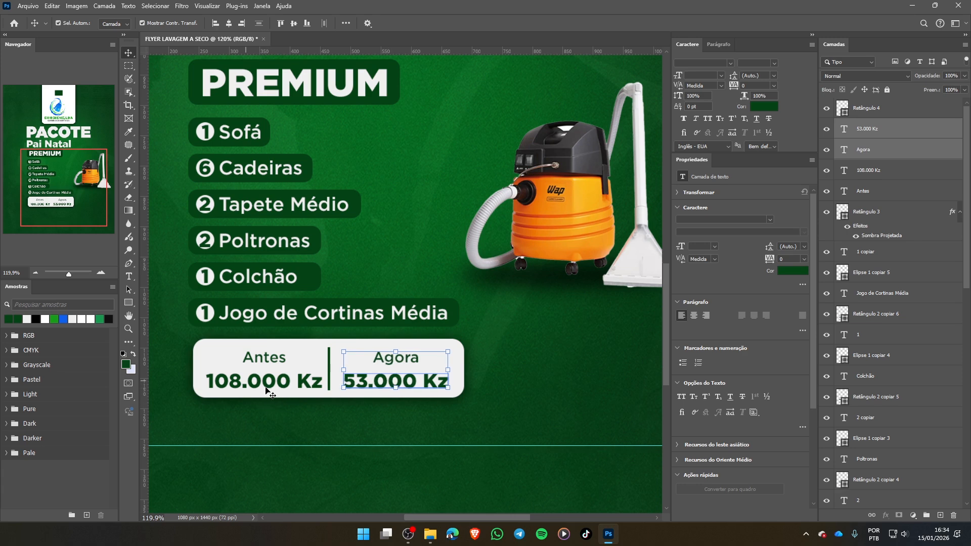
left_click(323, 408)
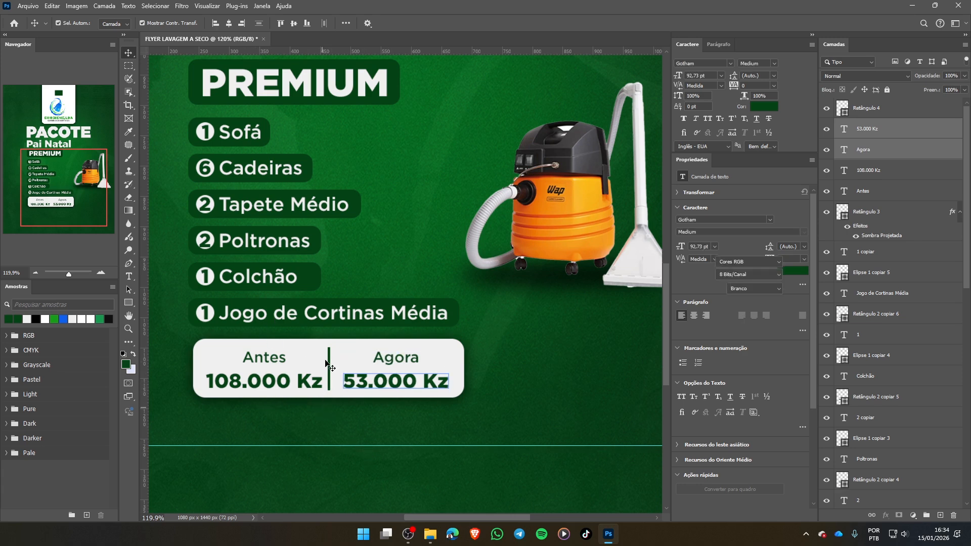
- Nudge the dark green divider about 4 px right to balance it between the two prices, and clear the selection
left_click(329, 361)
key("Right")
key("Right")
key("Right")
key("Right")
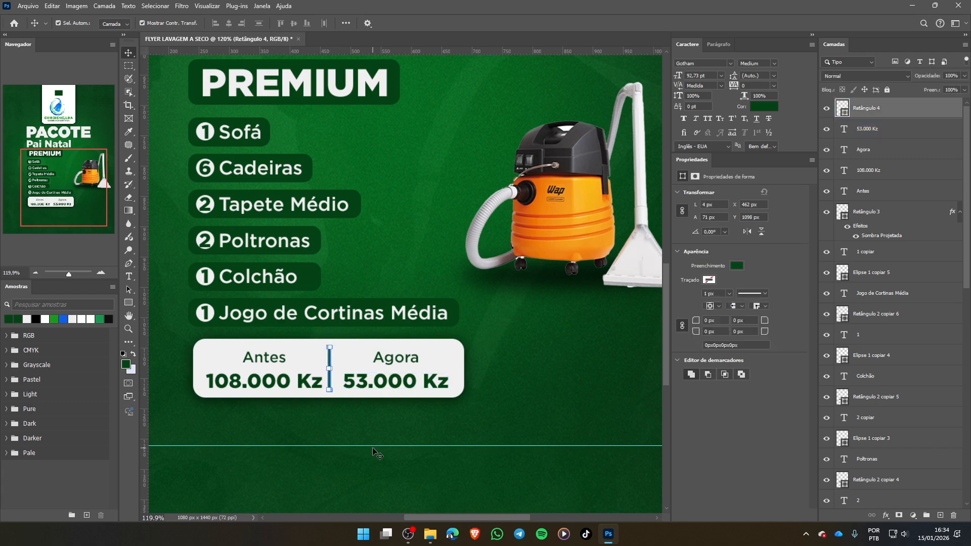
key("Right")
left_click(505, 386)
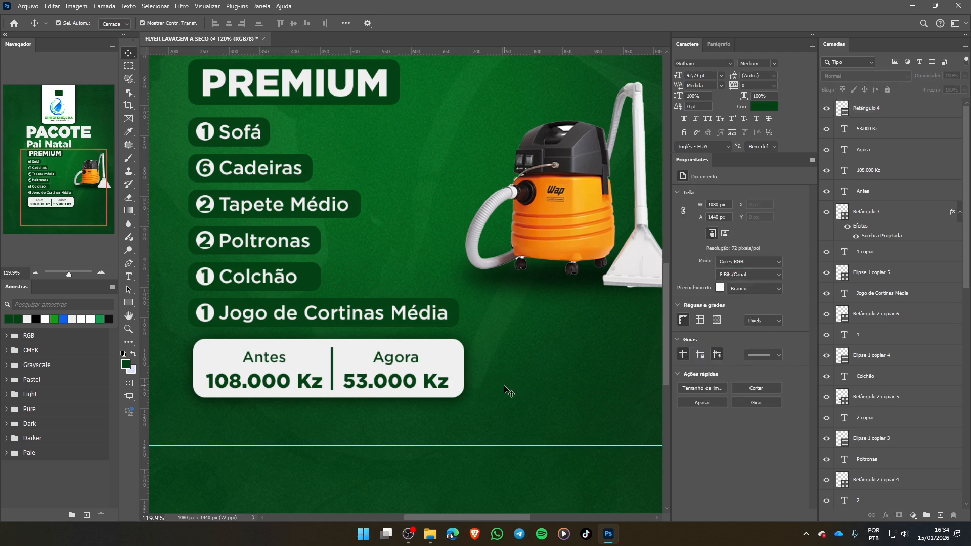
- Examine the spacing around the price box and the overall layout of the whole flyer
left_click(330, 395)
scroll(327, 392, "down", 1)
scroll(392, 382, "down", 4)
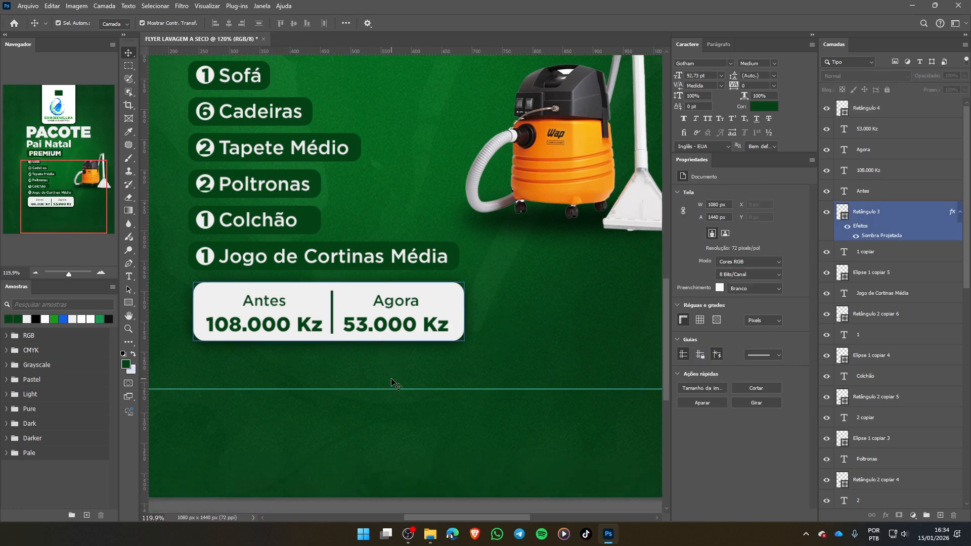
scroll(394, 383, "up", 2)
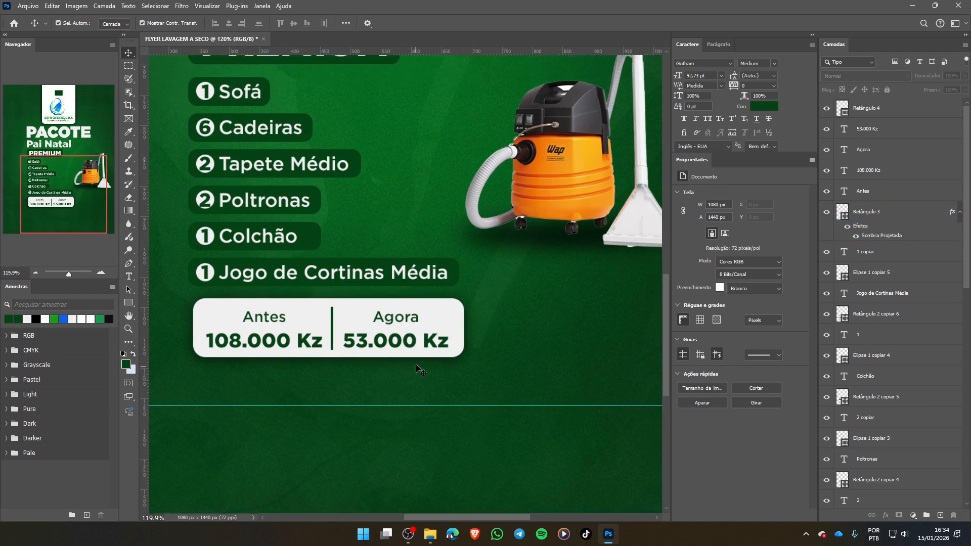
scroll(420, 369, "up", 2)
scroll(420, 371, "up", 1)
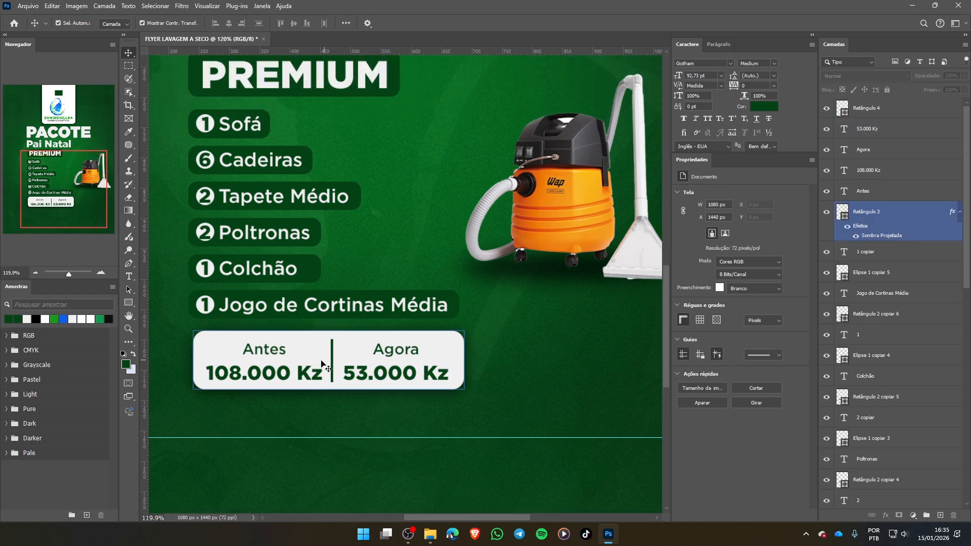
key("ctrl+0")
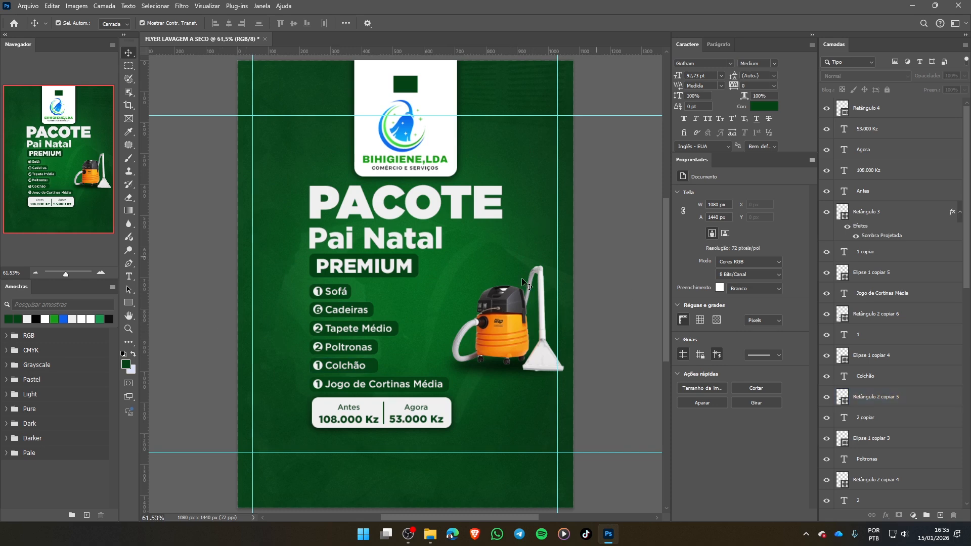
- Move the logo and its white panel up 30 px together, and clear the selection
scroll(592, 338, "down", 2)
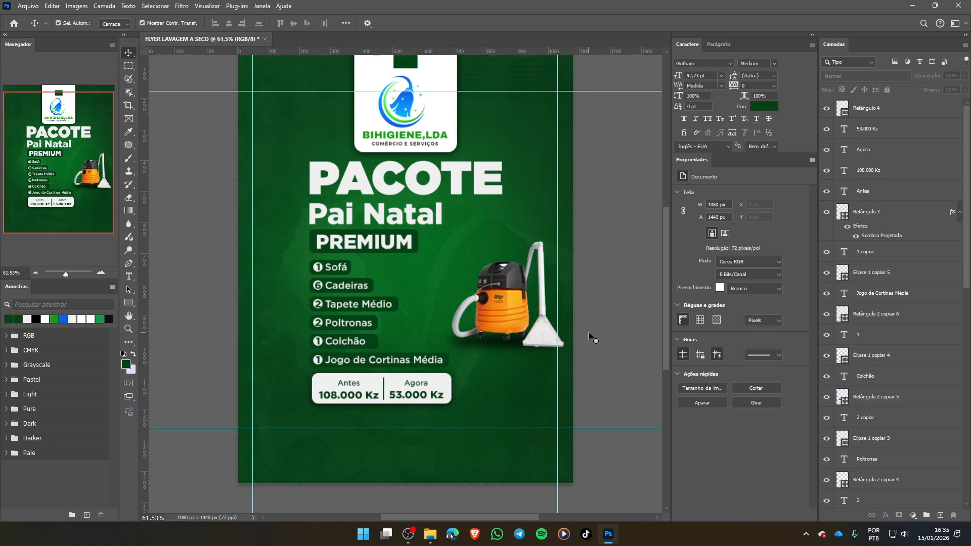
scroll(592, 338, "down", 1)
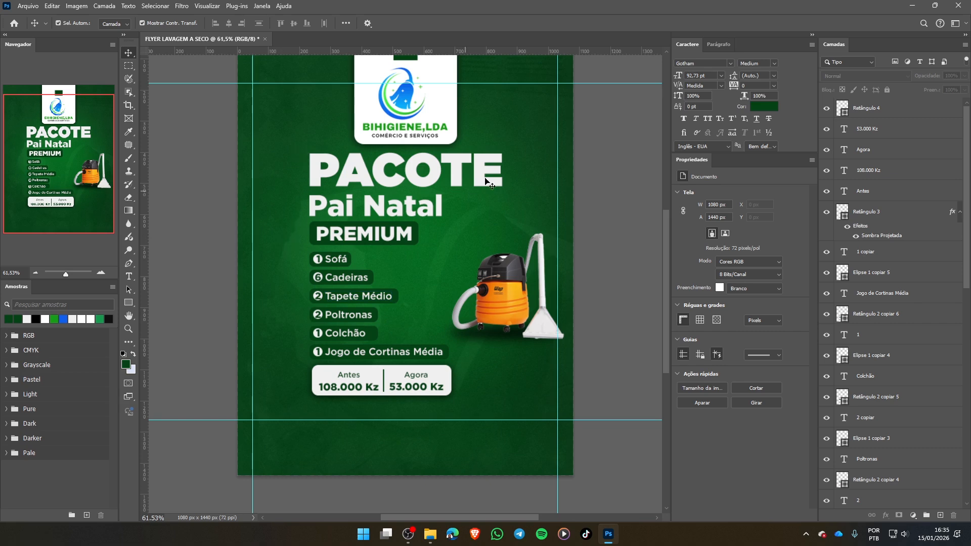
scroll(485, 181, "up", 5)
left_click(420, 191)
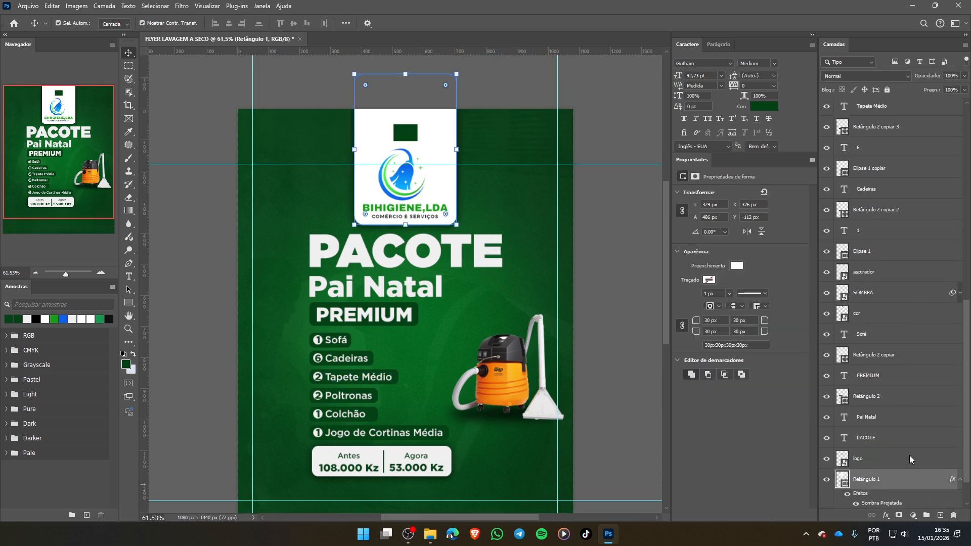
left_click(889, 458, "shift")
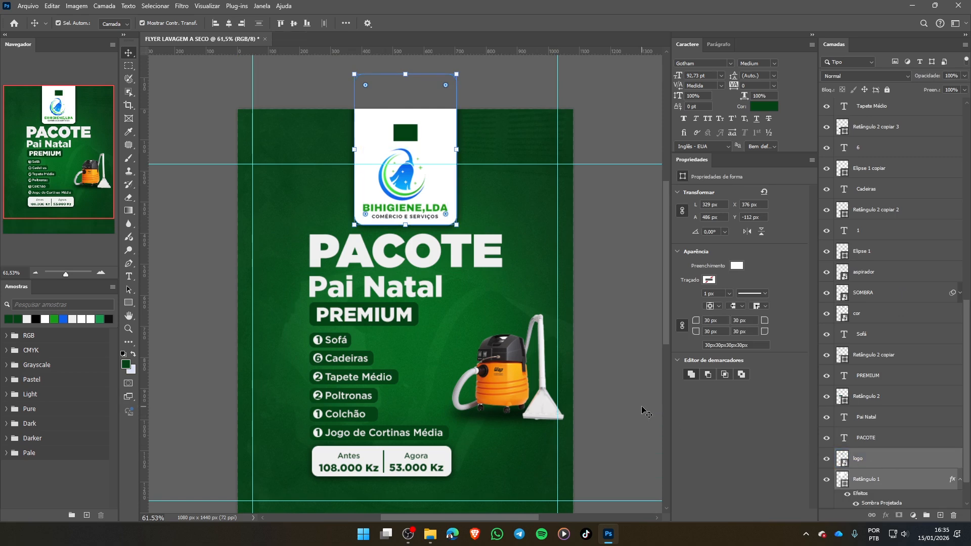
key("shift+Up")
key("shift+Up")
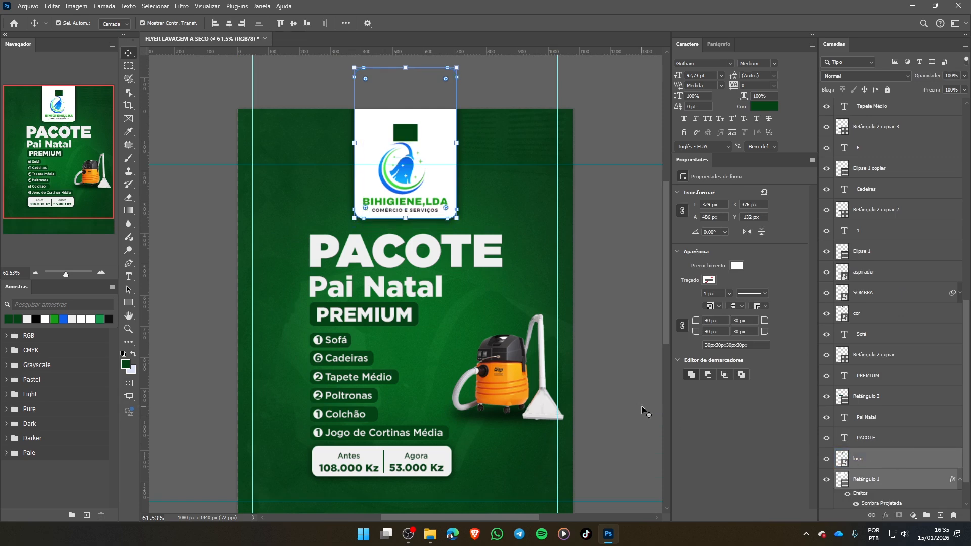
key("shift+Up")
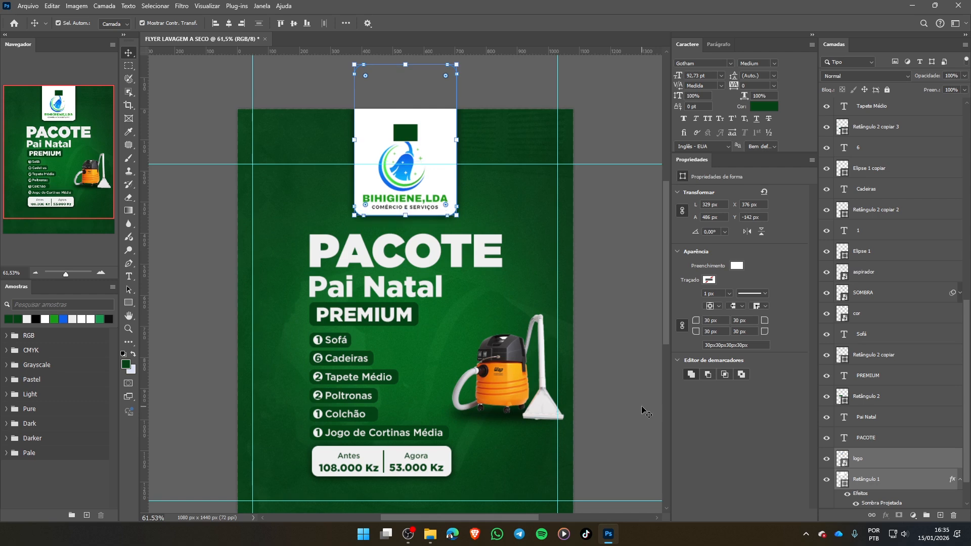
left_click(638, 255)
- Scale the headings, service list, price box and vacuum cleaner together to about 94.5%, move them up 20 px, and clear the selection
left_click_drag(279, 224, 565, 490)
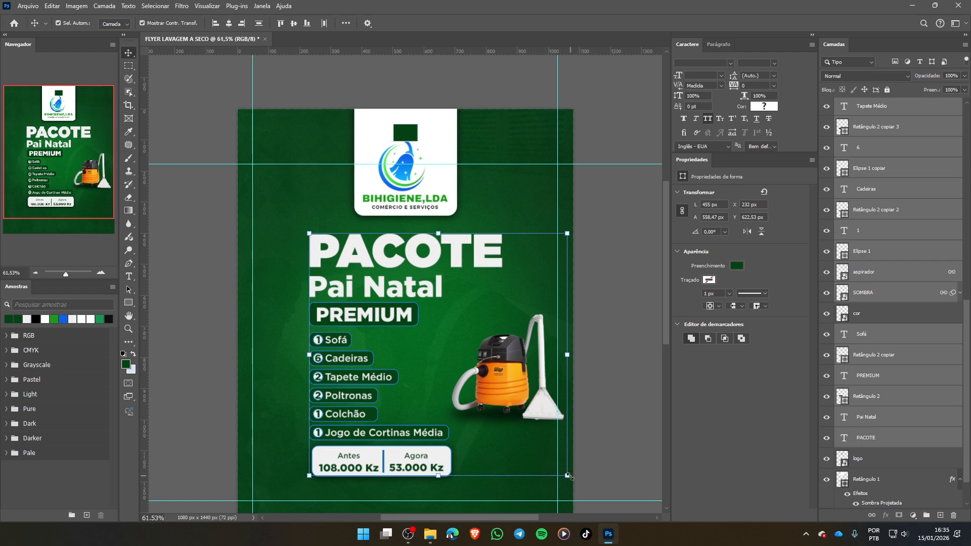
left_click_drag(568, 476, 550, 469)
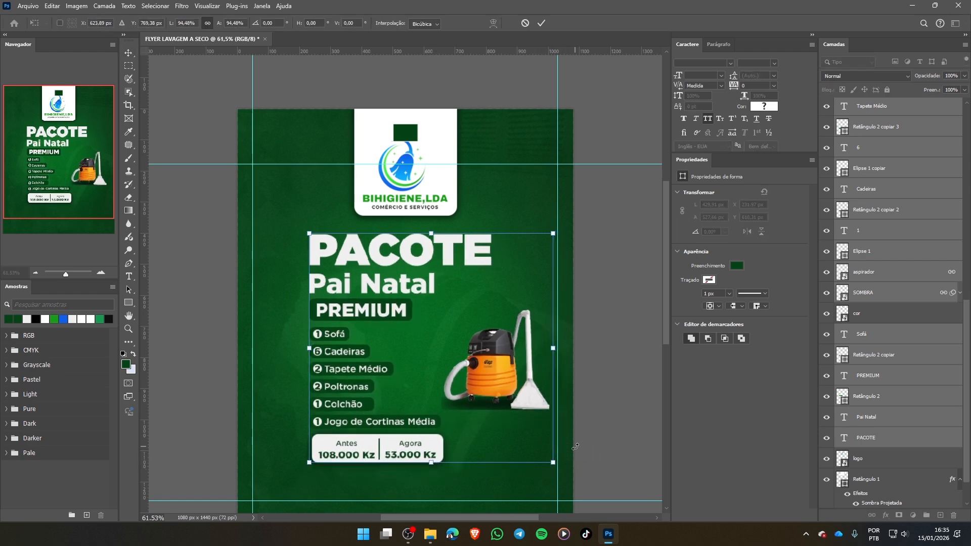
key("shift+Up")
key("shift+Up")
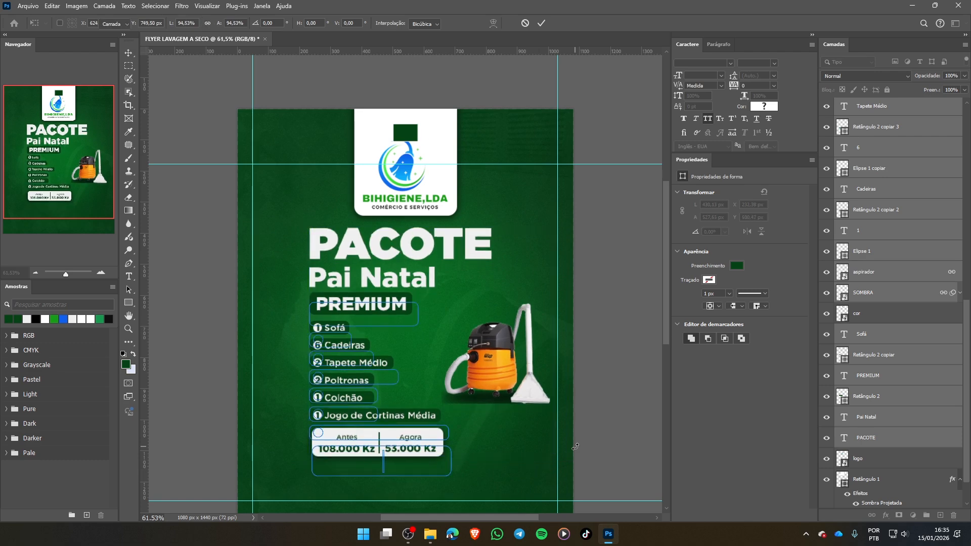
key("Return")
left_click(601, 380)
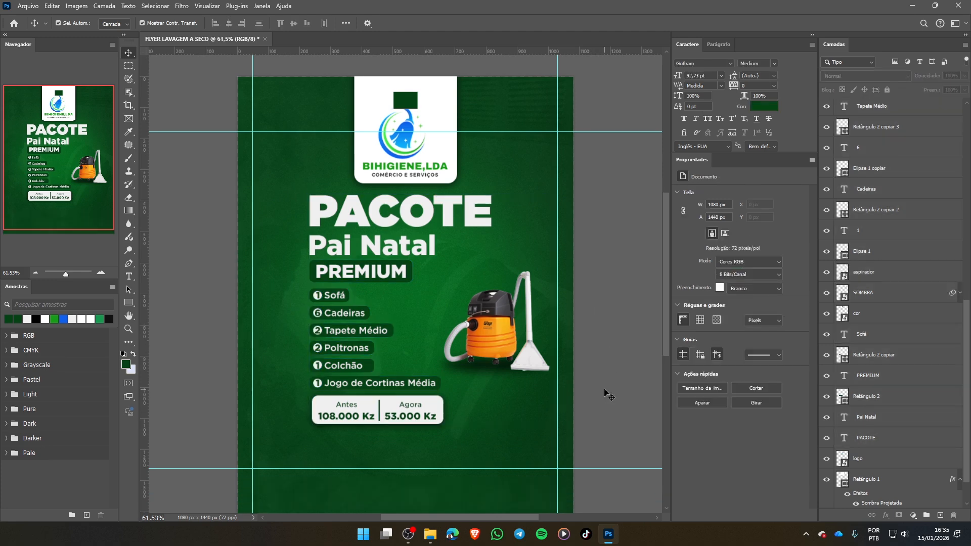
scroll(610, 393, "down", 3)
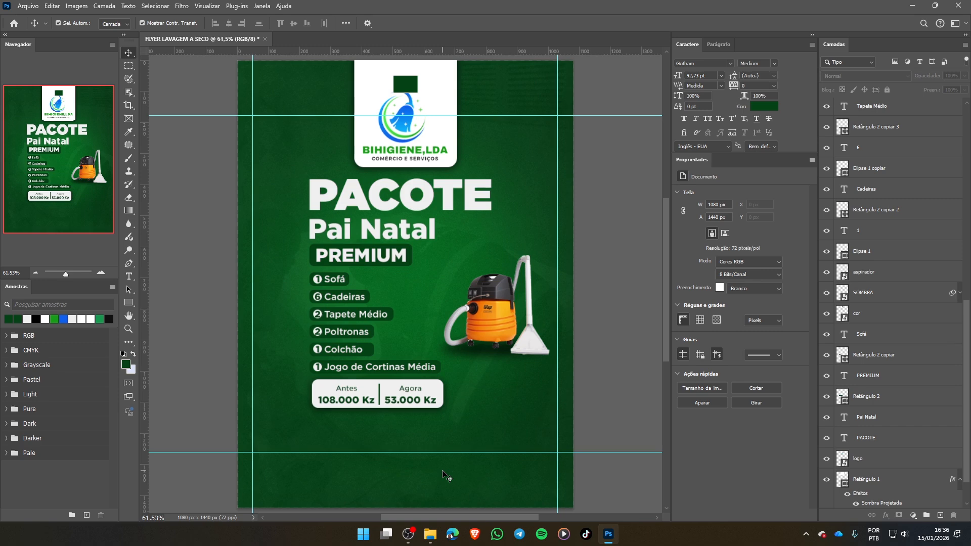
- Save the flyer as FLYER LAVAGEM A SECO.psd in the folder 002 - COMO CRIAR FLYER PARA LIMPEZA A SECO
left_click(27, 6)
left_click(61, 110)
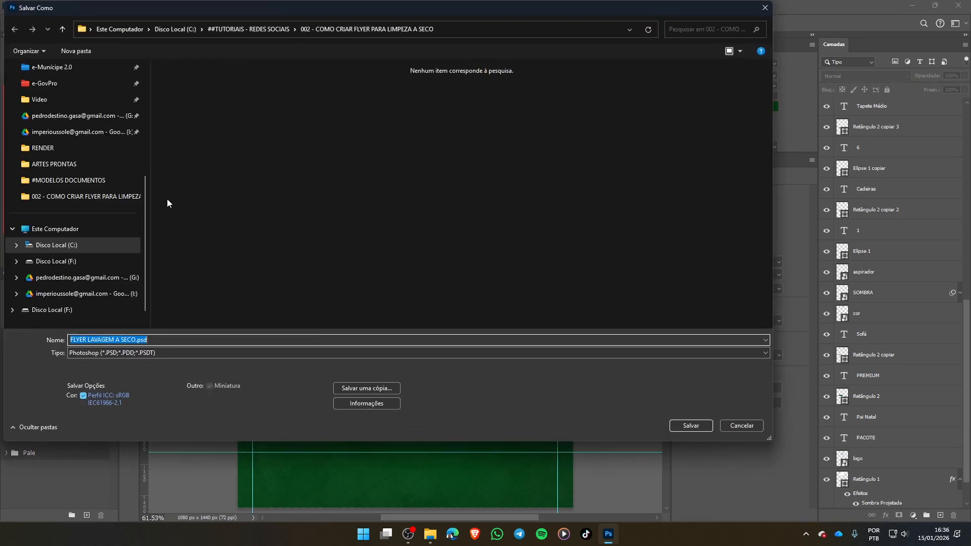
left_click_drag(150, 190, 3, 185)
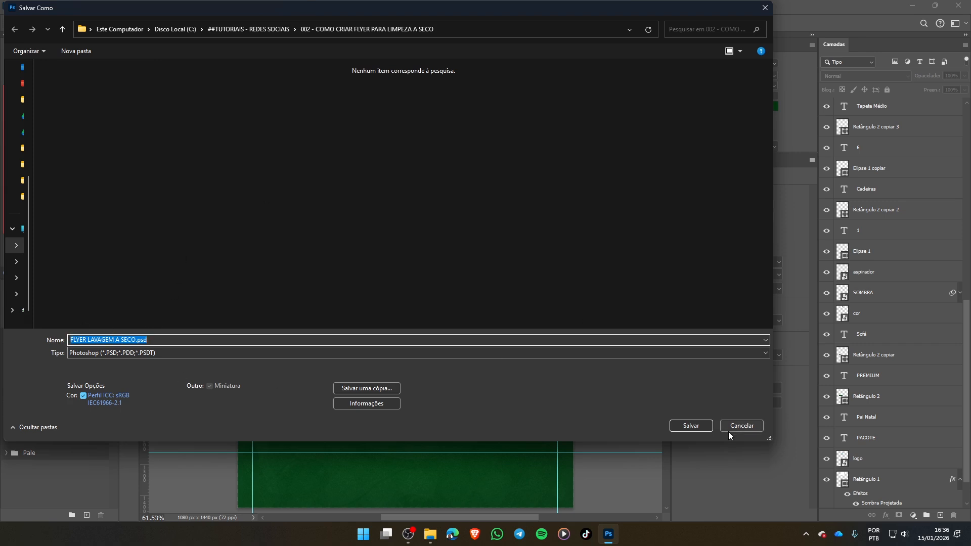
left_click(691, 426)
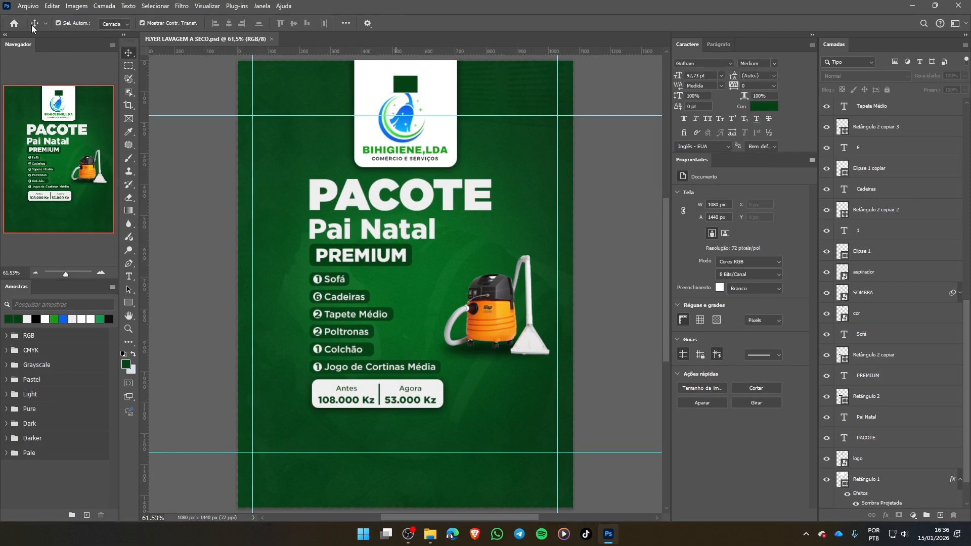
- Place whatsapp-svgrepo-com.svg as an embedded object and scale it to about 5.86%
left_click(28, 5)
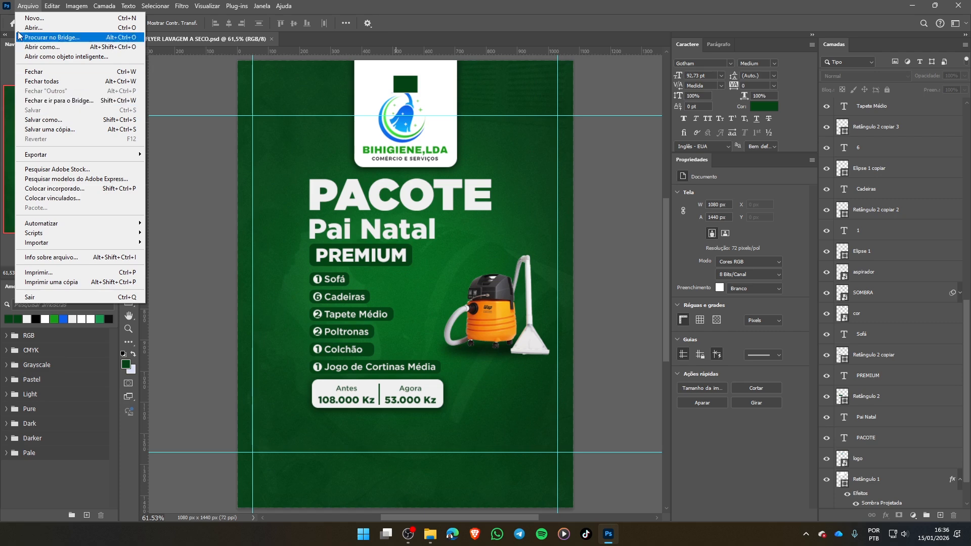
left_click(607, 207)
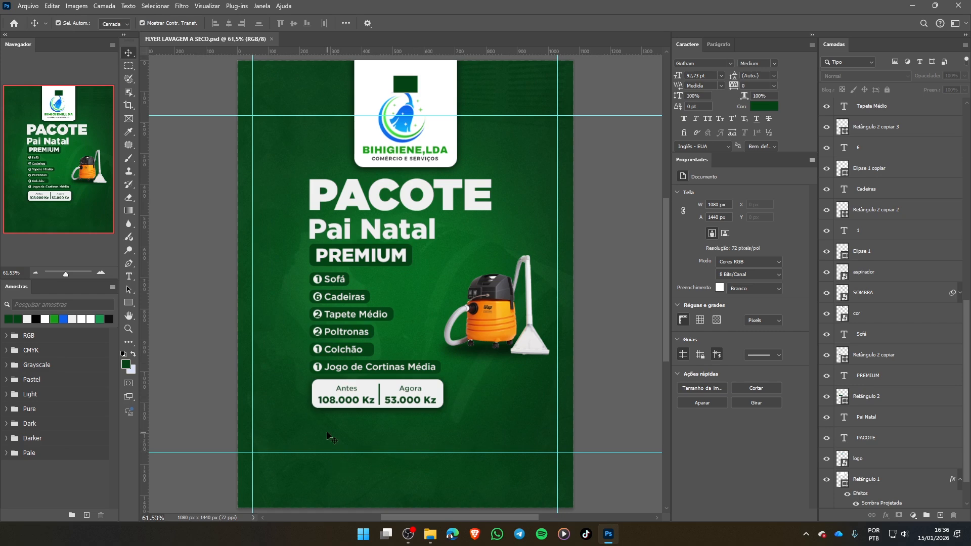
key("ctrl+shift+p")
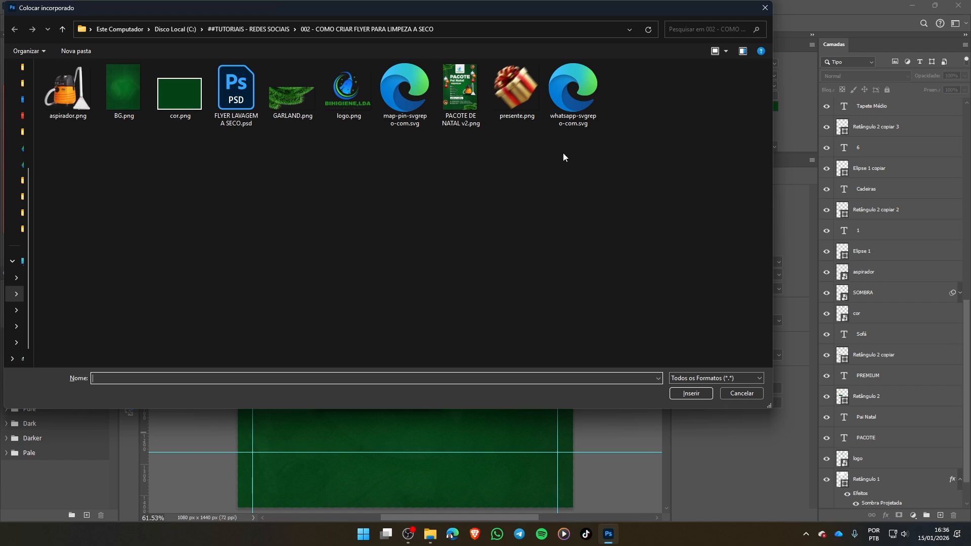
double_click(571, 84)
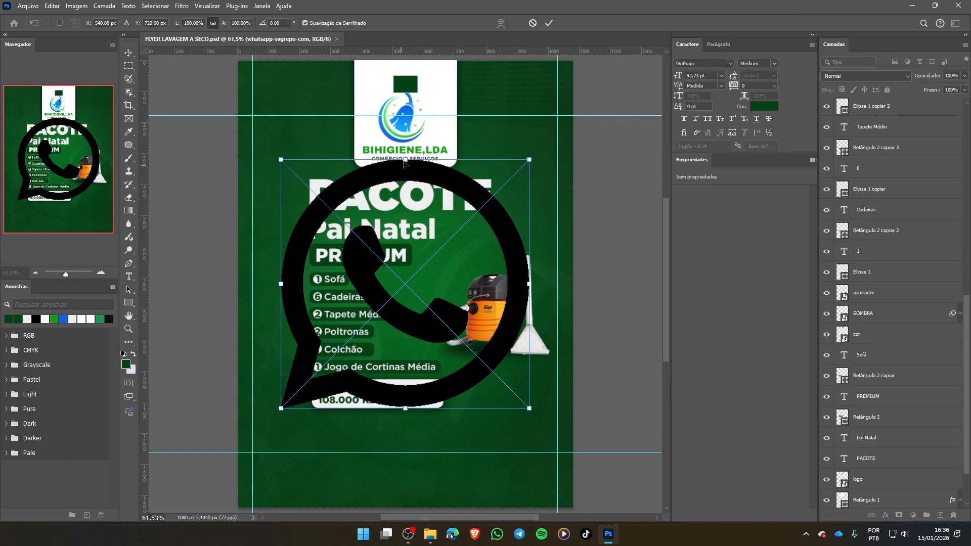
left_click_drag(405, 162, 370, 393)
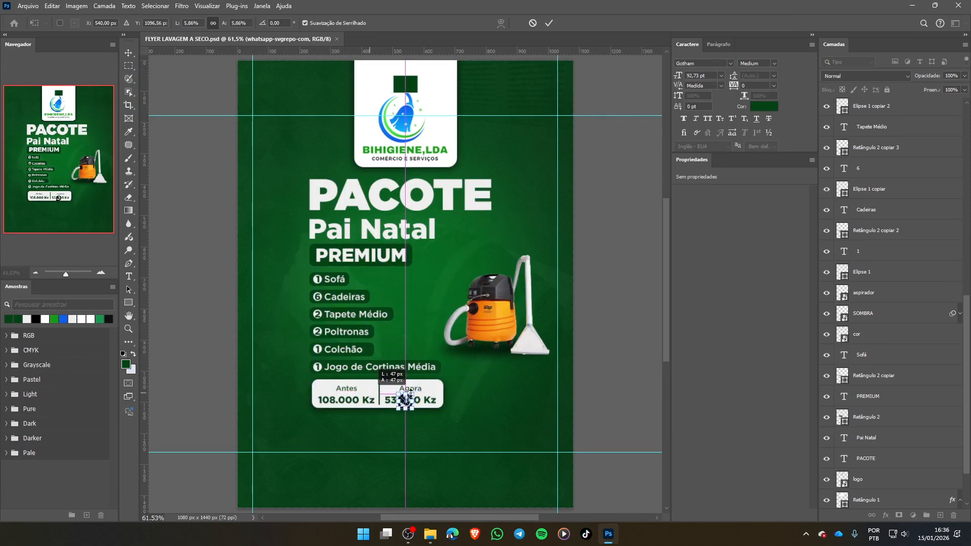
left_click(550, 24)
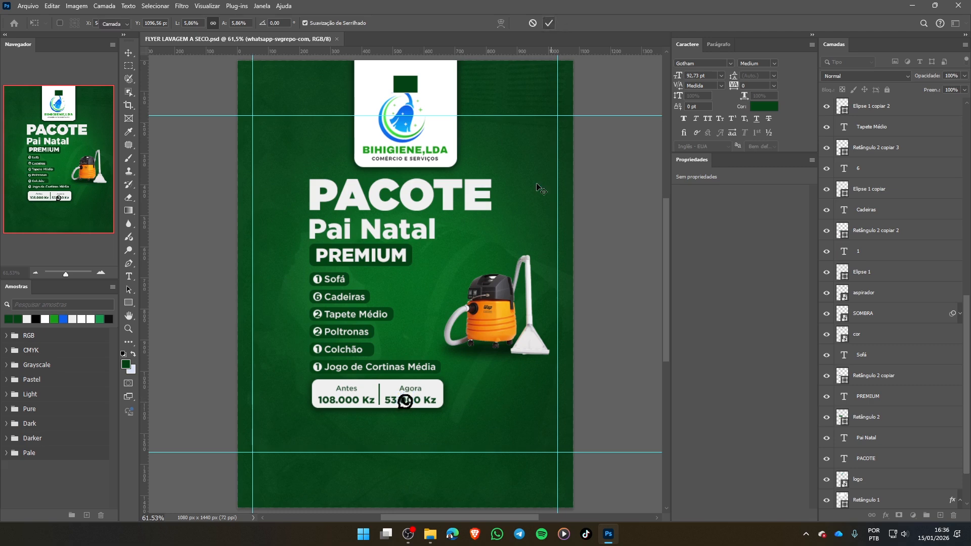
- Move the WhatsApp icon below the price box, reduce it to about 32 x 31 px, and line it up with the box's left edge
left_click_drag(491, 407, 429, 417)
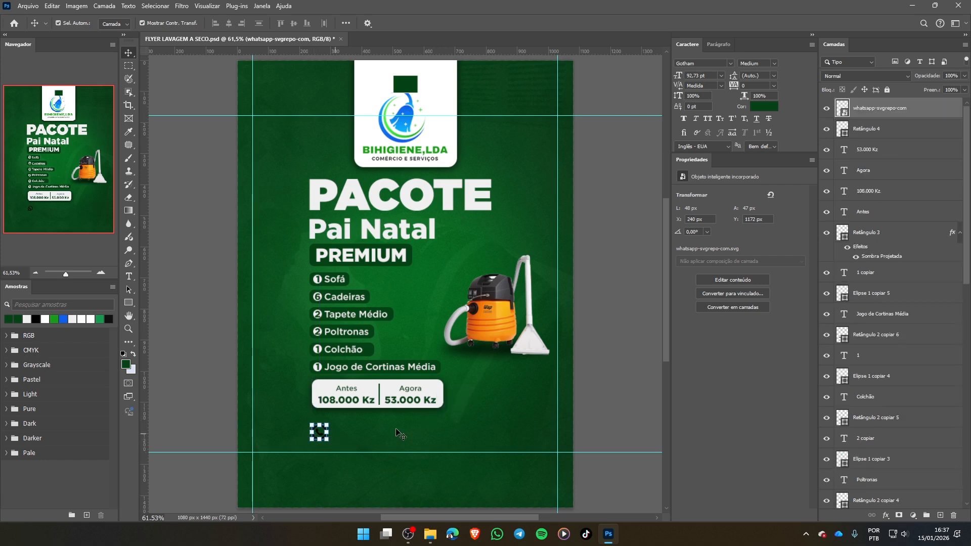
scroll(346, 436, "up", 2)
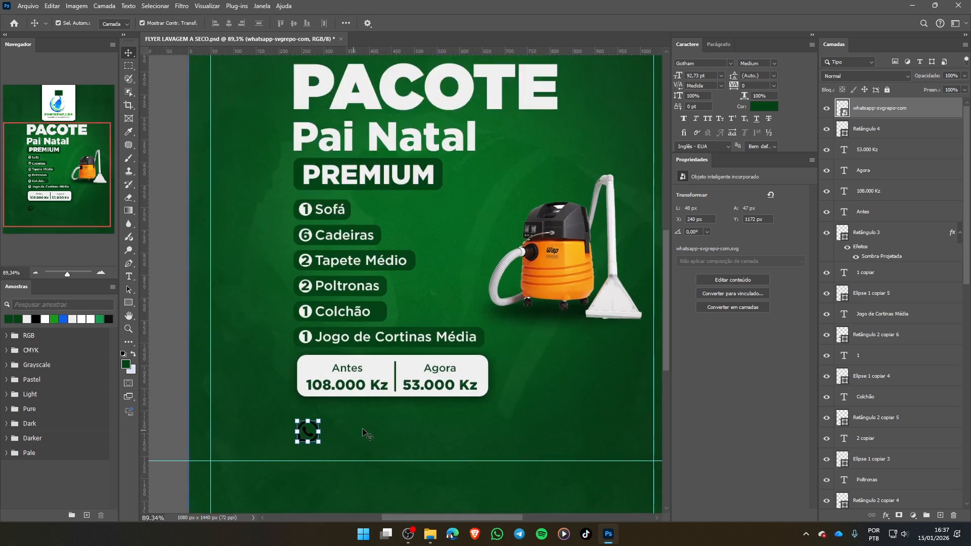
scroll(364, 434, "up", 1)
scroll(364, 434, "up", 1)
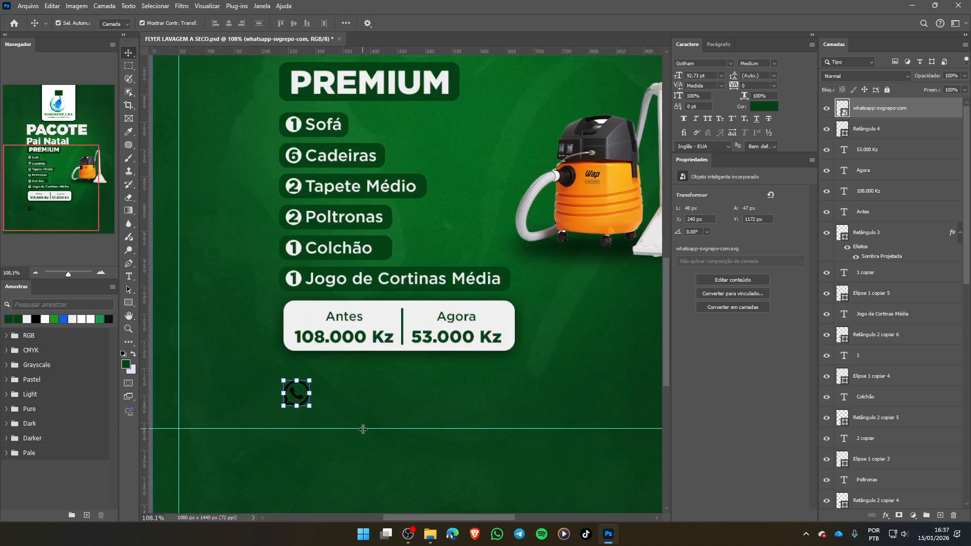
scroll(363, 433, "up", 1)
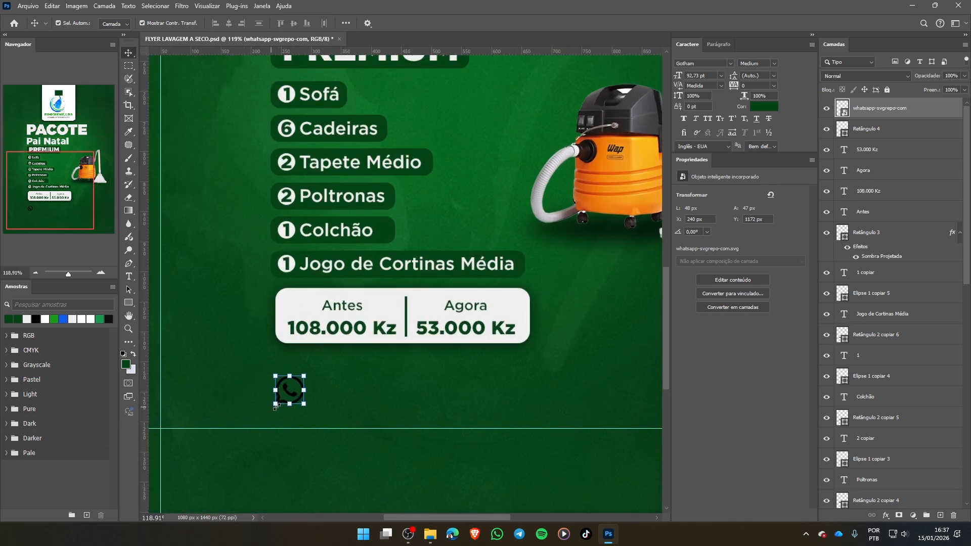
left_click_drag(275, 405, 284, 396)
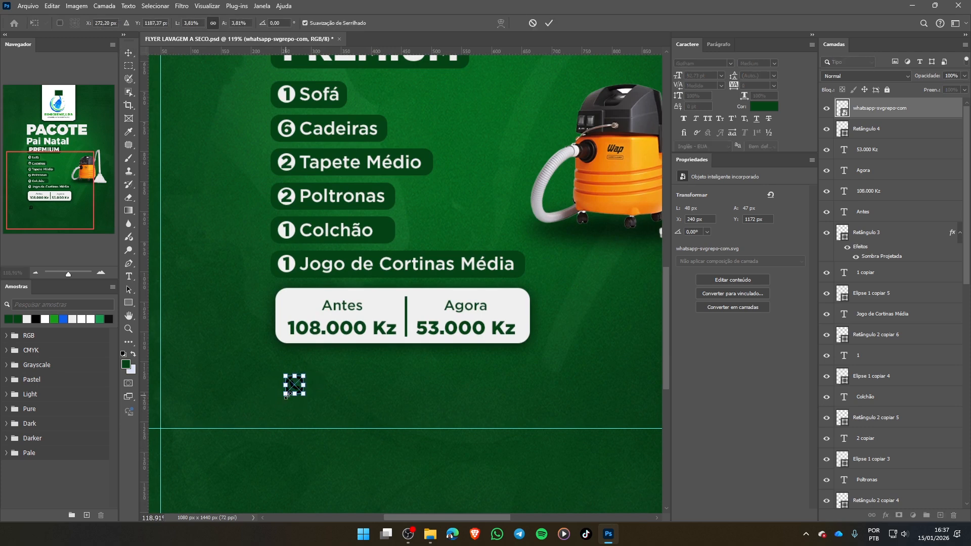
key("Return")
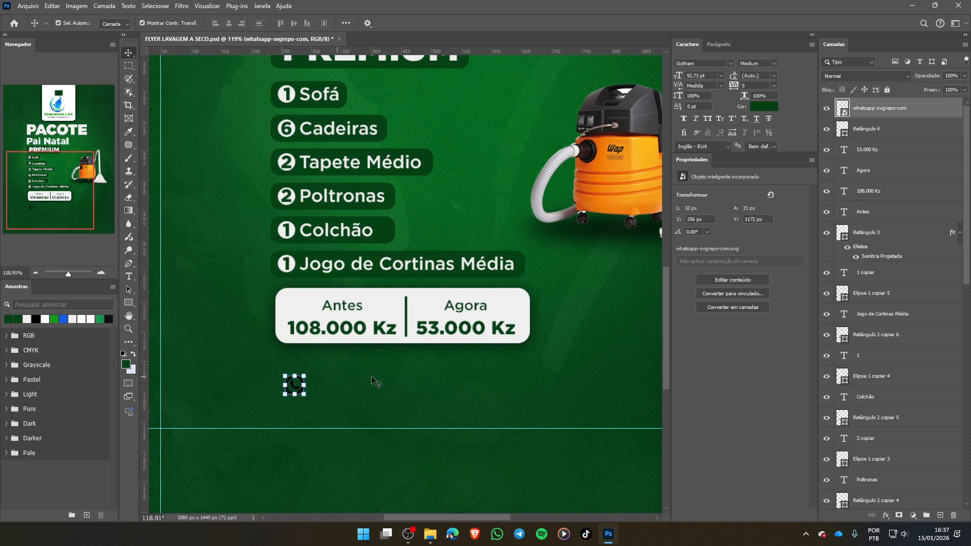
left_click_drag(394, 375, 393, 375)
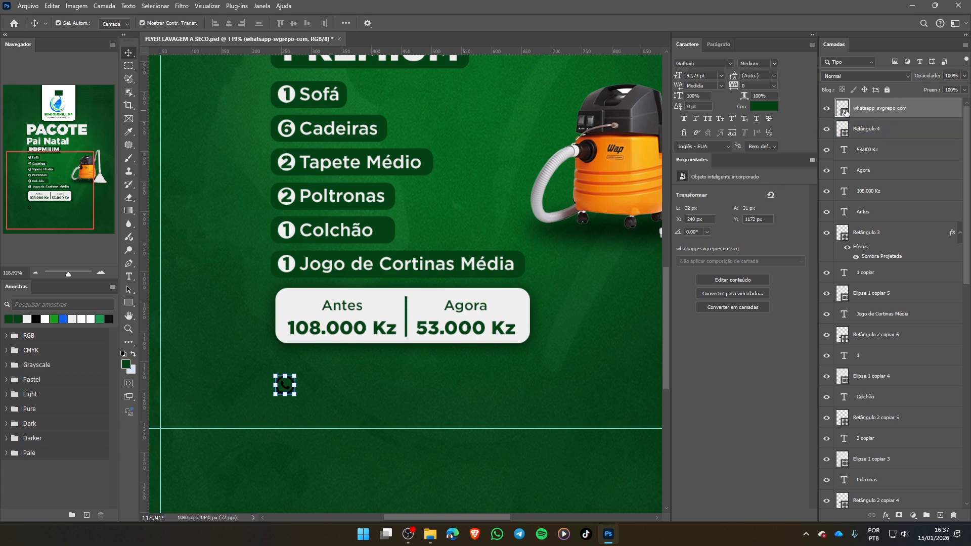
- Apply a colour overlay to the WhatsApp icon in off-white f0f0f0, sampled from the price box
double_click(954, 126)
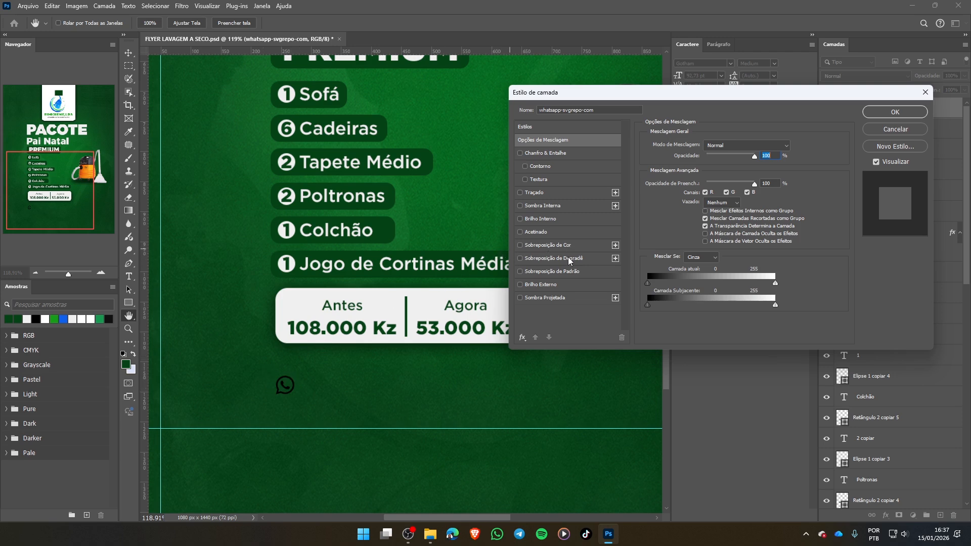
left_click(553, 245)
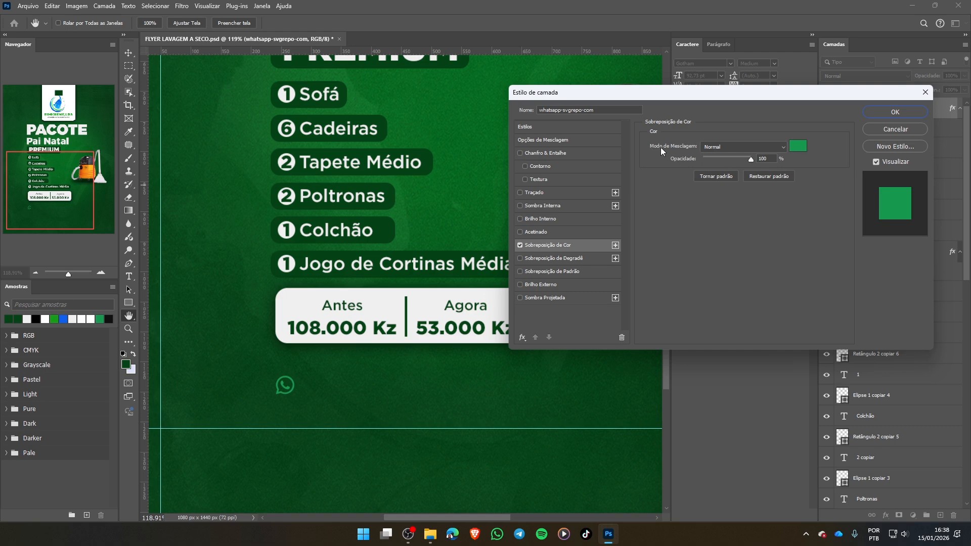
left_click(797, 147)
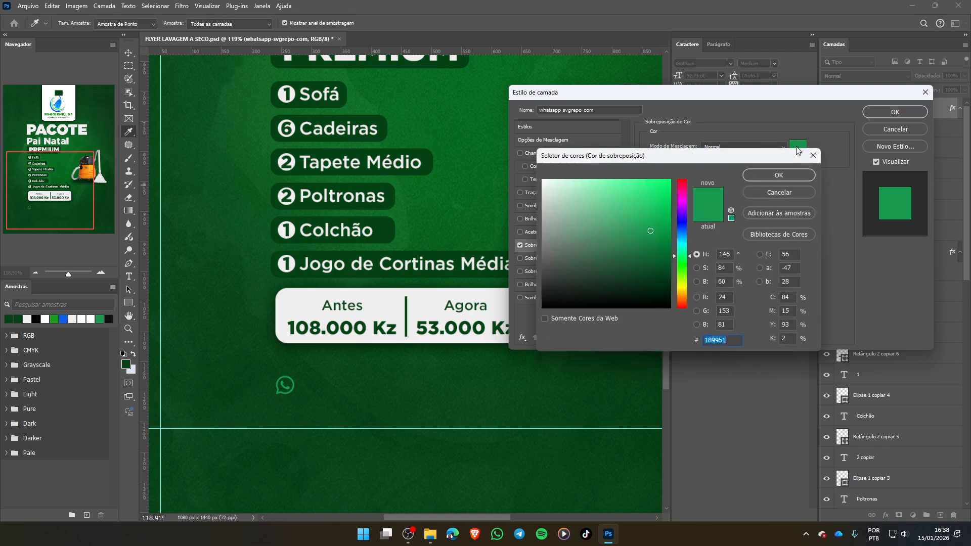
left_click(293, 306)
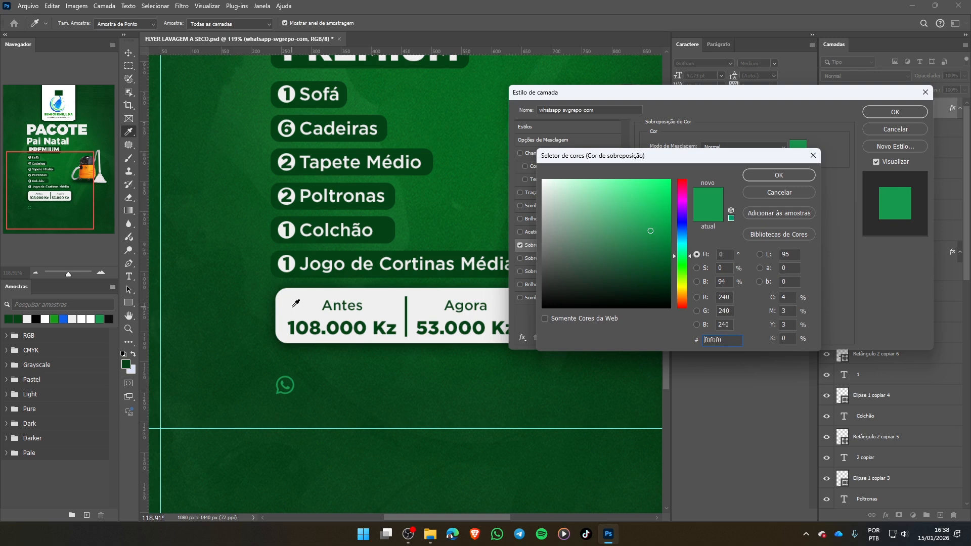
left_click(778, 176)
left_click(894, 112)
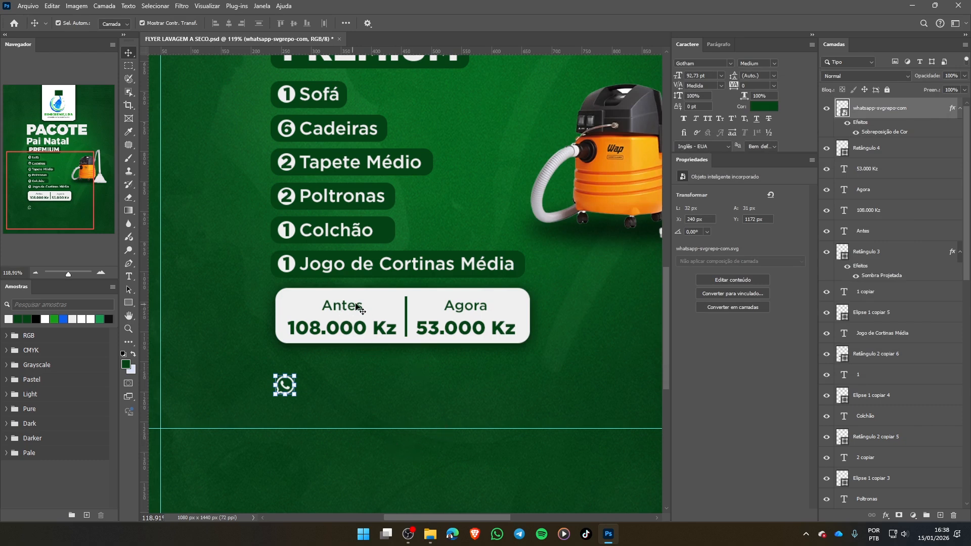
- Duplicate the "Jogo de Cortinas Média" text beside the WhatsApp icon and replace the copy's content with two contact phone numbers on separate lines
left_click(347, 269)
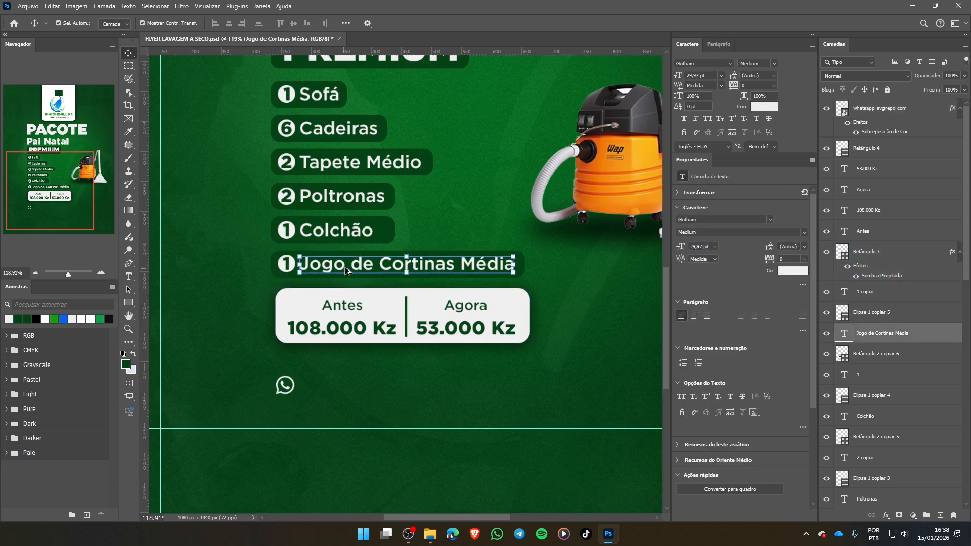
left_click_drag(346, 267, 348, 389)
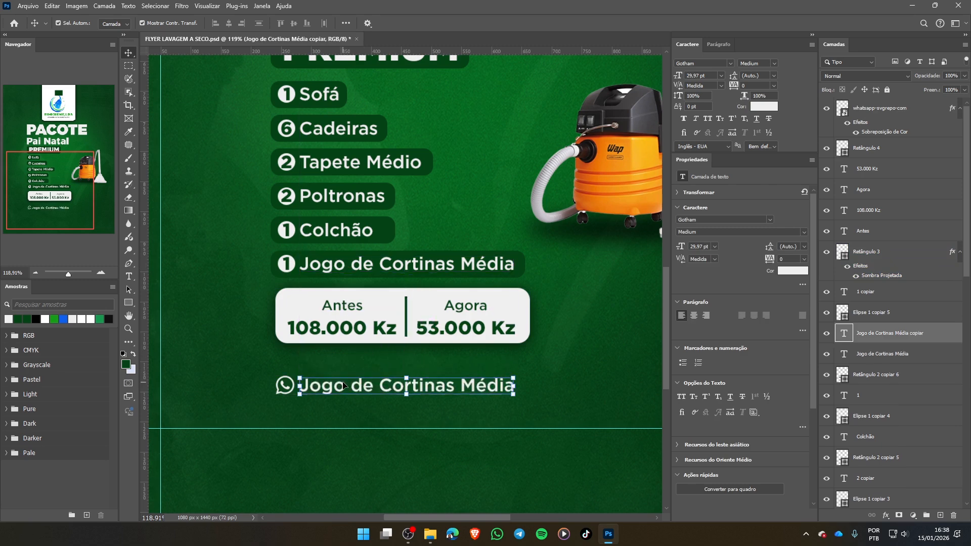
double_click(342, 387)
key("ctrl+a")
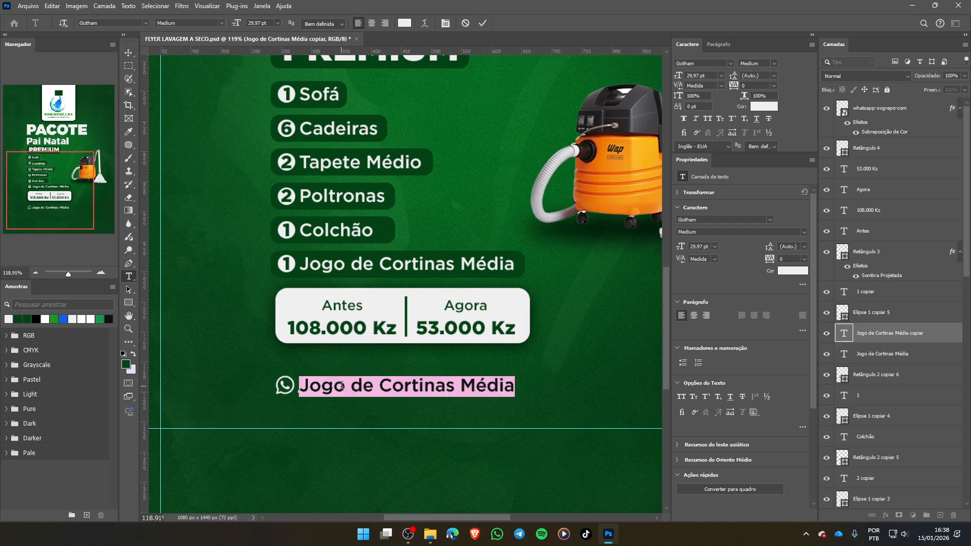
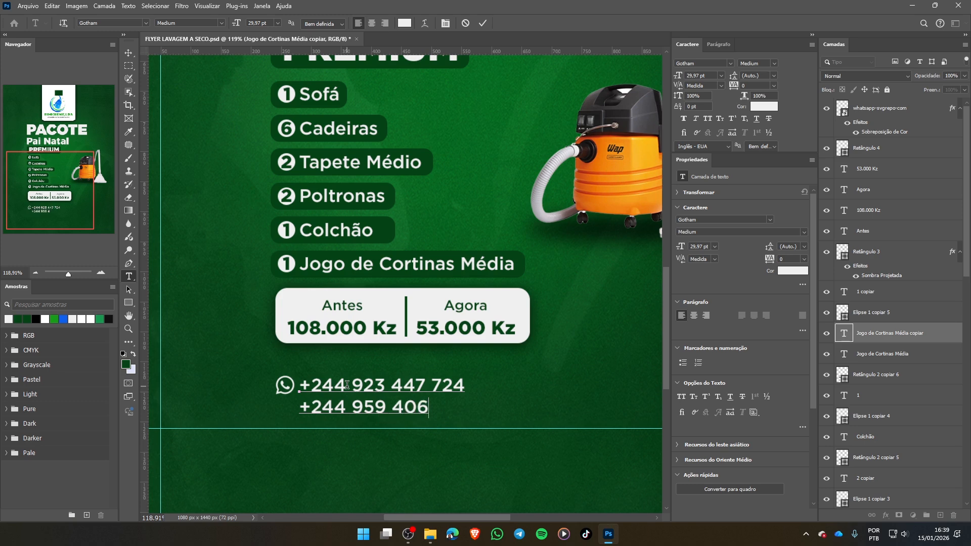
left_click(478, 23)
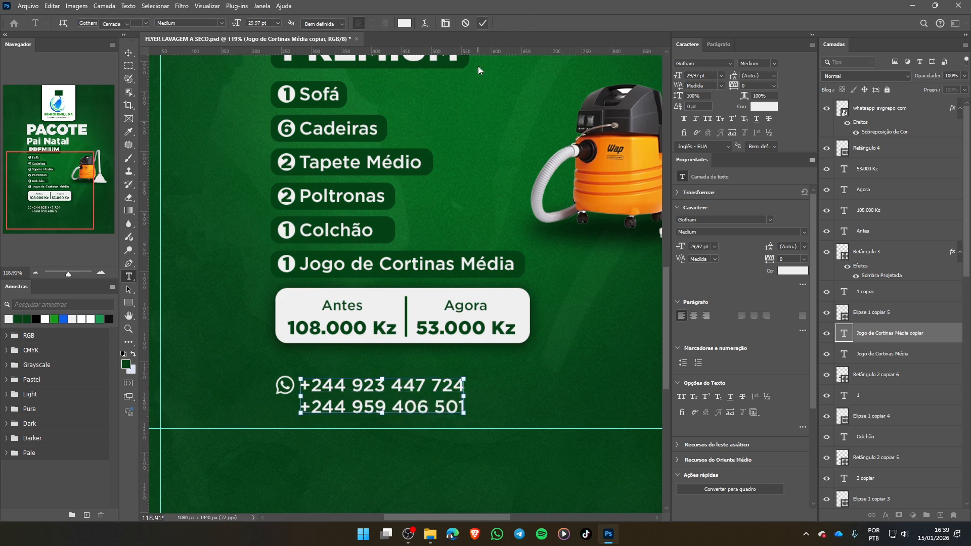
- Scale the phone number text to about 63.14% and fit both lines beside the WhatsApp icon
key("v")
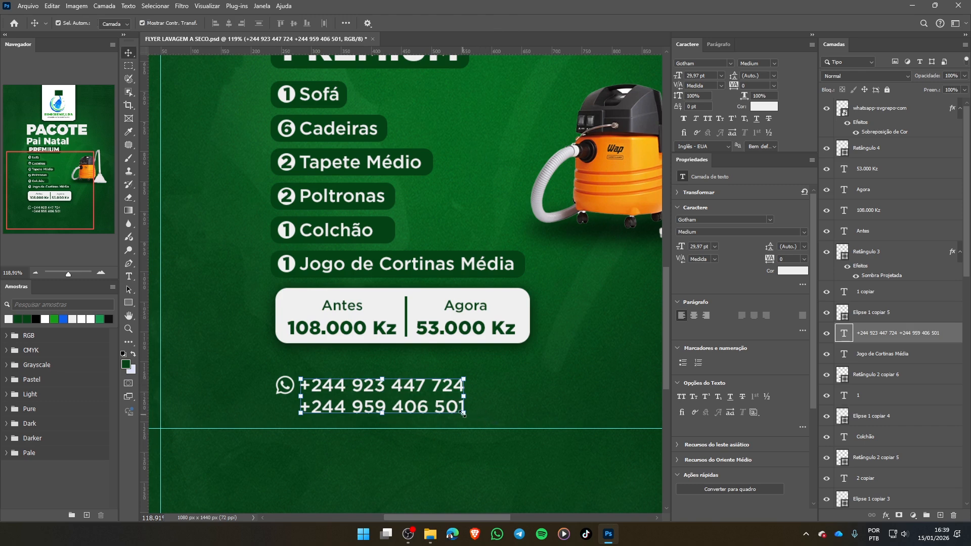
left_click_drag(463, 414, 403, 395)
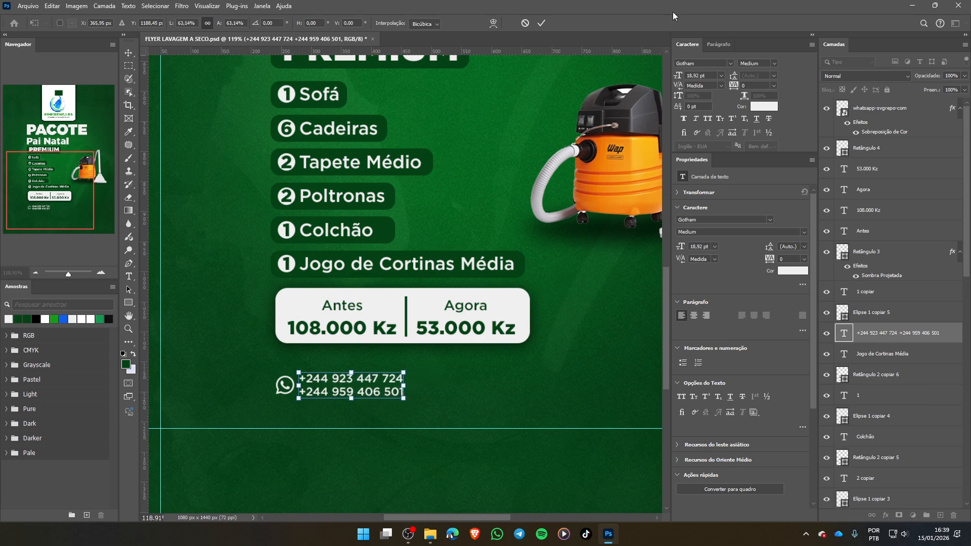
left_click(543, 24)
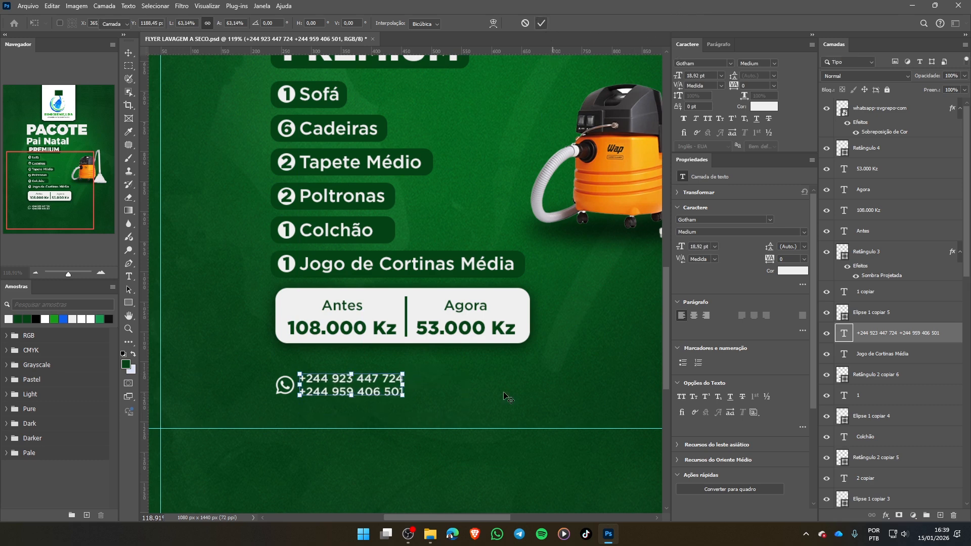
left_click(450, 434)
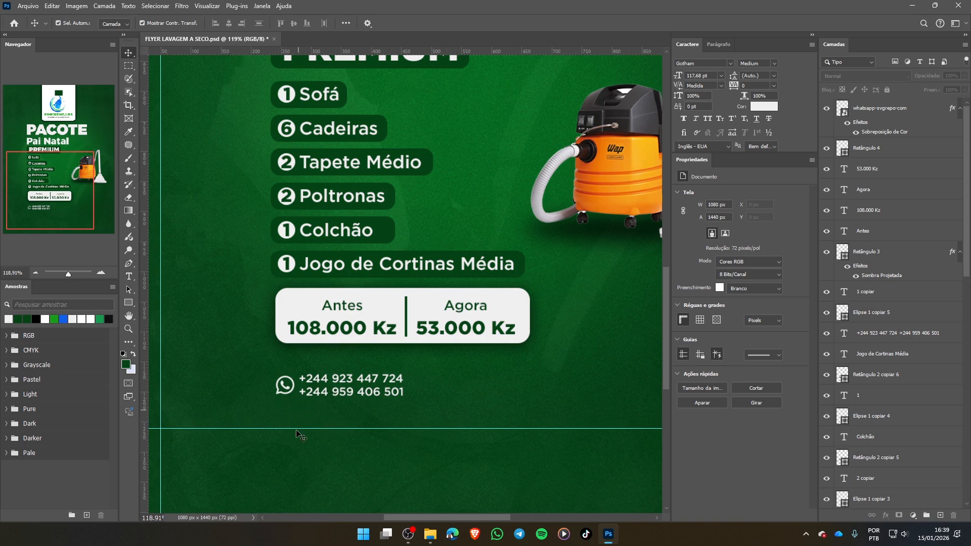
- Place map-pin-svgrepo-com.svg as an embedded object, scaled to 4% and positioned directly below the WhatsApp icon
key("ctrl+shift+p")
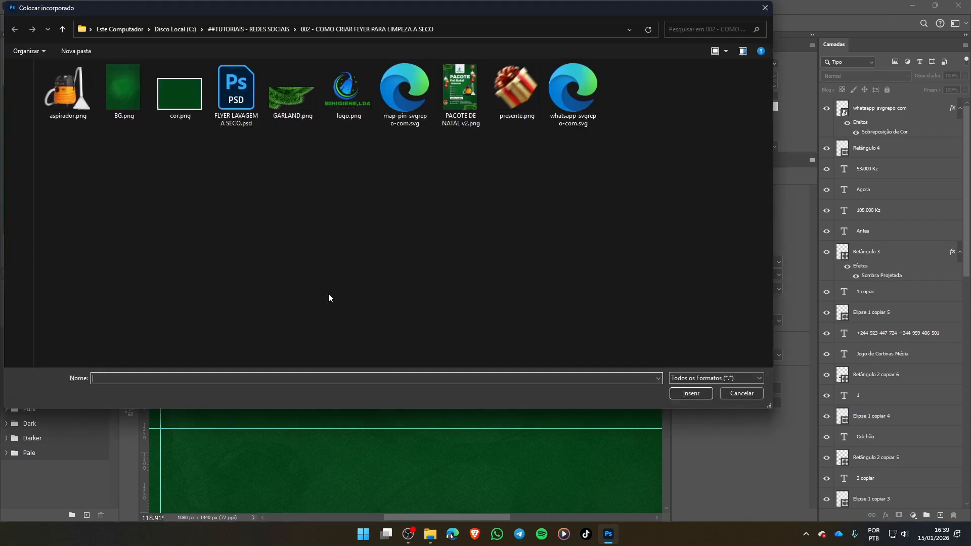
double_click(420, 92)
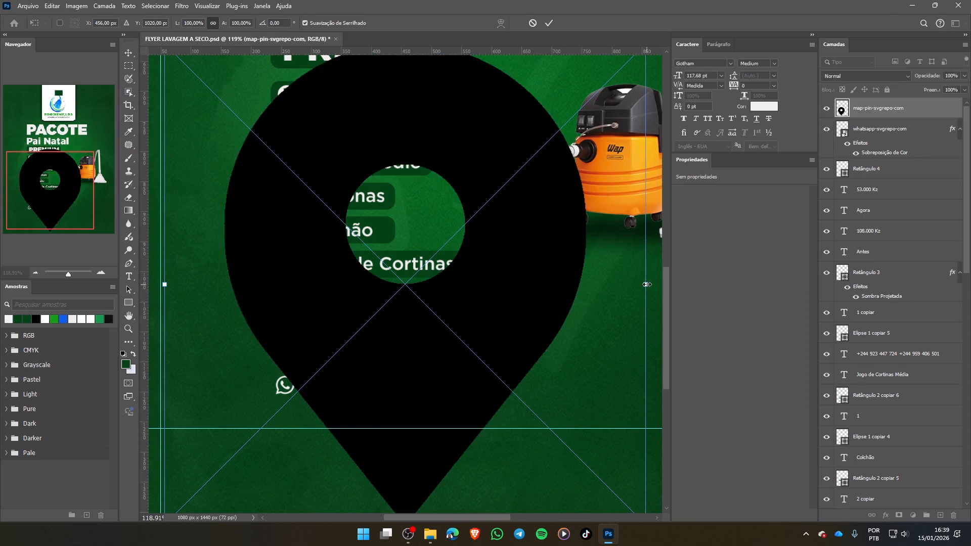
left_click_drag(646, 284, 356, 357)
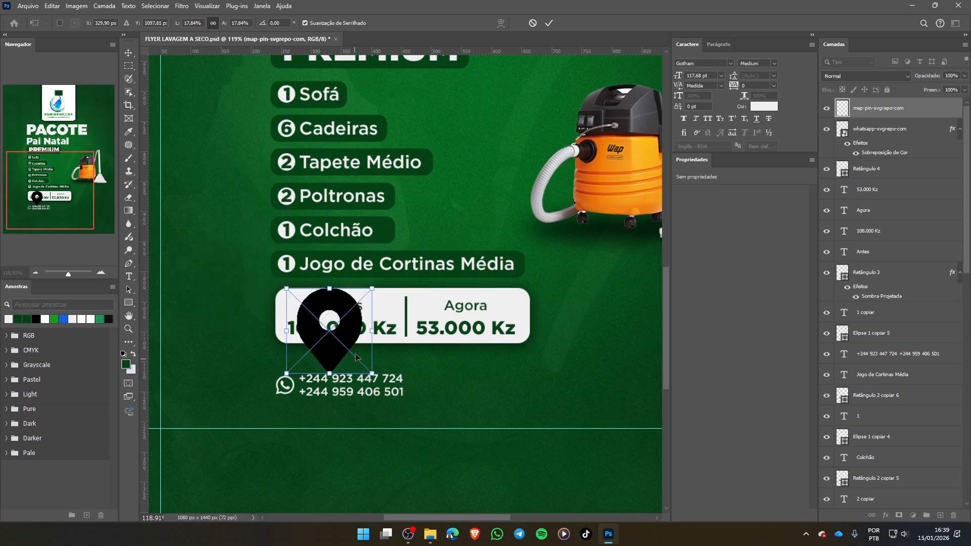
left_click_drag(329, 289, 276, 412)
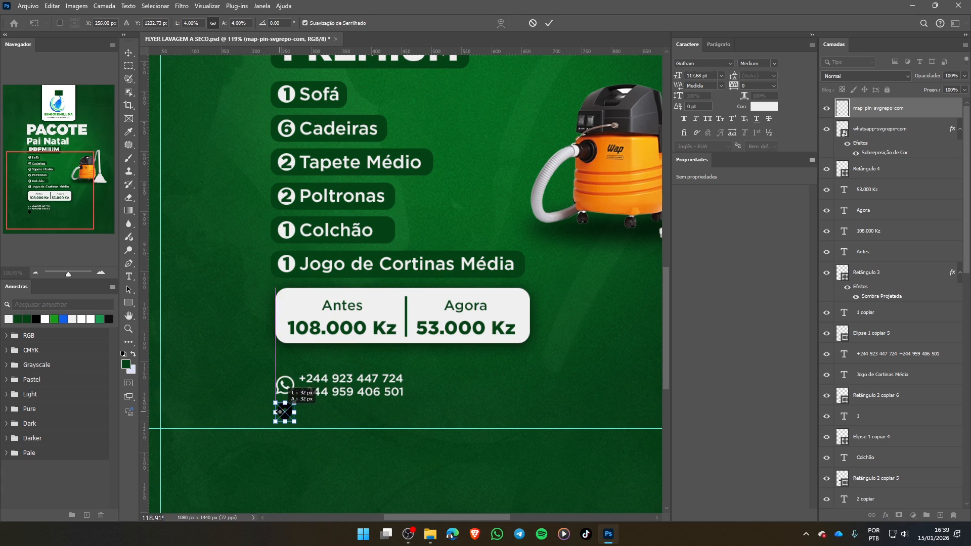
left_click(549, 23)
- Switch to File Explorer and look at the map-pin and WhatsApp SVG files in the project folder
left_click(430, 535)
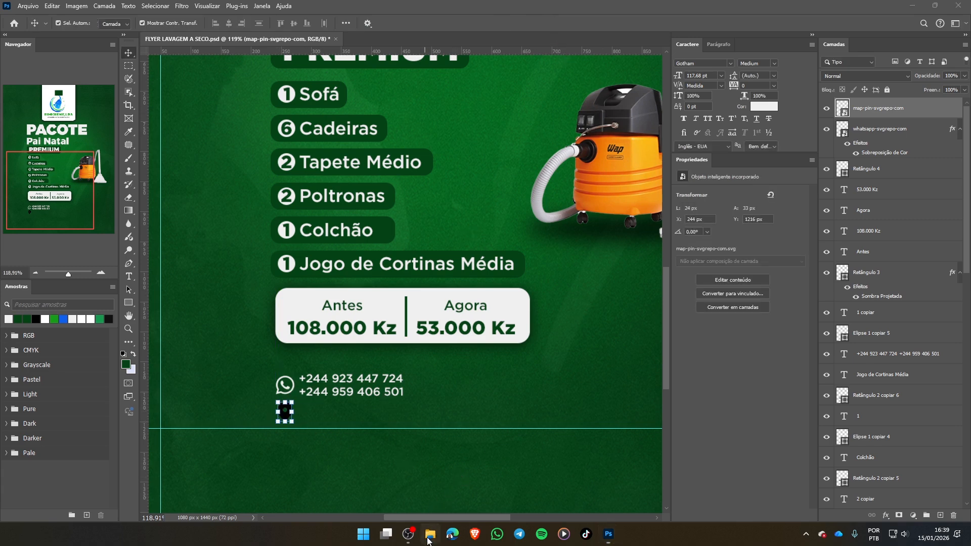
left_click(351, 130)
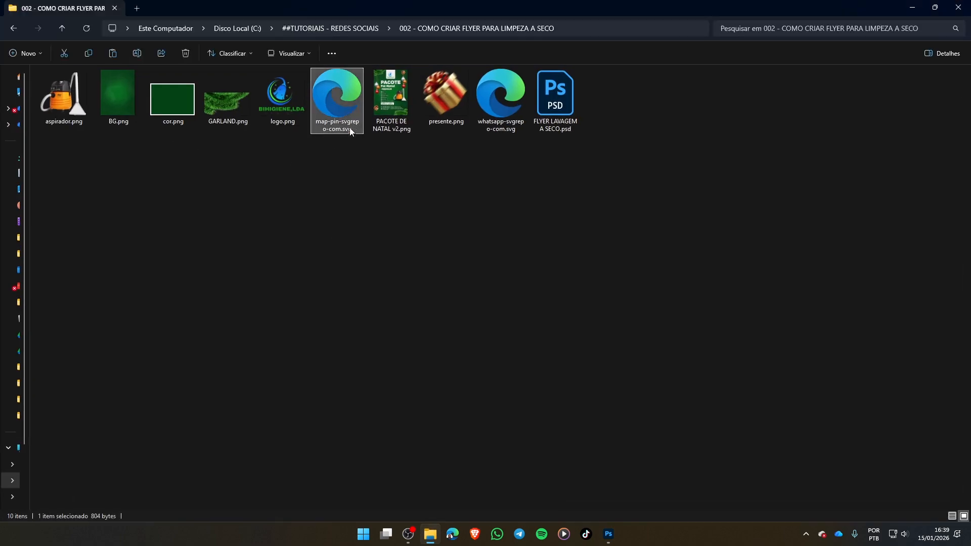
left_click(490, 91)
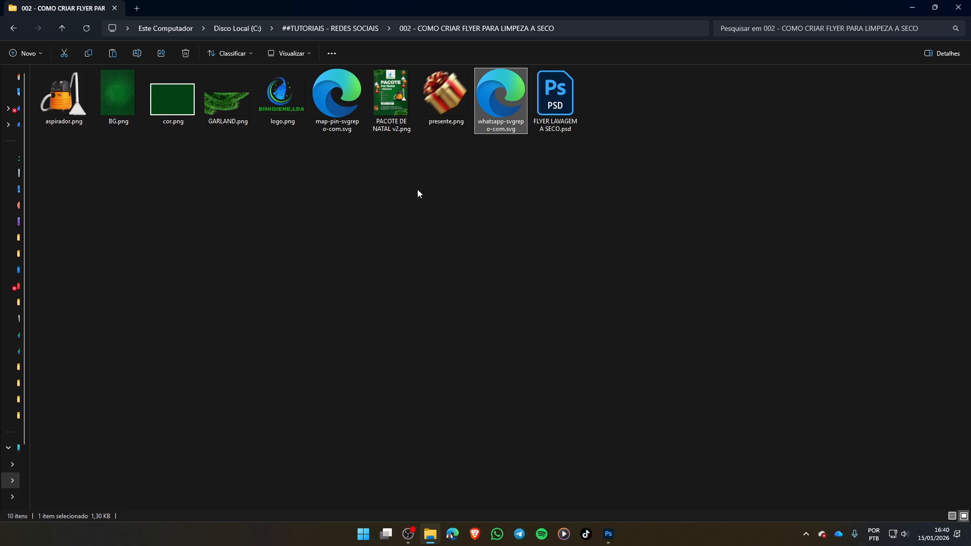
left_click(325, 104)
left_click(493, 106)
left_click(958, 5)
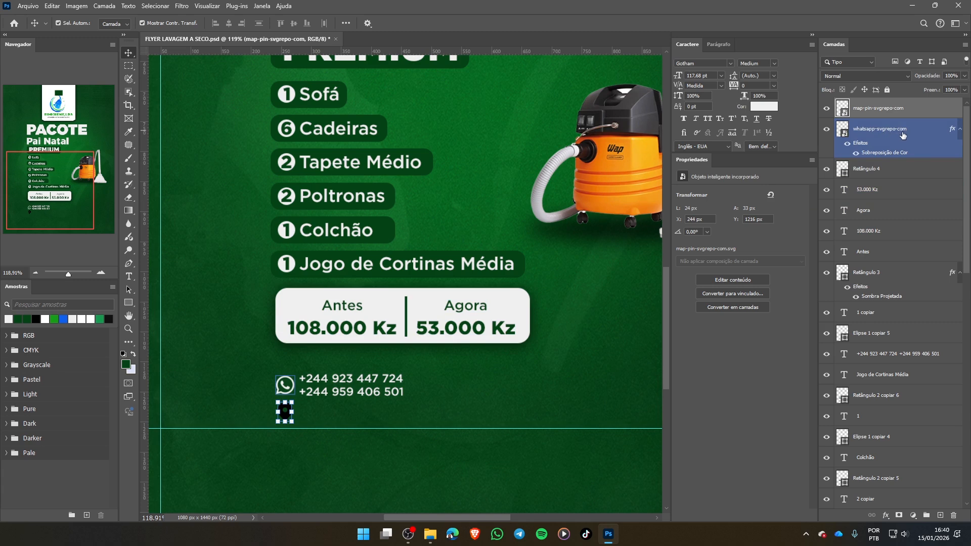
left_click(876, 132)
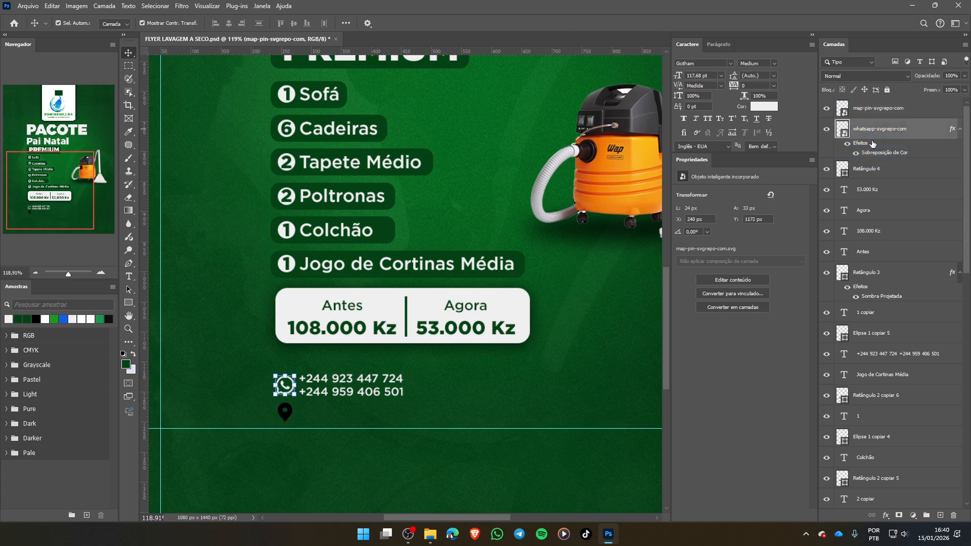
left_click(547, 391)
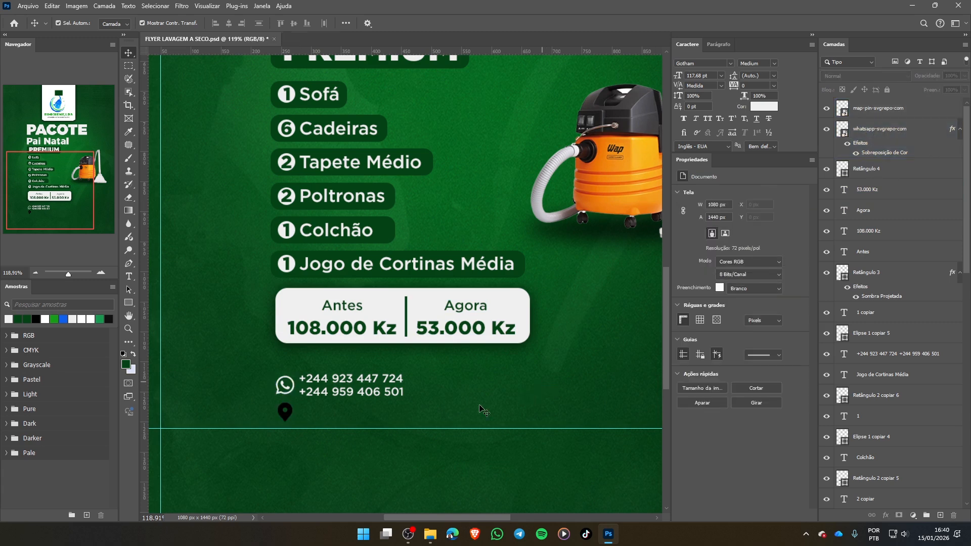
left_click(412, 319)
left_click(349, 257)
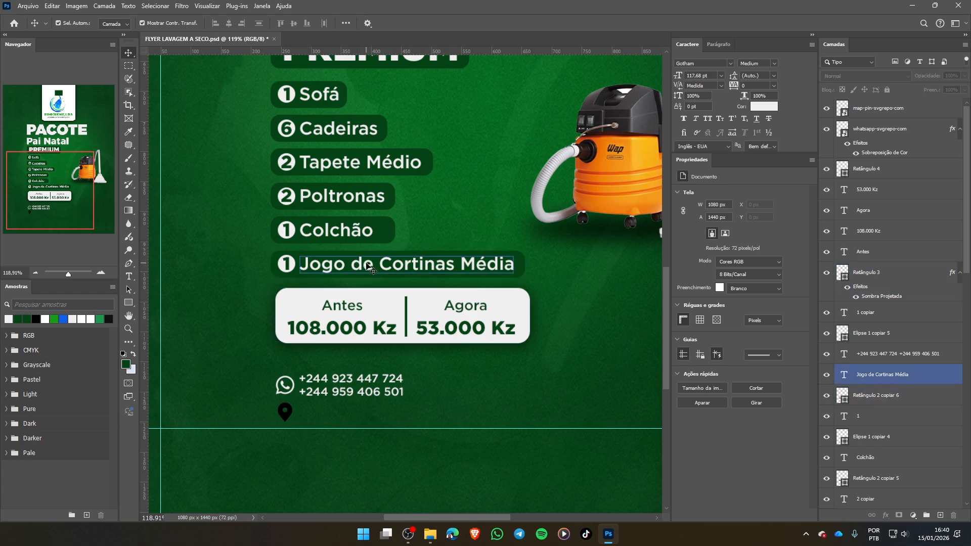
left_click(353, 234)
left_click(341, 263)
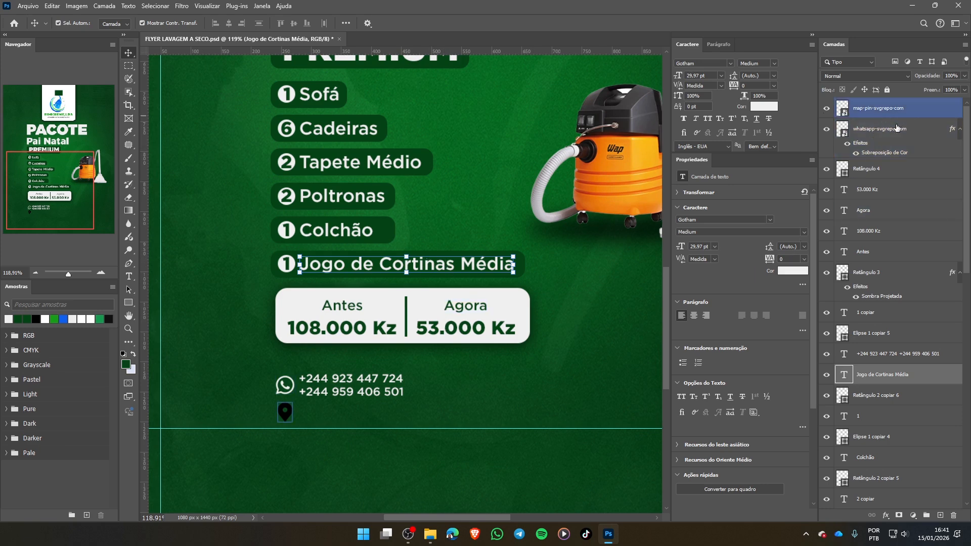
left_click(869, 130)
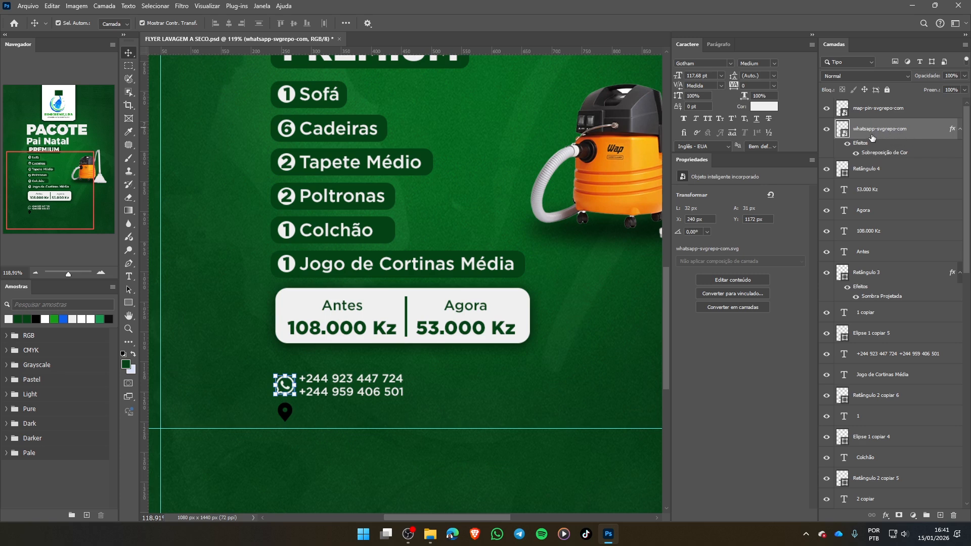
right_click(920, 126)
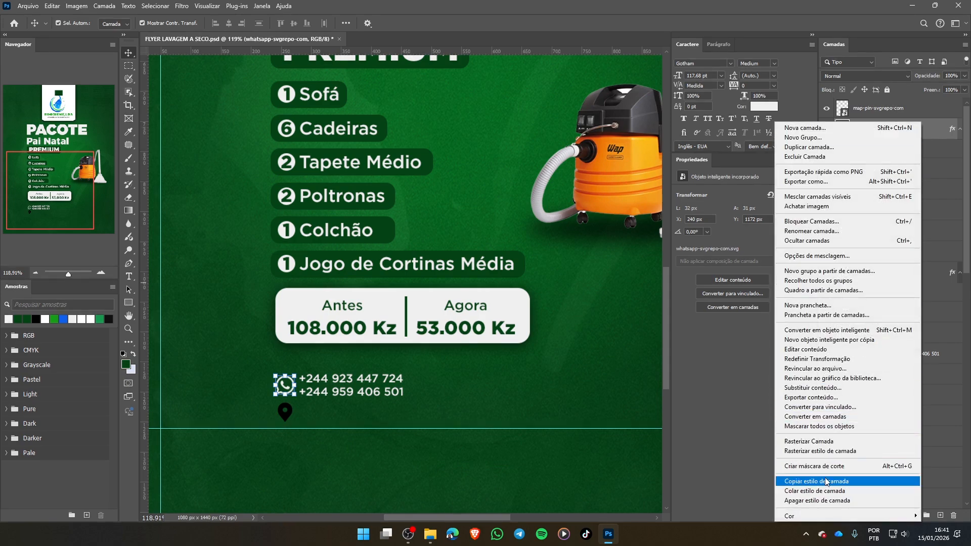
right_click(895, 109)
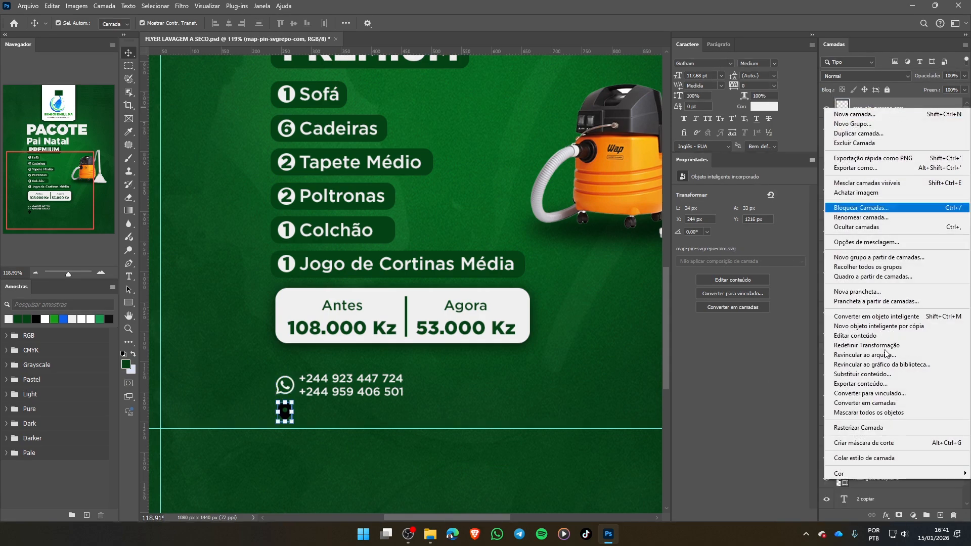
key("Escape")
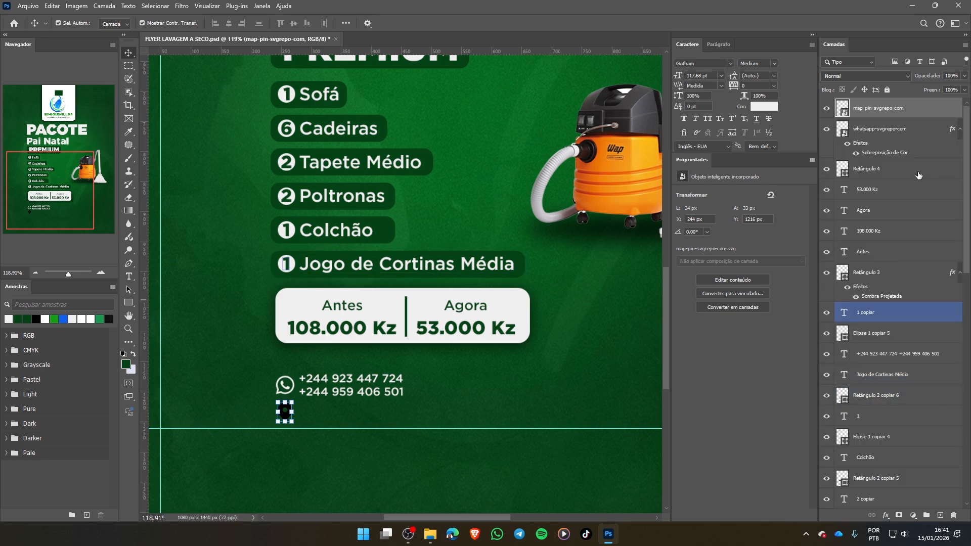
- Copy the WhatsApp icon's colour overlay effect onto the map pin icon
left_click(914, 131)
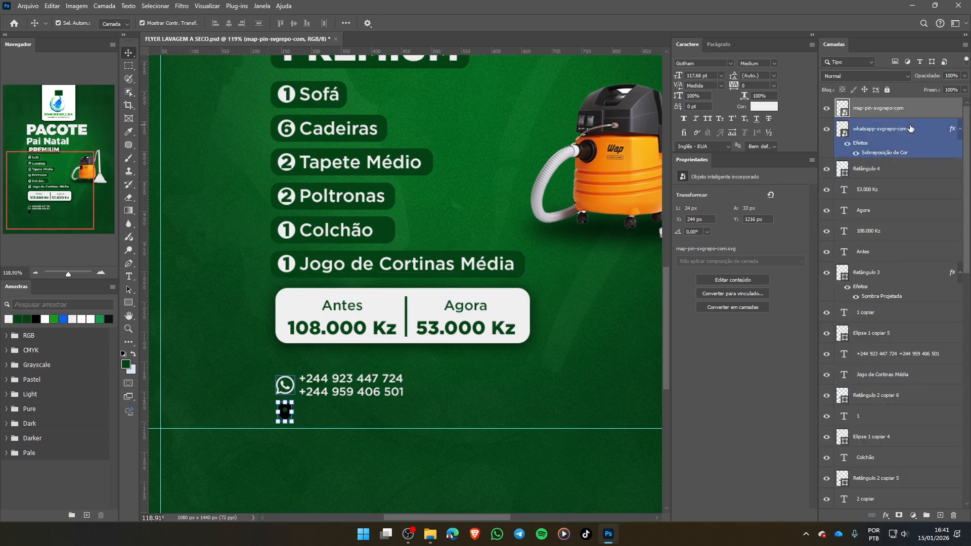
left_click(940, 184)
left_click(917, 165)
left_click(934, 151)
left_click_drag(863, 145, 878, 109)
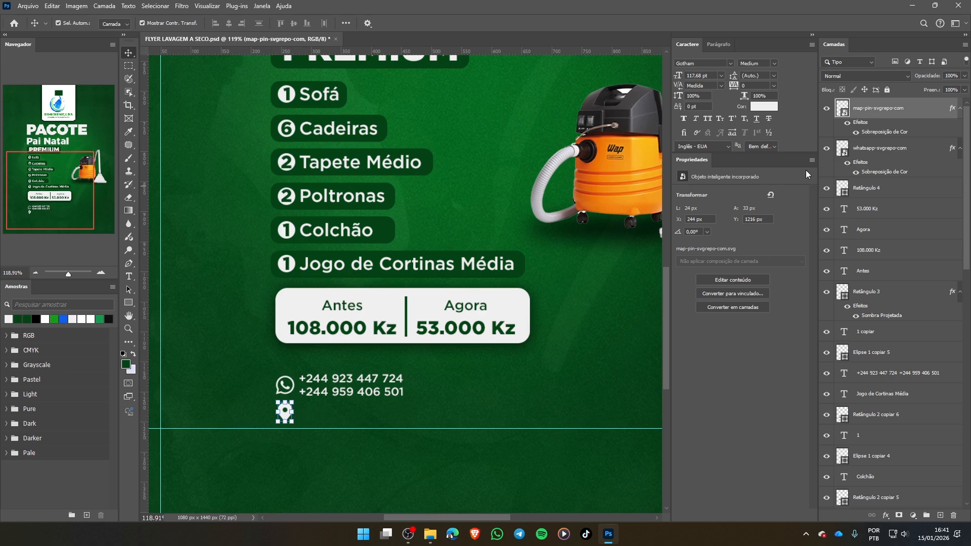
left_click(884, 172)
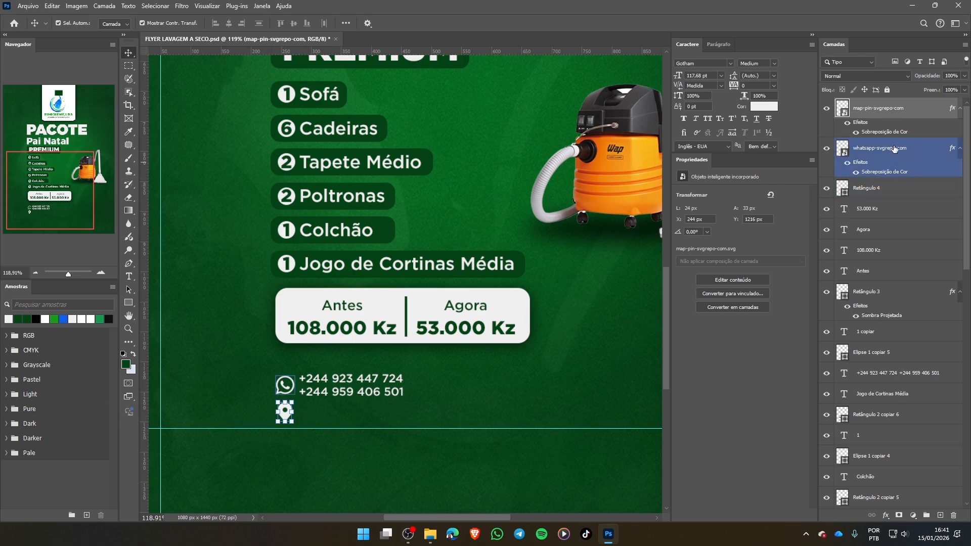
left_click(881, 153)
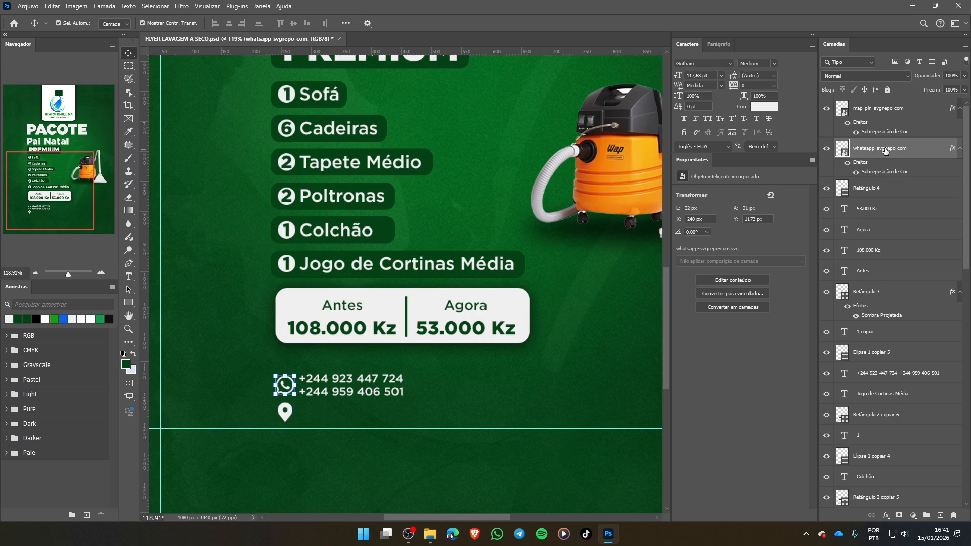
left_click(884, 107)
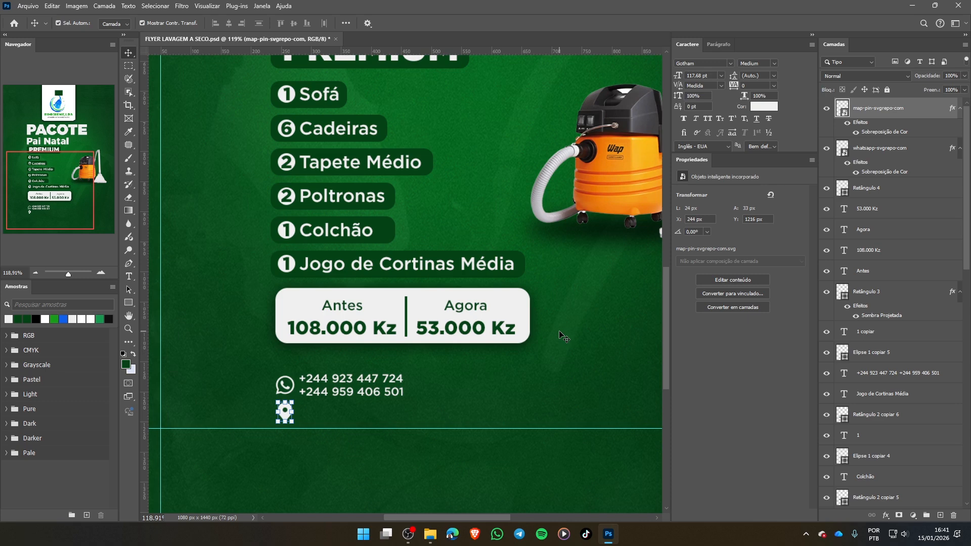
left_click(351, 392)
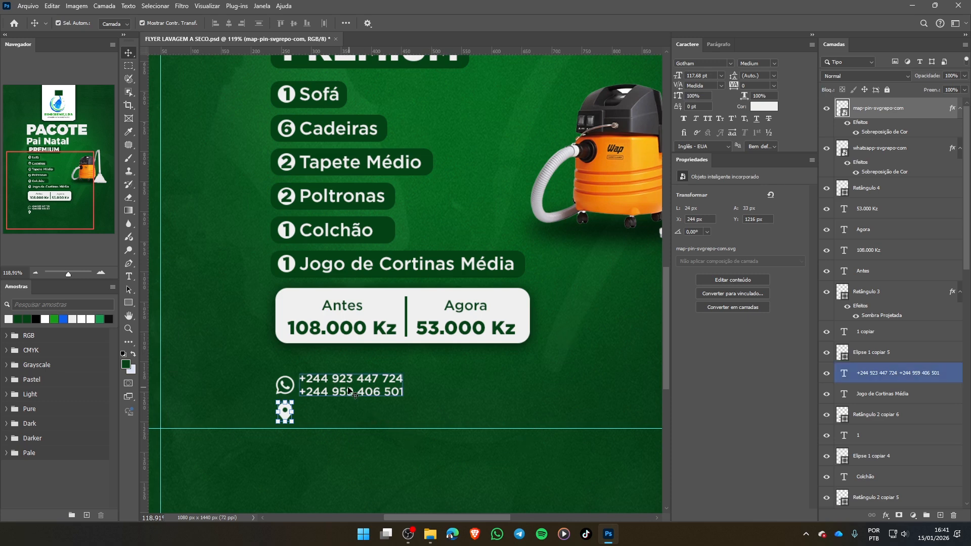
left_click(353, 420)
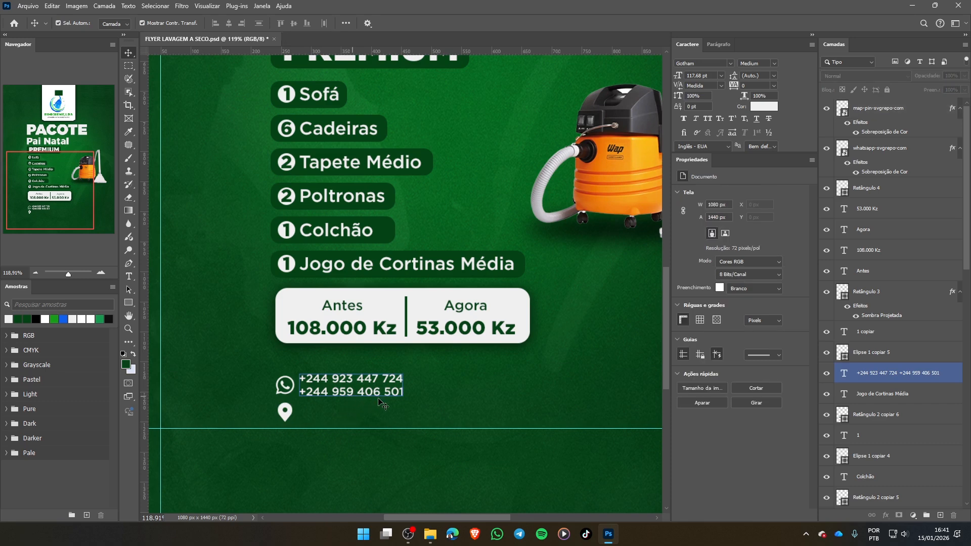
- Duplicate the phone number text beside the map pin and replace the copy with "Benguela, Luanda" and "Huambo e Bié." on two lines
left_click(324, 390)
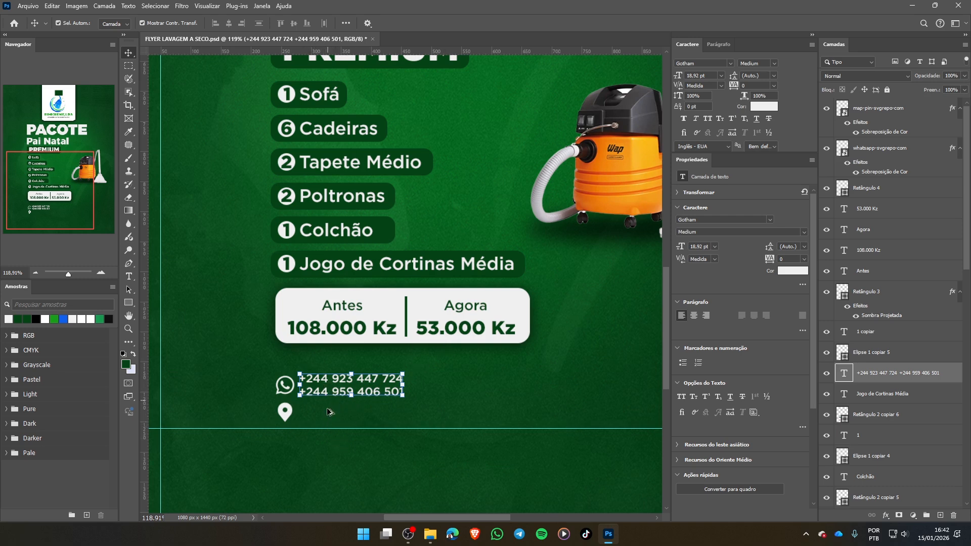
left_click_drag(328, 387, 327, 414)
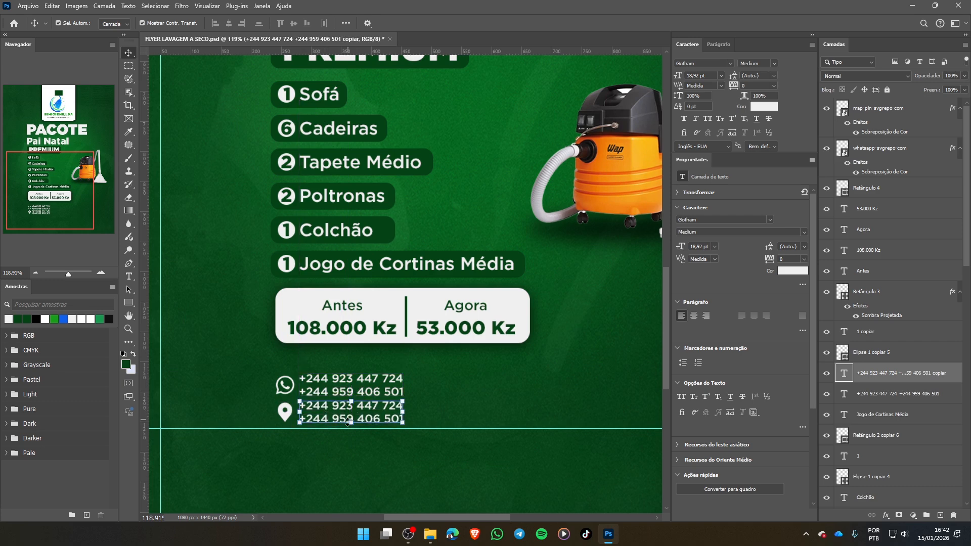
double_click(311, 417)
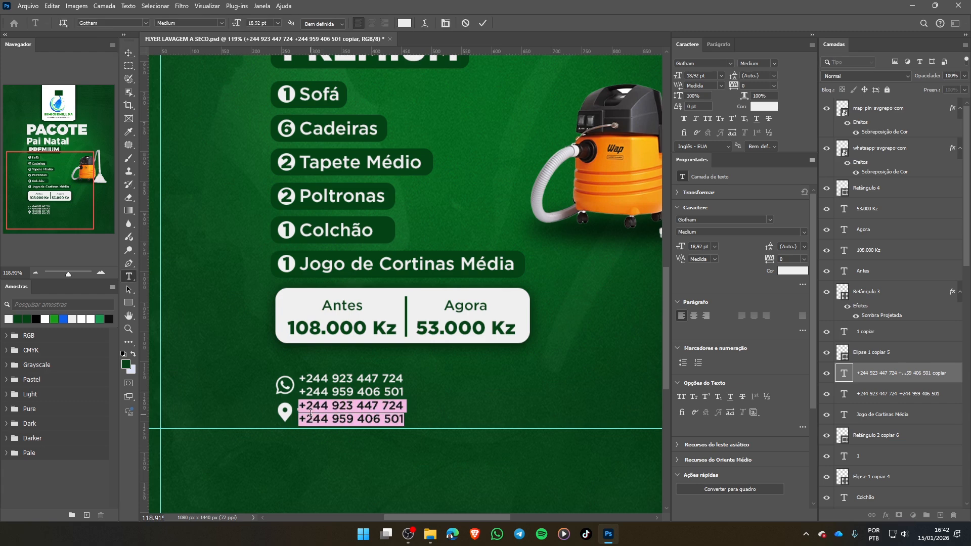
type("Benguela")
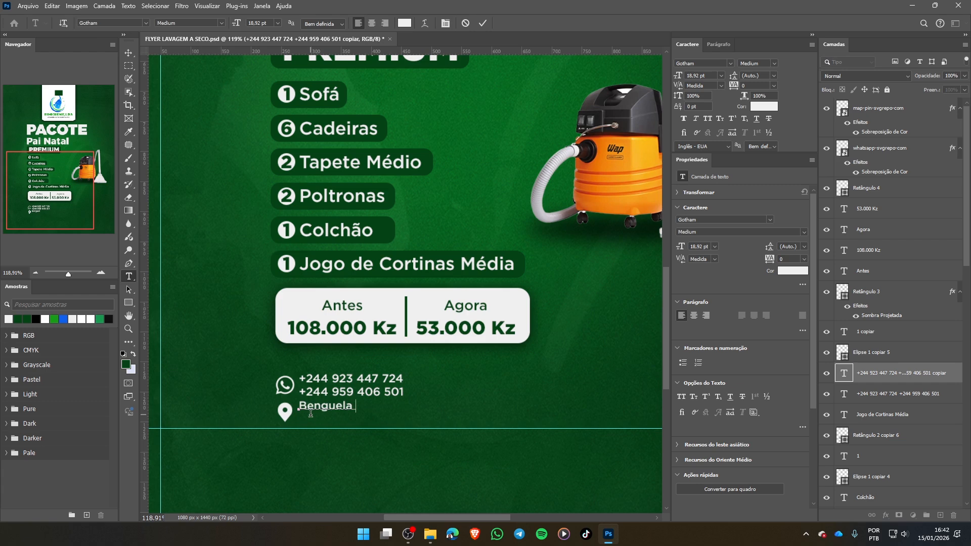
type(", Luanda")
type("Huambo e")
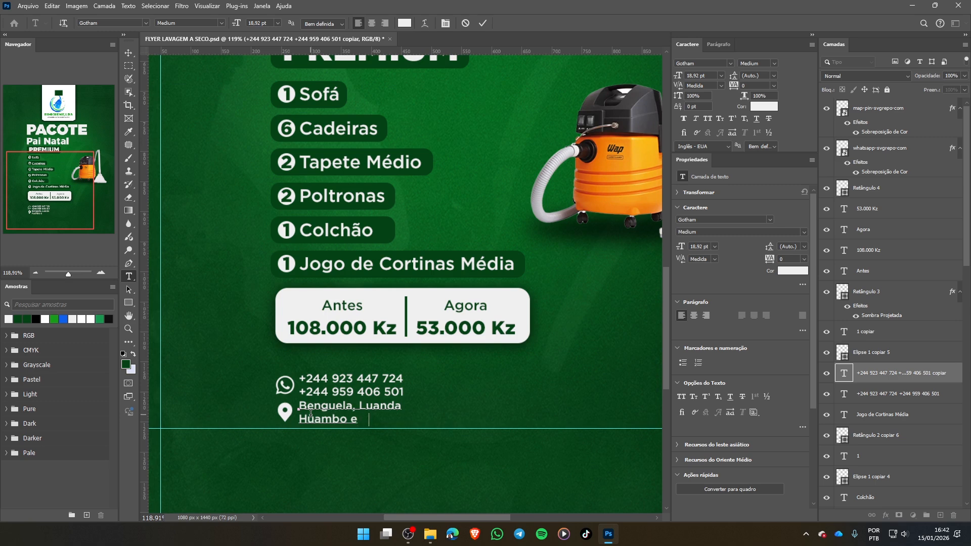
type(" Bi[e")
key("BackSpace")
key("BackSpace")
type("é.")
left_click(484, 23)
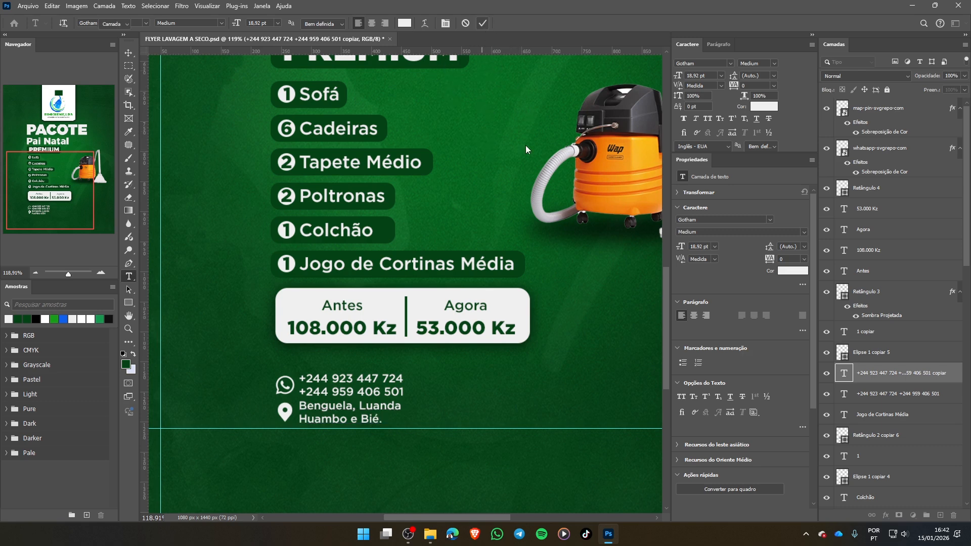
key("v")
left_click(461, 417)
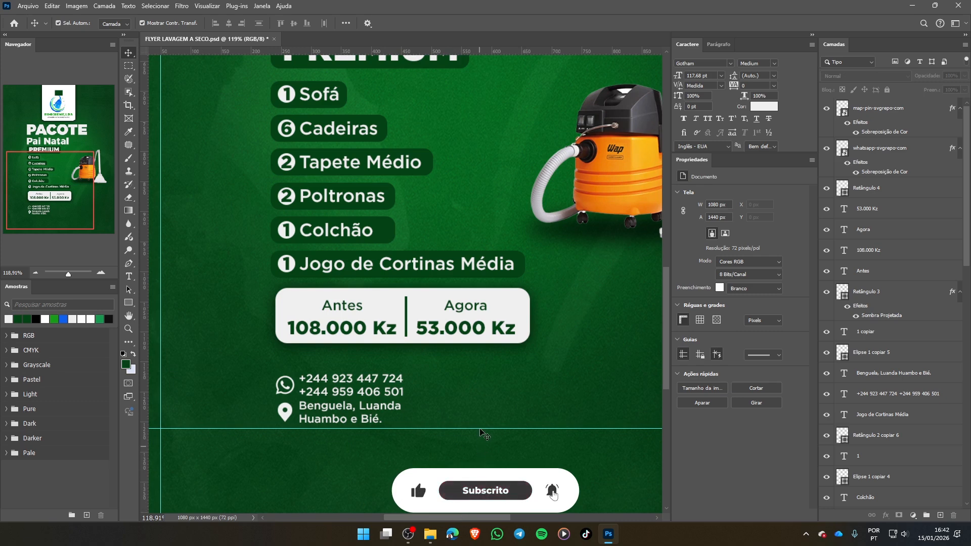
- Nudge the WhatsApp icon and its phone numbers slightly upward to widen the gap above the location text
left_click_drag(481, 440, 471, 441)
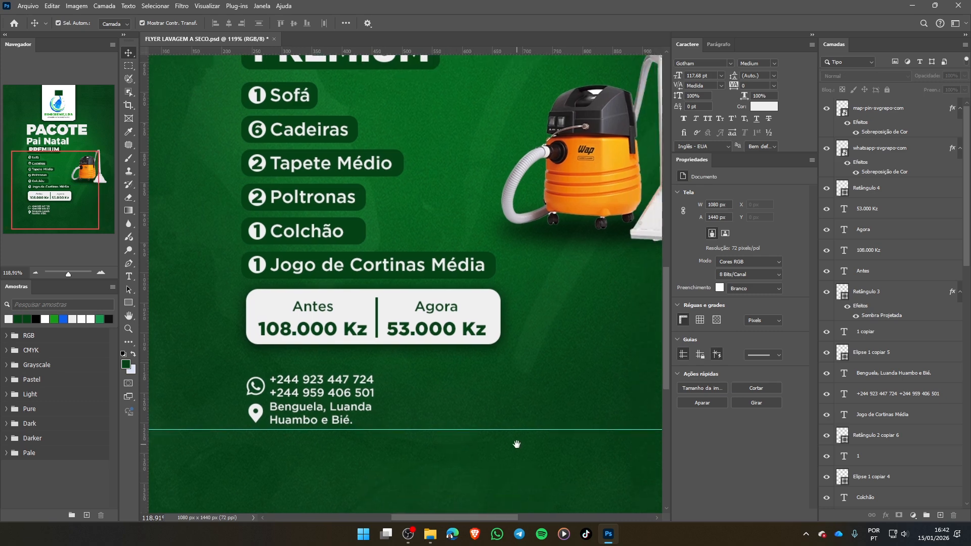
scroll(470, 442, "right", 3)
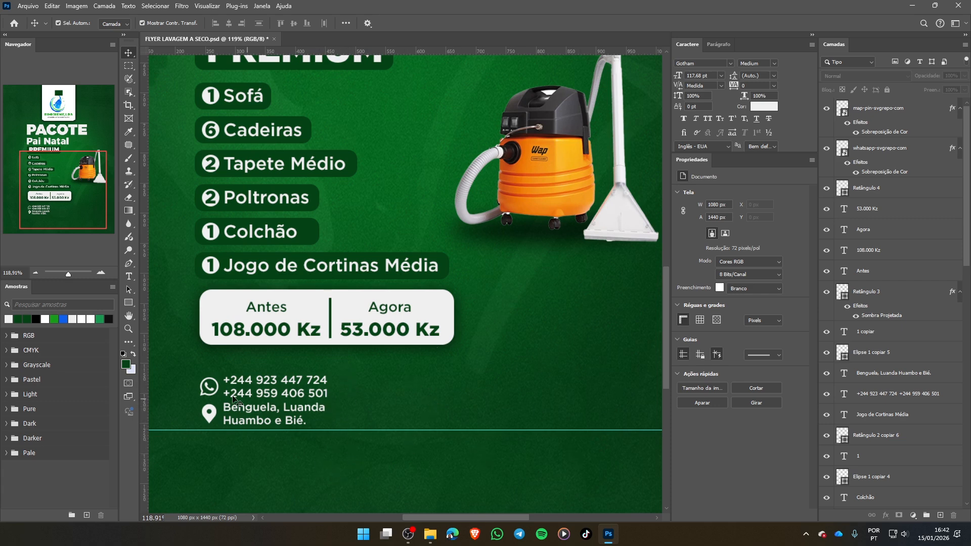
left_click_drag(180, 373, 325, 400)
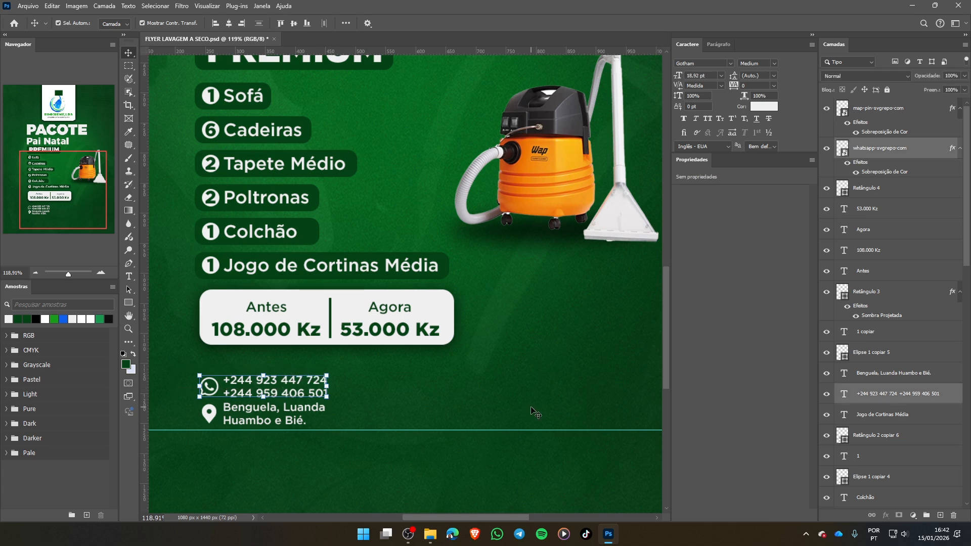
key("Up")
key("Up")
key("Up")
key("Up")
key("Up")
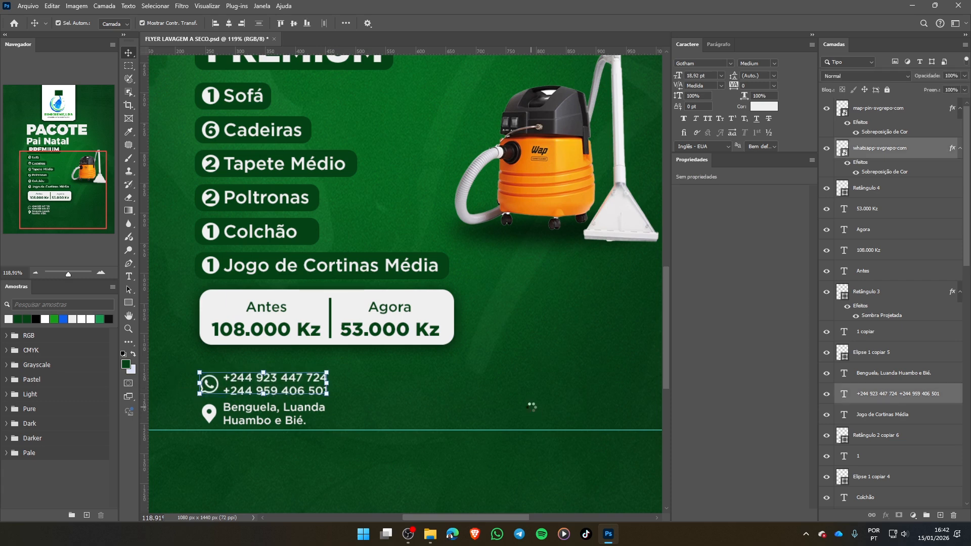
left_click(427, 418)
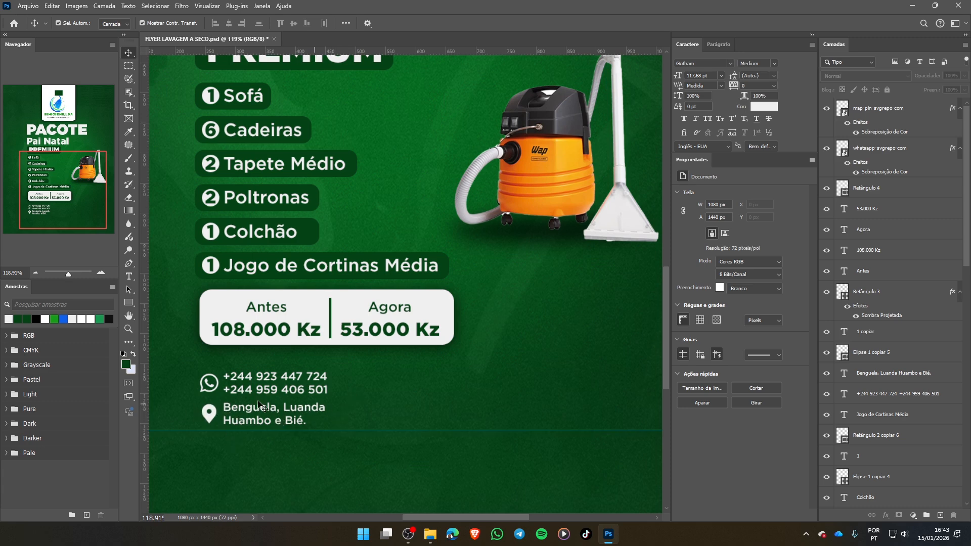
left_click_drag(342, 374, 234, 407)
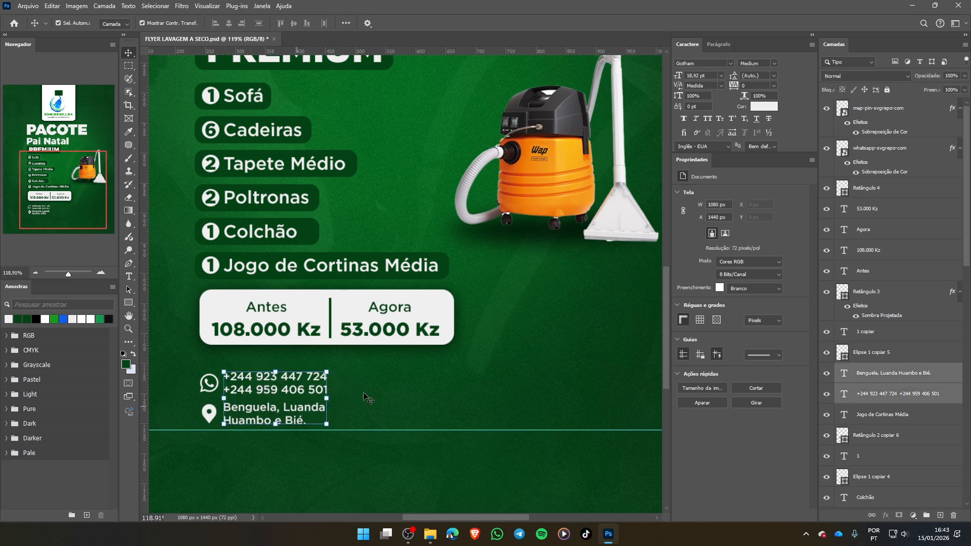
left_click(336, 367)
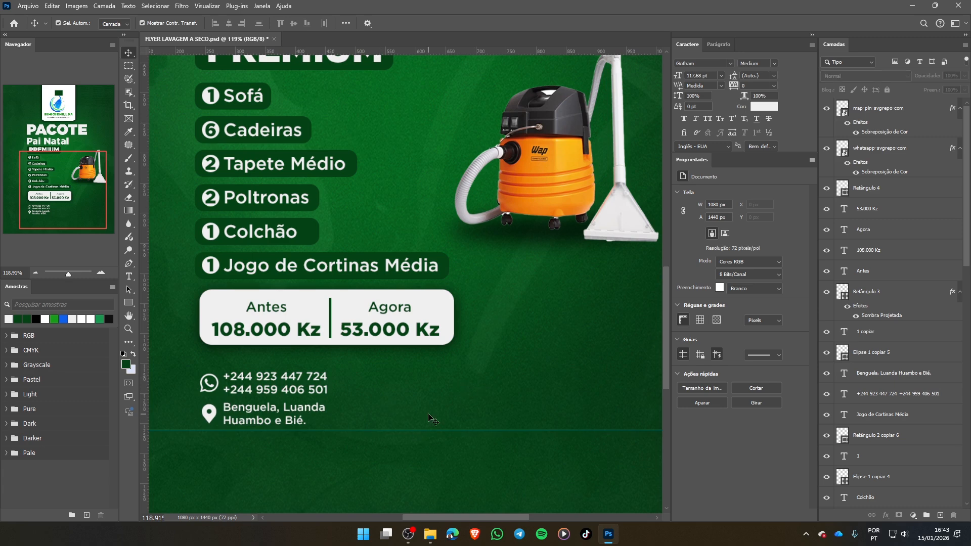
left_click(330, 317)
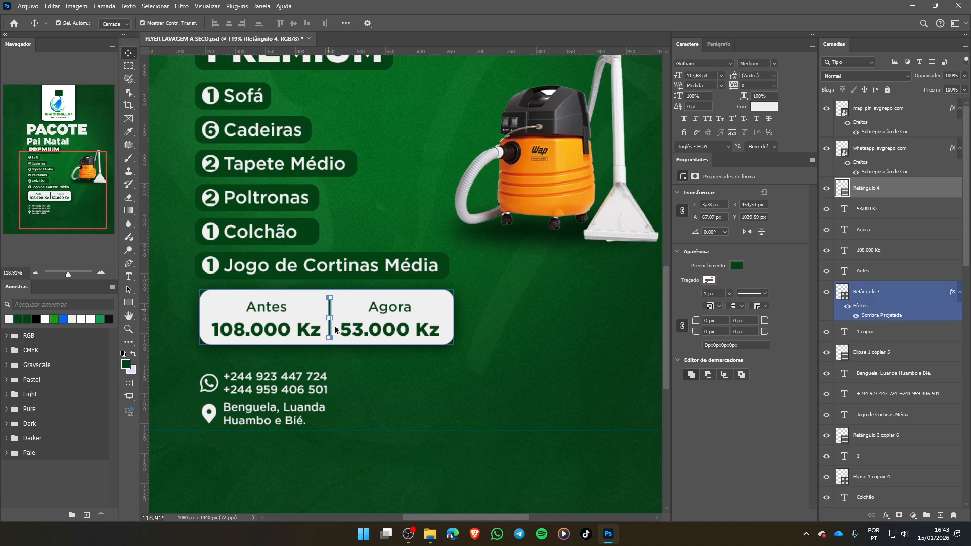
left_click_drag(328, 314, 361, 395)
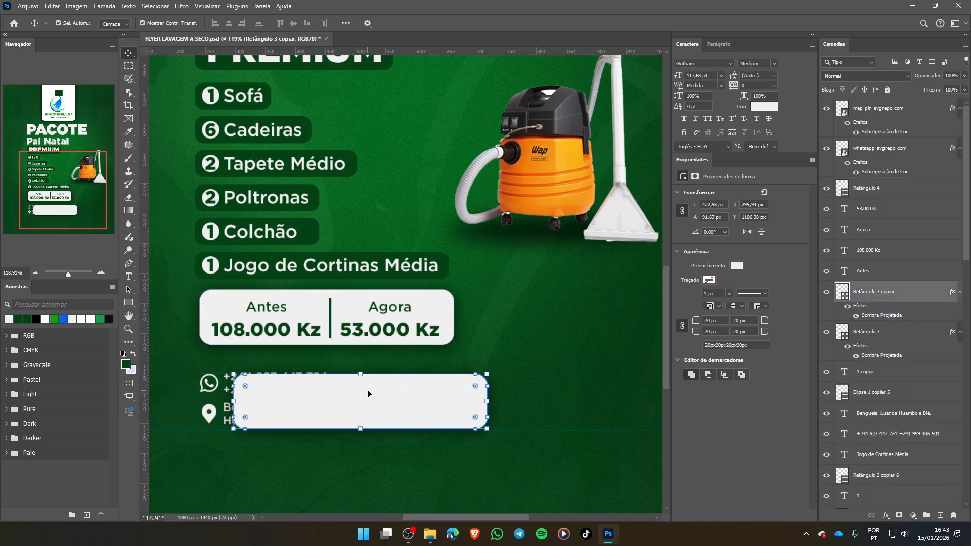
key("ctrl+z")
- Duplicate the price box's divider line, place the copy to the right of the contact details and fill it with white
left_click(330, 313)
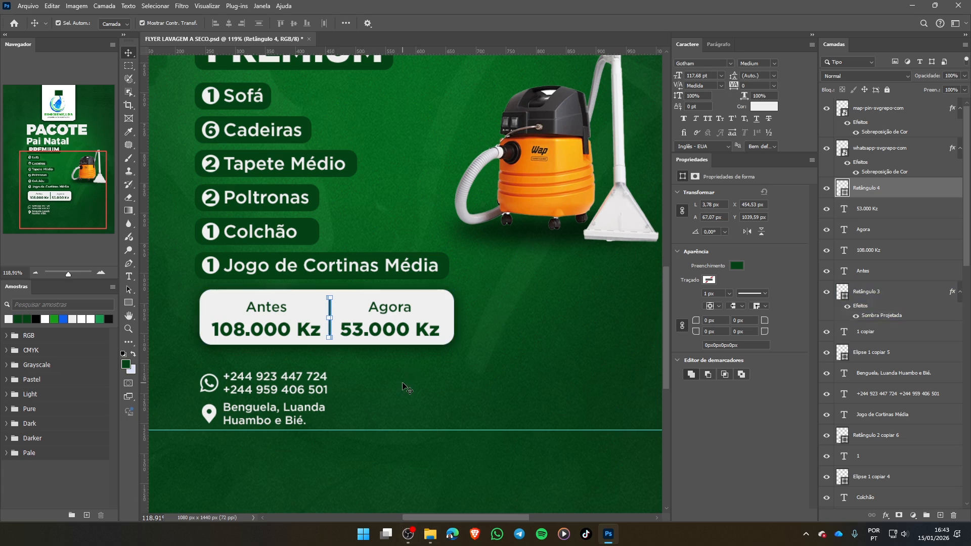
key("ctrl+j")
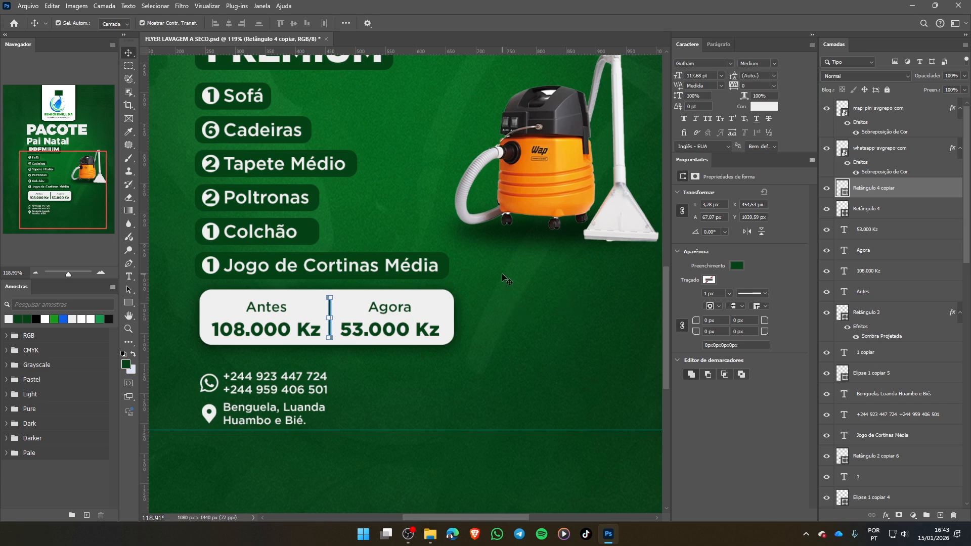
left_click_drag(535, 332, 534, 354)
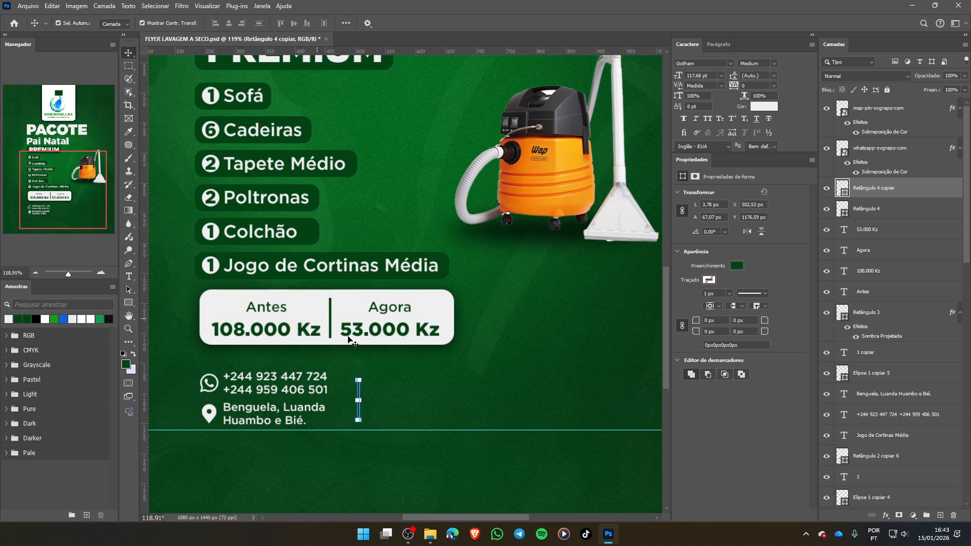
left_click(741, 268)
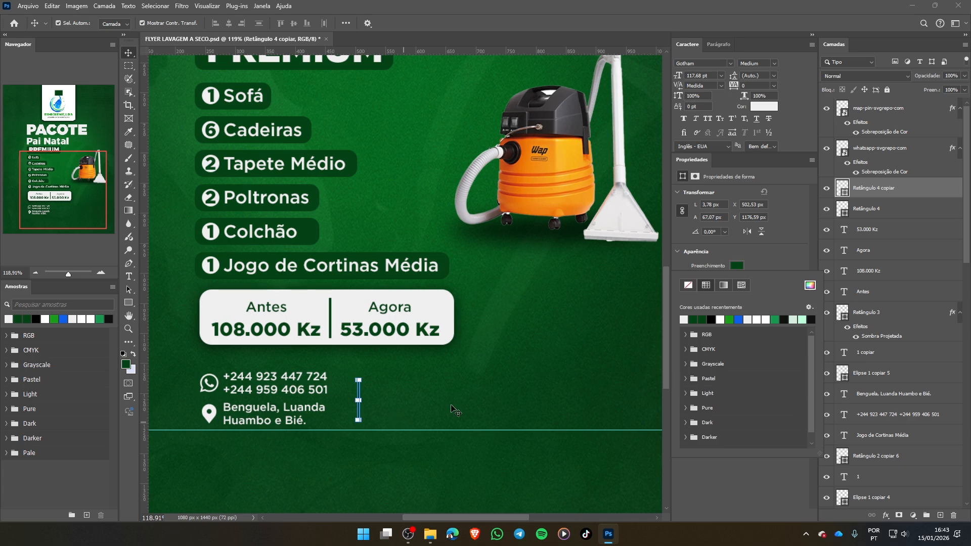
left_click(684, 319)
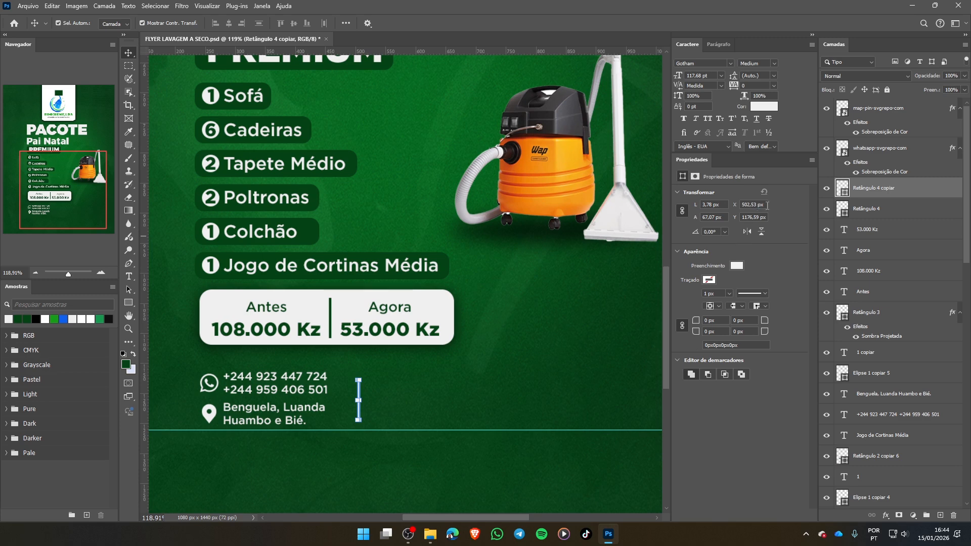
- Unlink the width and height proportions of the duplicated divider line
left_click(682, 211)
left_click(683, 211)
left_click(683, 208)
key("ctrl")
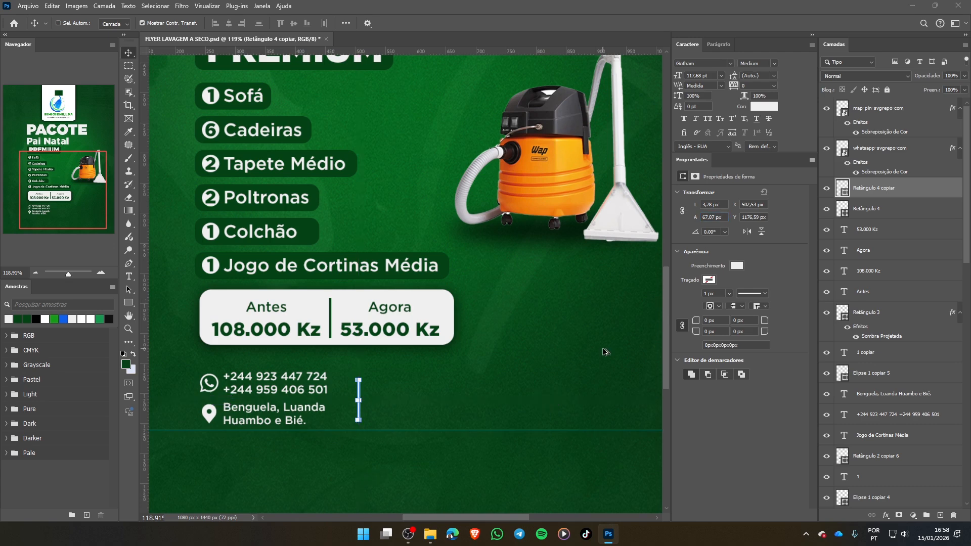
key("ctrl+alt+c")
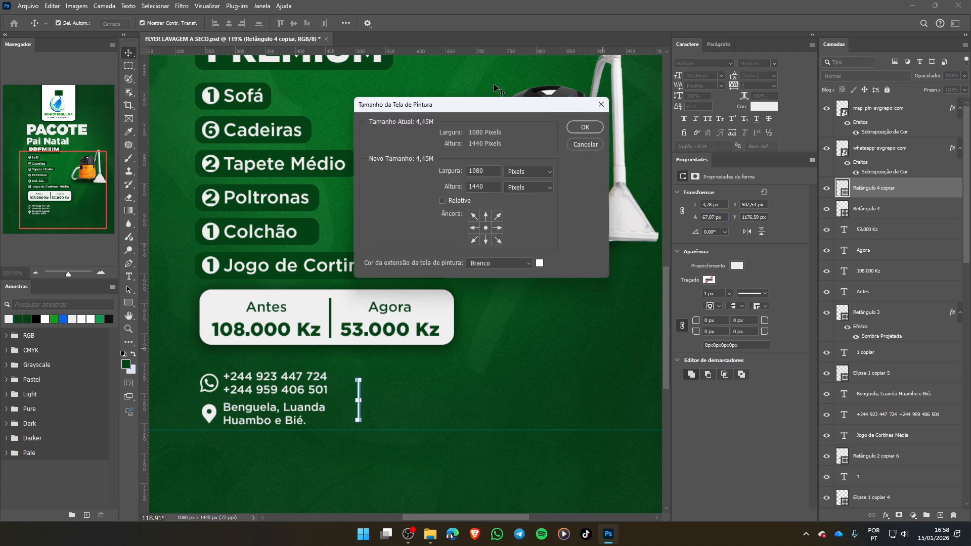
left_click(585, 145)
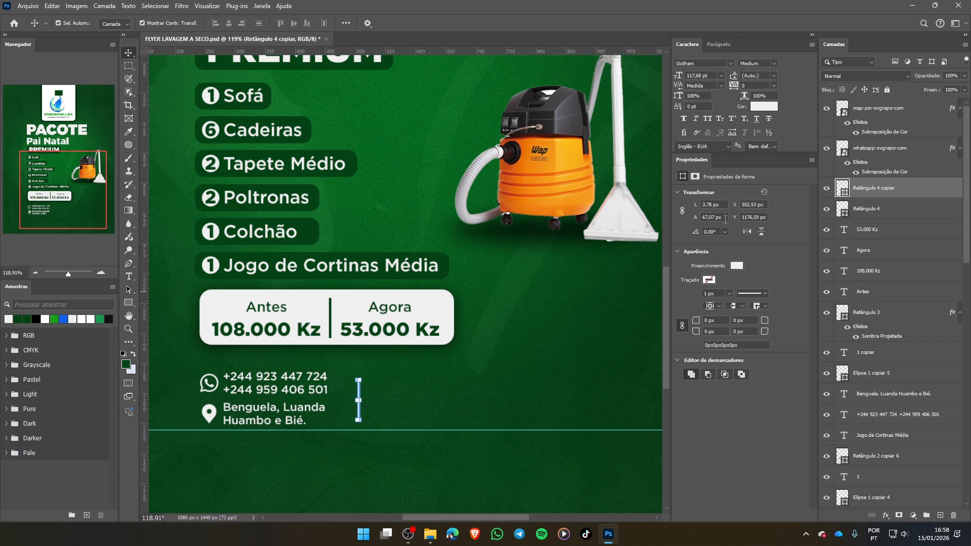
- Resize the contact divider to 2 px wide and 83.07 px high, moved closer to the text at X 472.53 px and Y 1161.59 px
left_click_drag(699, 222, 706, 218)
key("shift+Up")
key("shift+Left")
key("shift+Left")
key("shift+Left")
left_click(714, 205)
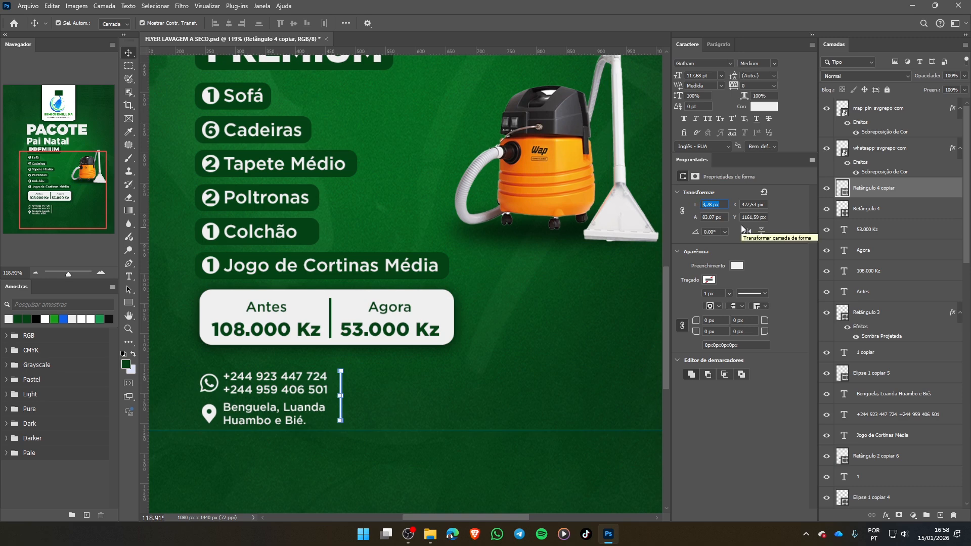
type("2")
key("Return")
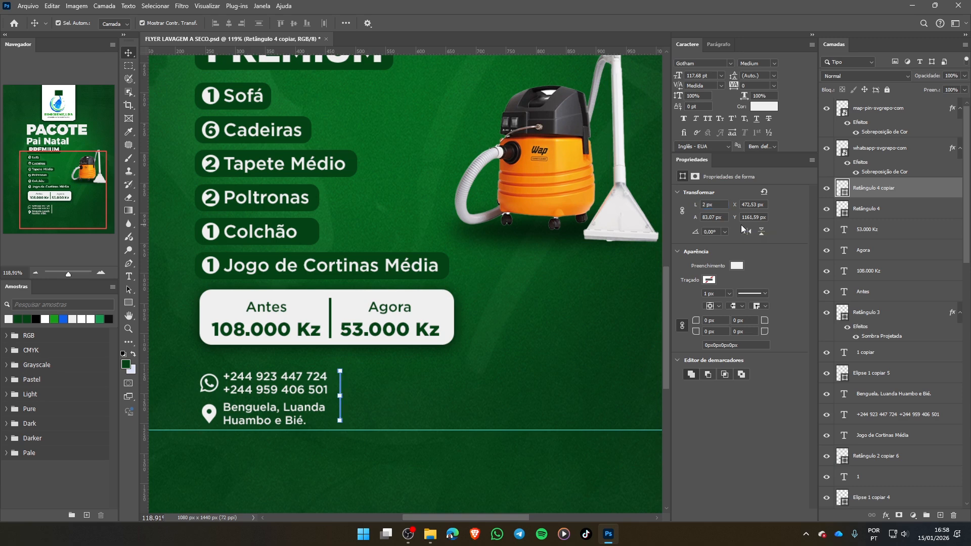
left_click(535, 382)
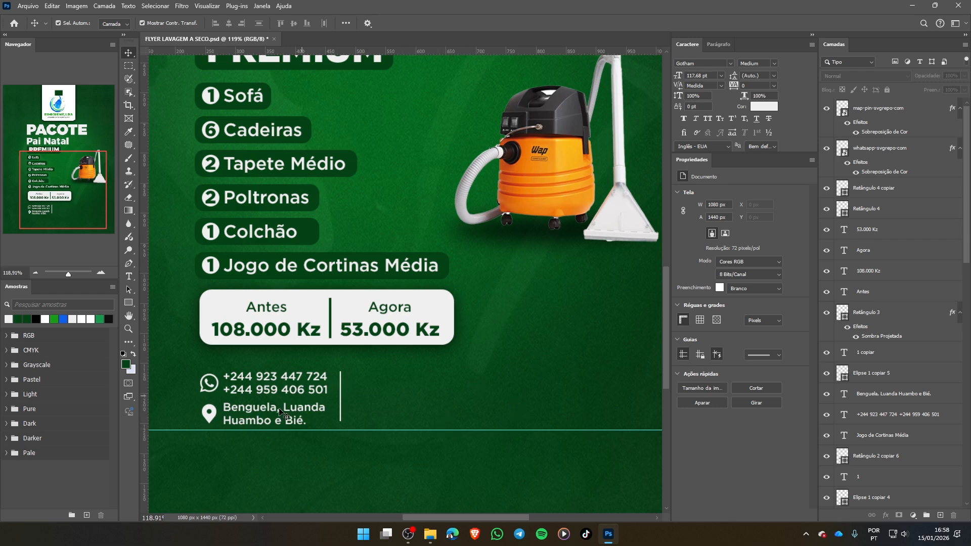
- Duplicate the phone number text about 217 px to the right, on the other side of the divider at the same height
left_click(279, 386)
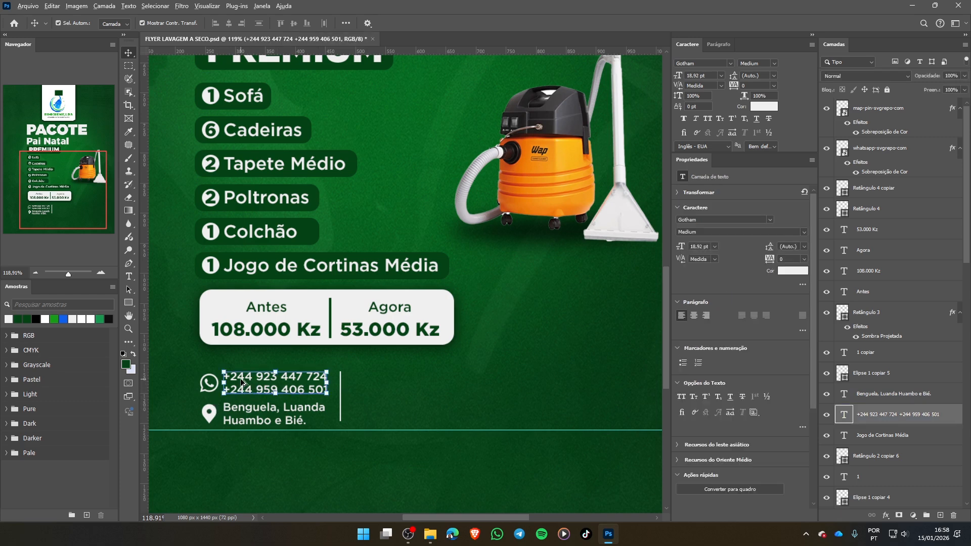
left_click_drag(240, 393, 373, 385)
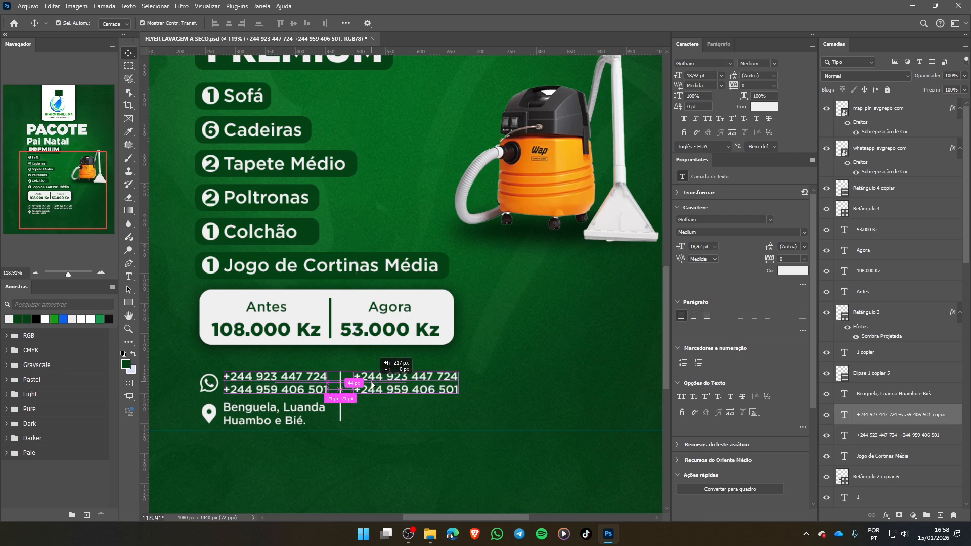
key("alt+shift")
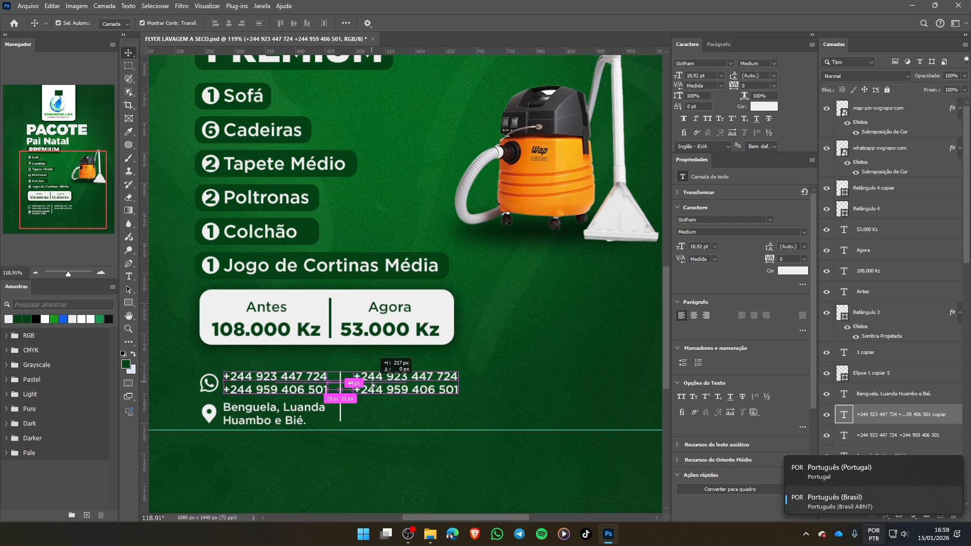
left_click_drag(373, 385, 374, 386)
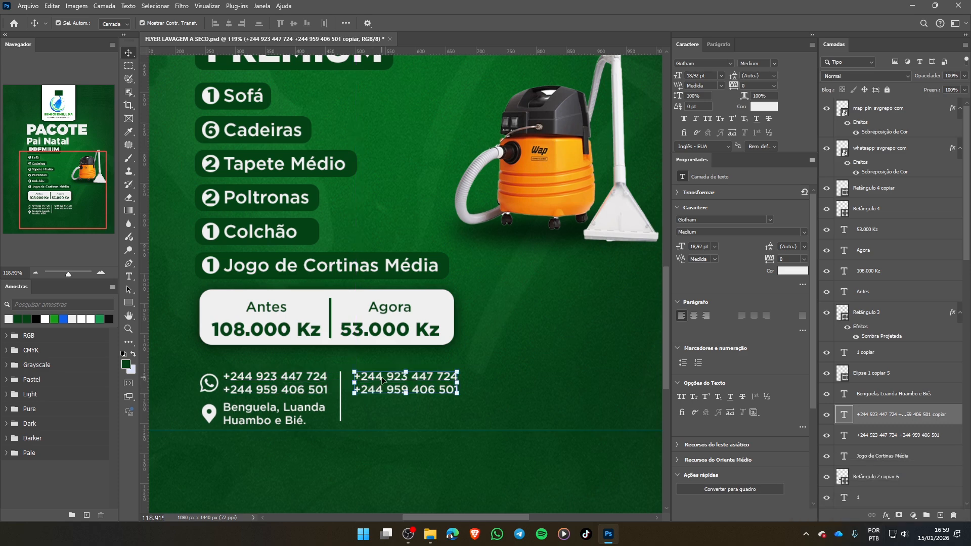
- Replace the duplicated phone text beside the divider with the first bonus line, "Bônus: Limpeza de um"
double_click(382, 381)
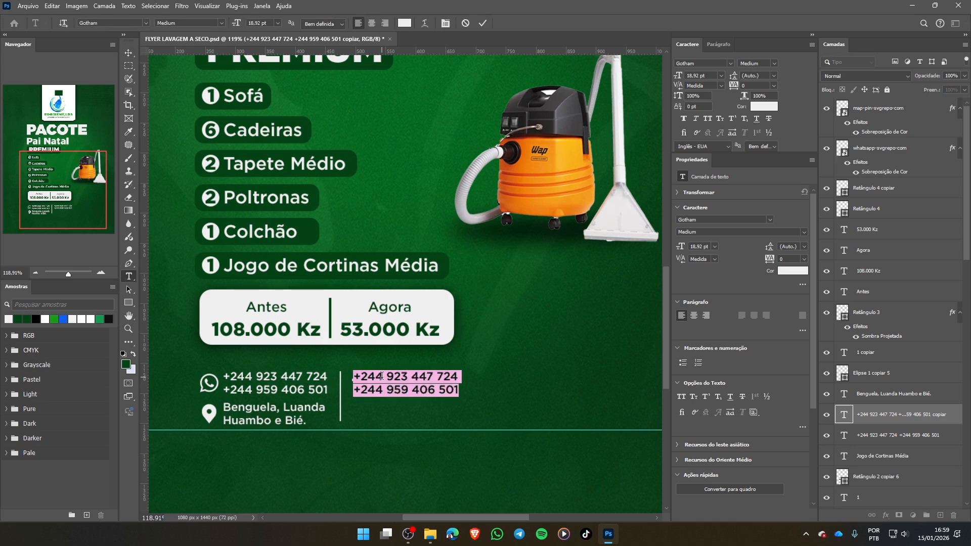
type("Bonus")
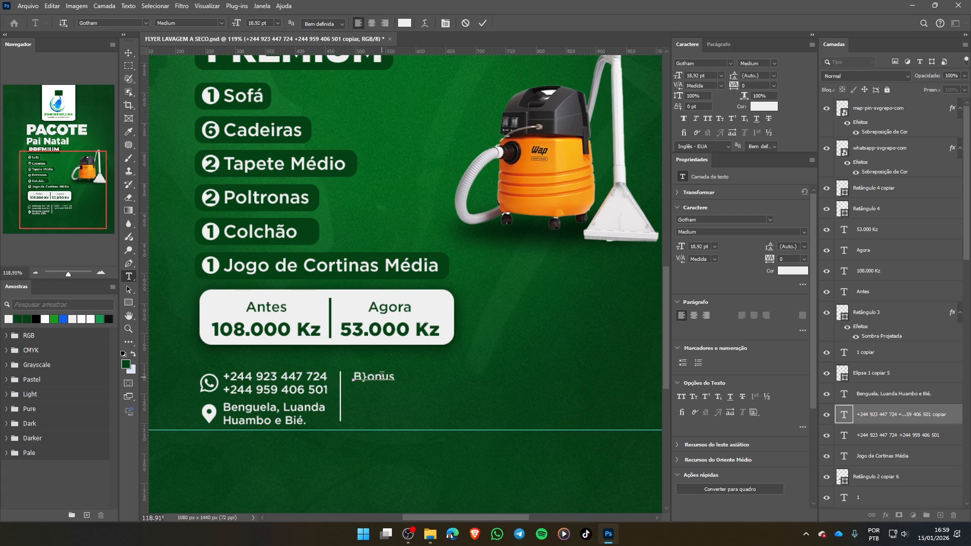
key("Delete")
key("Delete")
key("Delete")
key("Delete")
key("alt+shift")
type("ônus")
type(": Limpeza de um ")
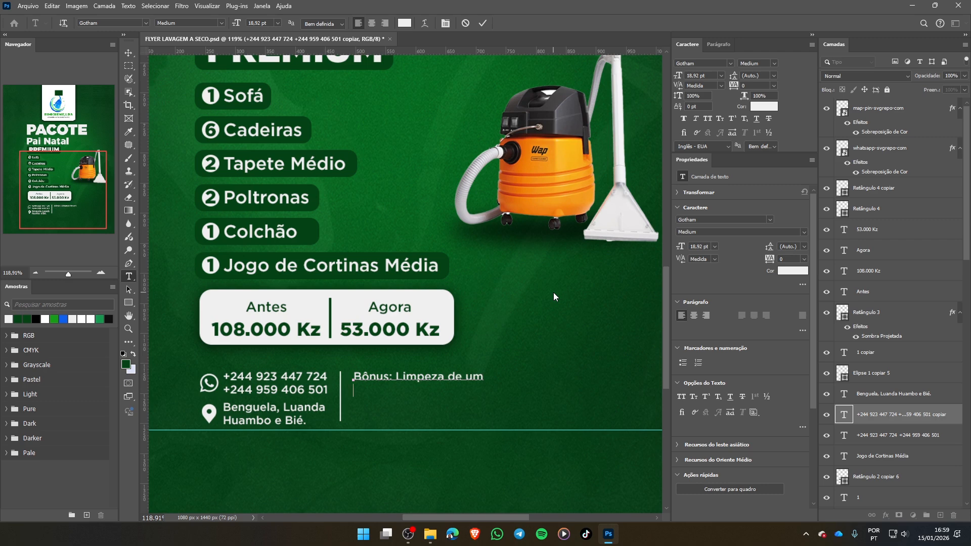
type("artigo a escolha")
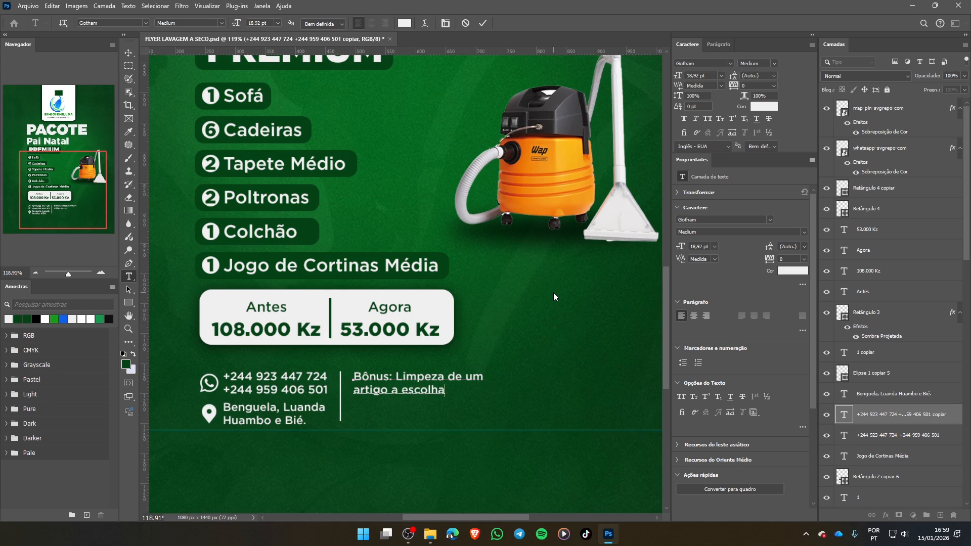
type(" do cliente de")
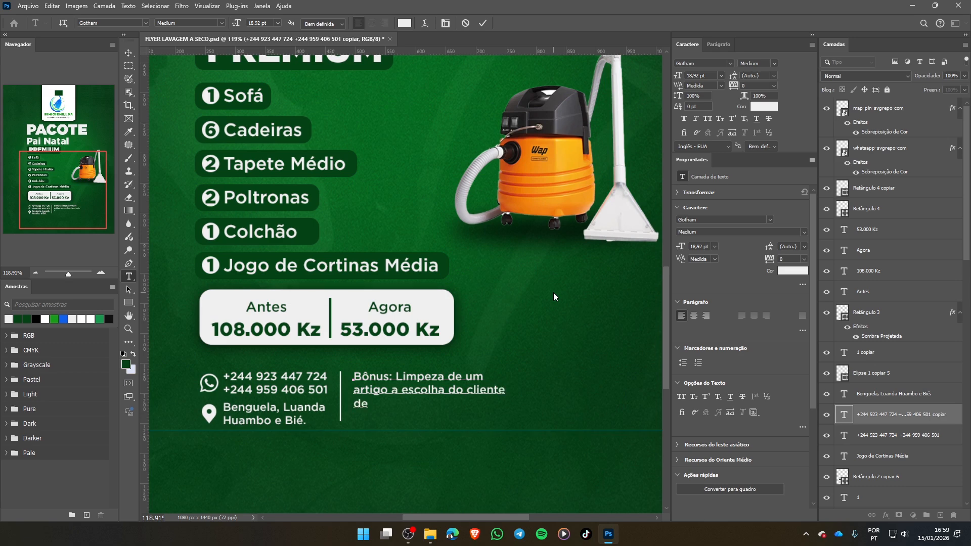
type(" 01 à 10 de Janeiro")
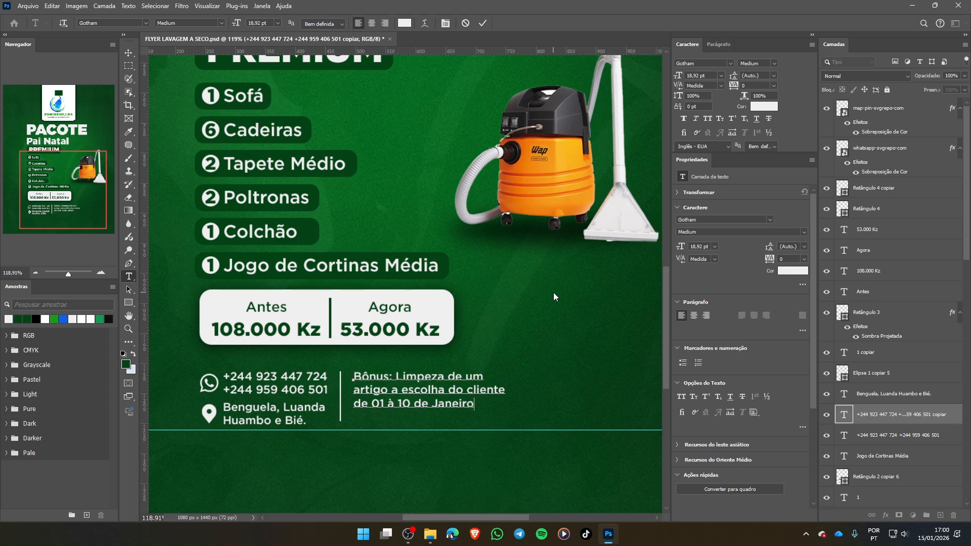
type(" de 2026")
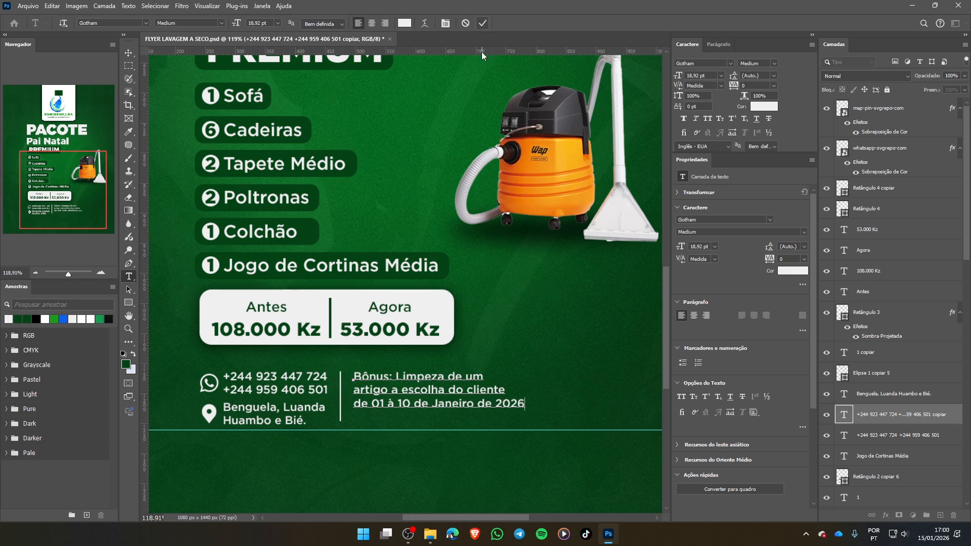
- Complete the bonus text with the third line "de 01 à 10 de Janeiro de 2026" and commit it
left_click(483, 23)
key("v")
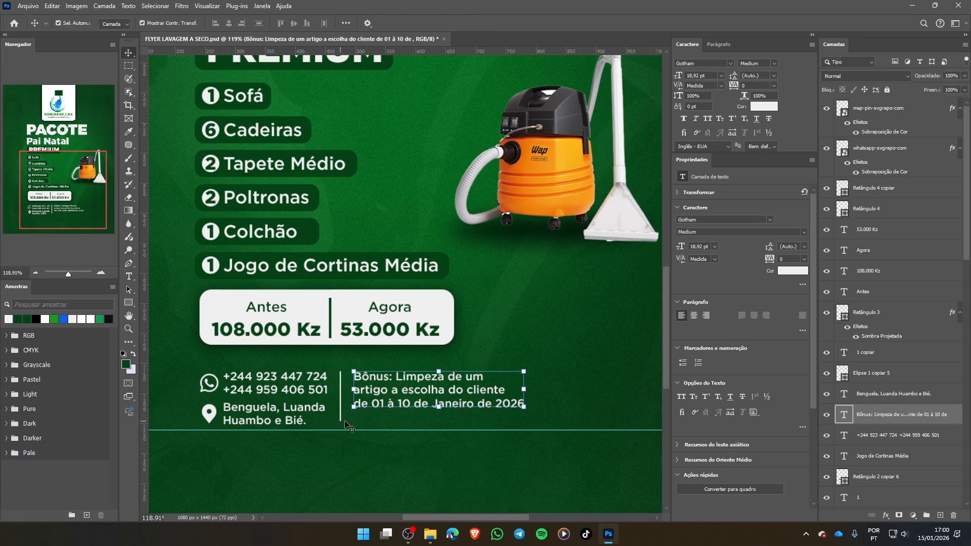
left_click_drag(524, 407, 541, 417)
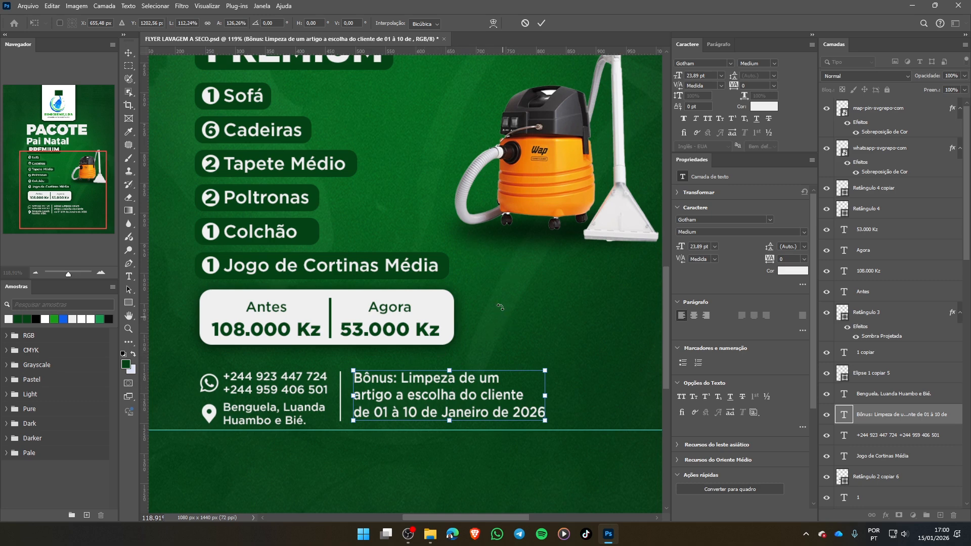
left_click(525, 23)
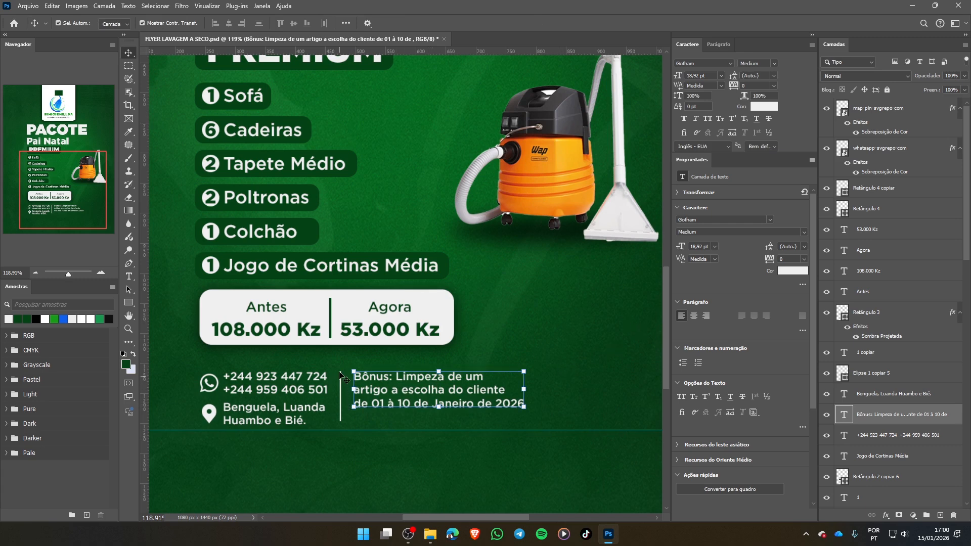
mouse_move(340, 377)
left_mouse_down()
mouse_move(344, 386)
mouse_move(347, 372)
left_mouse_up()
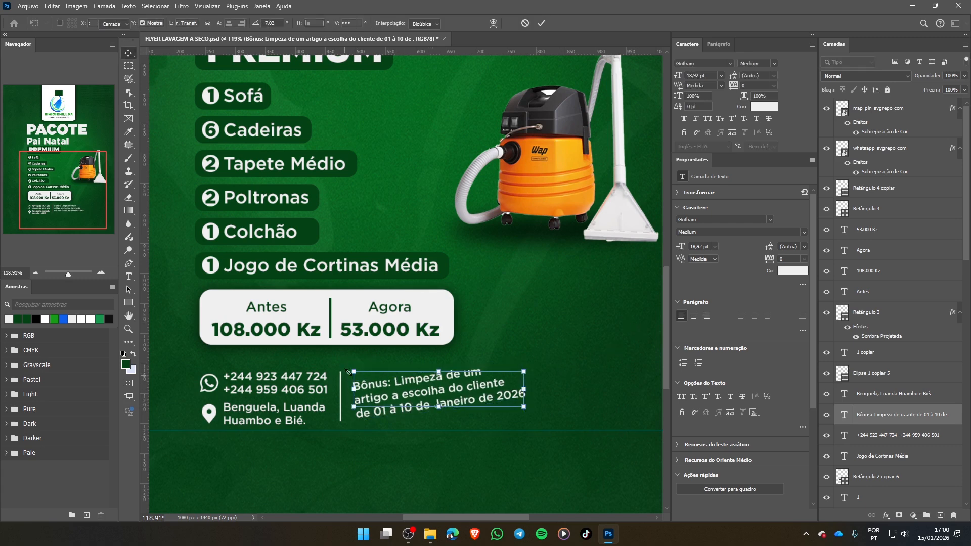
key("Escape")
- Relink the width and height proportions of the contact divider line
left_click(344, 364)
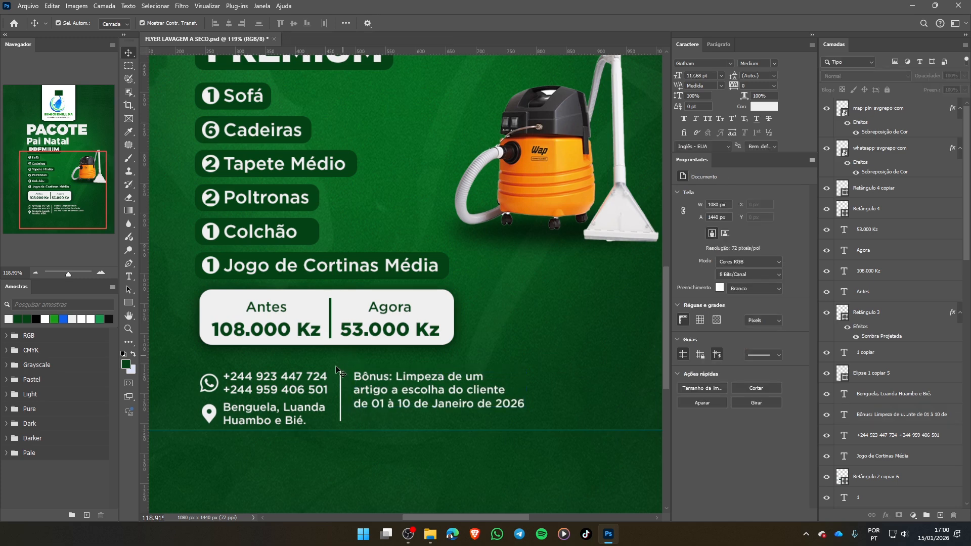
left_click(340, 394)
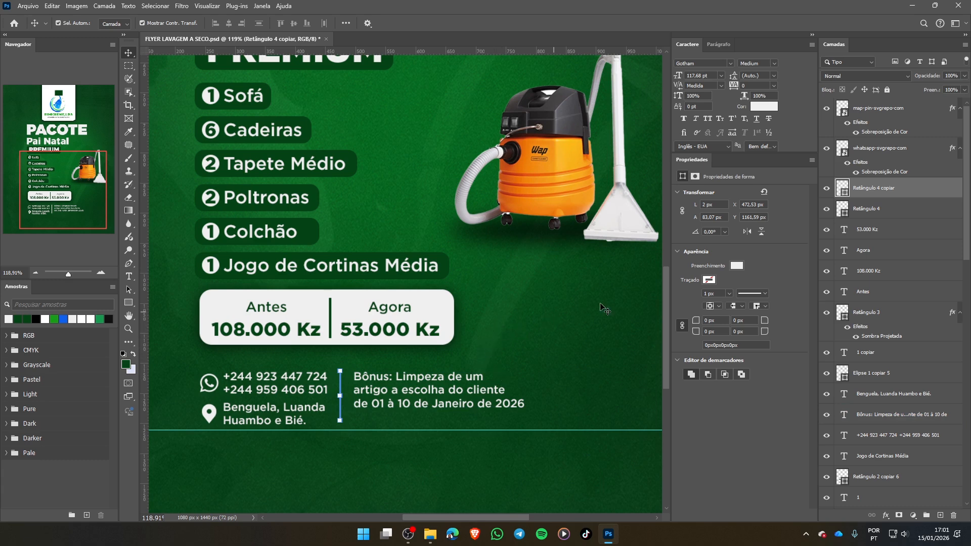
left_click(683, 214)
left_click(557, 354)
- Scale the bonus text proportionally to 131.15%, keeping its upper-left corner beside the divider
left_click(376, 390)
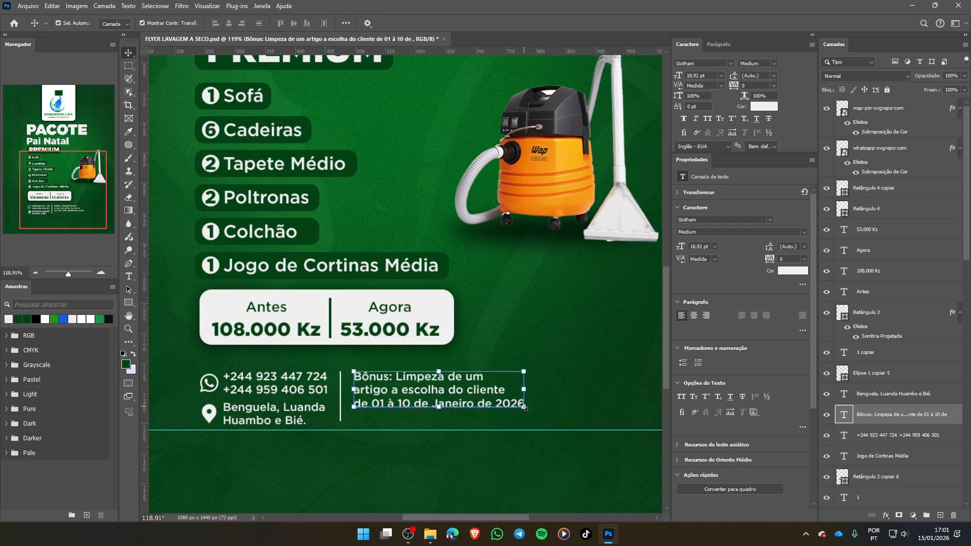
left_click_drag(524, 406, 573, 438)
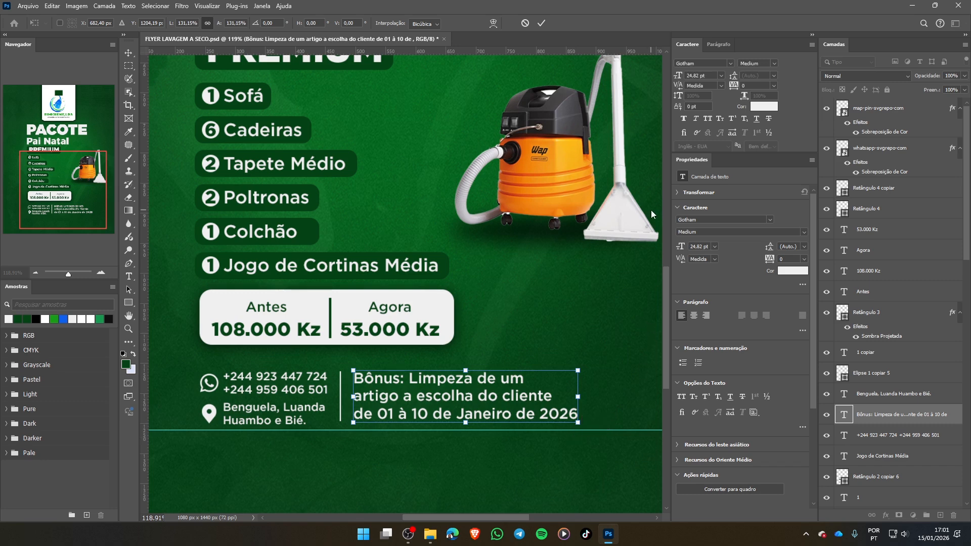
left_click(541, 23)
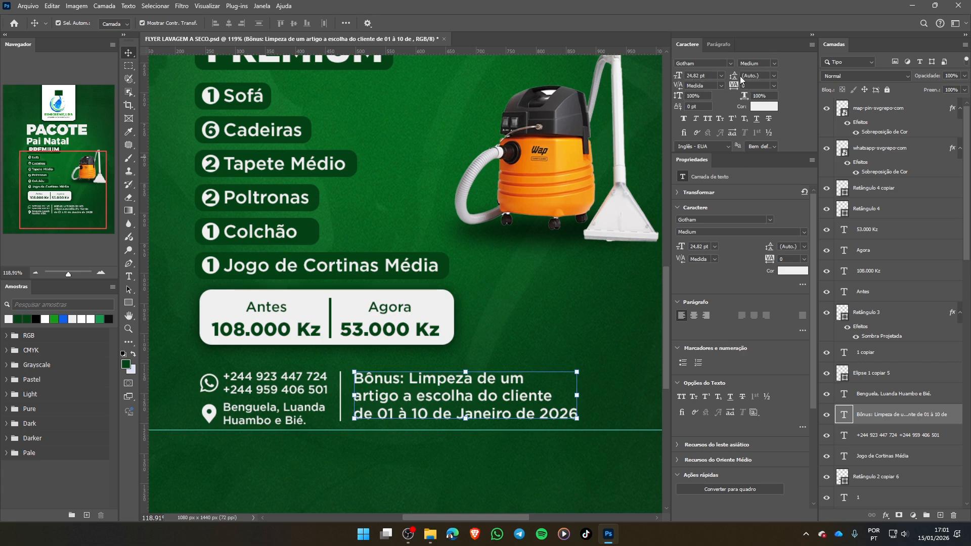
- Set the bonus text's leading to 28 pt, deselect it and fit the whole flyer in view
left_click(775, 75)
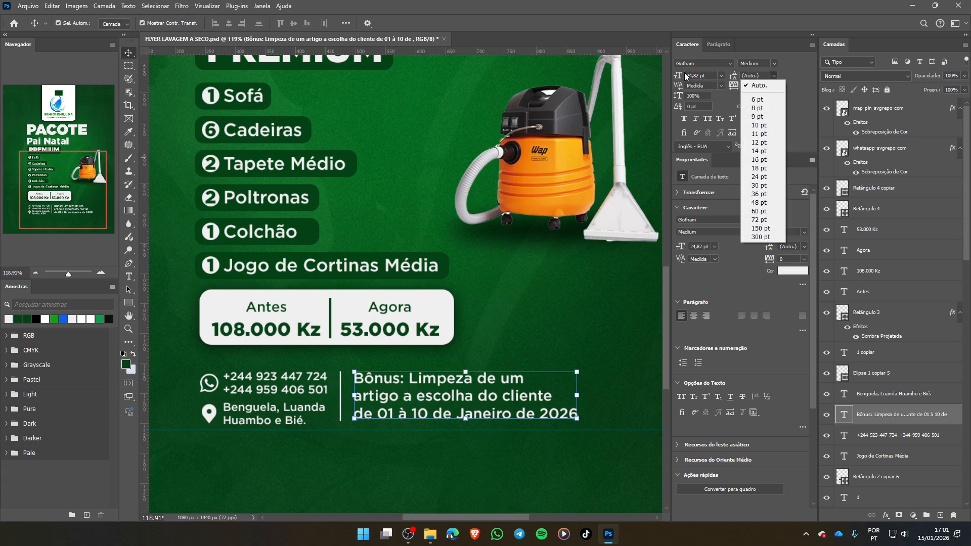
left_click(764, 177)
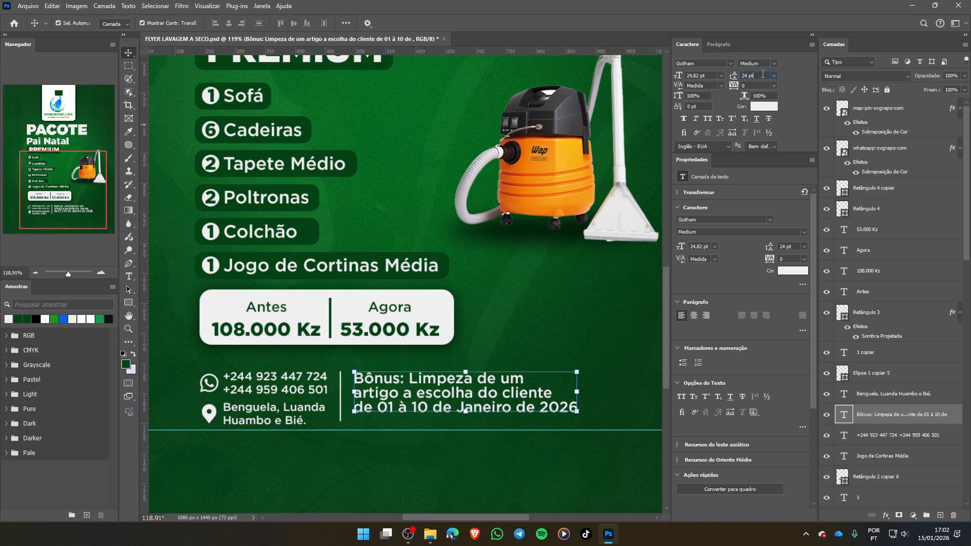
key("Up")
key("Up")
key("Up")
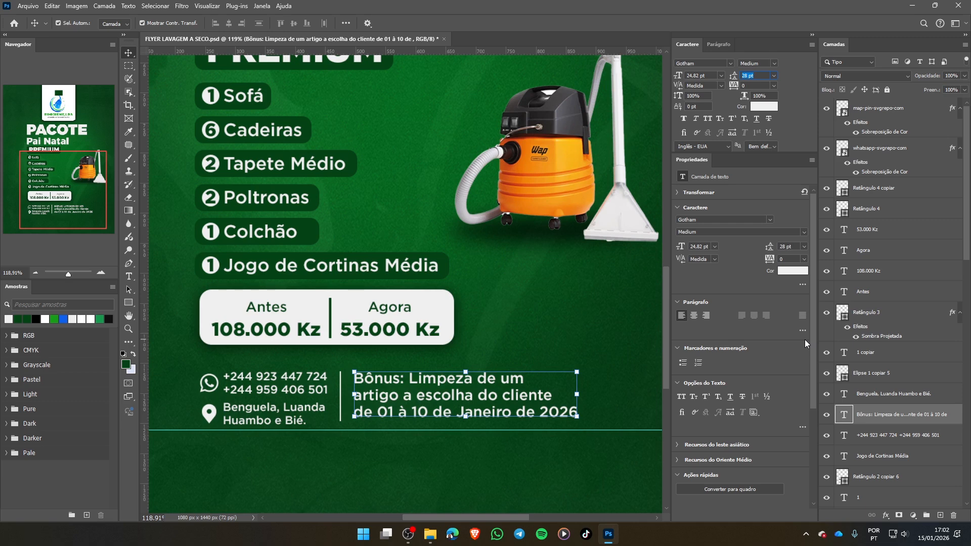
key("Return")
left_click(618, 387)
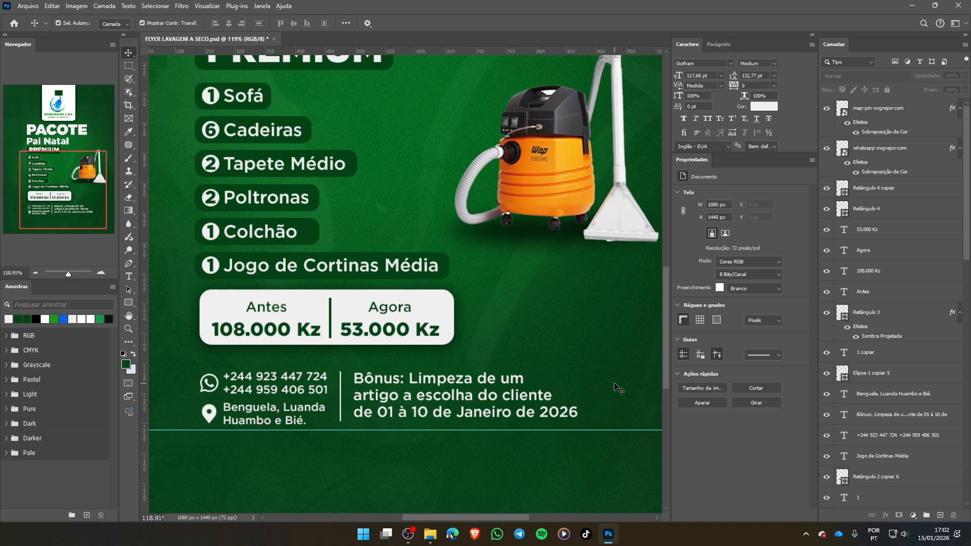
key("ctrl+0")
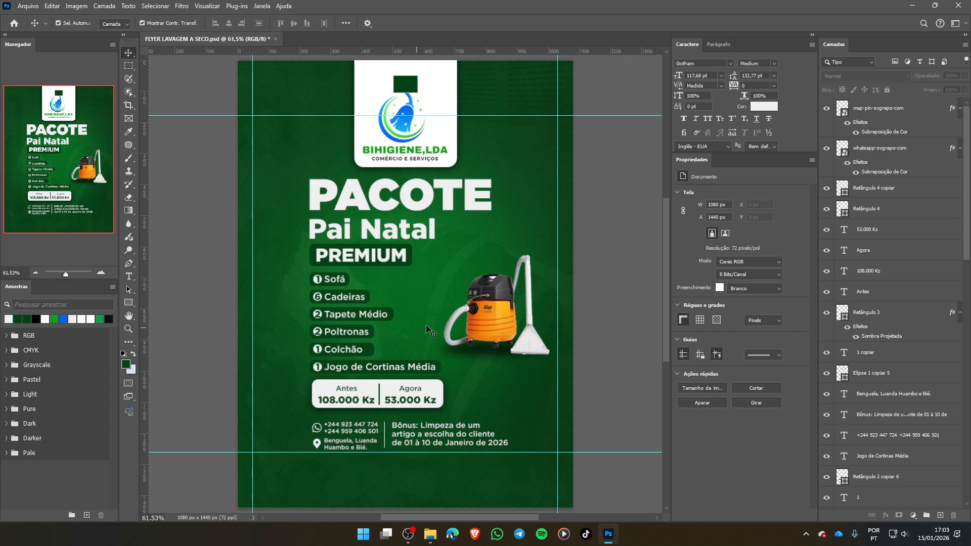
- Place GARLAND.png as an embedded object, scale it proportionally to 242.62% and fit it into the flyer's upper-left corner
left_click(398, 428)
left_click(355, 253)
key("ctrl+shift+p")
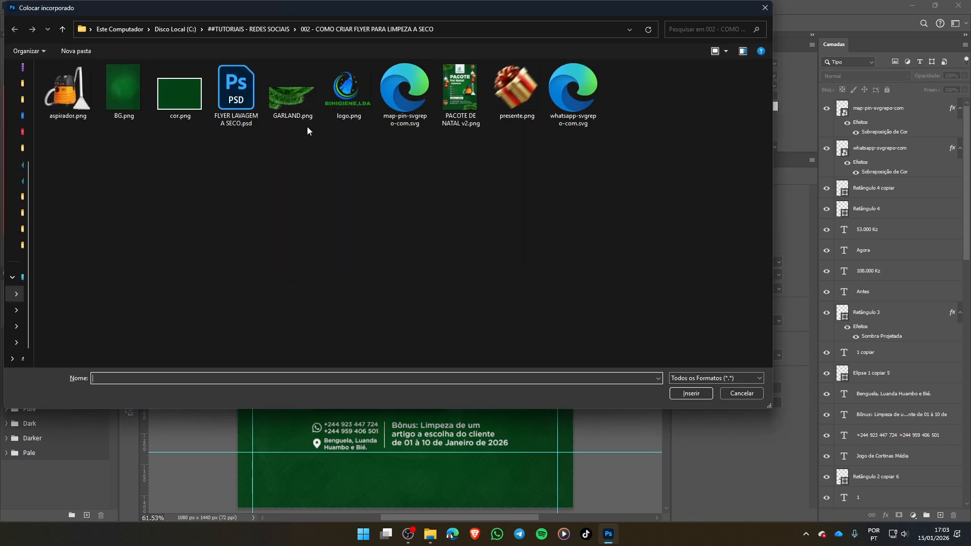
double_click(293, 100)
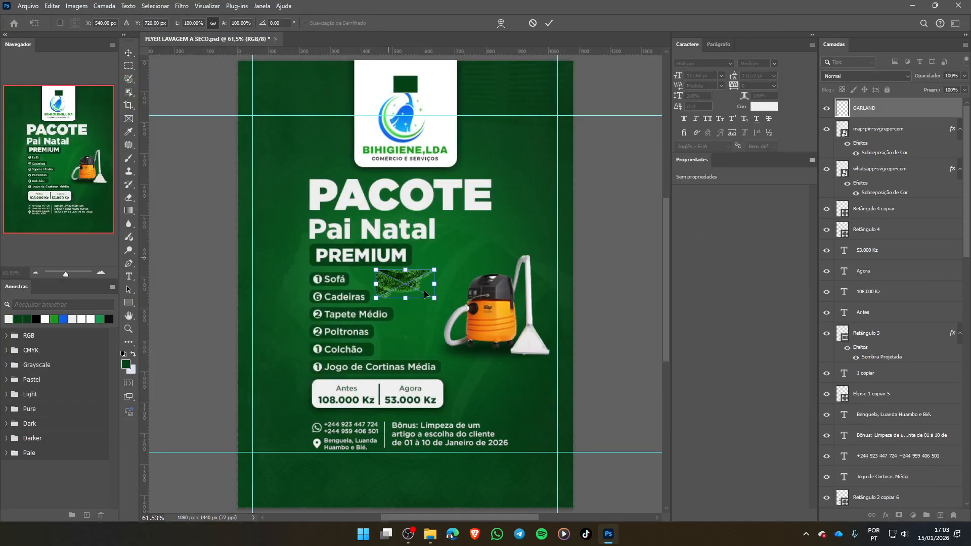
left_click_drag(376, 271, 275, 220)
left_click_drag(370, 258, 299, 80)
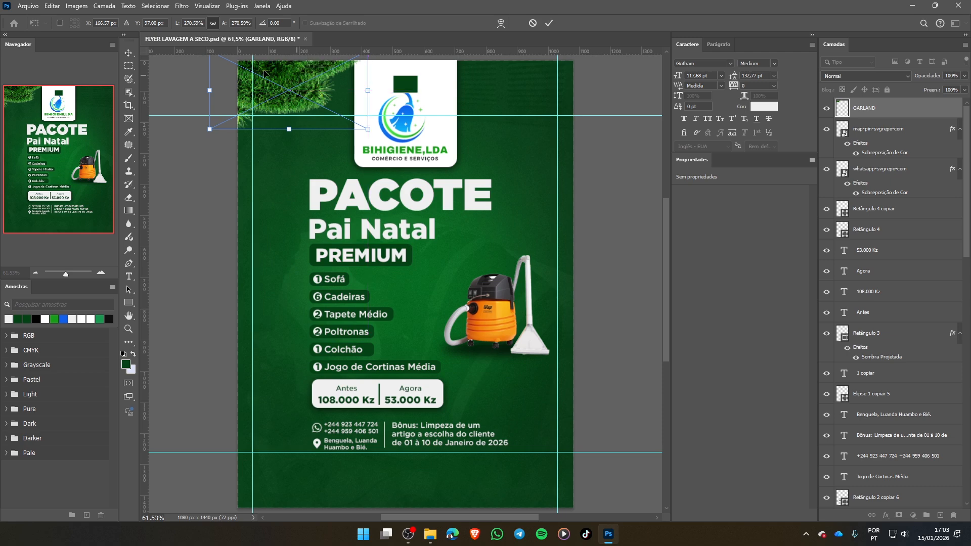
scroll(215, 95, "up", 2)
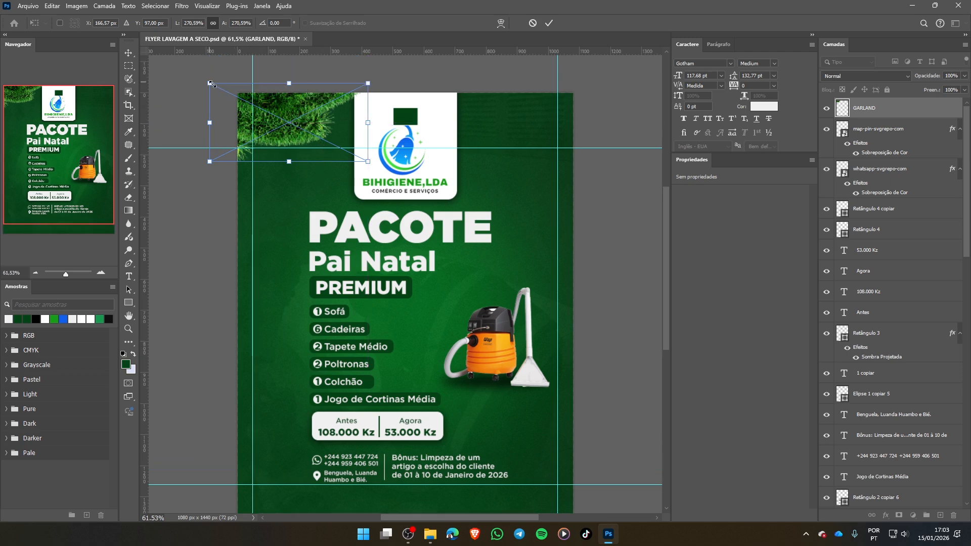
left_click_drag(211, 84, 226, 91)
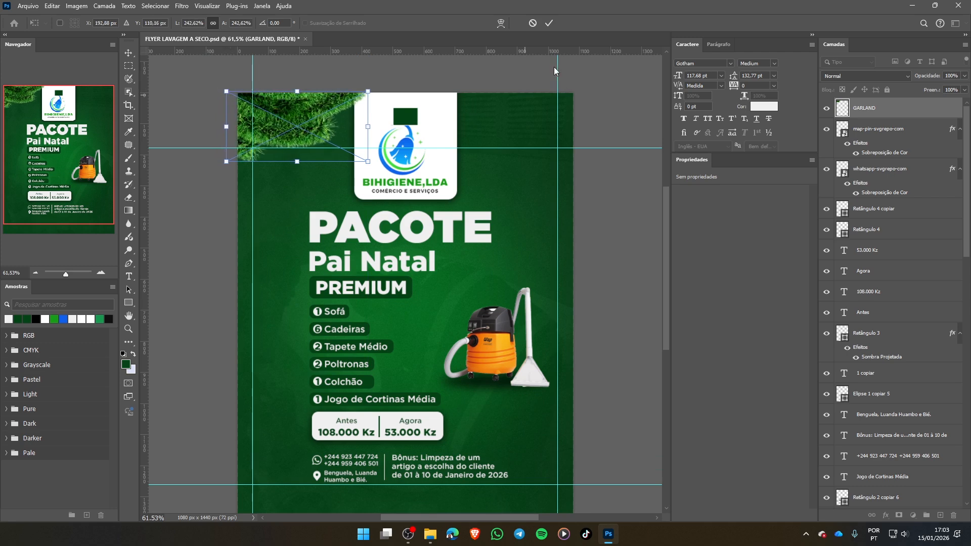
left_click(550, 23)
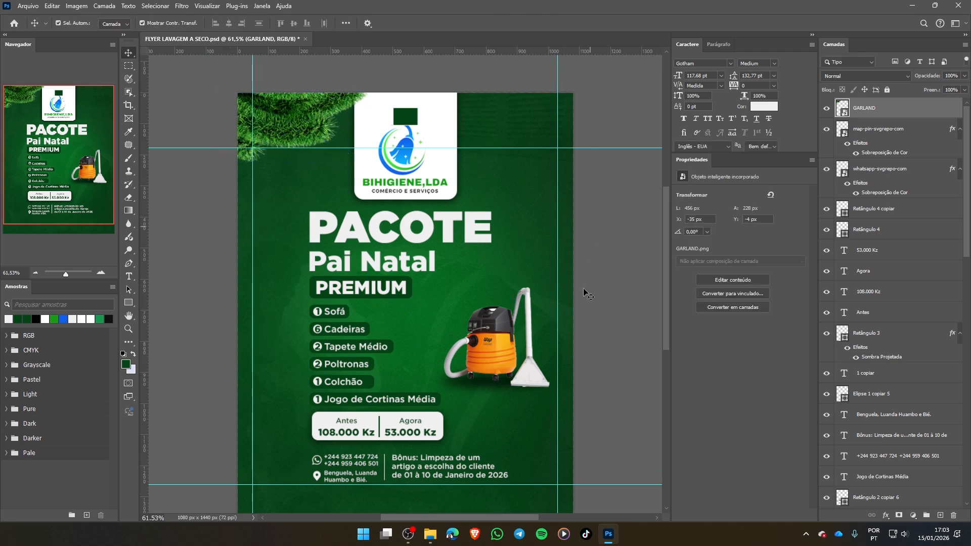
- Duplicate the garland into the flyer's lower-right corner and start a free transform on the copy
left_click(289, 124)
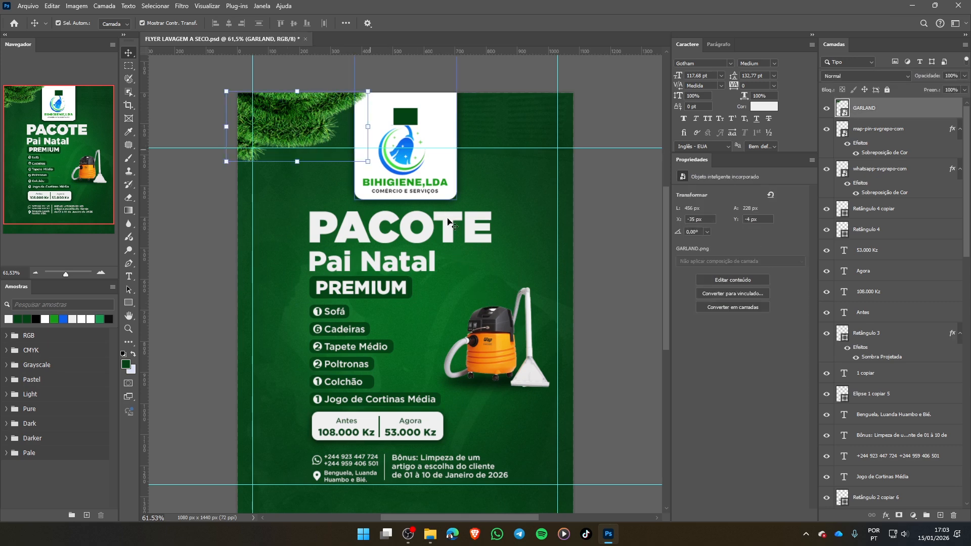
key("ctrl+0")
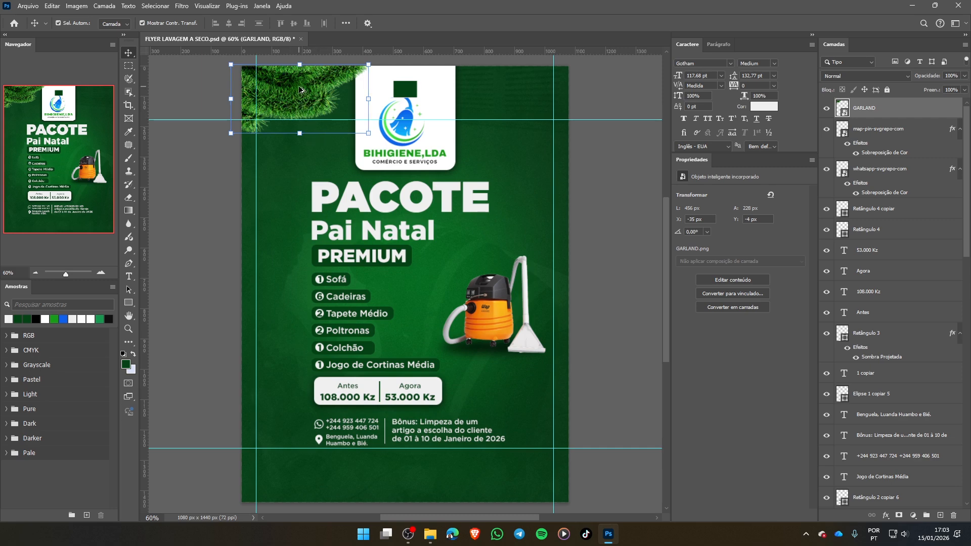
left_click_drag(306, 107, 516, 463)
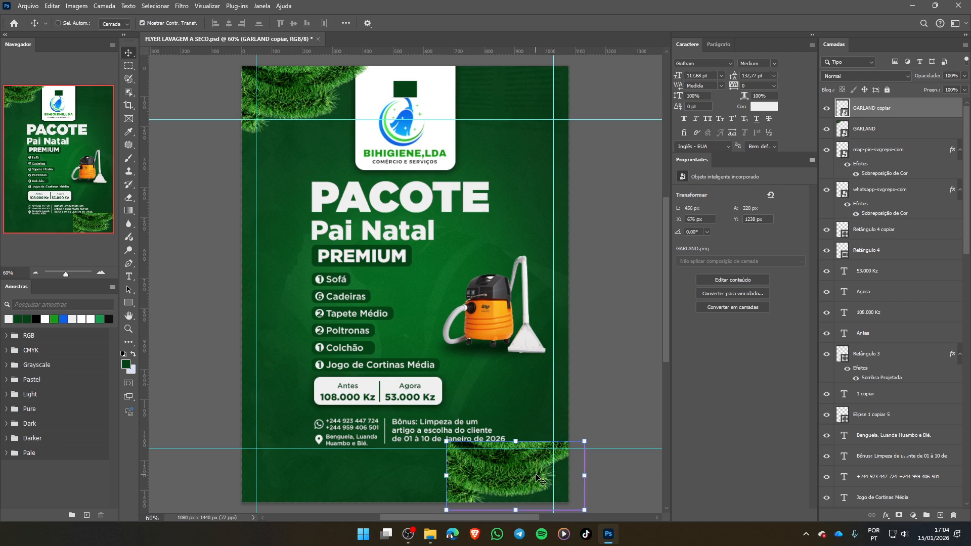
key("ctrl+t")
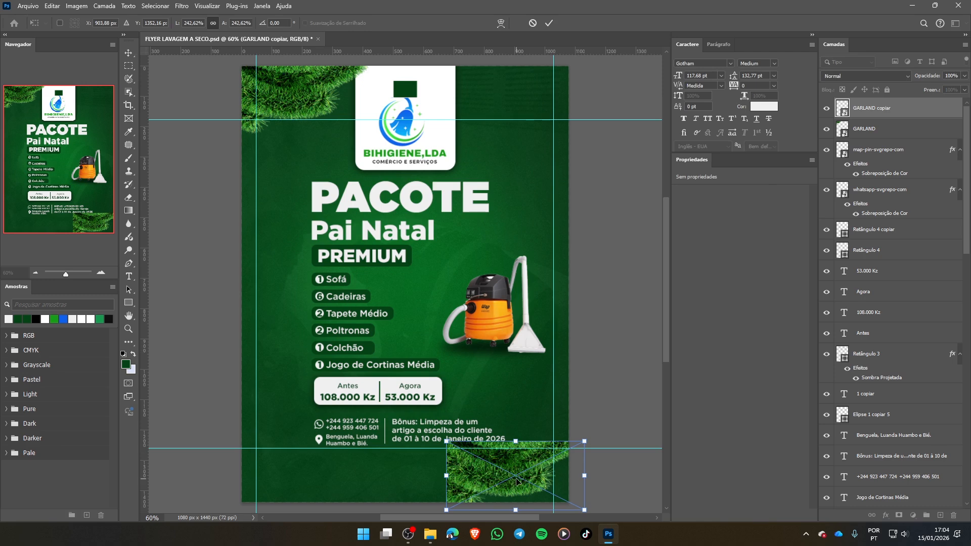
- Try flipping the garland copy horizontally and then vertically
right_click(475, 477)
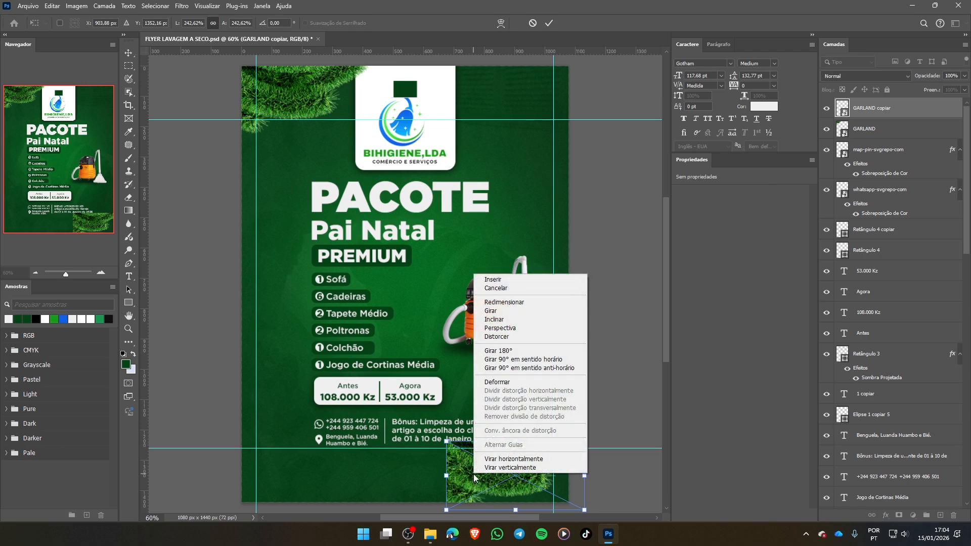
left_click(551, 463)
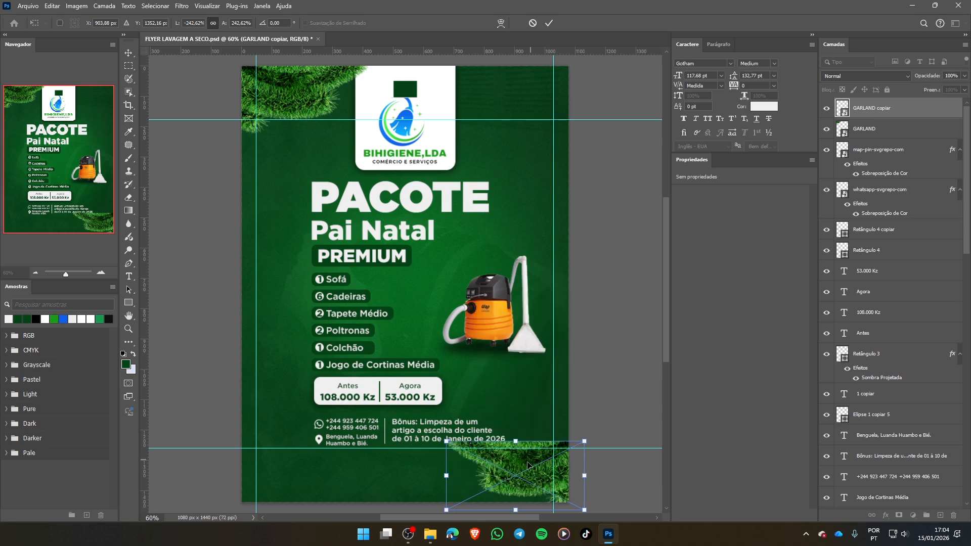
key("ctrl+z")
right_click(468, 476)
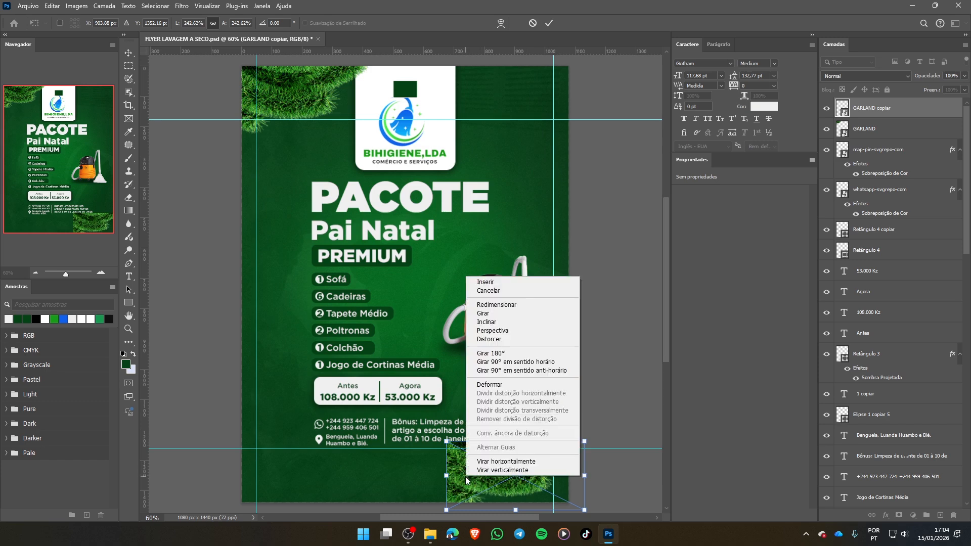
left_click(532, 470)
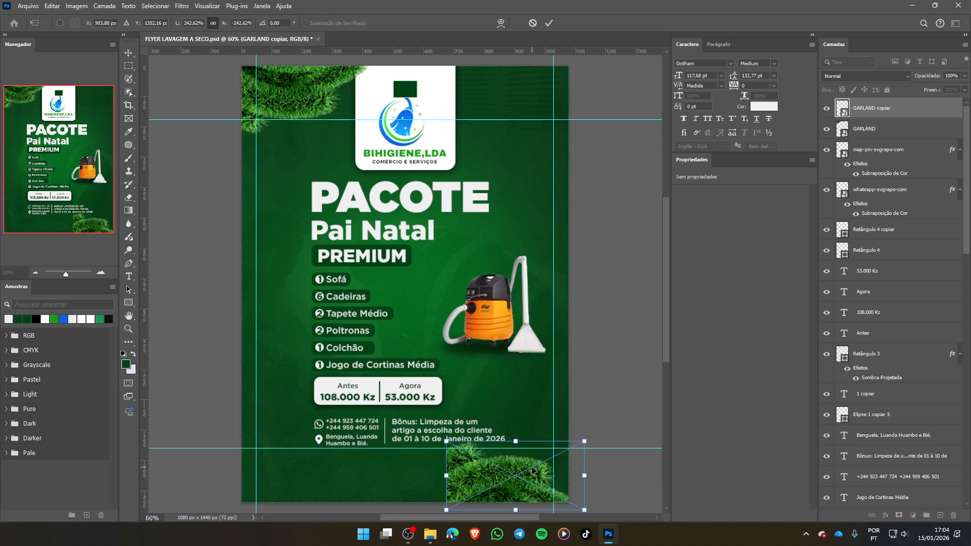
right_click(480, 477)
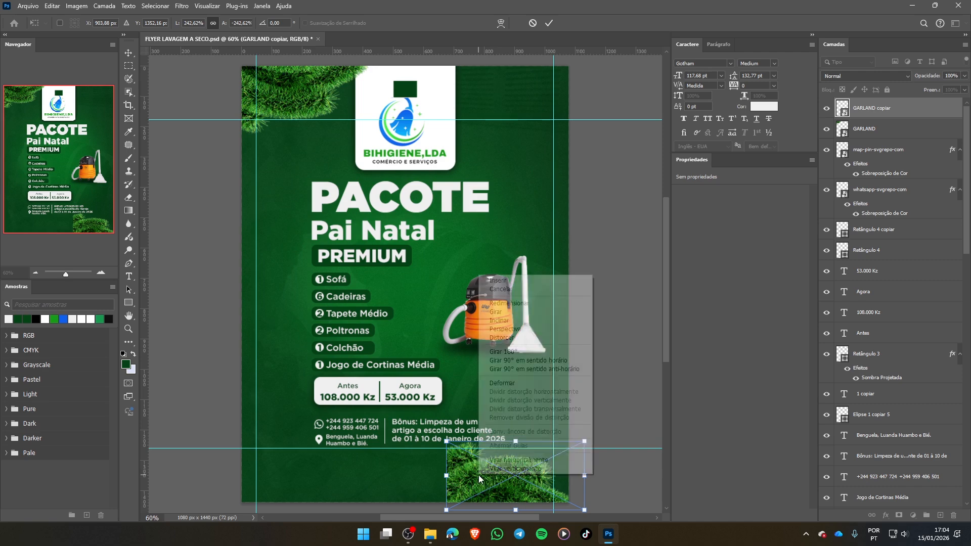
left_click(523, 469)
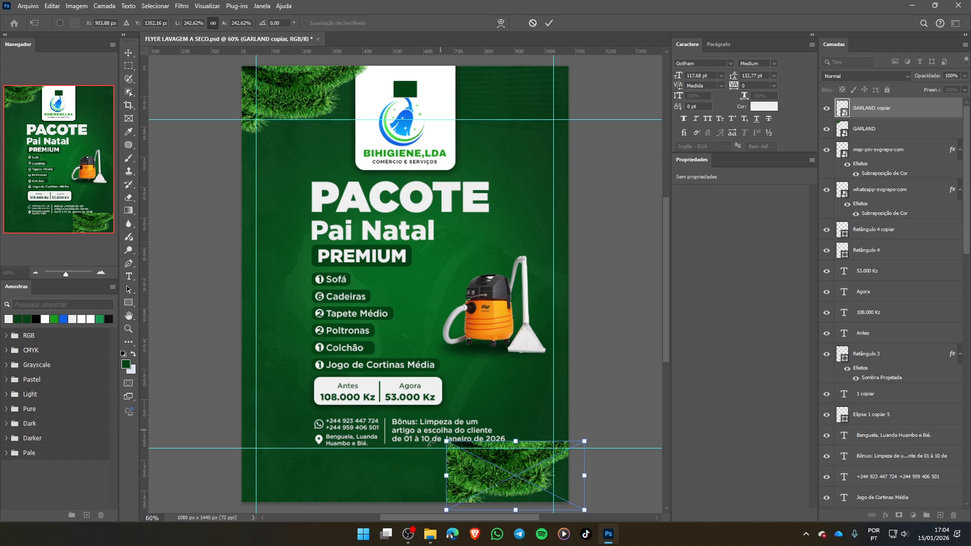
- Mirror the garland copy on both axes, enlarge it to about 302% and tuck it into the flyer's lower-right corner
left_click_drag(443, 436, 573, 497)
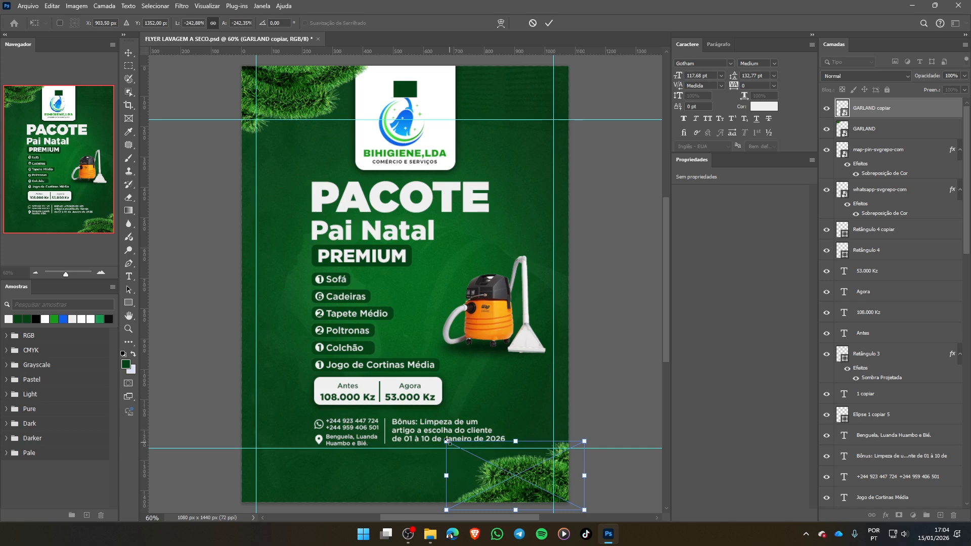
left_click_drag(447, 441, 411, 420)
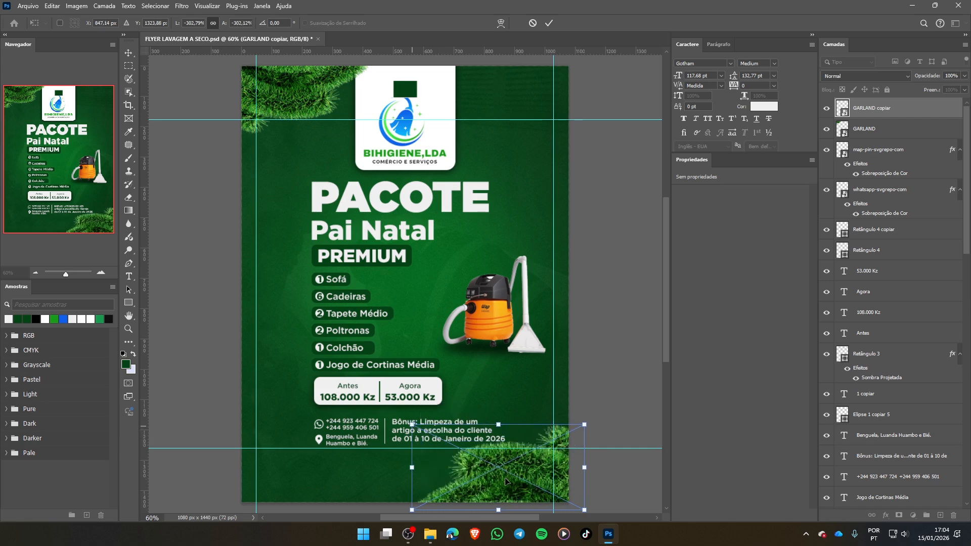
left_click_drag(507, 481, 515, 488)
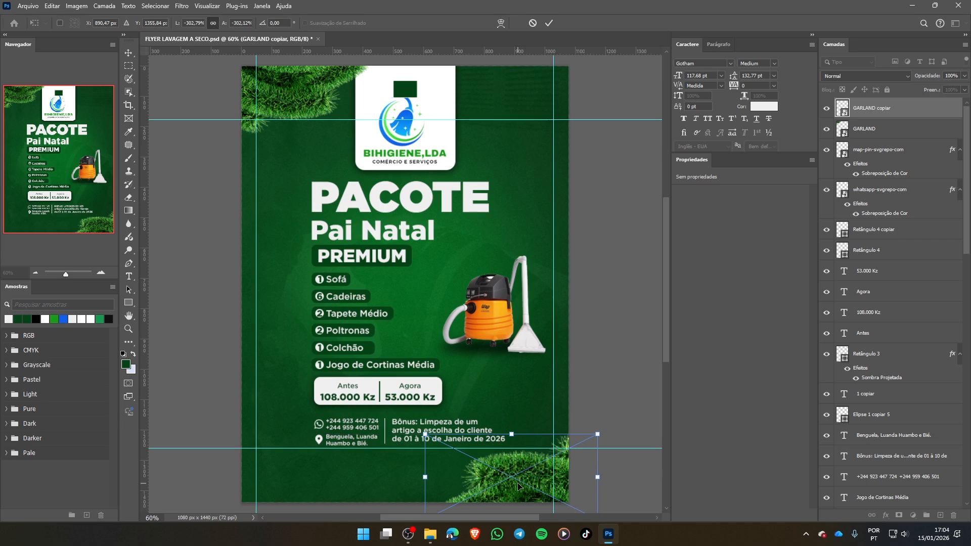
left_click(549, 23)
left_click(608, 338)
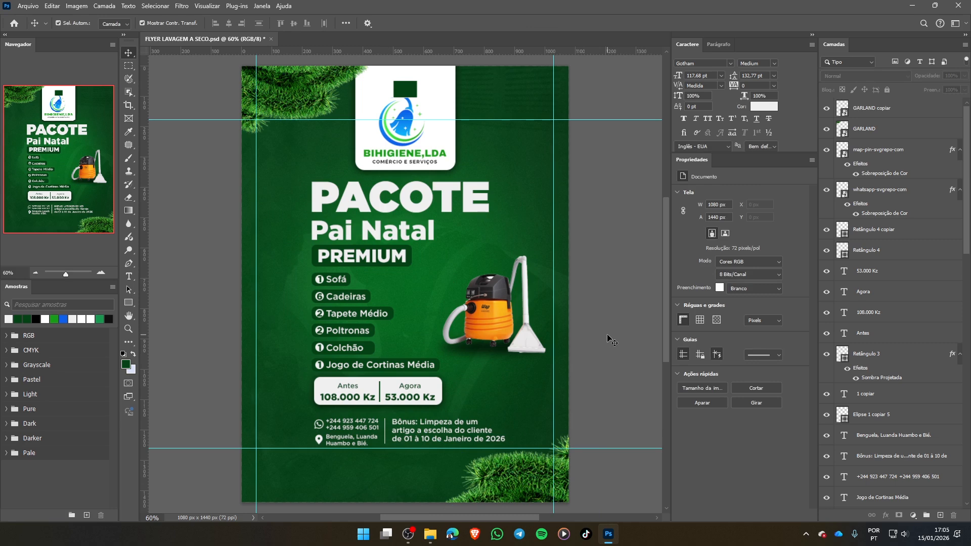
- Place presente.png as an embedded object near the flyer's upper-right corner, scaled proportionally to 158.73%
key("ctrl+shift+p")
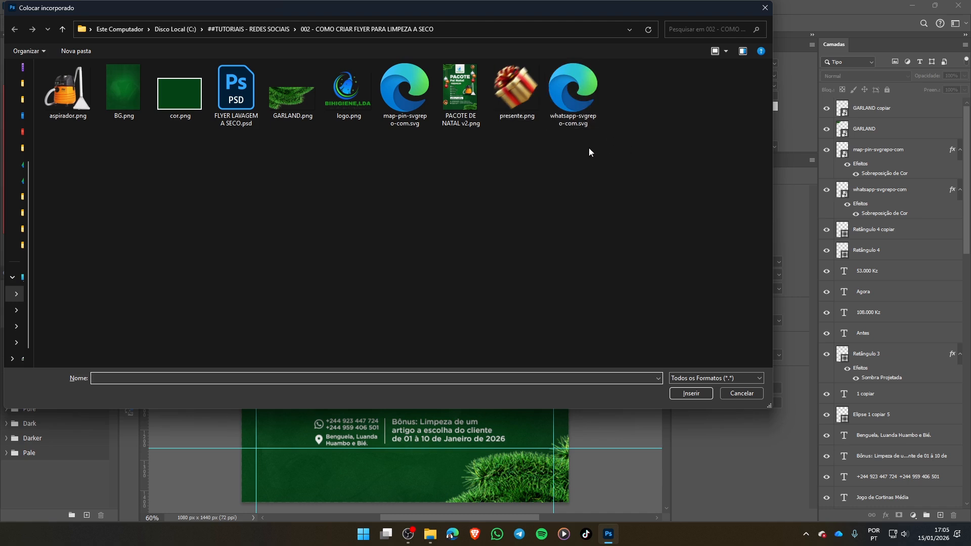
left_click(527, 99)
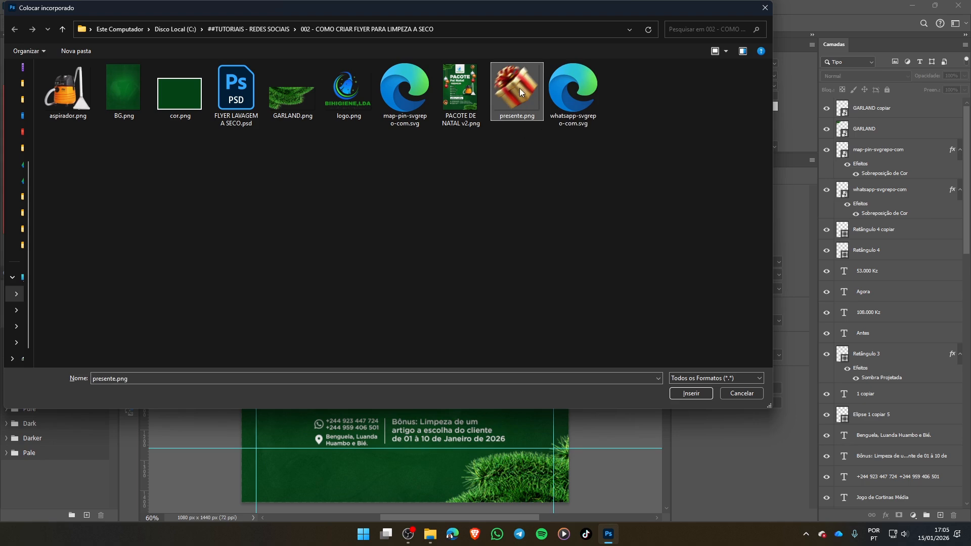
double_click(520, 83)
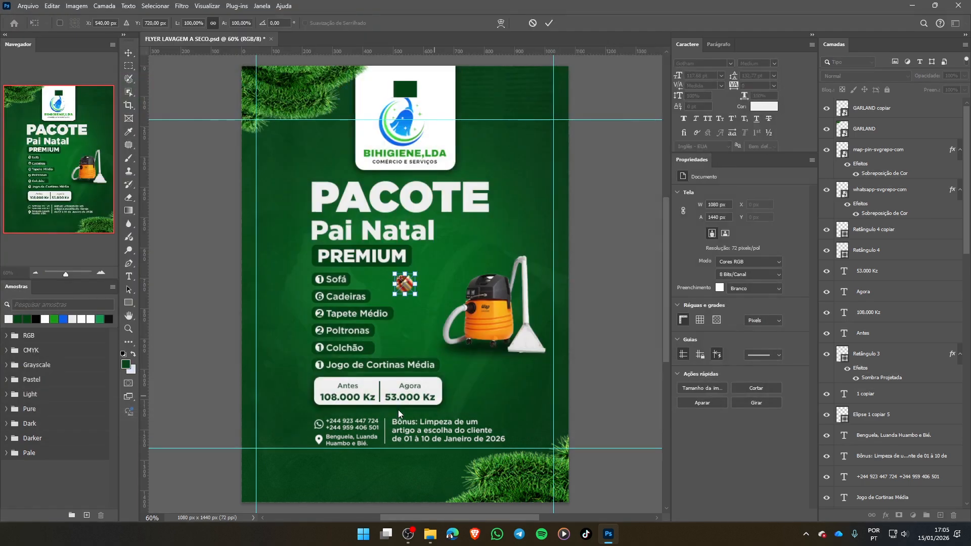
left_click_drag(416, 273, 531, 104)
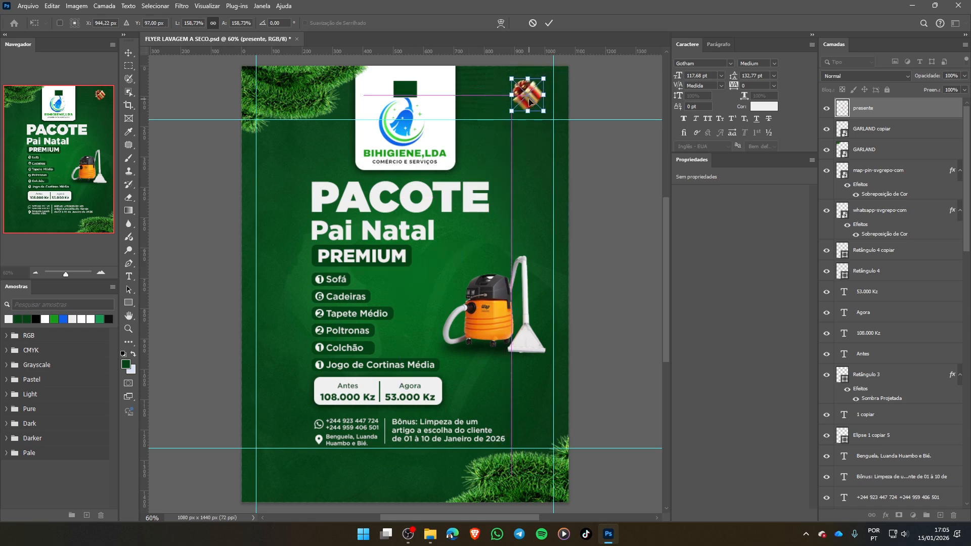
key("Return")
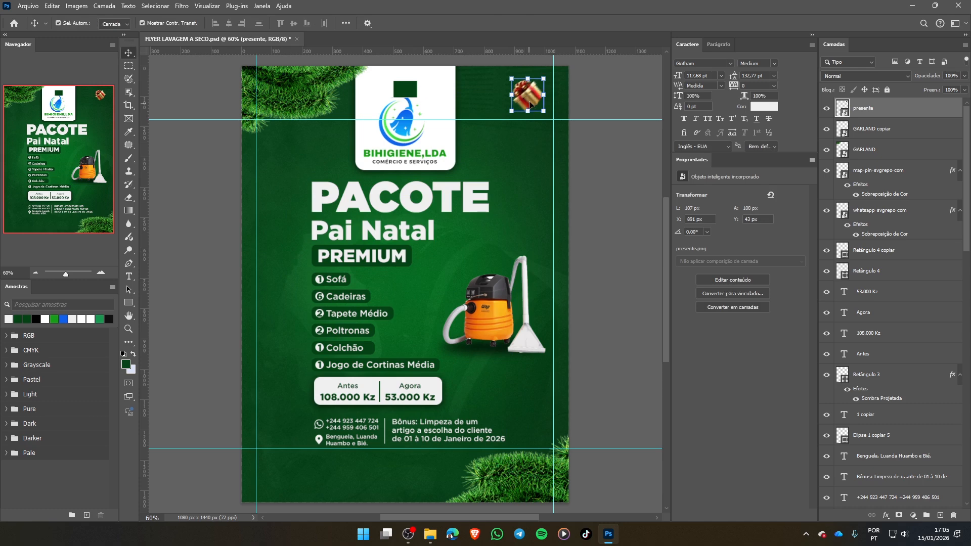
- Duplicate the gift beside the contact details, scale the copy to 255.08% and rotate it 66.01°
left_click_drag(531, 98, 340, 474)
key("ctrl+t")
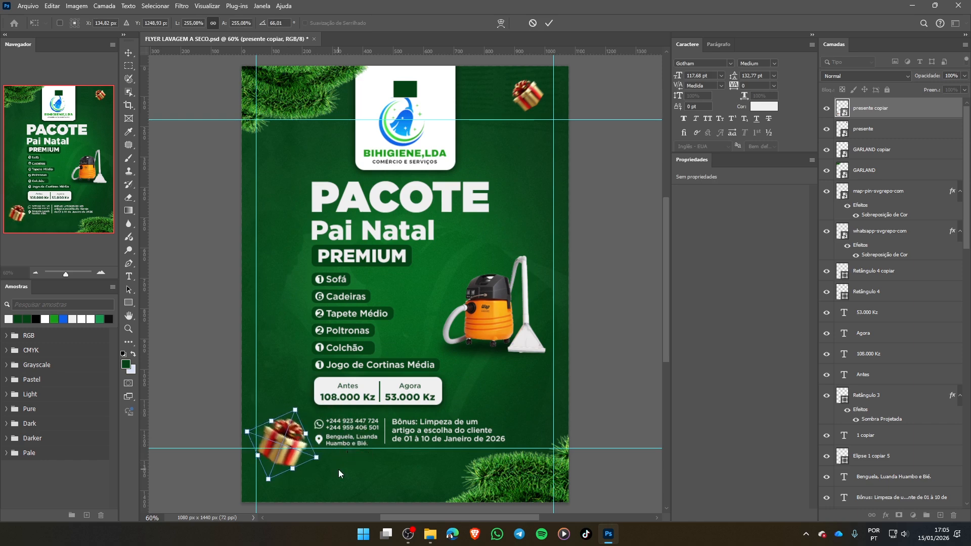
key("Return")
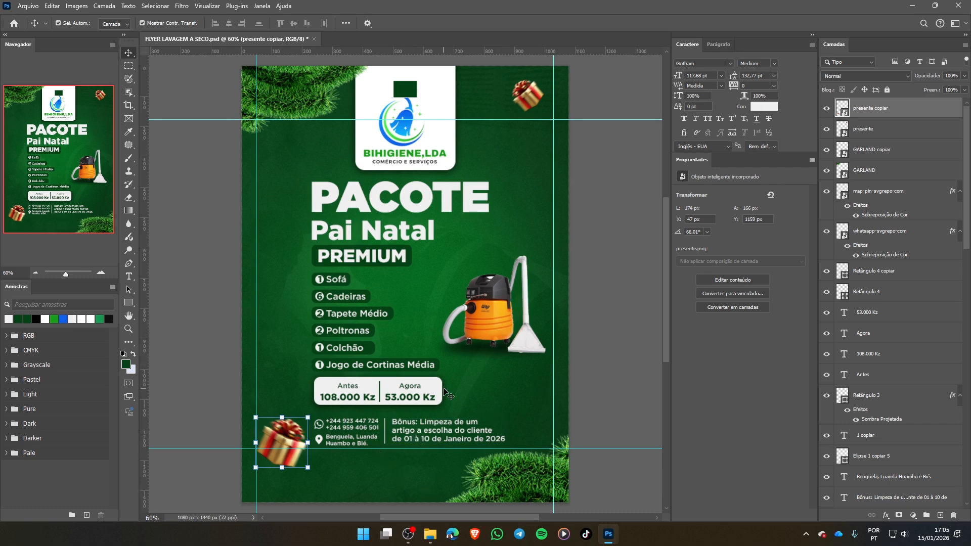
key("ctrl")
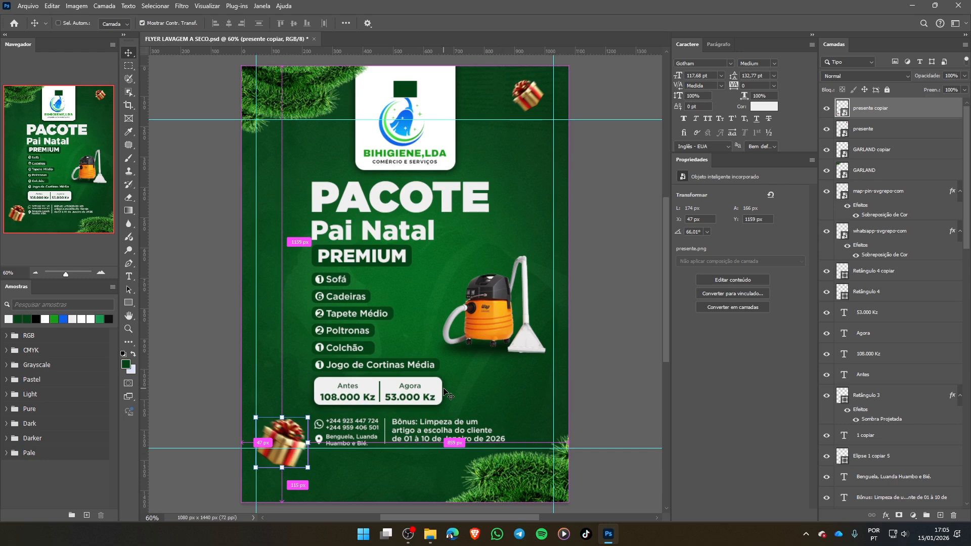
key("ctrl+alt+c")
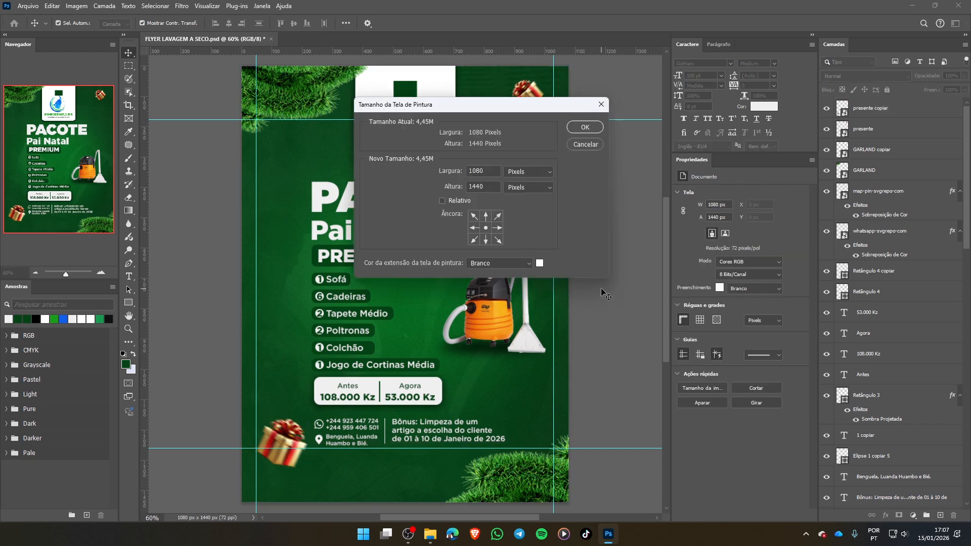
left_click(589, 147)
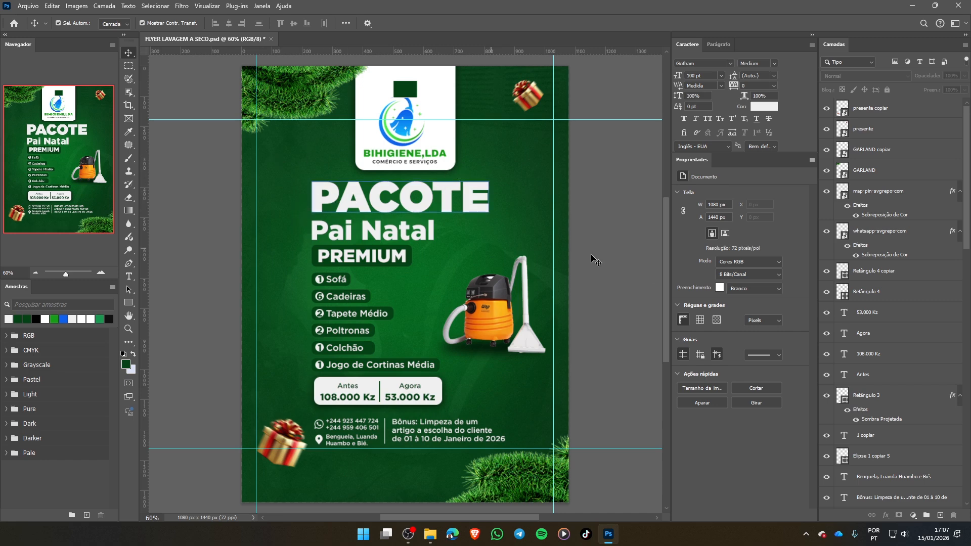
- Place bolas.png as an embedded object directly above the GARLAND layer
left_click(890, 167)
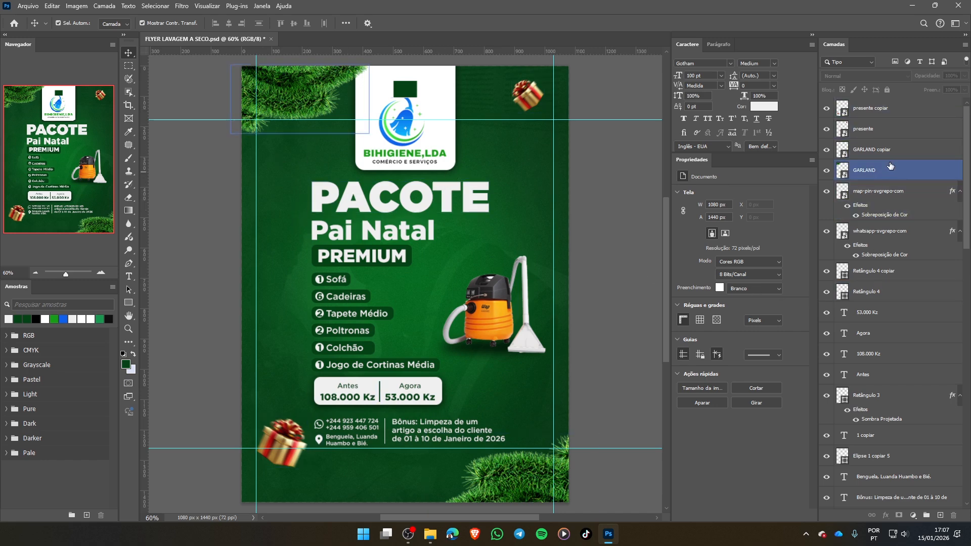
left_click(890, 167)
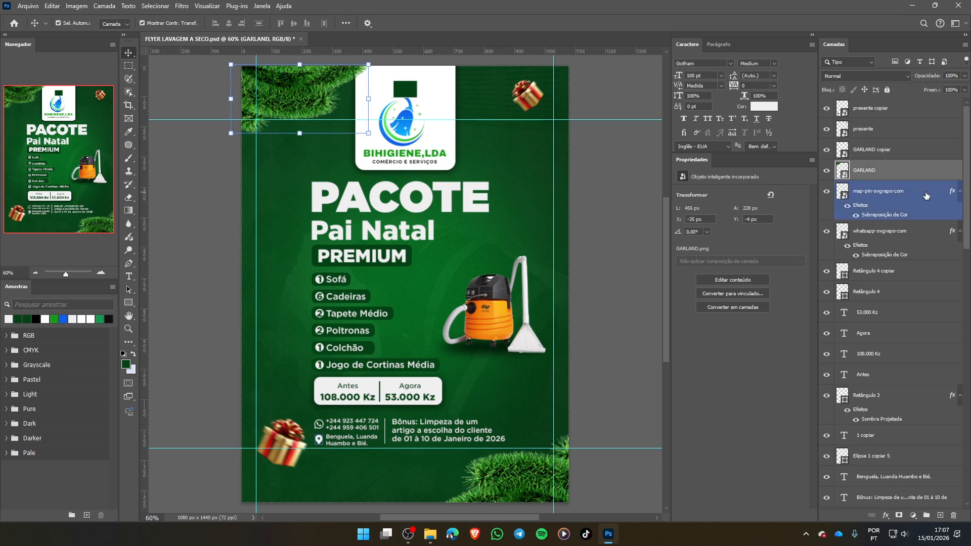
key("ctrl+shift+p")
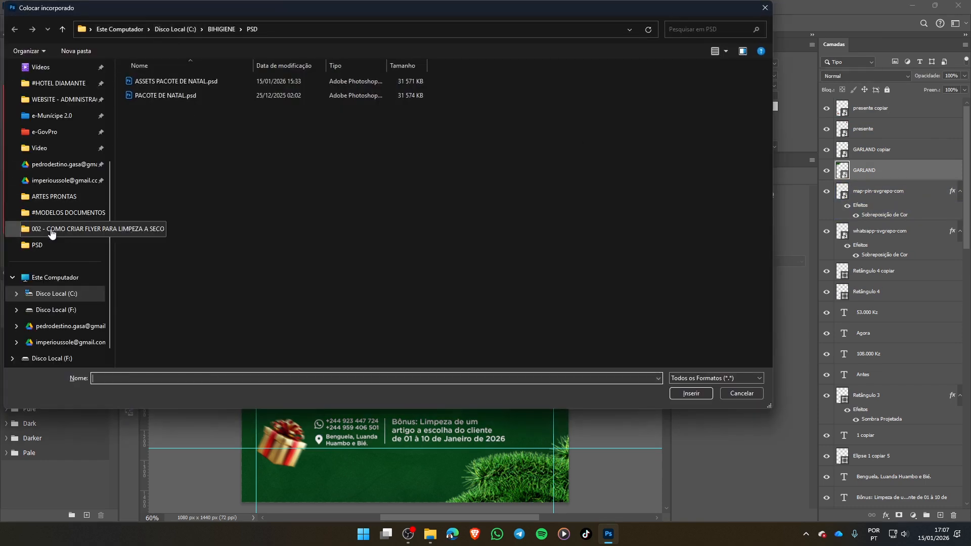
left_click(51, 231)
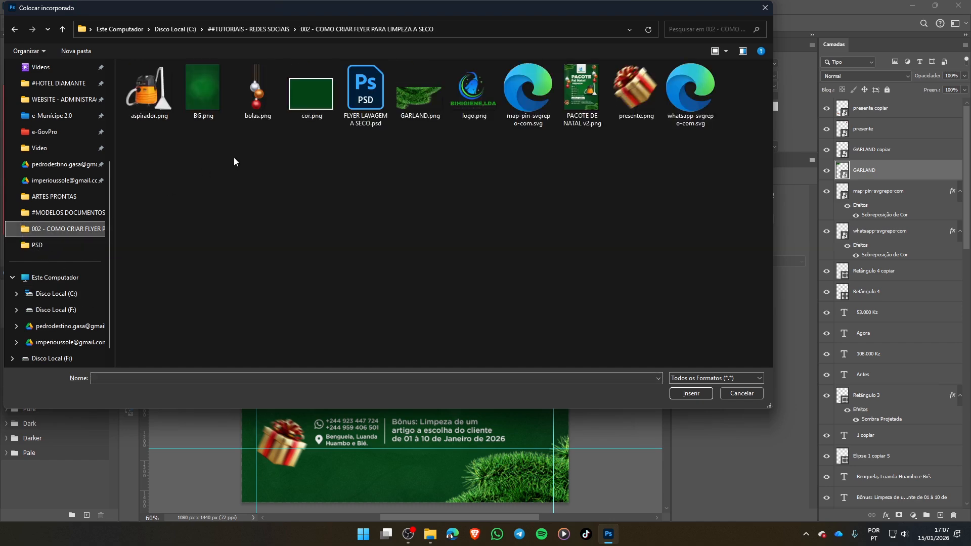
double_click(258, 89)
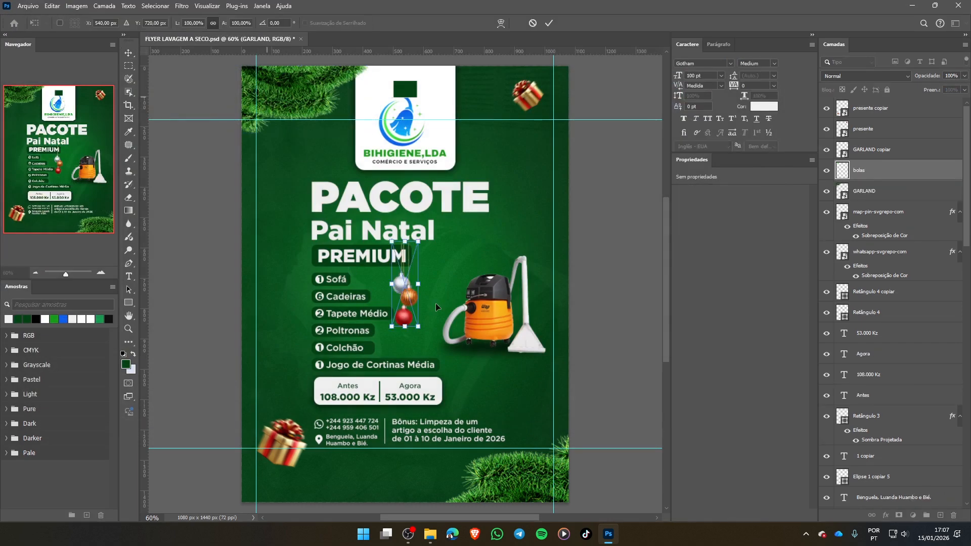
- Scale the baubles proportionally to 210.64% and hang them from the flyer's top edge behind the small gift, at X 846 px, Y 0 px
left_click_drag(405, 241, 408, 52)
left_click_drag(415, 228, 539, 173)
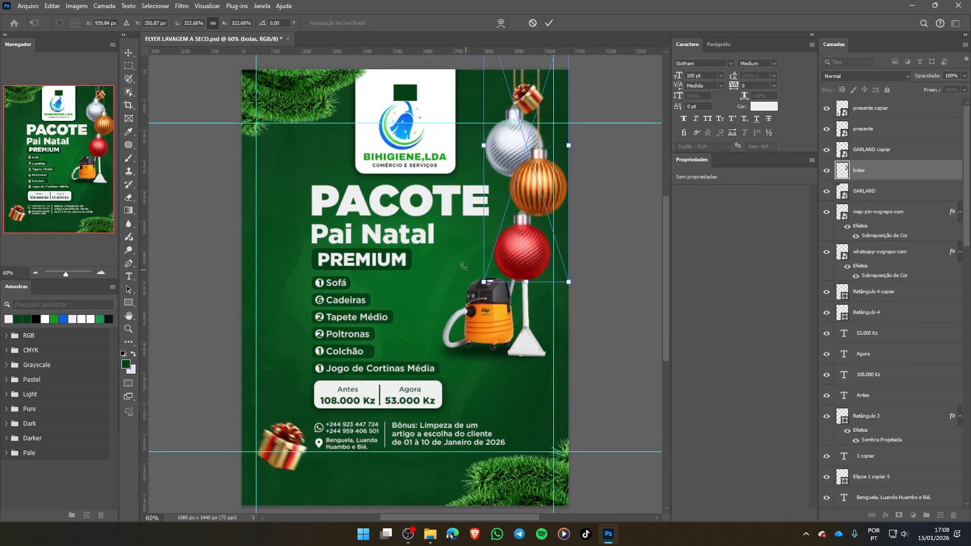
scroll(570, 191, "up", 1)
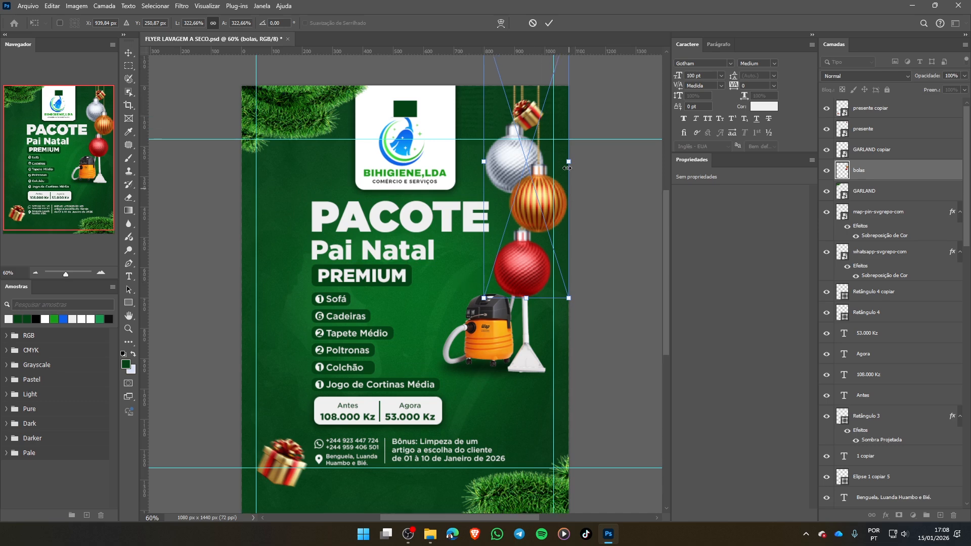
left_click_drag(568, 162, 523, 172)
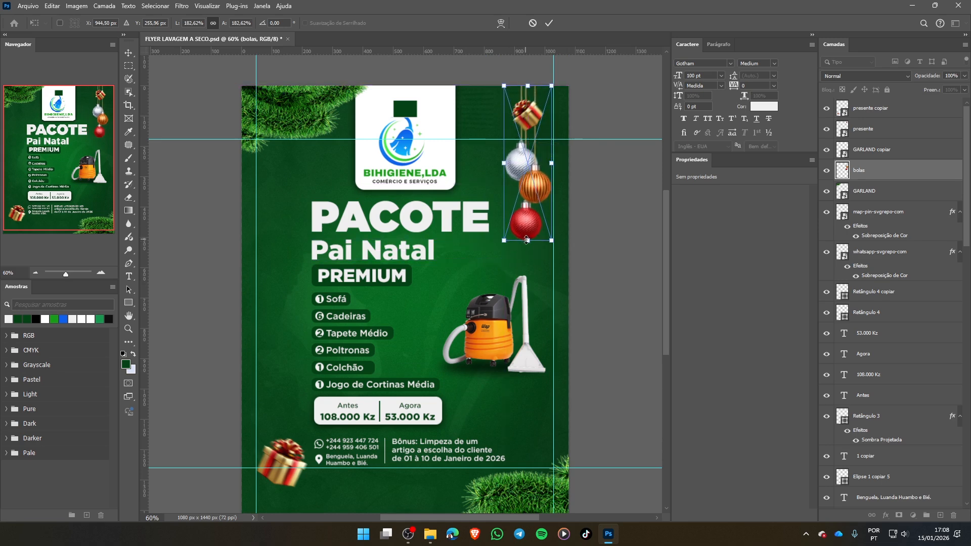
left_click_drag(526, 240, 528, 267)
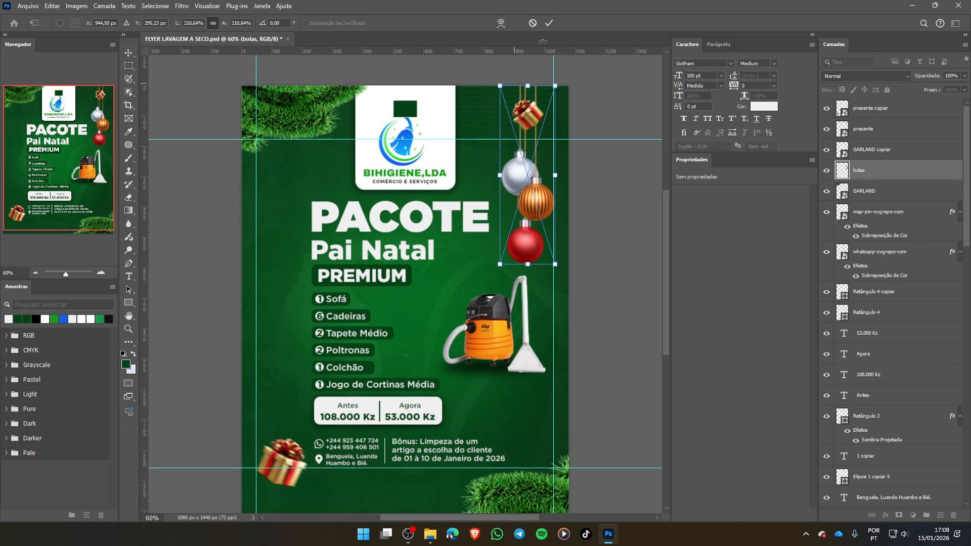
left_click(549, 23)
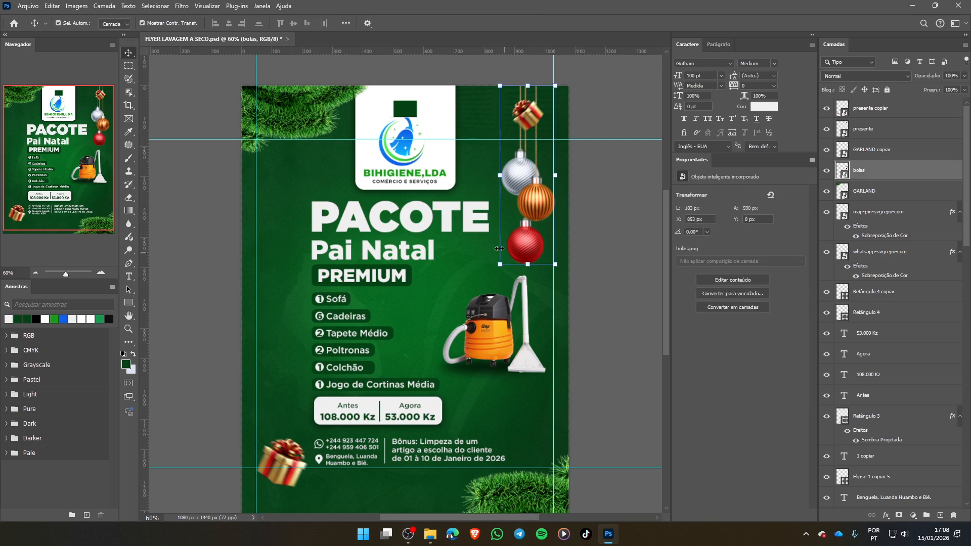
left_click(617, 183)
left_click_drag(524, 186, 522, 187)
left_click(526, 156)
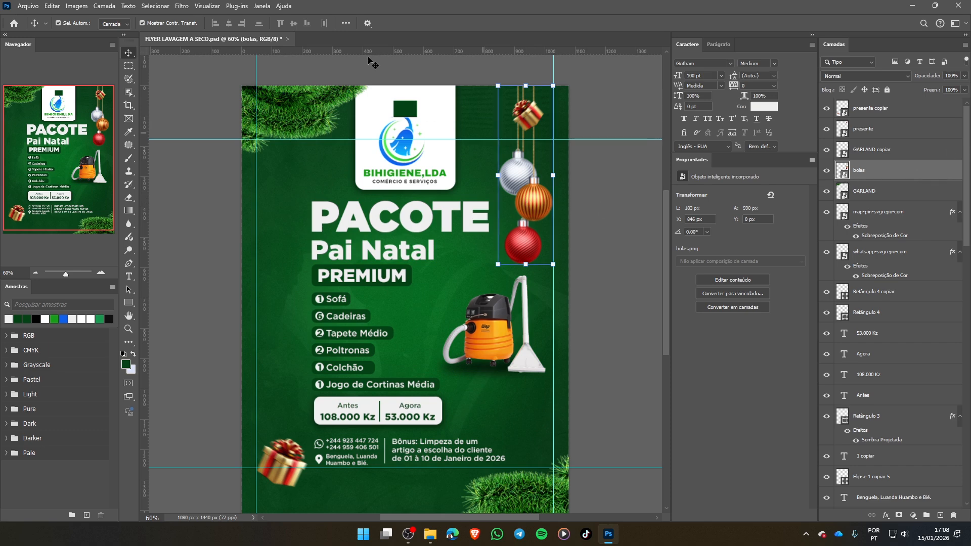
- Apply a Gaussian Blur with a 1.5-pixel radius to the hanging baubles
left_click(181, 6)
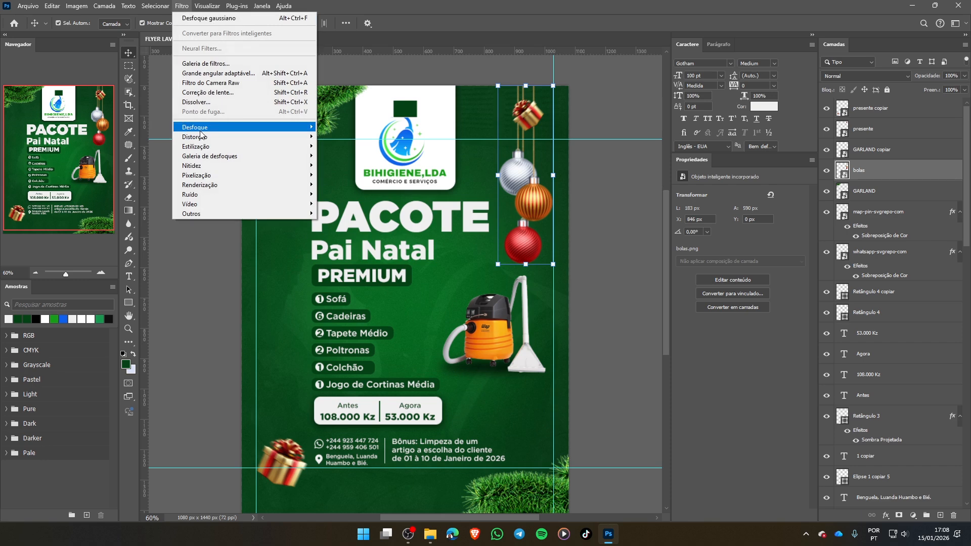
mouse_move(251, 130)
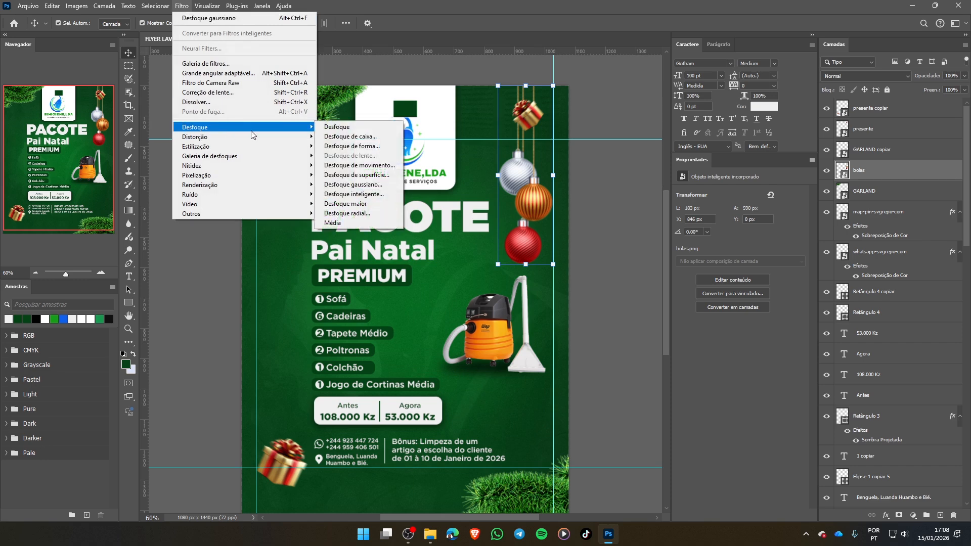
left_click(381, 189)
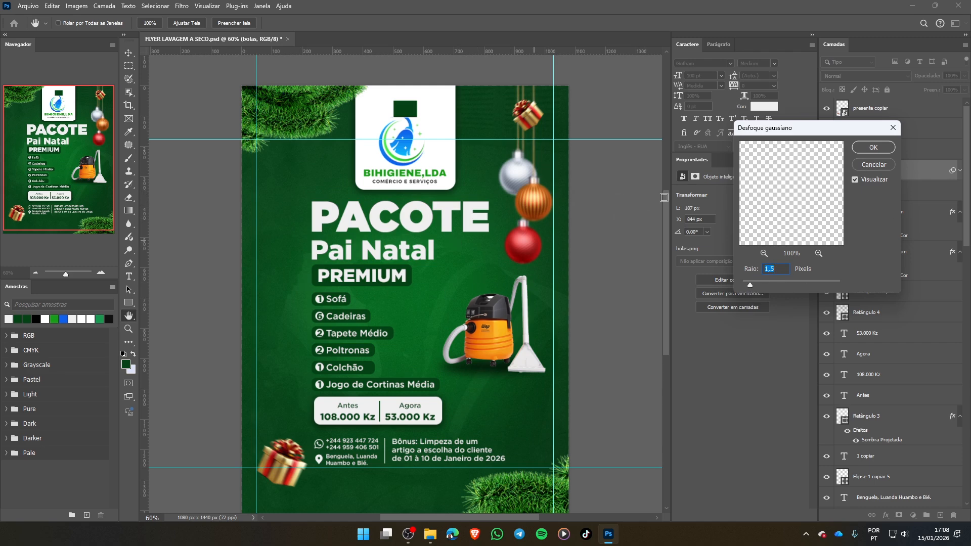
left_click(872, 147)
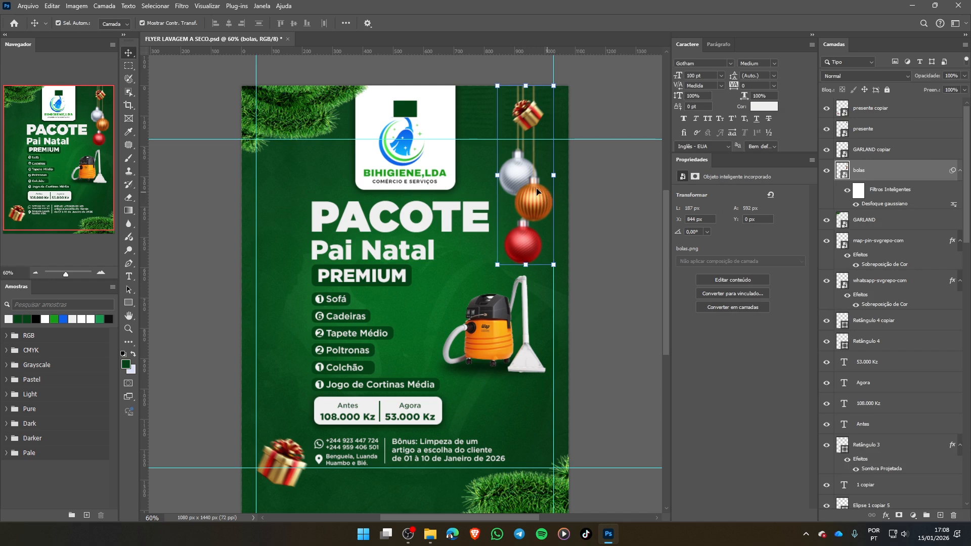
- Duplicate the baubles to the flyer's left edge at about Y 65 px and move the copy's layer below GARLAND so they hang behind it
left_click_drag(537, 191, 276, 211)
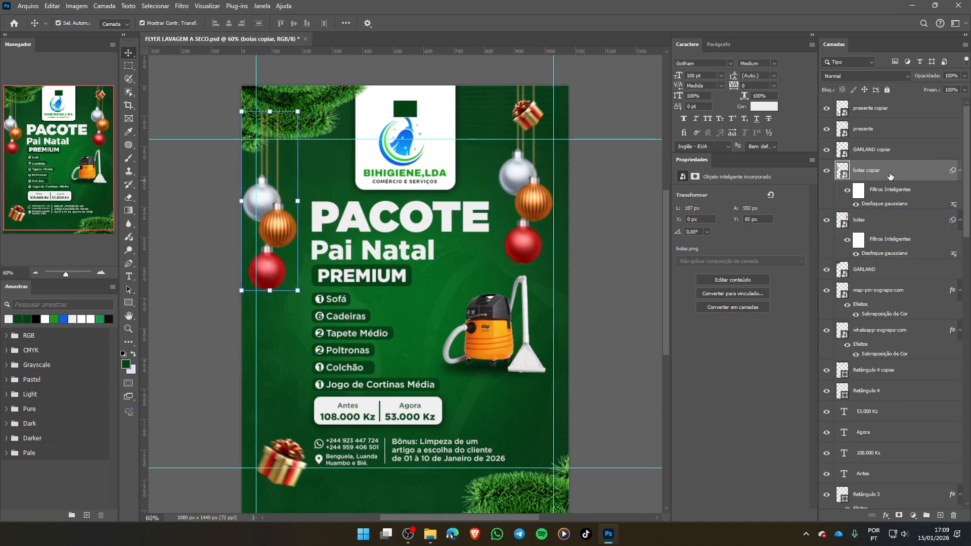
left_click(960, 171)
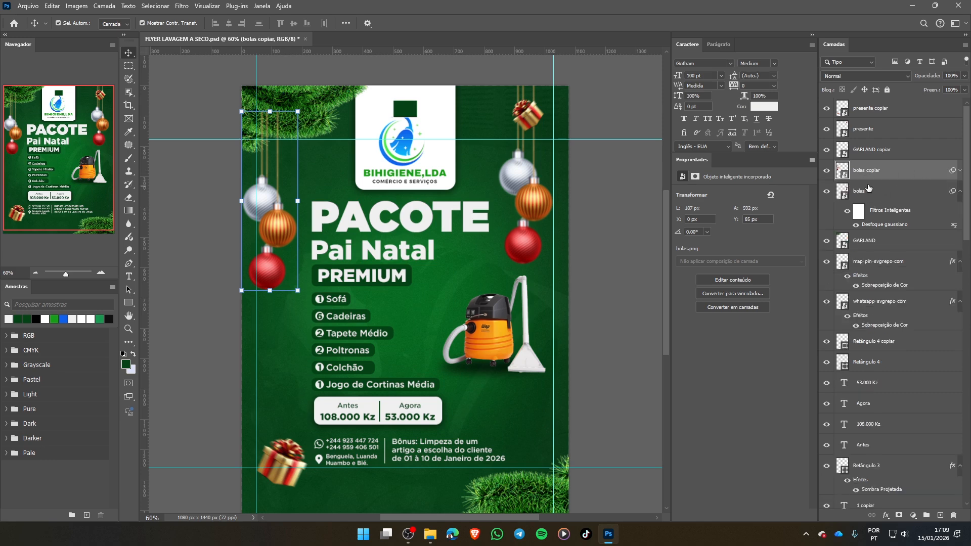
left_click(946, 195)
left_click(960, 191)
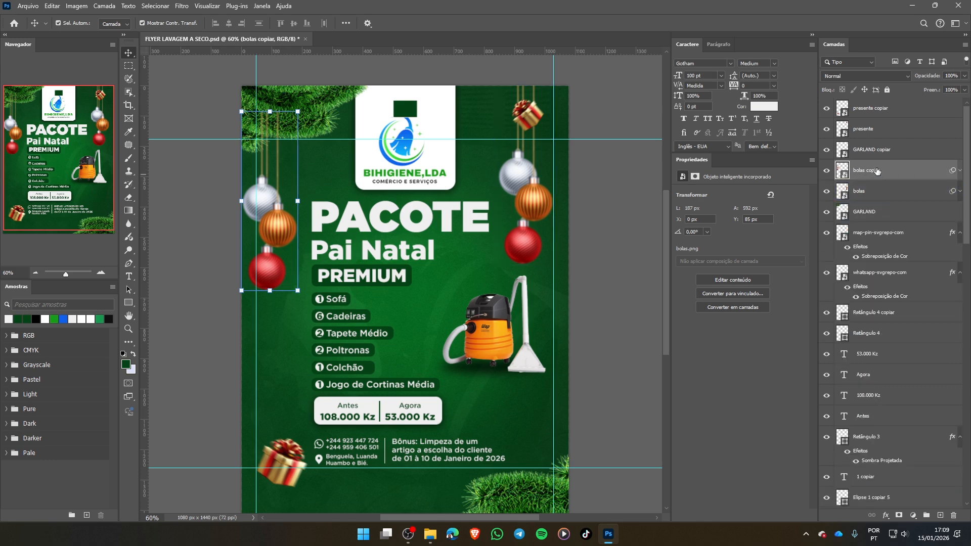
left_click_drag(878, 190, 876, 259)
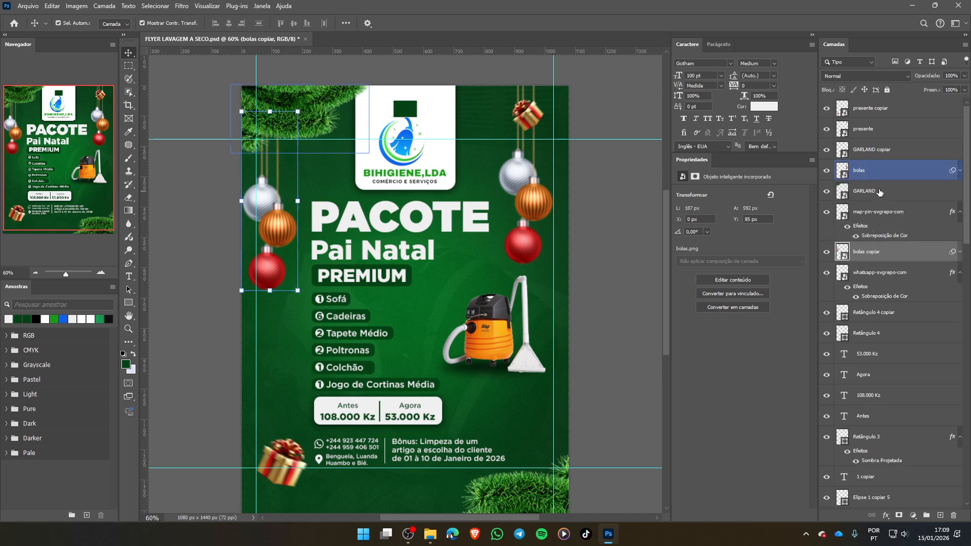
left_click(880, 191)
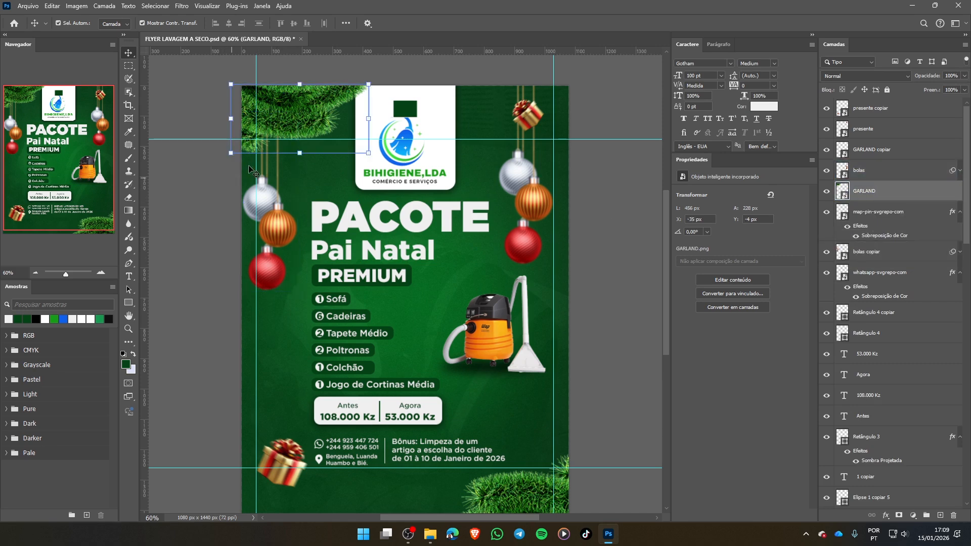
left_click(581, 308)
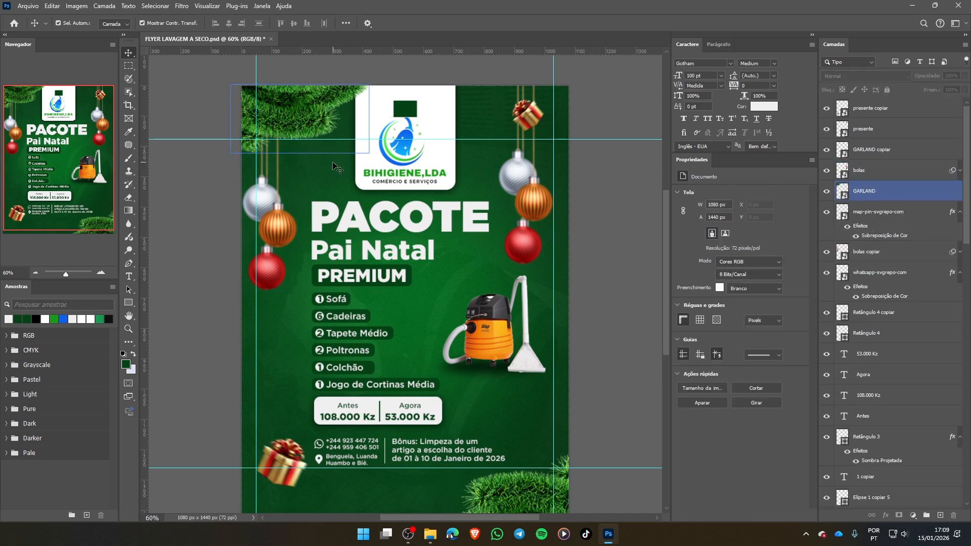
- Apply a Gaussian Blur with a 1-pixel radius to the garland in the flyer's upper-left corner
left_click(292, 103)
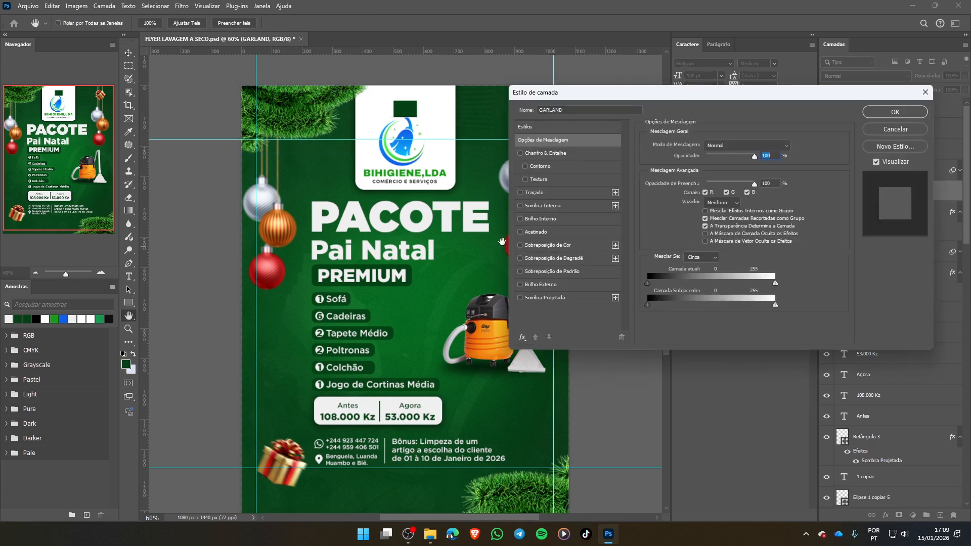
key("Escape")
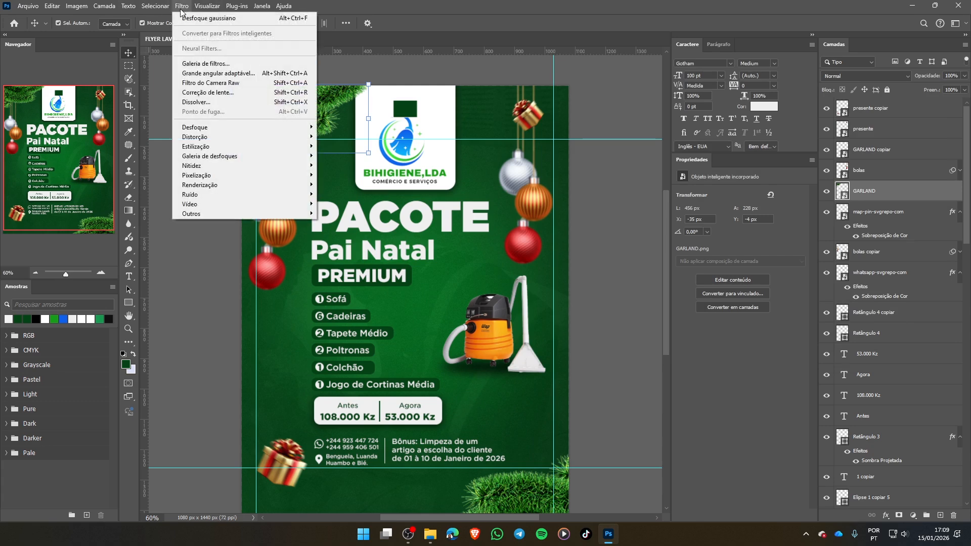
left_click(182, 6)
left_click(236, 19)
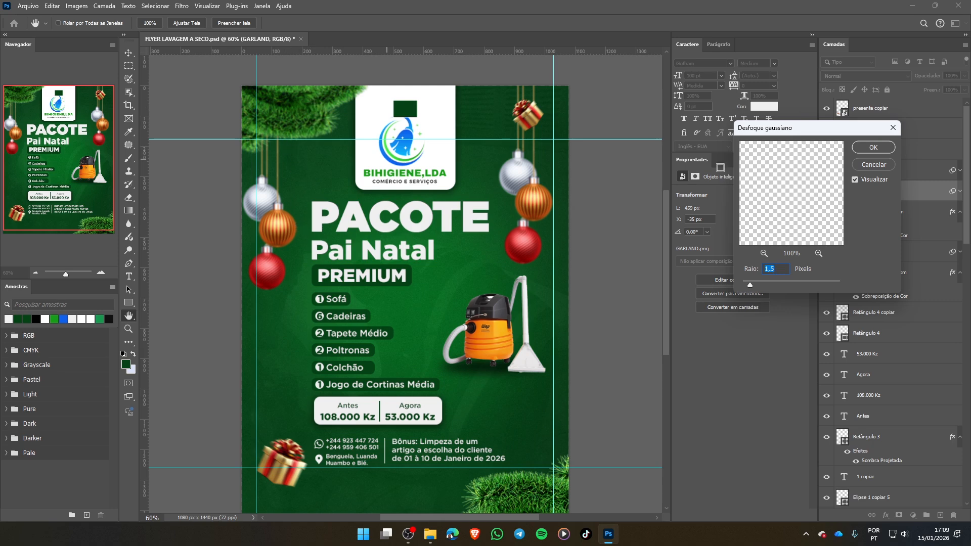
type("1")
left_click(874, 147)
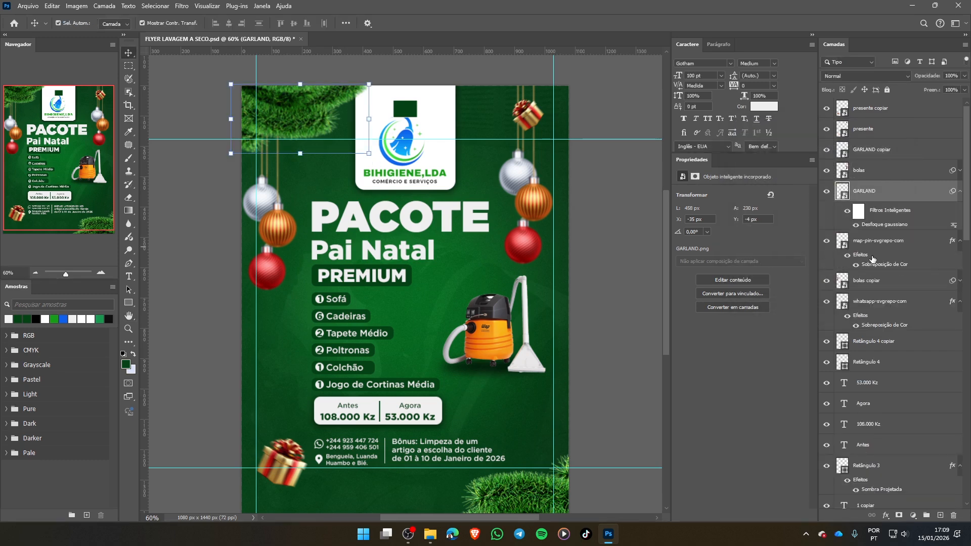
- Copy the upper-left garland's Gaussian Blur smart filter onto the garland copy in the lower-right corner
left_click(893, 256)
left_click(880, 149)
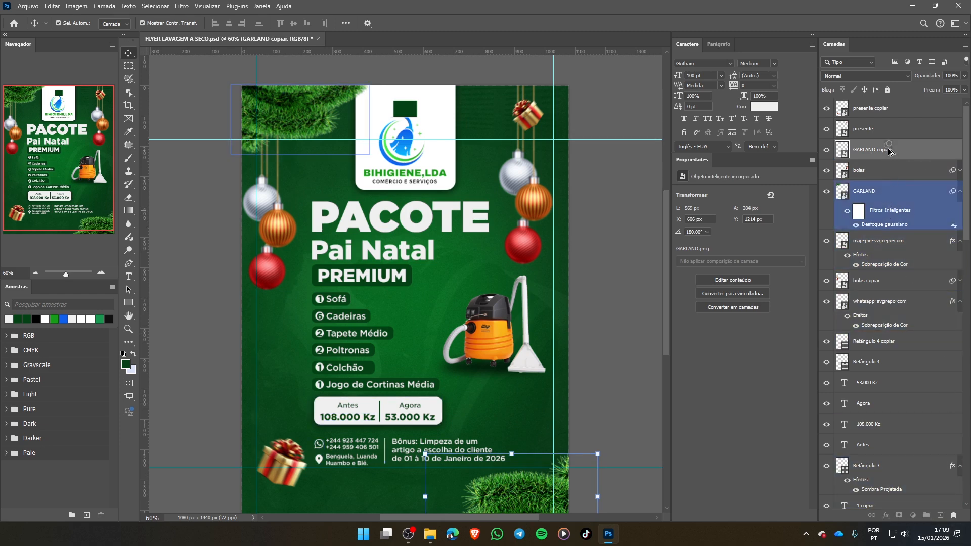
left_click(888, 193)
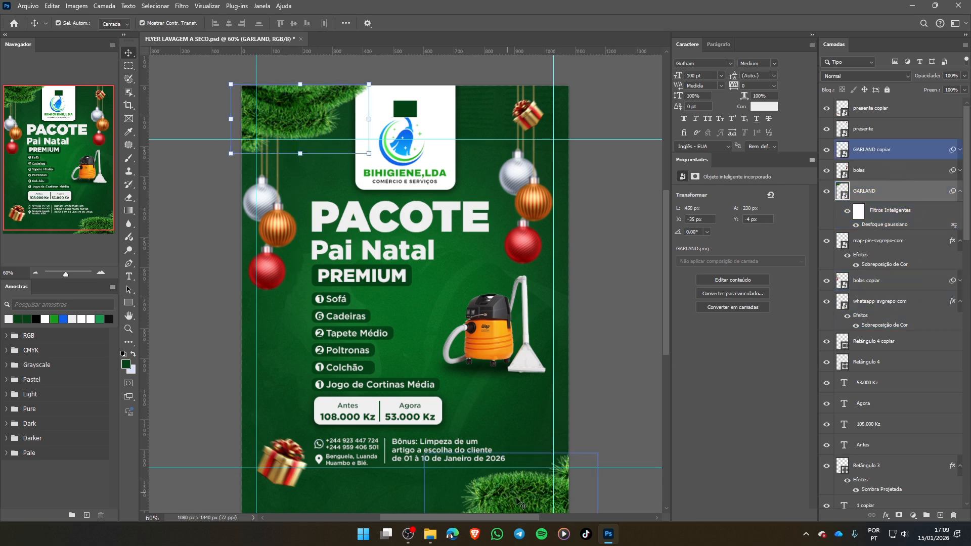
left_click(647, 351)
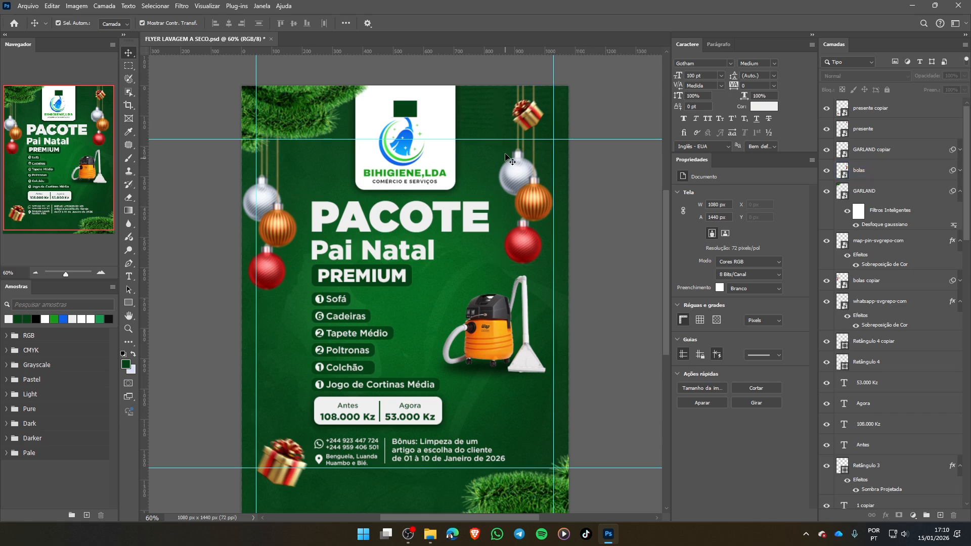
- Hide the cor layer, the dark green colour sample above the logo
left_click(410, 115)
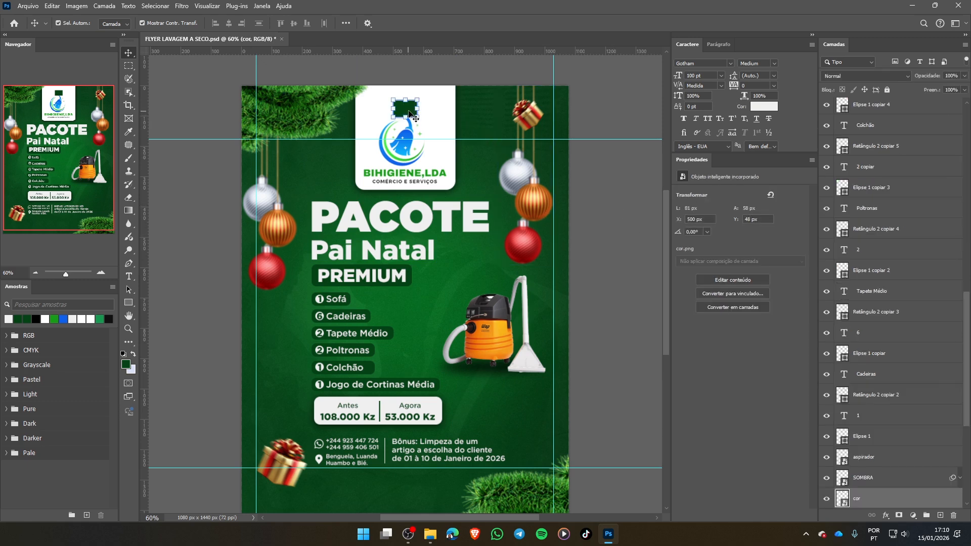
left_click(828, 500)
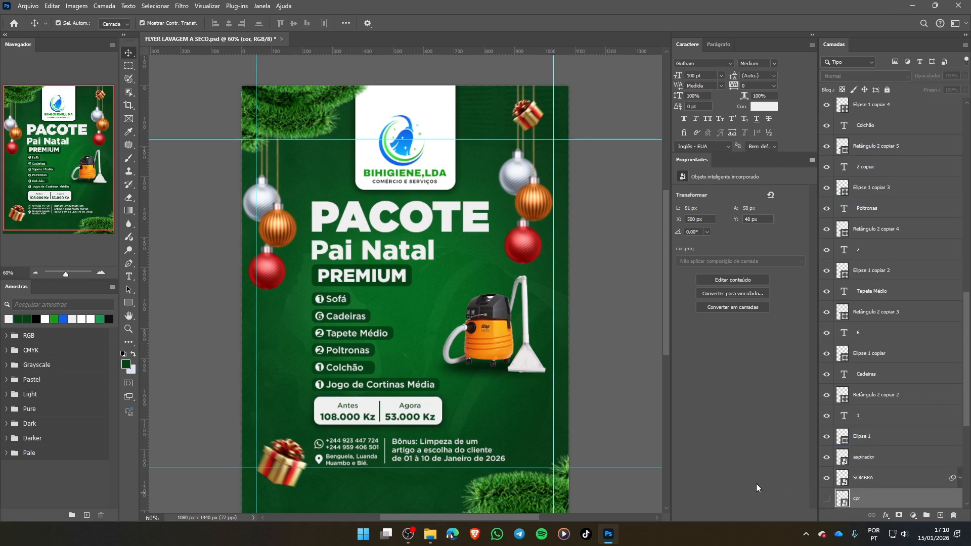
left_click(595, 203)
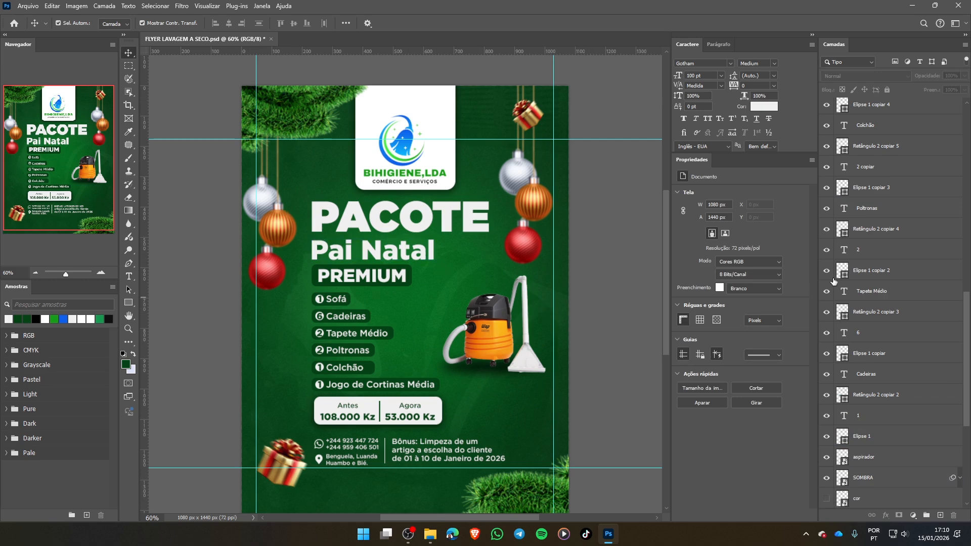
- Add a Color Lookup adjustment layer above the presente copiar layer, on top of the whole layer stack
scroll(903, 125, "up", 10)
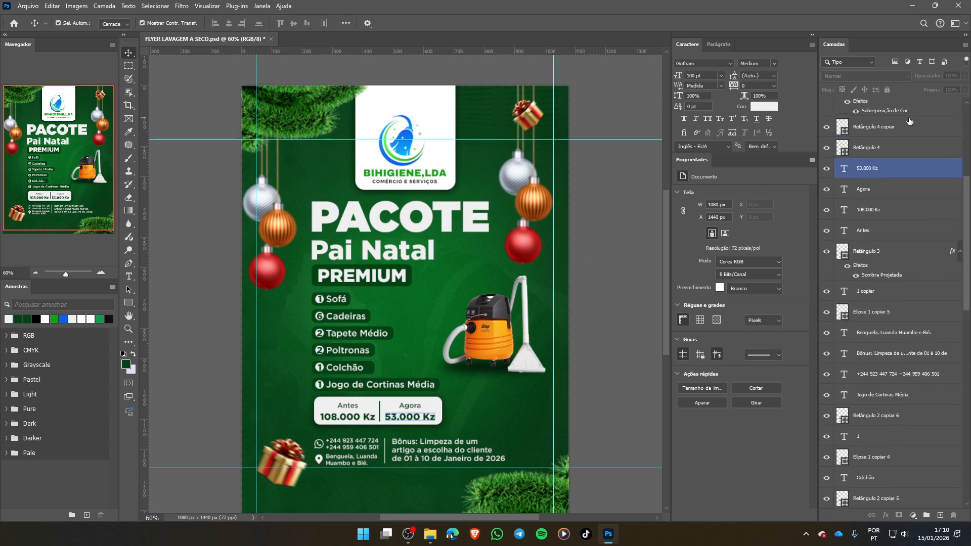
scroll(909, 122, "up", 5)
left_click(891, 108)
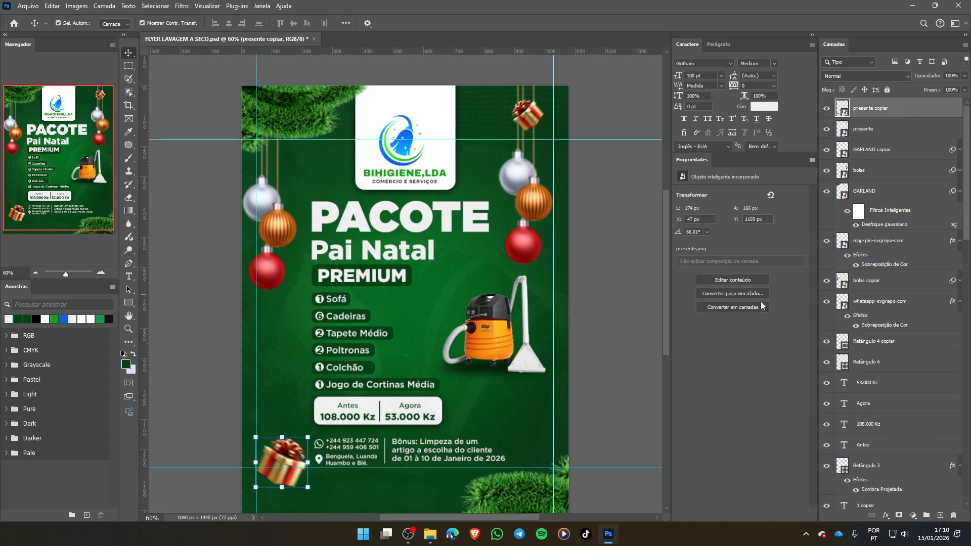
left_click(916, 517)
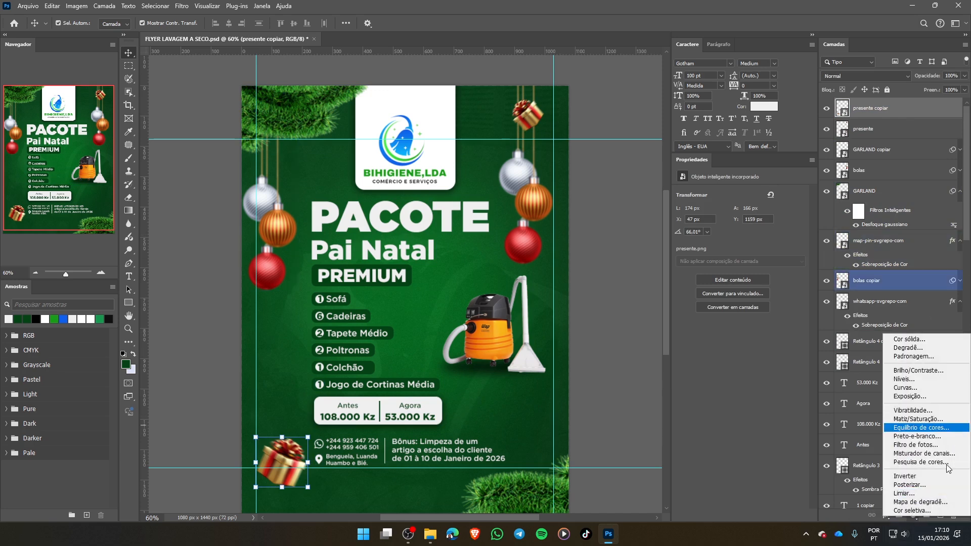
left_click(918, 464)
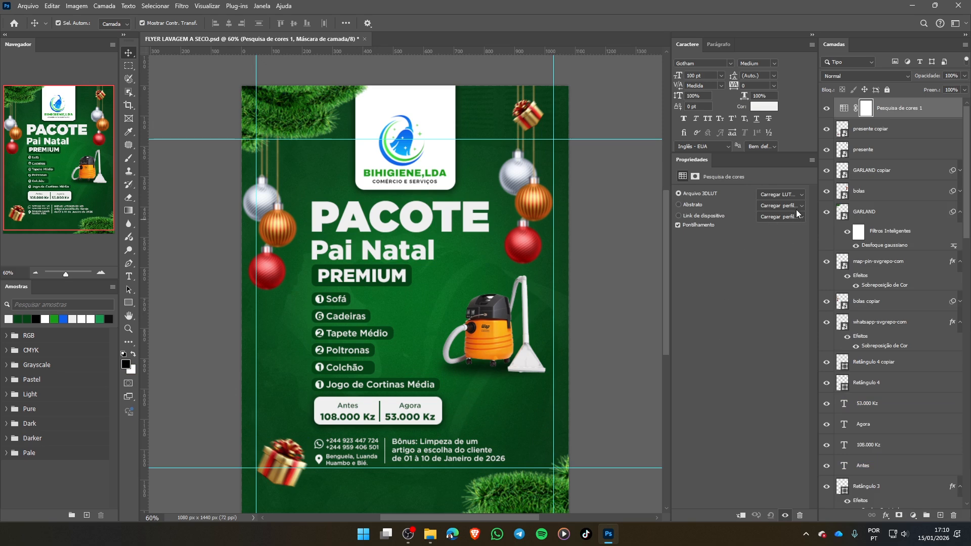
- Load the 3Strip.look 3D LUT into the Color Lookup adjustment layer
left_click(828, 211)
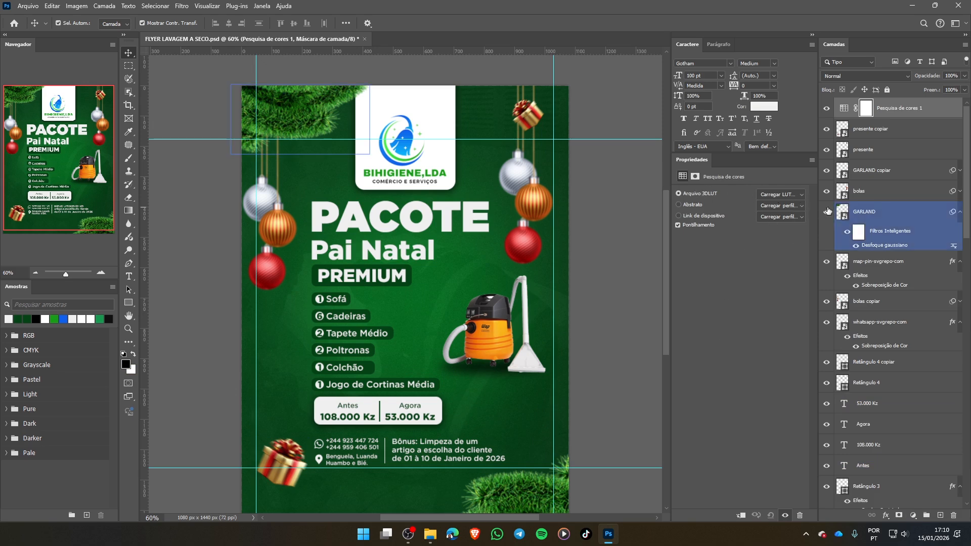
left_click(803, 195)
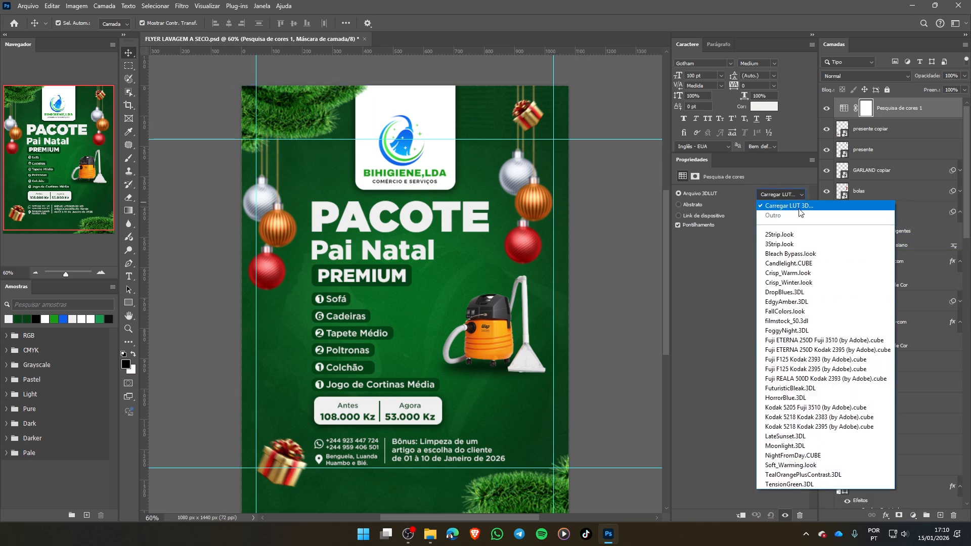
left_click(788, 245)
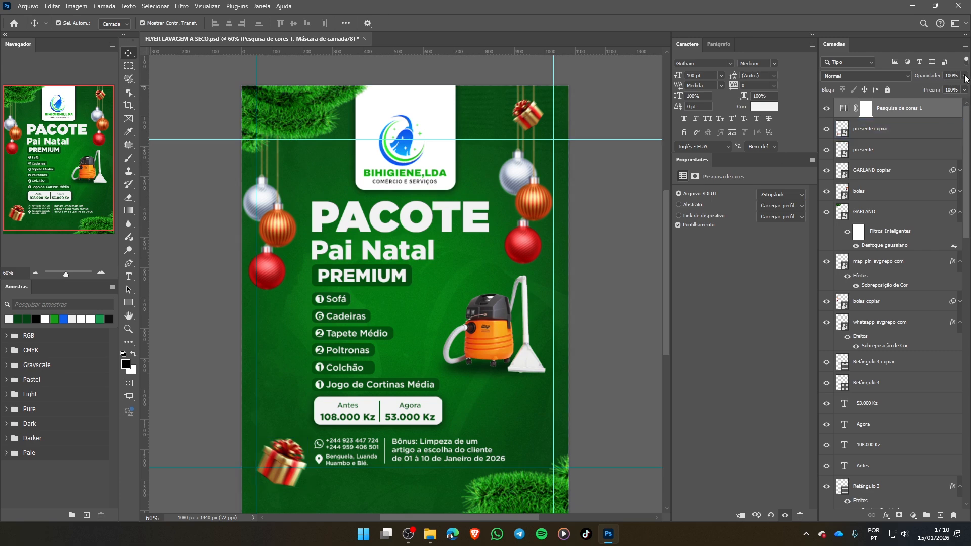
- Reduce the opacity of the Color Lookup adjustment layer, trying 50% and 20%
left_click(966, 77)
left_click_drag(965, 88, 942, 90)
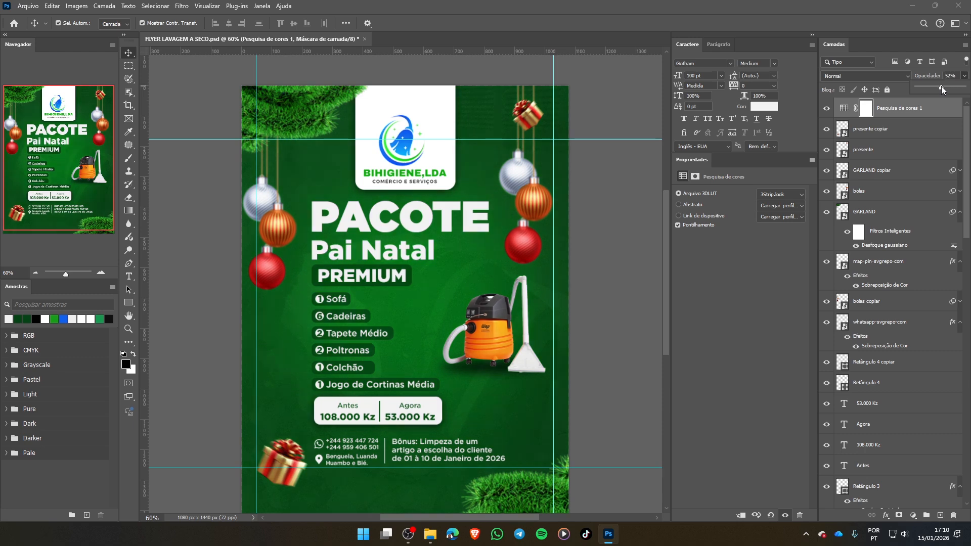
left_click(963, 76)
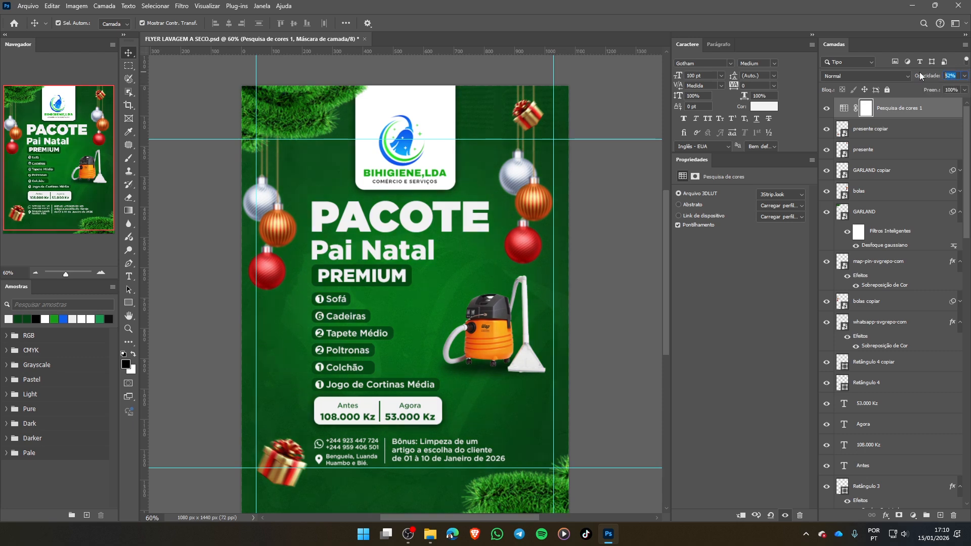
type("50")
key("Return")
key("5")
key("0")
key("1")
key("2")
key("0")
- Deselect the adjustment layer and save the flyer document
left_click(602, 306)
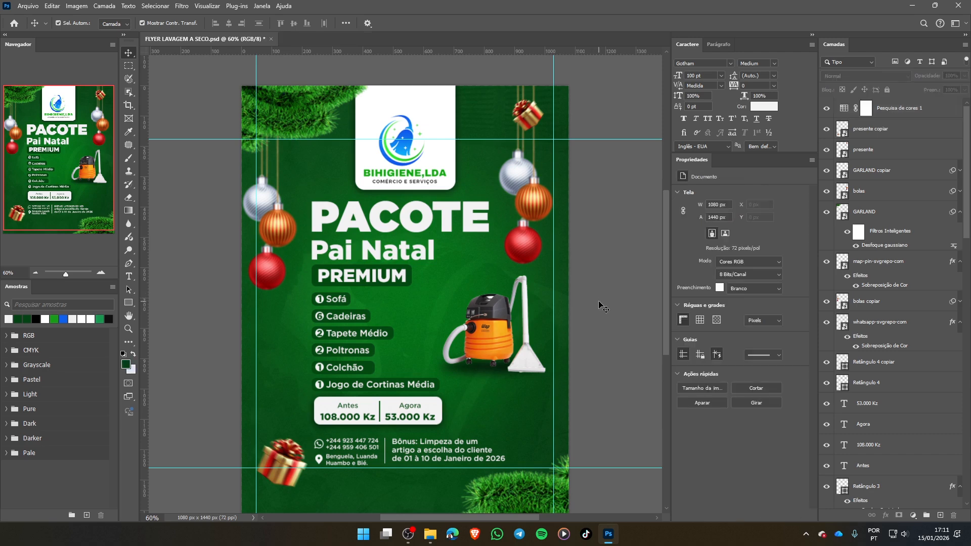
key("ctrl")
key("ctrl+s")
- Display the flyer in full-screen mode and hide the rulers and guides
key("f")
key("f")
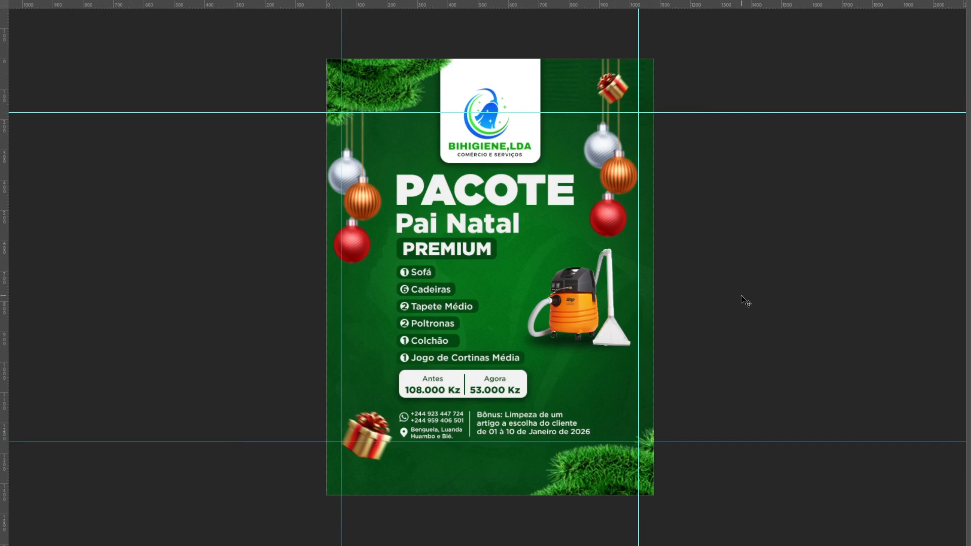
key("ctrl+r")
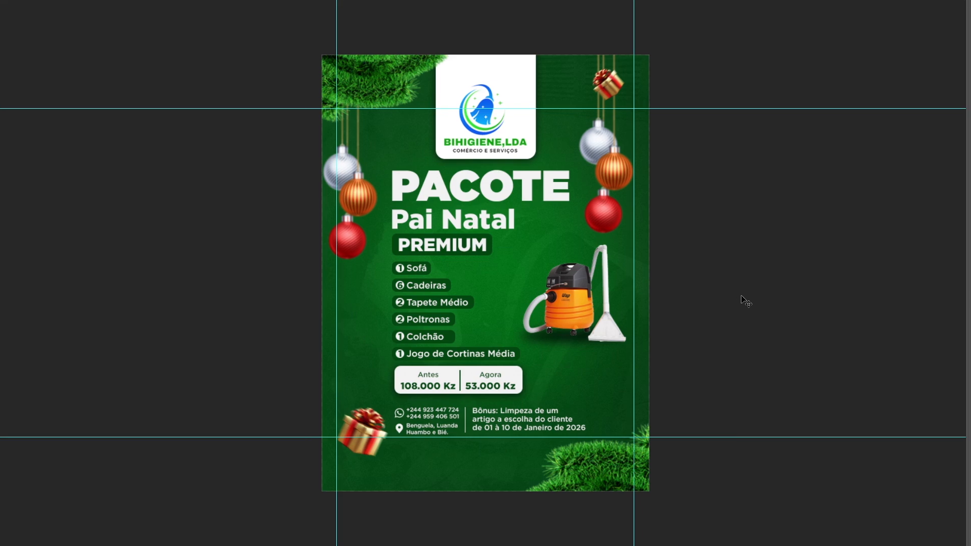
key("ctrl+semicolon")
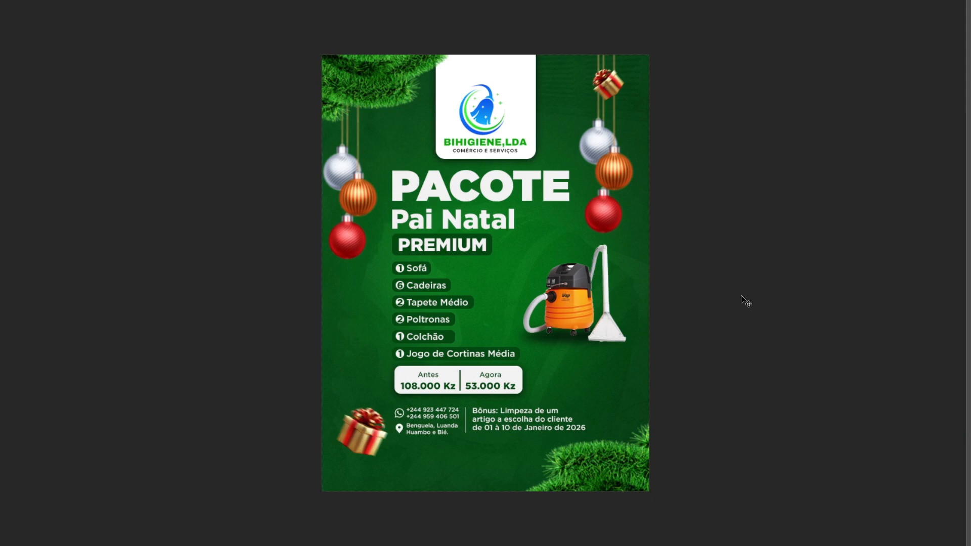
- Preview the whole flyer fitted to the screen in full-screen mode and return to the standard view with the page fitted
key("ctrl+0")
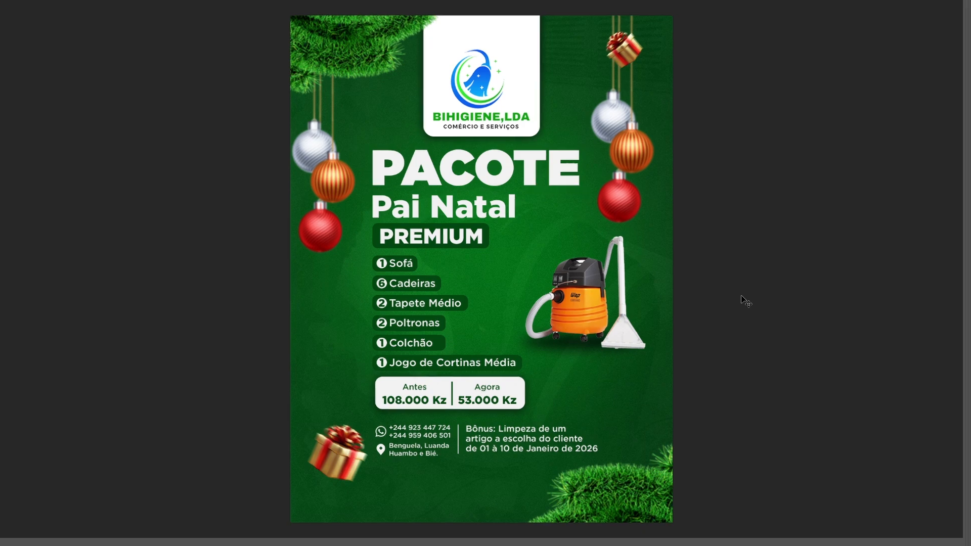
key("f")
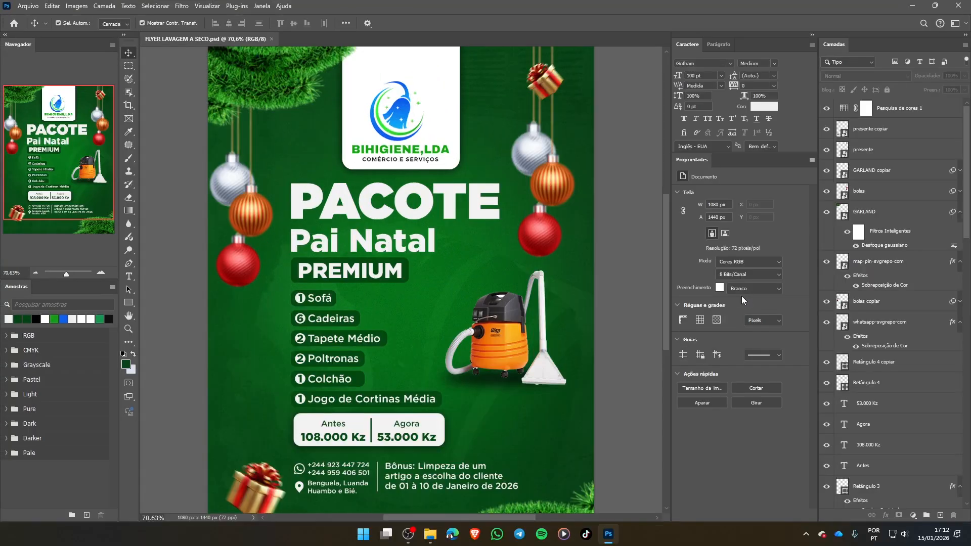
key("f")
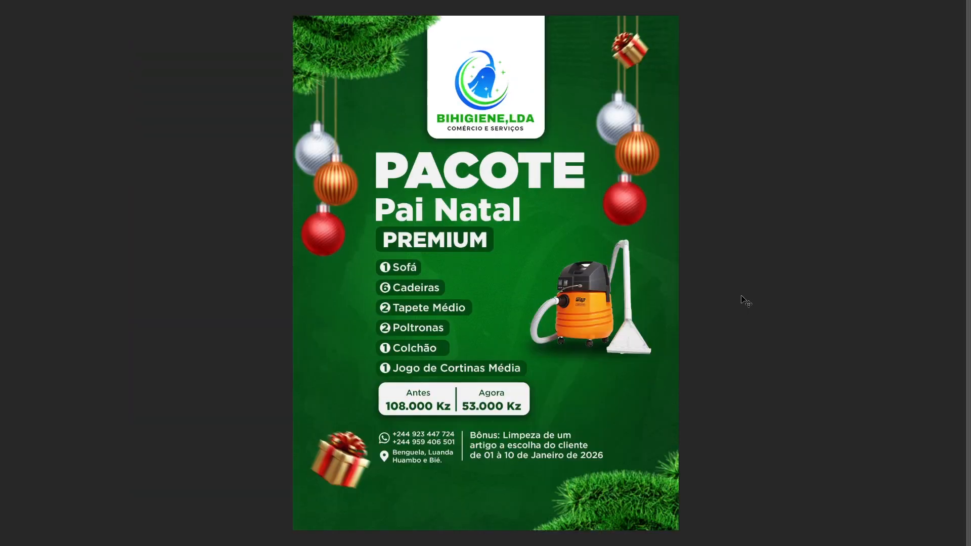
key("f")
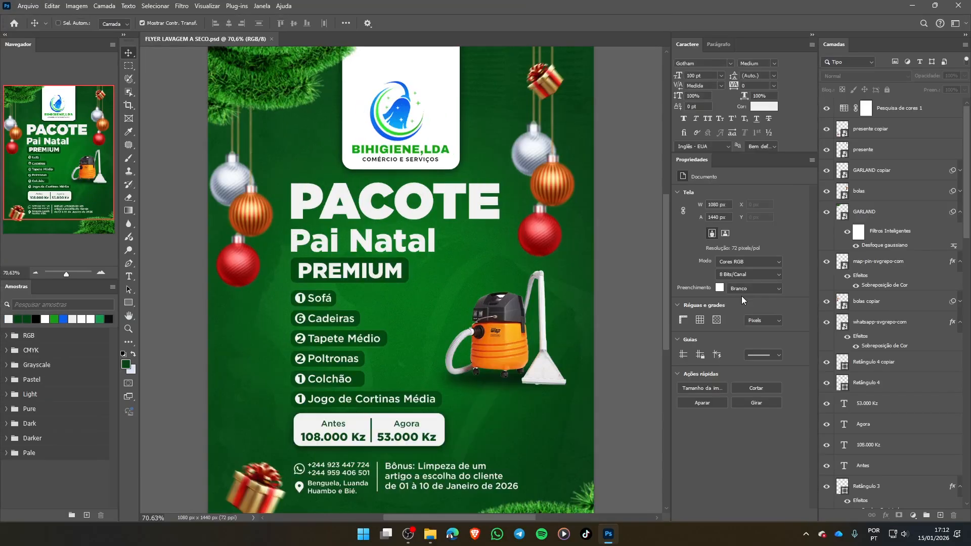
key("ctrl+0")
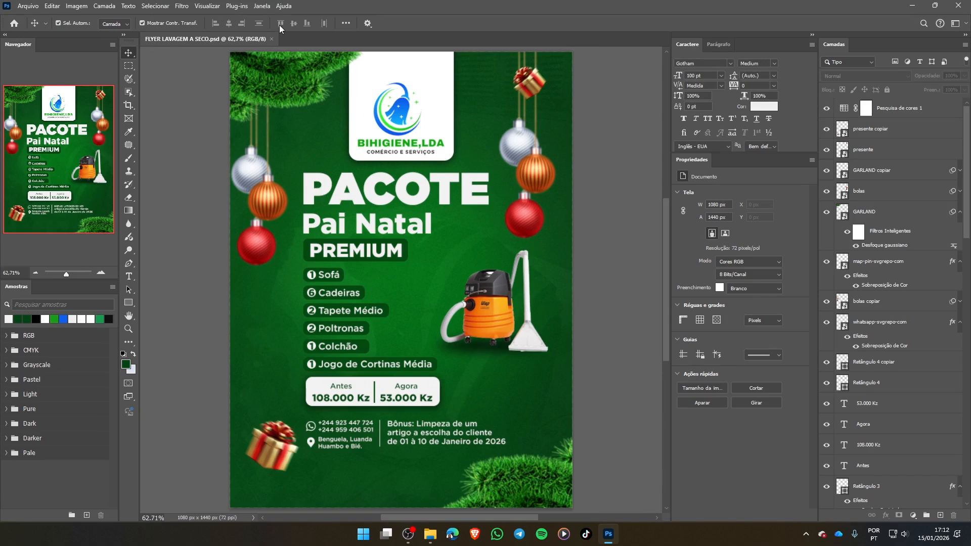
- Export the flyer as FLYER LAVAGEM A SECO.png into the folder 002 - COMO CRIAR FLYER PARA LIMPEZA A SECO within ##TUTORIAIS - REDES SOCIAIS
left_click(31, 9)
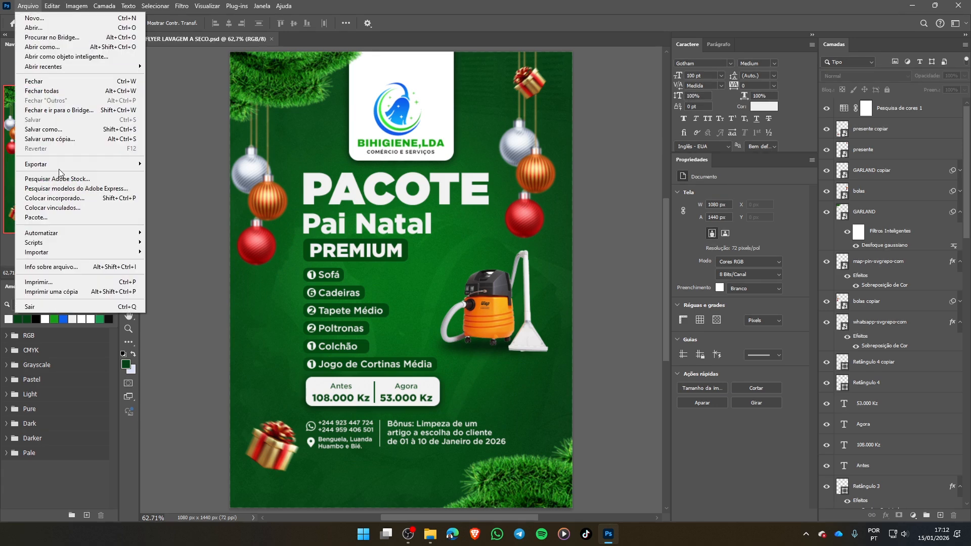
mouse_move(68, 170)
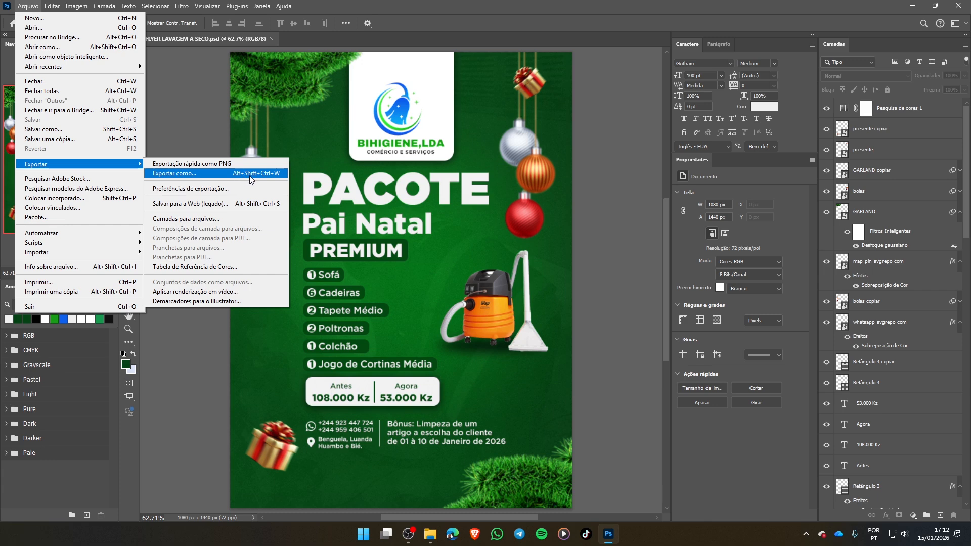
left_click(184, 174)
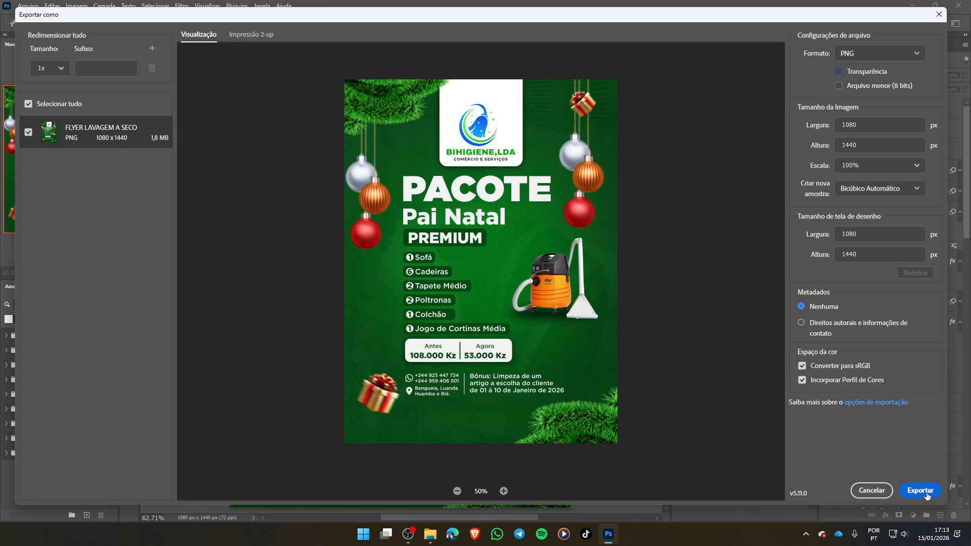
left_click(927, 495)
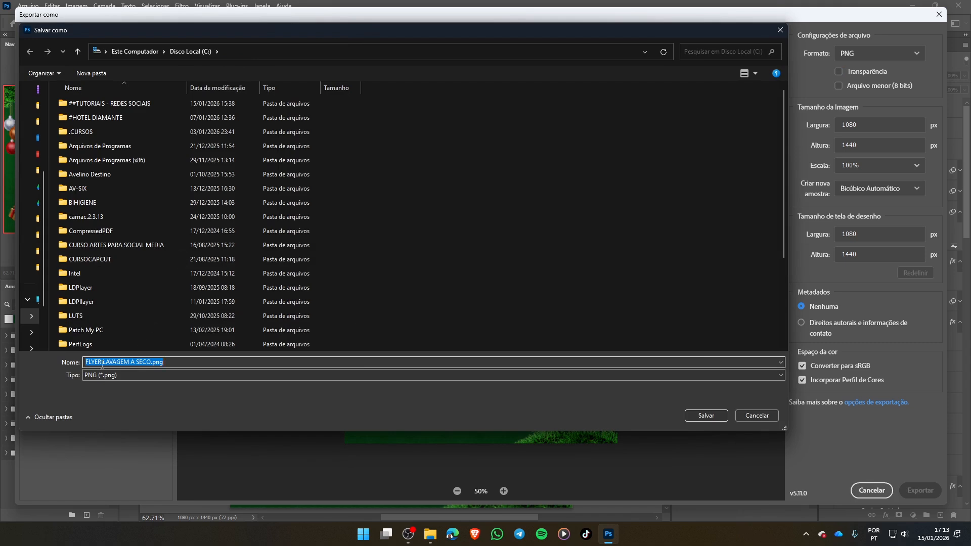
double_click(144, 104)
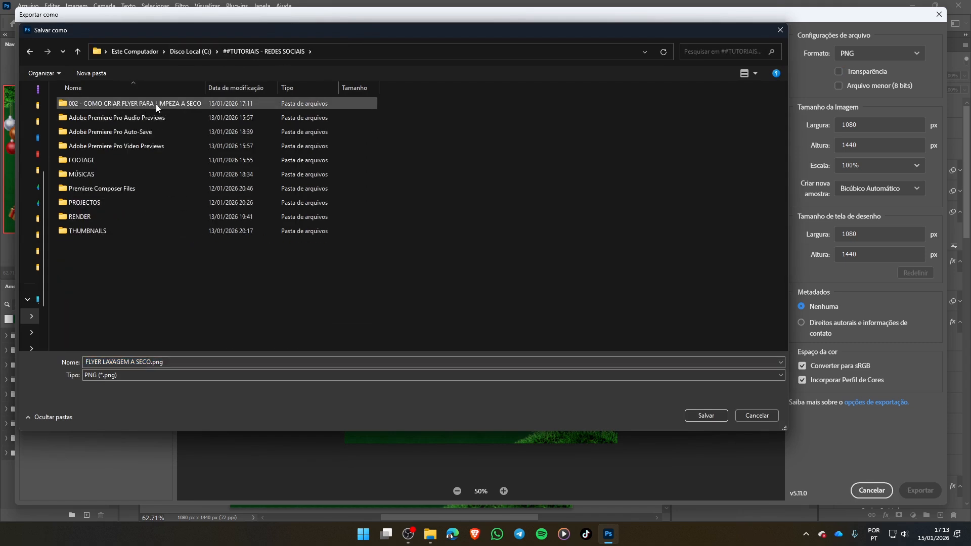
double_click(168, 103)
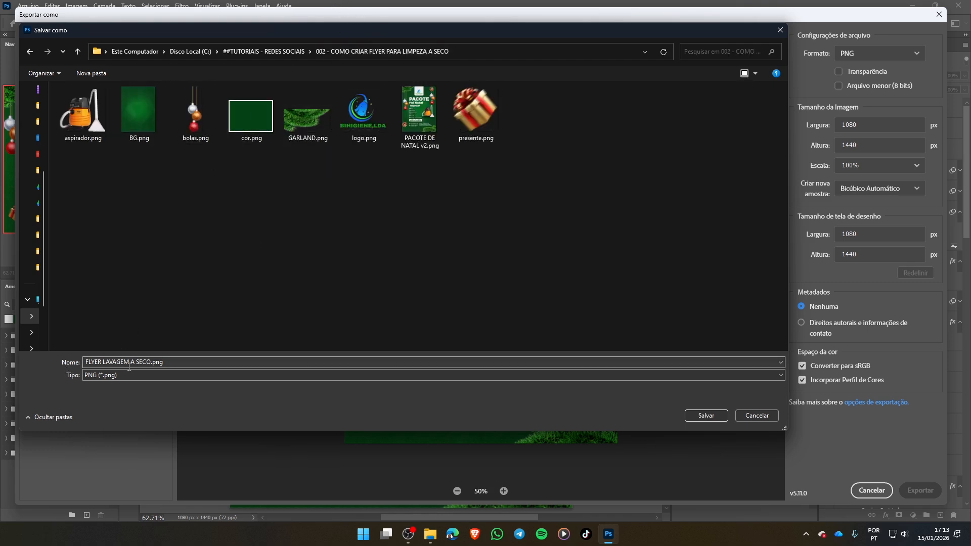
left_click(713, 417)
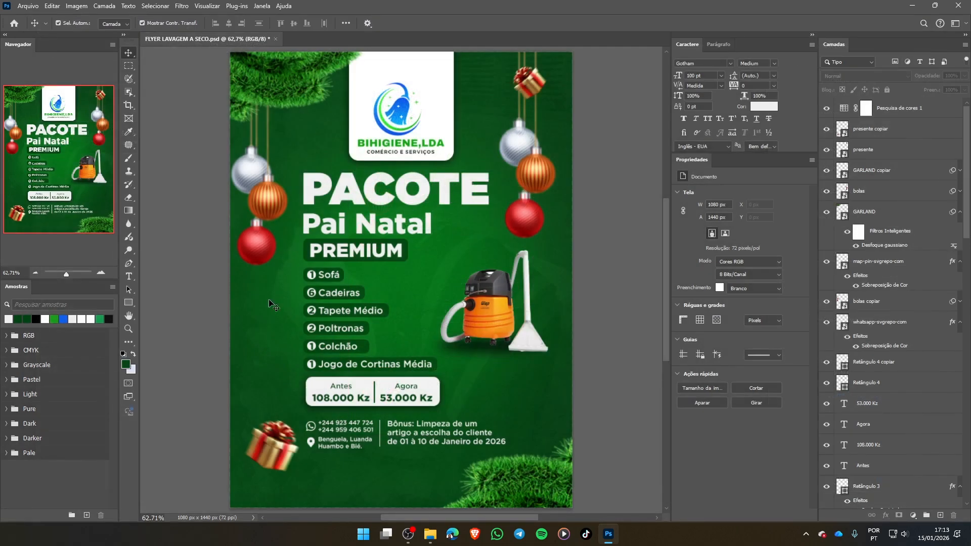
- Switch to File Explorer and open the exported FLYER LAVAGEM A SECO.png from the project folder in a maximized image viewer
left_click(430, 535)
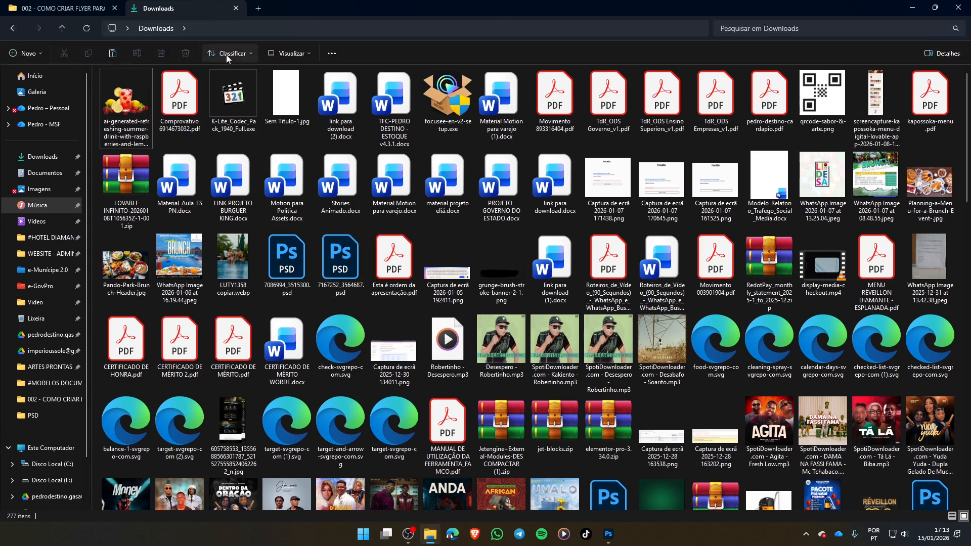
key("ctrl+Tab")
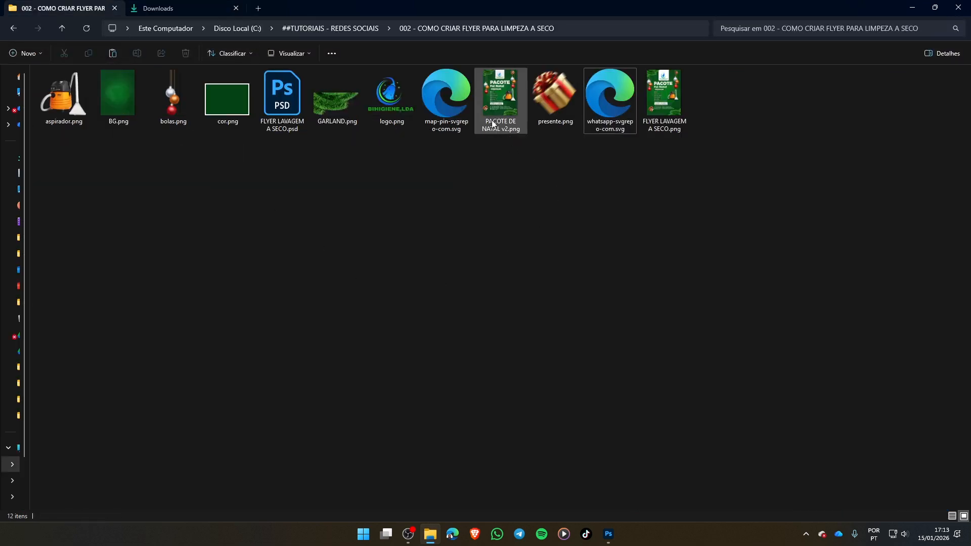
left_click(664, 99)
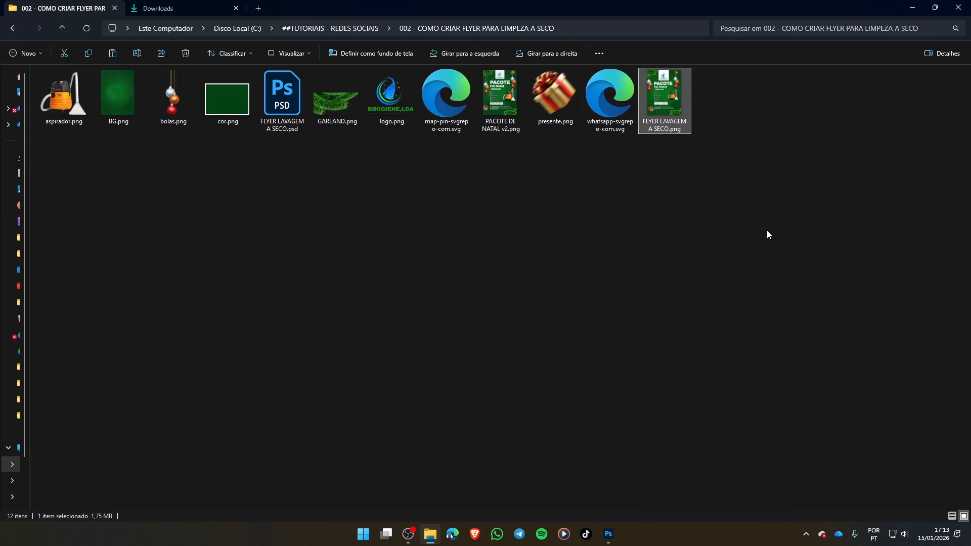
key("Return")
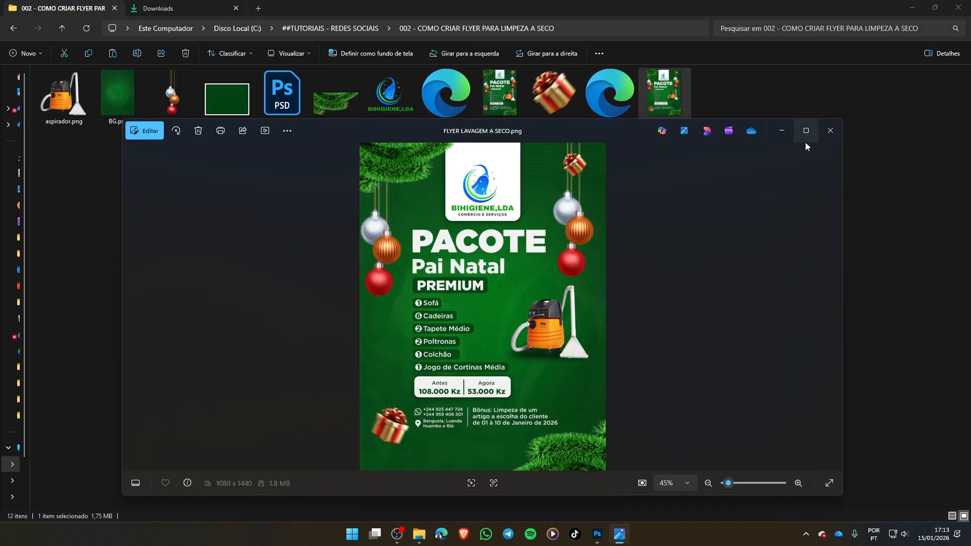
left_click(815, 132)
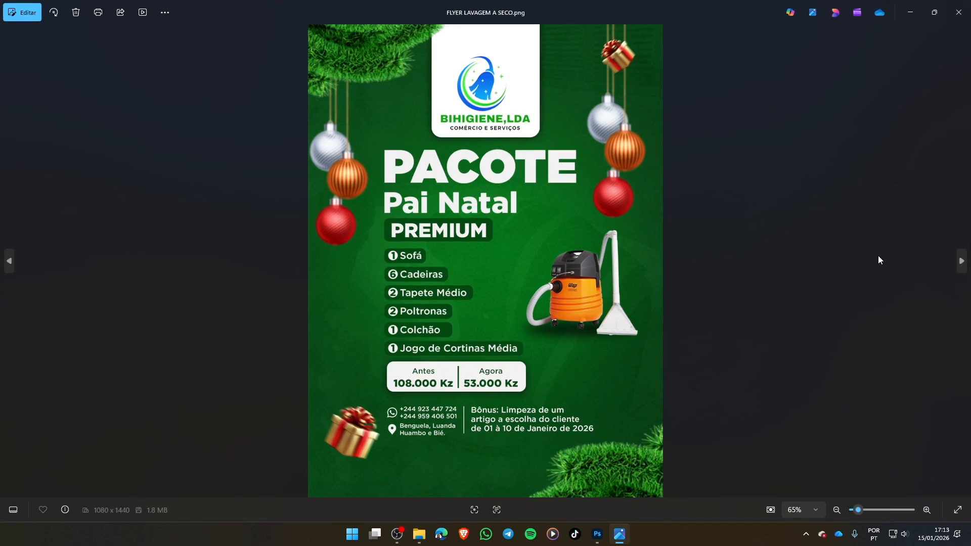